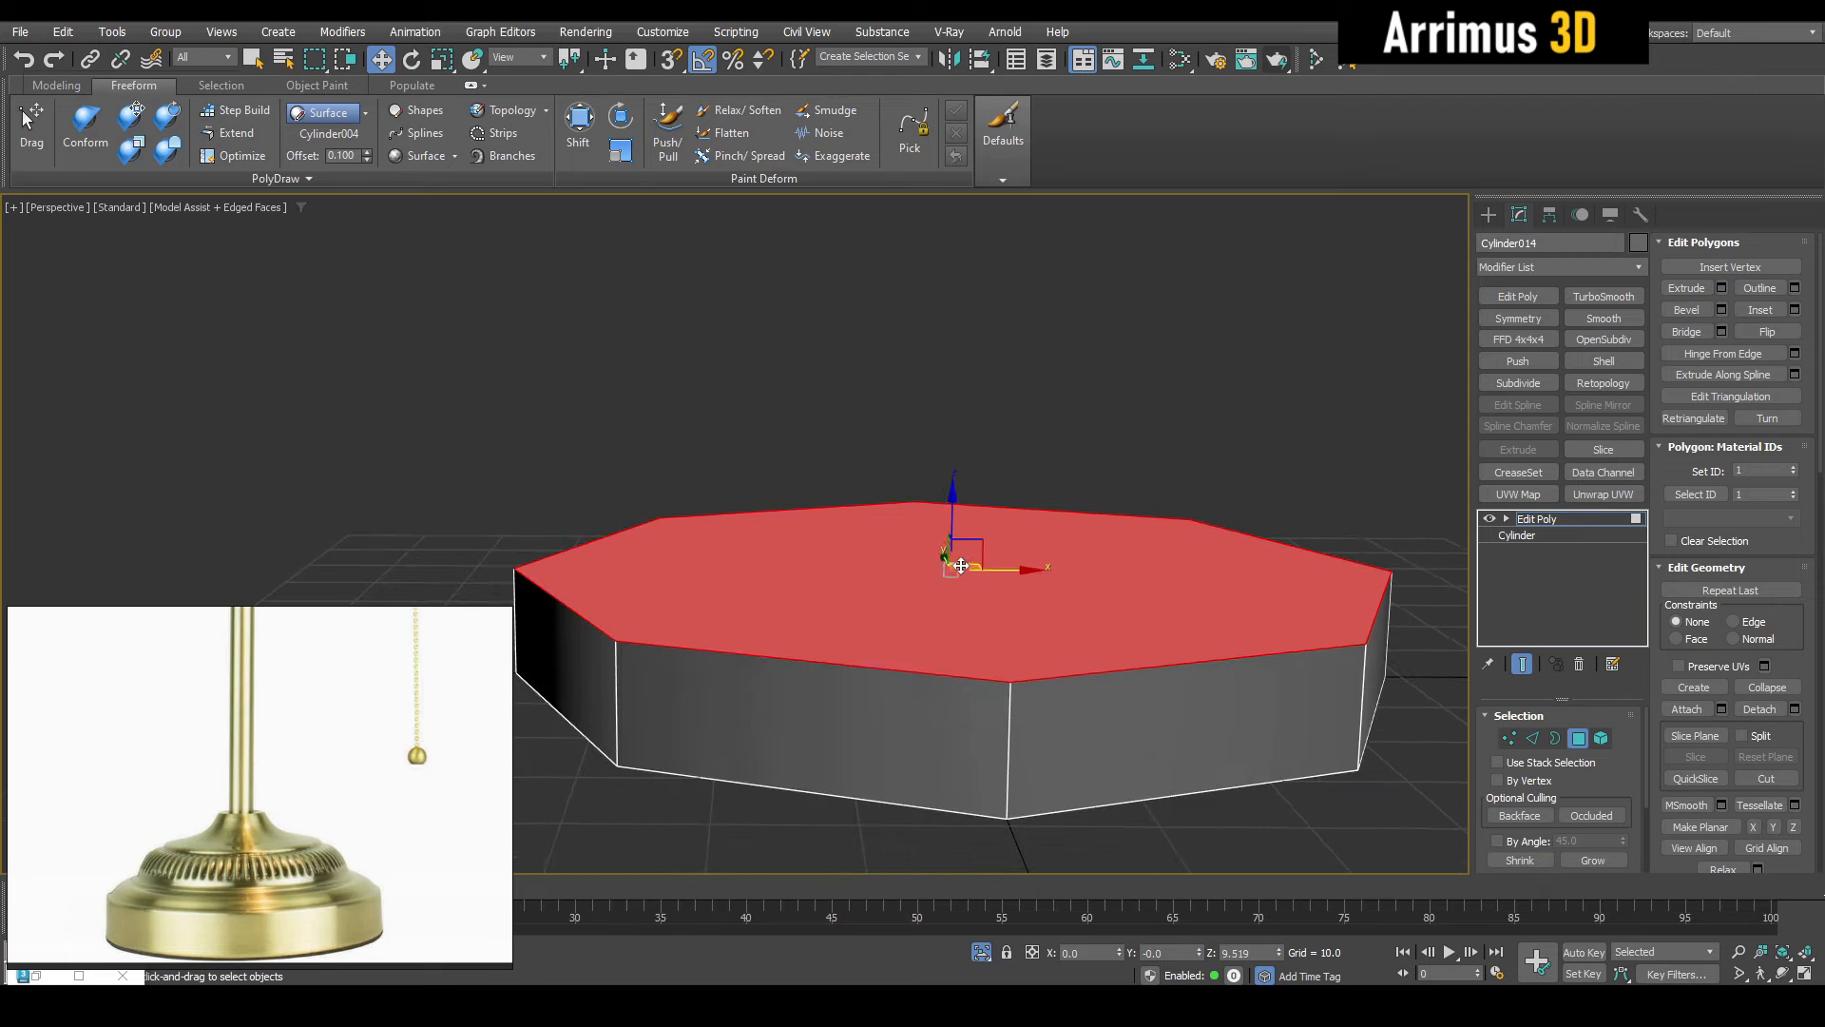
Extrude the octagonal base's top face inward and raise it to form a sloping tier
left_click_drag(982, 568, 982, 601, "shift")
key("w")
middle_click_drag(982, 599, 979, 630)
left_click_drag(949, 545, 957, 459)
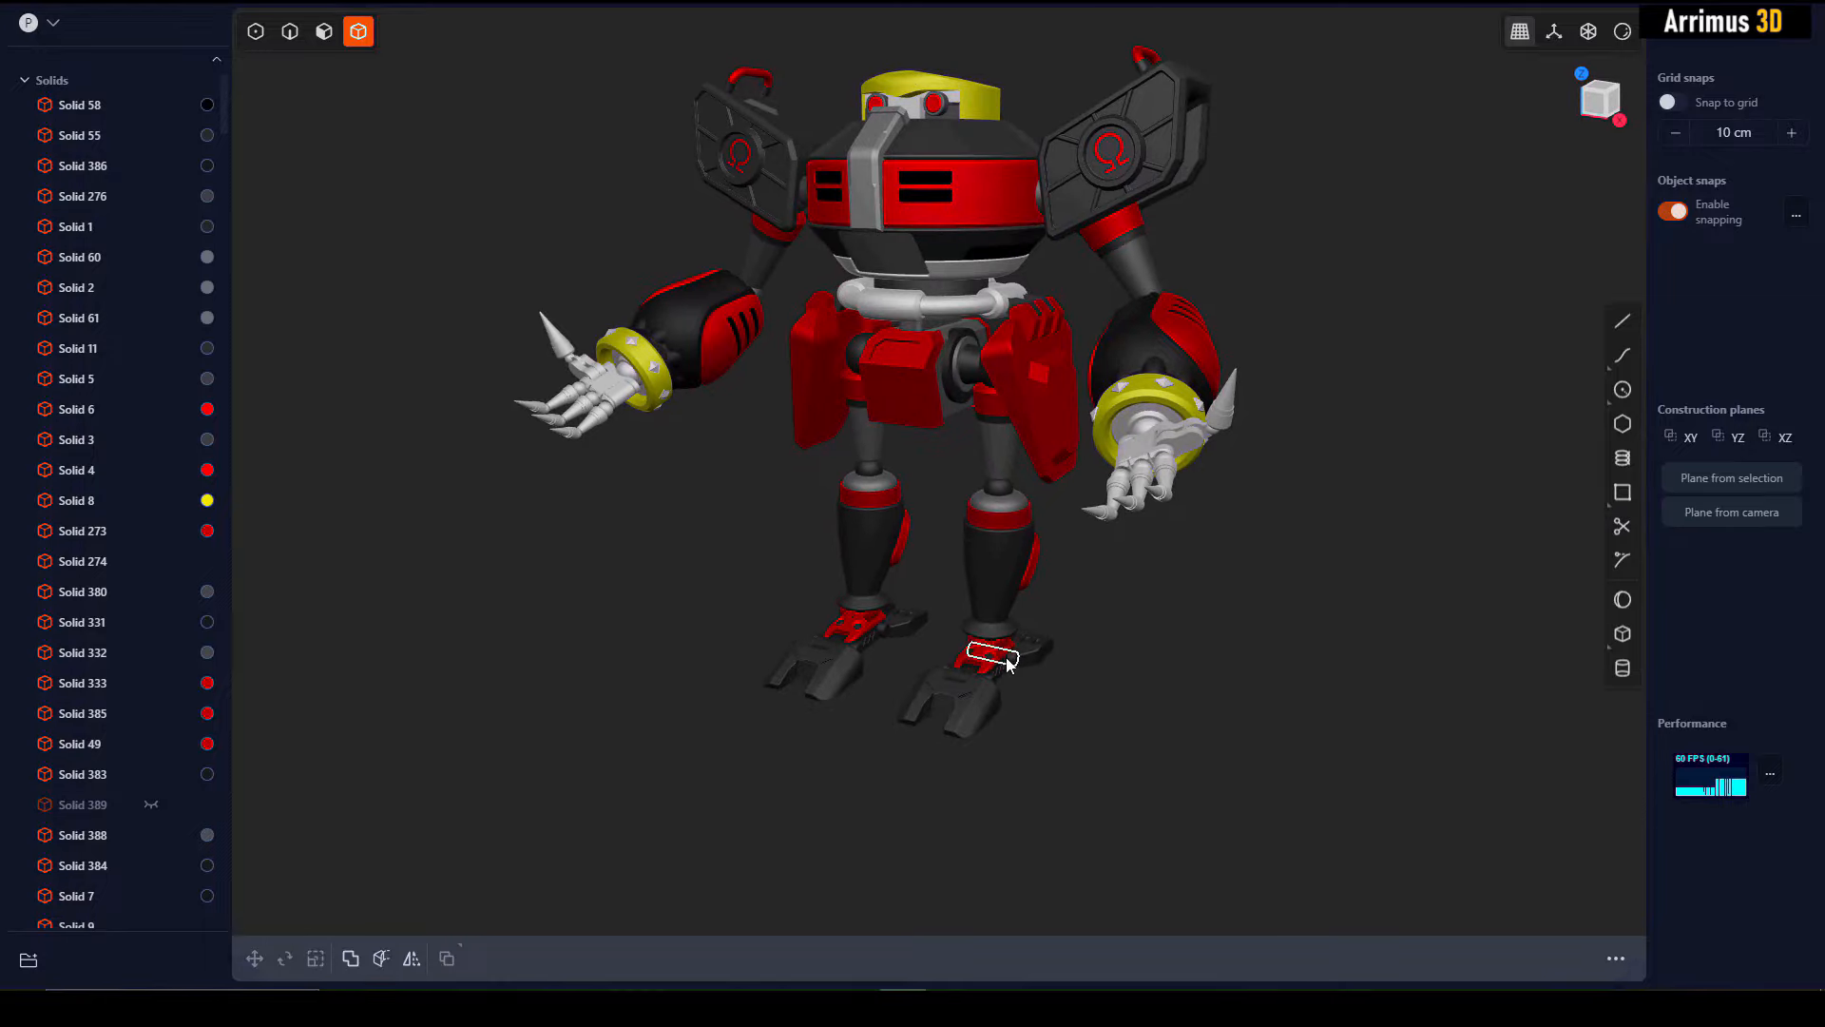
double_click(997, 661)
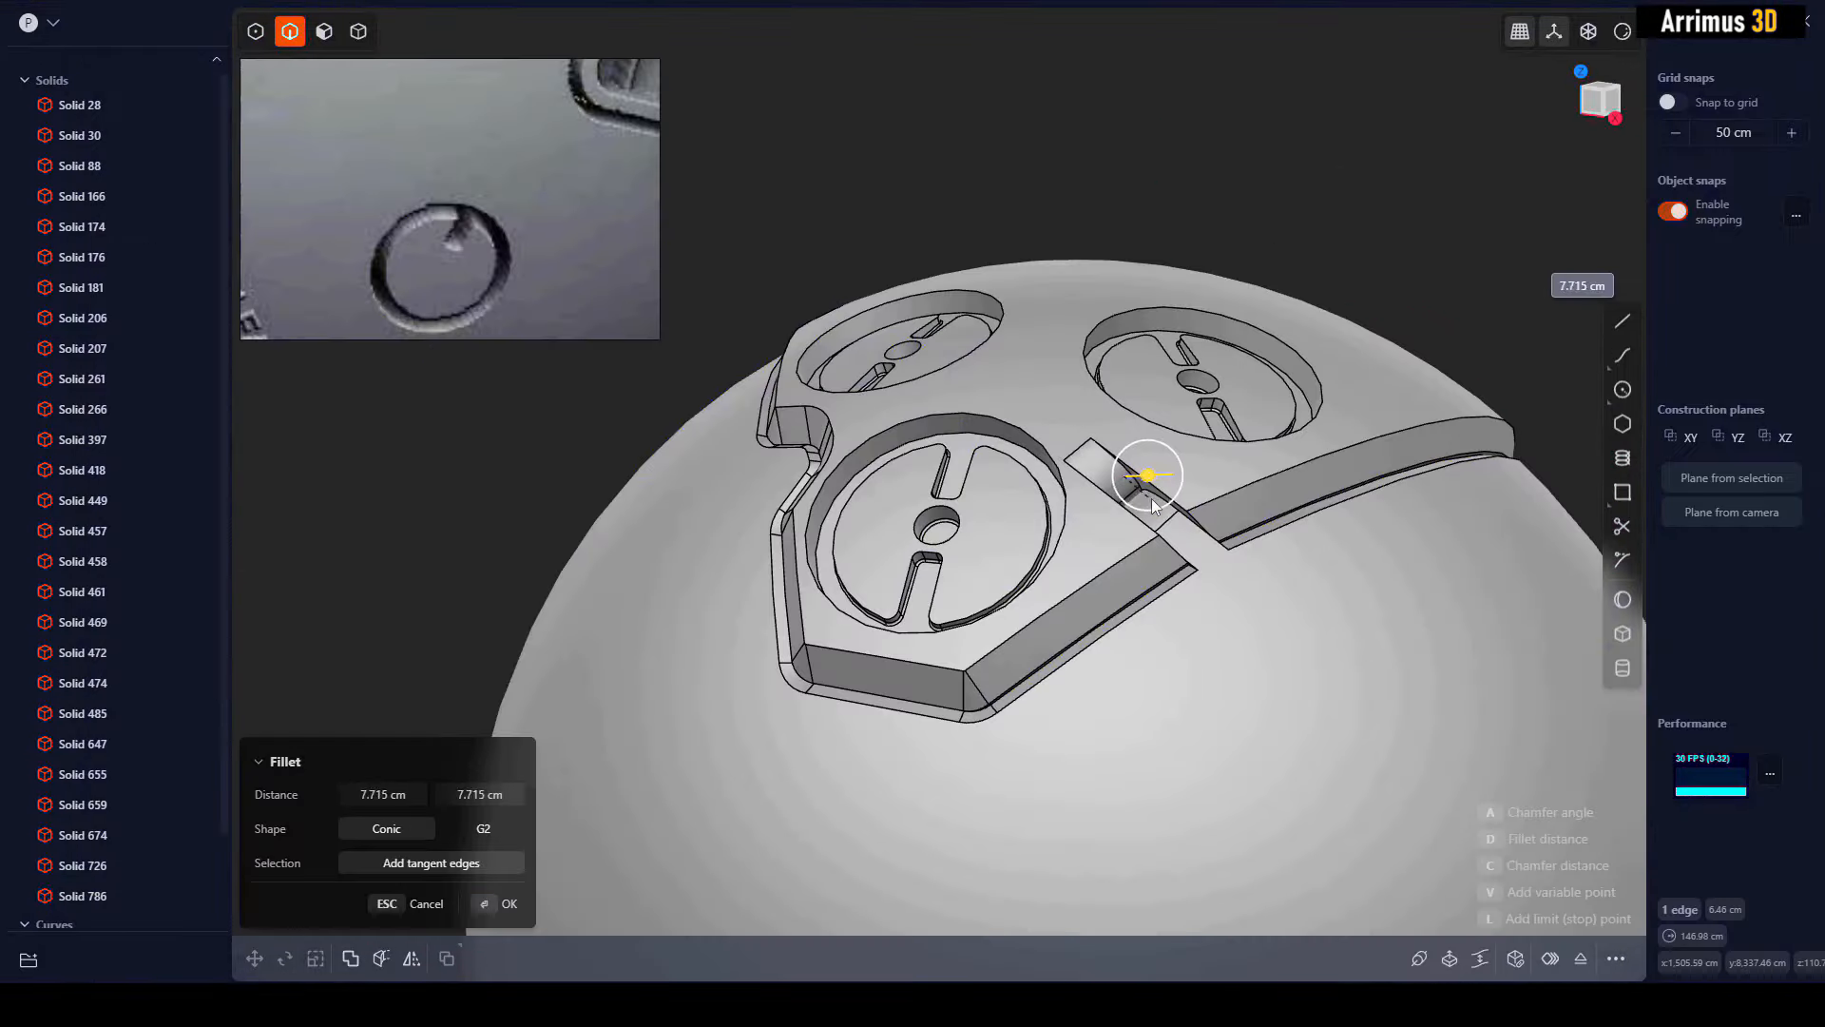
double_click(1141, 498)
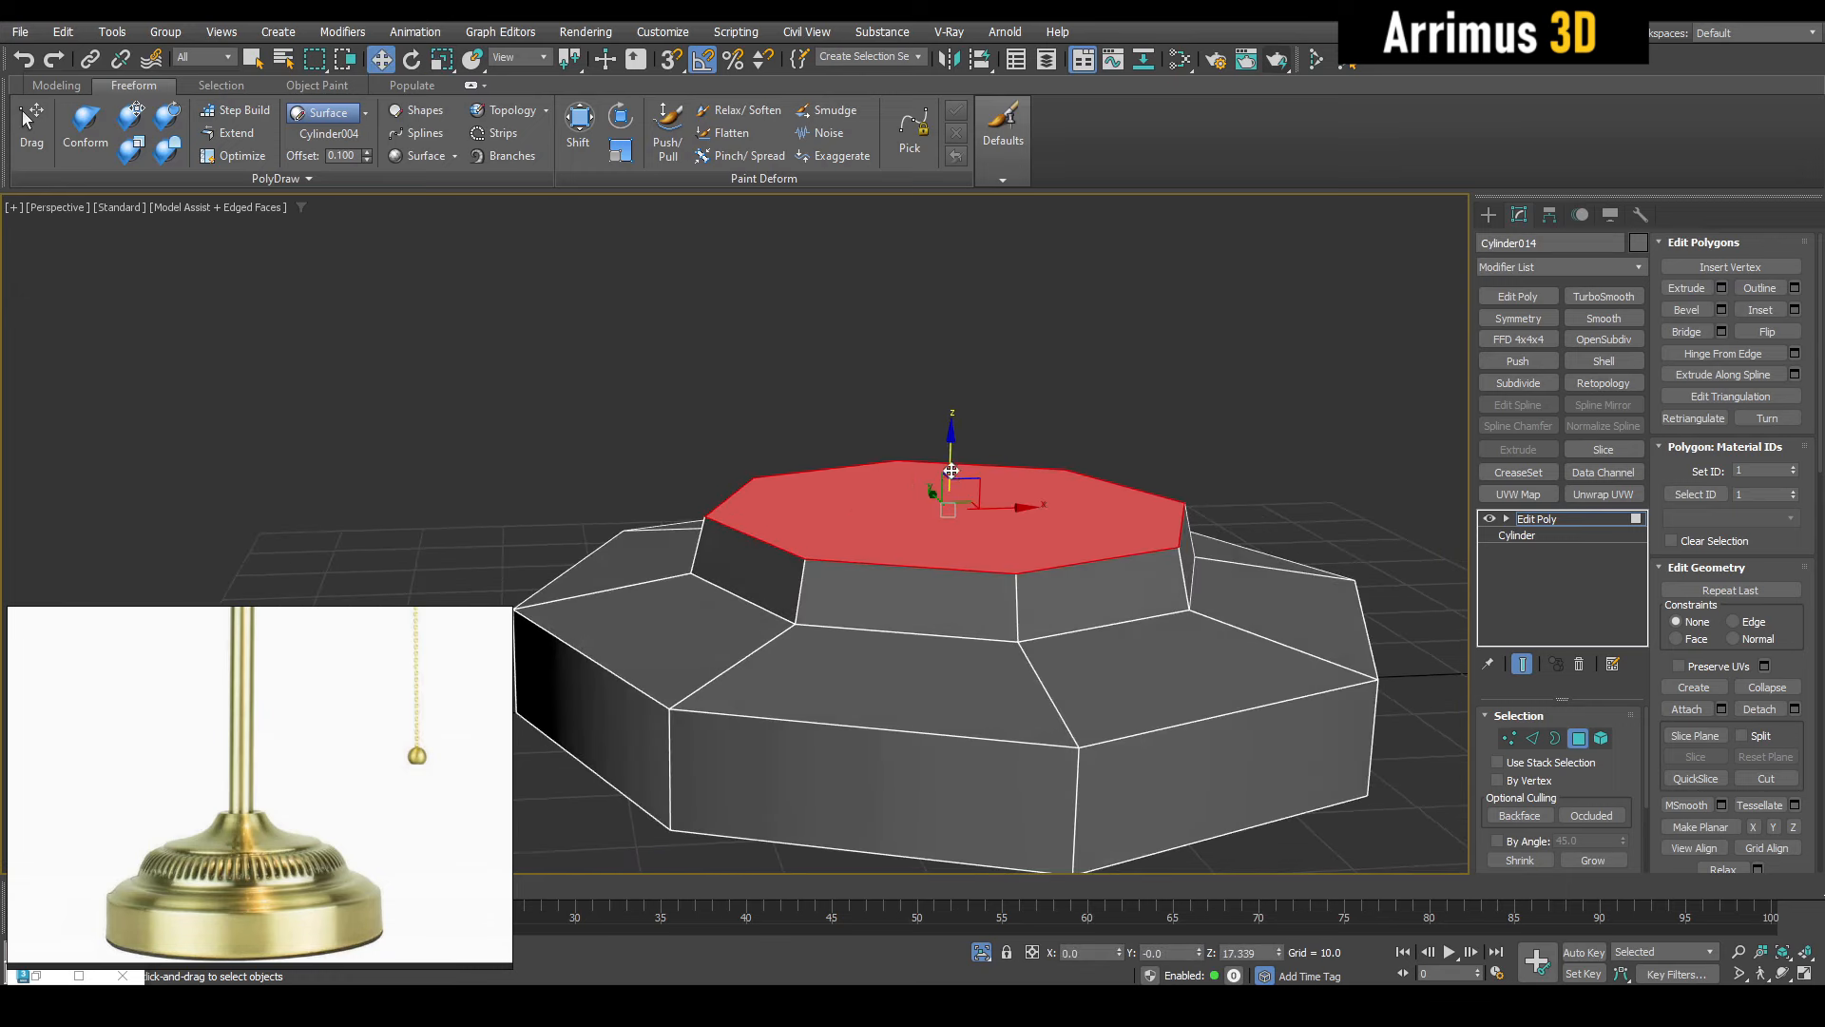
Extrude and taper further tiers from the top face, narrowing the lamp base into a stepped cone
left_click_drag(951, 471, 958, 548)
key("w")
middle_click_drag(978, 516, 992, 549)
scroll(993, 552, "up", 3)
left_click_drag(943, 509, 946, 632, "shift")
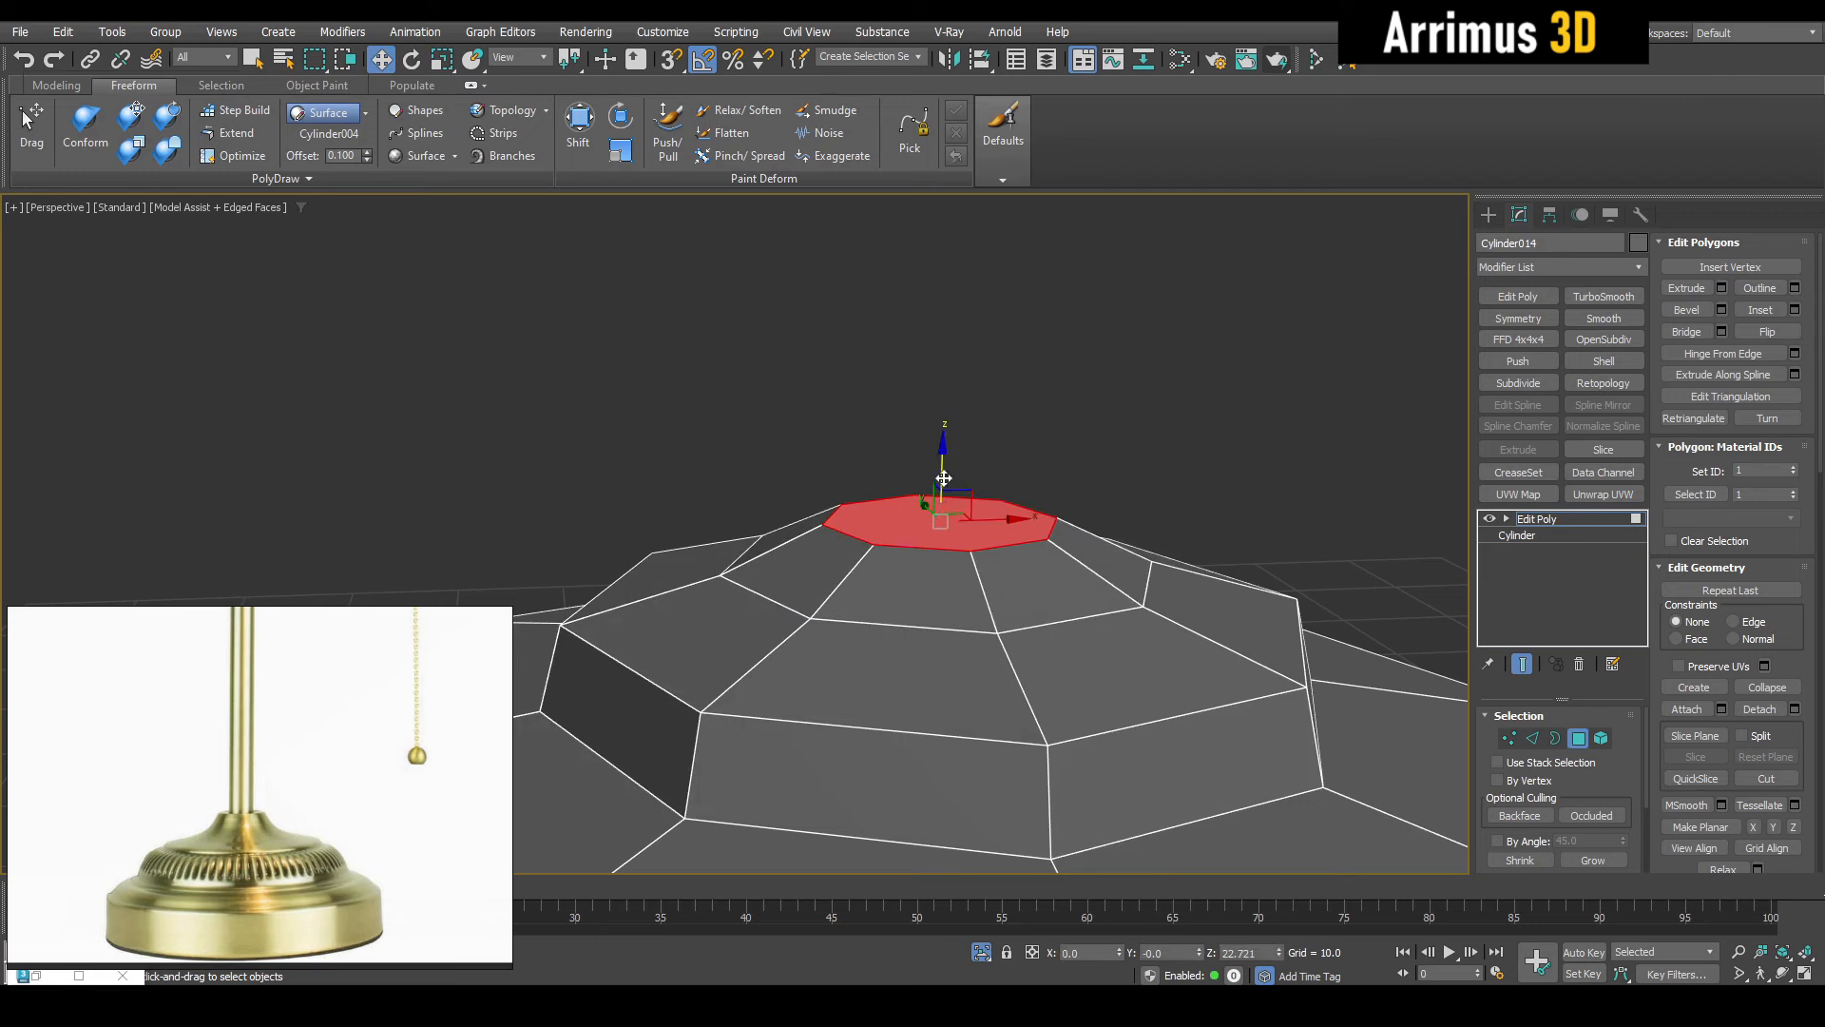
left_click_drag(943, 478, 953, 514, "shift")
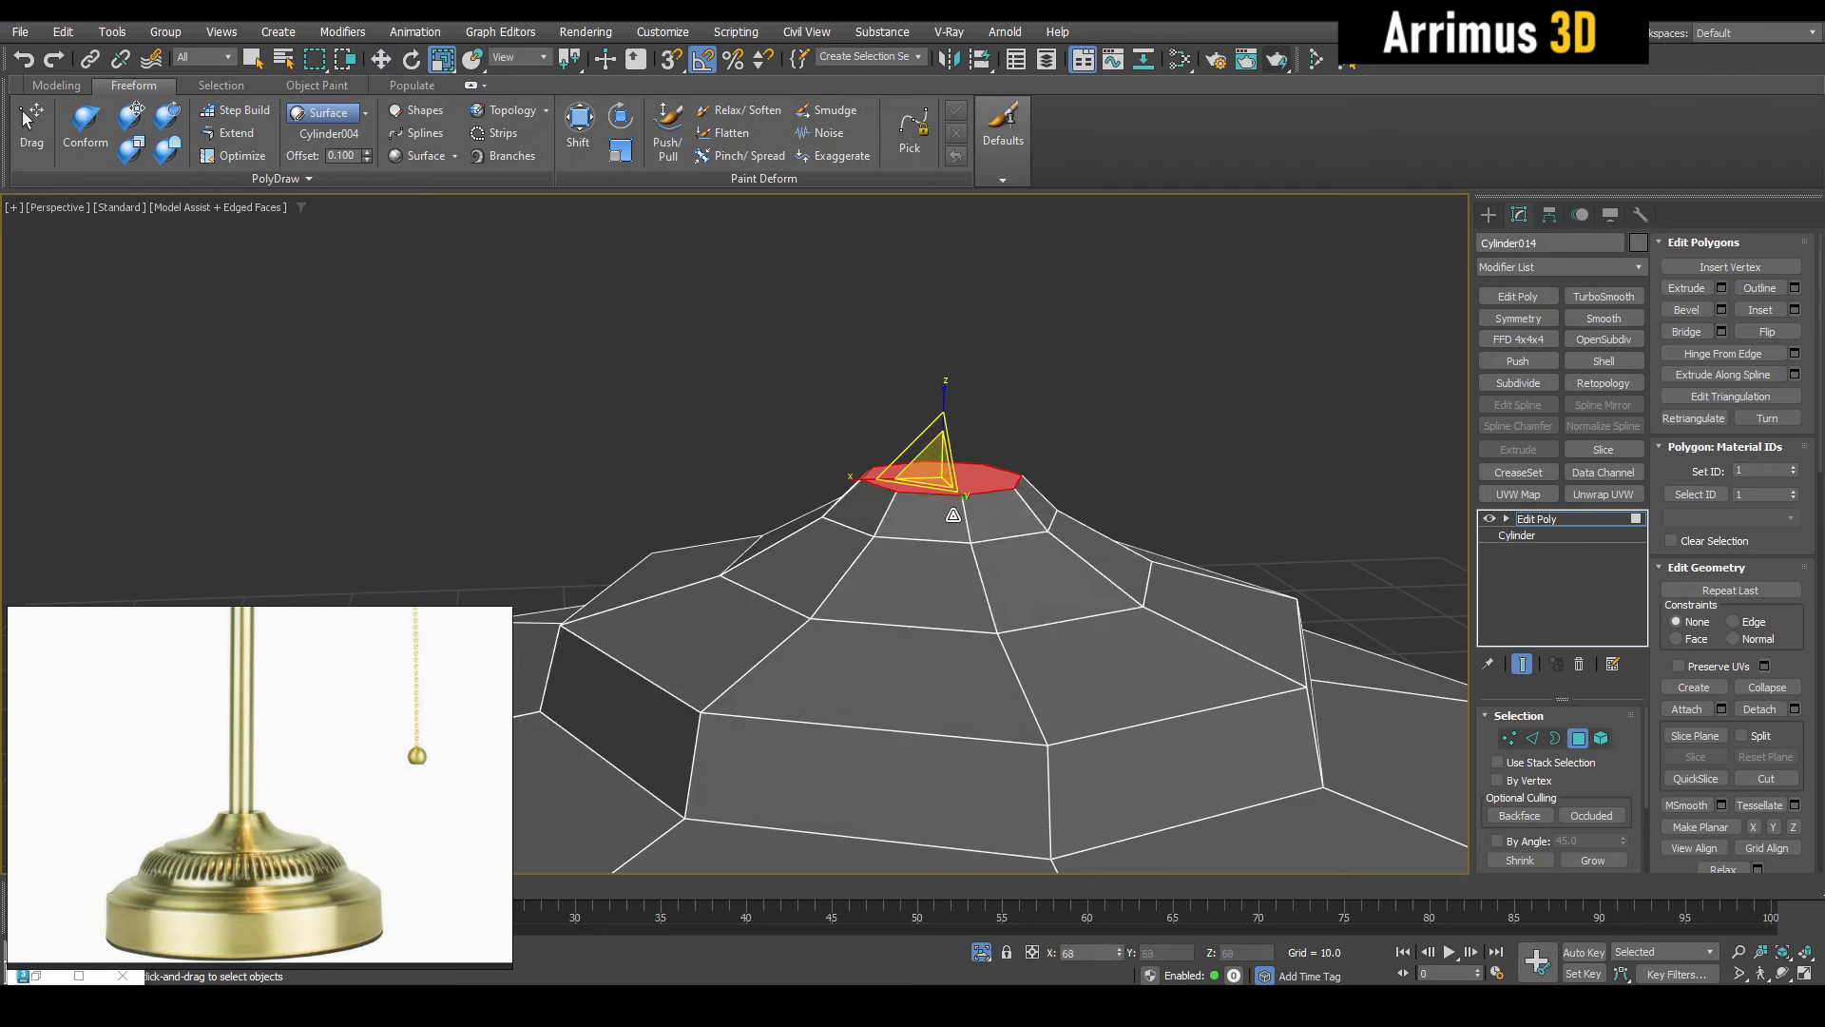
scroll(952, 514, "down", 5)
scroll(941, 528, "up", 5)
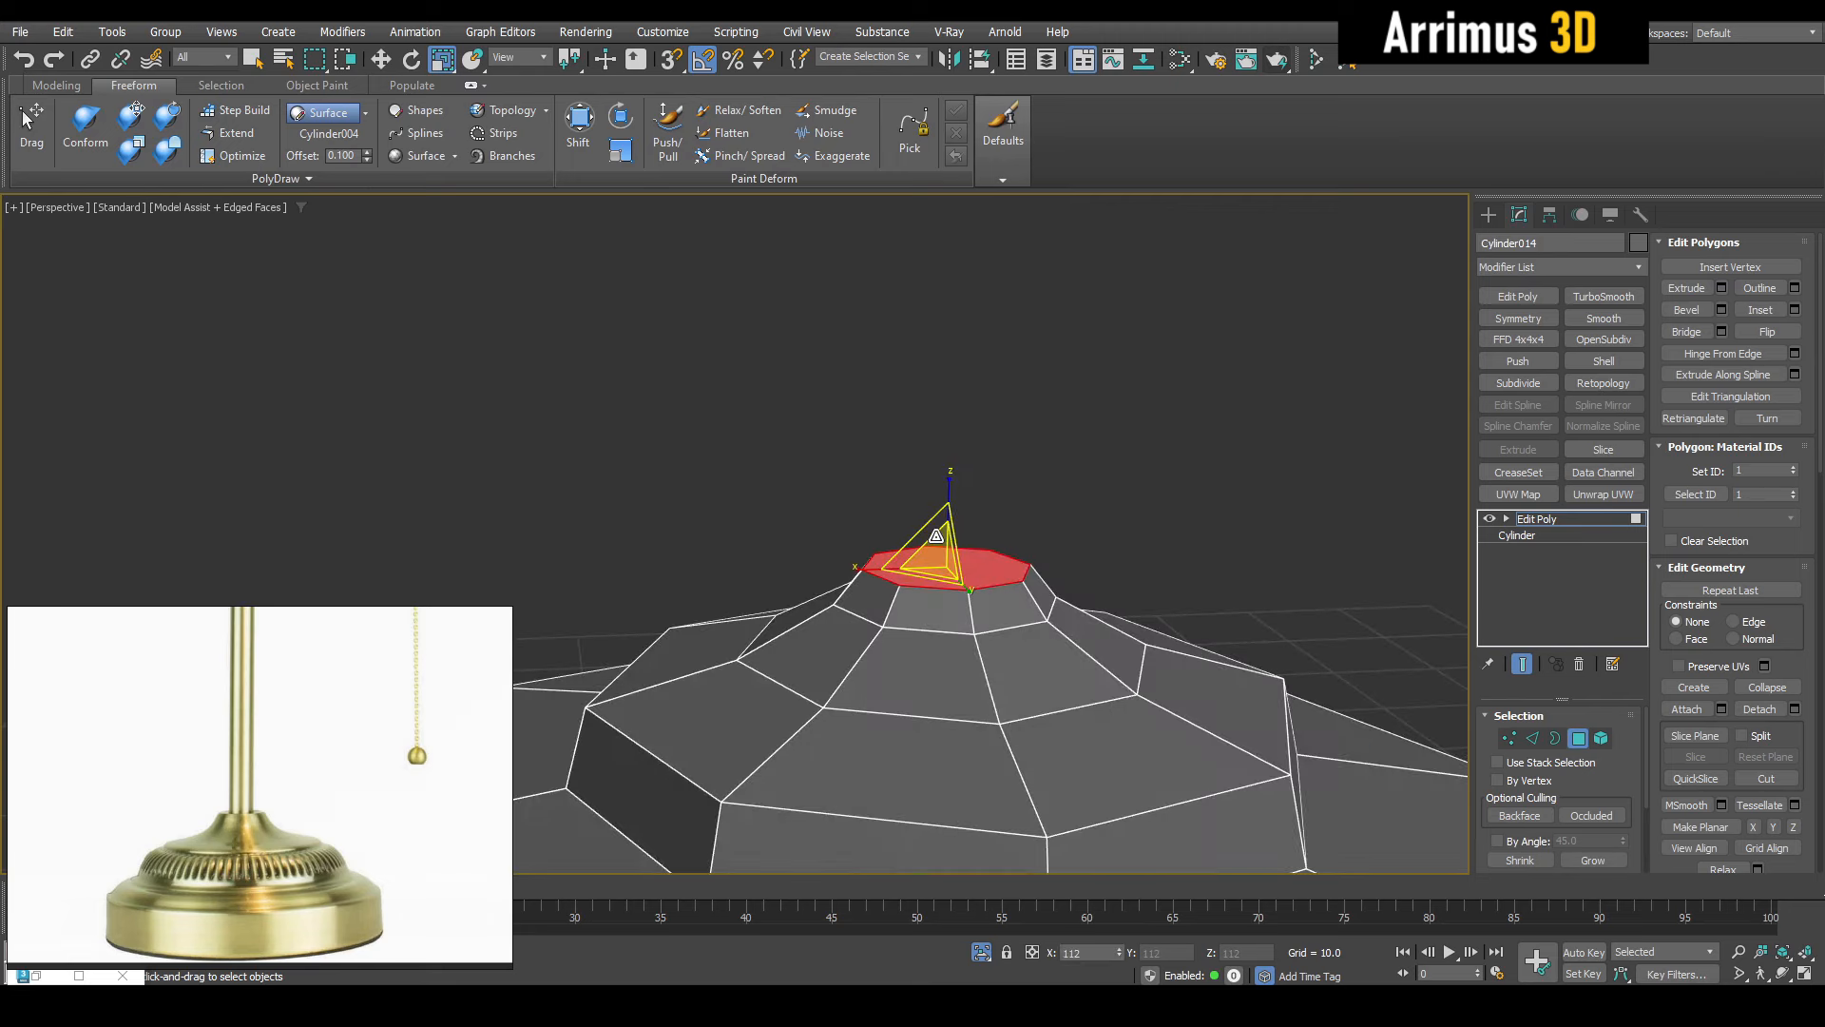
Compare the cone's tip with the reference photo and inset its top face to 50 percent in X and Y
middle_click_drag(937, 536, 929, 582, "alt")
scroll(929, 581, "up", 4)
middle_click_drag(264, 809, 298, 731)
scroll(299, 731, "up", 5)
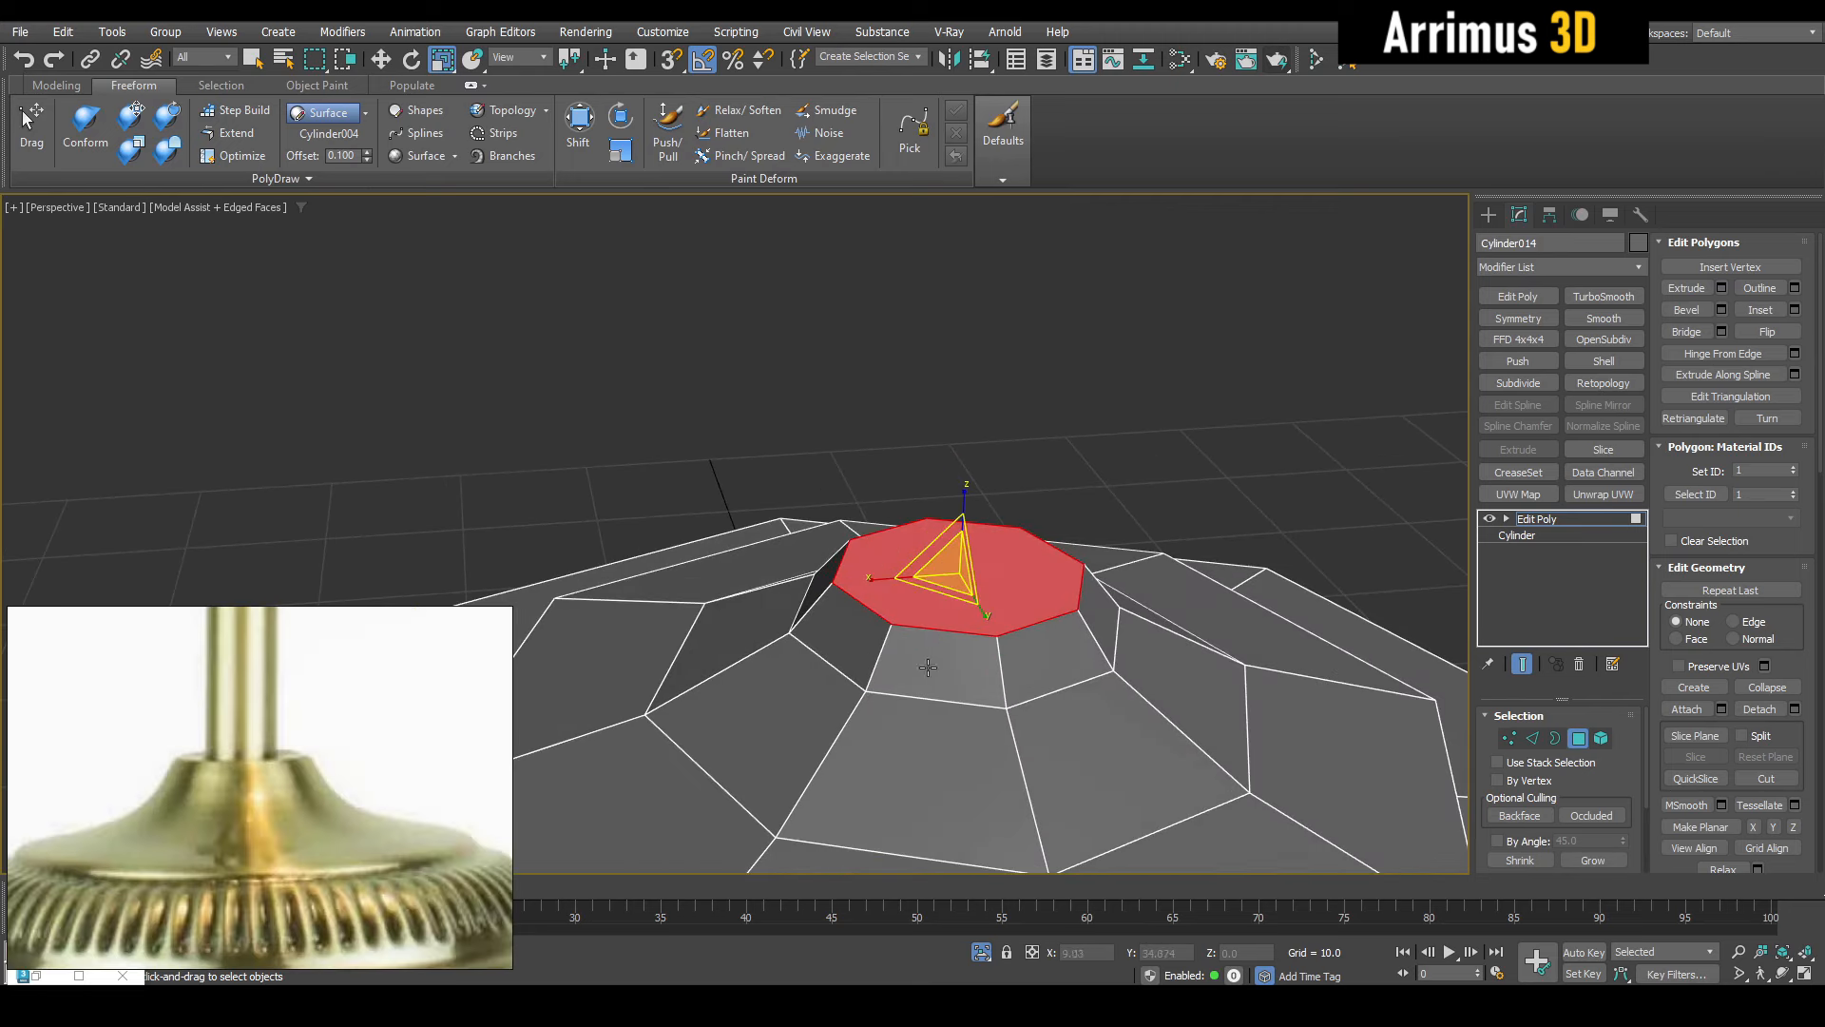
middle_click_drag(928, 668, 886, 629, "alt")
left_click_drag(909, 628, 899, 573)
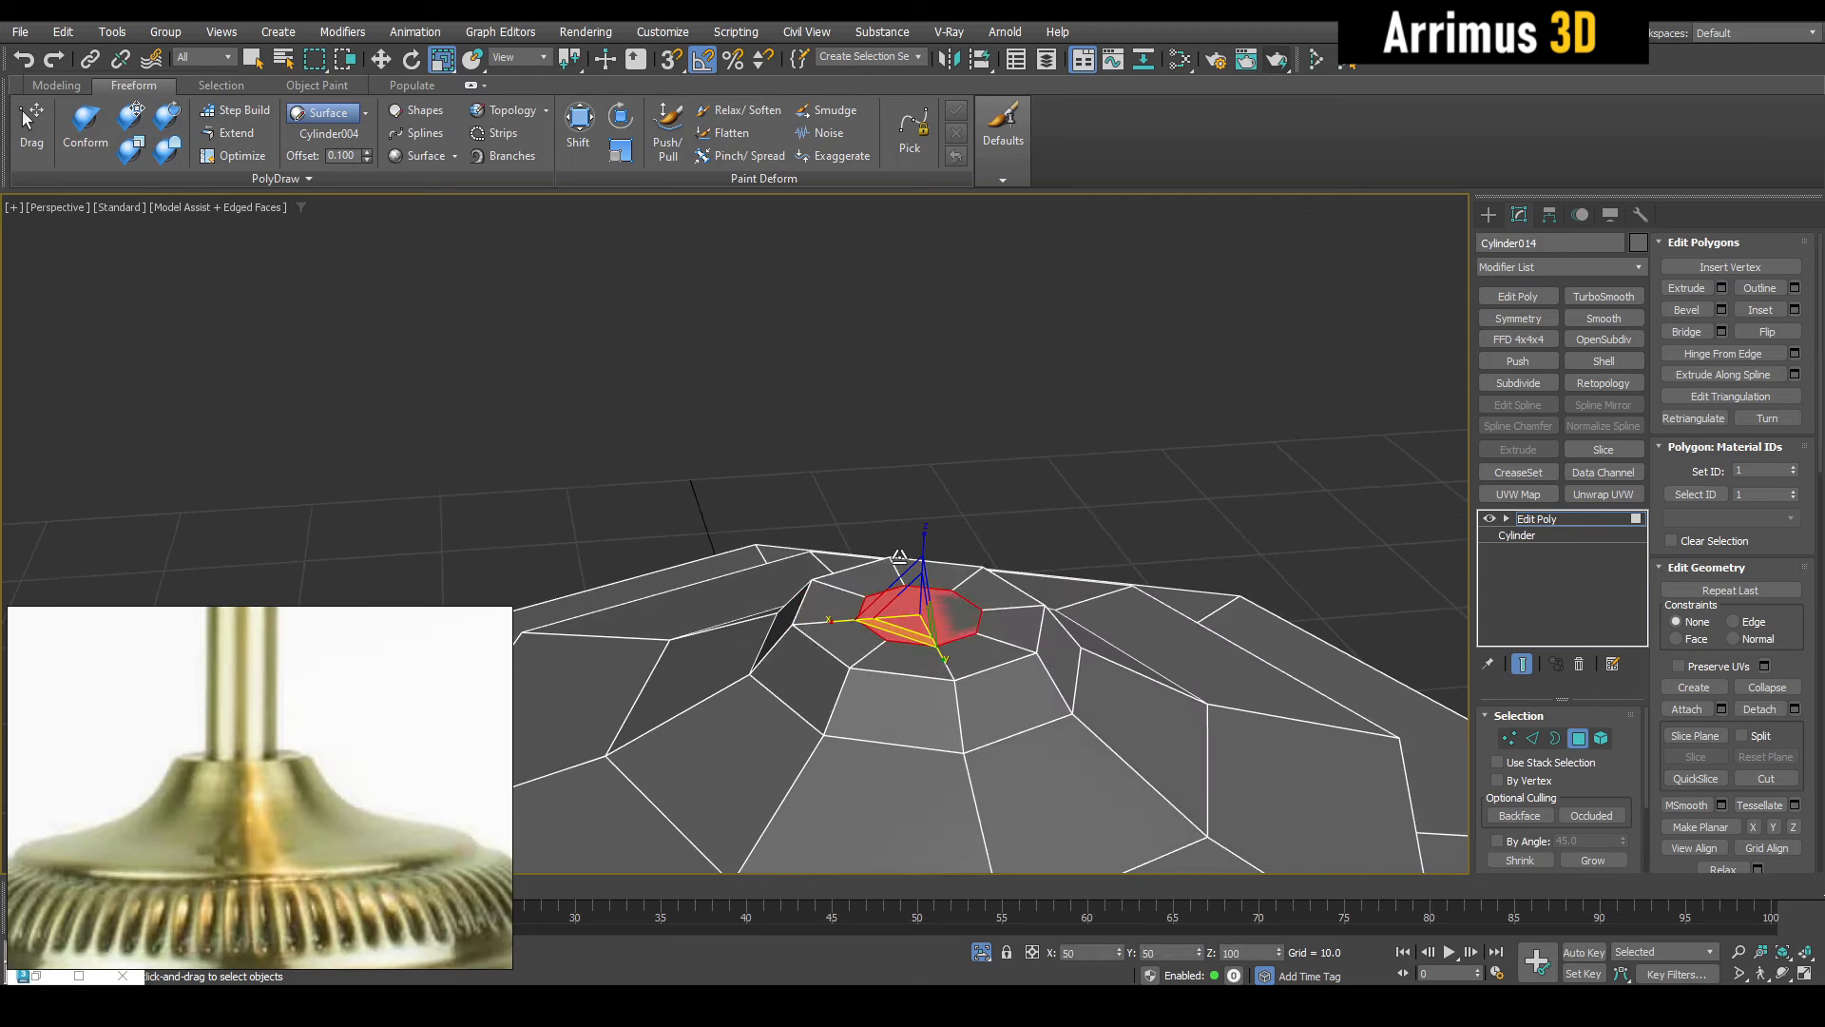
Extrude the small inset face straight up to form the lamp's thin stem
key("w")
middle_click_drag(896, 544, 924, 642, "alt")
middle_click_drag(935, 724, 908, 646, "alt")
left_click_drag(911, 646, 921, 379, "shift")
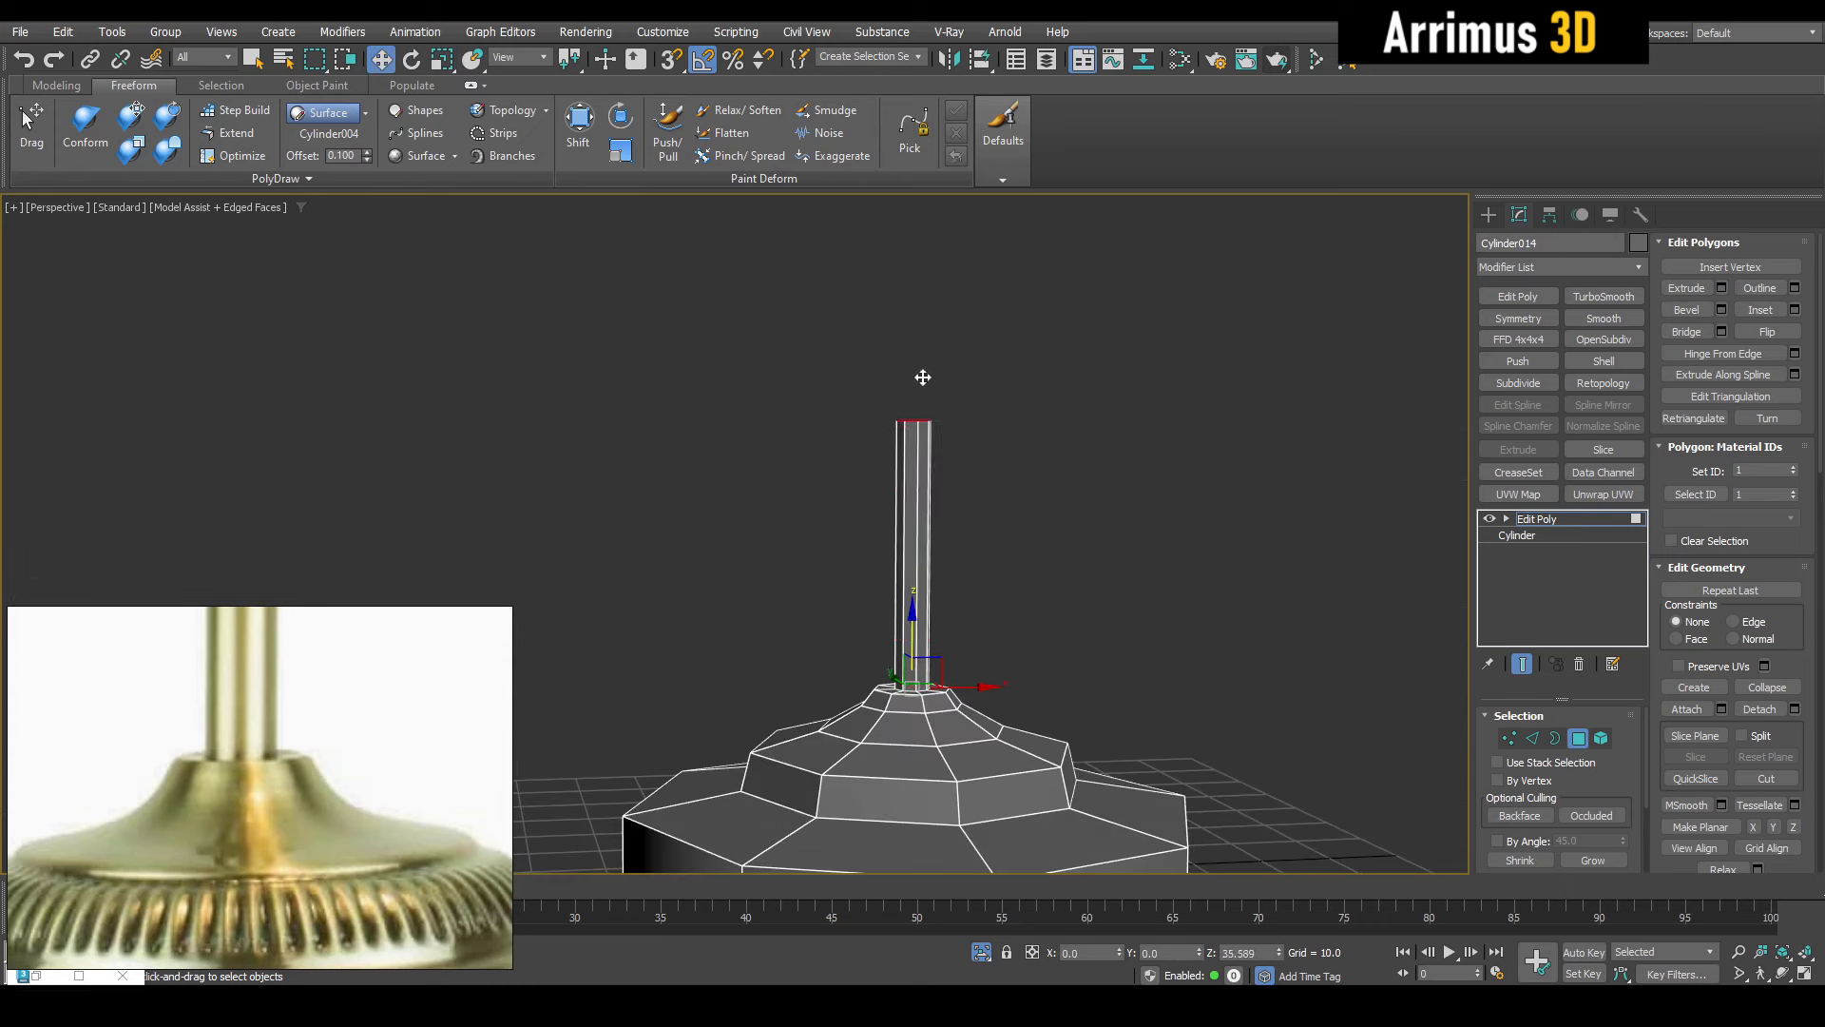
Grow the selection to the whole stem and scale it horizontally to about 233 percent
scroll(922, 414, "down", 4)
middle_click_drag(924, 428, 918, 519, "alt")
scroll(918, 518, "up", 4)
left_click(1591, 860)
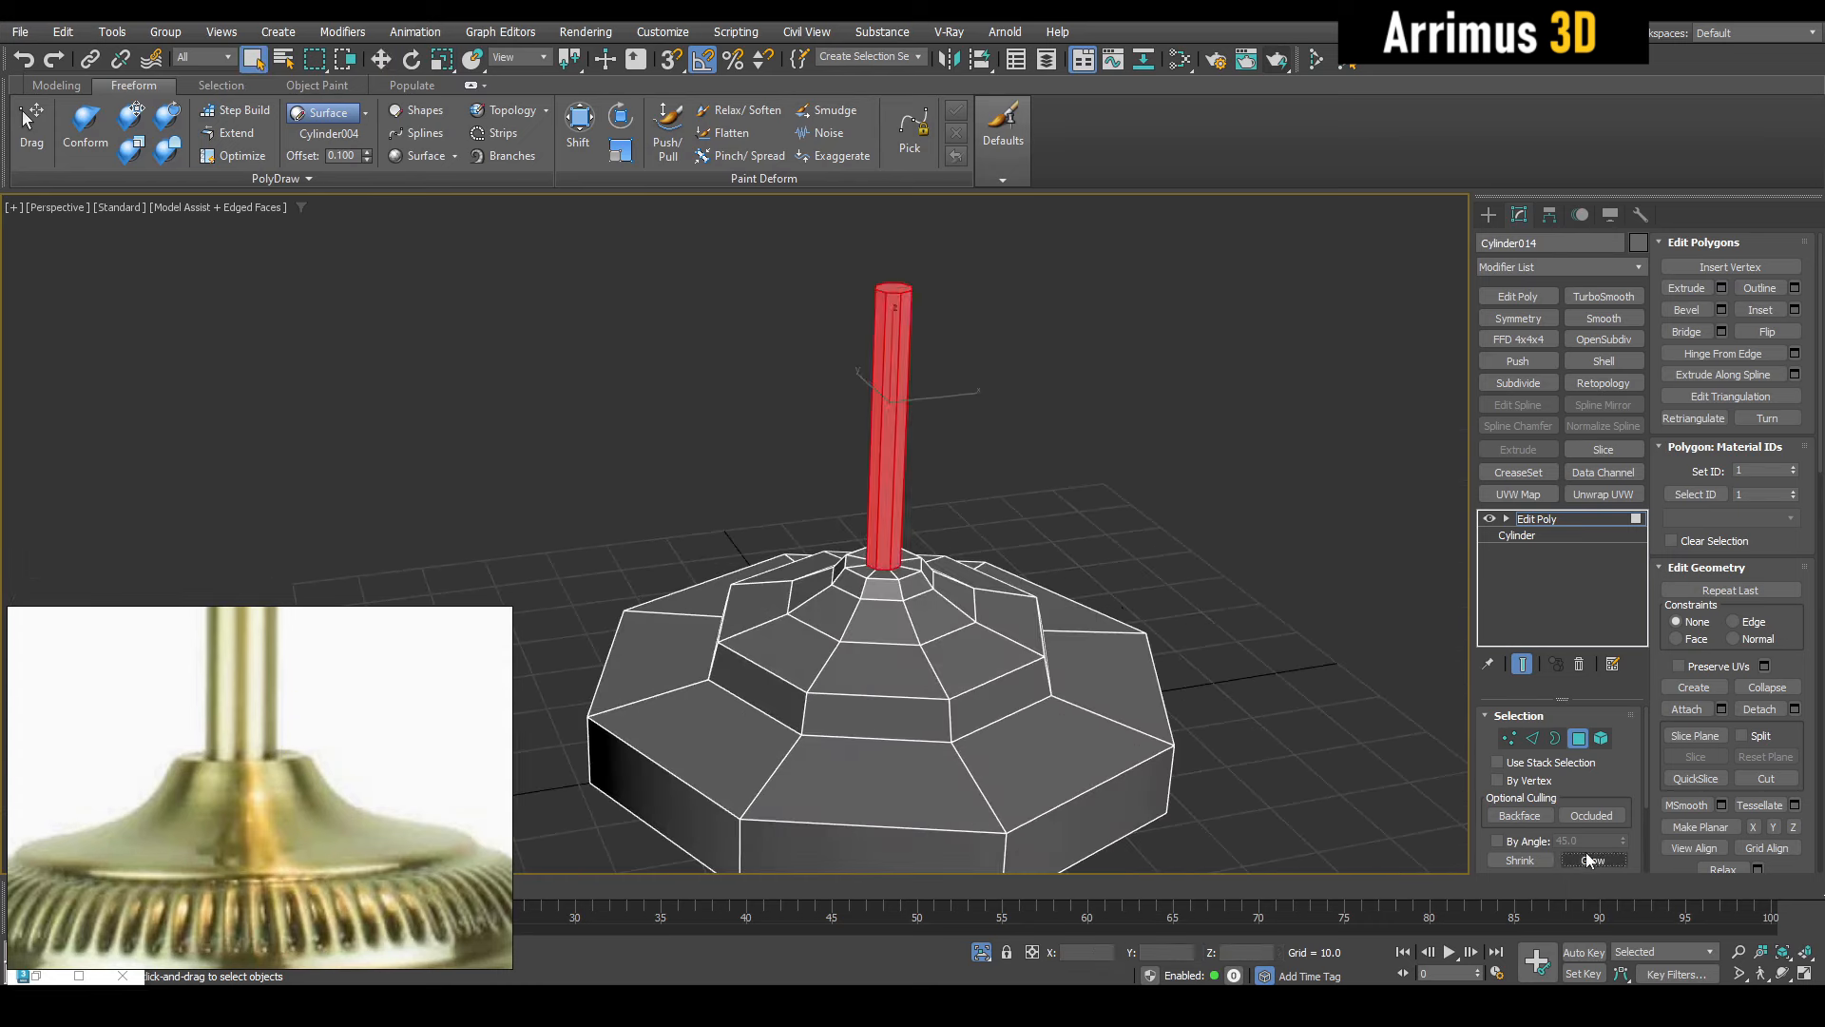
key("r")
scroll(868, 522, "up", 4)
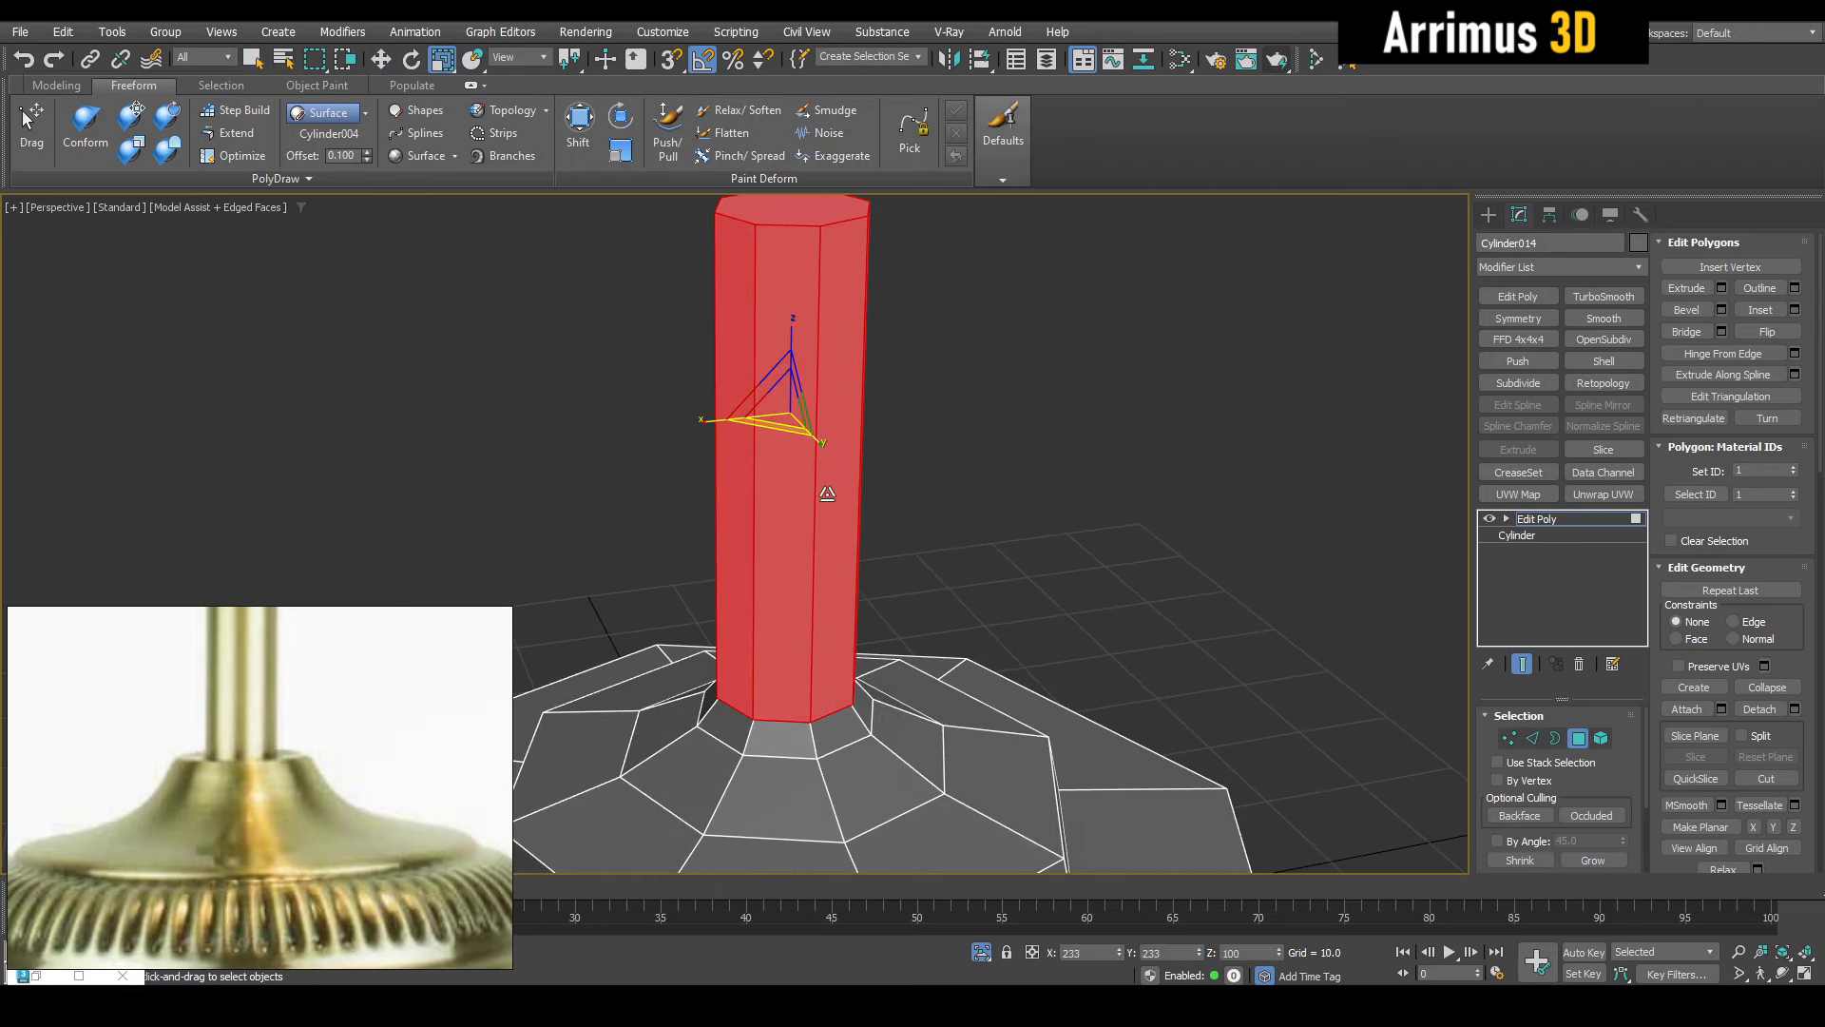
scroll(868, 603, "up", 5)
Select the edge loop around the stem's foot and scale it outward into a narrow ledge
key("q")
key("2")
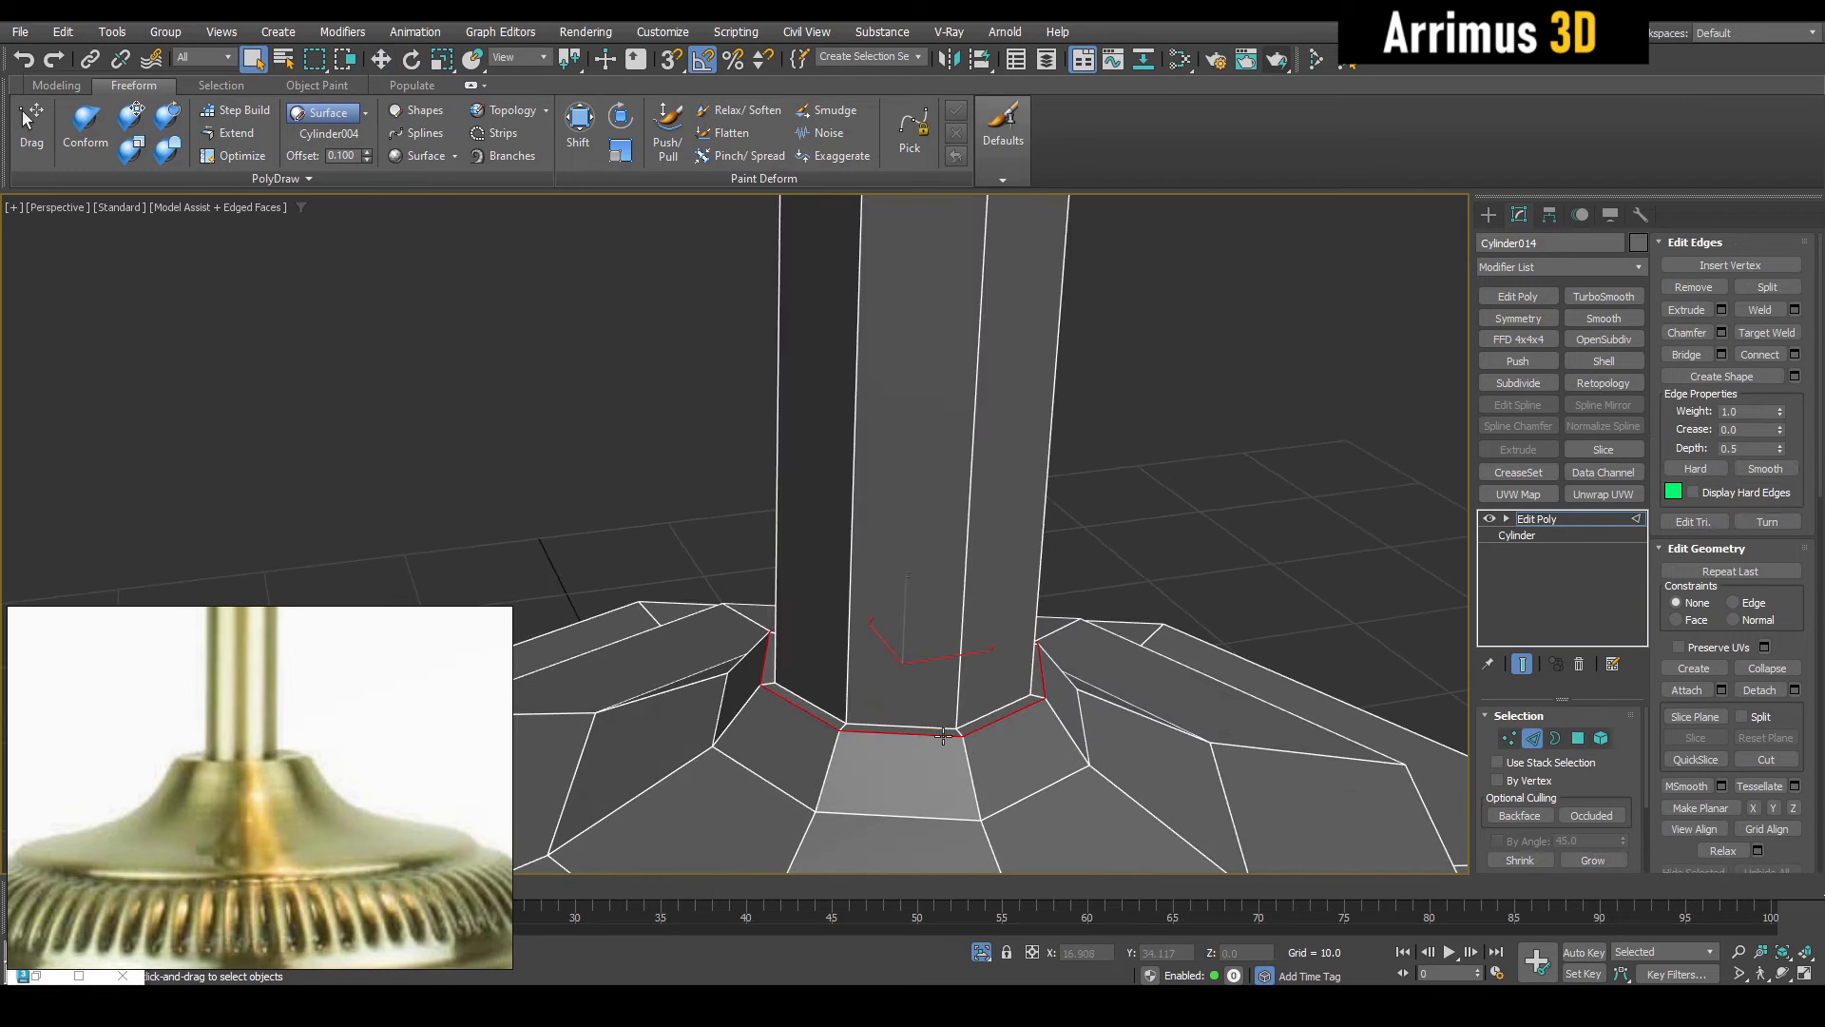
middle_click_drag(1031, 691, 1018, 651)
key("r")
mouse_move(884, 642)
left_mouse_down()
mouse_move(869, 618)
mouse_move(890, 638)
mouse_move(884, 614)
left_mouse_up()
key("w")
mouse_move(892, 618)
middle_mouse_down("alt")
mouse_move(896, 563)
mouse_move(908, 620)
middle_mouse_up("alt")
key("r")
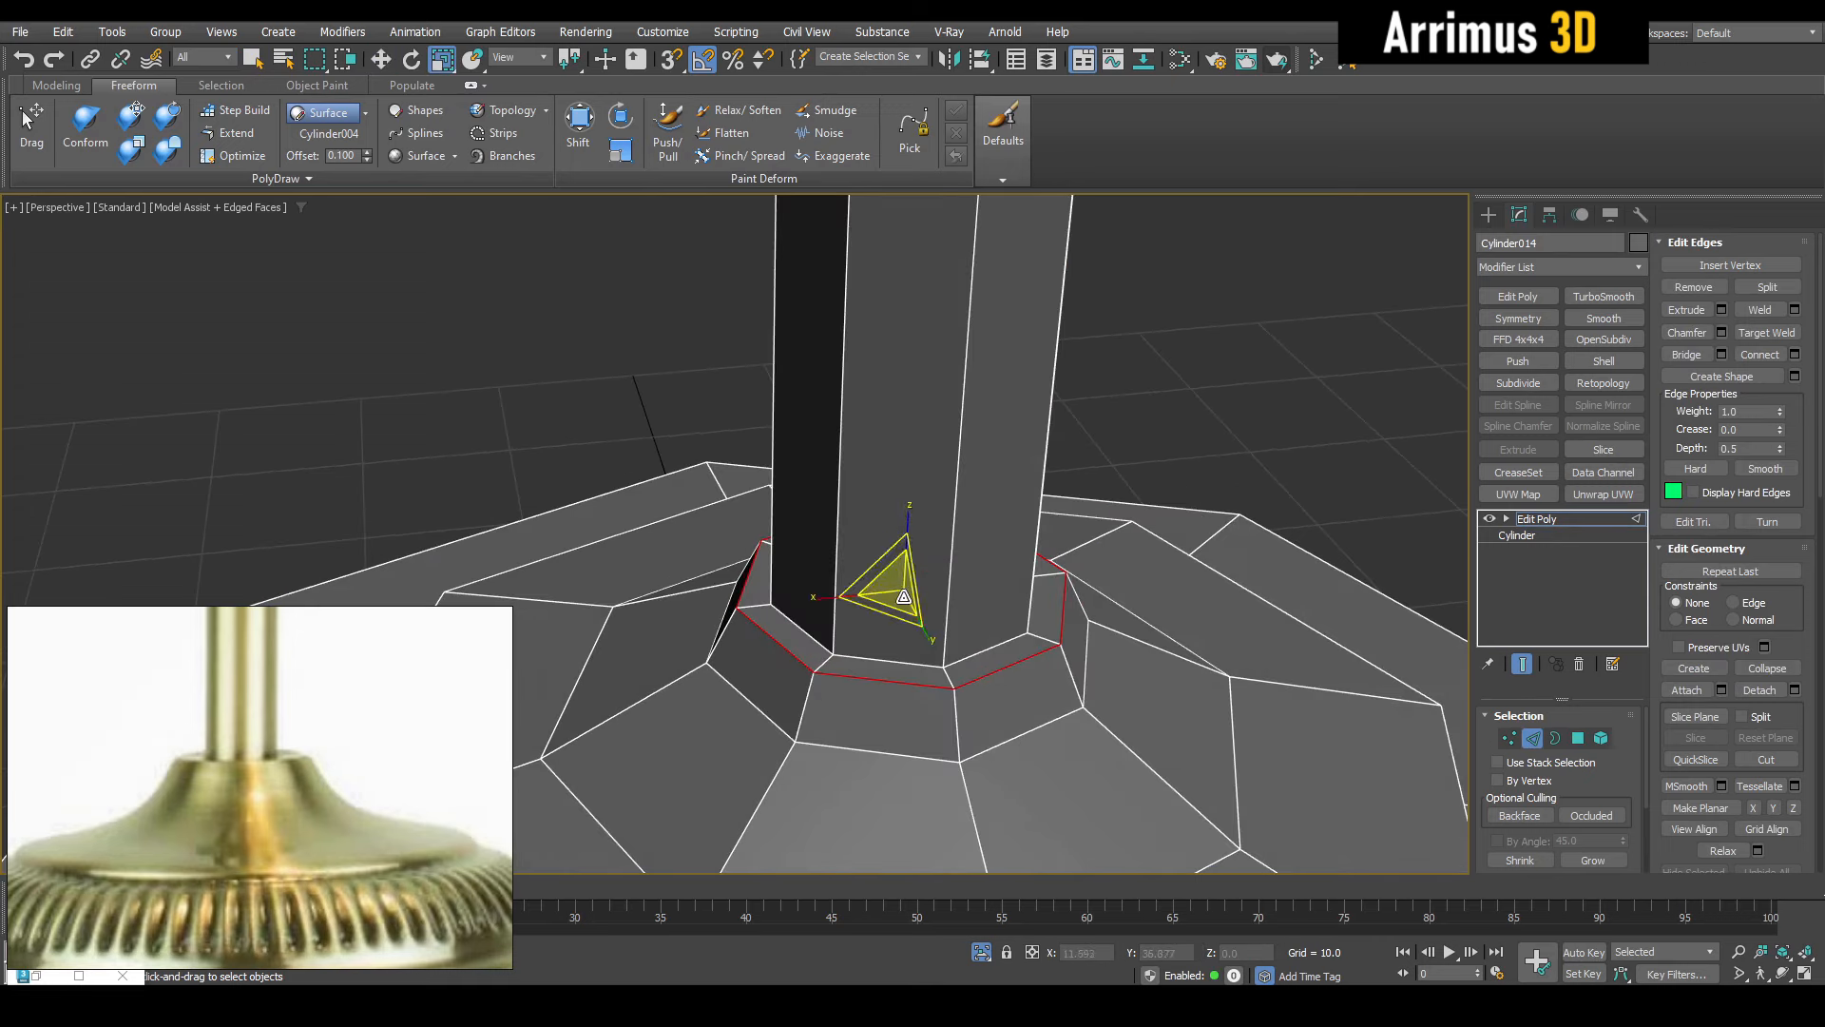
left_click_drag(903, 596, 897, 619)
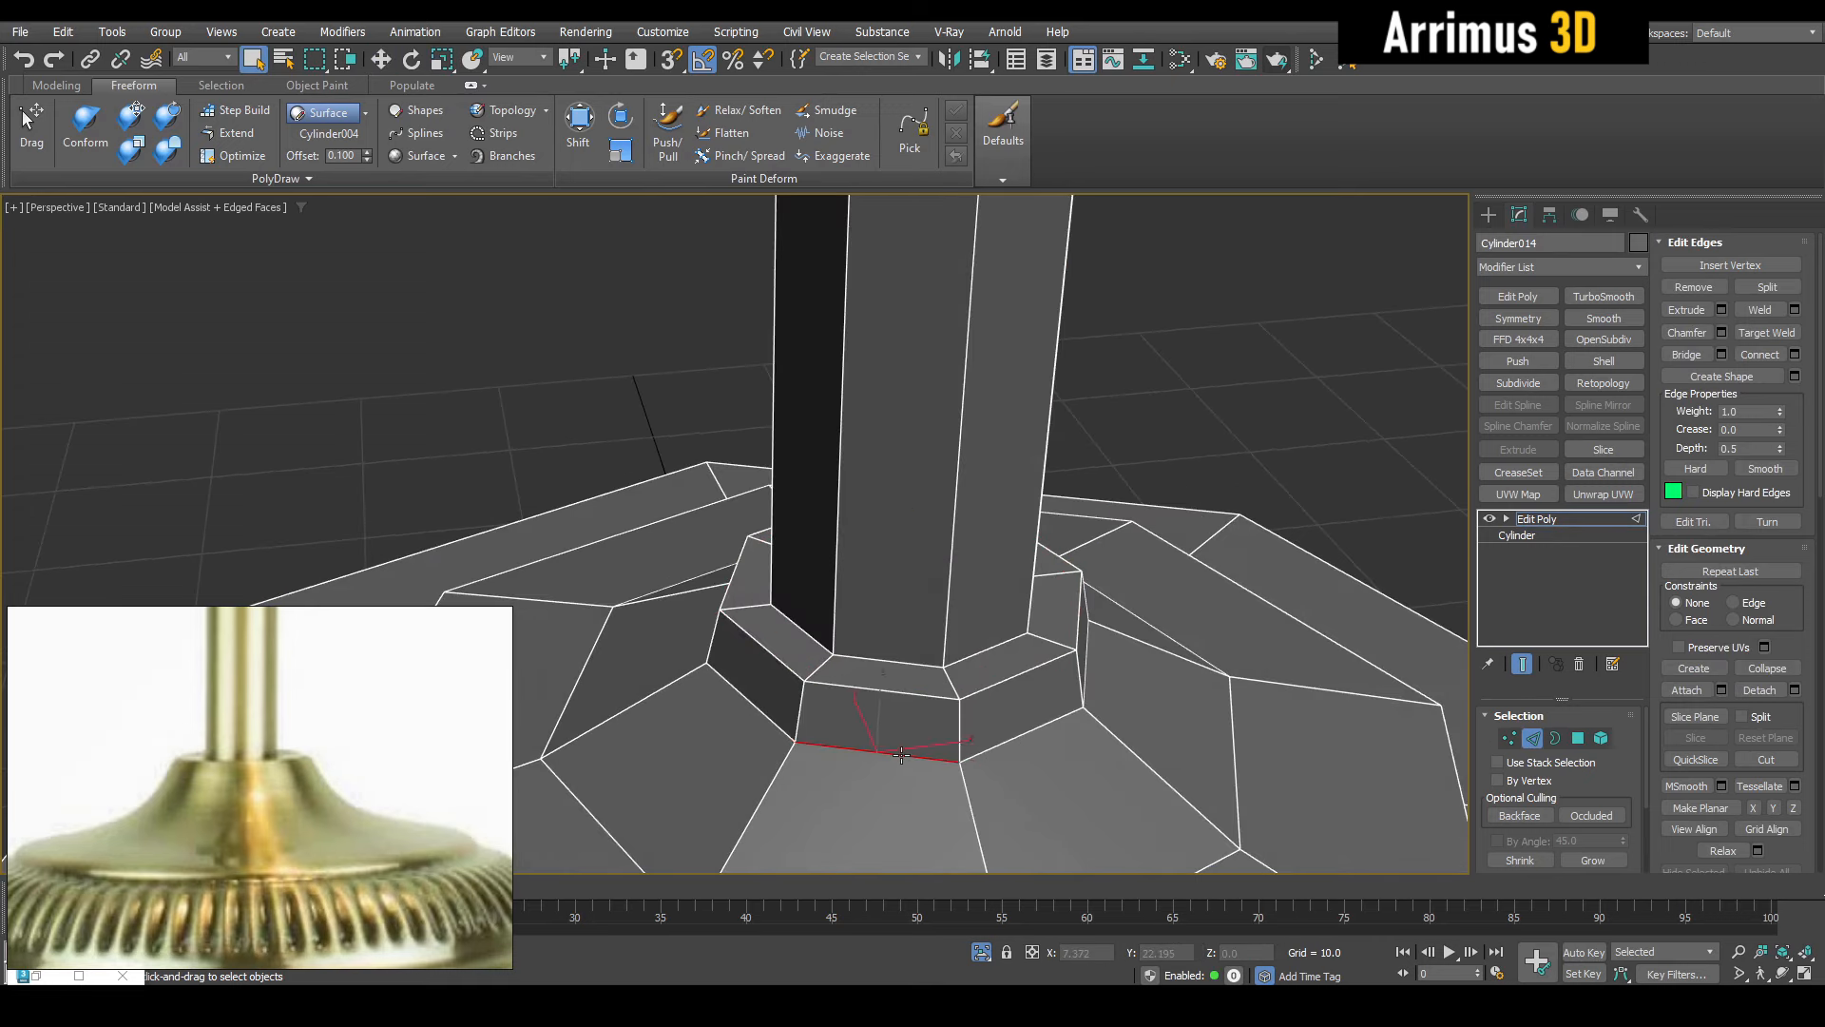
Slide the edge loop below the ledge down about 0.98 units using the Edge constraint, and clear the selection
key("w")
middle_click_drag(902, 754, 917, 675, "alt")
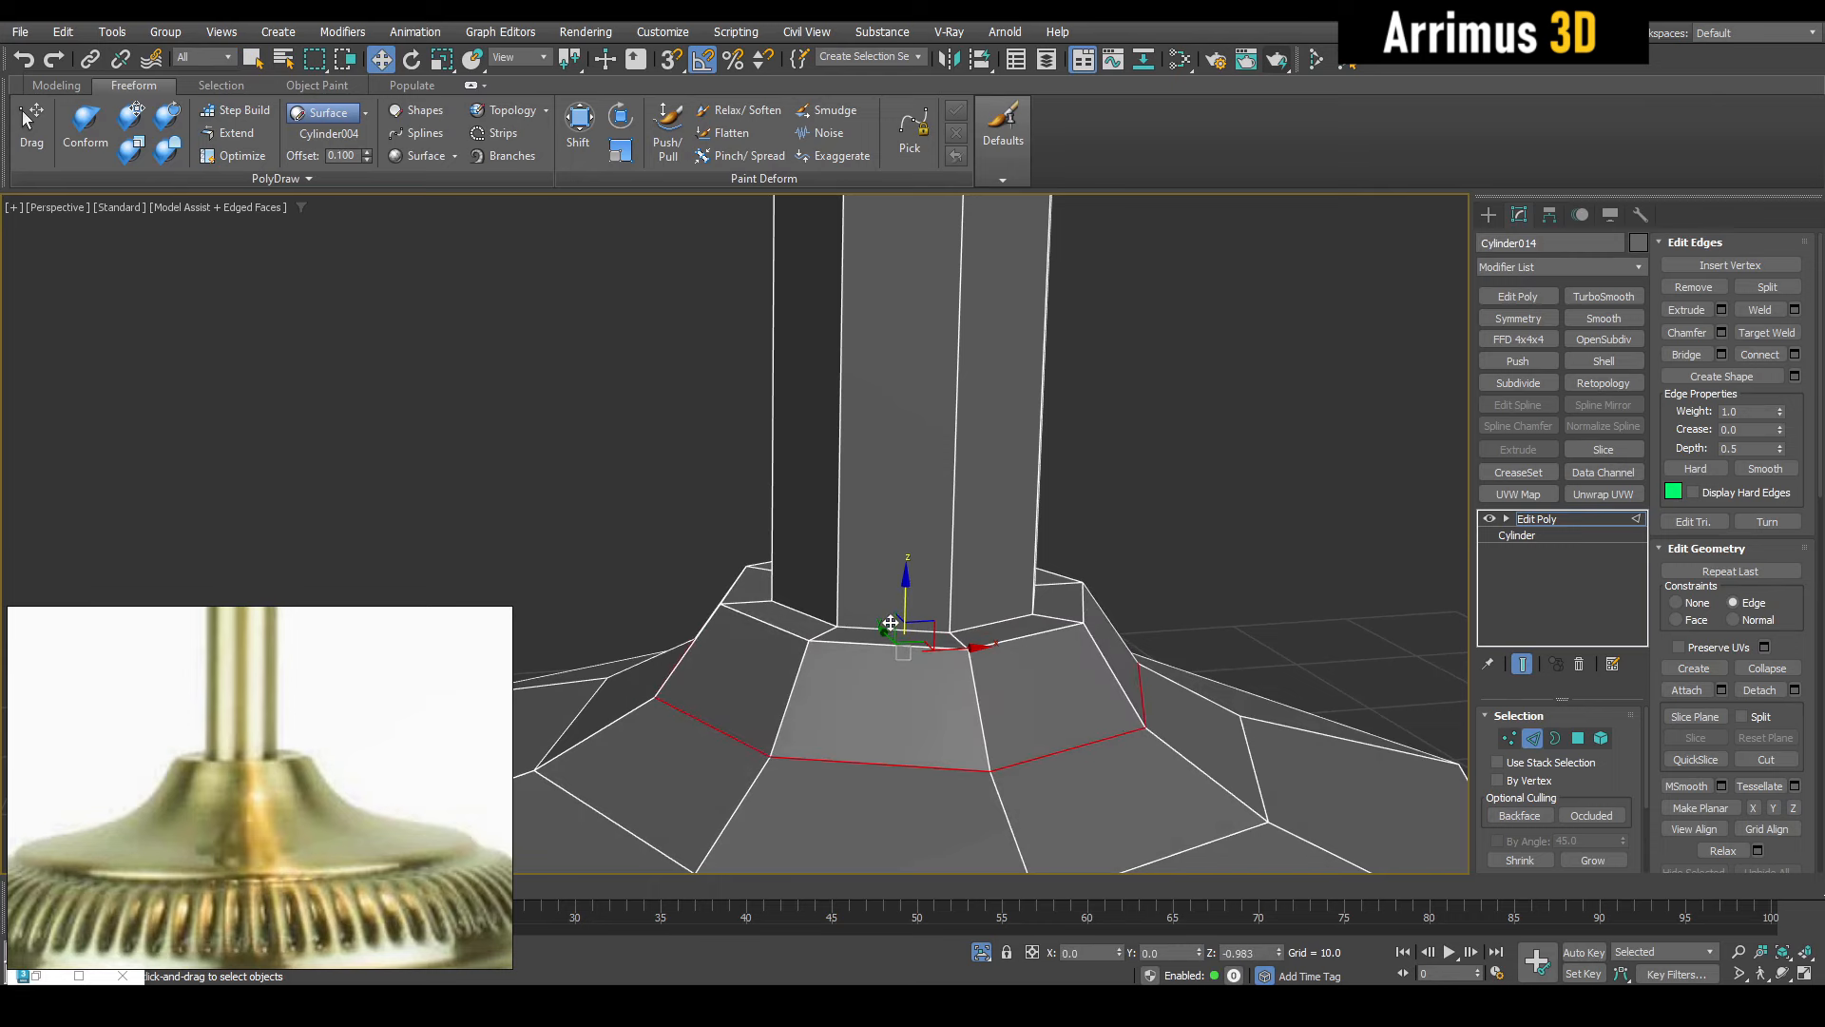
scroll(950, 609, "down", 6)
key("q")
left_click(1066, 578)
middle_click_drag(1065, 578, 1074, 637, "alt")
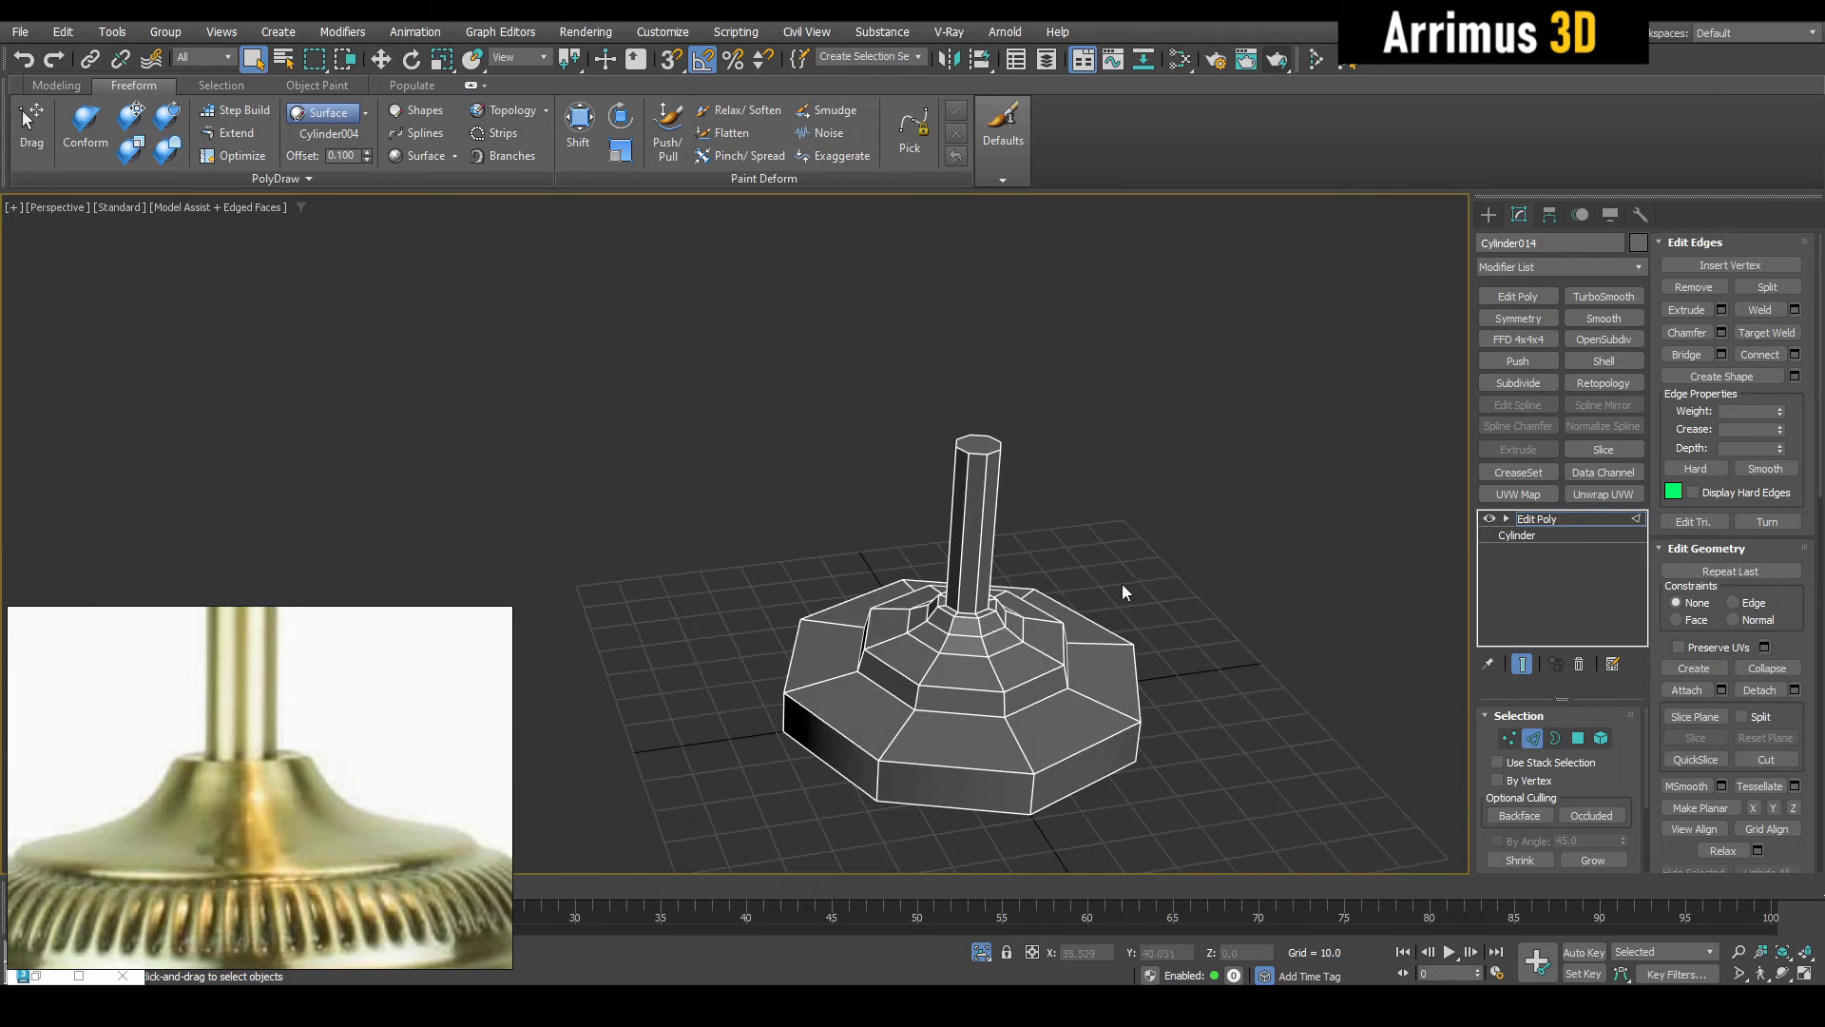
Add a Smooth modifier and a new Edit Poly modifier to the lamp base
key("2")
left_click(1605, 320)
left_click(1521, 298)
Lengthen the stem by raising its top polygon to a height of about 111.9
key("4")
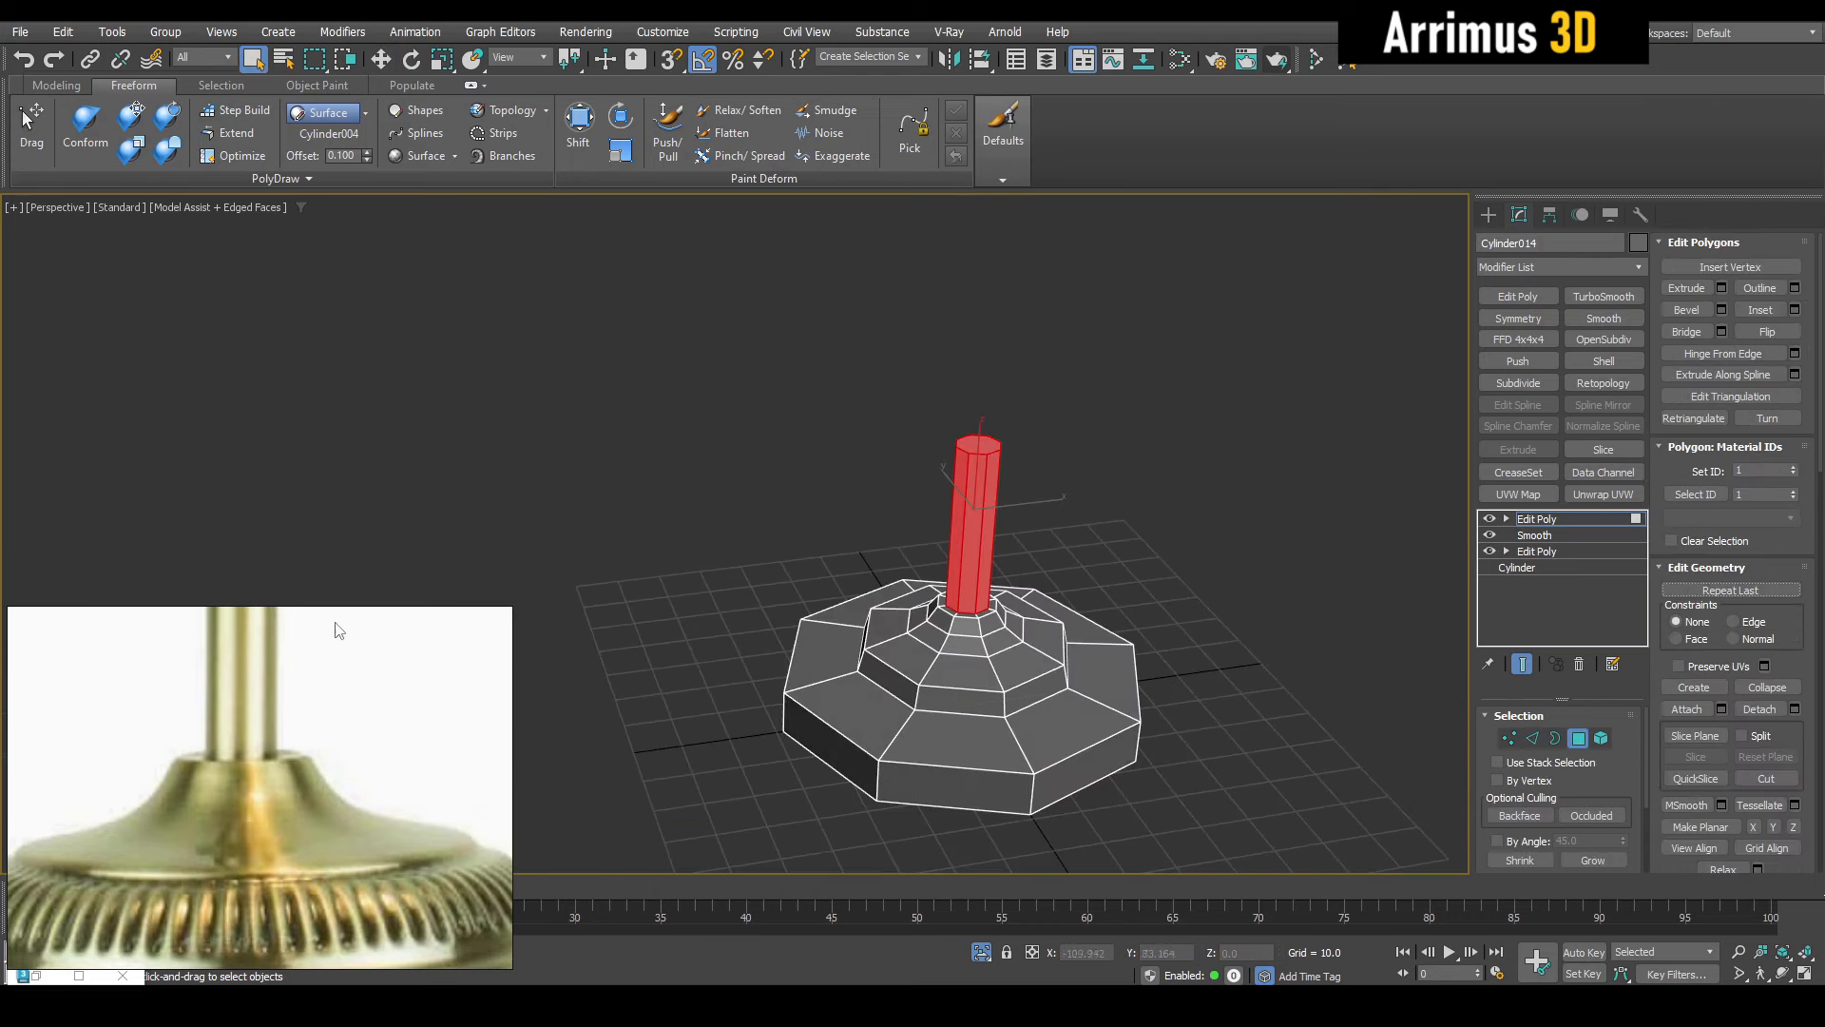
scroll(342, 666, "down", 4)
scroll(343, 758, "up", 3)
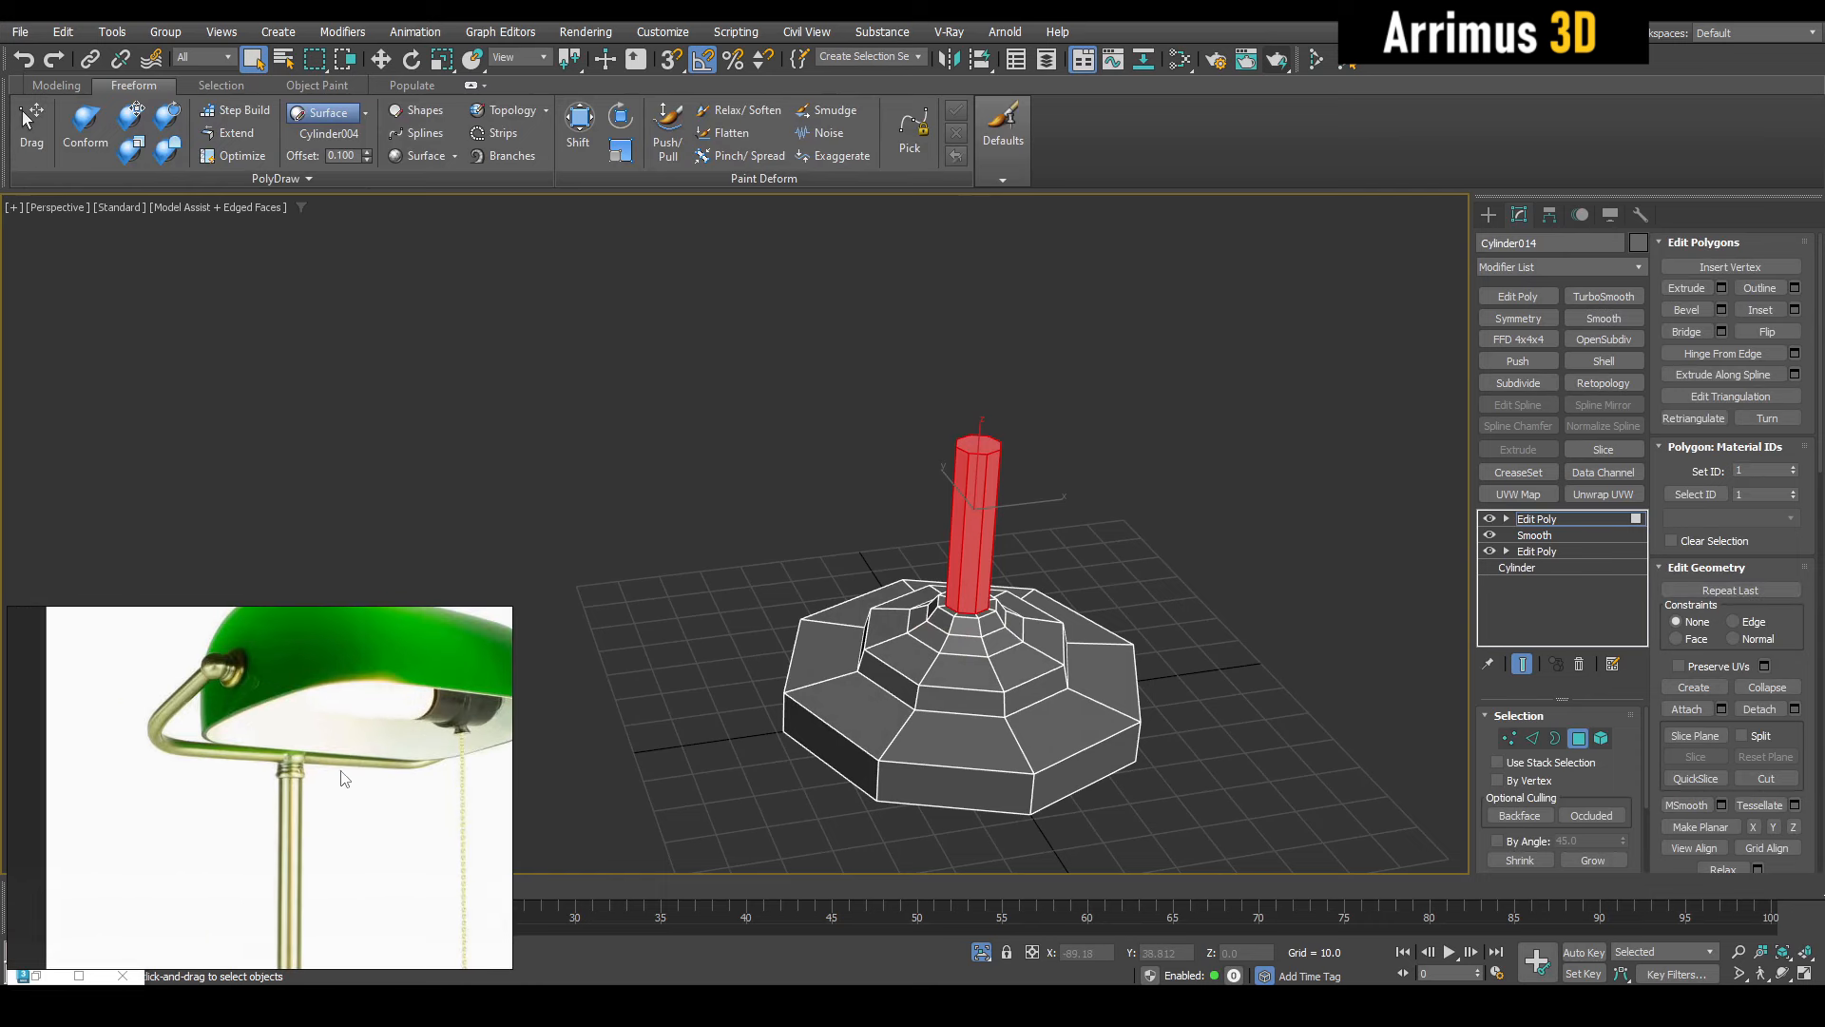
scroll(913, 671, "down", 5)
key("w")
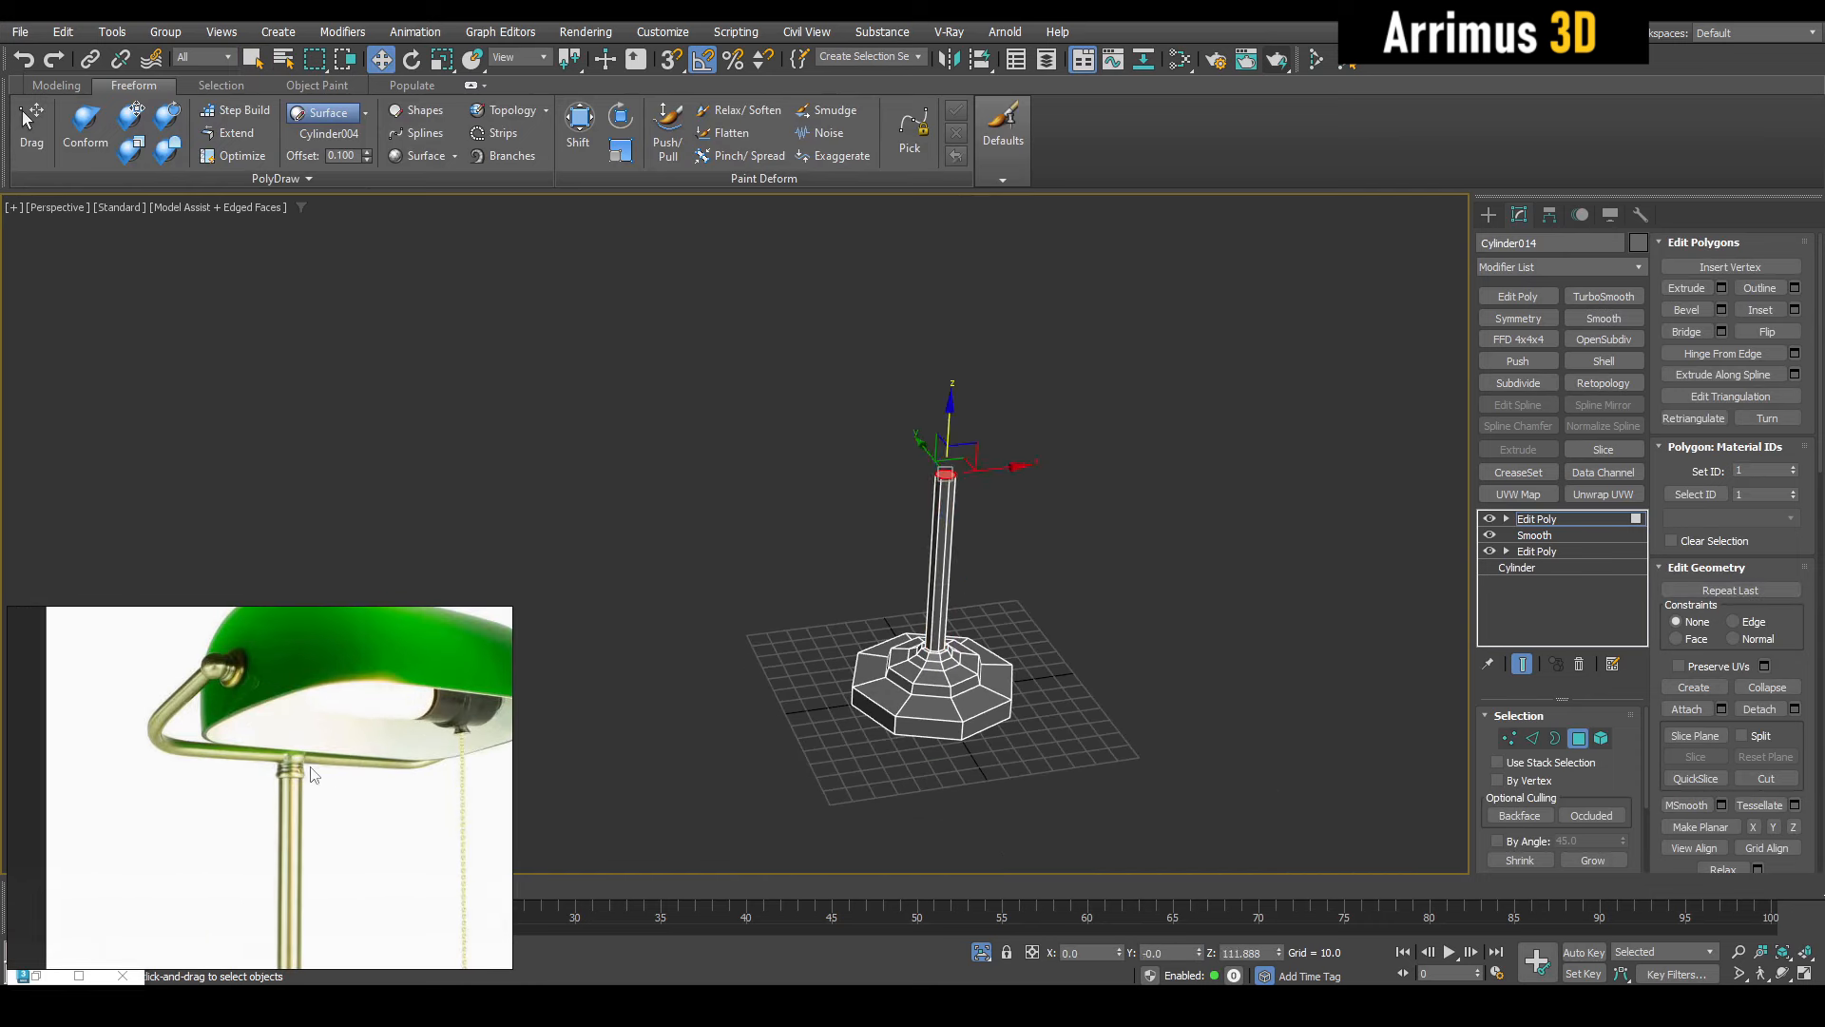
Examine the collar at the top of the reference lamp's stem and frame the model's top face
scroll(315, 775, "down", 3)
middle_click_drag(618, 746, 607, 675, "alt")
scroll(331, 763, "up", 6)
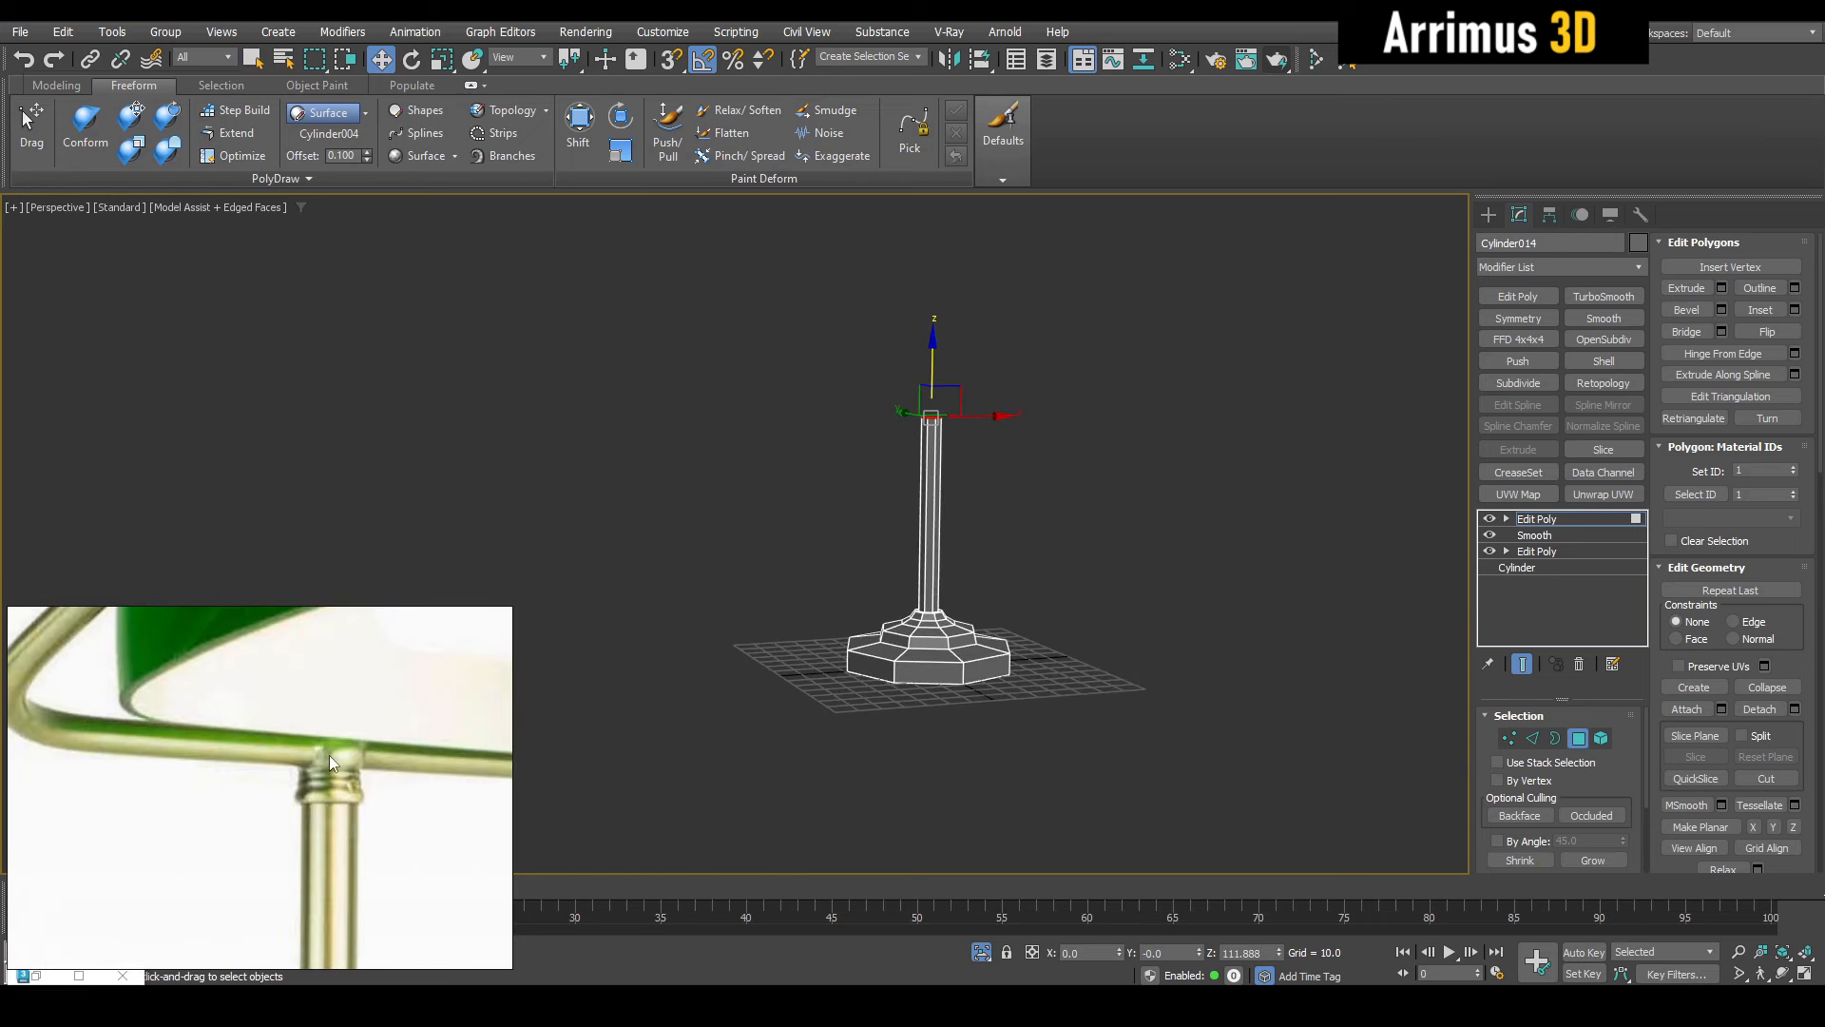
middle_click_drag(921, 555, 904, 620)
scroll(945, 429, "up", 5)
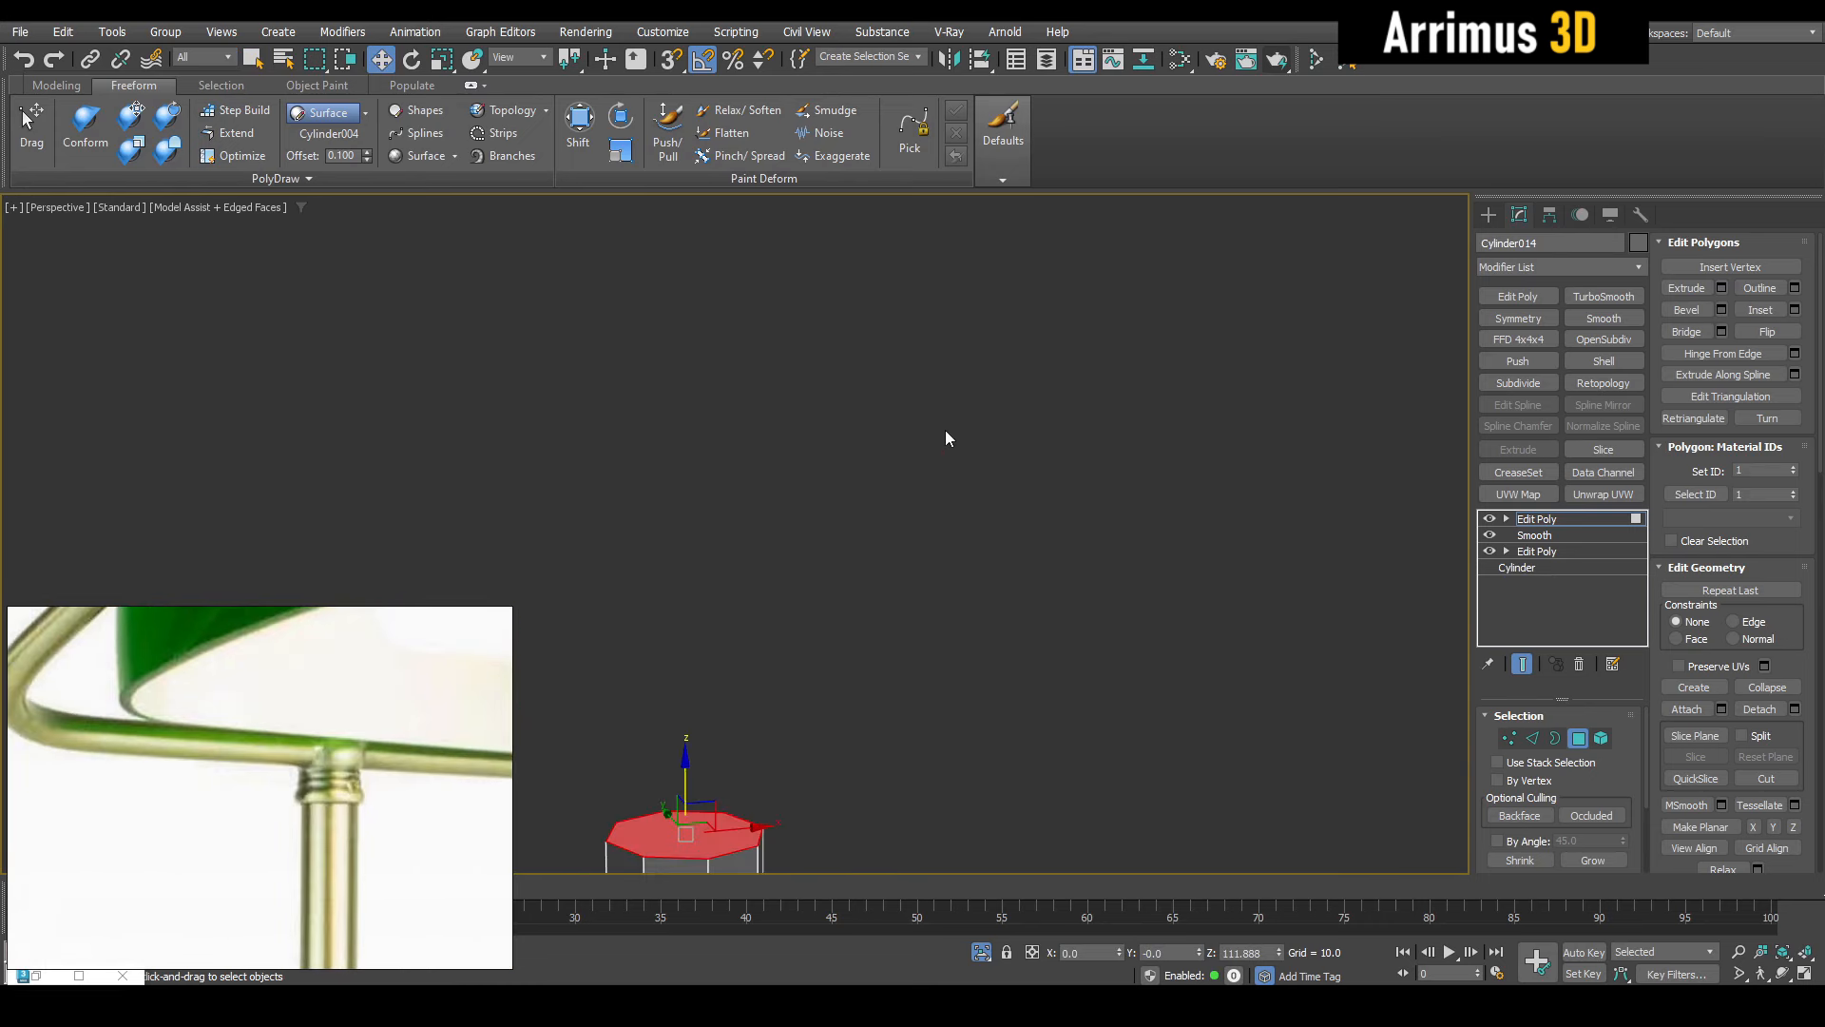
middle_click_drag(719, 763, 898, 561)
key("z")
scroll(880, 599, "down", 5)
key("r")
left_click_drag(851, 563, 859, 476, "shift")
key("w")
key("ctrl+z")
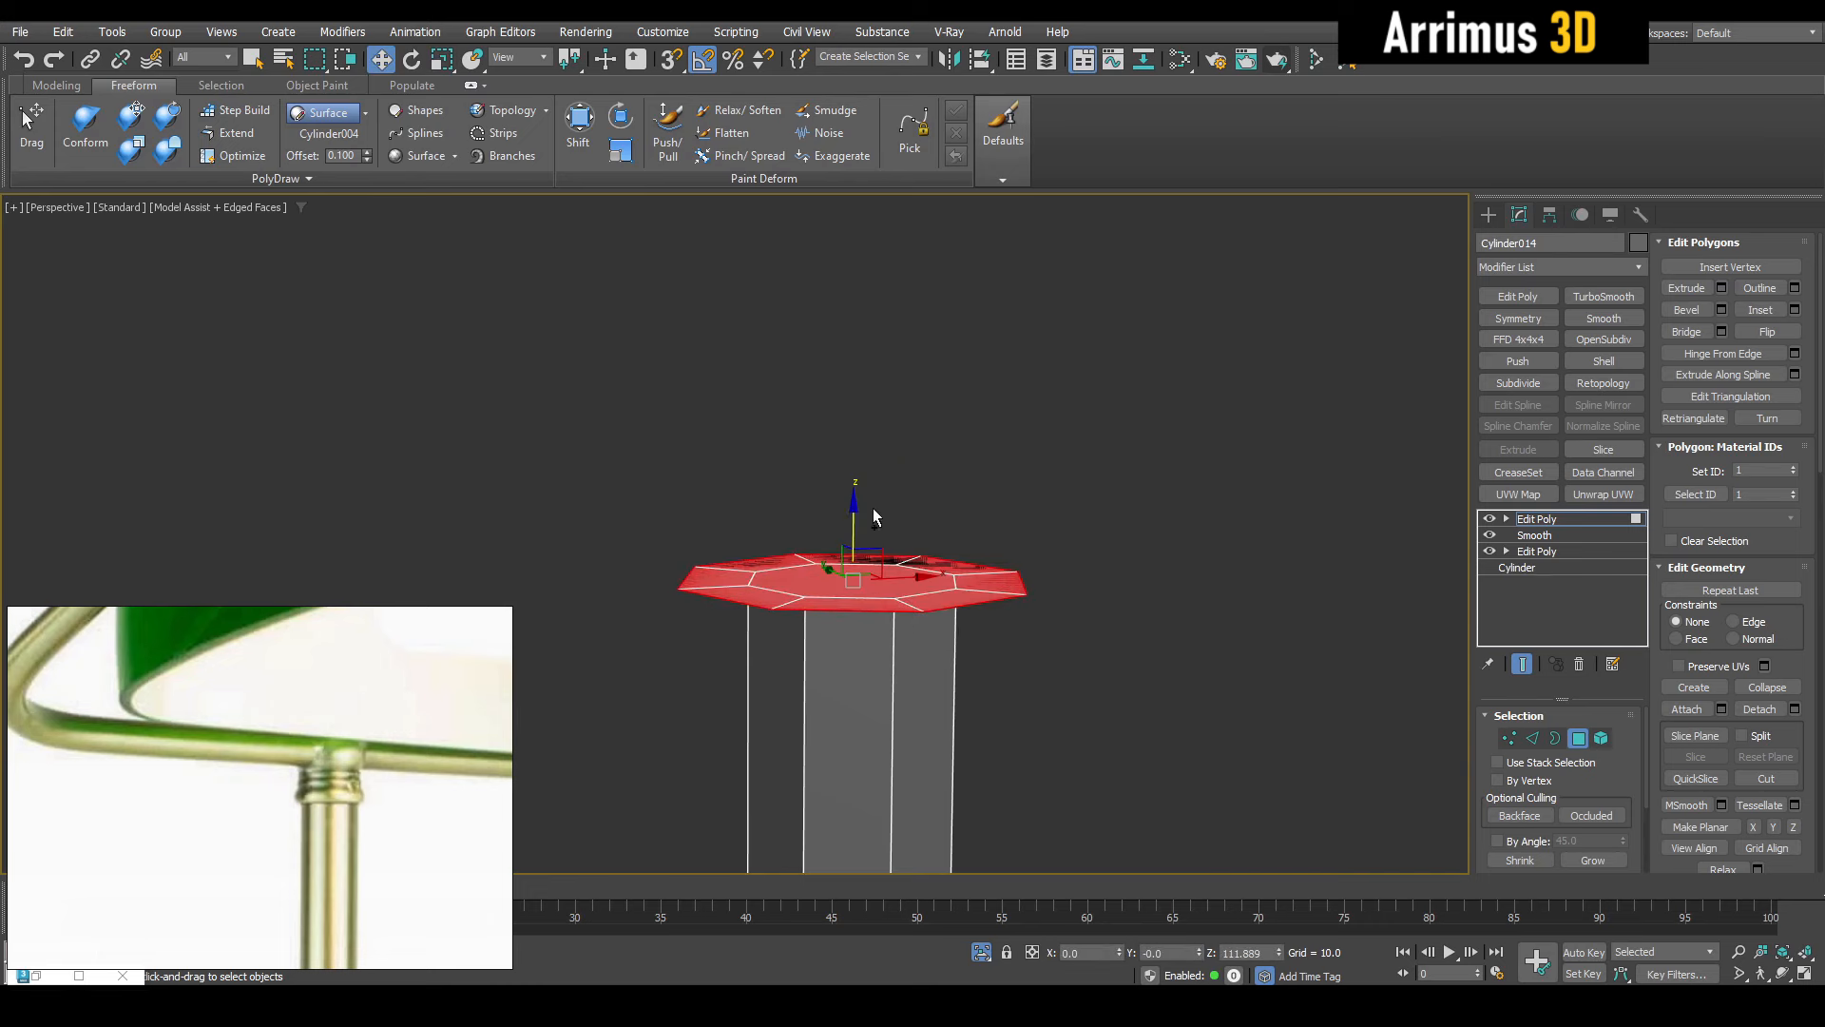
key("ctrl+z")
Bevel the stem's top face with zero height and outline, scale it outward, and raise the rim about 4.5 units into a collar
middle_click_drag(874, 548, 860, 581, "alt")
key("ctrl+shift+b")
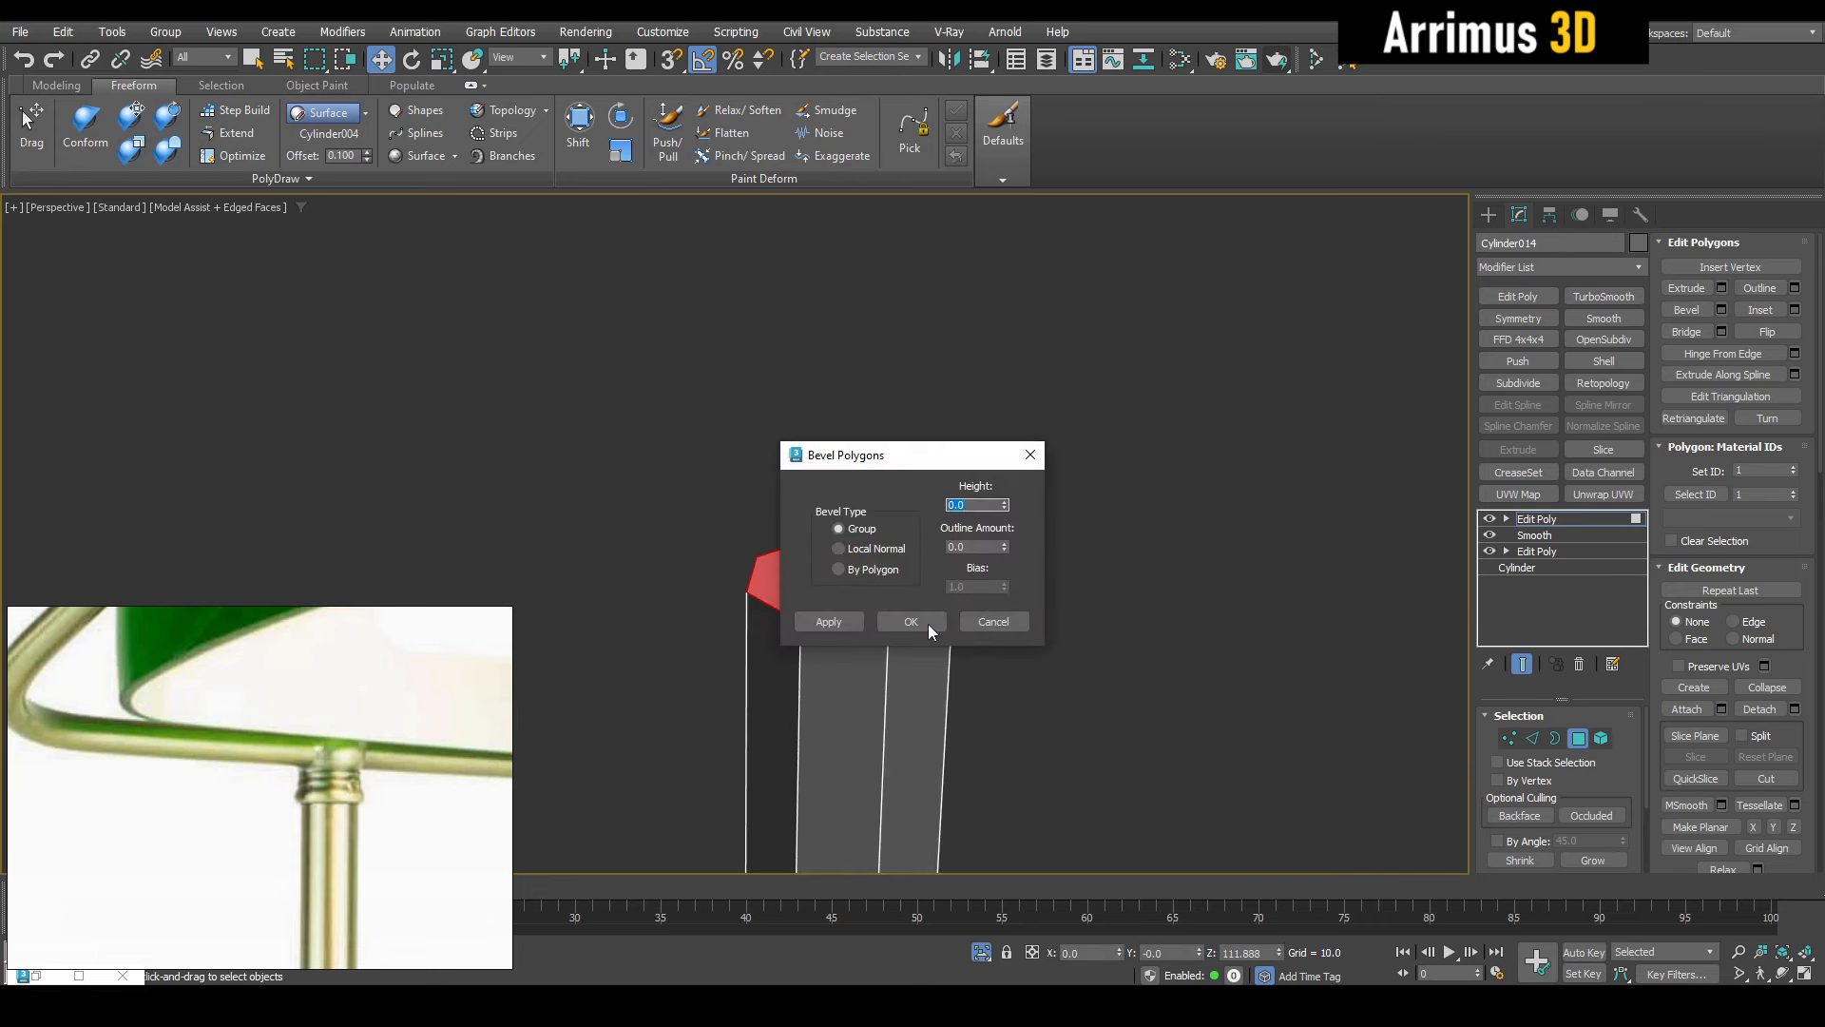
left_click(926, 628)
key("r")
left_click_drag(851, 594, 852, 552)
key("w")
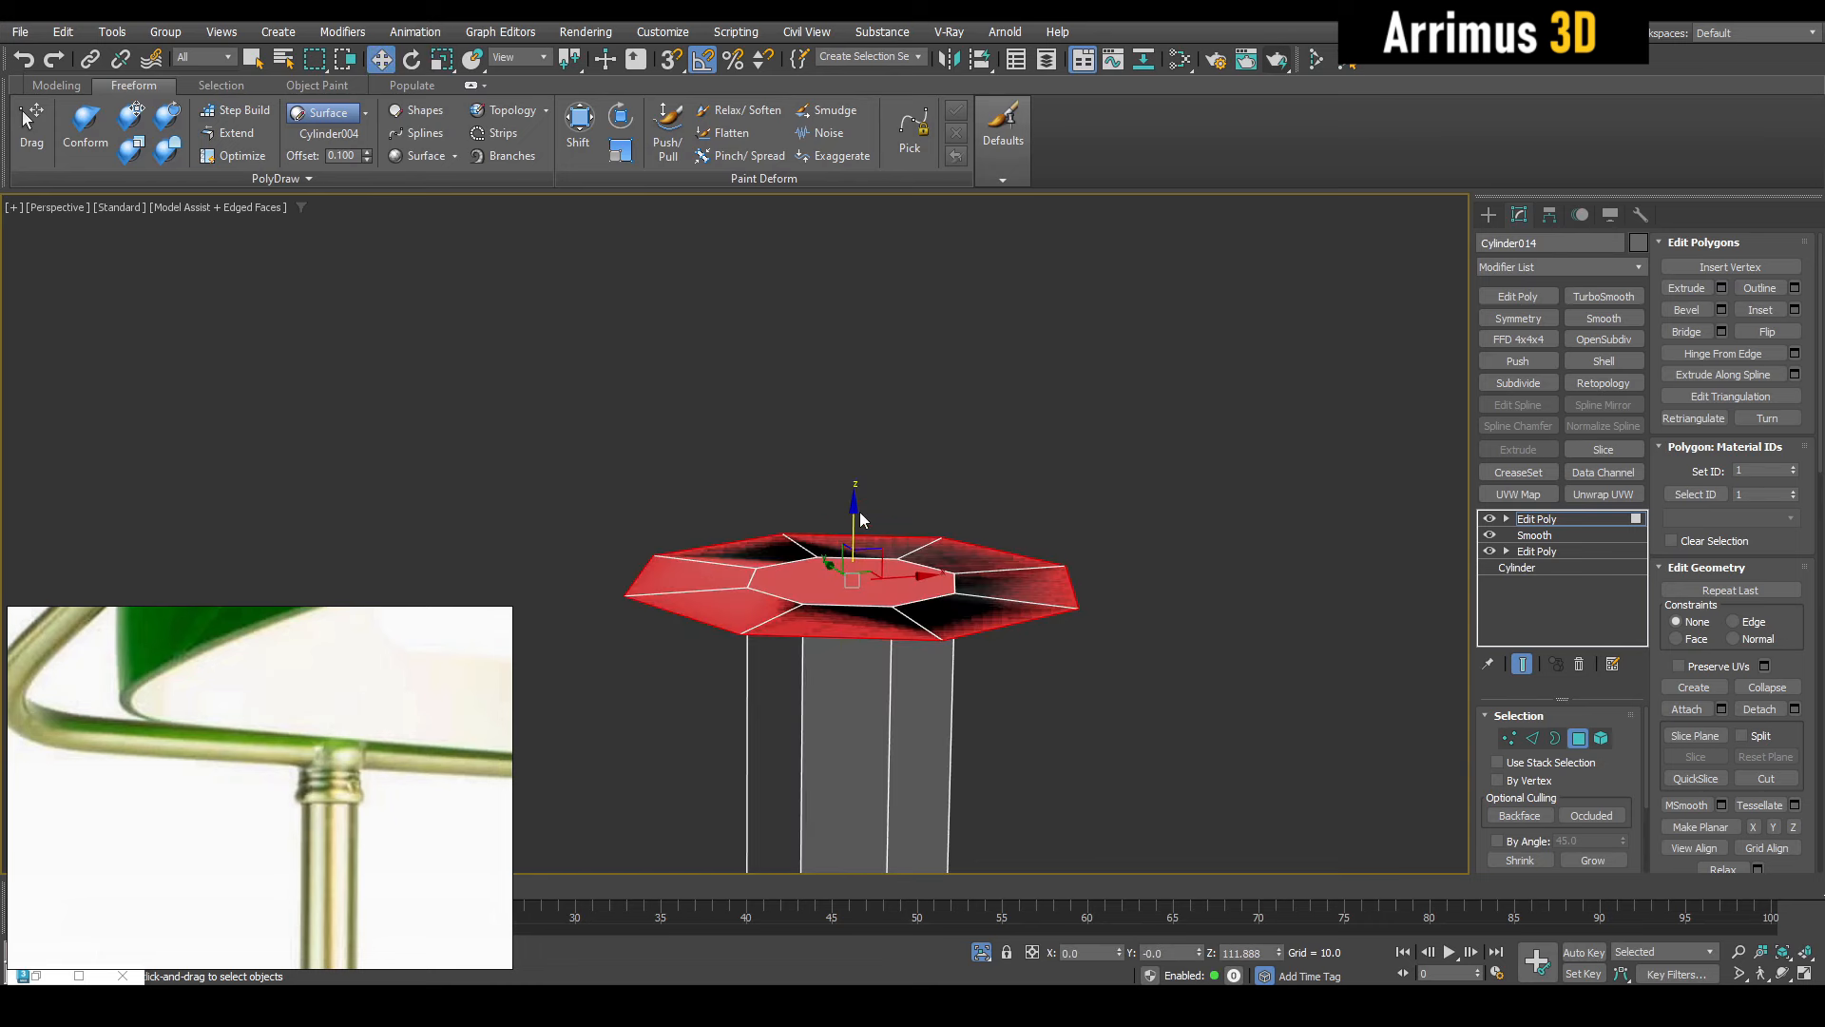
key("ctrl+z")
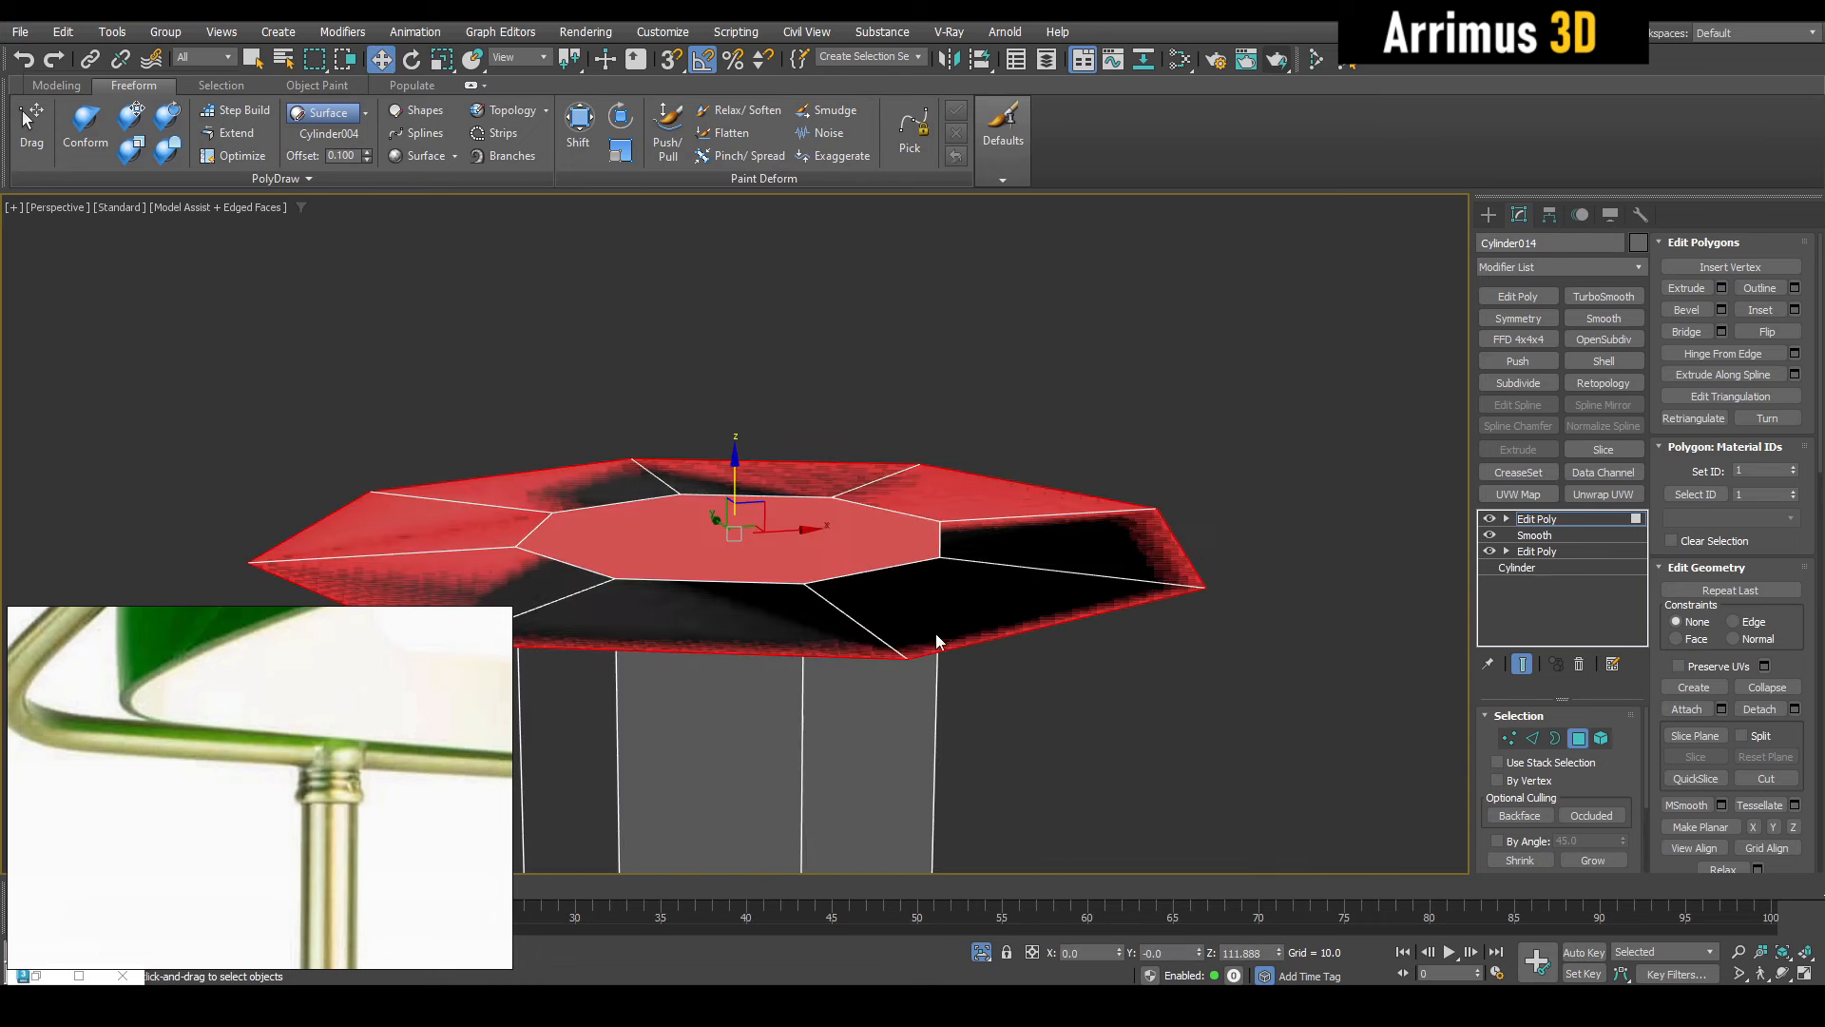
key("ctrl+shift+b")
key("Return")
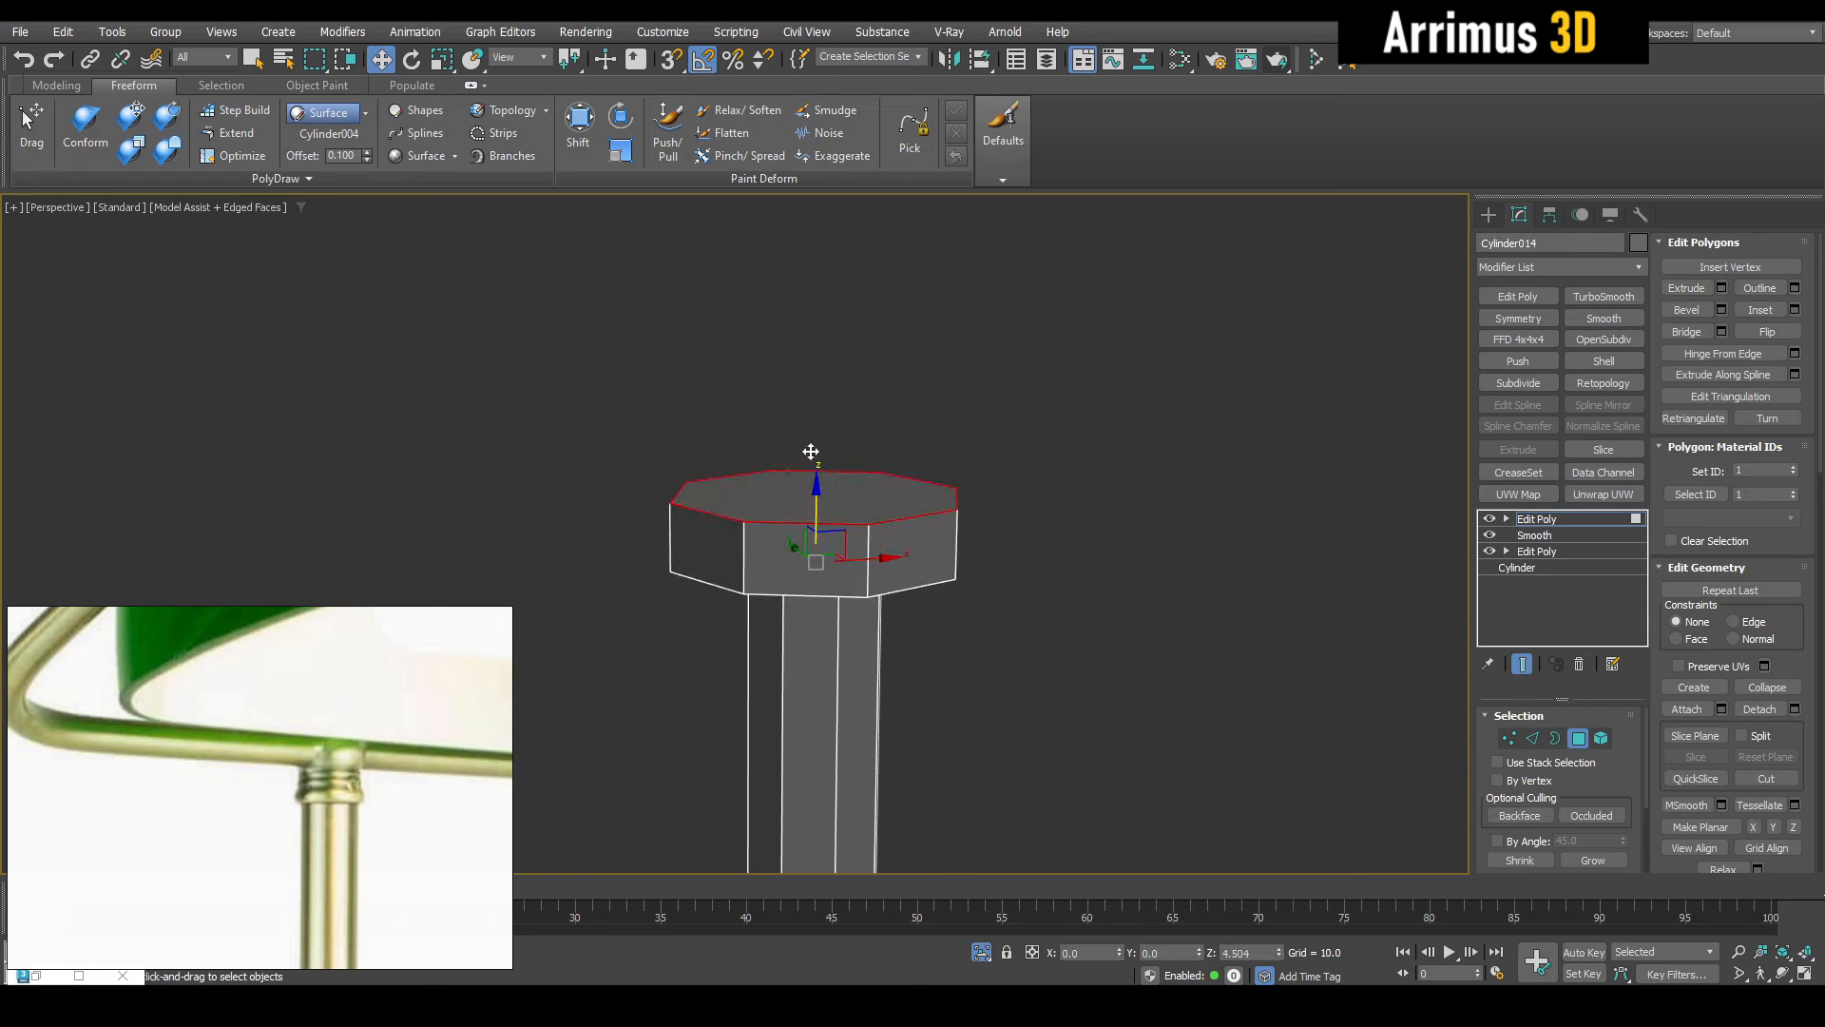
Inset the collar's top face and extrude it up into a narrower octagonal cylinder ending at about Z 128.7
key("r")
middle_click_drag(815, 447, 822, 514)
key("w")
left_click_drag(839, 536, 847, 284, "shift")
middle_click_drag(847, 284, 875, 496)
scroll(876, 495, "up", 3)
scroll(827, 477, "down", 5)
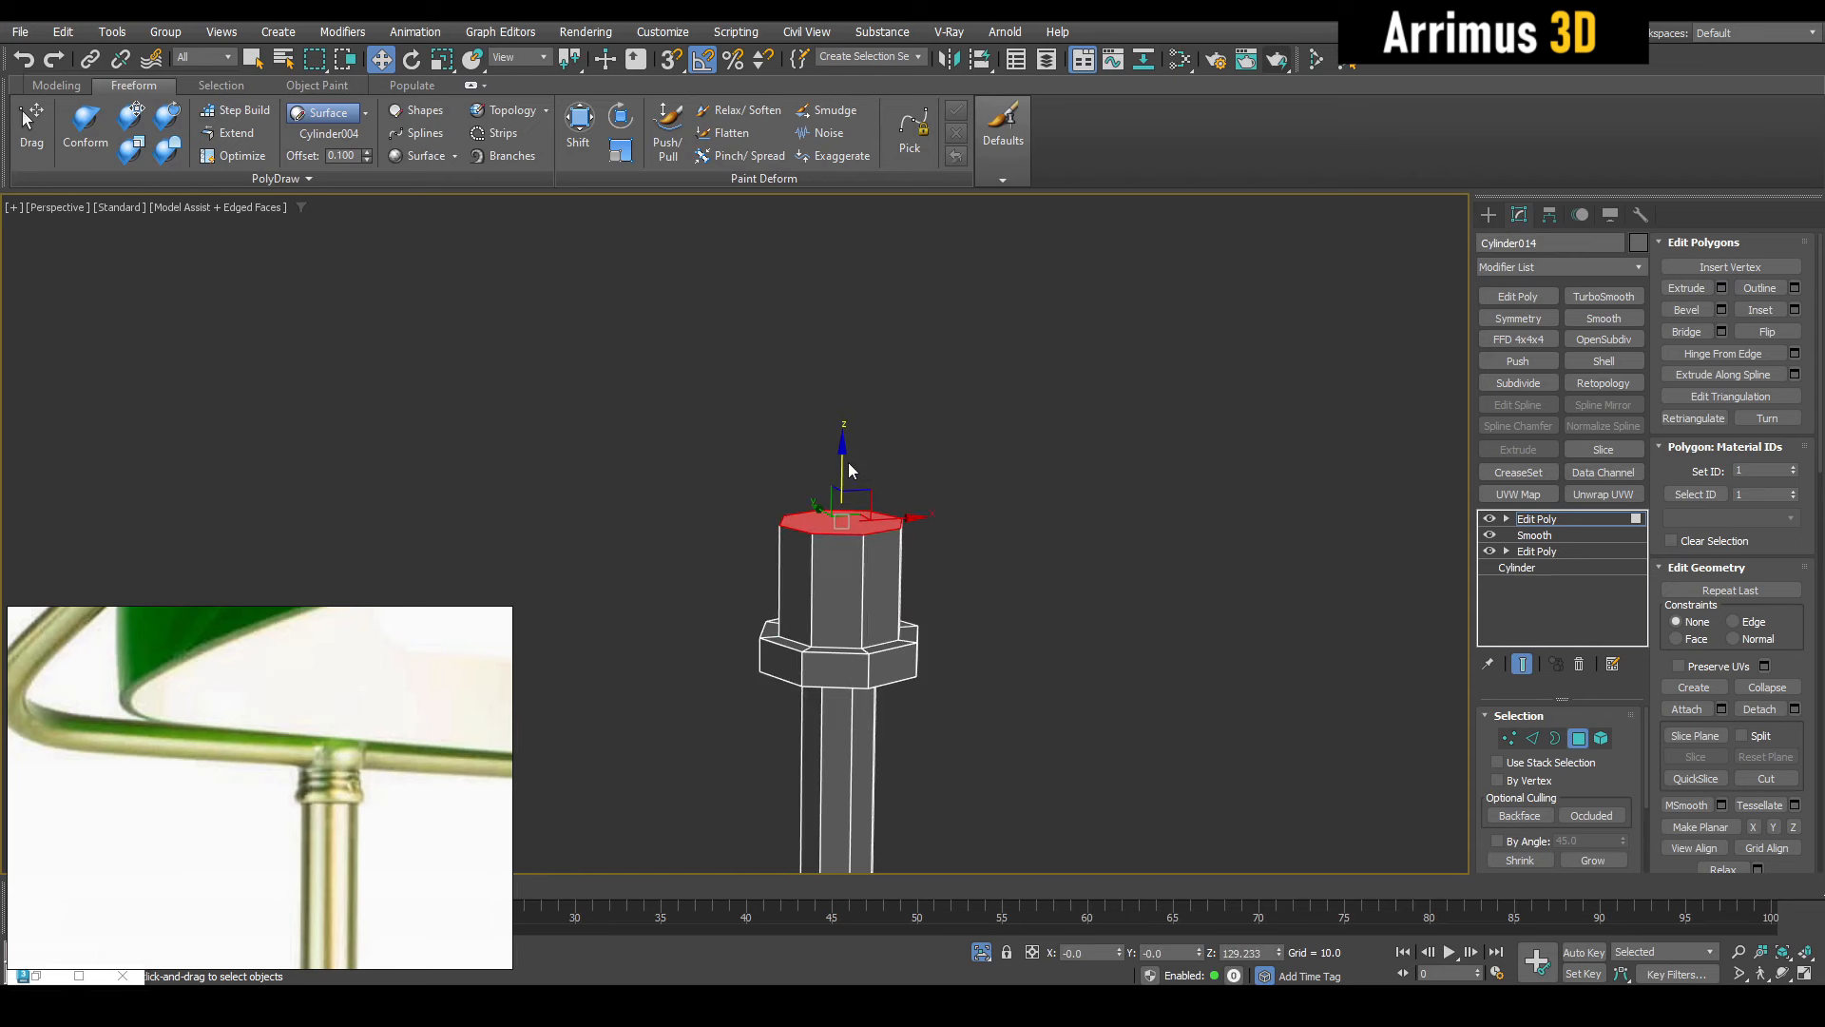
scroll(836, 518, "up", 6)
scroll(838, 516, "down", 4)
middle_click_drag(869, 504, 893, 466)
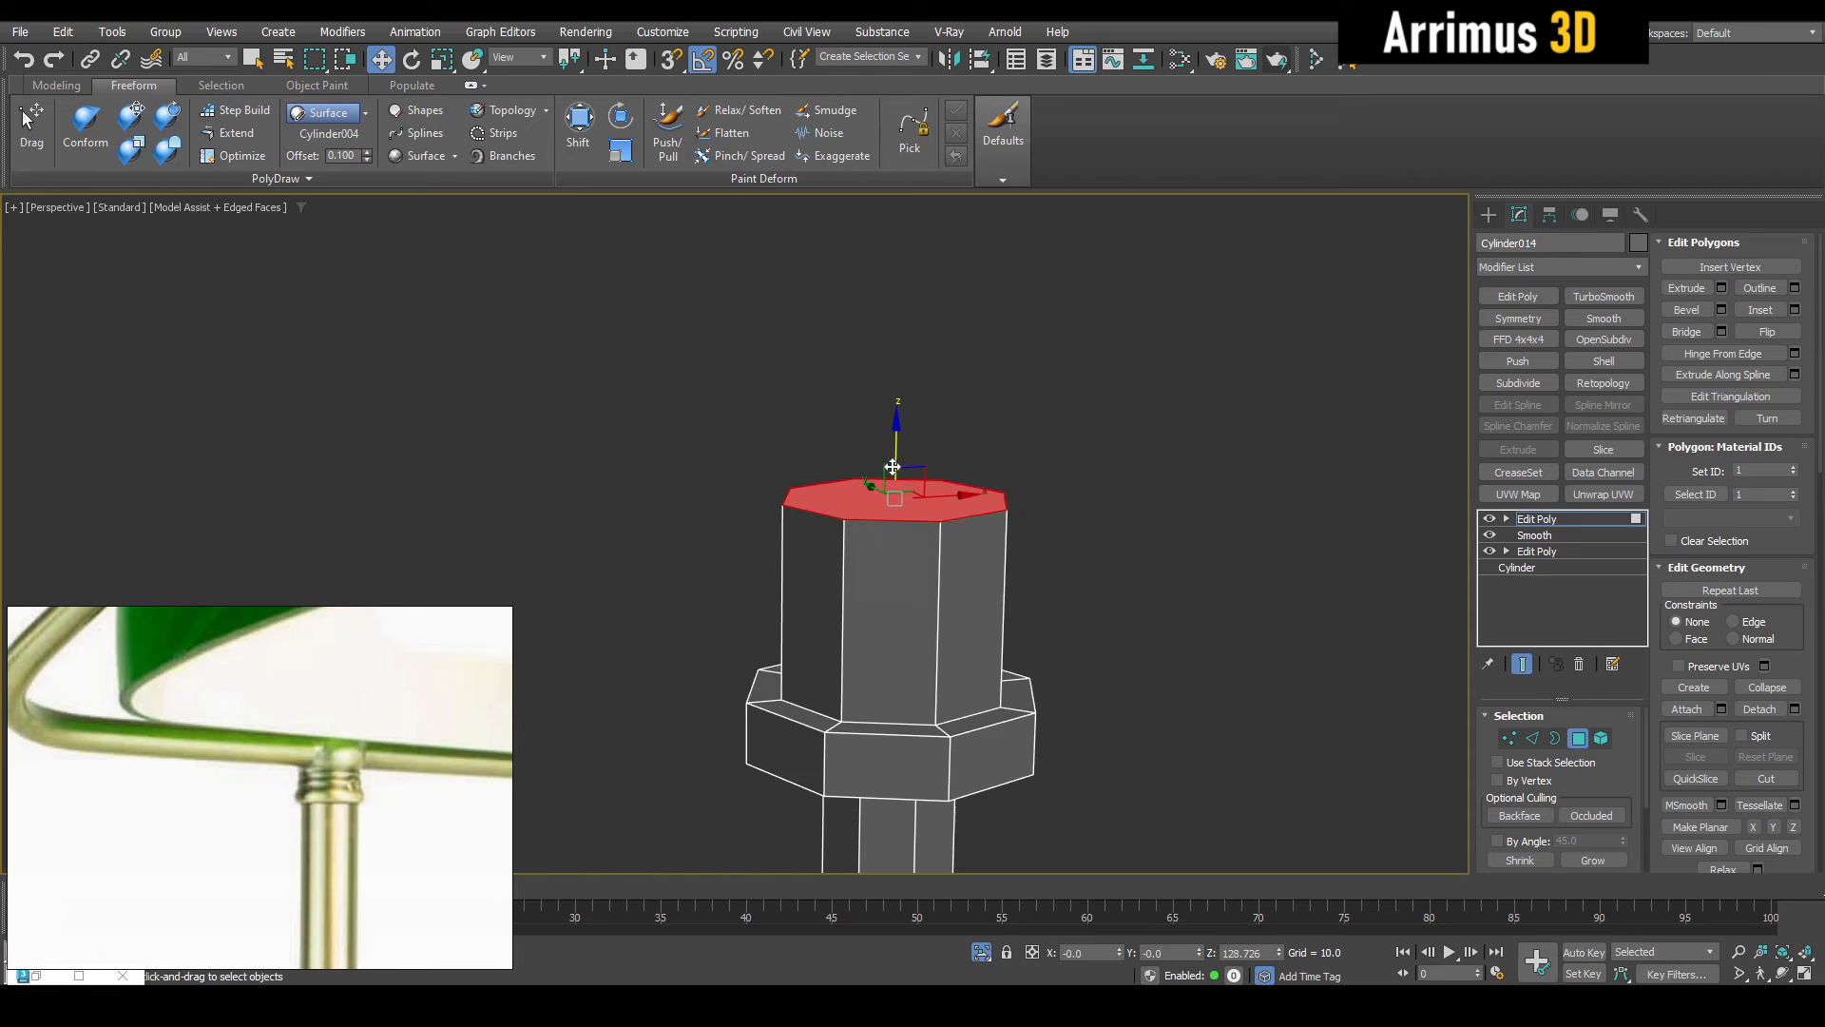
Extrude the cylinder's top face in tapering segments to form a rounded cap closing to a point
key("r")
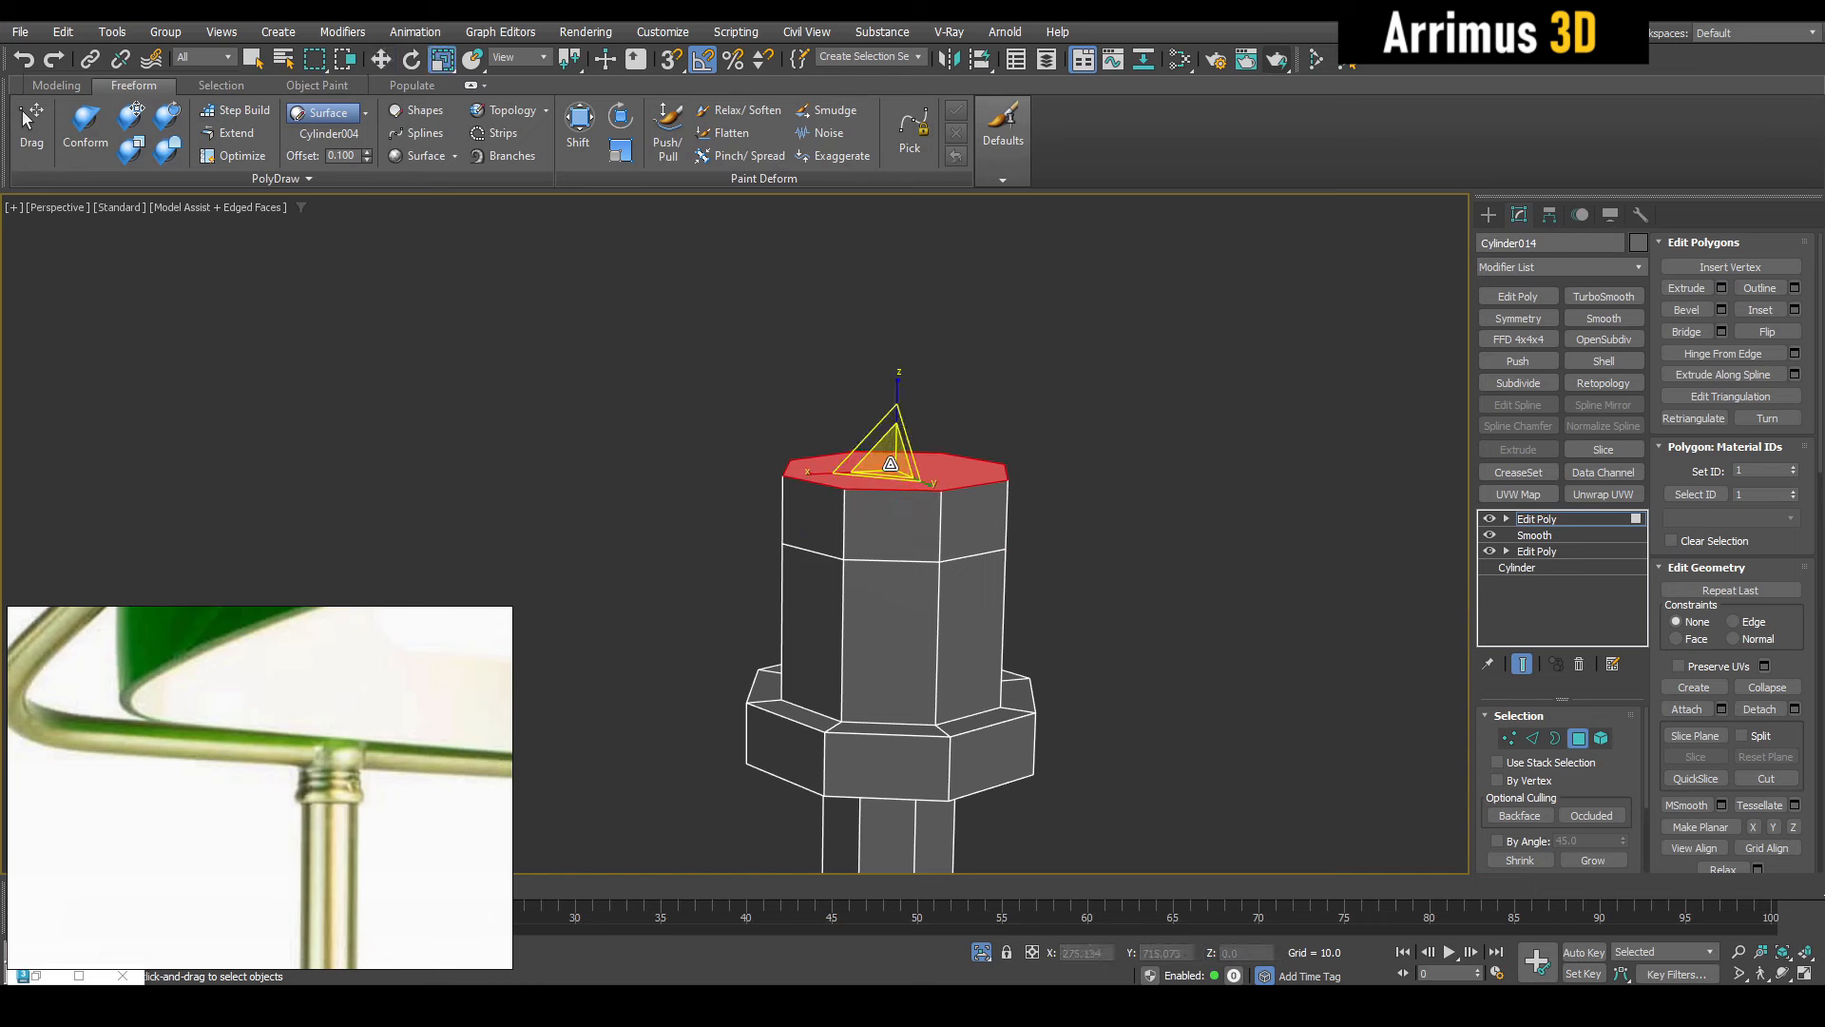
left_click_drag(897, 454, 897, 517)
left_click_drag(904, 421, 901, 430)
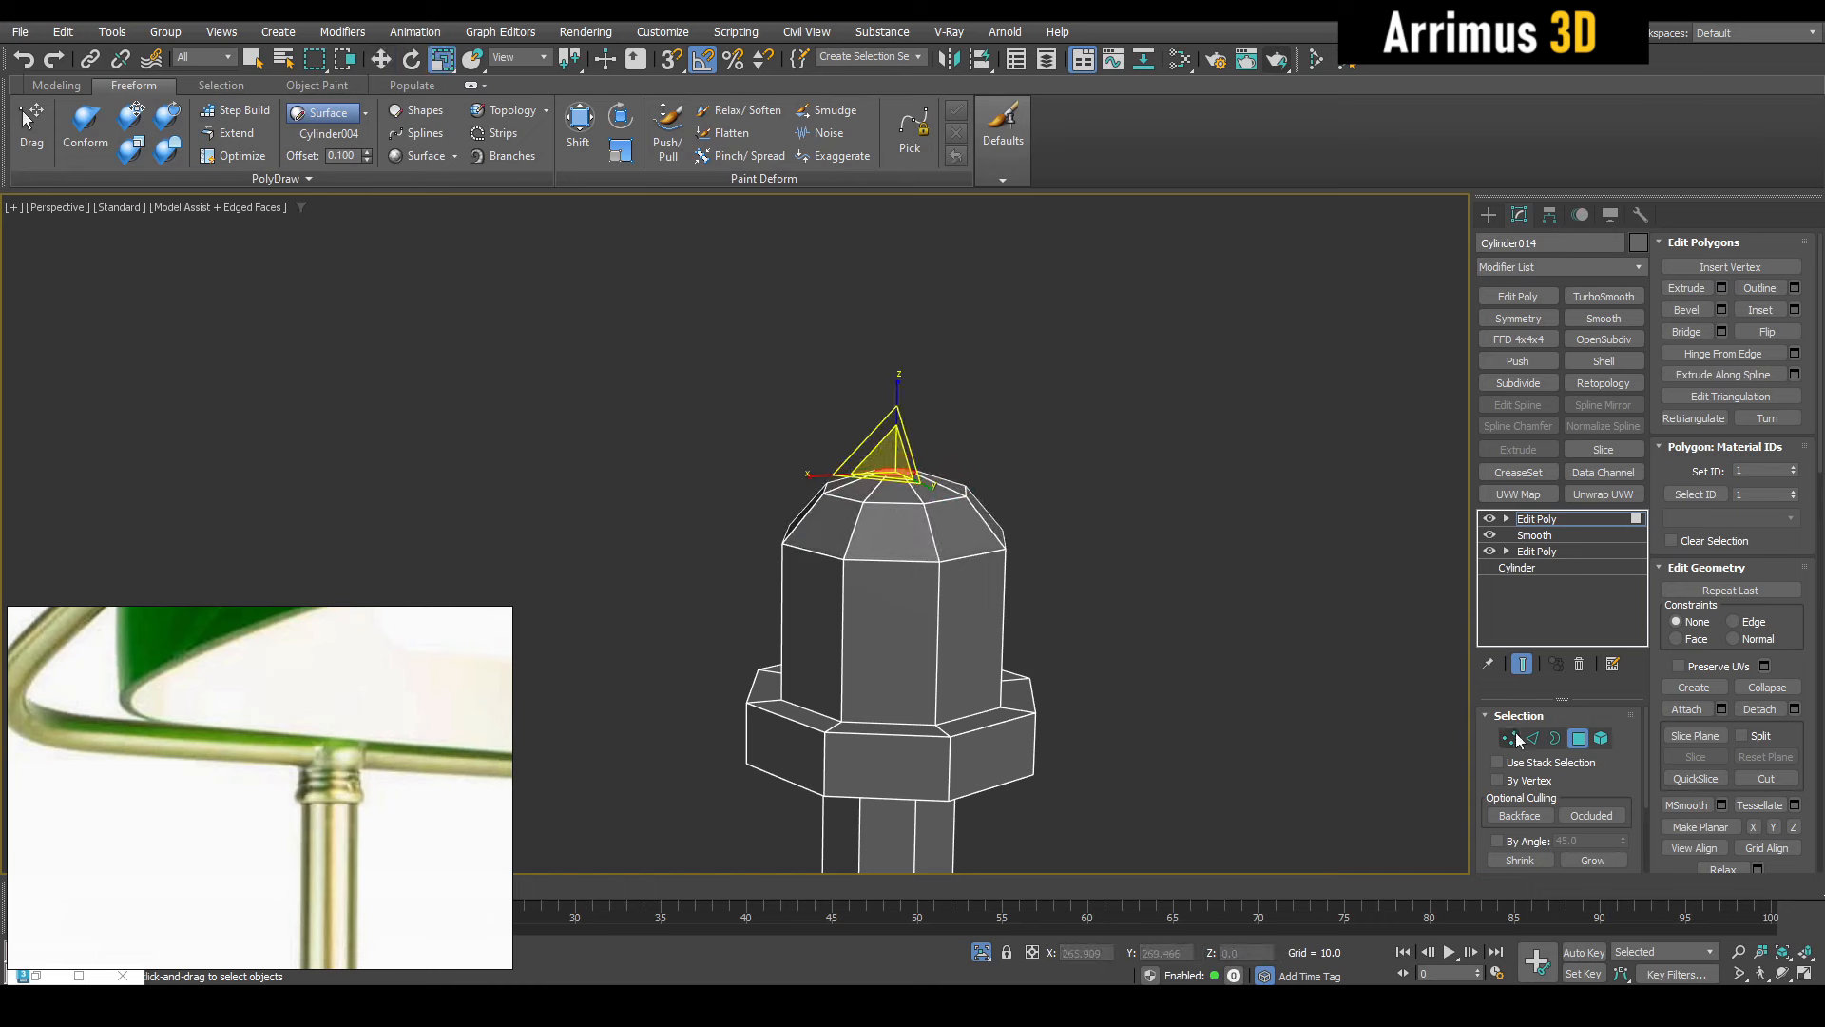
Weld the vertices at the cap's tip with a threshold of 2 and add another Edit Poly modifier
left_click(1513, 739)
left_click(1794, 288)
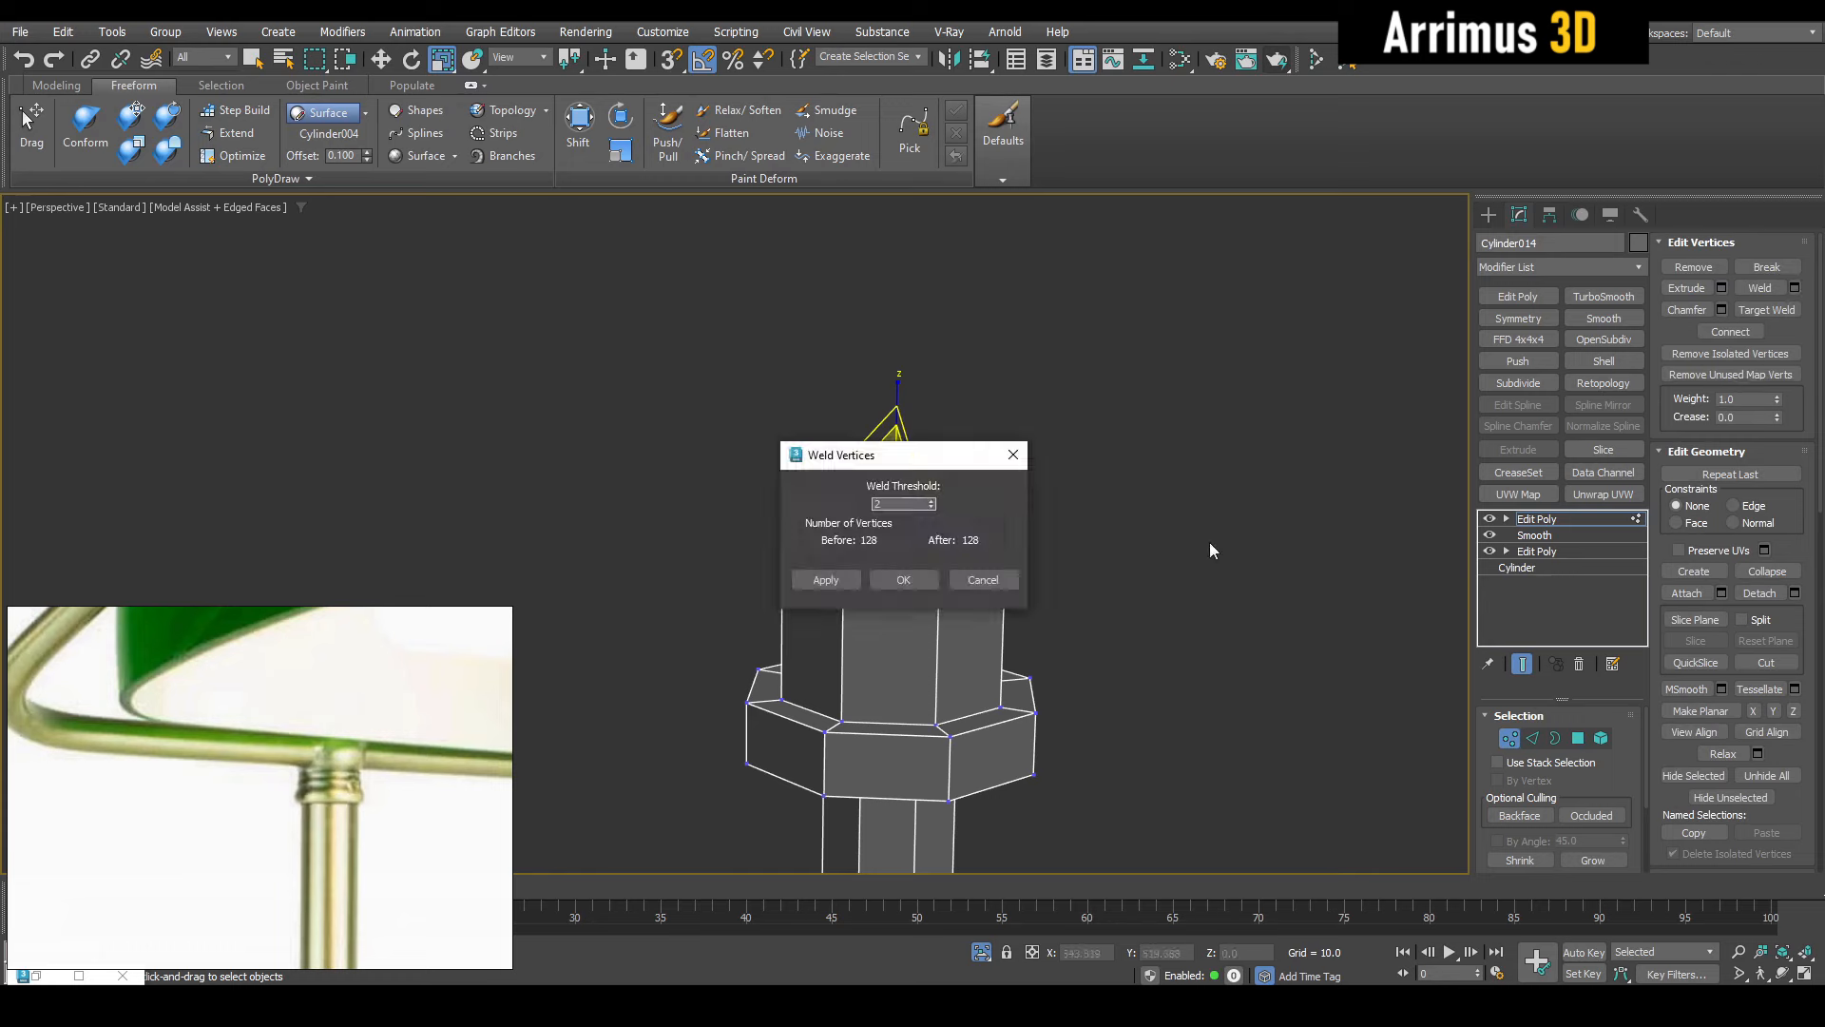
left_click(902, 580)
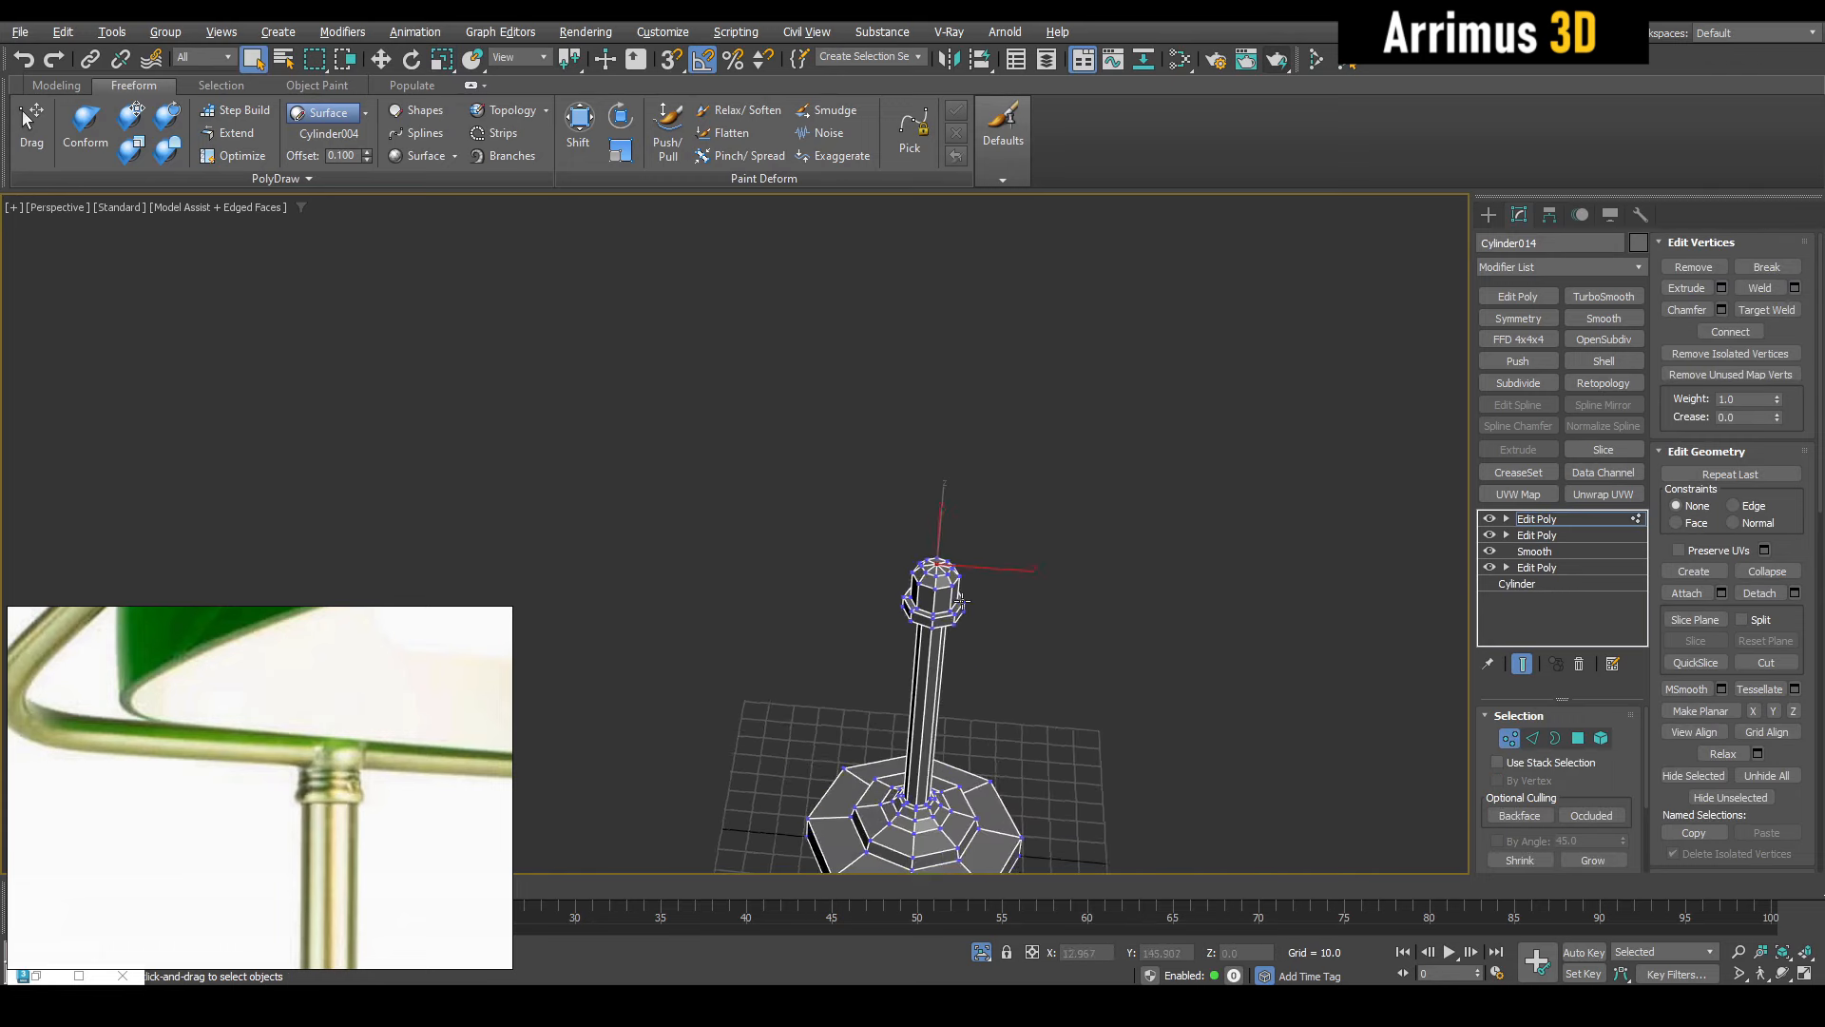
Remove every other edge radiating from the cap's tip so the dome consists of quads
key("2")
scroll(942, 576, "up", 10)
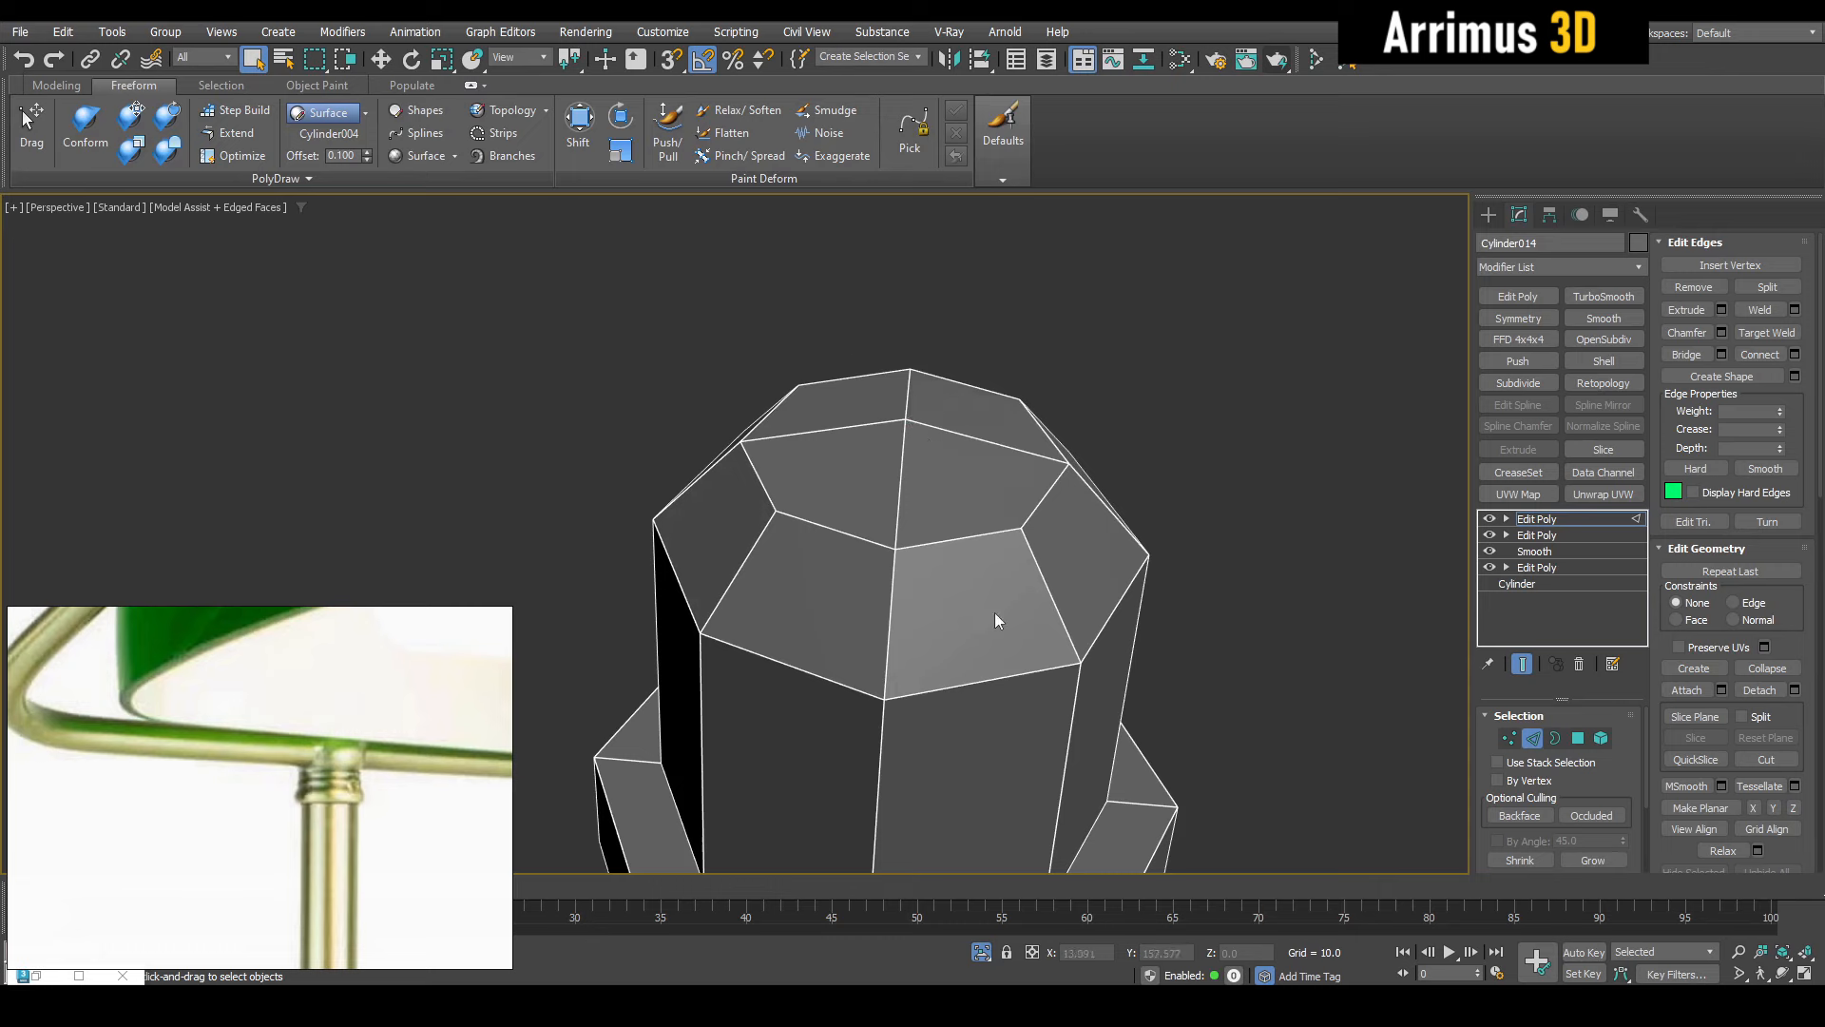
scroll(996, 620, "down", 8)
Leave edge editing and clone the whole lamp stand upward as one copy named Cylinder015
right_click(969, 445)
key("2")
scroll(970, 445, "down", 5)
key("q")
middle_click_drag(969, 445, 1017, 418, "alt")
scroll(1004, 532, "down", 4)
key("w")
mouse_move(903, 449)
middle_mouse_down()
mouse_move(911, 538)
mouse_move(910, 496)
middle_mouse_up()
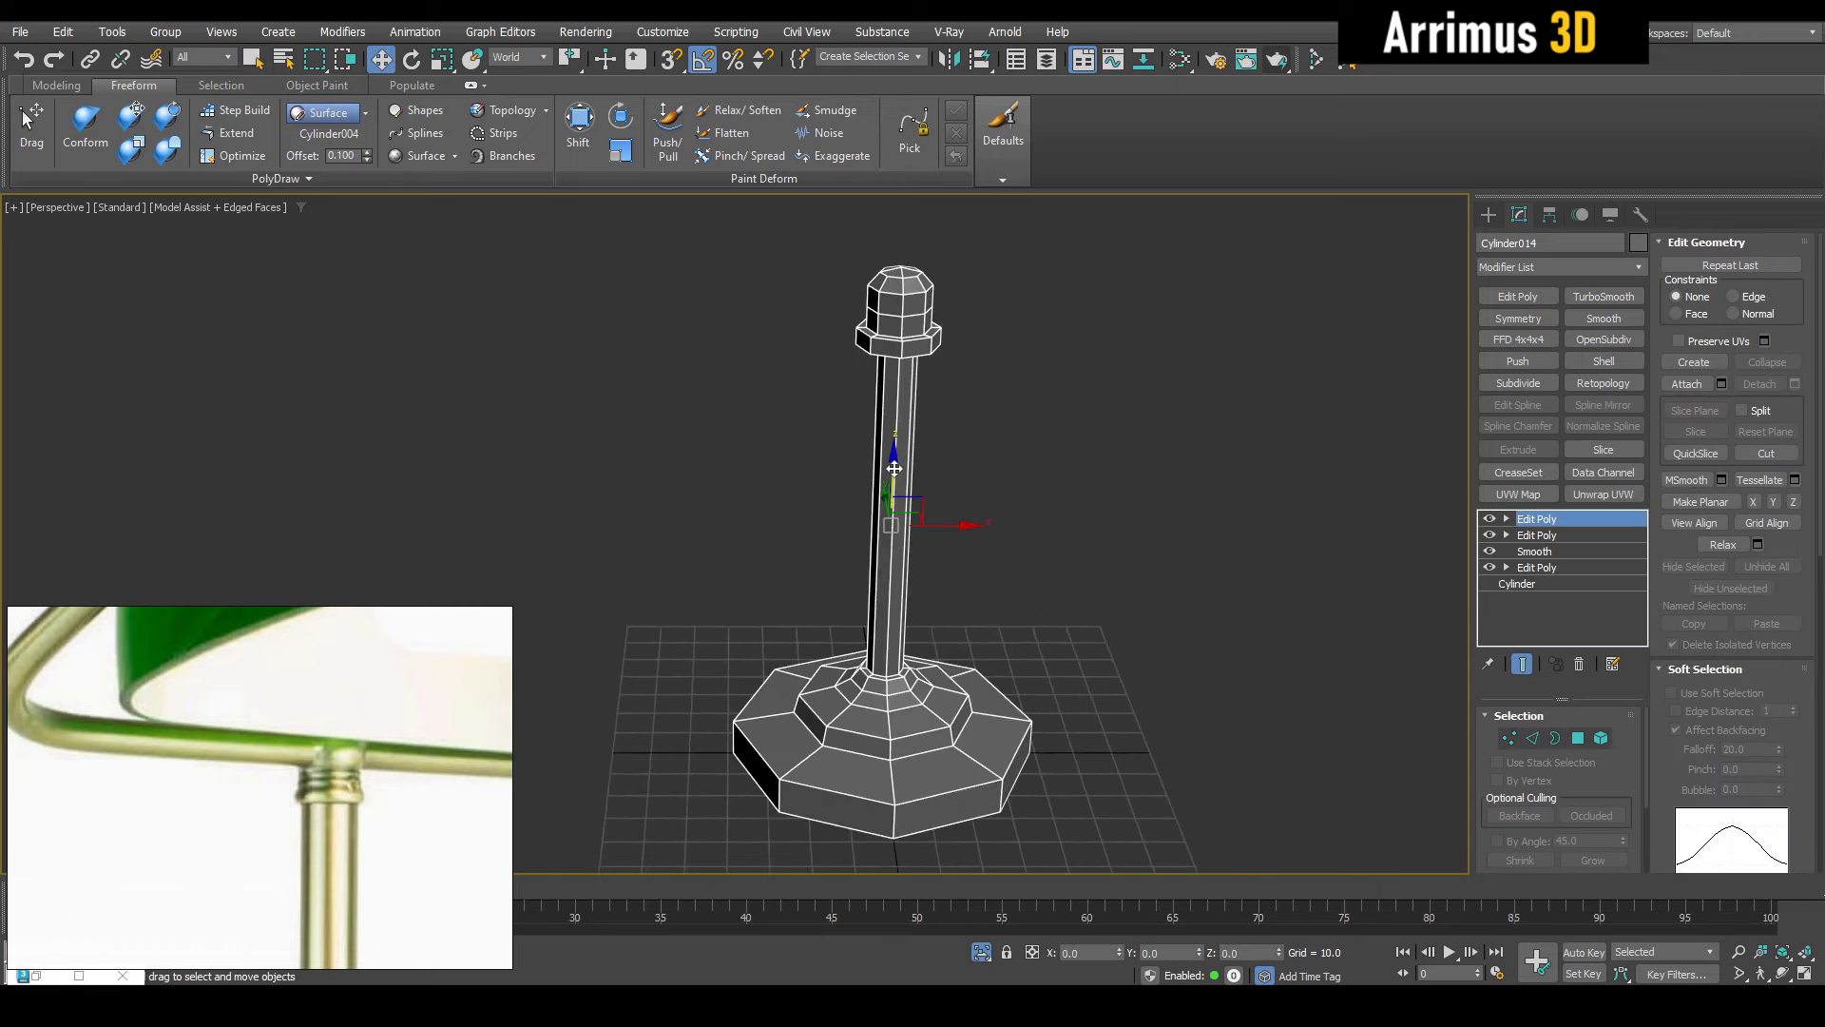
left_click_drag(898, 468, 898, 387, "shift")
left_click(936, 585)
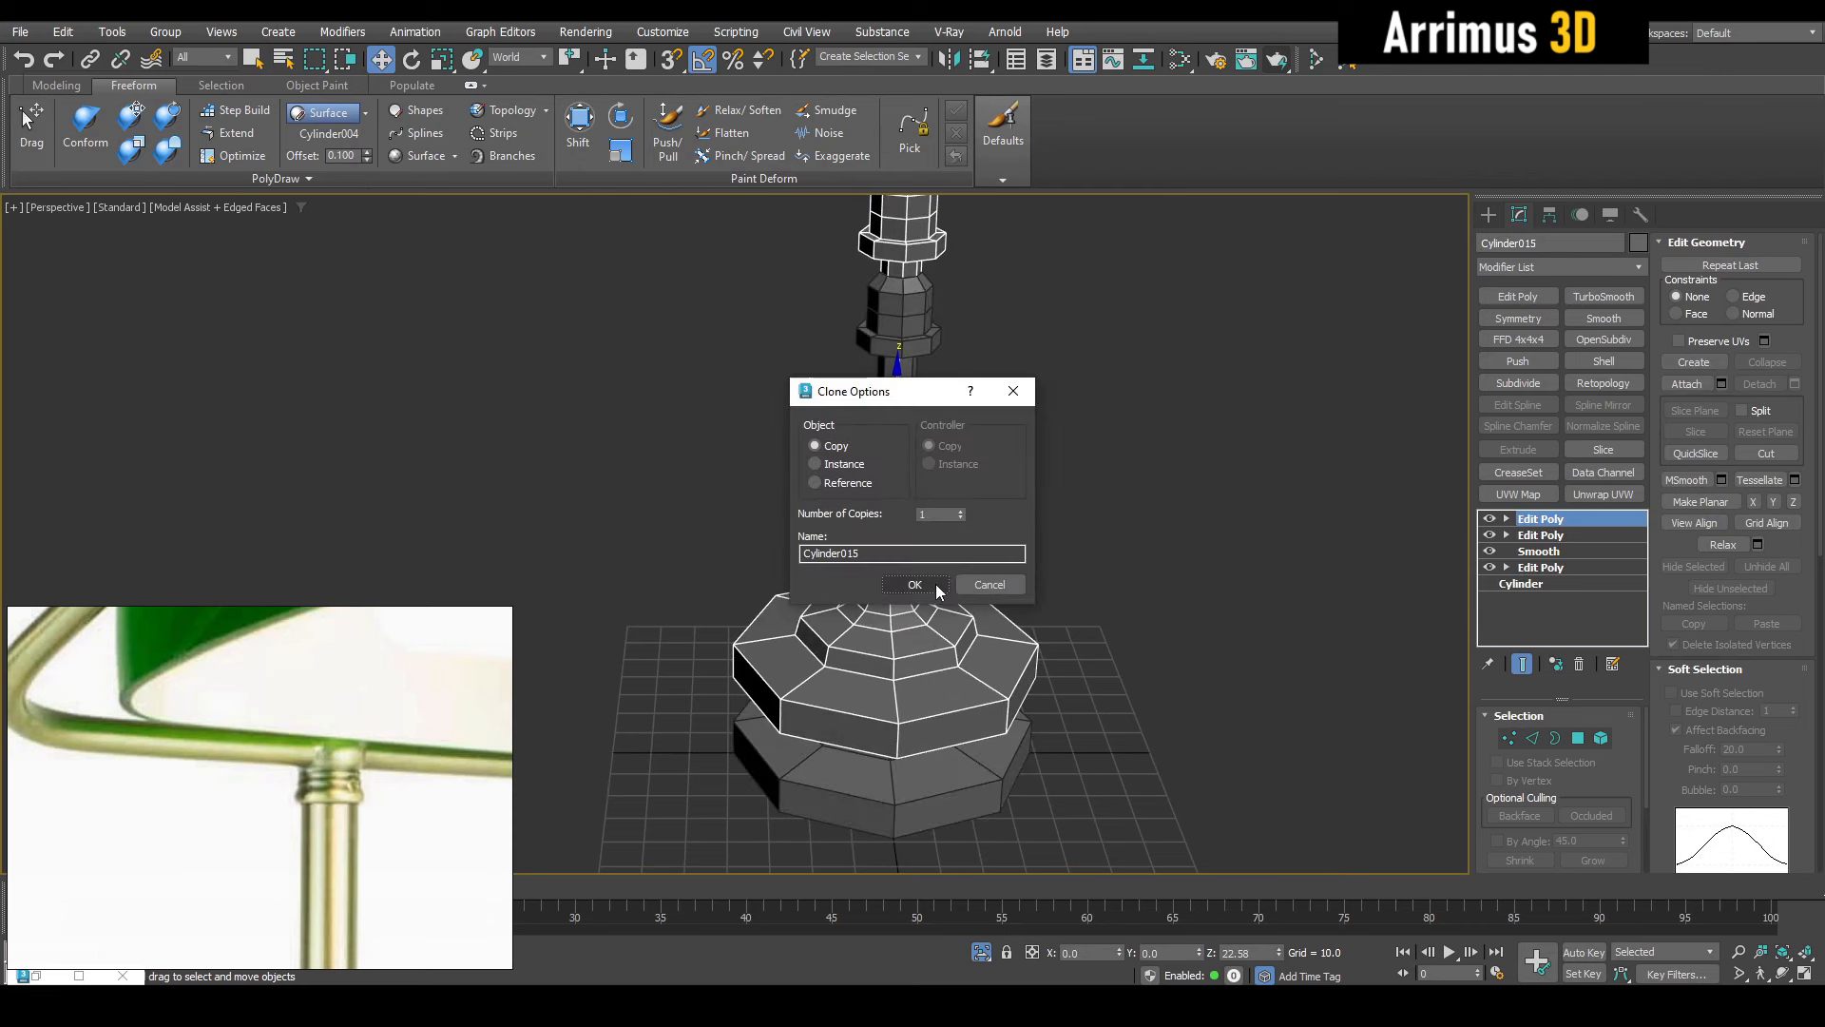
Delete every modifier above the base cylinder on the clone and add a fresh Edit Poly modifier
left_click(1559, 569, "shift")
right_click(1560, 569)
left_click(1589, 591)
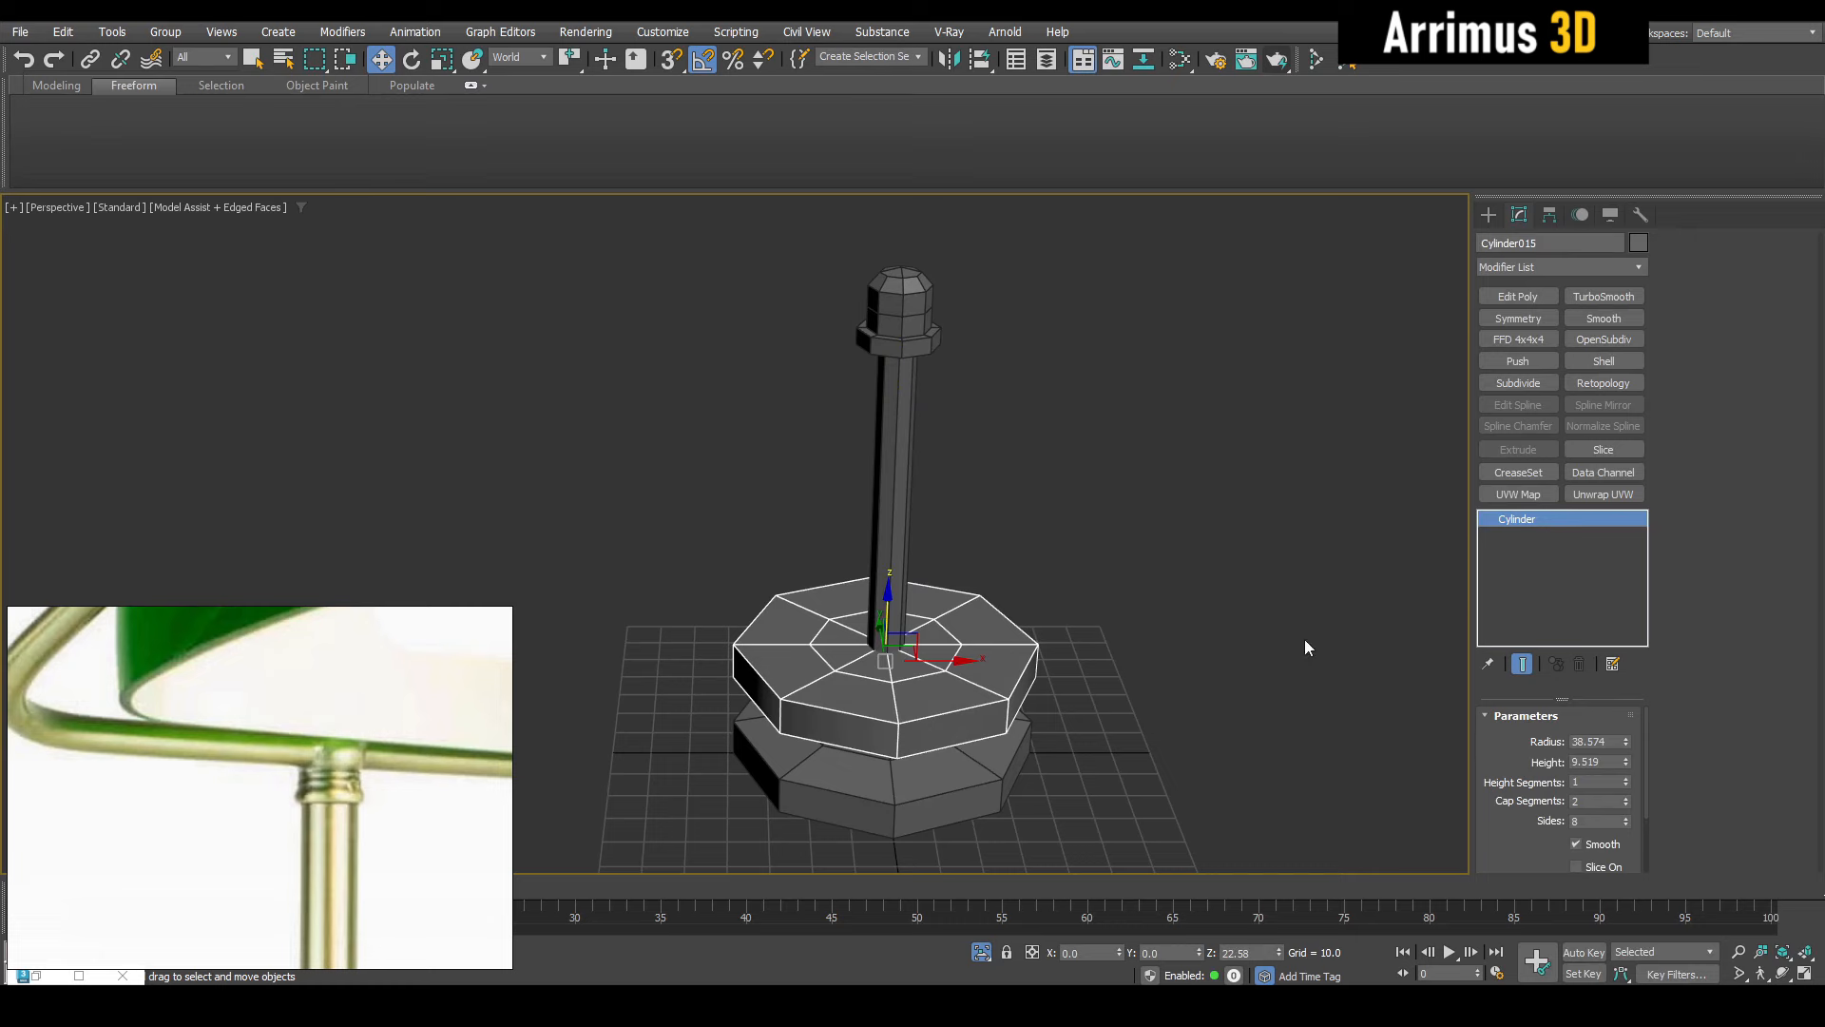
key("ctrl+e")
Rotate all of the cloned disc's vertices so it stands upright on its edge
middle_click_drag(1006, 608, 983, 597)
key("1")
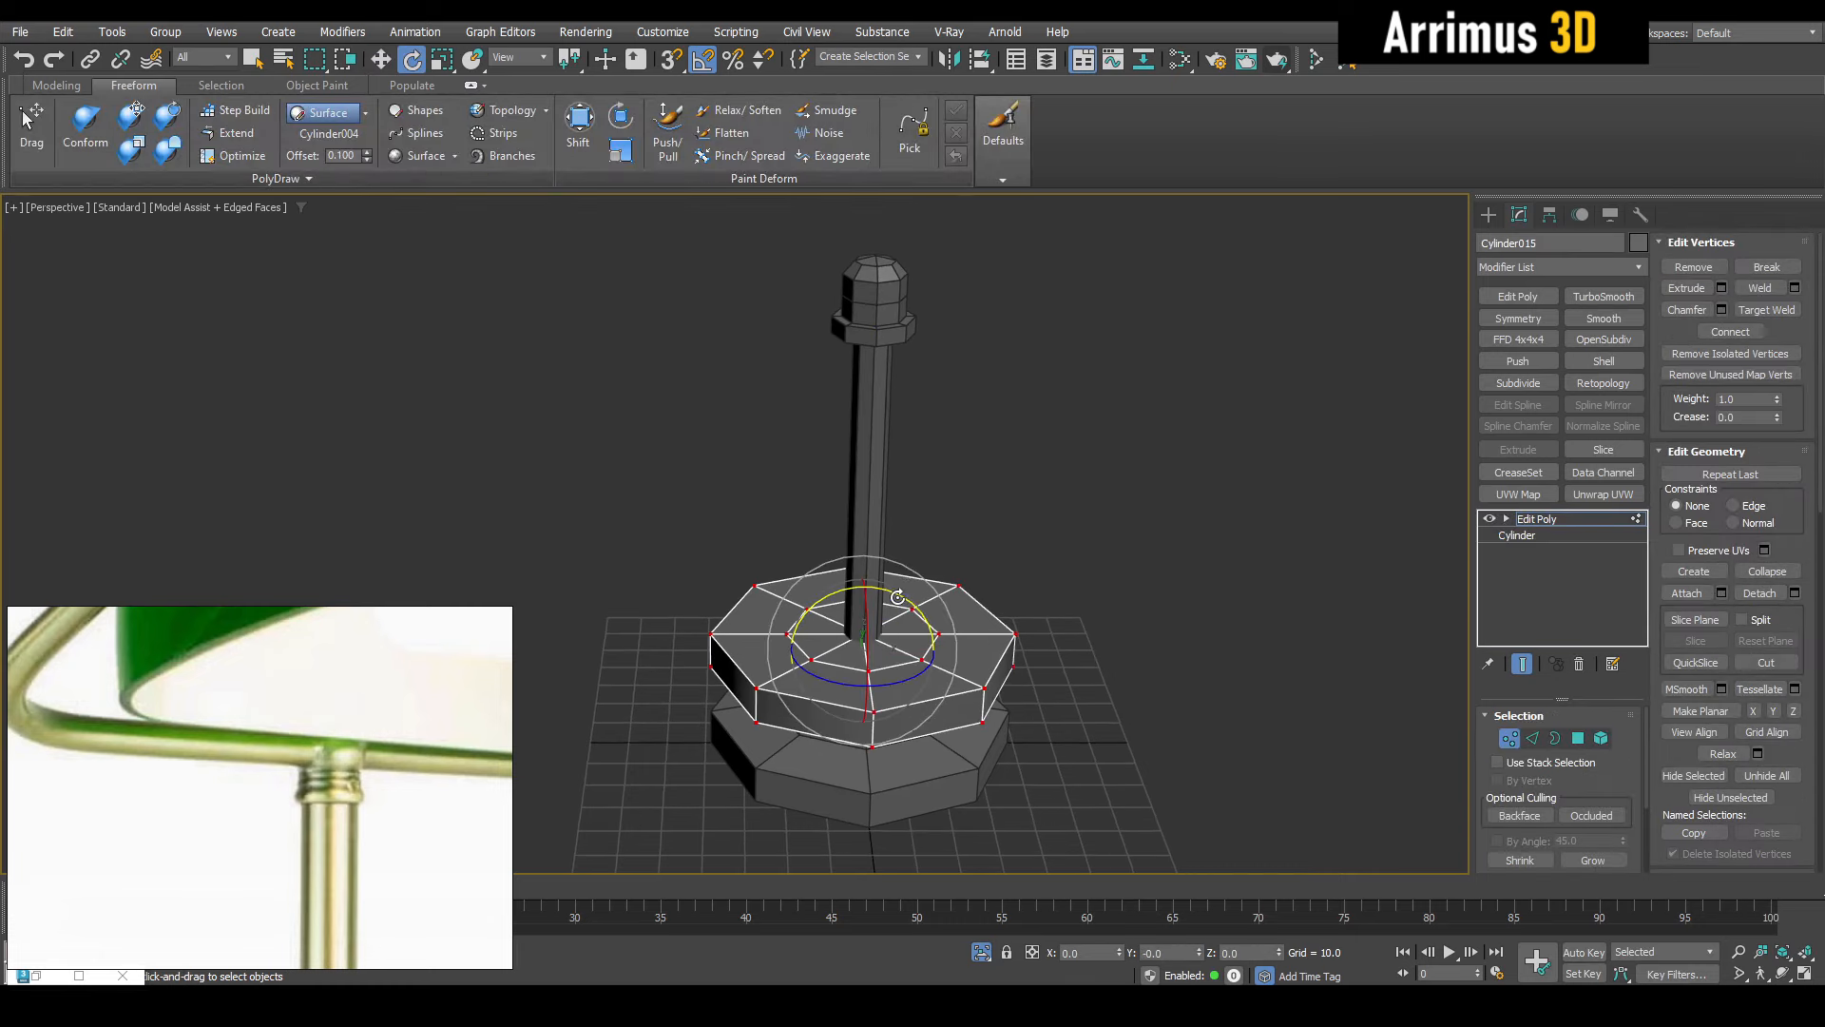
left_click_drag(898, 593, 880, 723)
key("r")
right_click(701, 60)
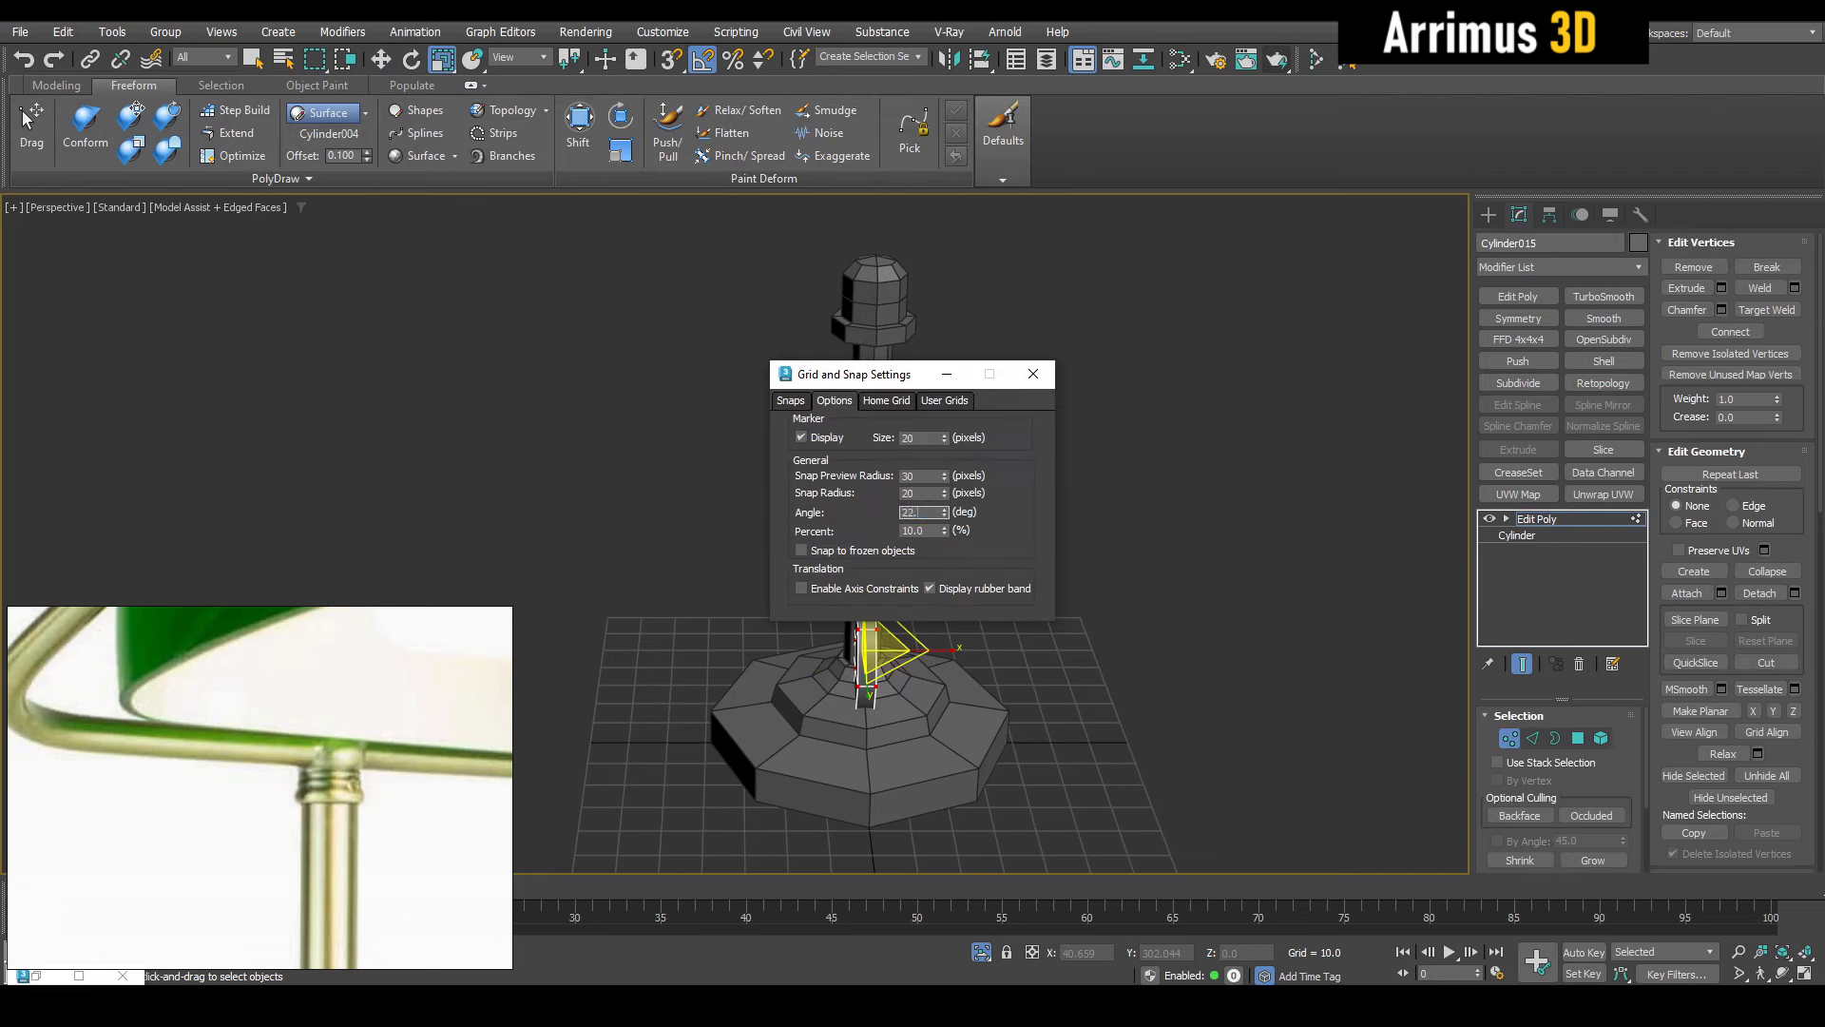
left_click(1033, 377)
Move the upright disc's vertices up to the stand's cap and shrink them to the cap's size
key("w")
middle_click_drag(915, 620, 866, 616, "alt")
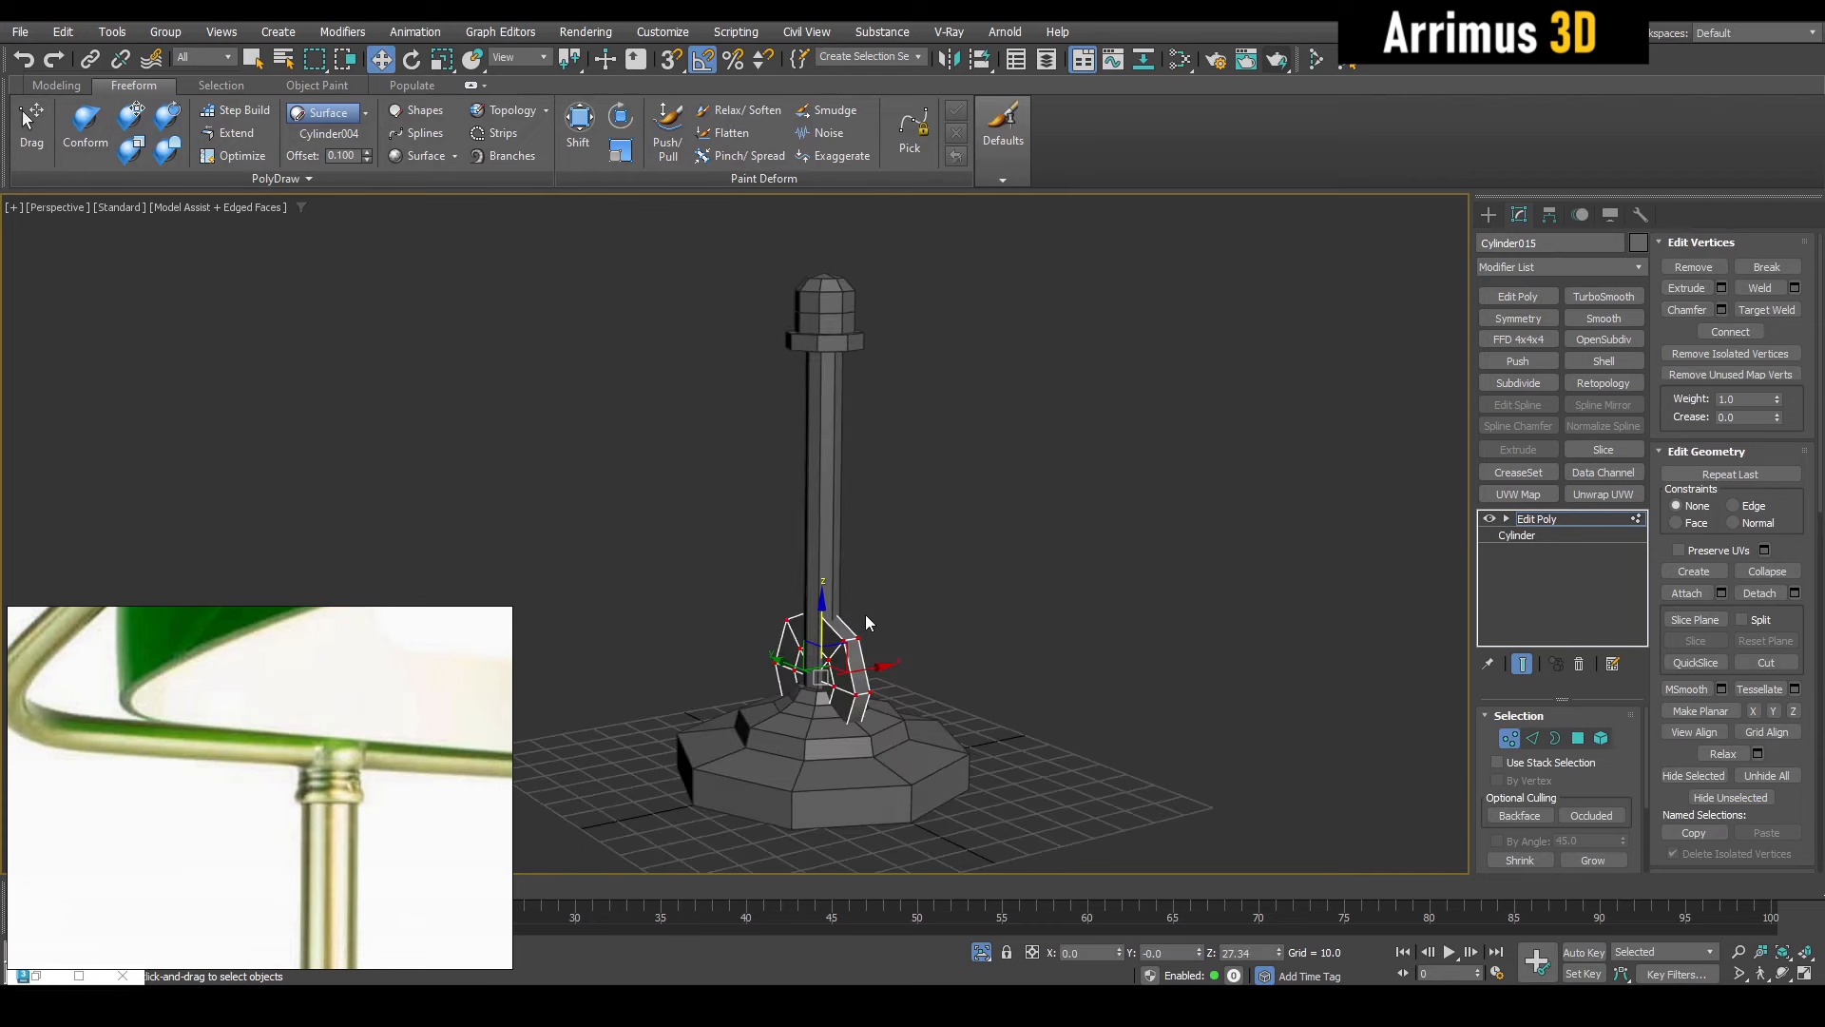
left_click_drag(822, 604, 825, 314)
scroll(870, 407, "up", 4)
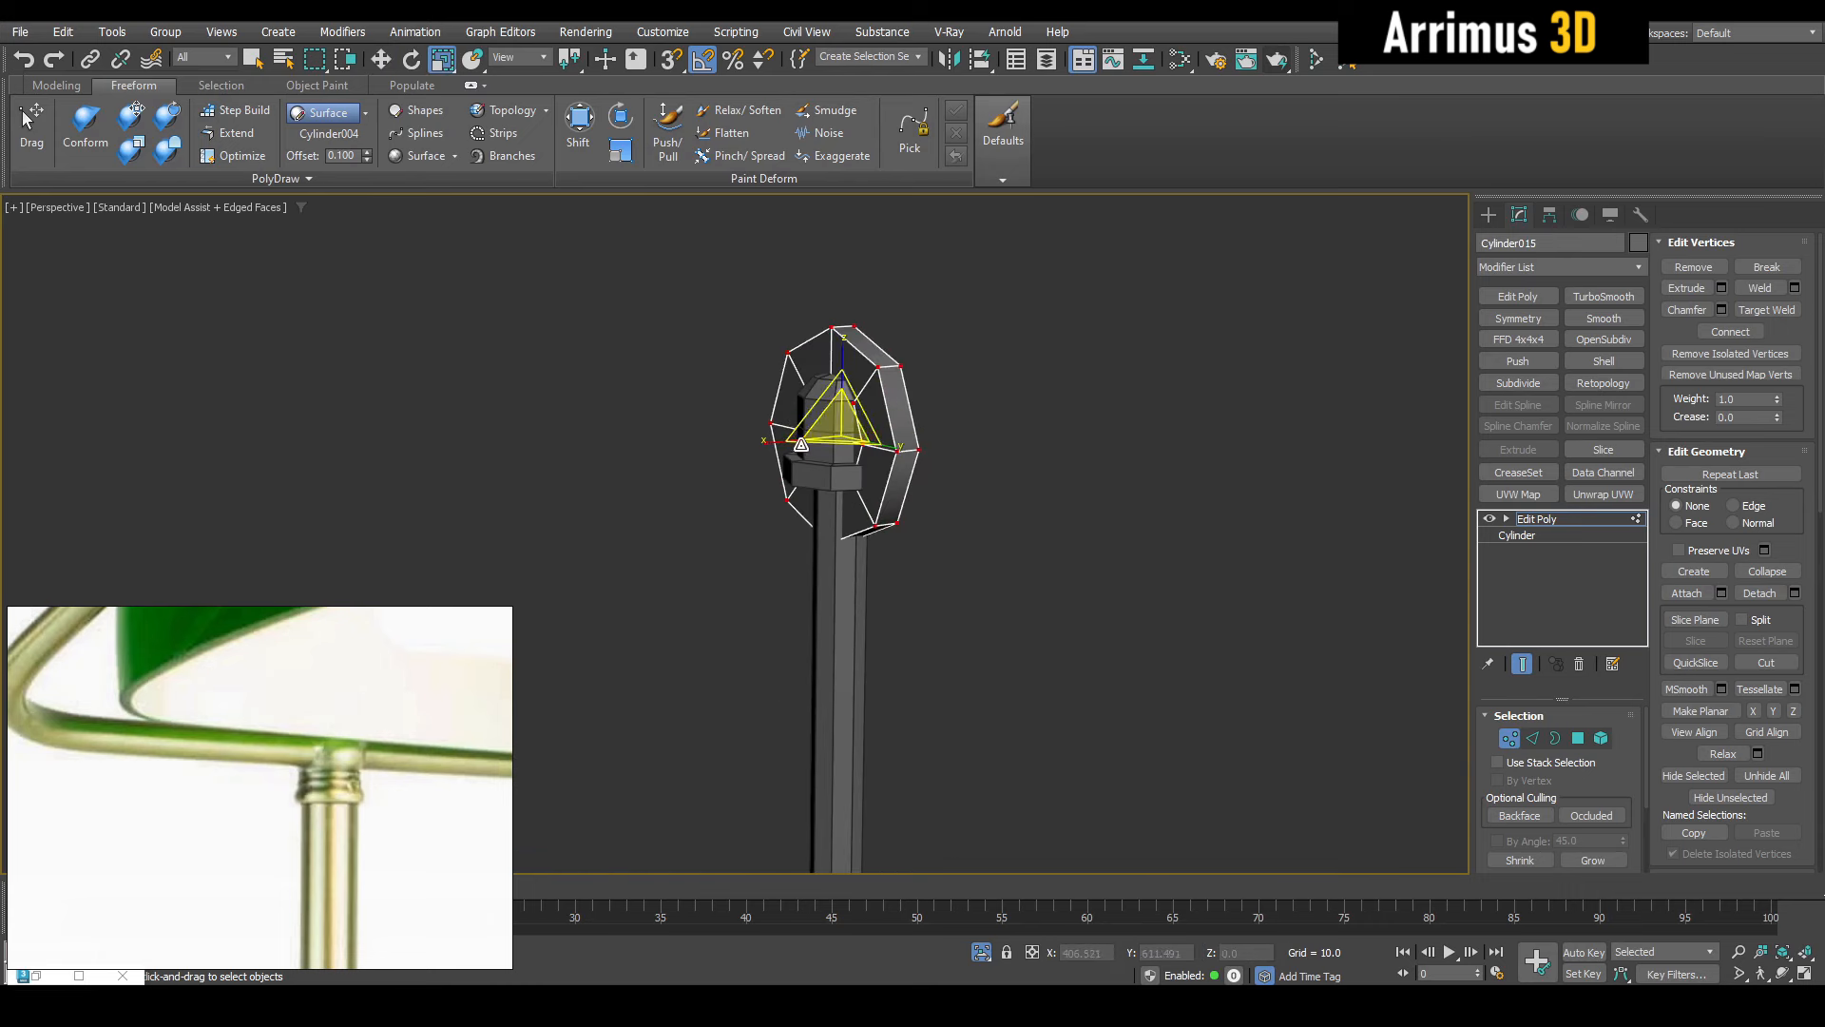
left_click_drag(781, 439, 761, 495)
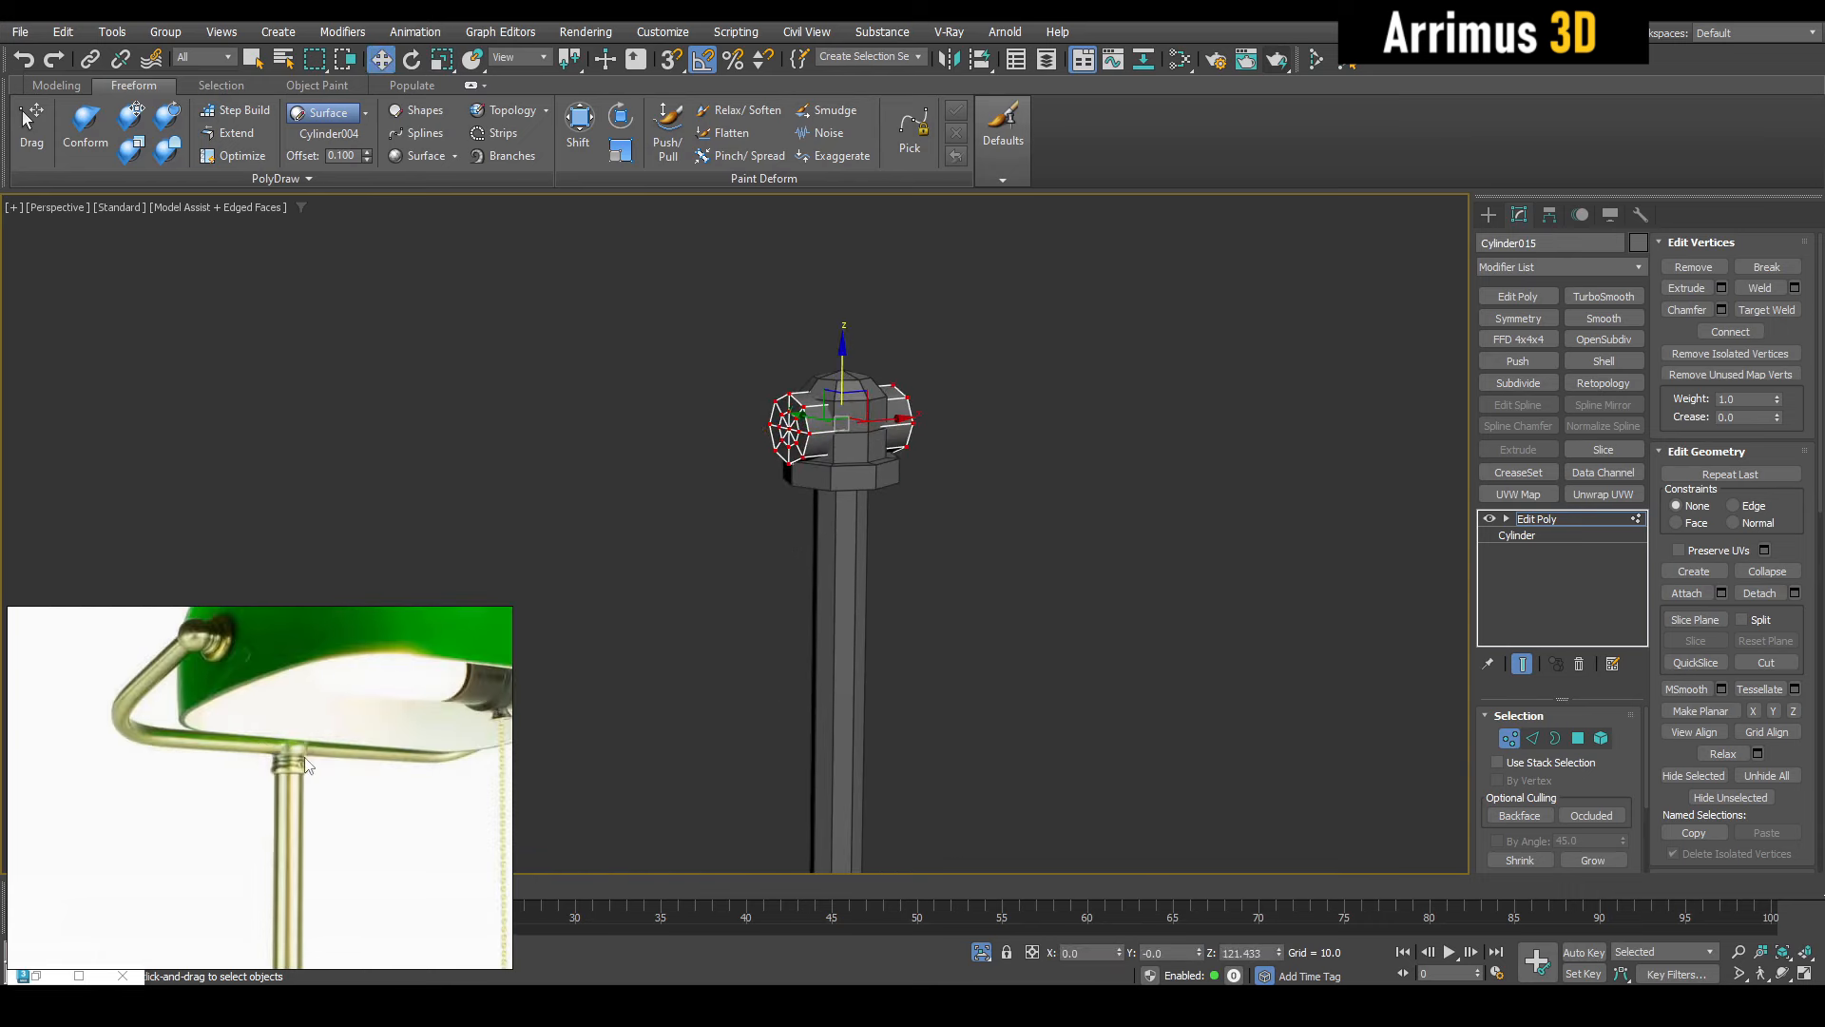
middle_click_drag(769, 543, 776, 495, "alt")
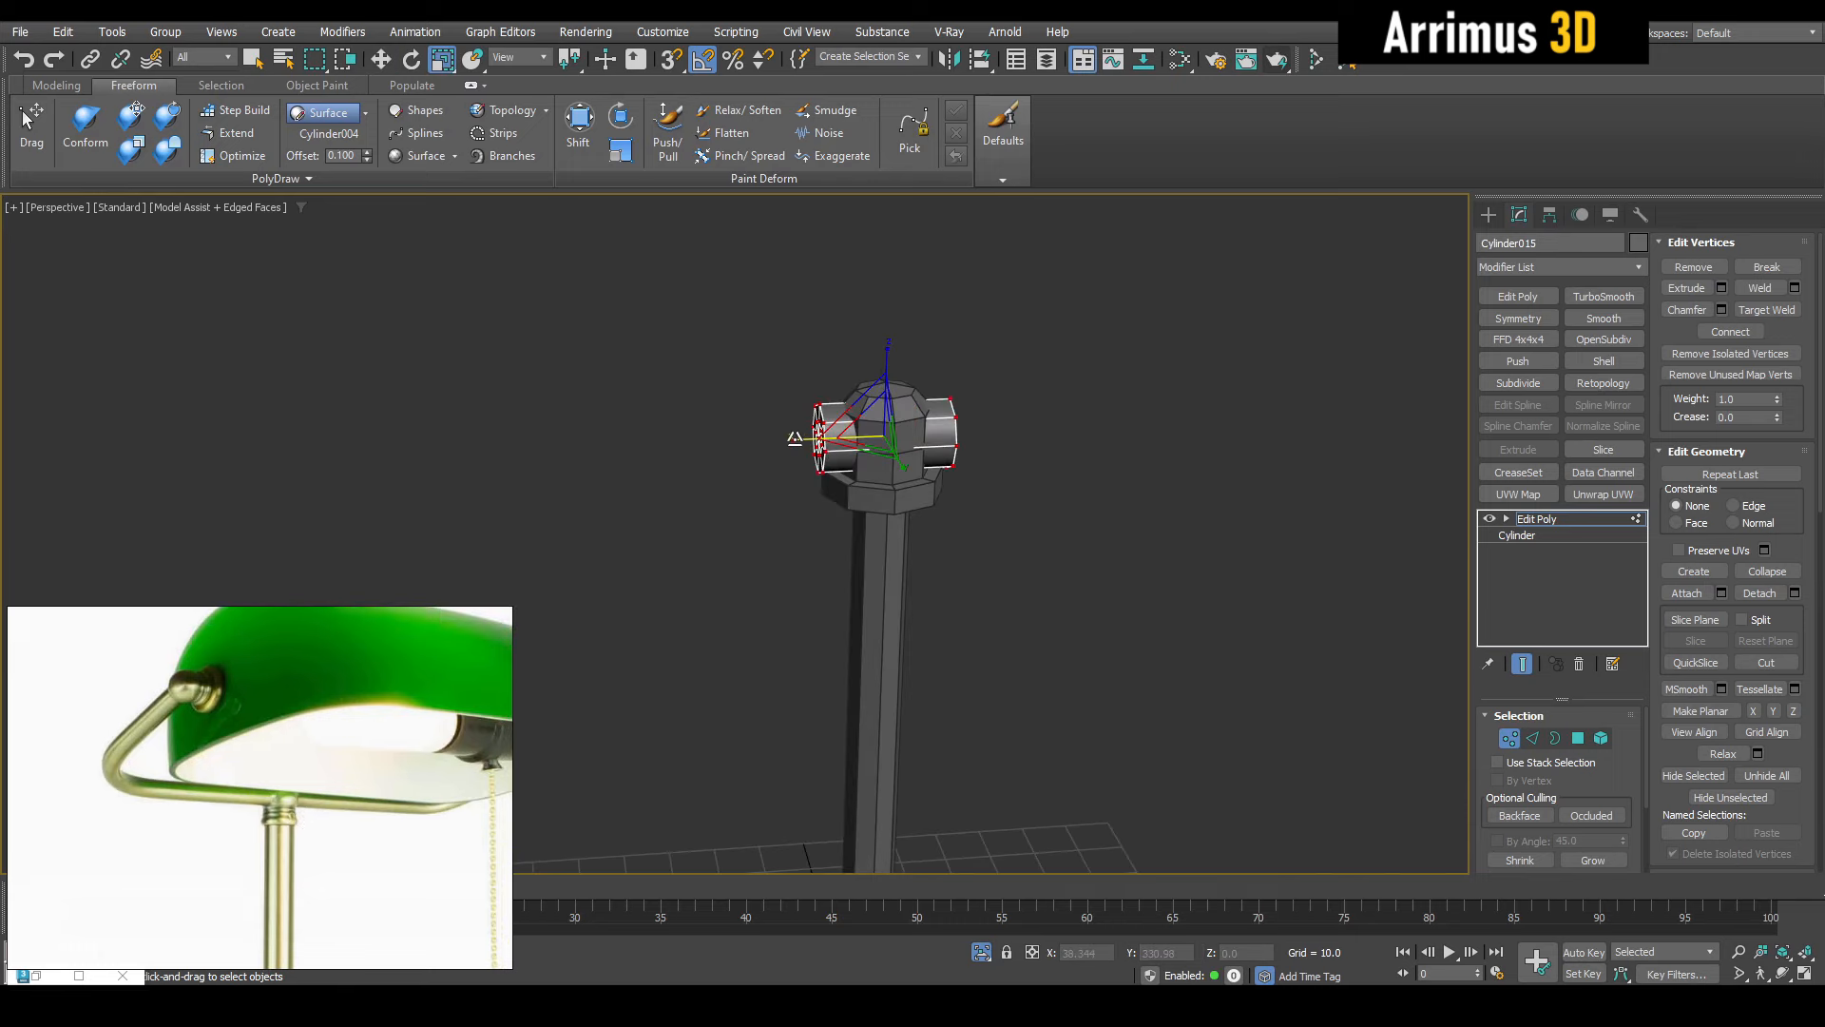
Stretch the small cylinder lengthwise into a horizontal bar through the cap and add a Smooth modifier
left_click_drag(795, 439, 574, 448)
left_click(1510, 738)
left_click(1622, 317)
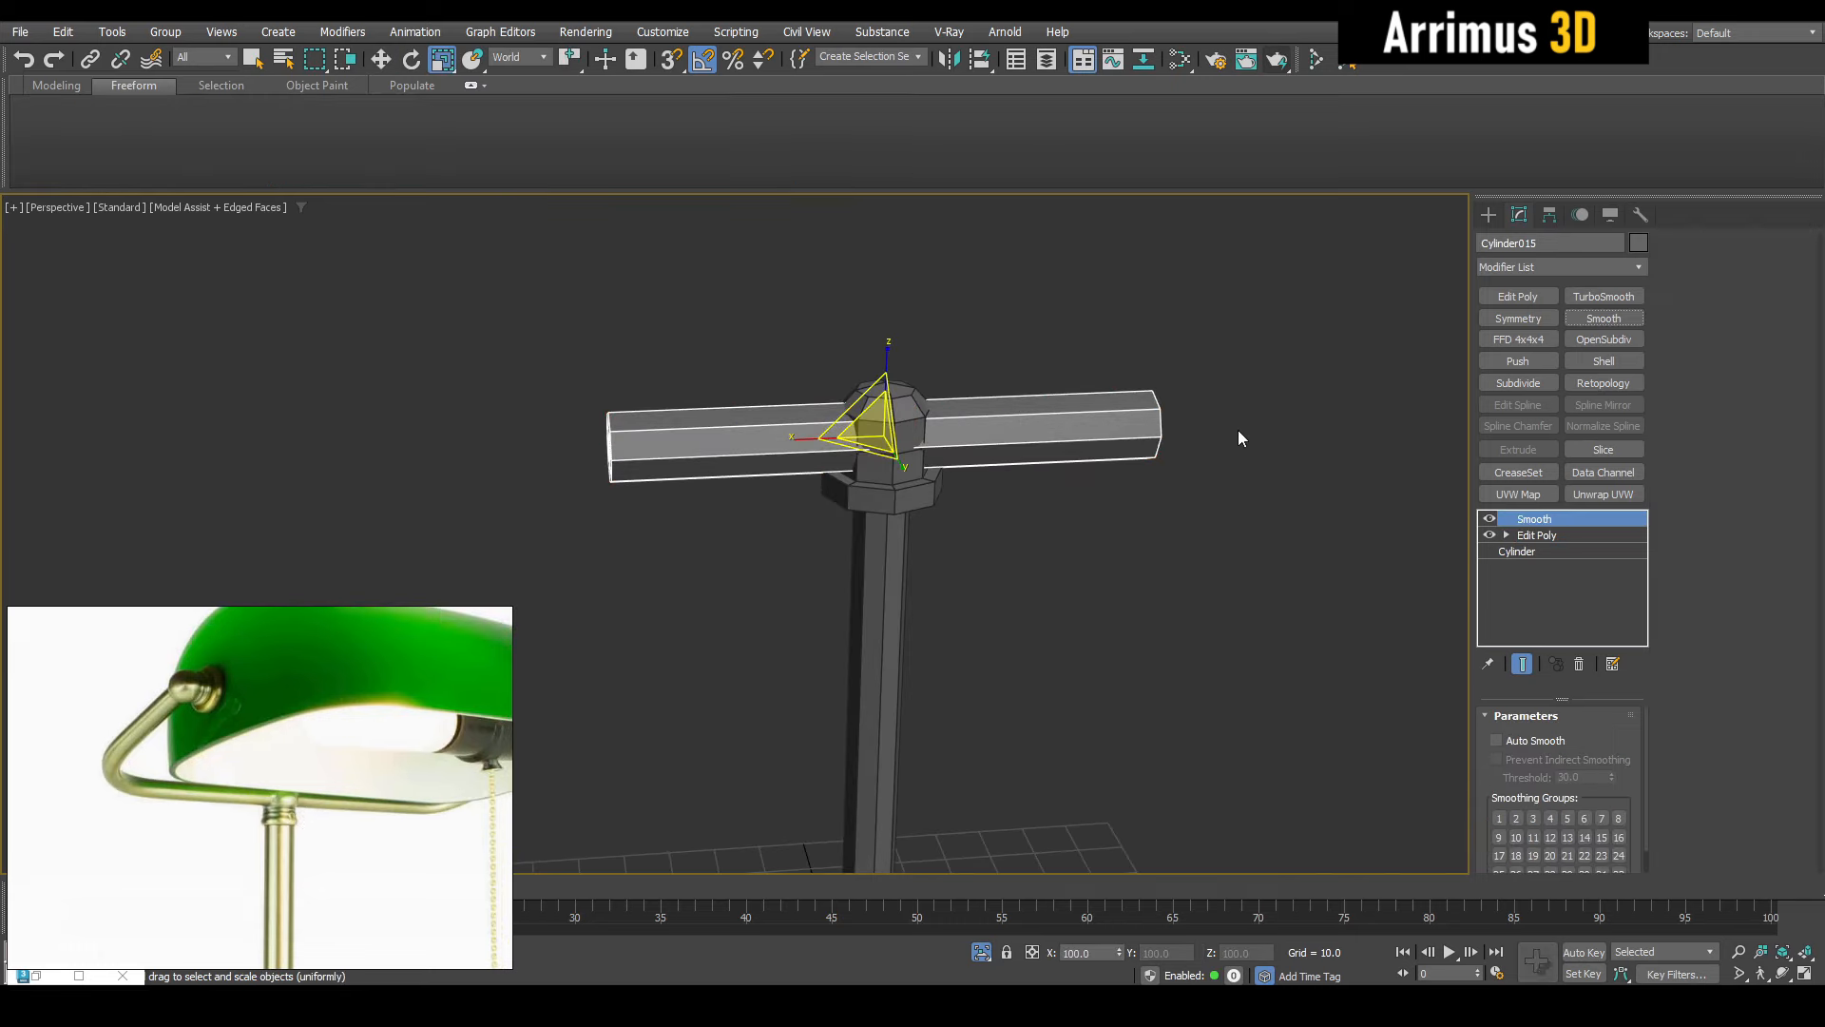
Add an Edit Poly modifier to the horizontal bar and scale its vertices into a thinner bar
key("shift+e")
middle_click_drag(1120, 524, 1032, 496)
key("1")
key("q")
scroll(1033, 496, "down", 5)
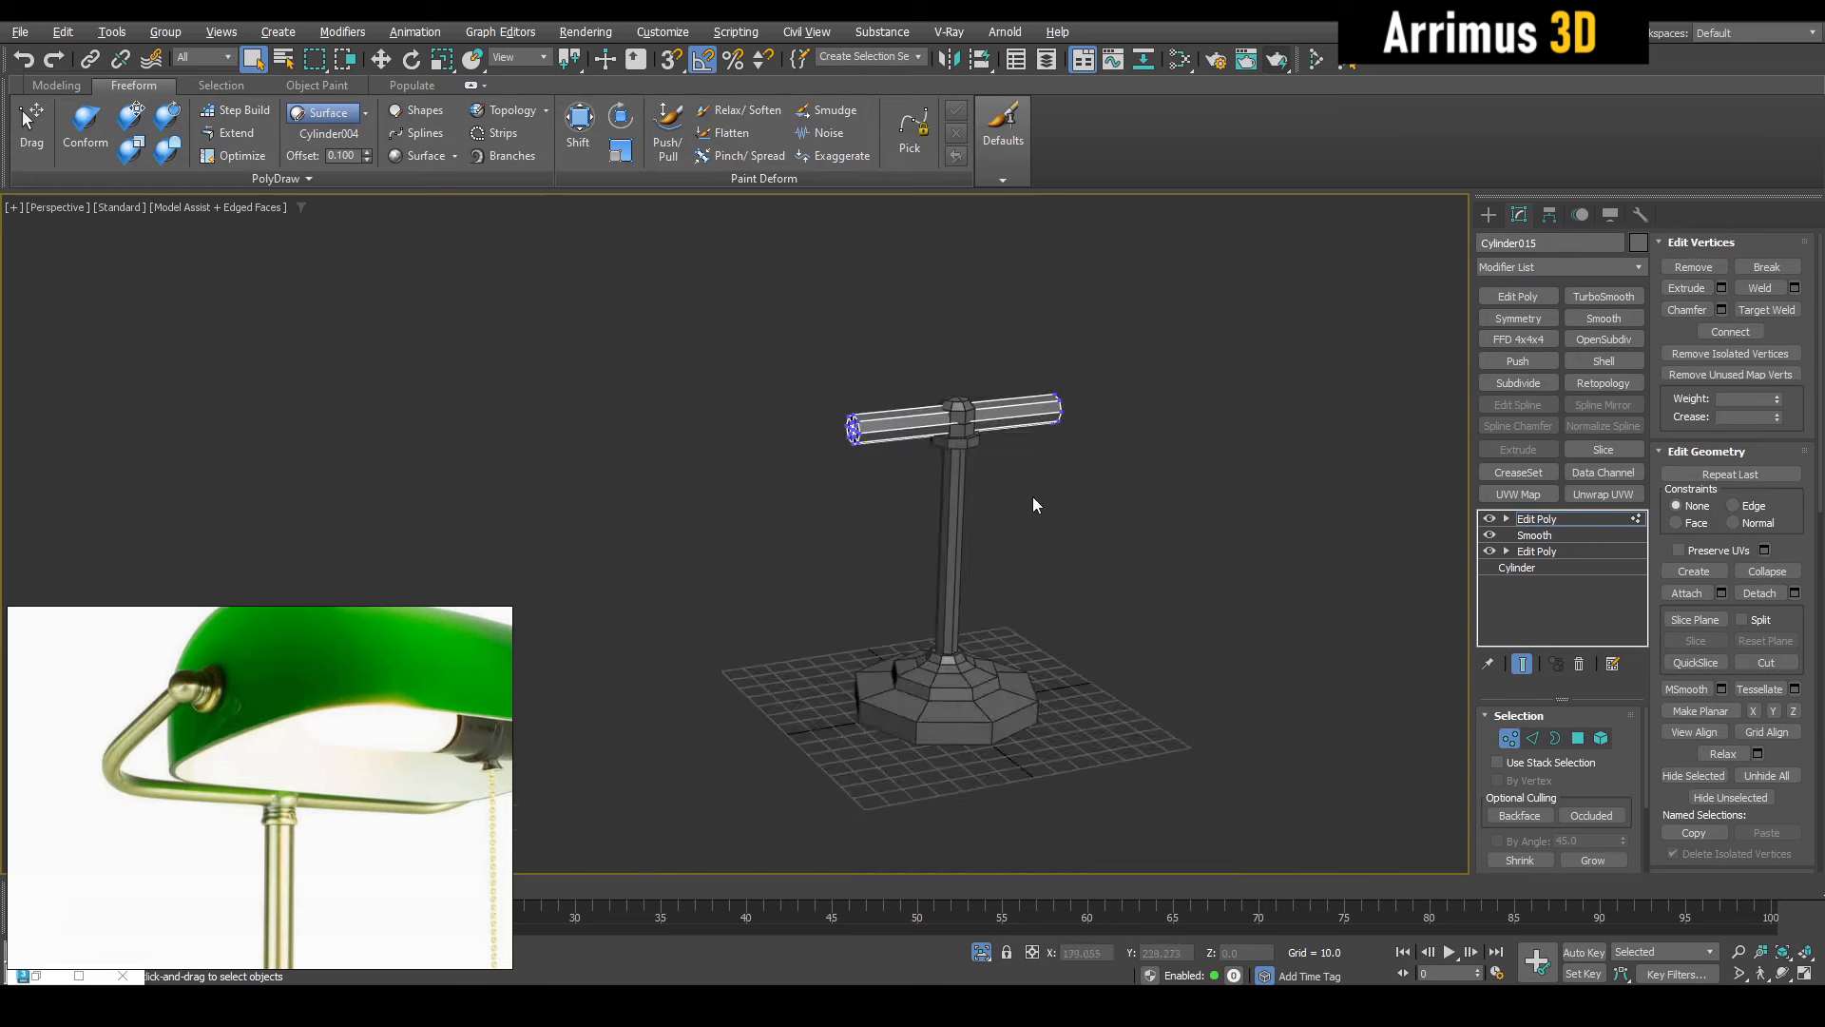
scroll(888, 415, "up", 5)
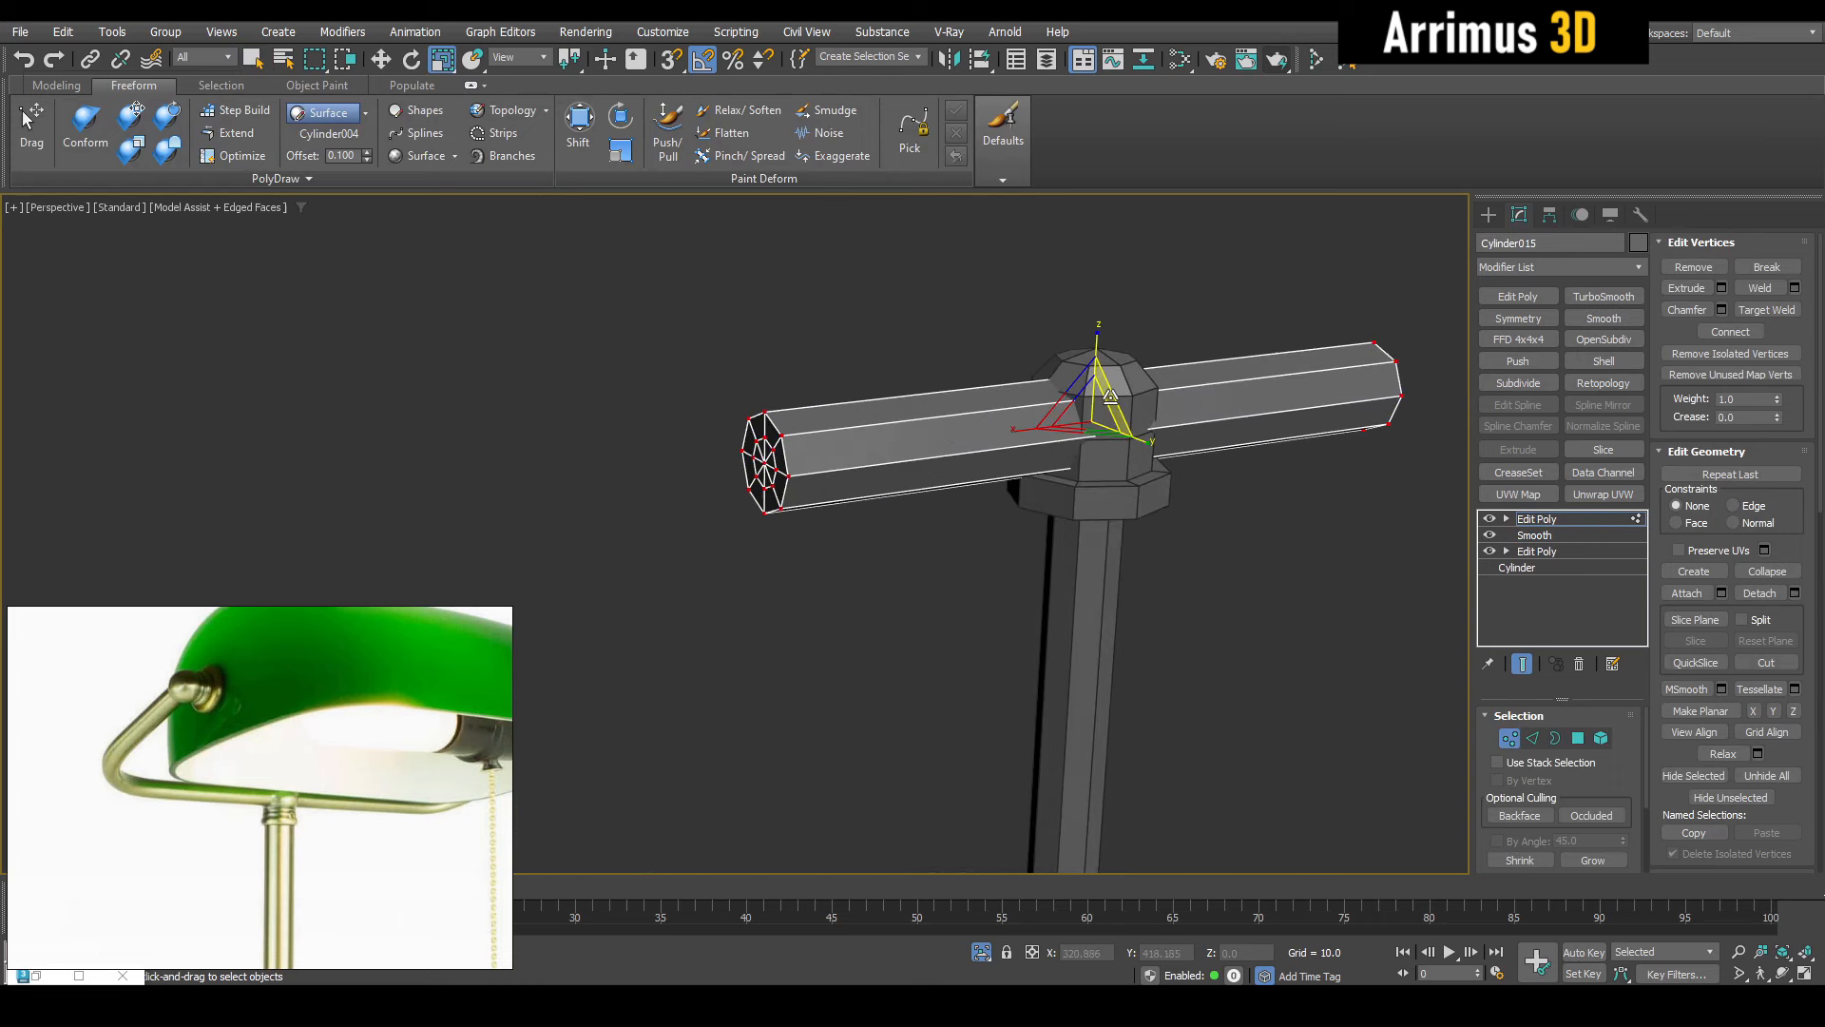
left_click_drag(1110, 397, 1110, 441)
Apply TurboSmooth to the lamp stand with 2 iterations and Isoline Display enabled
key("q")
key("1")
left_click(1098, 496)
middle_click_drag(1098, 496, 1080, 444)
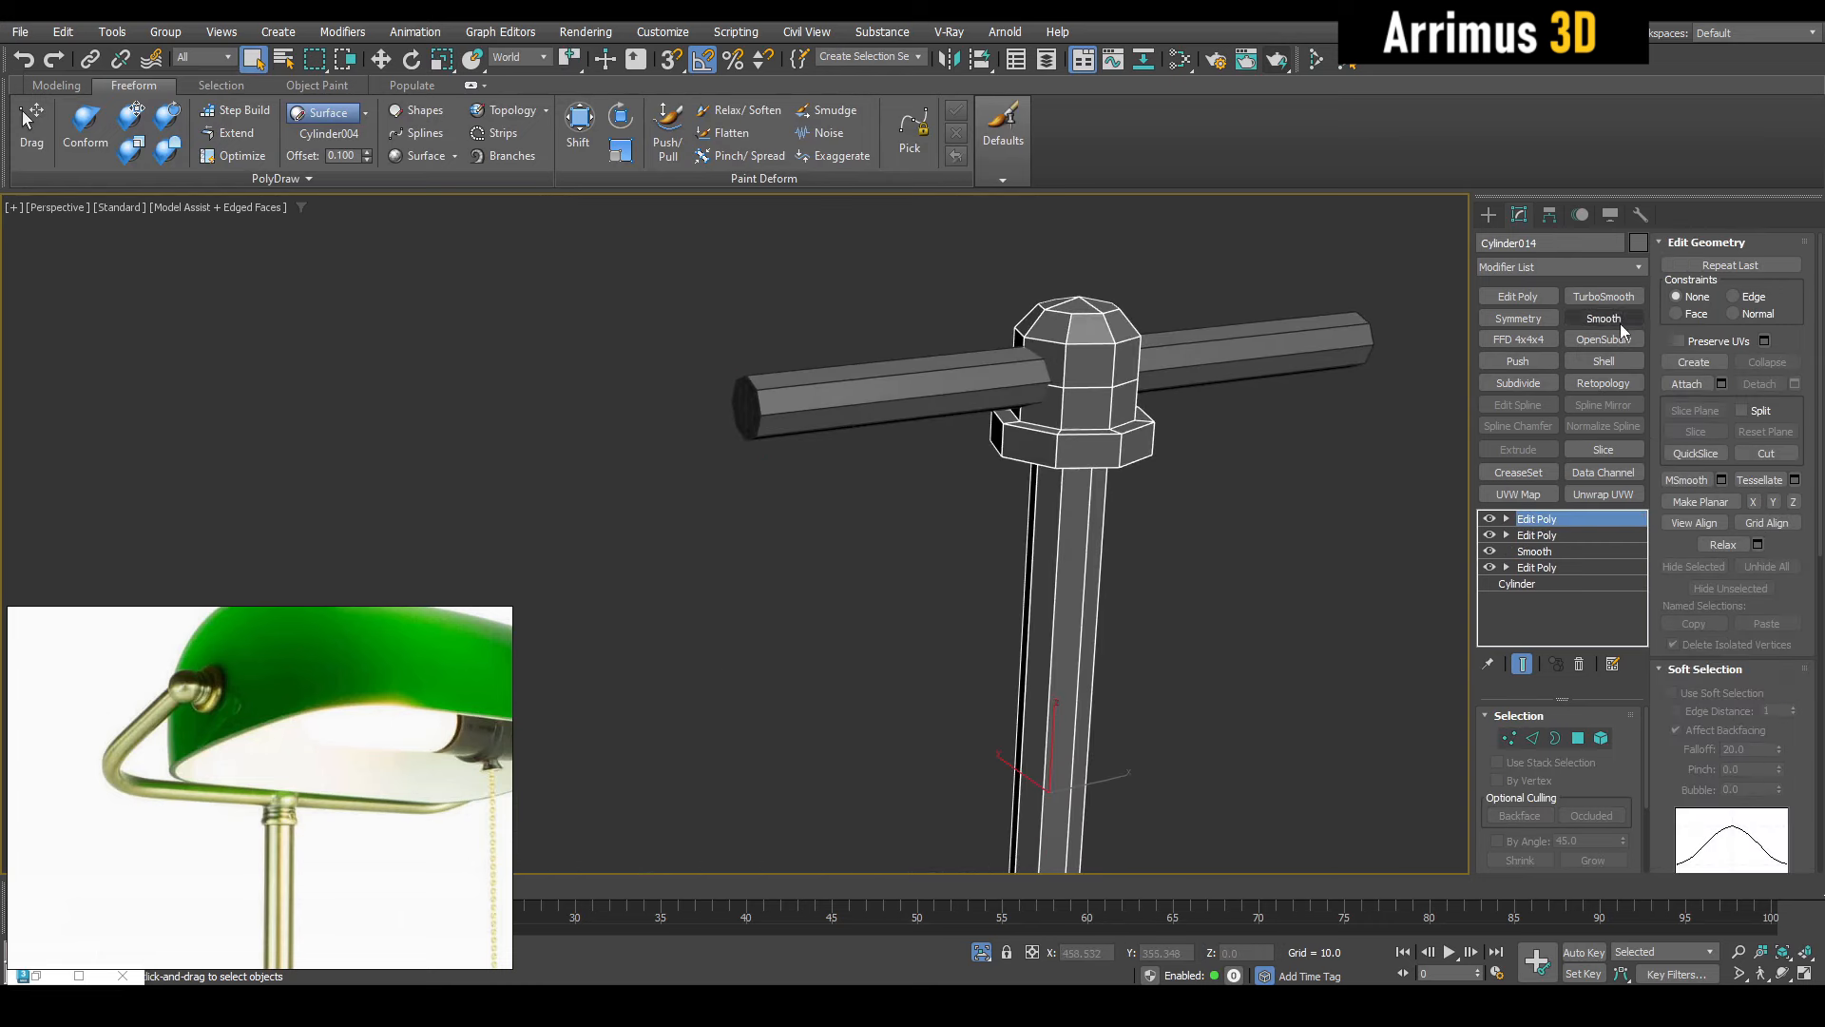
left_click(1604, 296)
left_click(1620, 744)
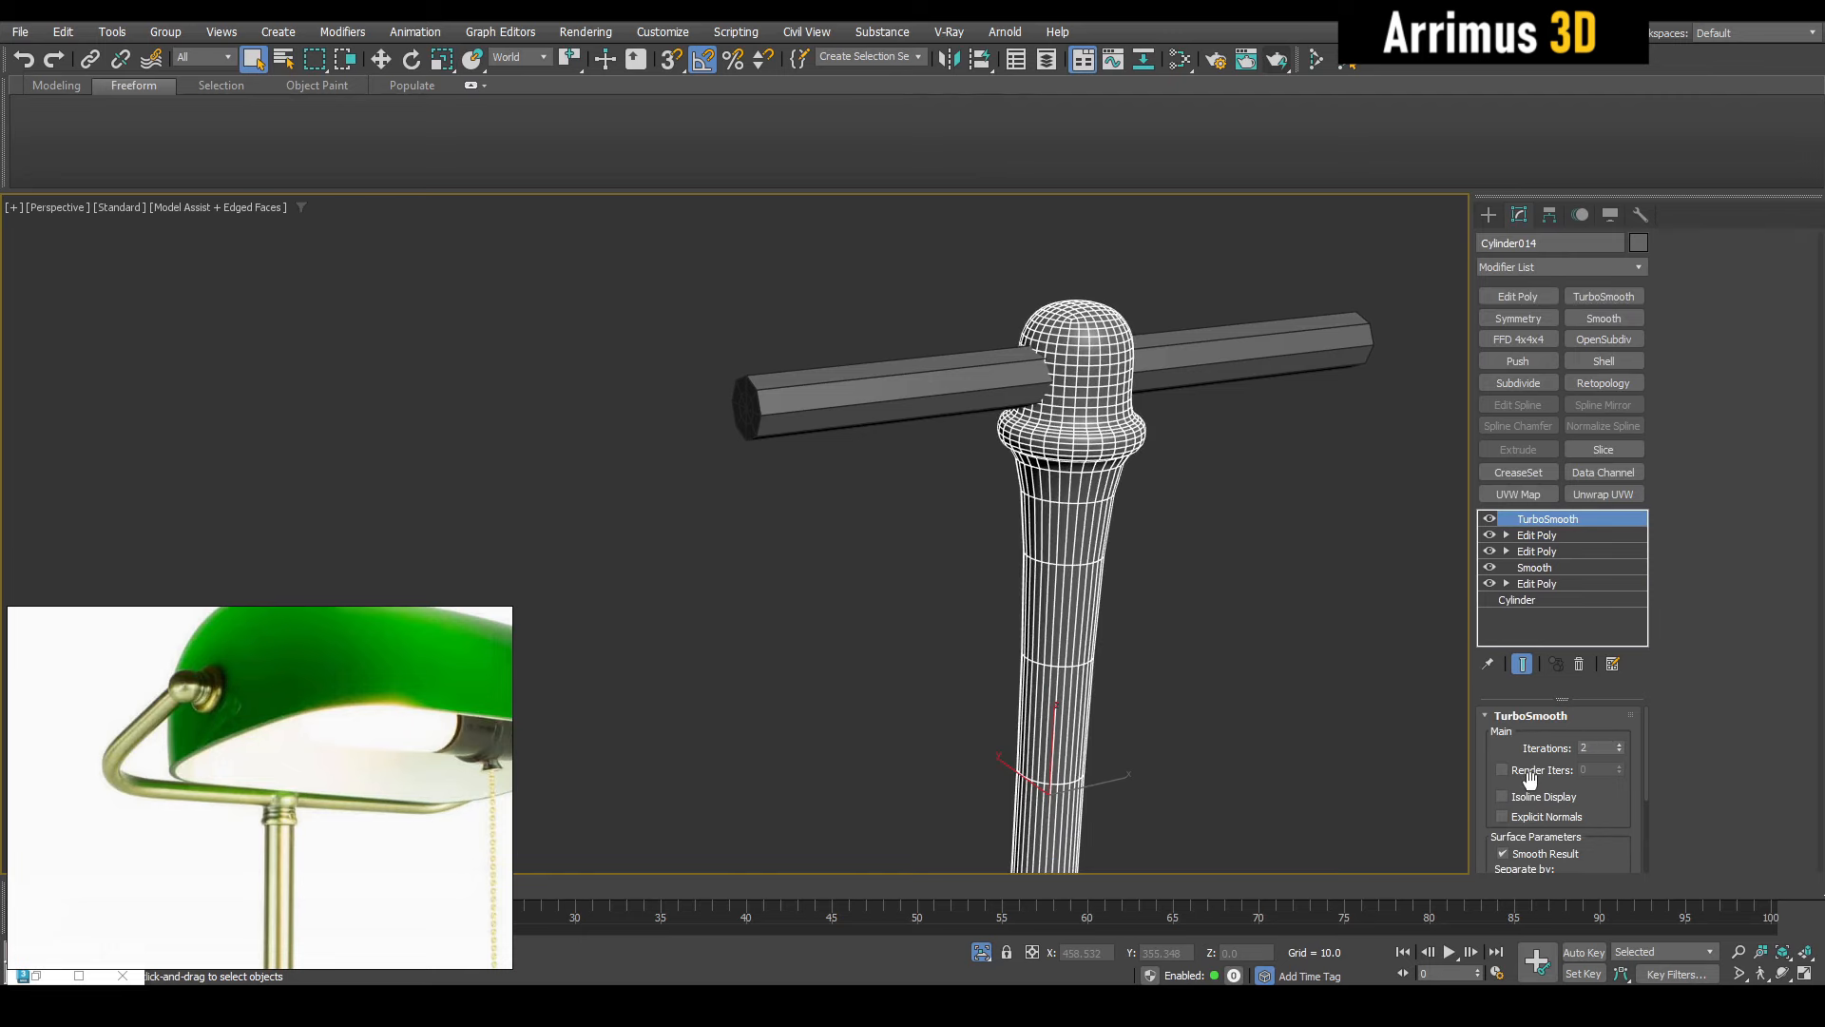
left_click(1502, 795)
scroll(1010, 464, "down", 5)
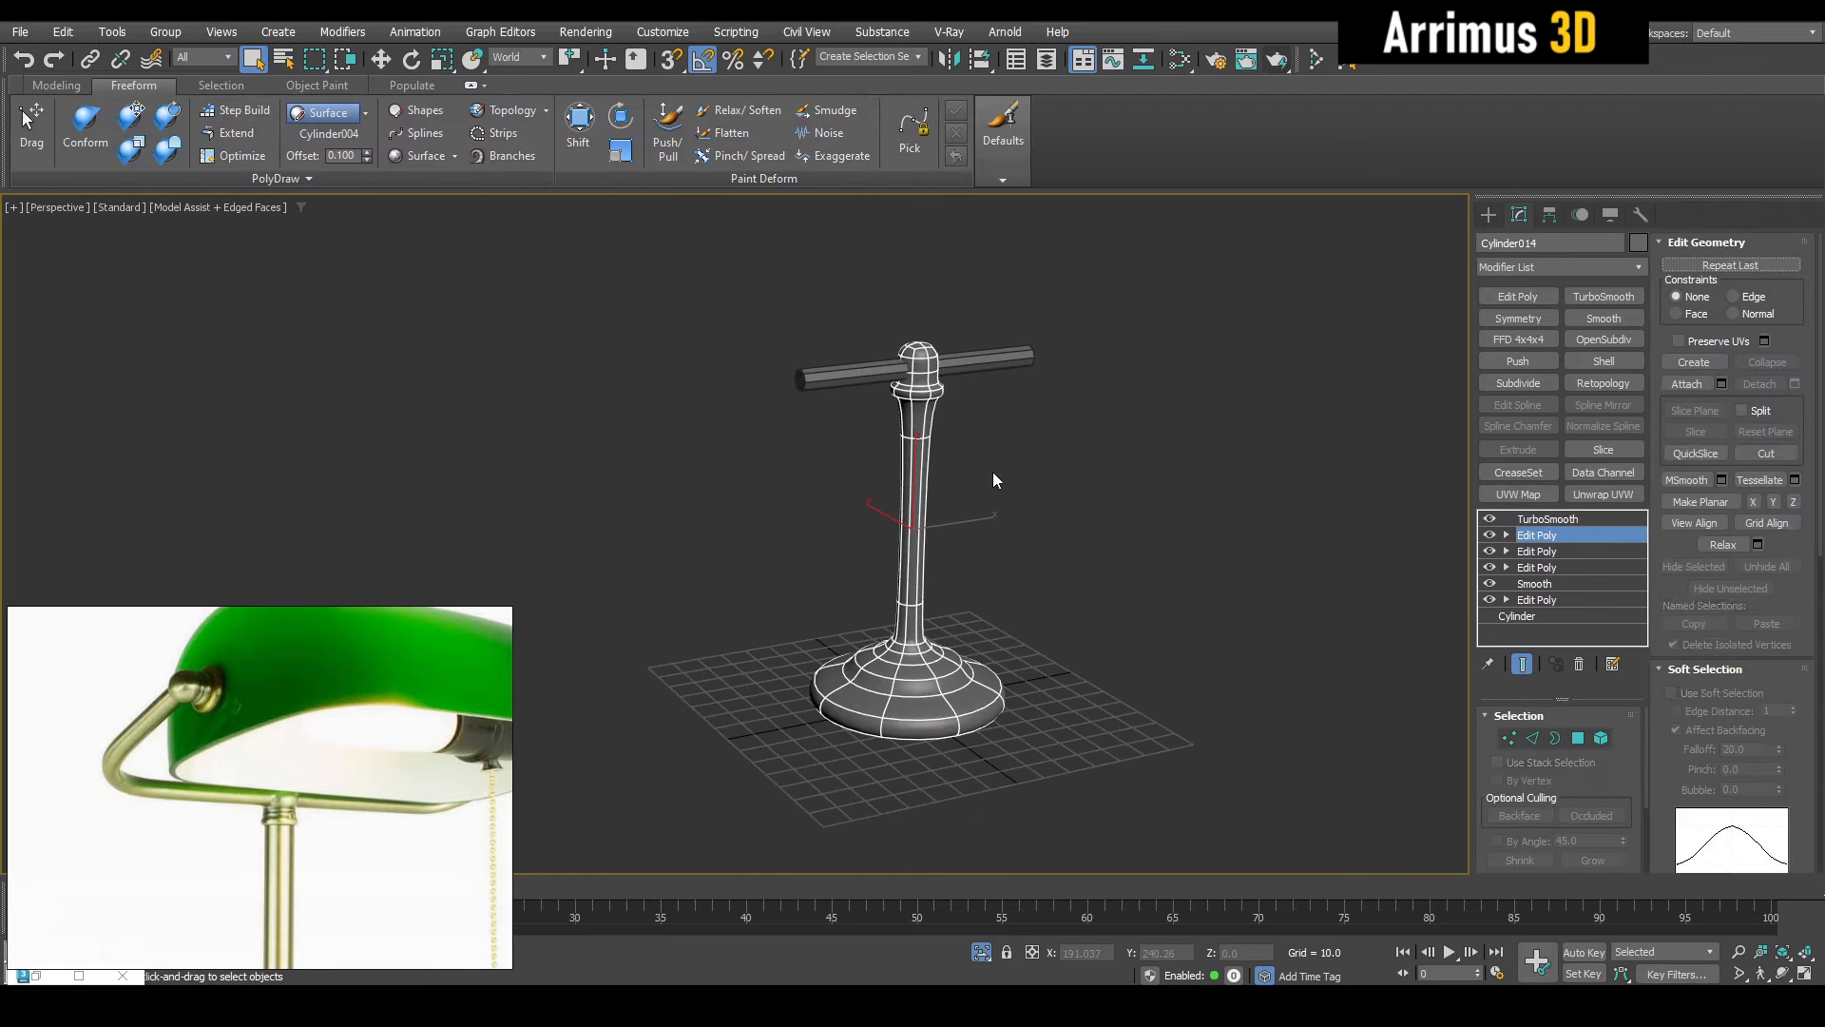
Insert support edge loops around the stem's foot in the Edit Poly below TurboSmooth and preview the smoothed base
key("1")
scroll(859, 476, "up", 8)
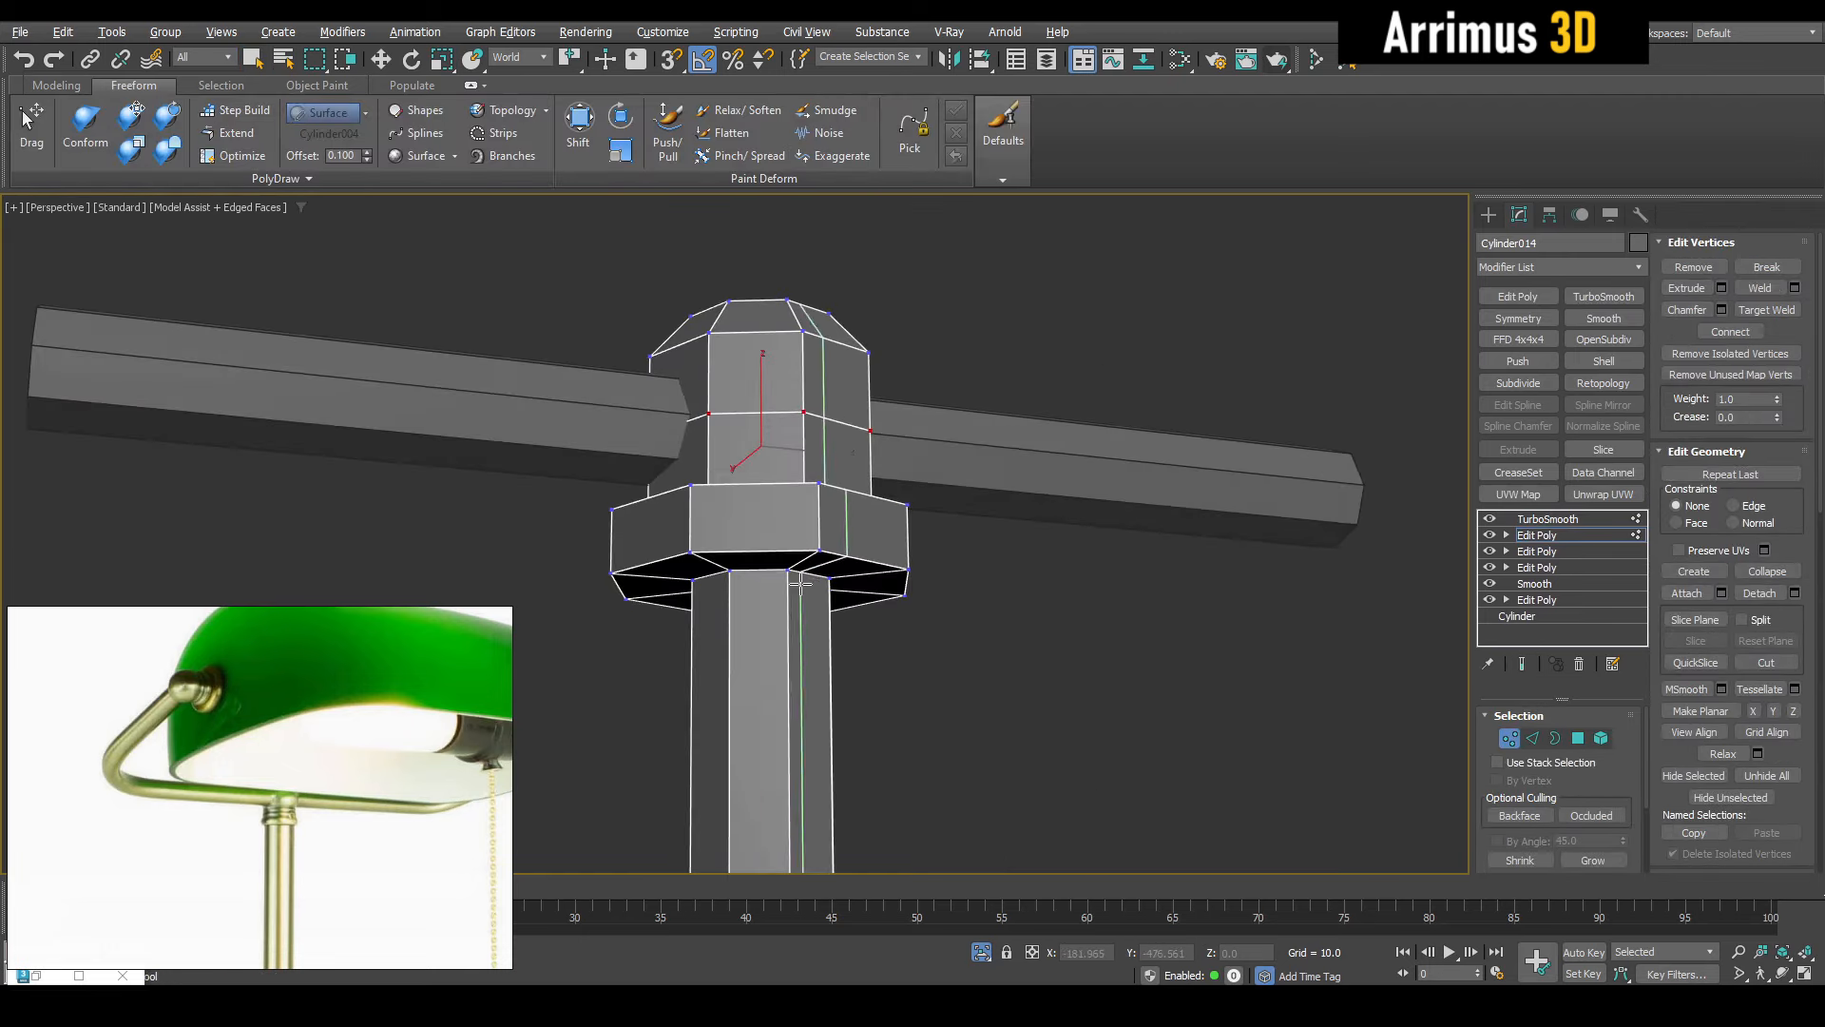
key("2")
scroll(792, 584, "down", 8)
scroll(866, 488, "up", 12)
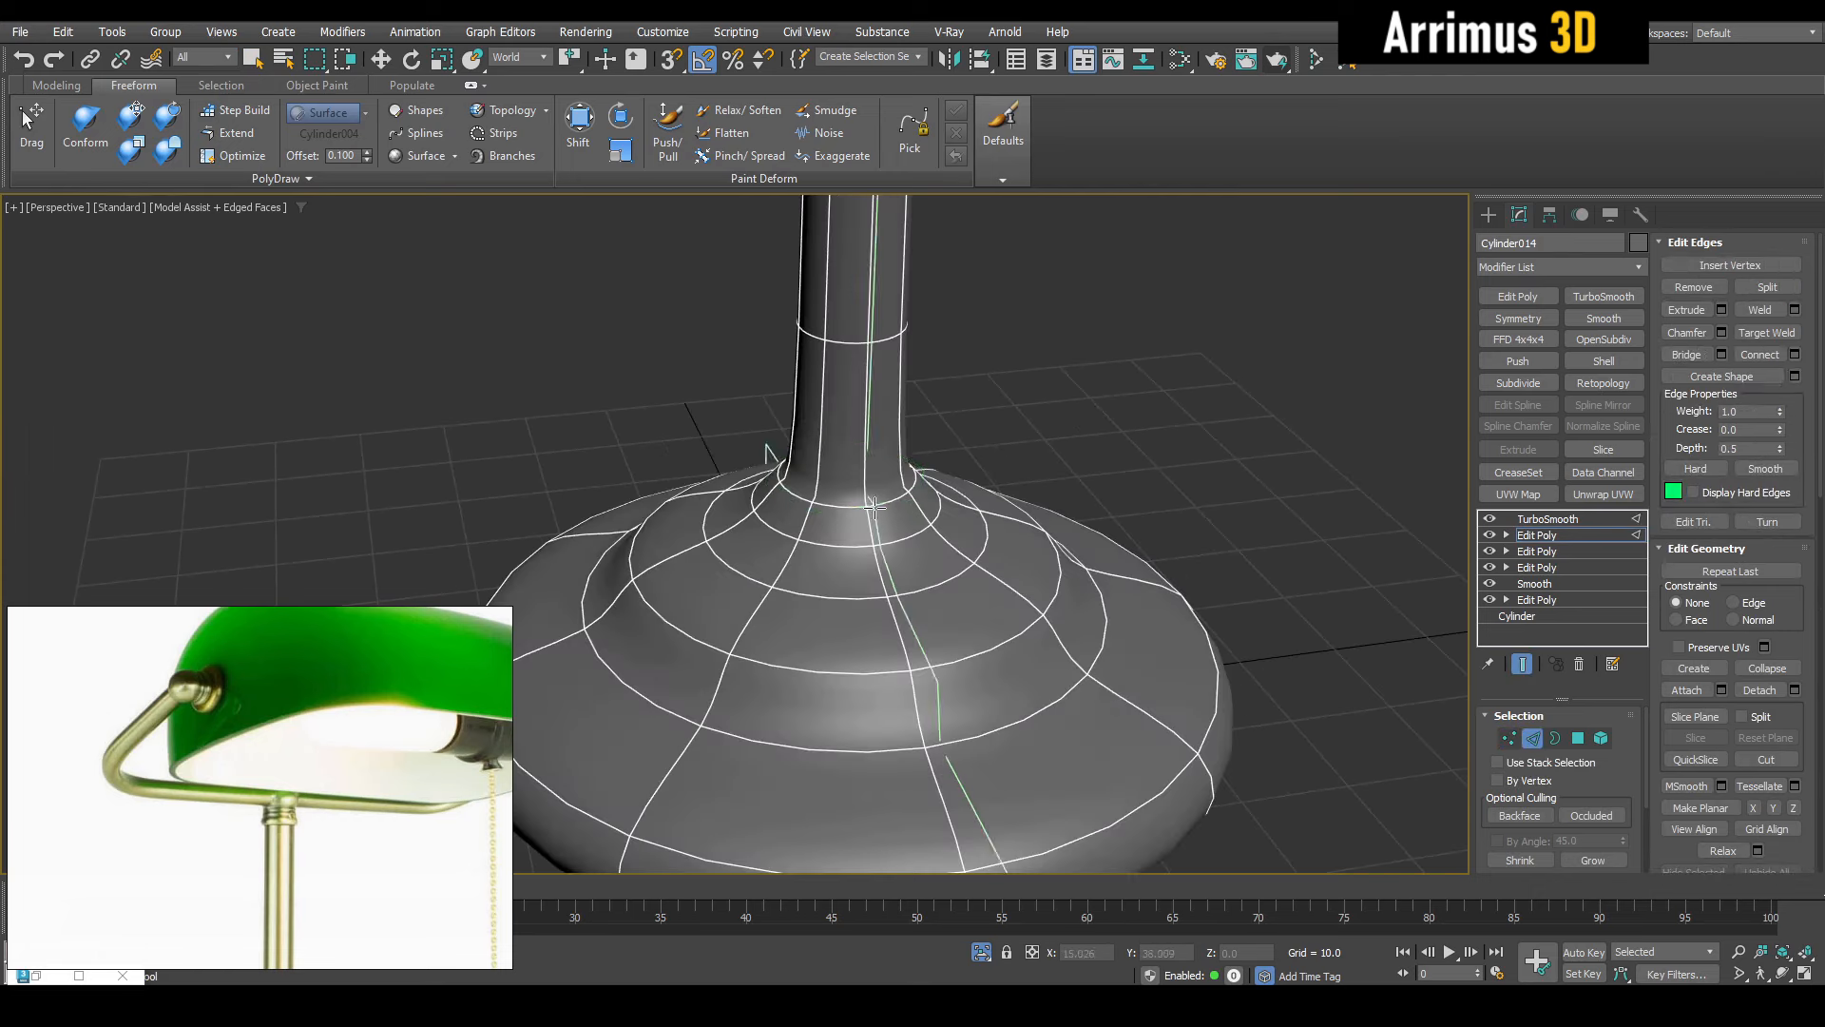
key("alt+s")
key("shift+alt+w")
key("alt+s")
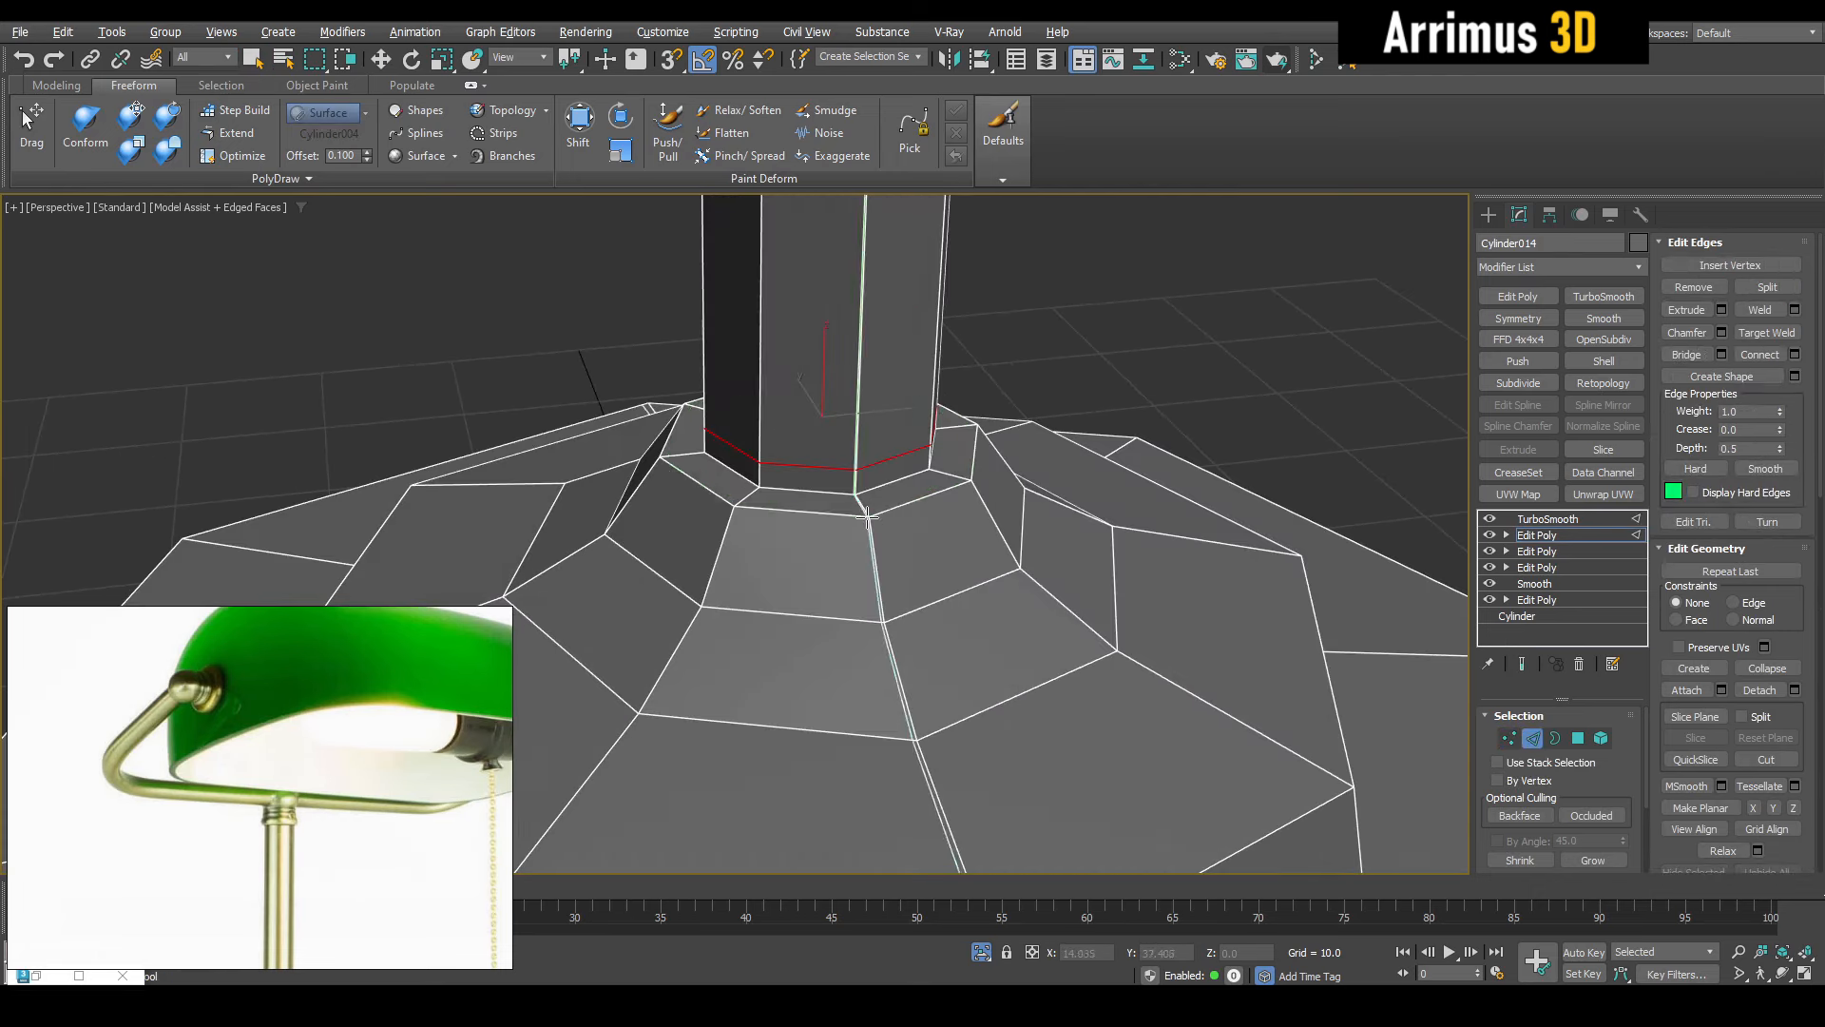
left_click(864, 508)
right_click(863, 508)
middle_click_drag(924, 534, 856, 456)
key("alt+s")
key("F4")
scroll(911, 560, "down", 7)
key("F4")
key("alt+s")
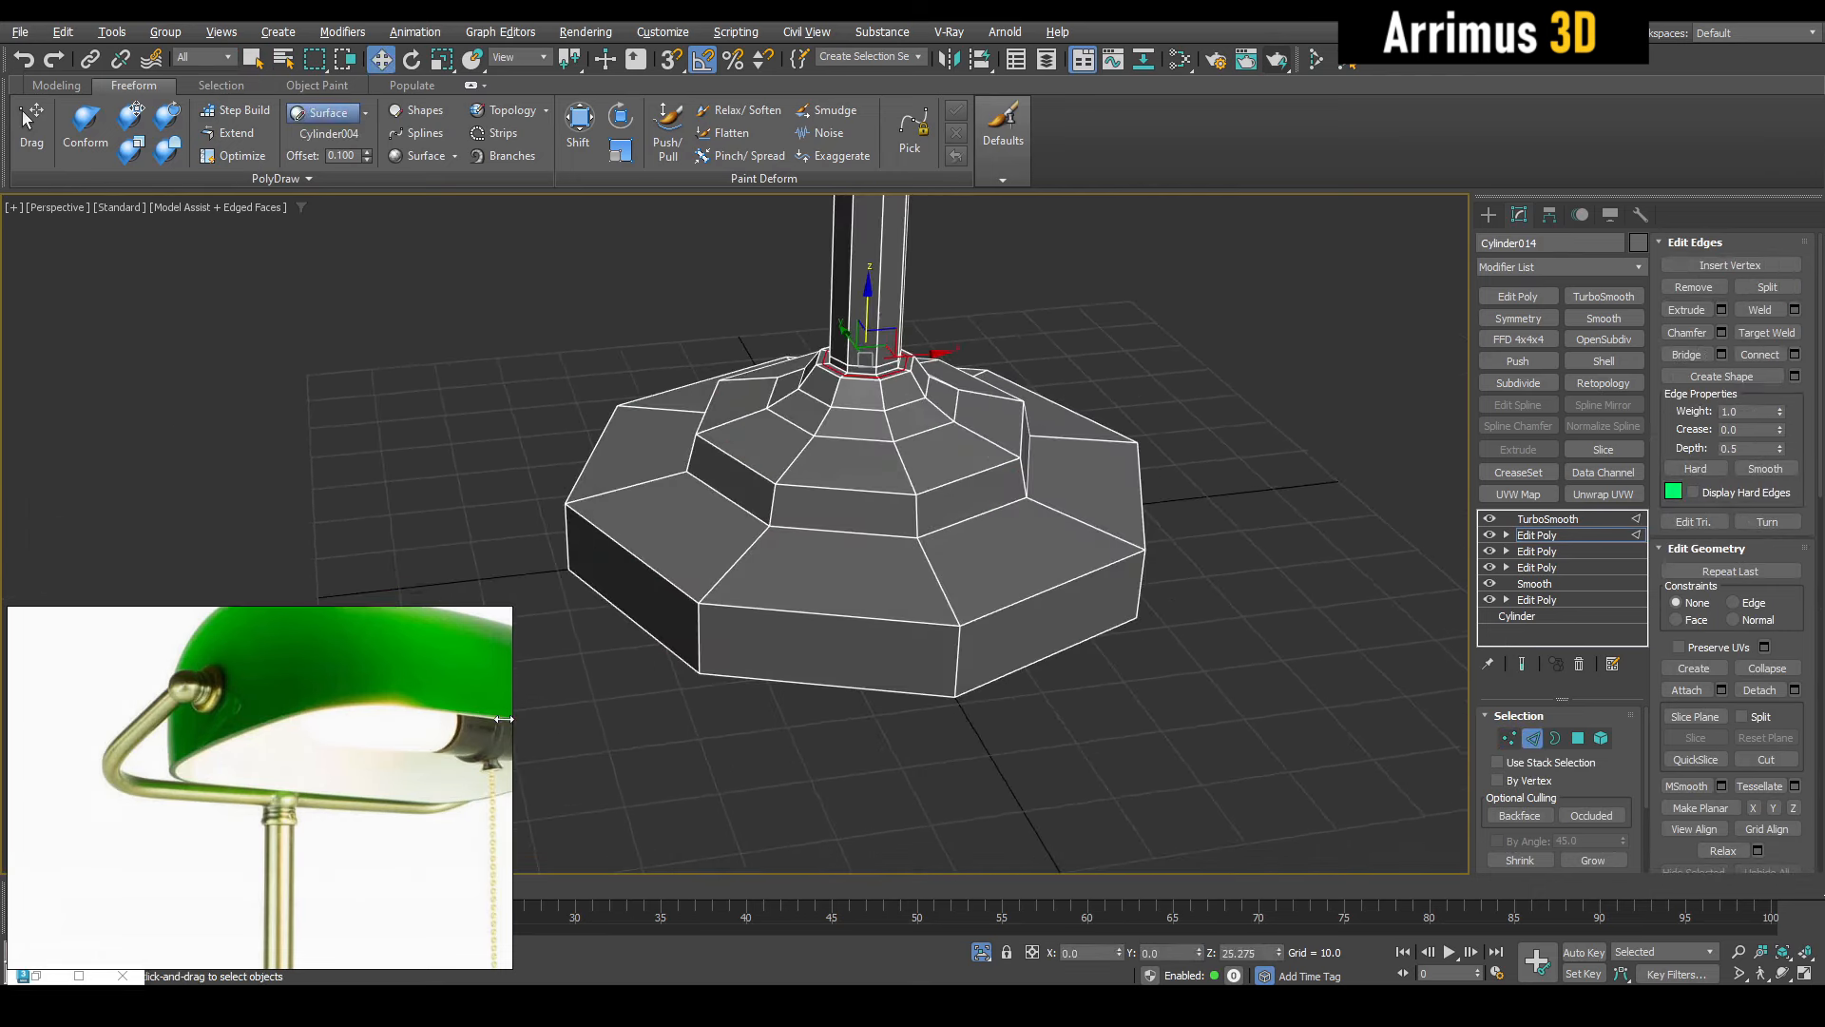
Examine the reference photos for the profile of the lamp's base
scroll(310, 826, "down", 5)
middle_click_drag(310, 826, 408, 645)
scroll(439, 815, "up", 5)
scroll(285, 798, "down", 3)
middle_click_drag(438, 761, 105, 808)
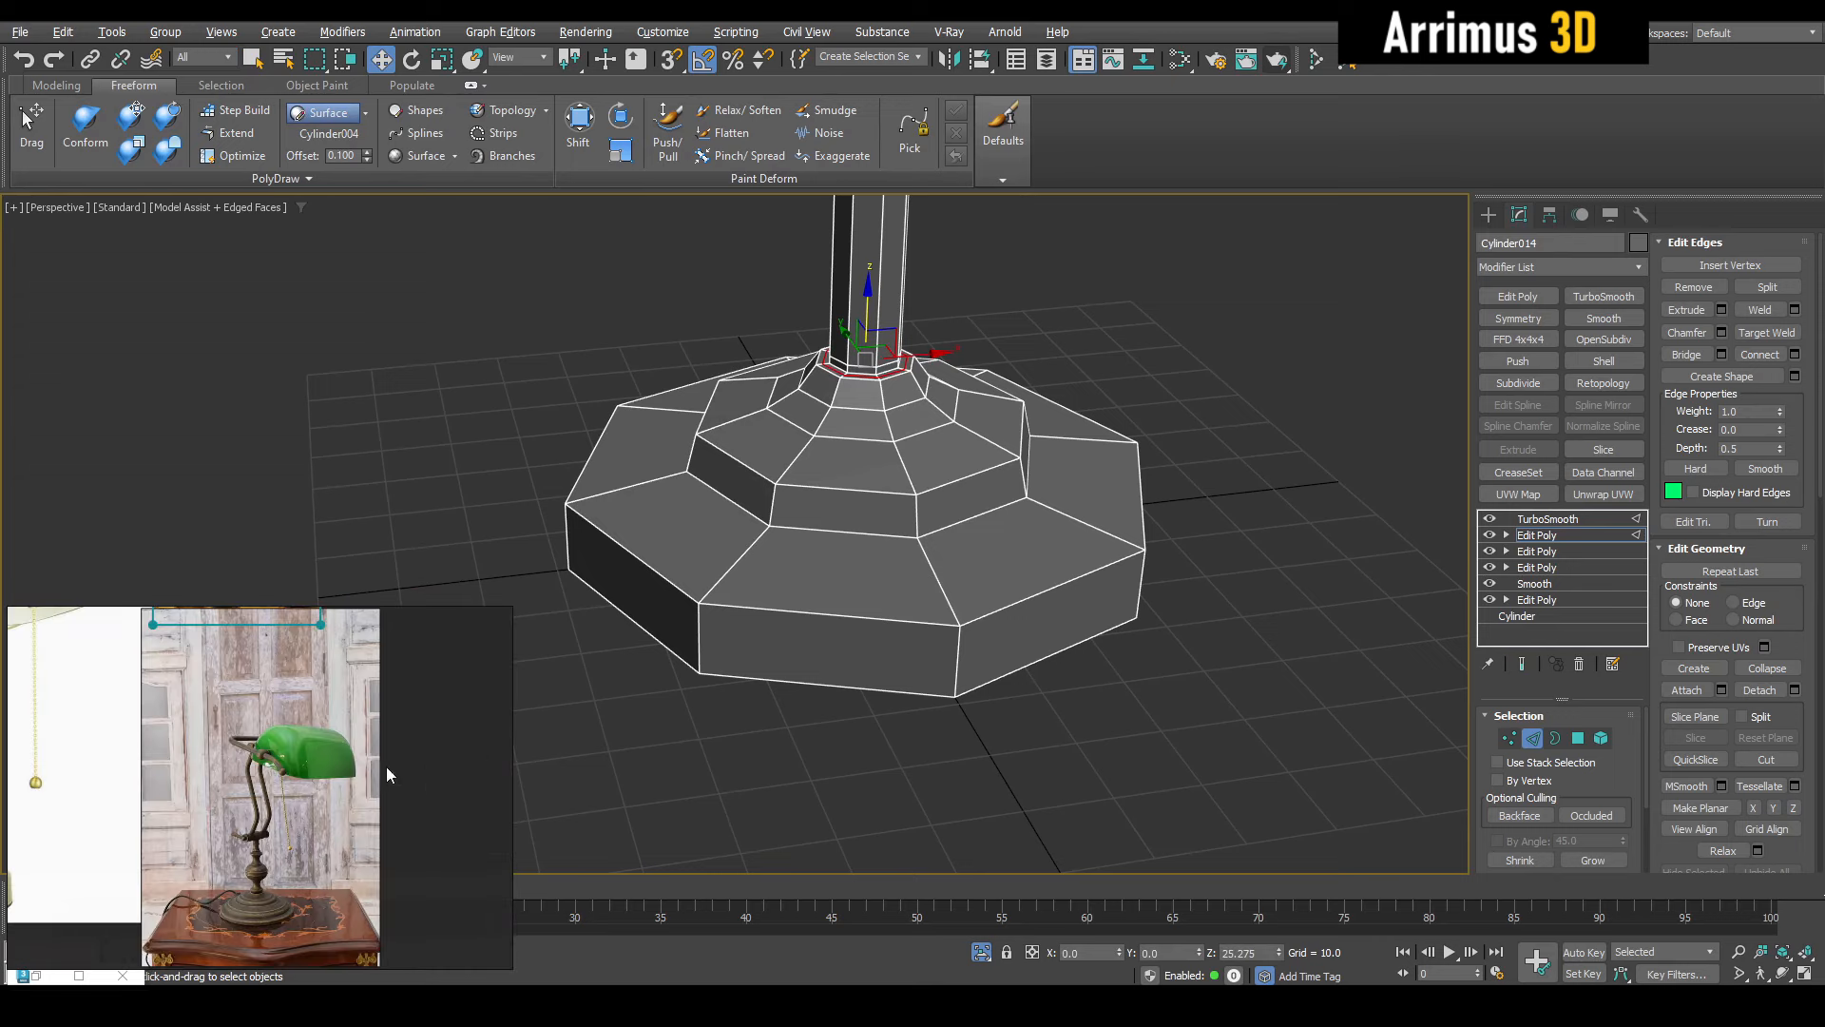
middle_click_drag(386, 771, 471, 692)
scroll(456, 694, "down", 4)
scroll(309, 751, "up", 7)
Insert a support edge loop with SwiftLoop just above the base's bottom edge
key("shift+alt+w")
middle_click_drag(957, 694, 962, 698)
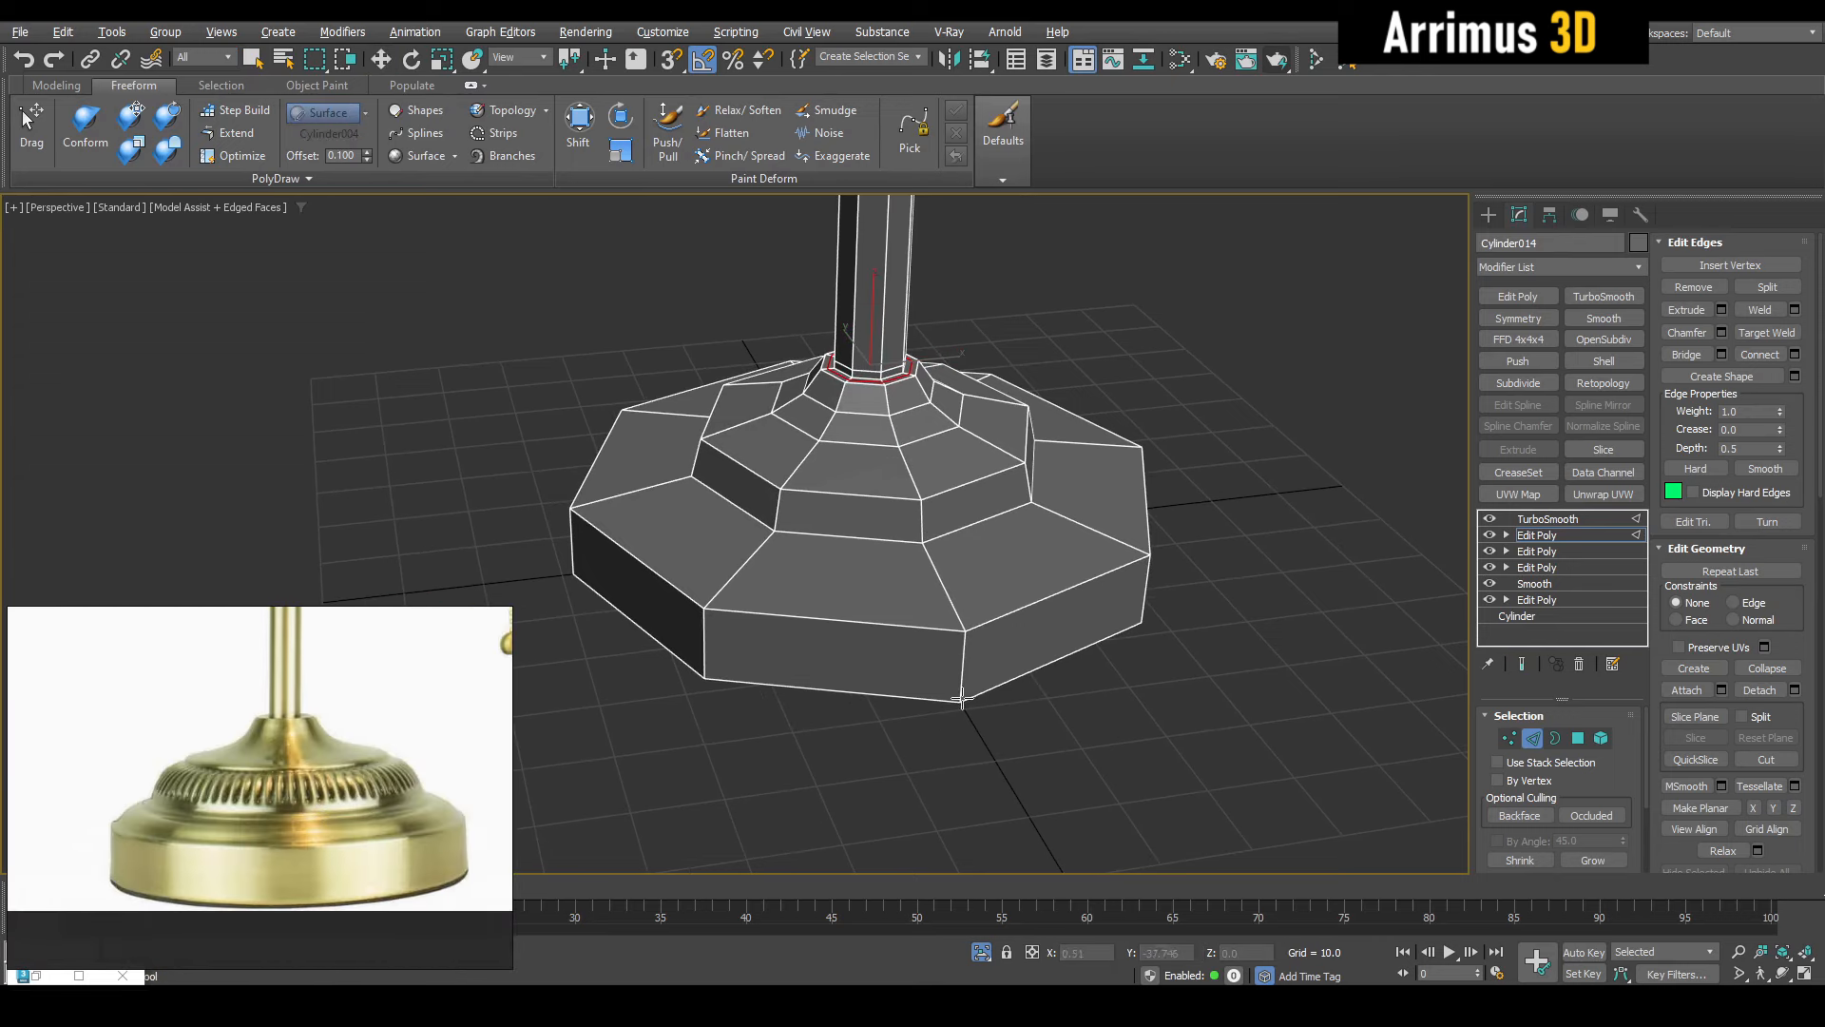
left_click(965, 685)
key("q")
left_click(1093, 756)
middle_click_drag(1094, 757, 1042, 715, "alt")
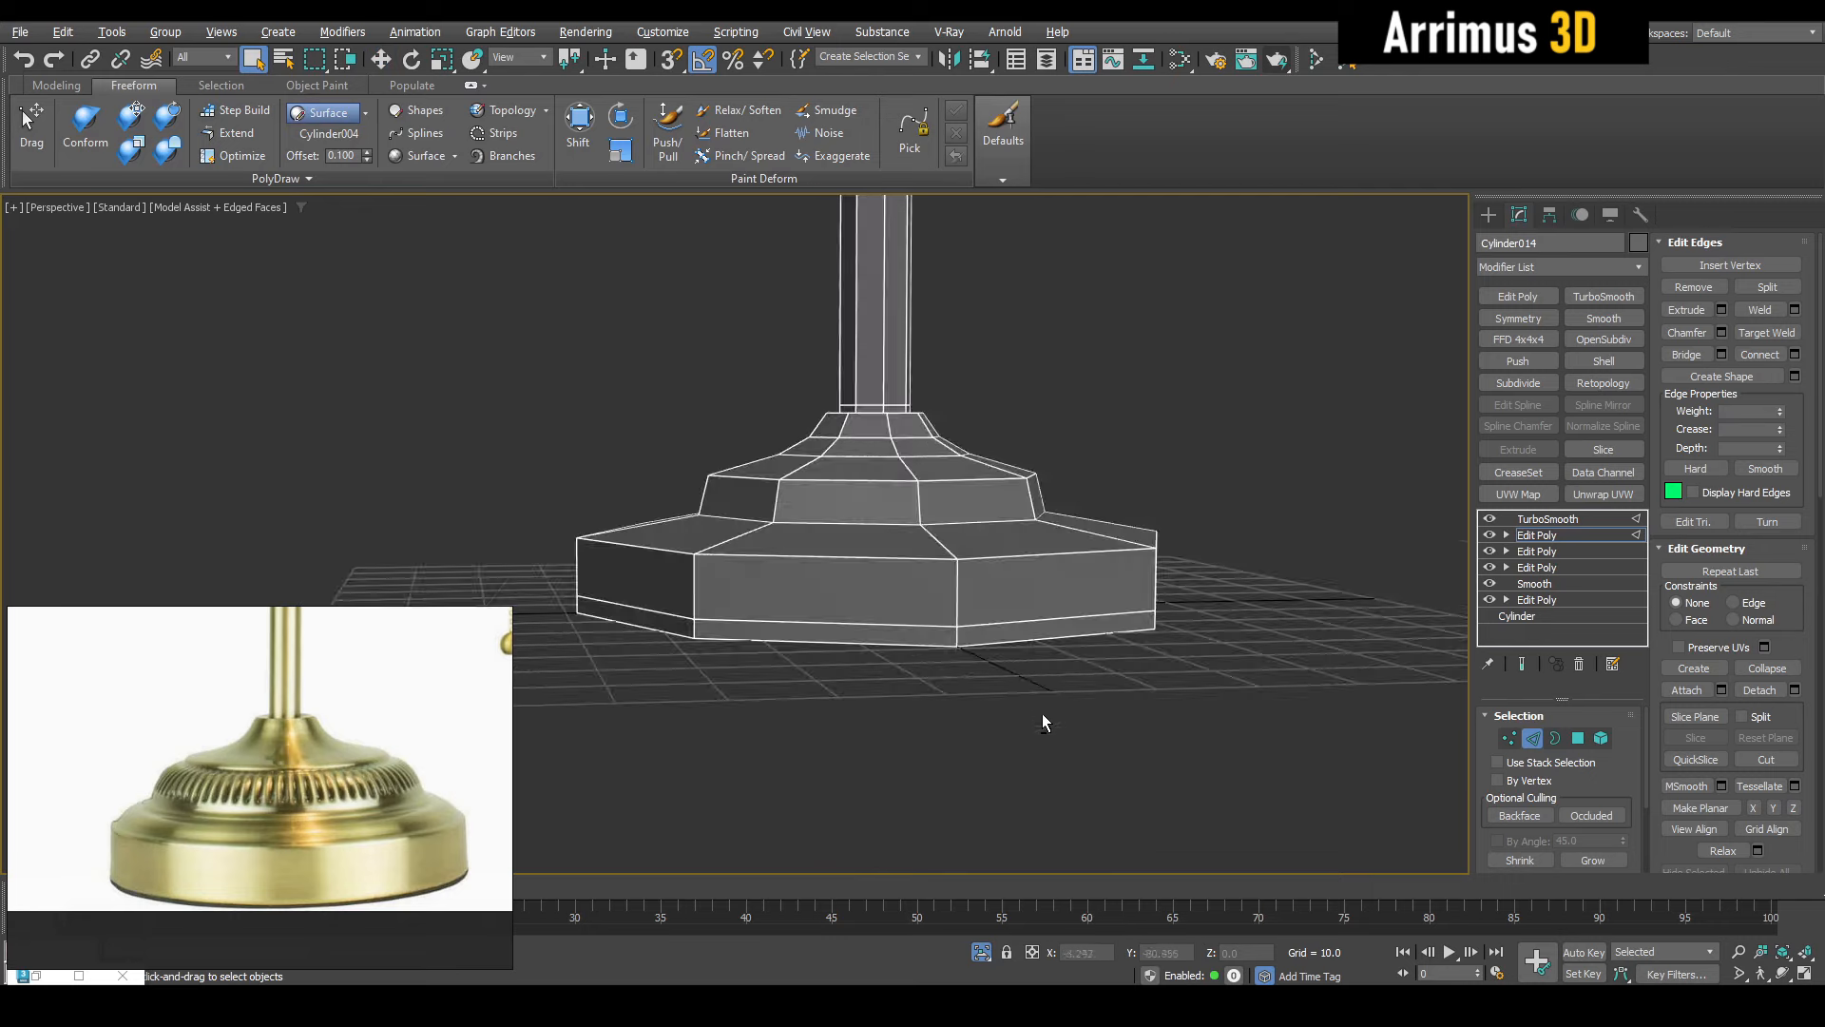
Insert a support edge loop near the rim of the base's middle tier and preview the smoothed shape
key("alt+s")
mouse_move(989, 611)
middle_mouse_down()
mouse_move(995, 683)
mouse_move(977, 623)
middle_mouse_up()
middle_click_drag(932, 532, 978, 602, "alt")
scroll(884, 566, "up", 4)
key("alt+s")
key("shift+alt+w")
left_click(871, 569)
key("w")
key("alt+s")
scroll(928, 574, "down", 6)
key("F4")
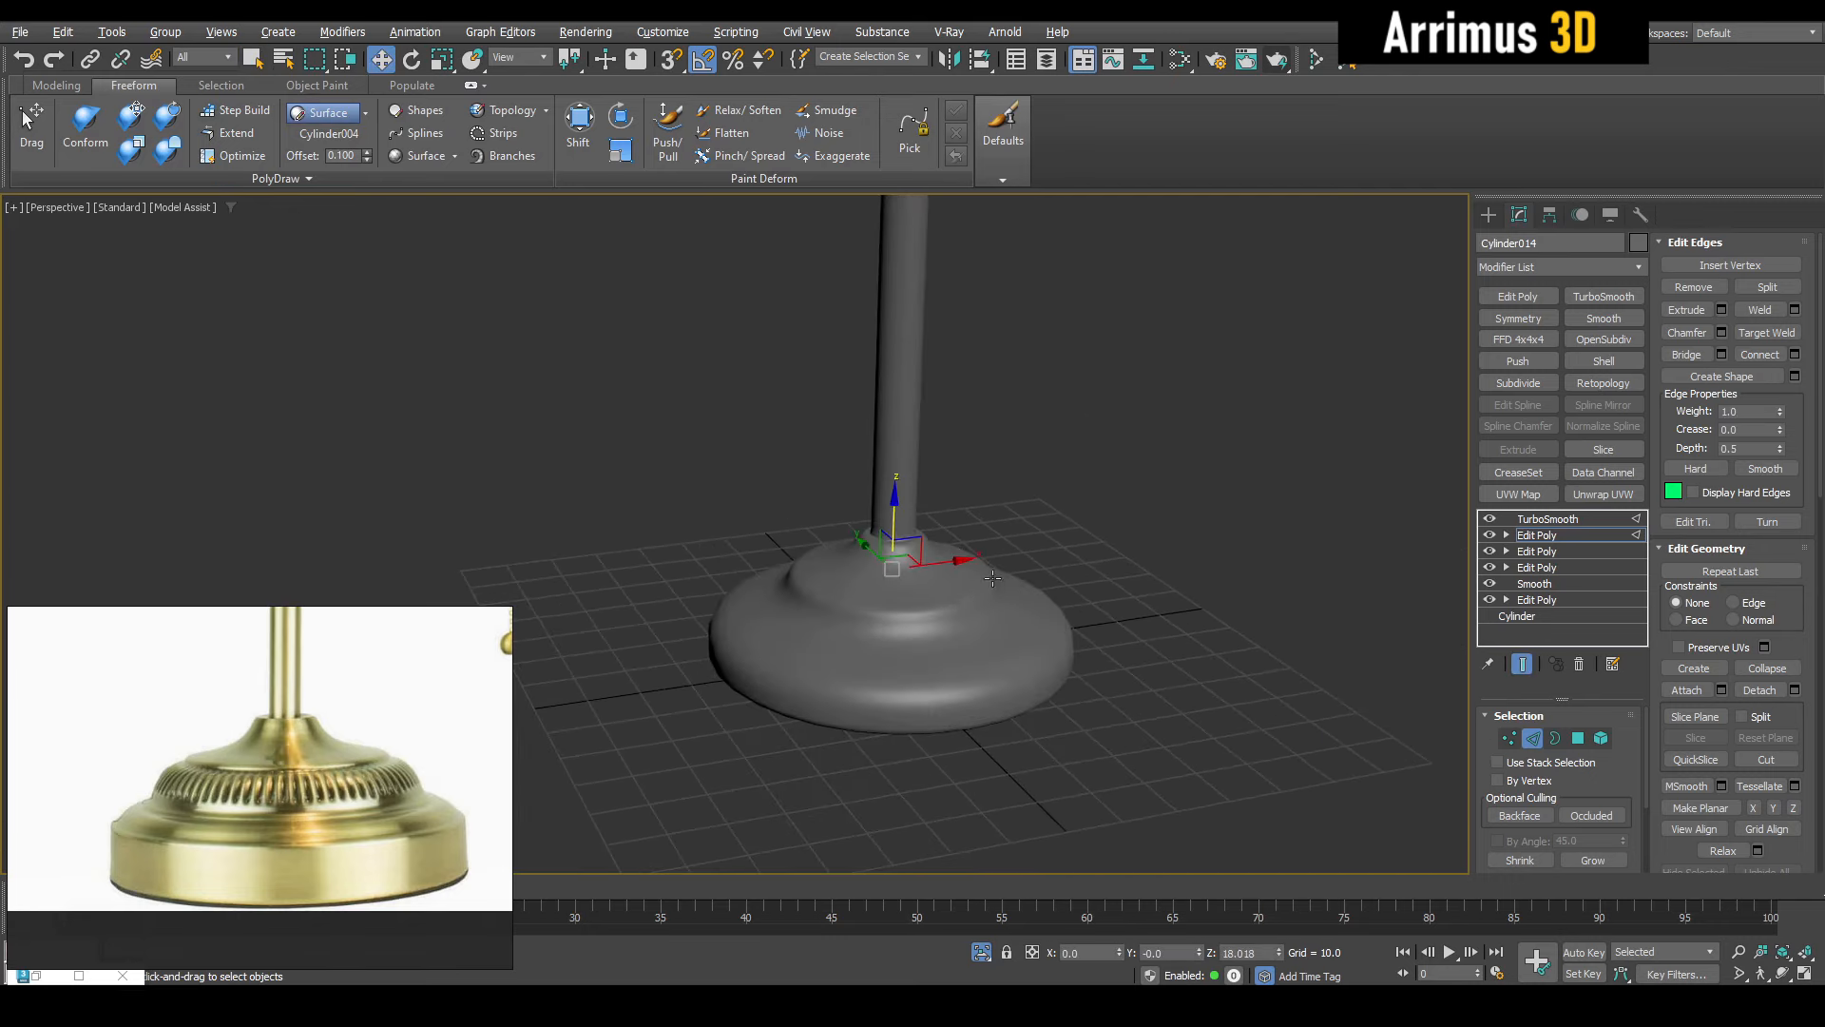
Compare the base's smoothed form with its low-poly cage around the middle tier
key("q")
key("alt+s")
key("F4")
scroll(953, 618, "up", 4)
key("w")
key("alt+s")
key("F4")
scroll(945, 659, "down", 6)
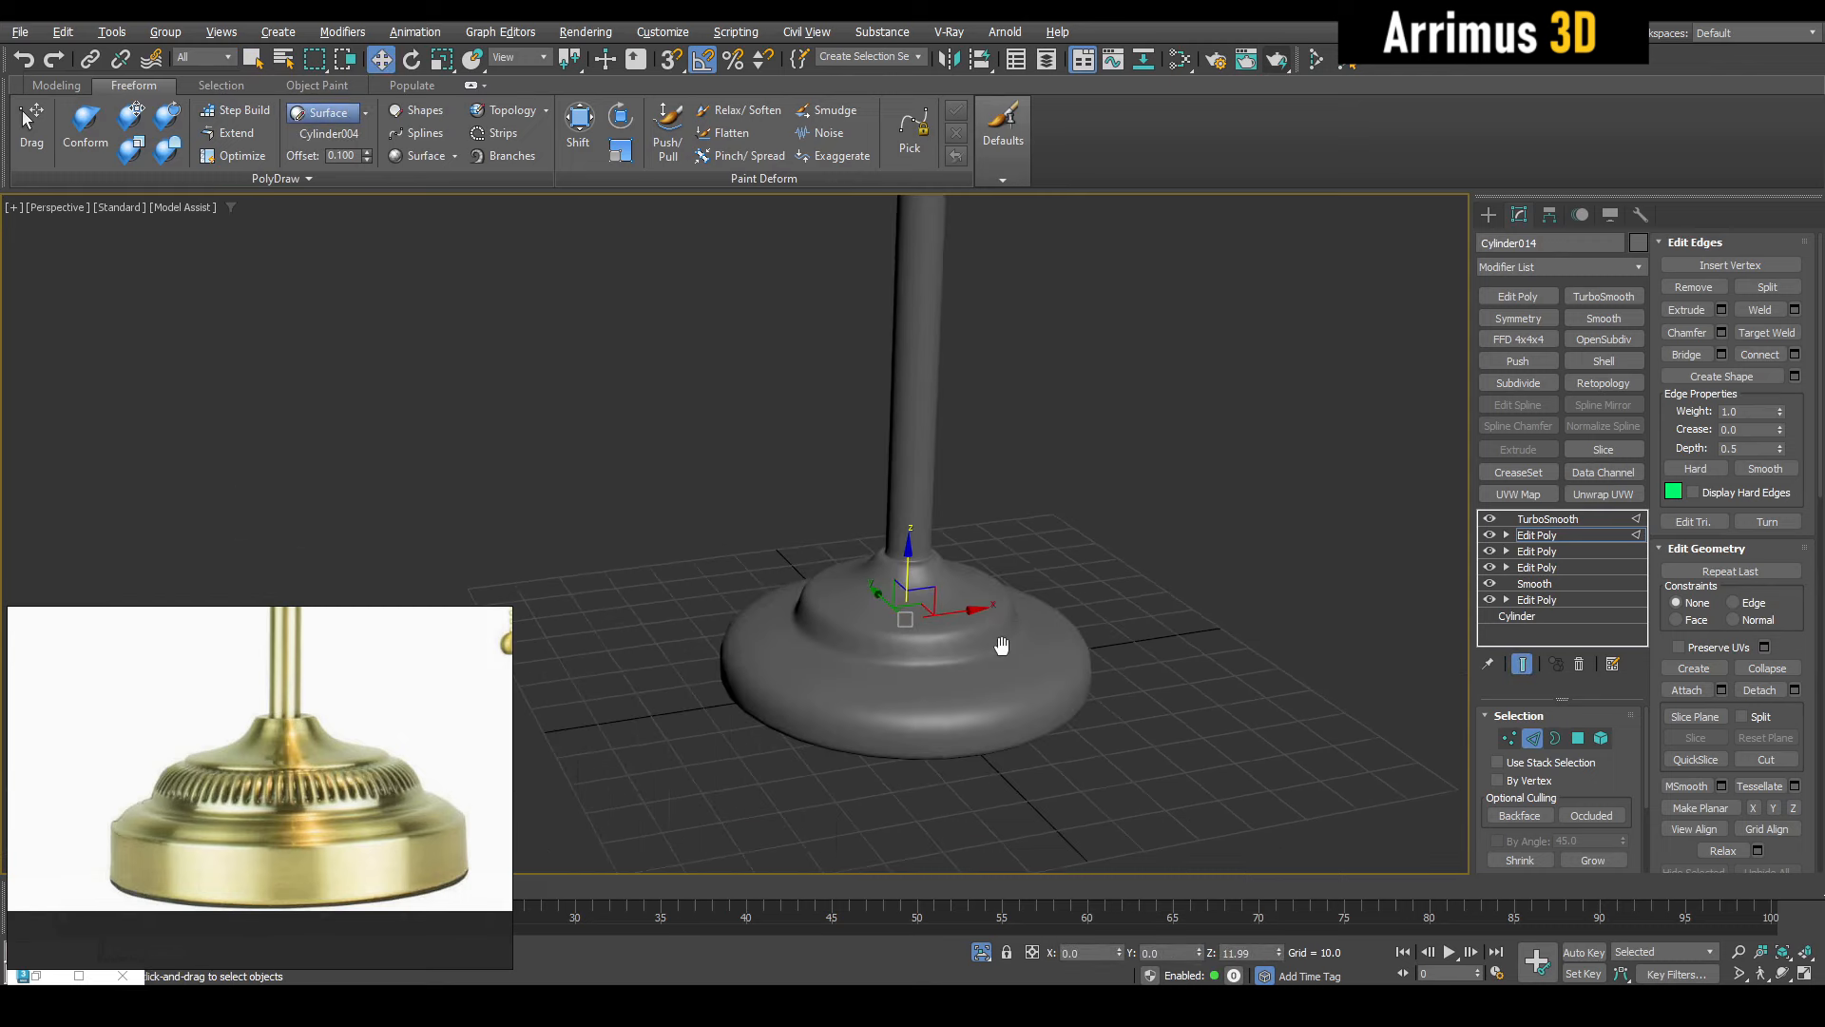
middle_click_drag(1030, 604, 1074, 569, "alt")
left_click(1074, 566)
key("alt+s")
key("F4")
scroll(969, 676, "up", 6)
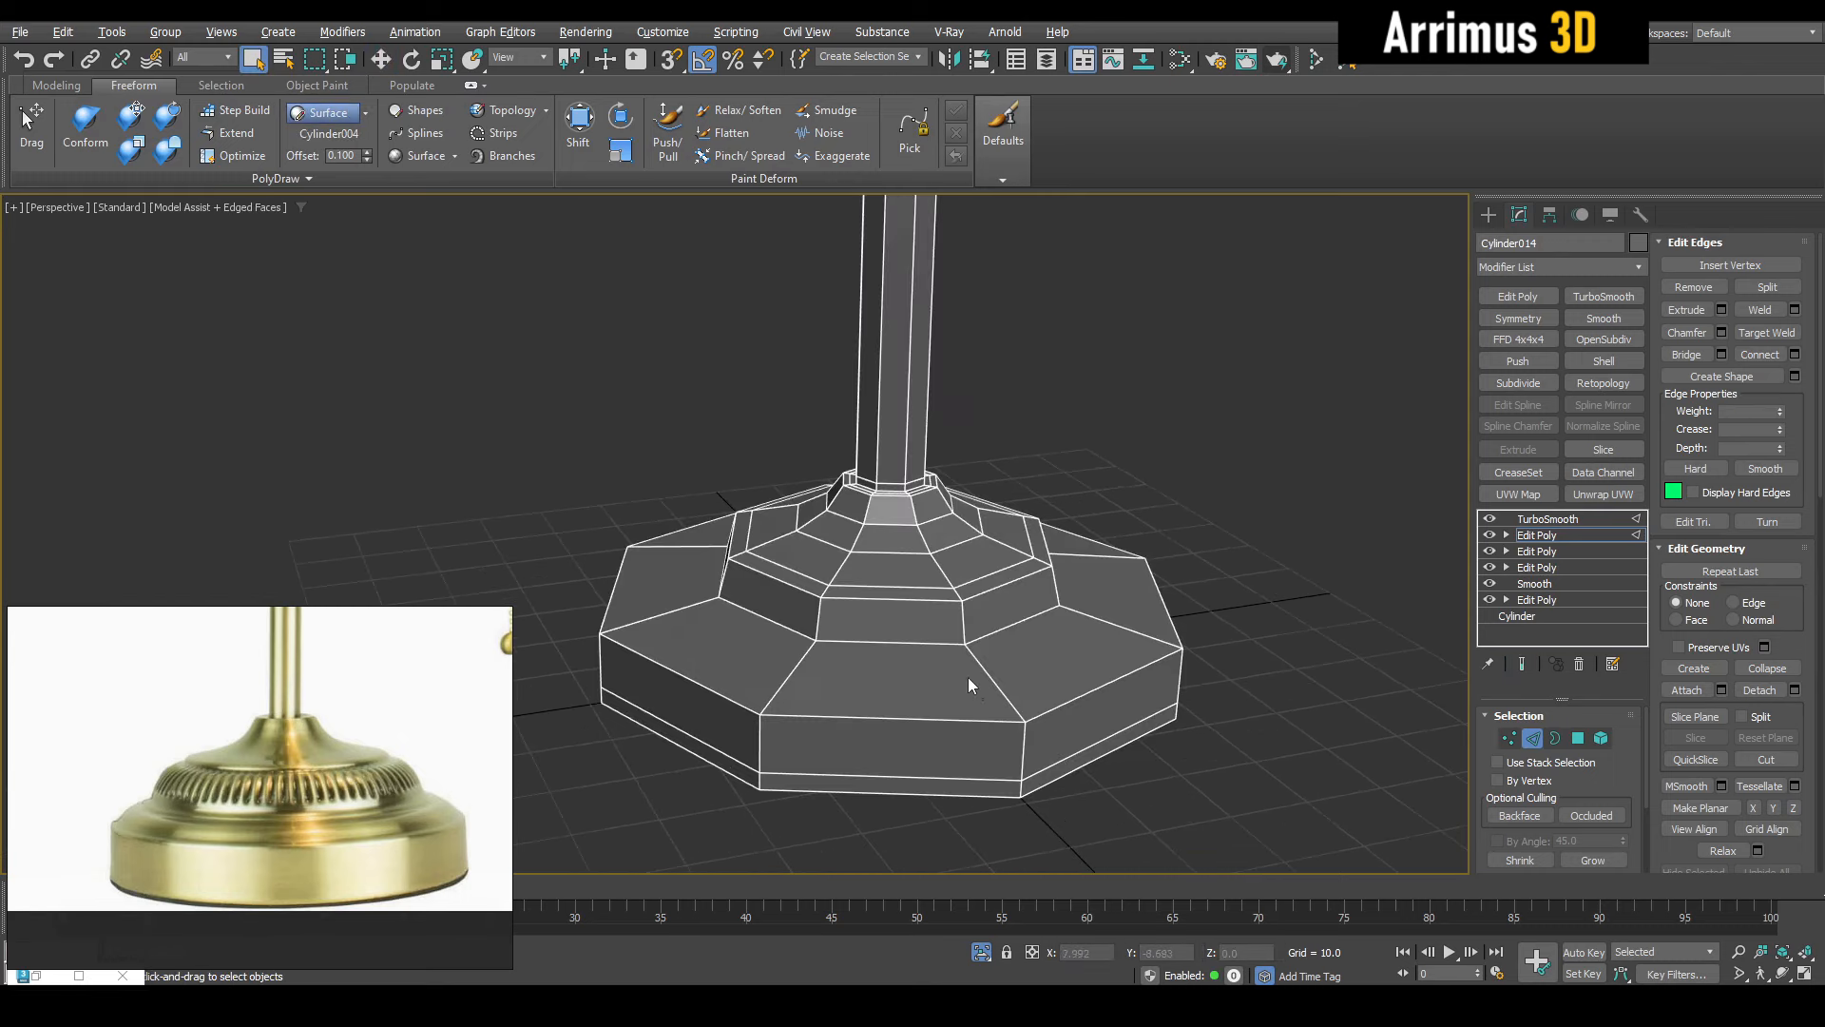
Add an edge loop outside the middle tier's foot, then connect the edges between and shift the new loop vertically
key("shift+alt+w")
left_click(966, 637)
key("w")
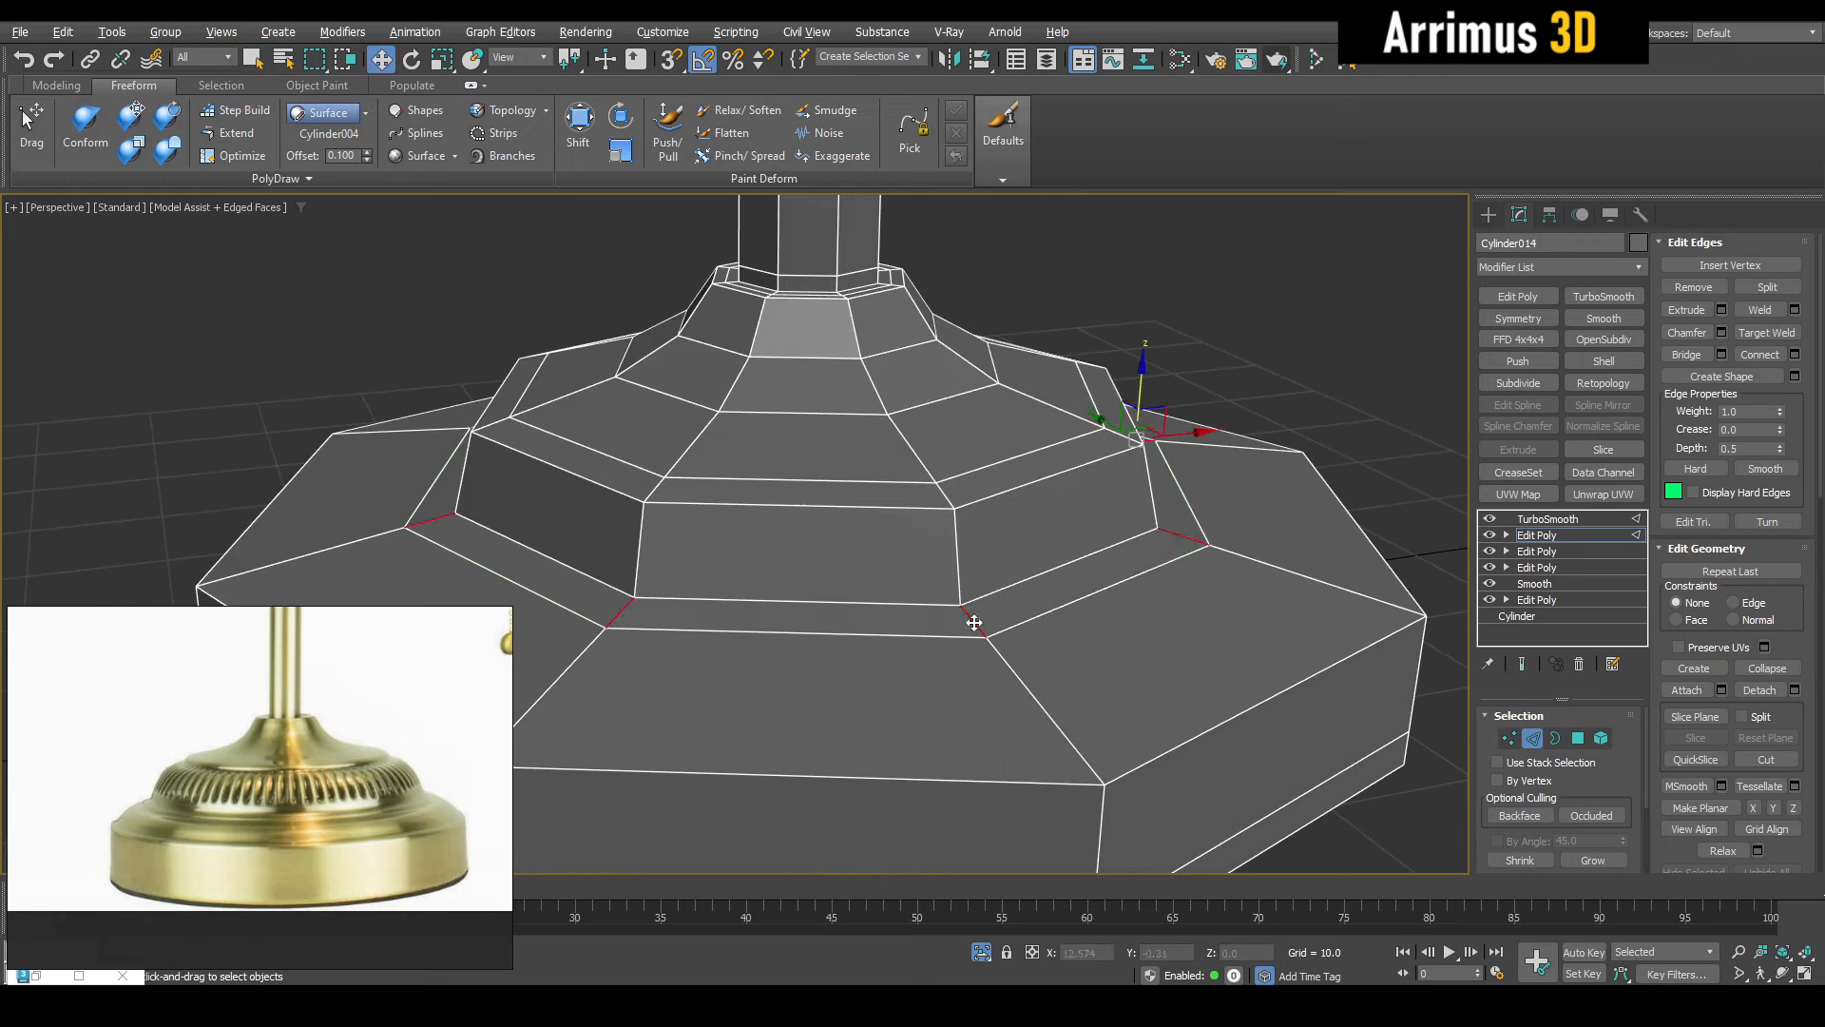
key("ctrl+shift+e")
left_click(936, 572)
left_click_drag(799, 427, 786, 412)
key("alt+s")
key("F4")
key("alt+s")
key("F4")
Insert a support edge loop low on the middle tier's side wall and preview the smoothed base
middle_click_drag(953, 487, 960, 533, "alt")
scroll(960, 533, "up", 4)
key("shift+alt+w")
left_click(966, 649)
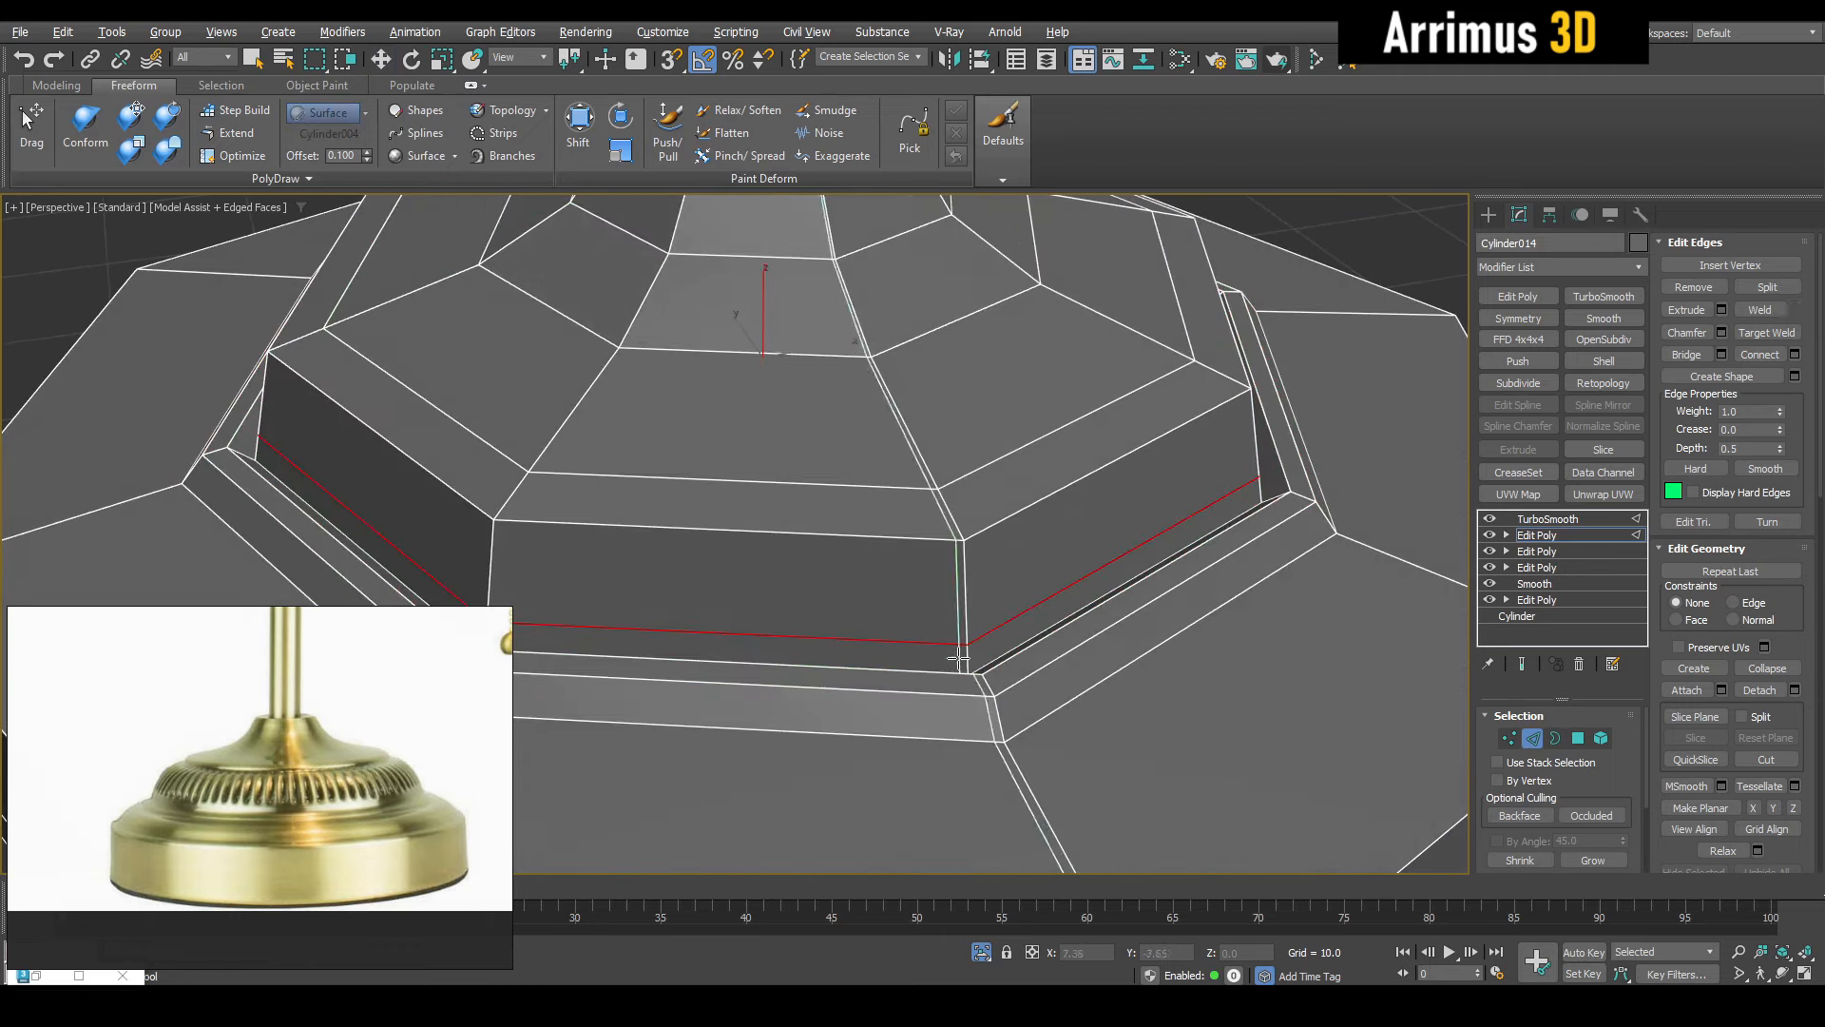
key("w")
key("alt+s")
key("F4")
scroll(991, 642, "down", 6)
Insert an edge loop on the base's upper surface outside the middle tier's ring and check the smoothed result
key("q")
left_click(1120, 609)
key("alt+s")
key("F4")
scroll(998, 671, "up", 4)
scroll(992, 671, "down", 8)
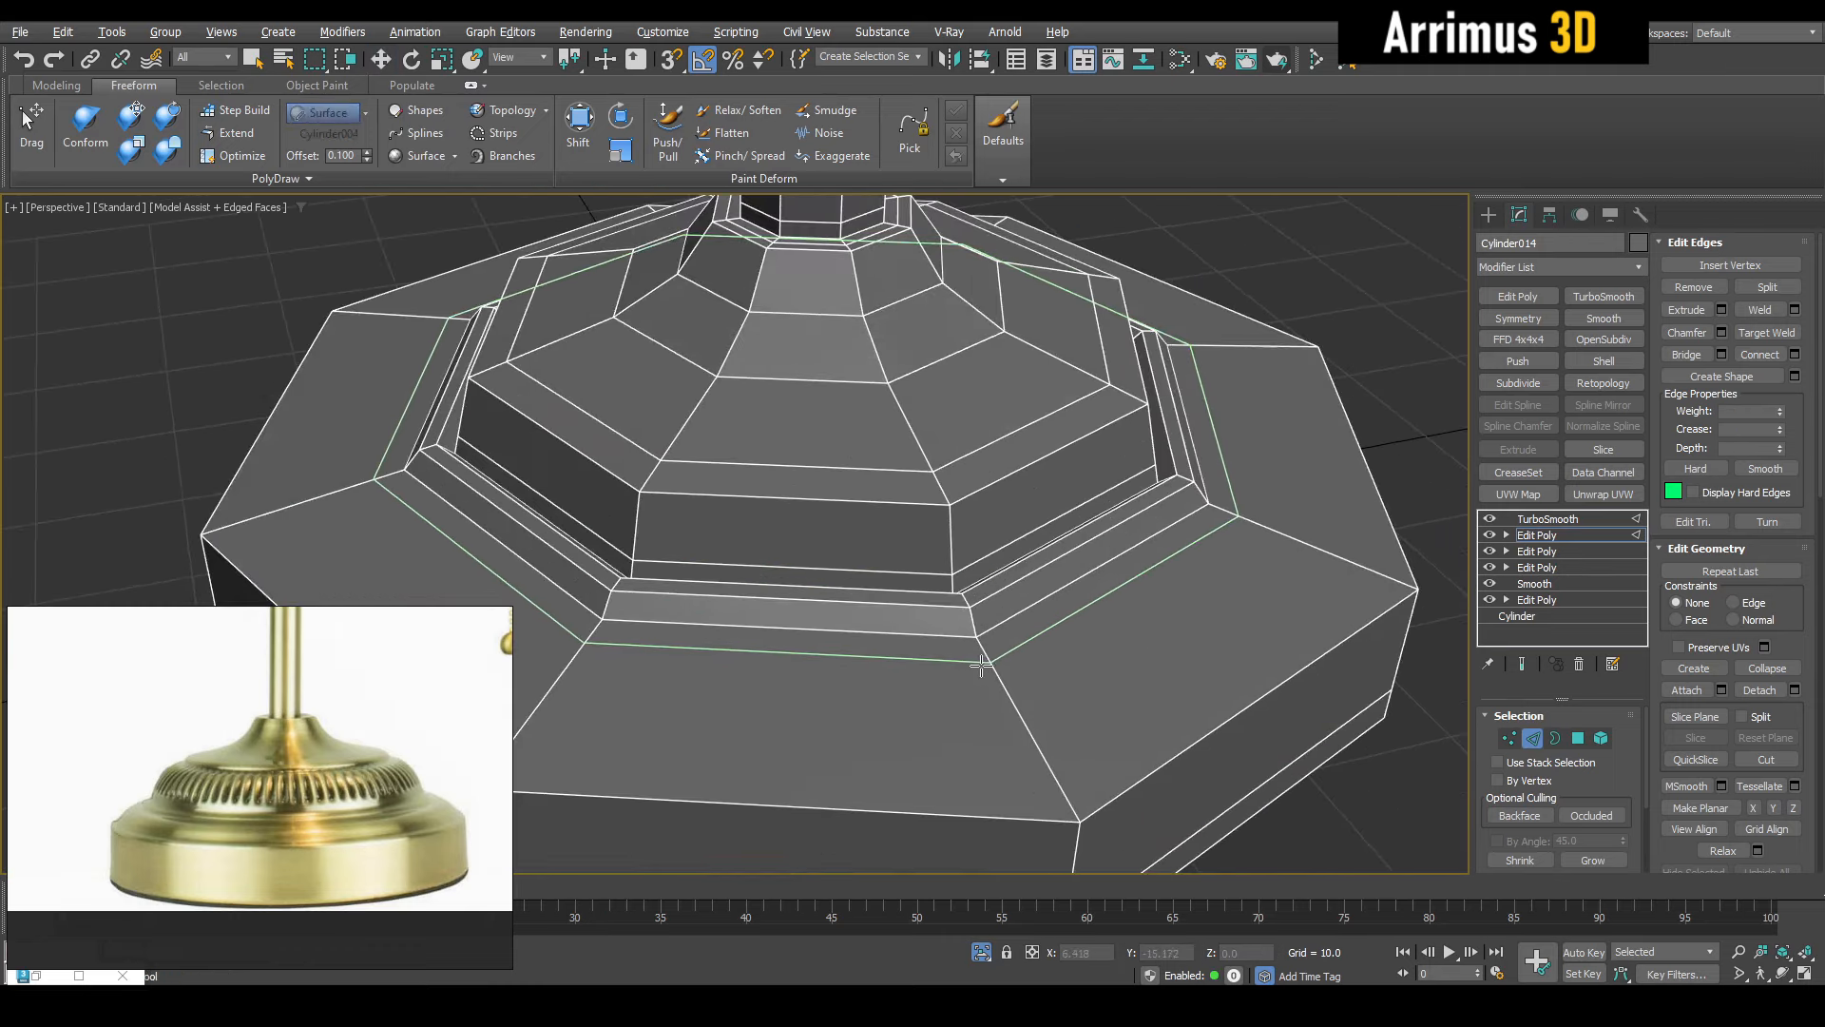
key("alt+s")
key("F4")
scroll(998, 613, "up", 4)
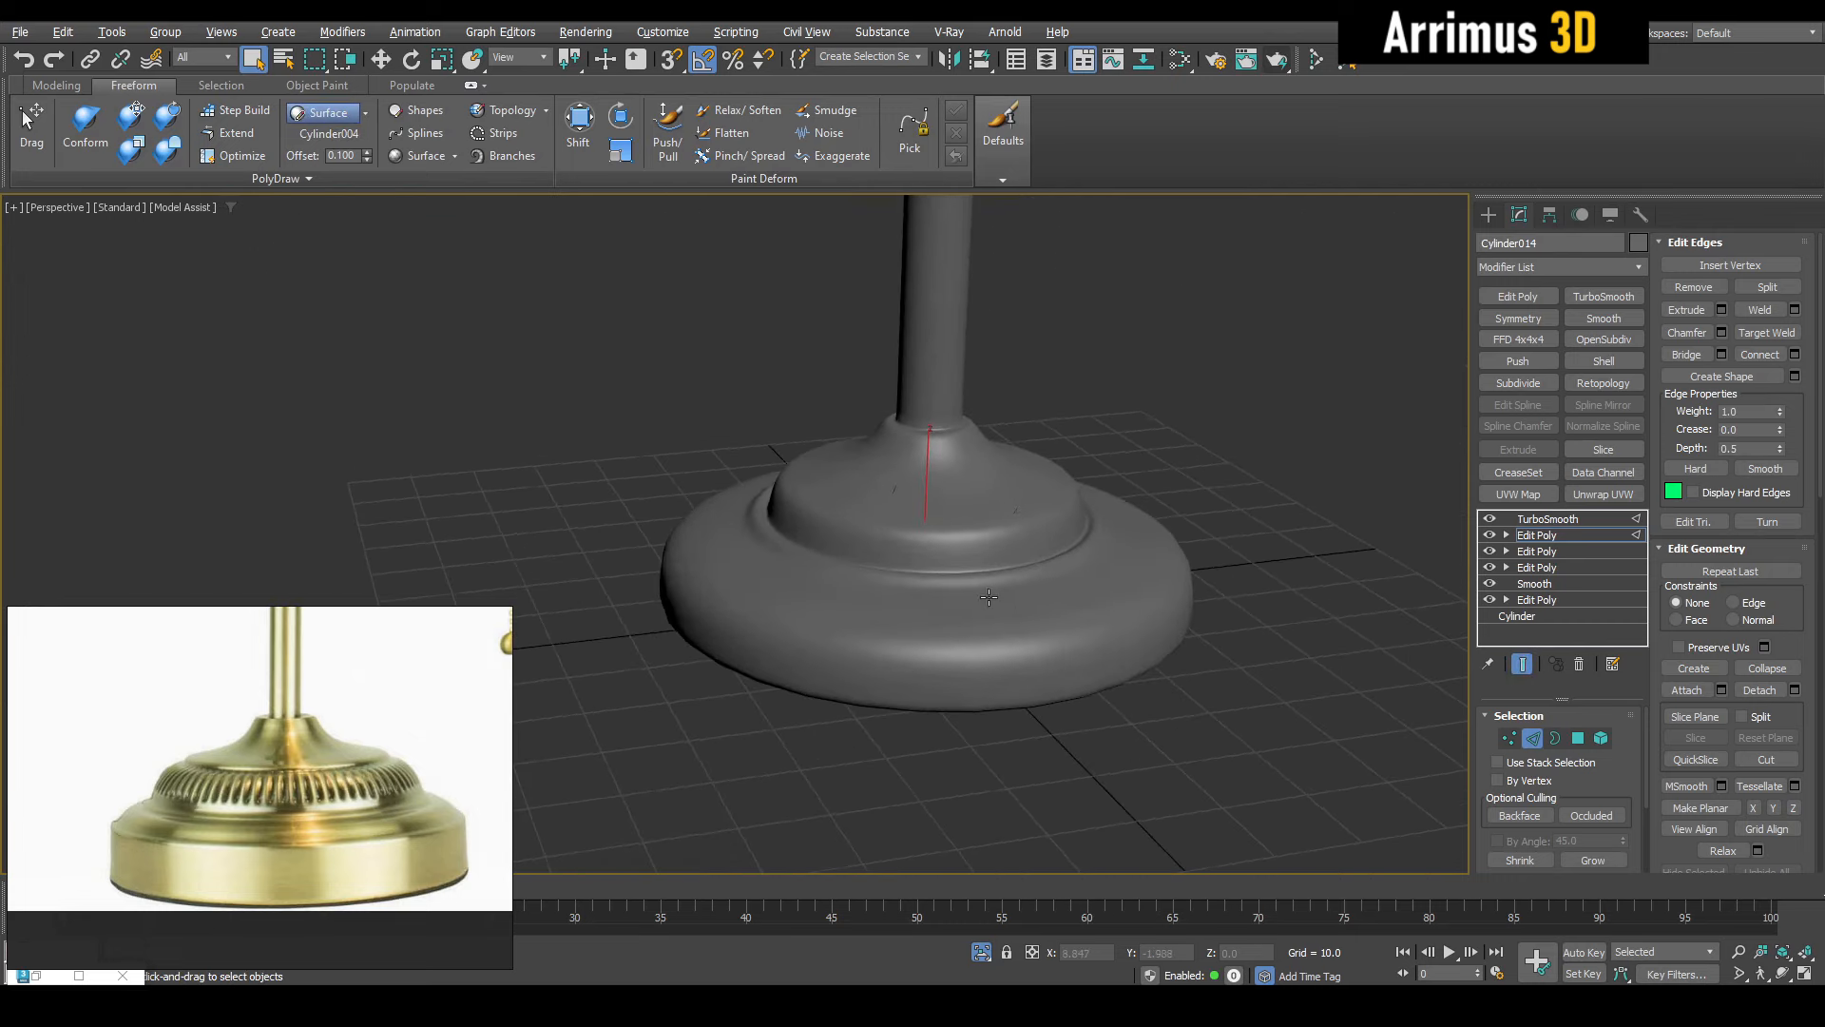
Chamfer the base's outer top edge loop into a rounded rim and preview the whole smoothed lamp
key("alt+s")
key("F4")
double_click(1117, 643)
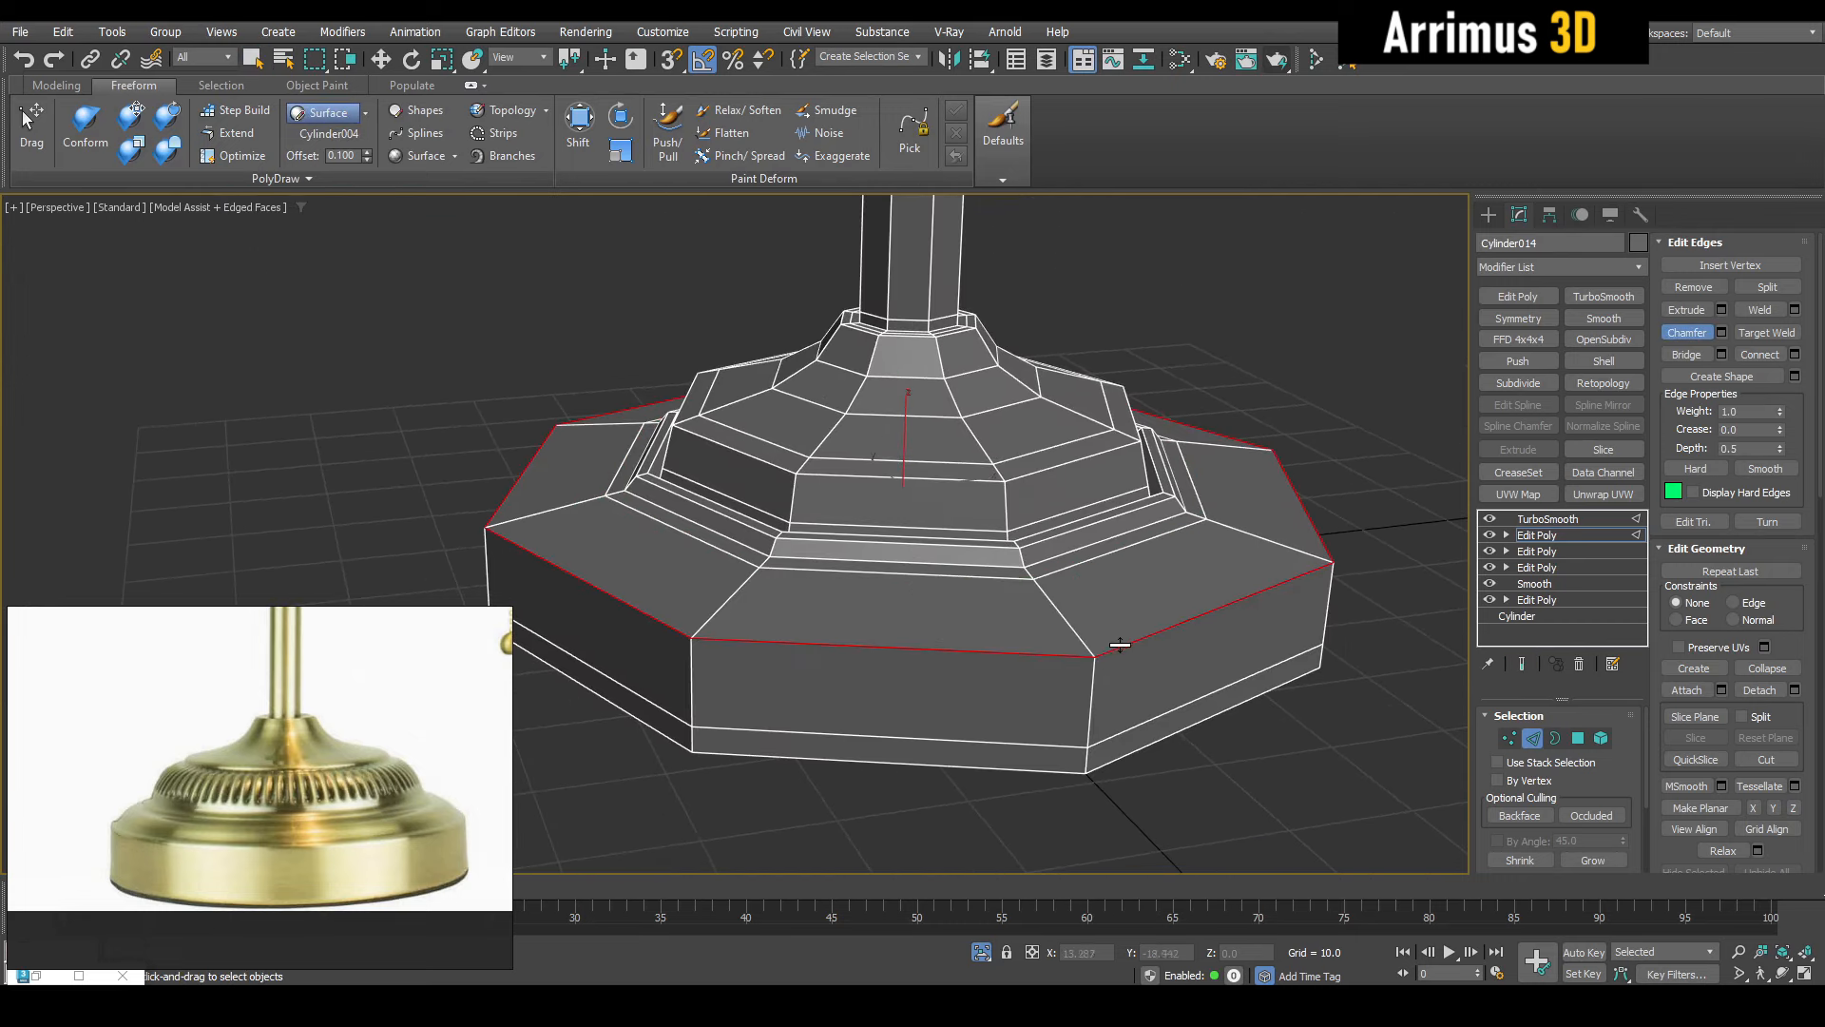
left_click_drag(1120, 644, 1034, 625)
left_click(1089, 622)
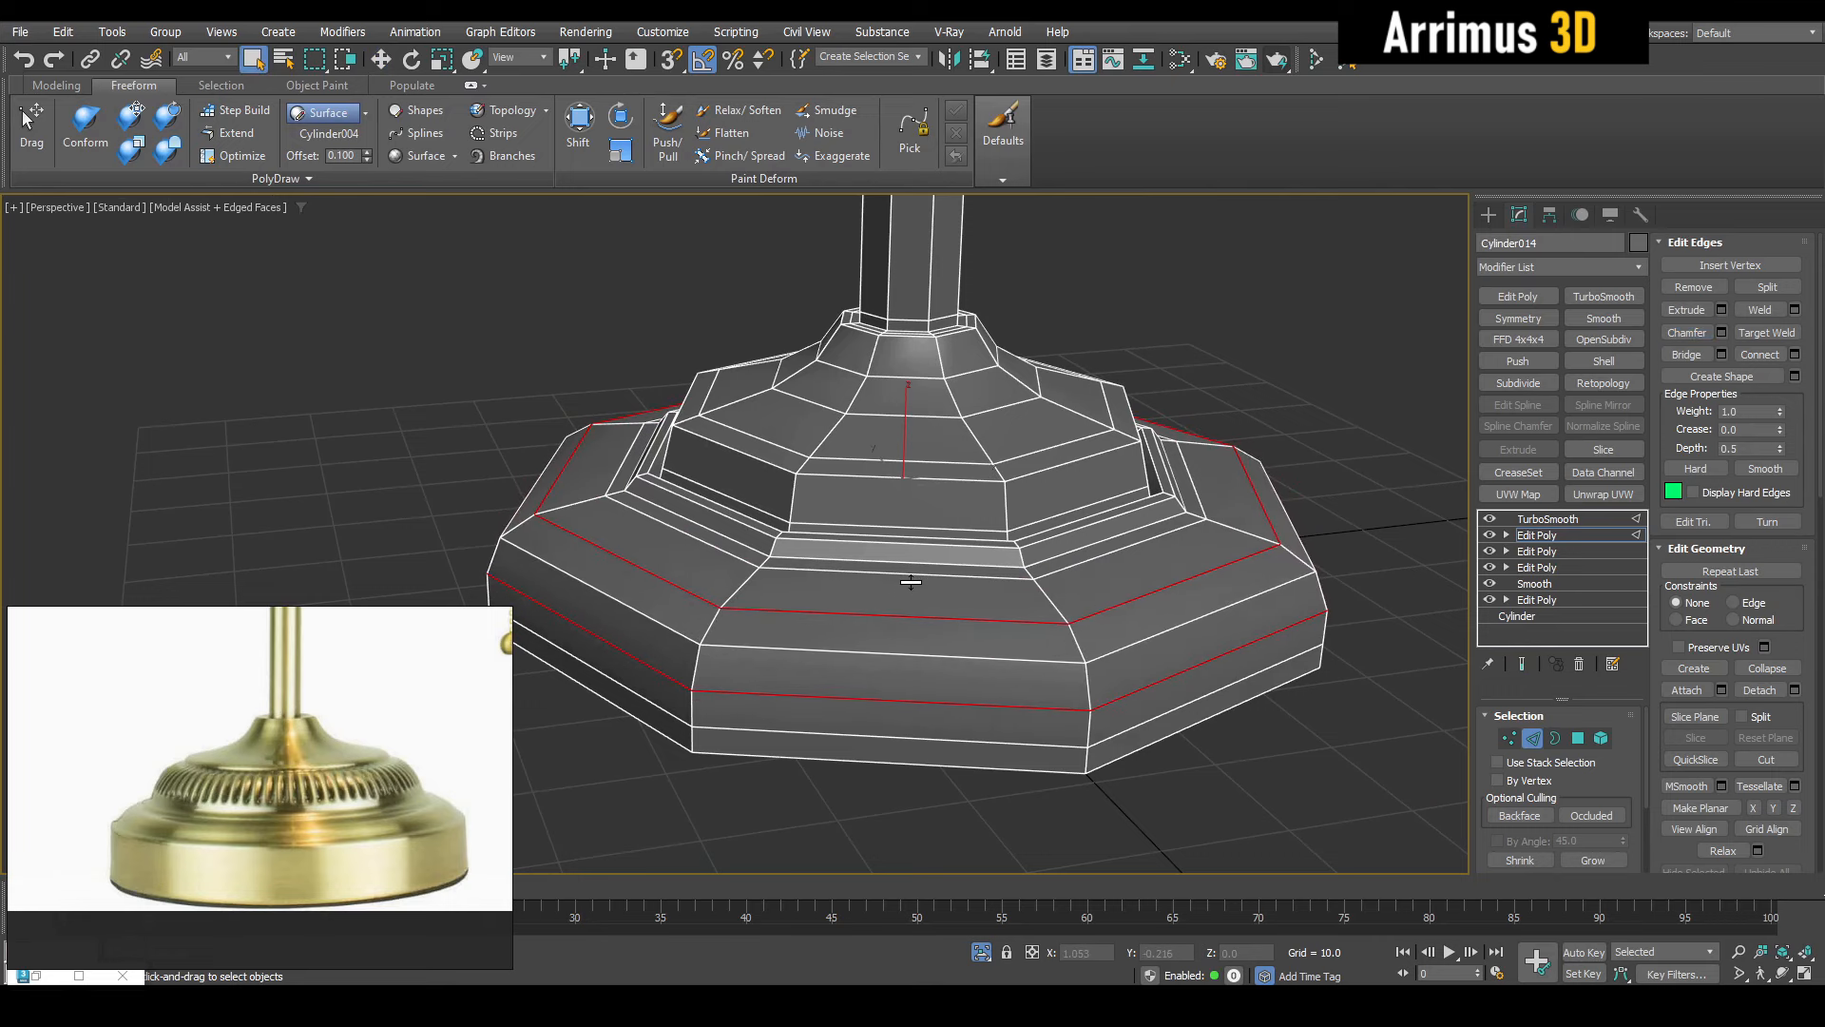
key("F4")
scroll(911, 582, "down", 8)
key("2")
middle_click_drag(972, 563, 971, 576)
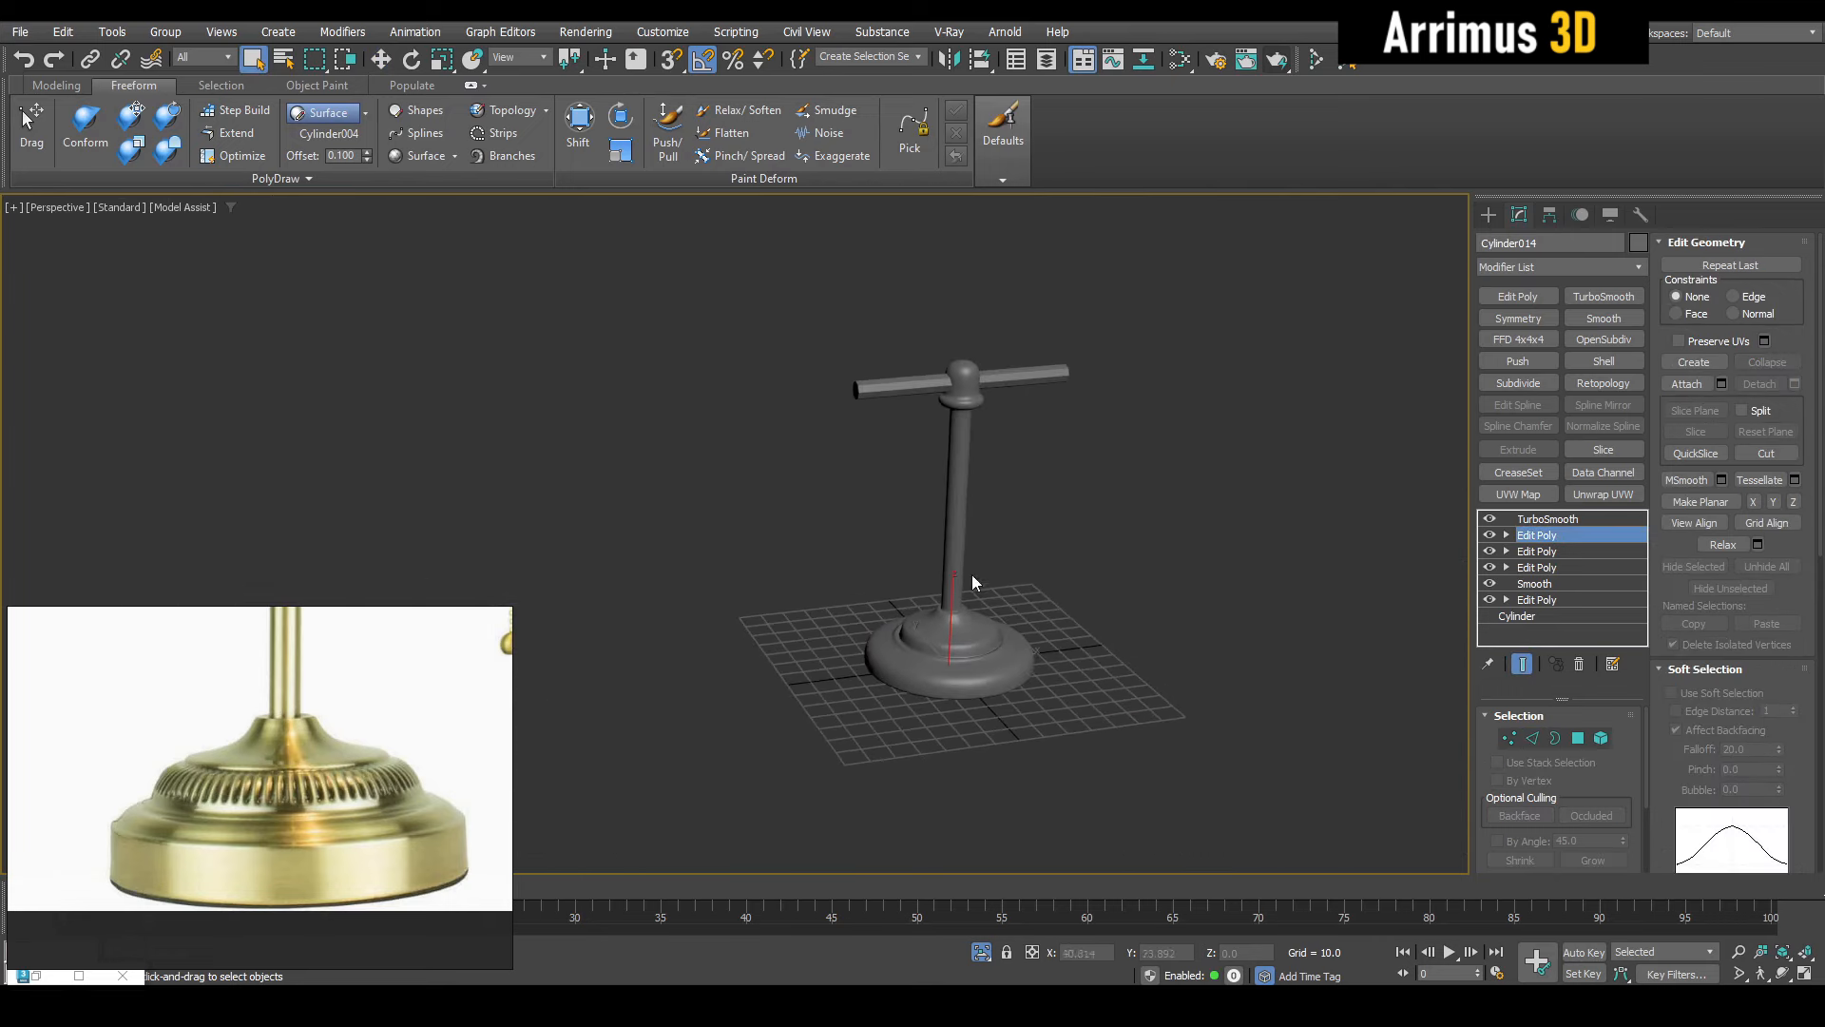
Compare the horizontal bar and stem with the reference photo of the curved-stem lamp
middle_click_drag(909, 432, 922, 542)
scroll(922, 542, "up", 5)
key("F4")
left_click(903, 458)
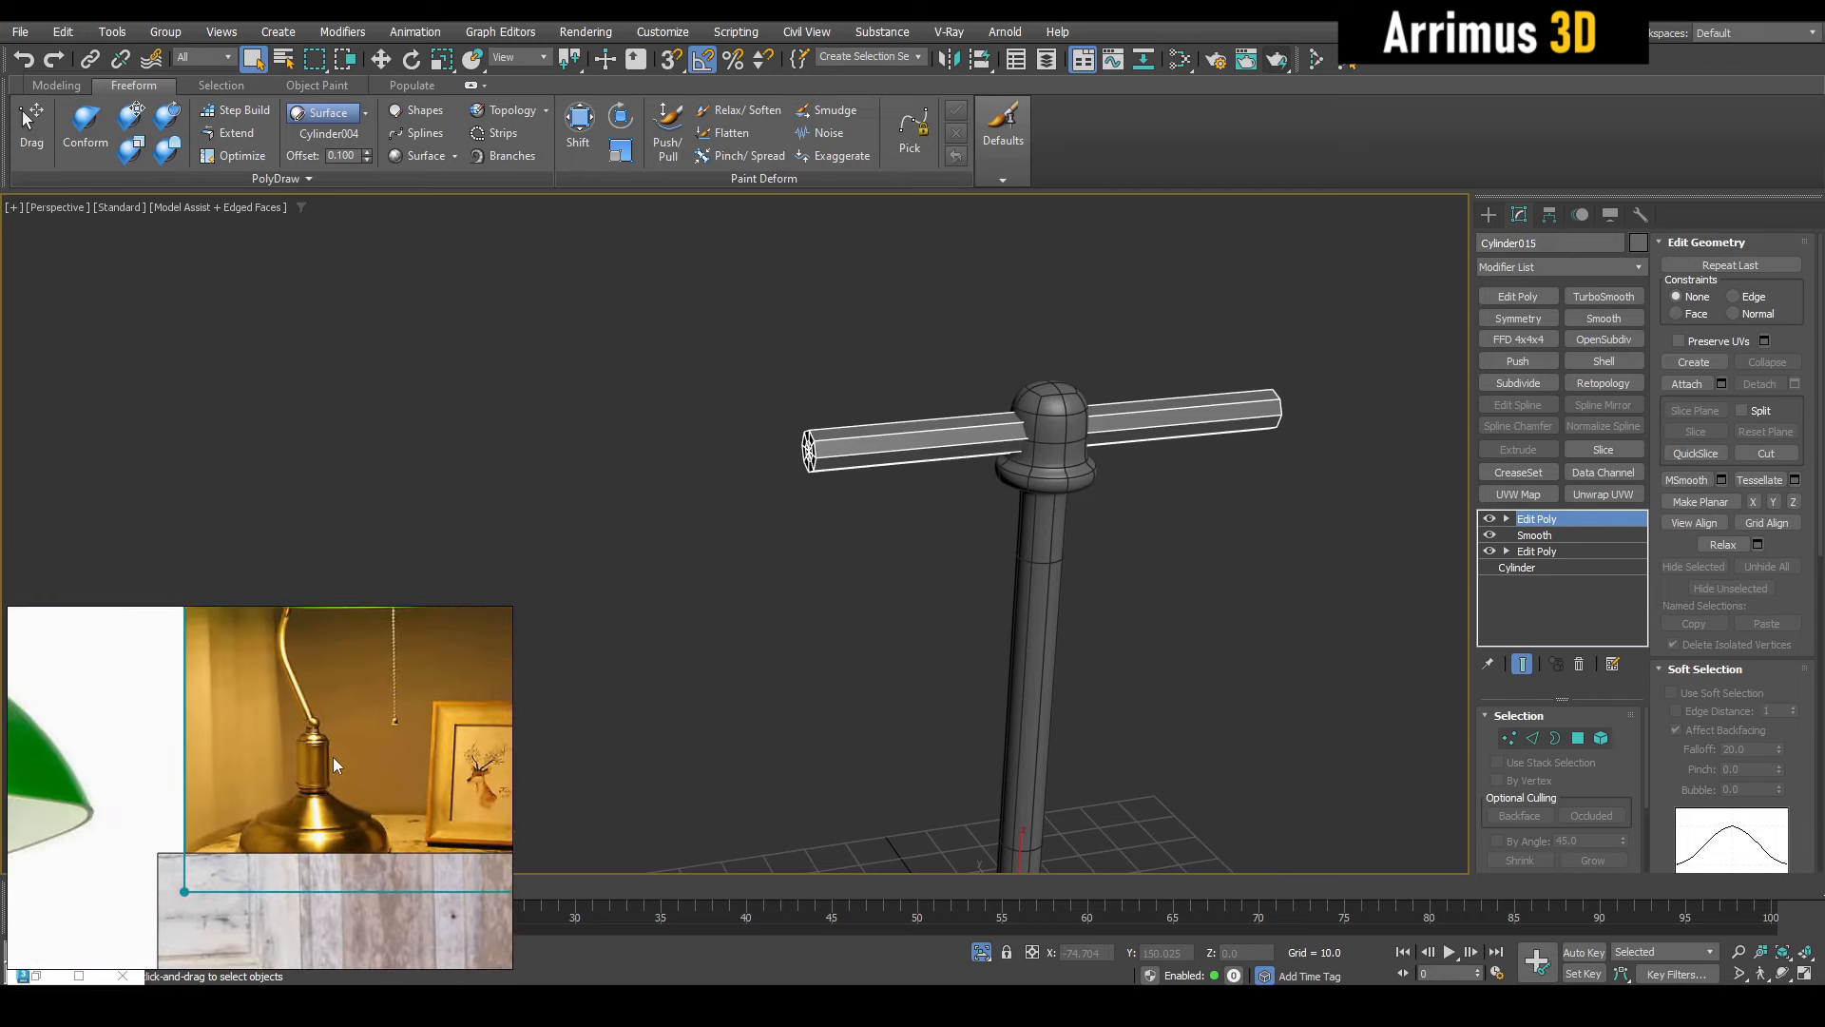
scroll(1038, 573, "down", 3)
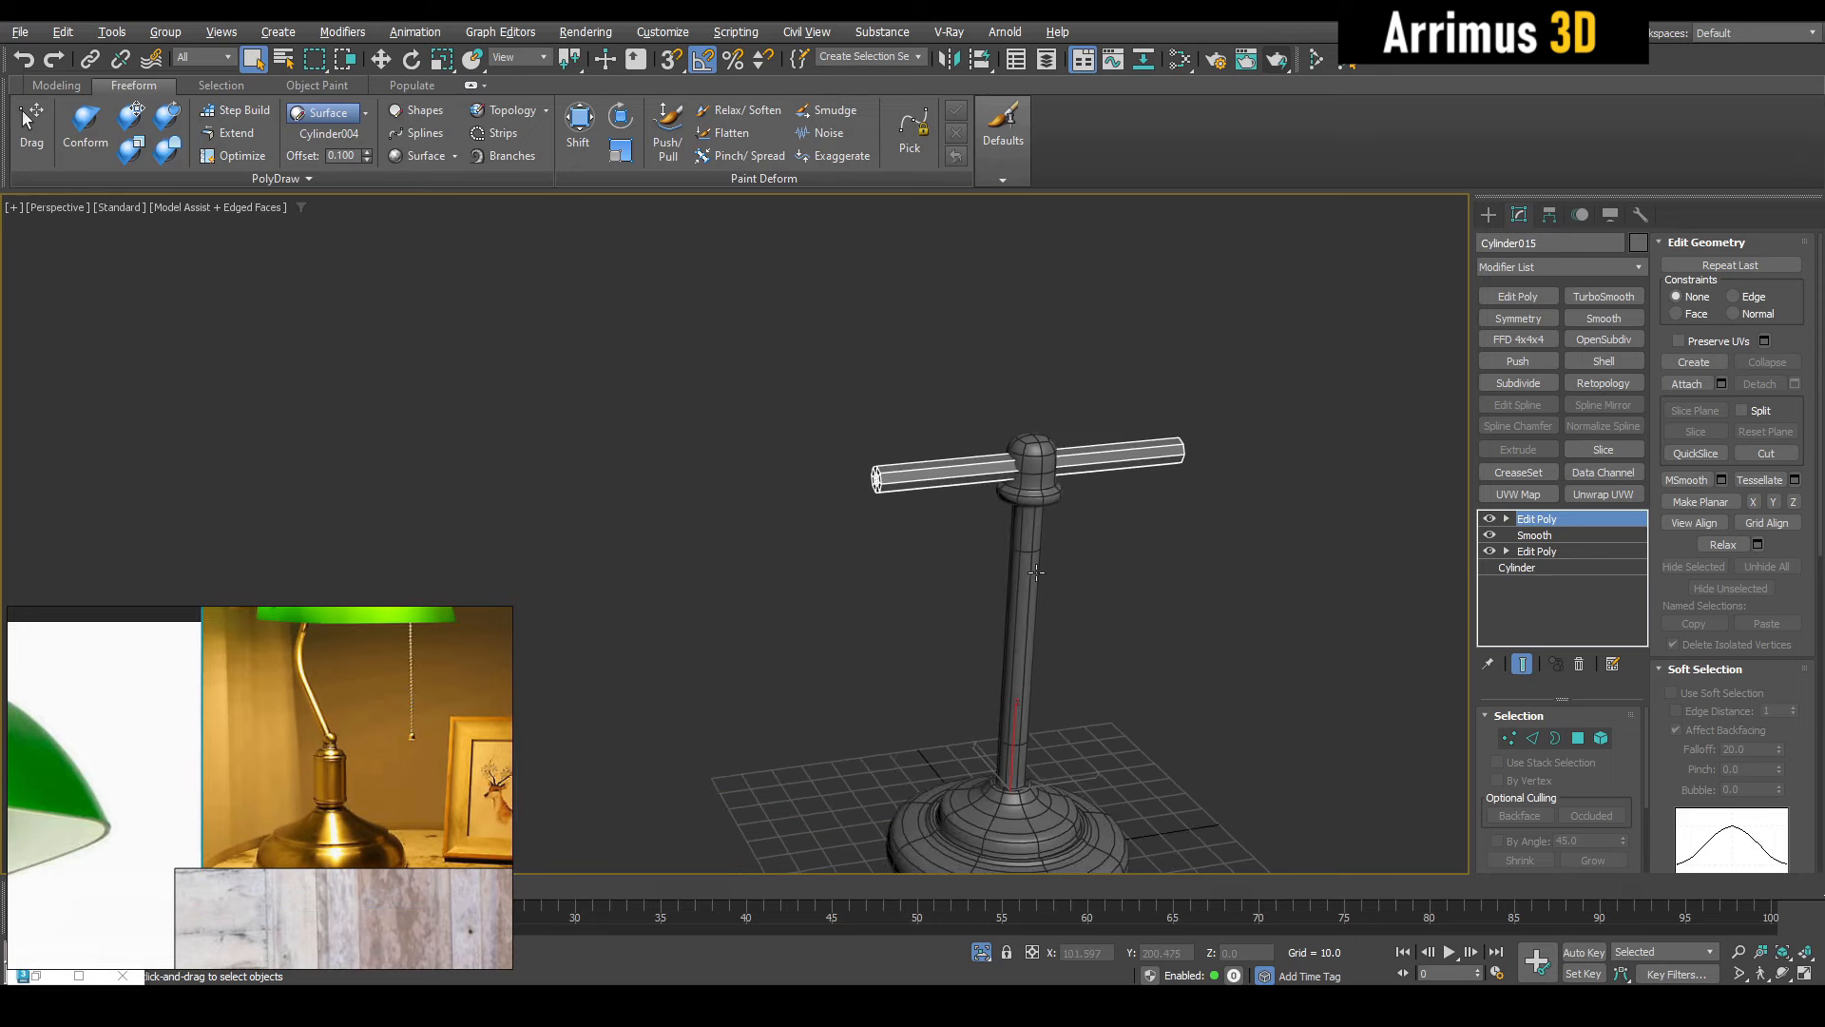
middle_click_drag(1036, 572, 1047, 497, "alt")
Reselect the lamp stand and insert edge loops across its stem in an Edit Poly below TurboSmooth
left_click(1025, 553)
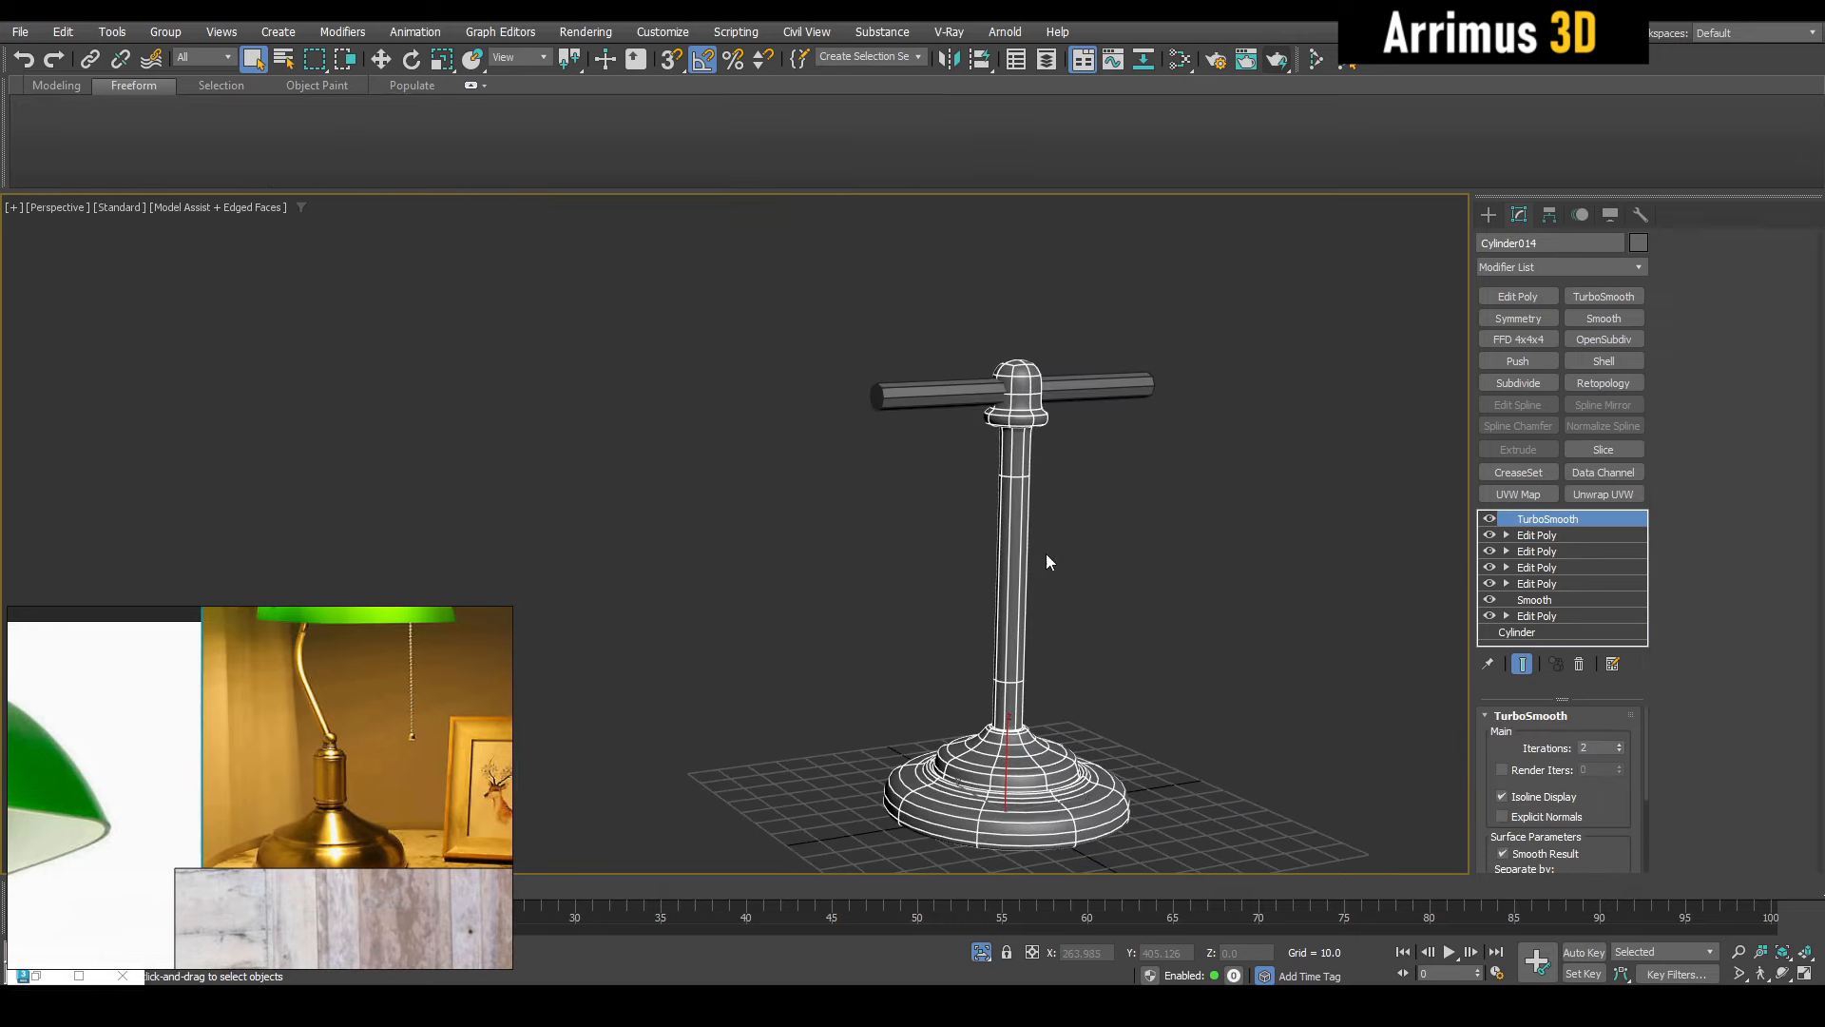
left_click(1524, 536)
key("1")
scroll(1022, 605, "up", 3)
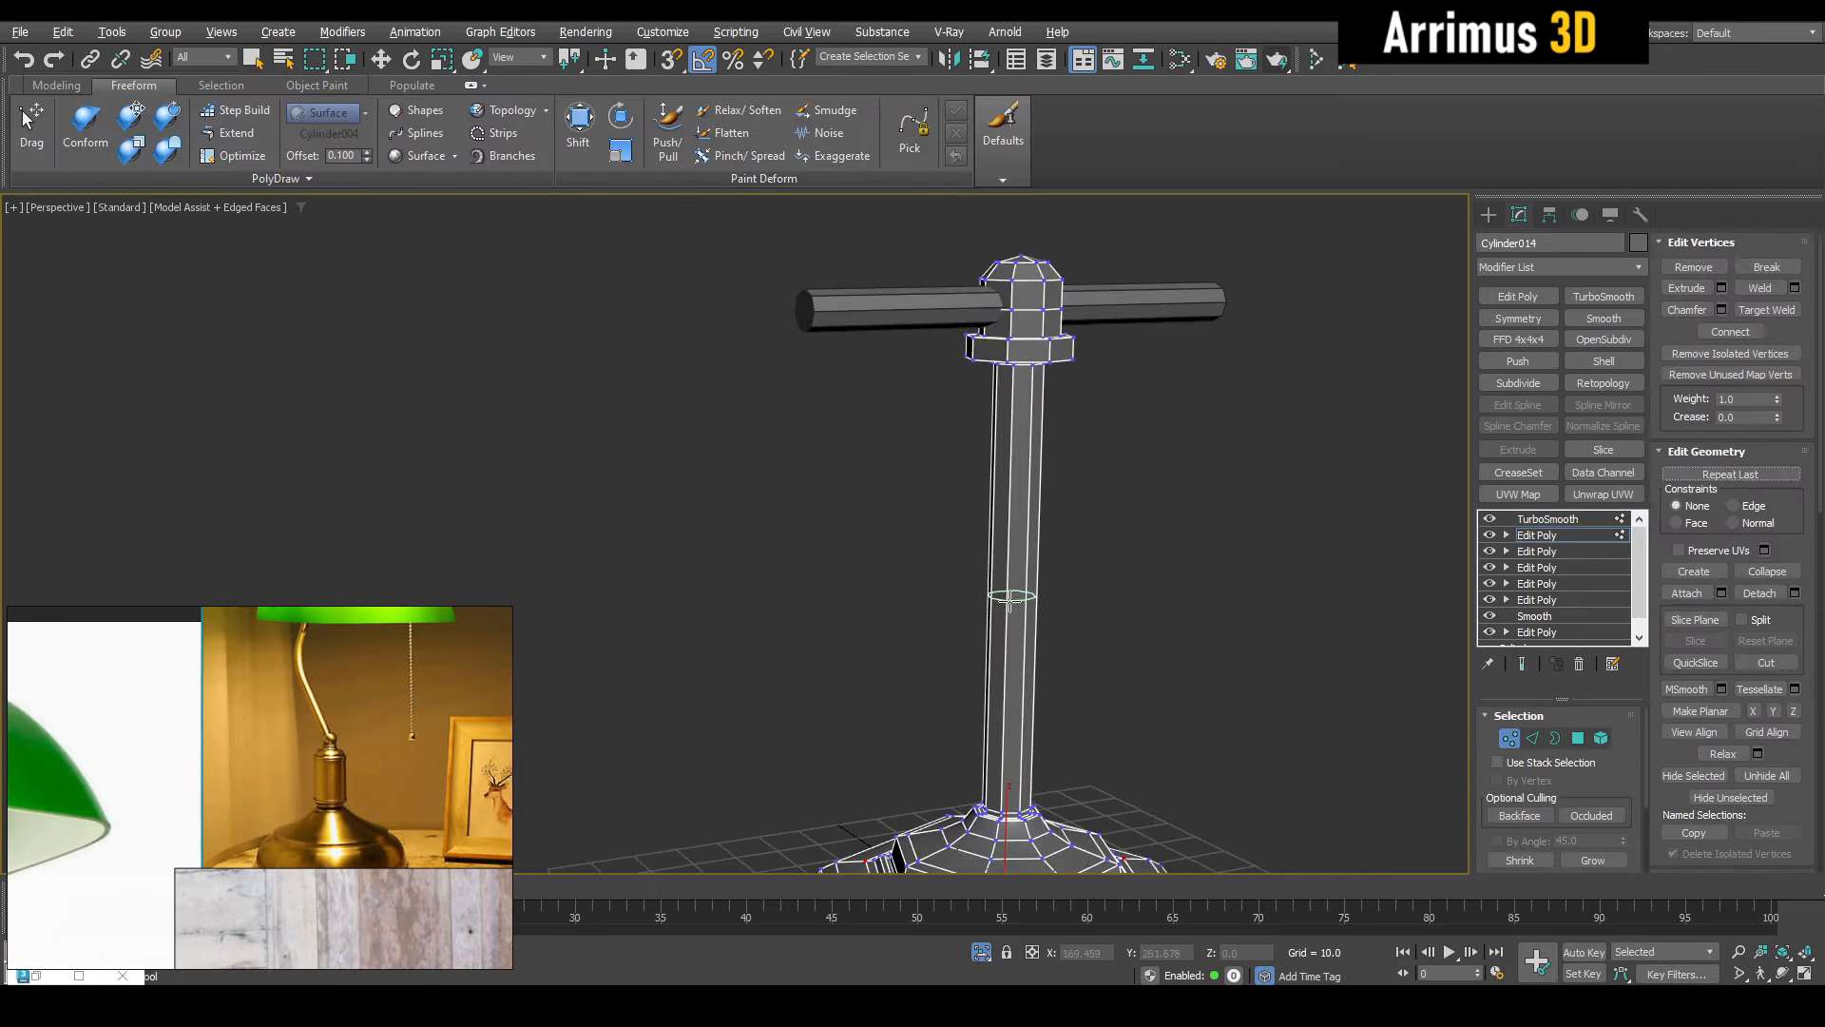
key("2")
key("w")
left_click(1005, 482)
Select the lamp head with the upper stem vertices and shift them backward so the stem's middle section slants
left_click_drag(924, 257, 1093, 496)
middle_click_drag(1048, 490, 1074, 551)
left_click_drag(938, 372, 857, 352)
middle_click_drag(857, 352, 886, 316, "alt")
key("e")
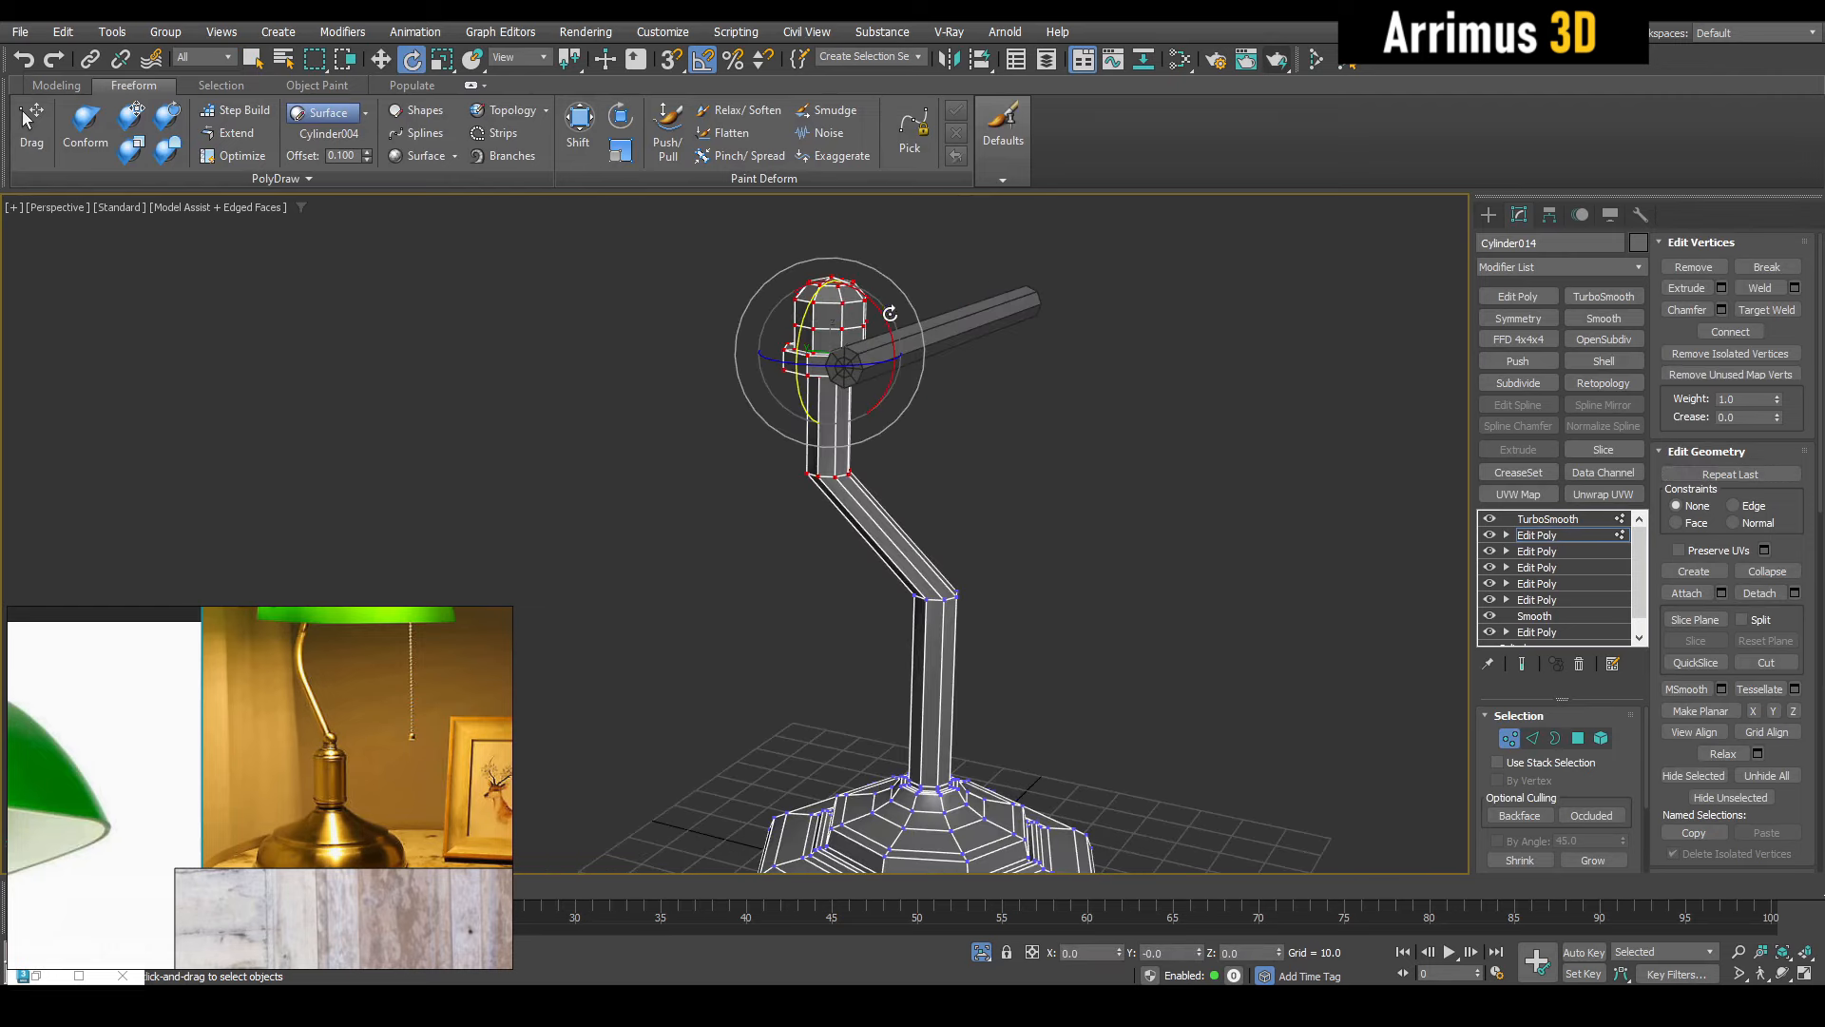
Tilt the lamp head and upper stem section forward and reposition them above the slanted section
left_click_drag(884, 313, 913, 341)
key("a")
key("w")
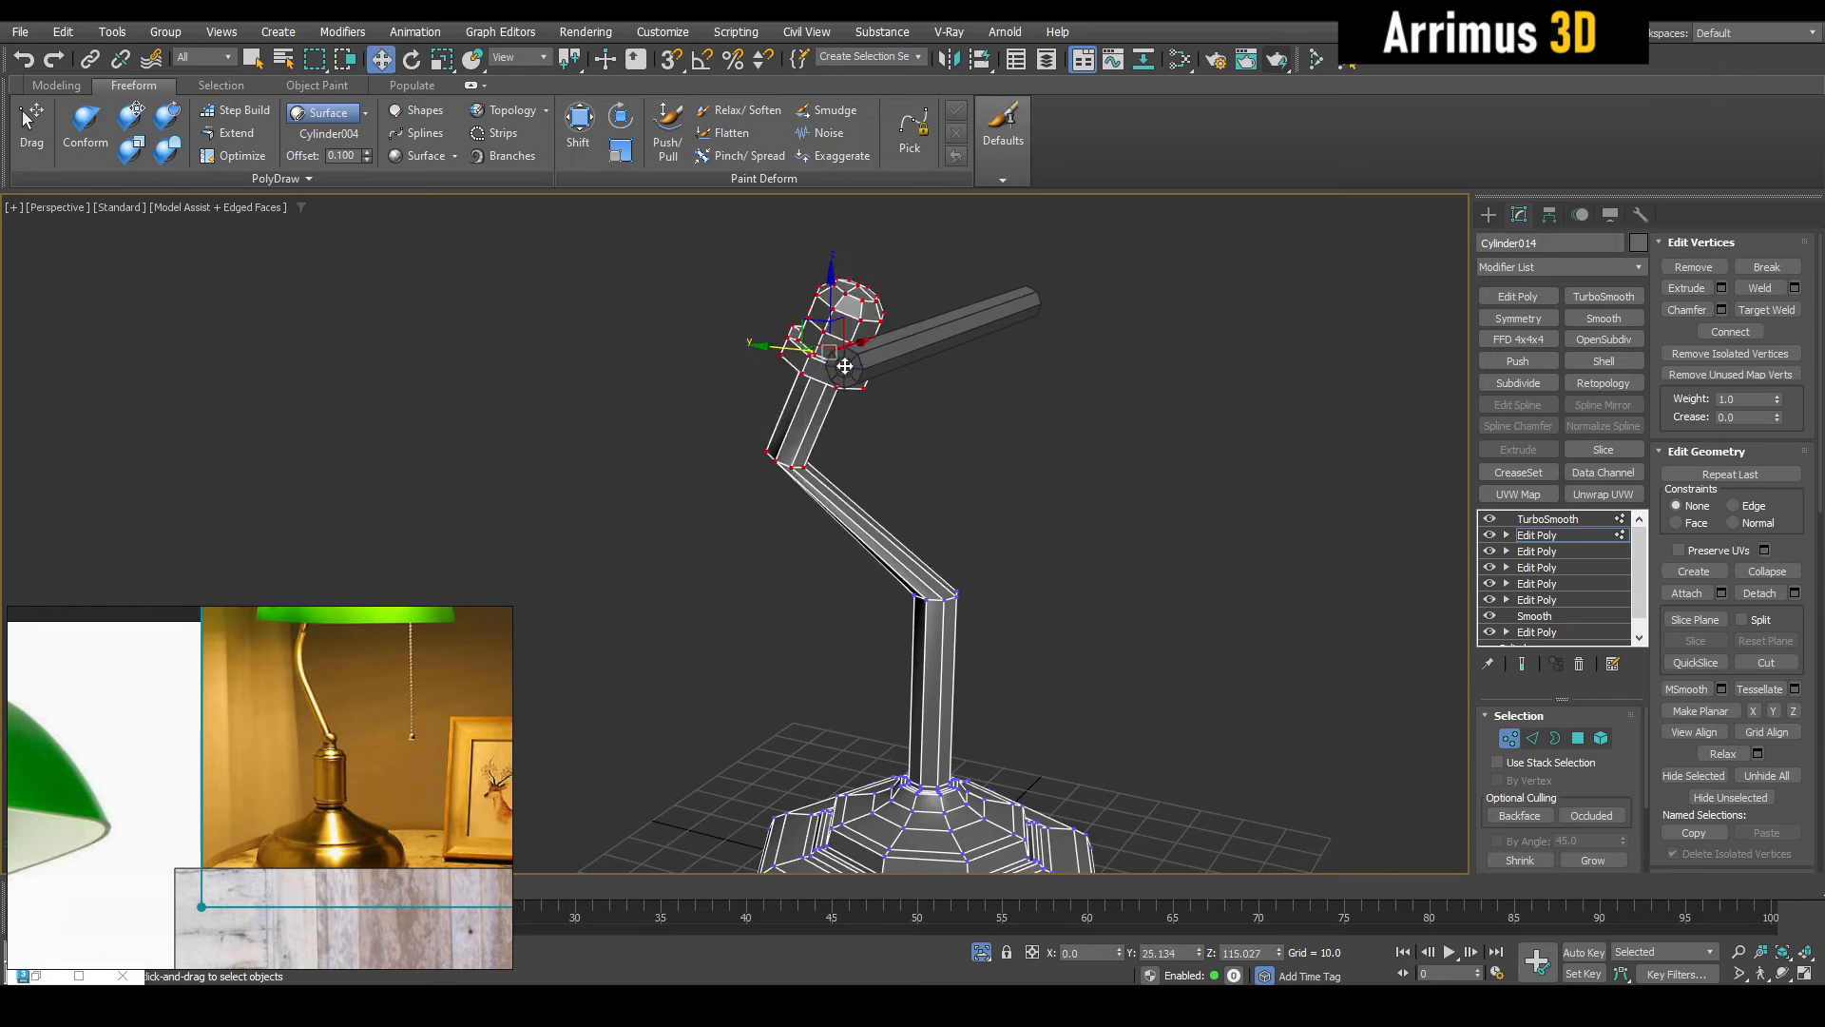
middle_click_drag(844, 367, 917, 436, "alt")
middle_click_drag(917, 436, 918, 372)
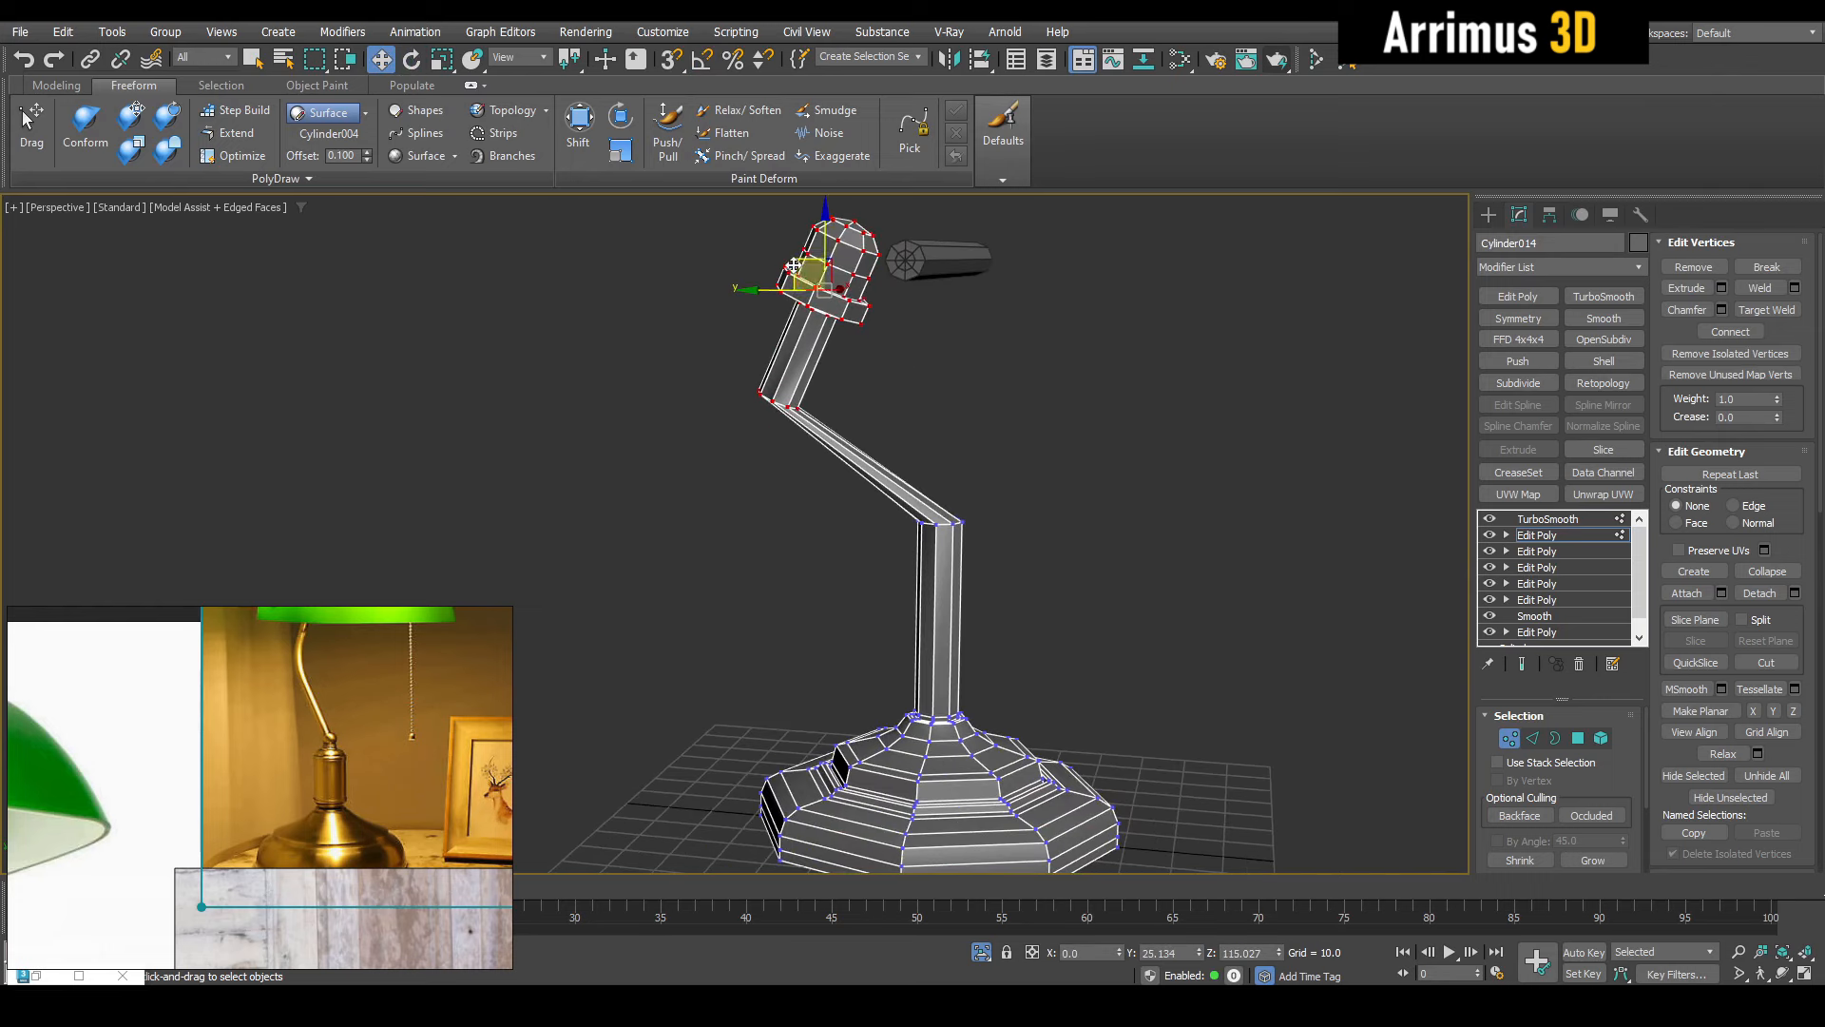
left_click_drag(794, 266, 809, 275)
Insert one edge loop on the stem below the lower bend and another above the upper bend
left_click_drag(1003, 573, 1003, 574)
scroll(950, 534, "up", 3)
key("e")
key("alt+1")
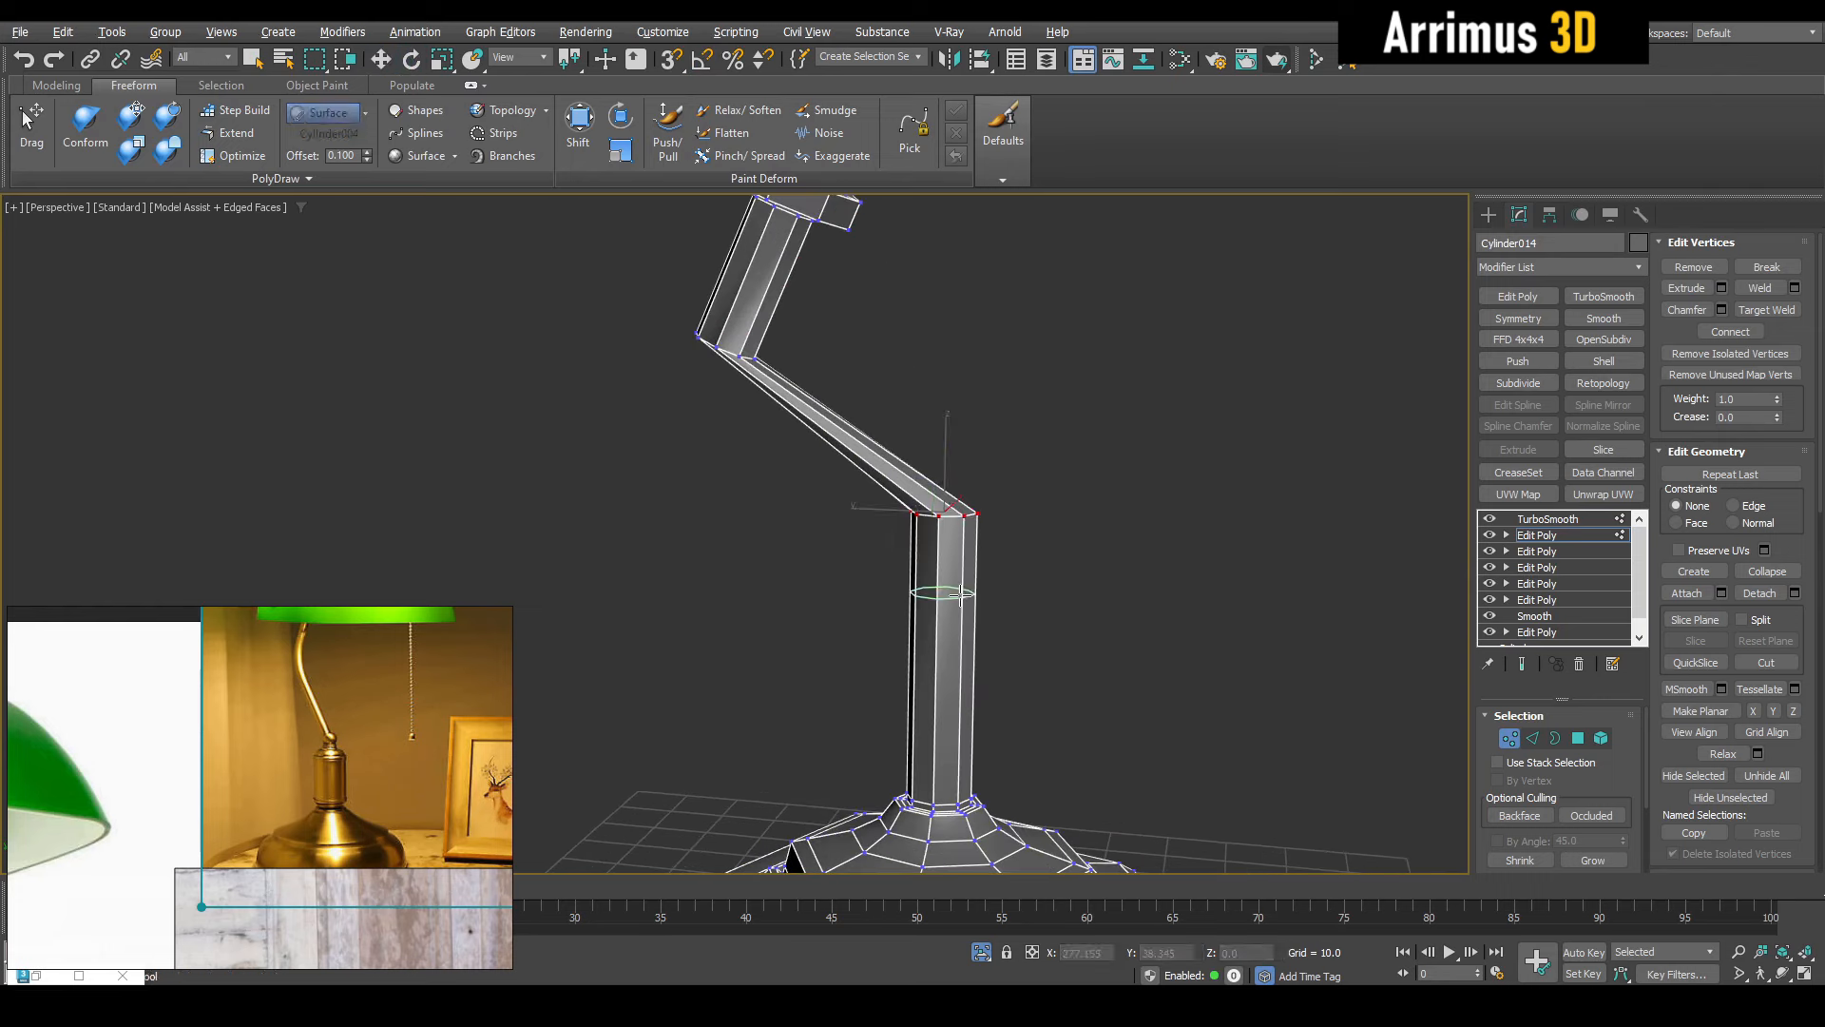
left_click(962, 588)
left_click(773, 292)
Rotate and move the vertex rings at the stem's upper and lower bends to soften both corners
key("w")
middle_click_drag(768, 309, 681, 338, "alt")
key("1")
left_click_drag(615, 308, 751, 381)
key("e")
left_click_drag(745, 302, 727, 328)
key("w")
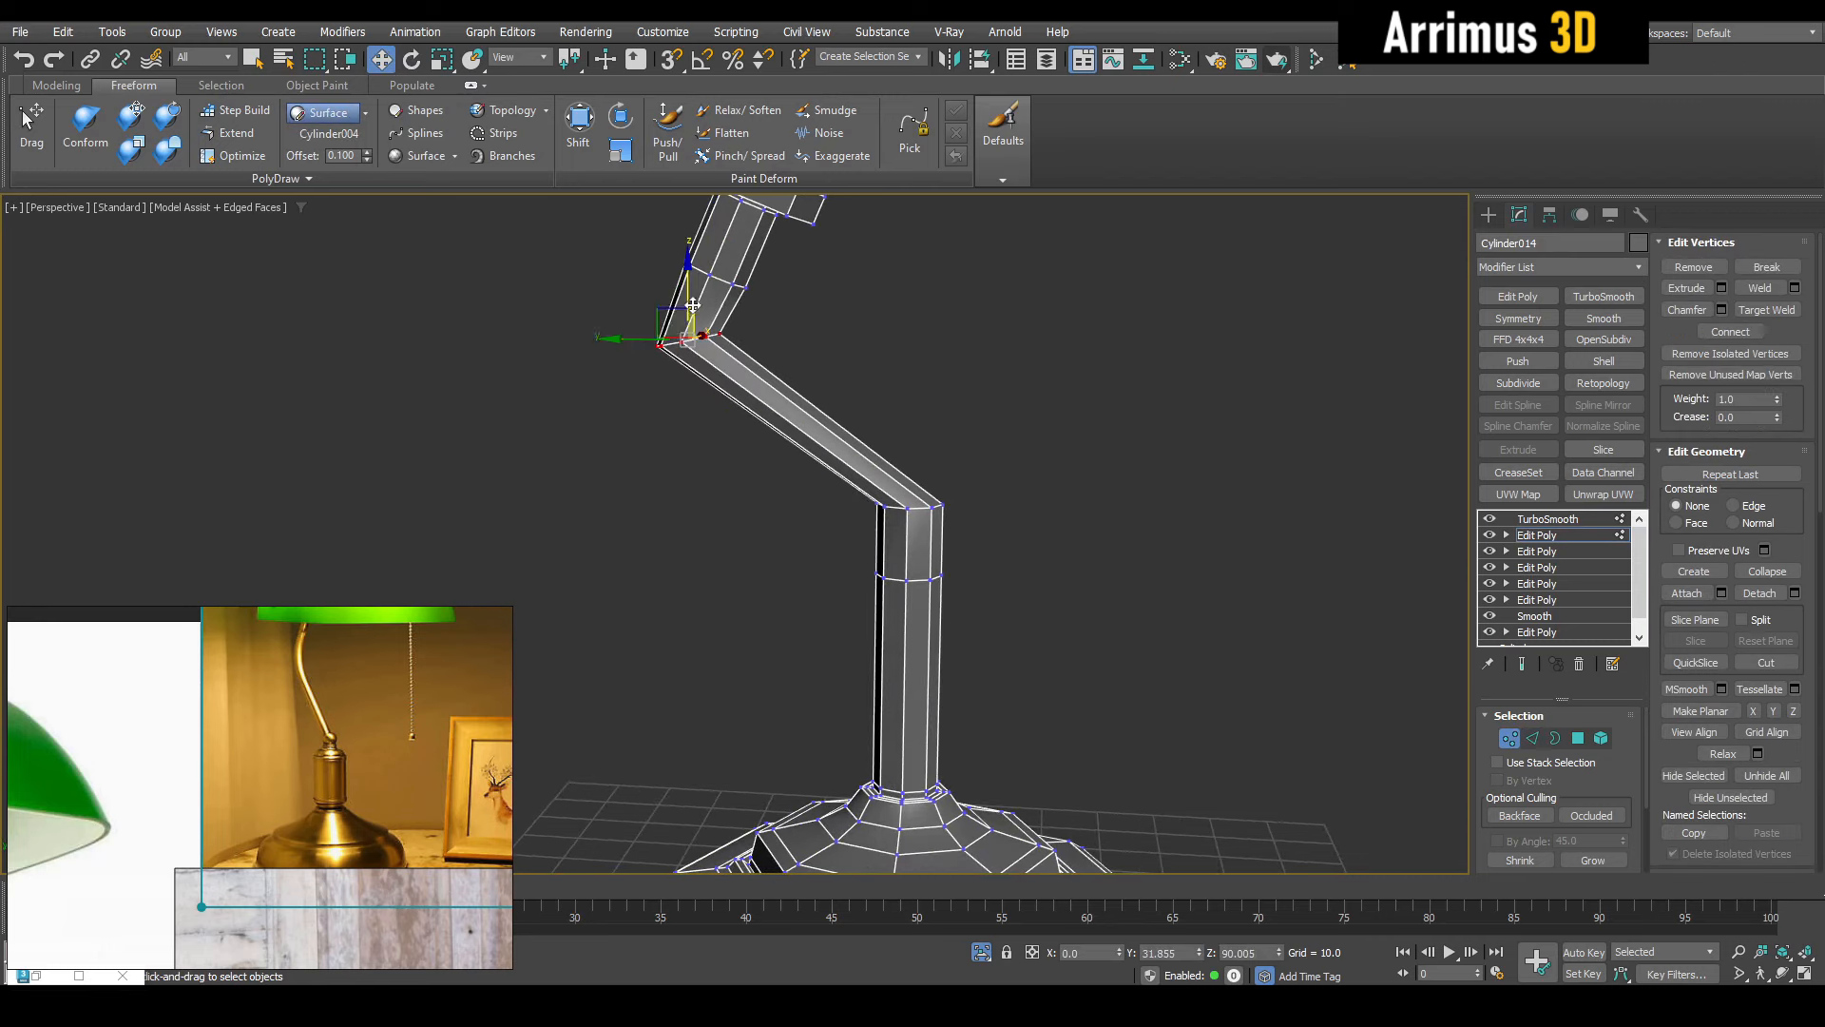
left_click_drag(911, 504, 858, 459)
key("q")
left_click(898, 419)
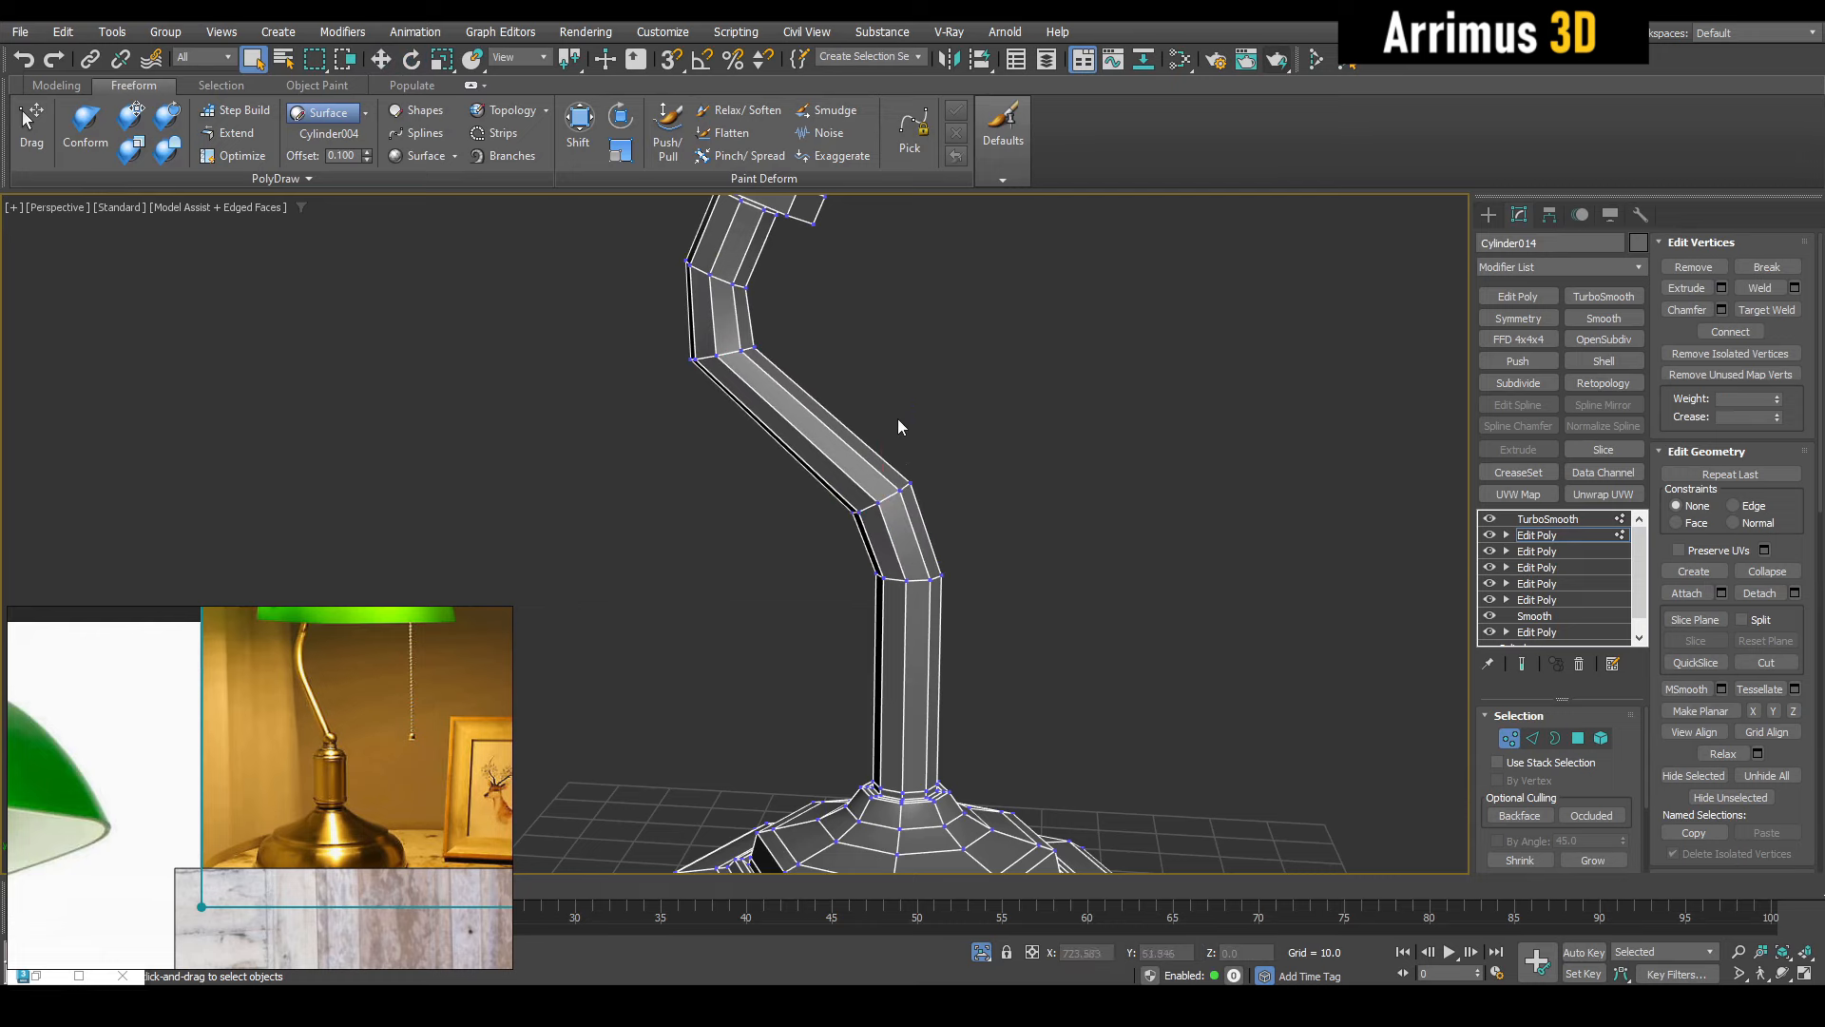
Add two edge loops across the stem's diagonal section and preview the smoothed shape
key("2")
left_click(780, 388)
left_click(973, 639)
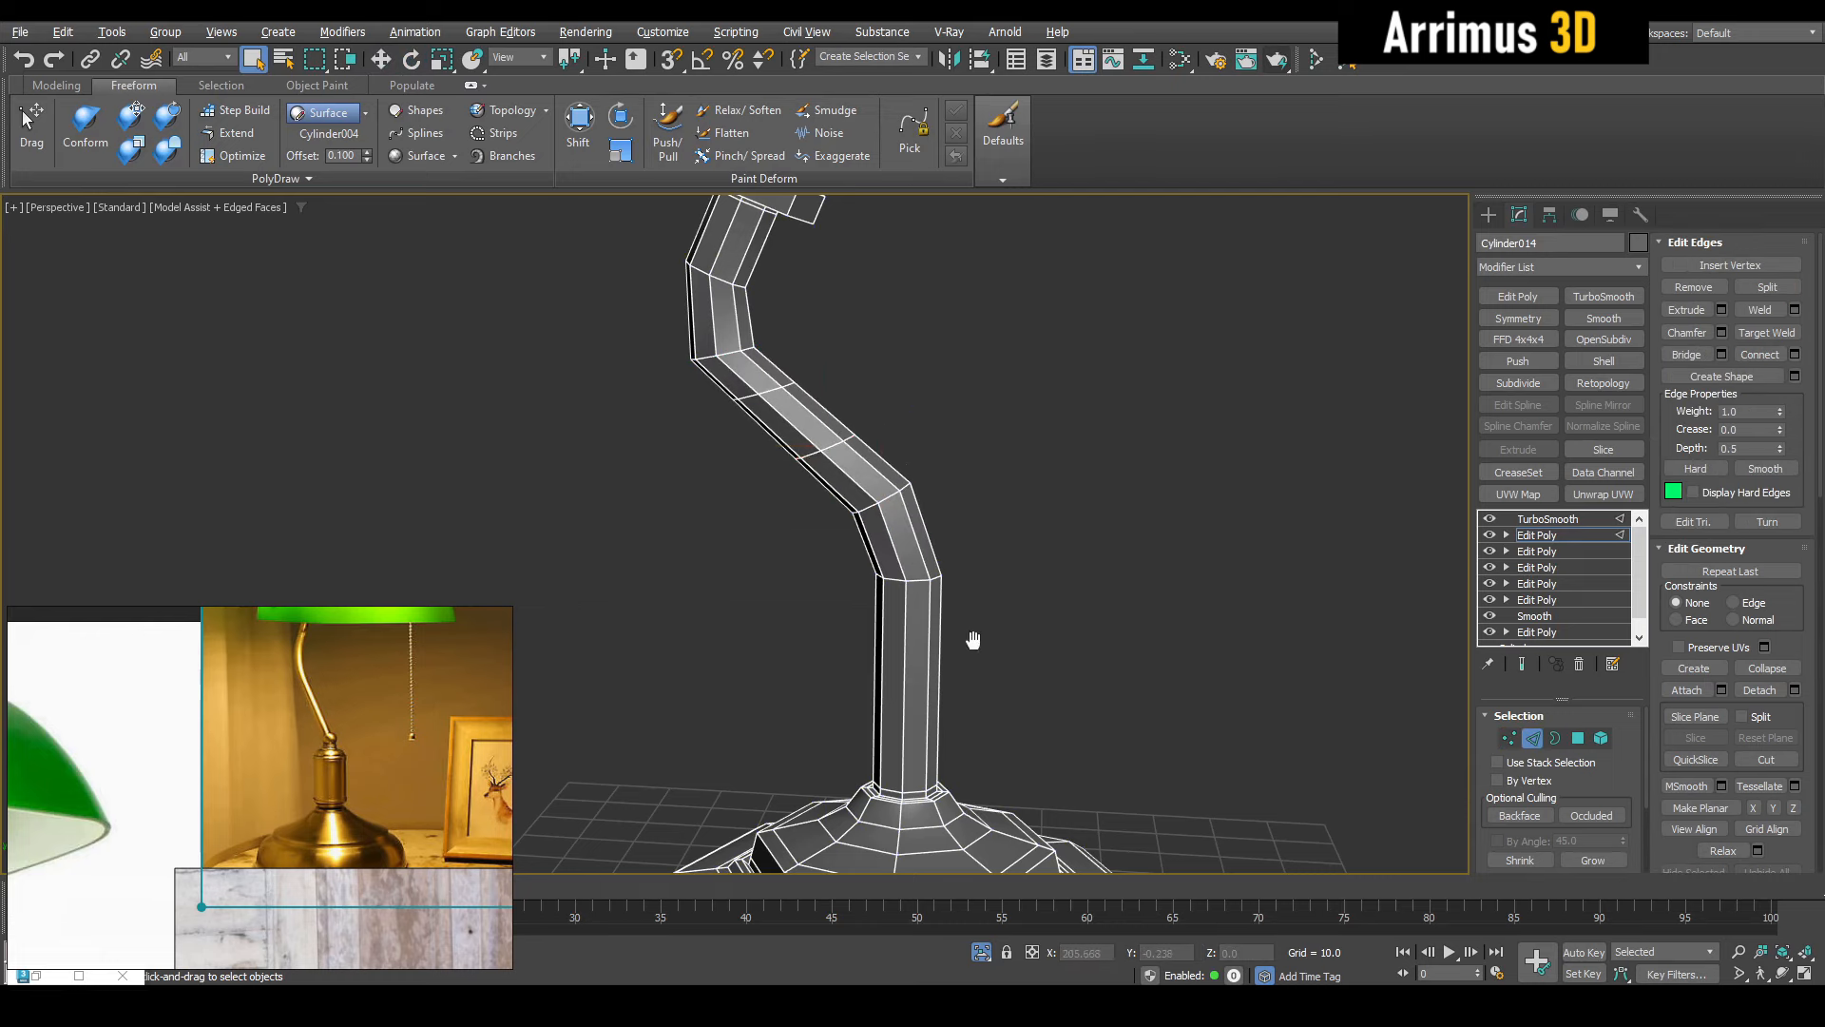
middle_click_drag(974, 640, 985, 552)
middle_click_drag(830, 211, 772, 449)
key("F4")
key("F4")
scroll(799, 469, "up", 3)
key("F4")
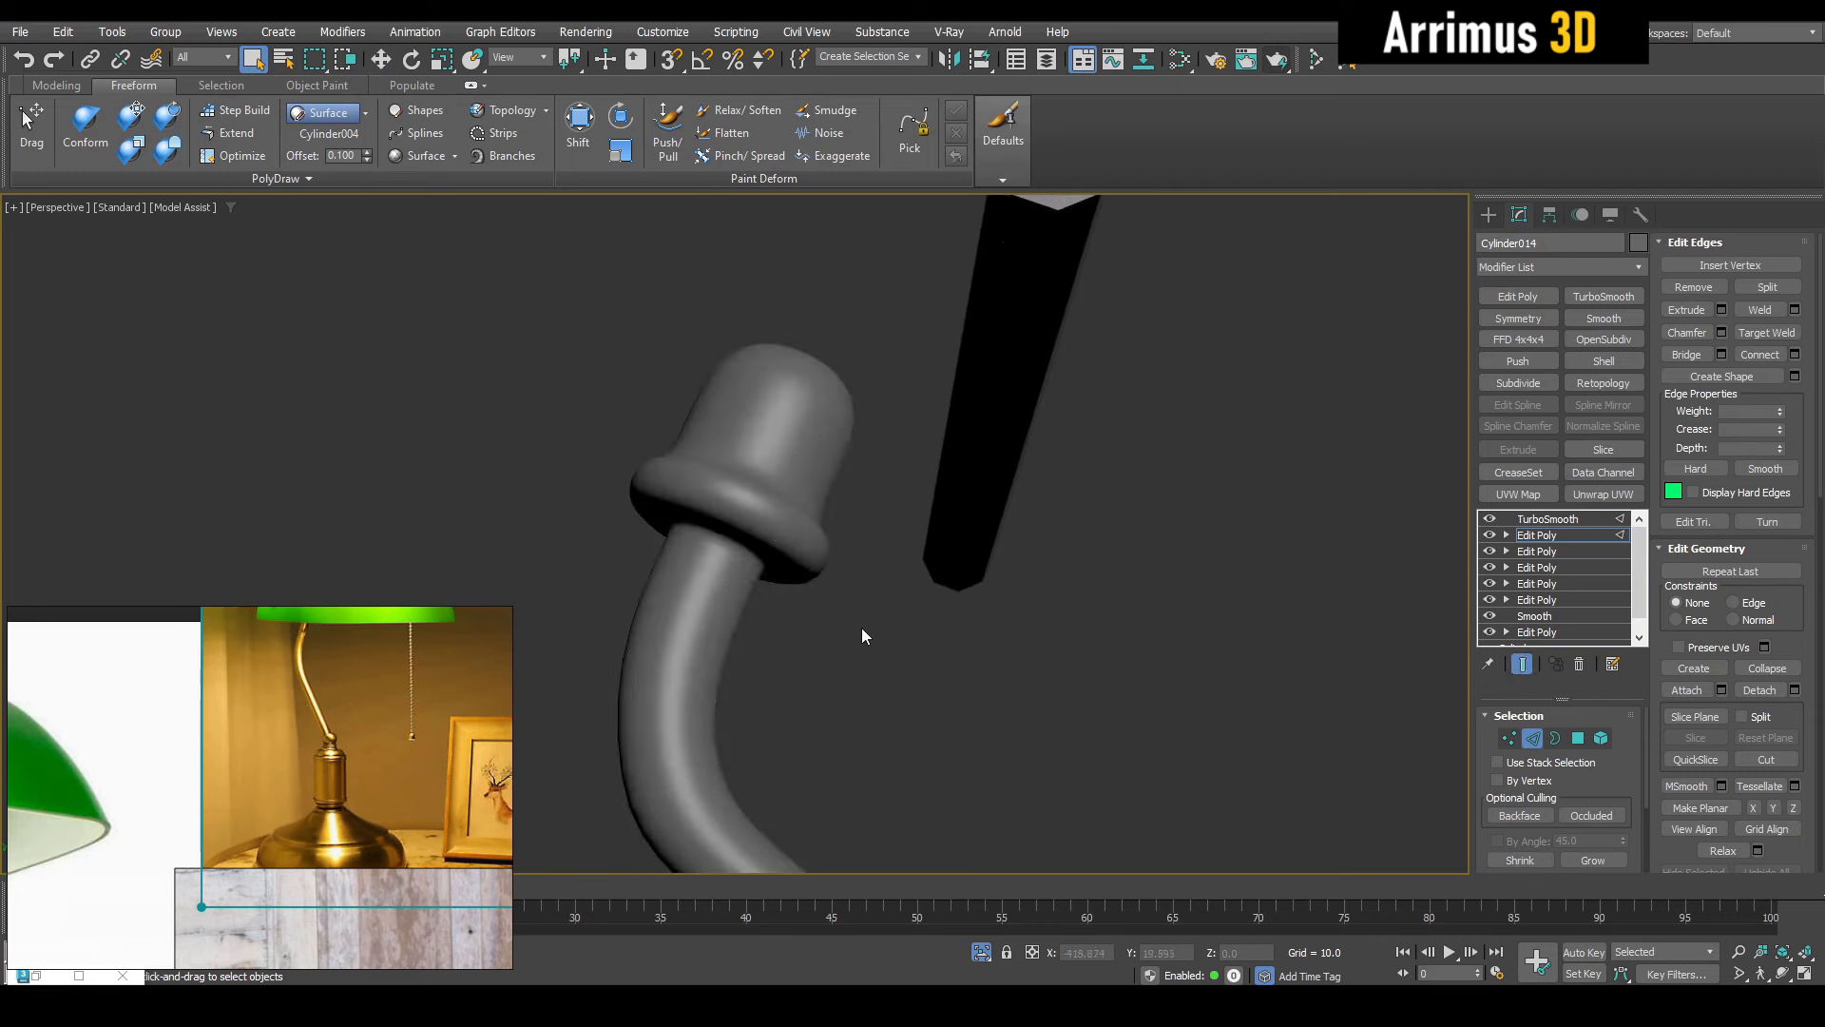
middle_click_drag(862, 627, 821, 487)
key("F4")
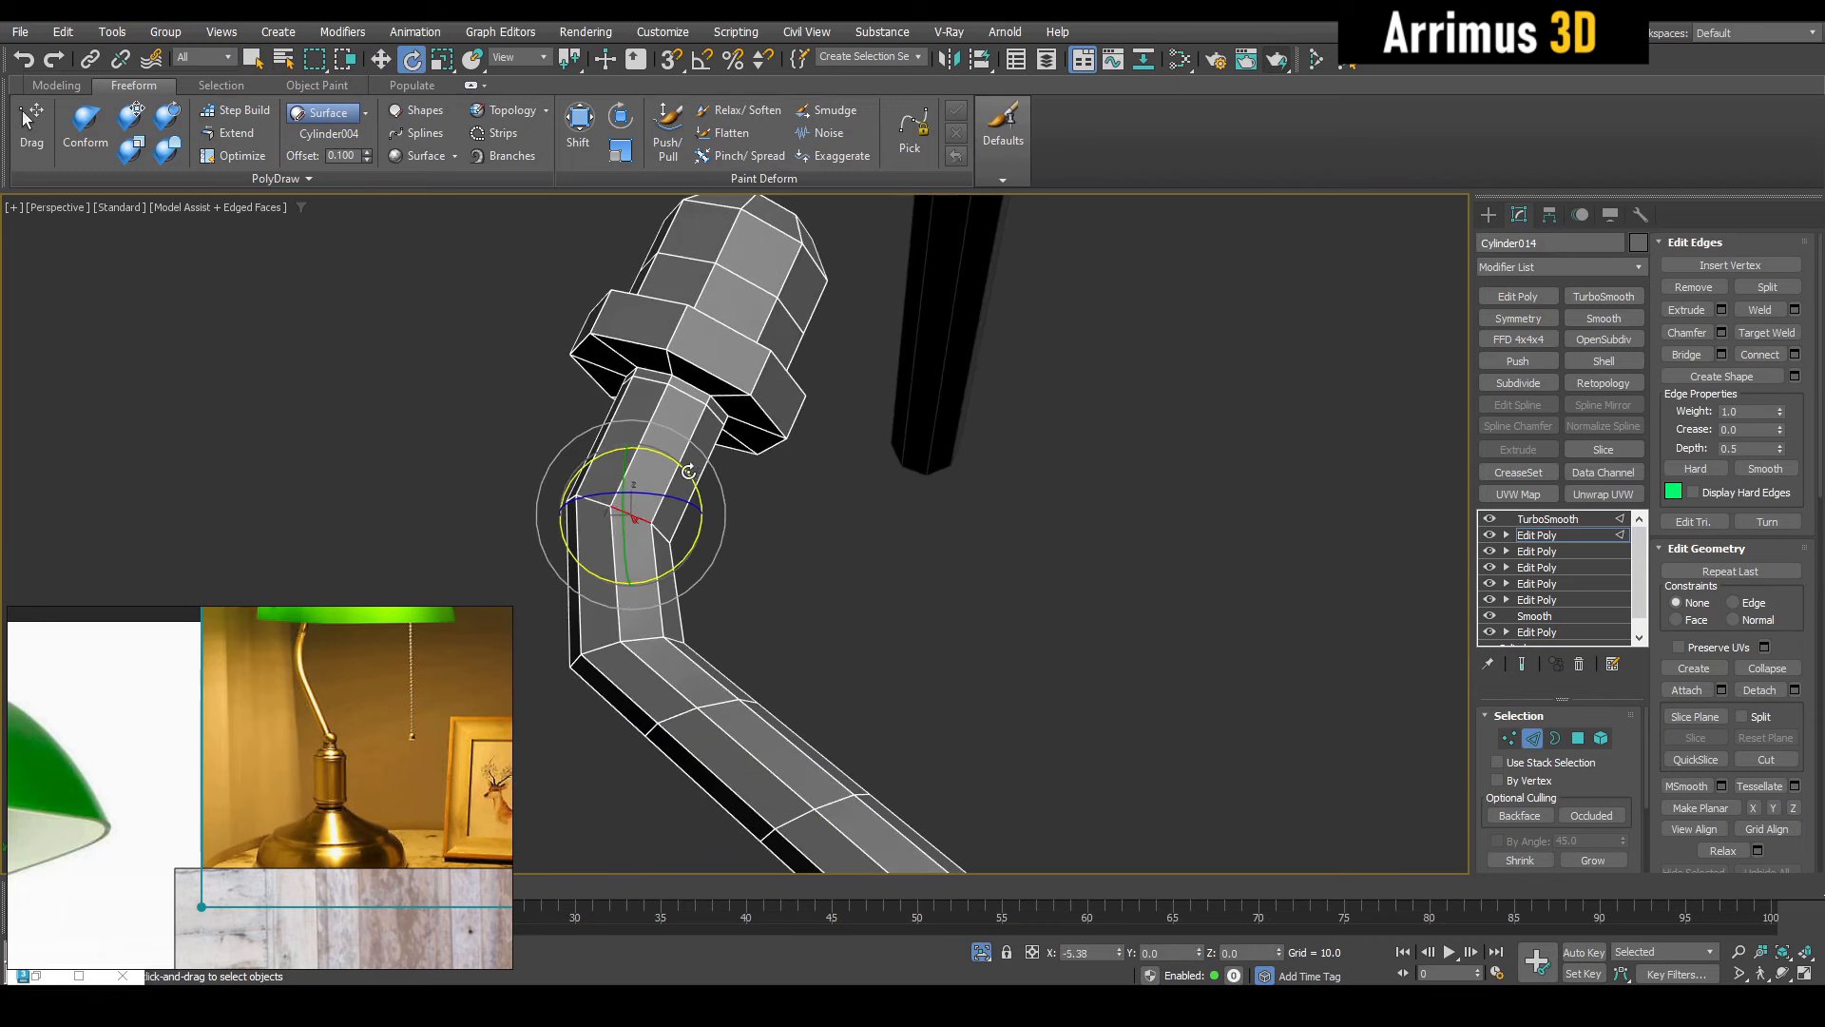
Rotate the stem's upper bend loop and shift the loop beneath it to even out the curve, checking the smoothed lamp
middle_click_drag(688, 472, 759, 570)
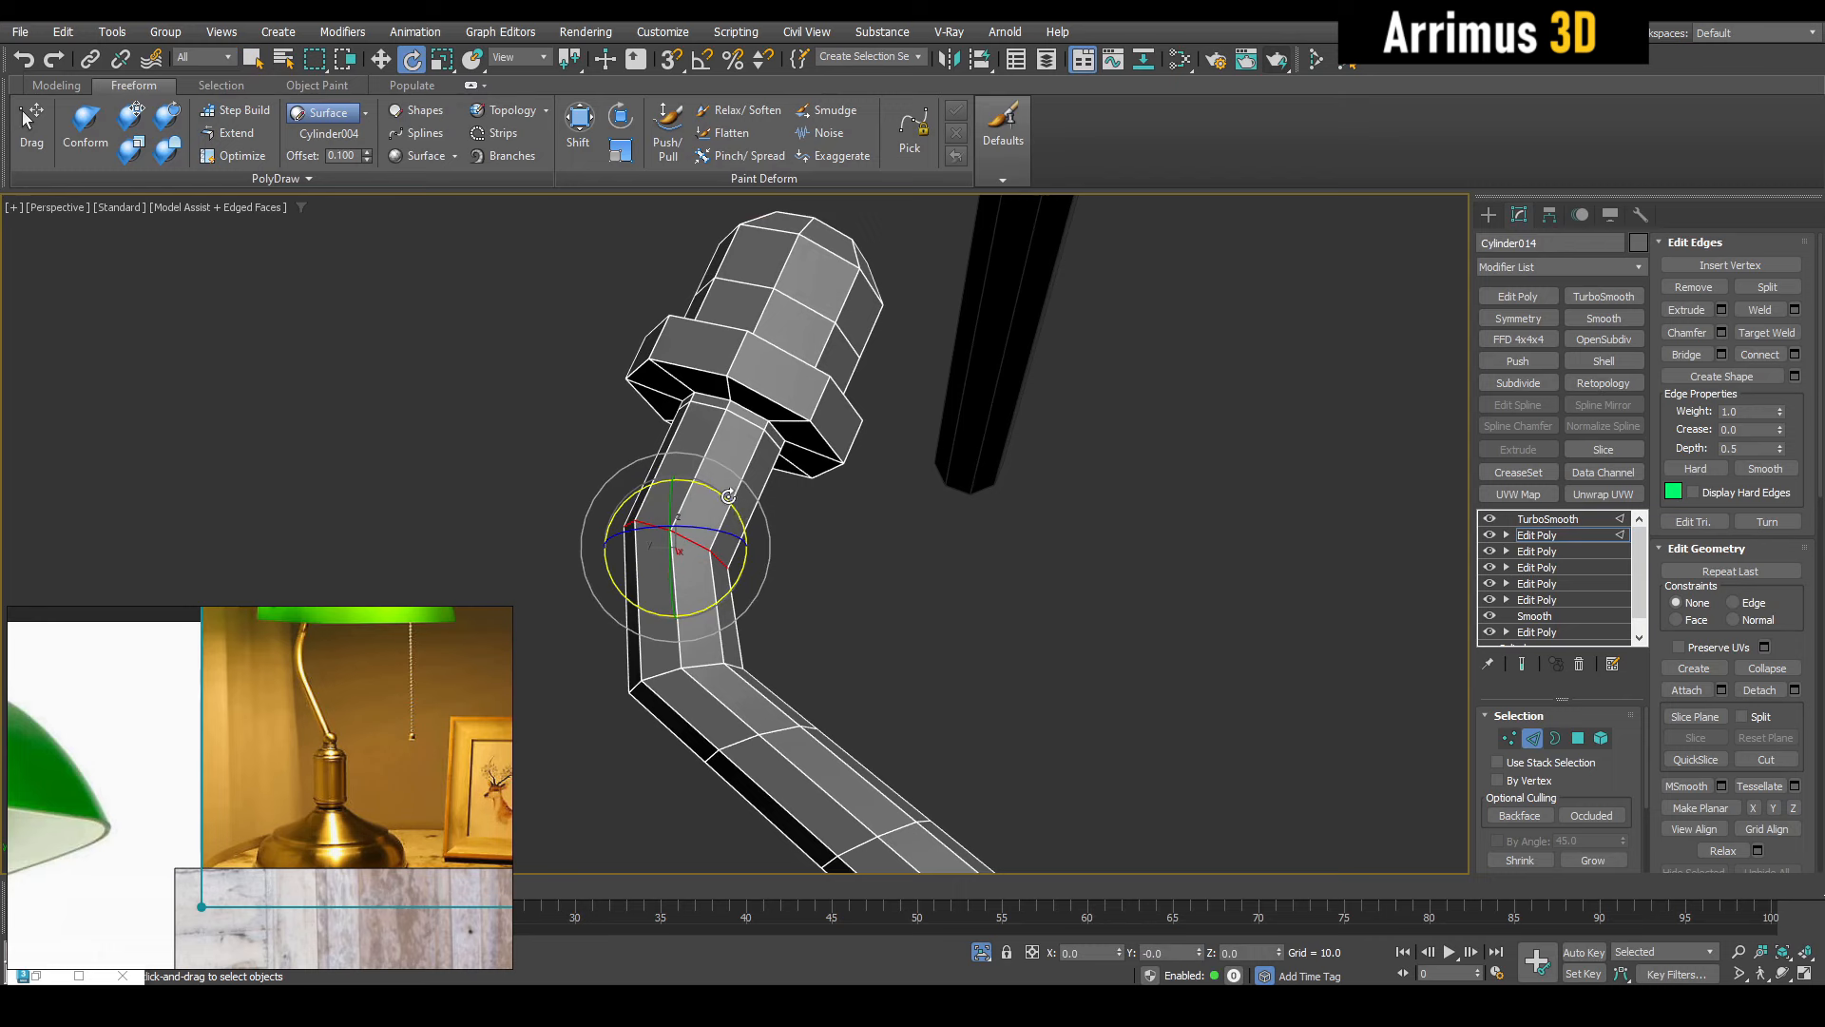
key("q")
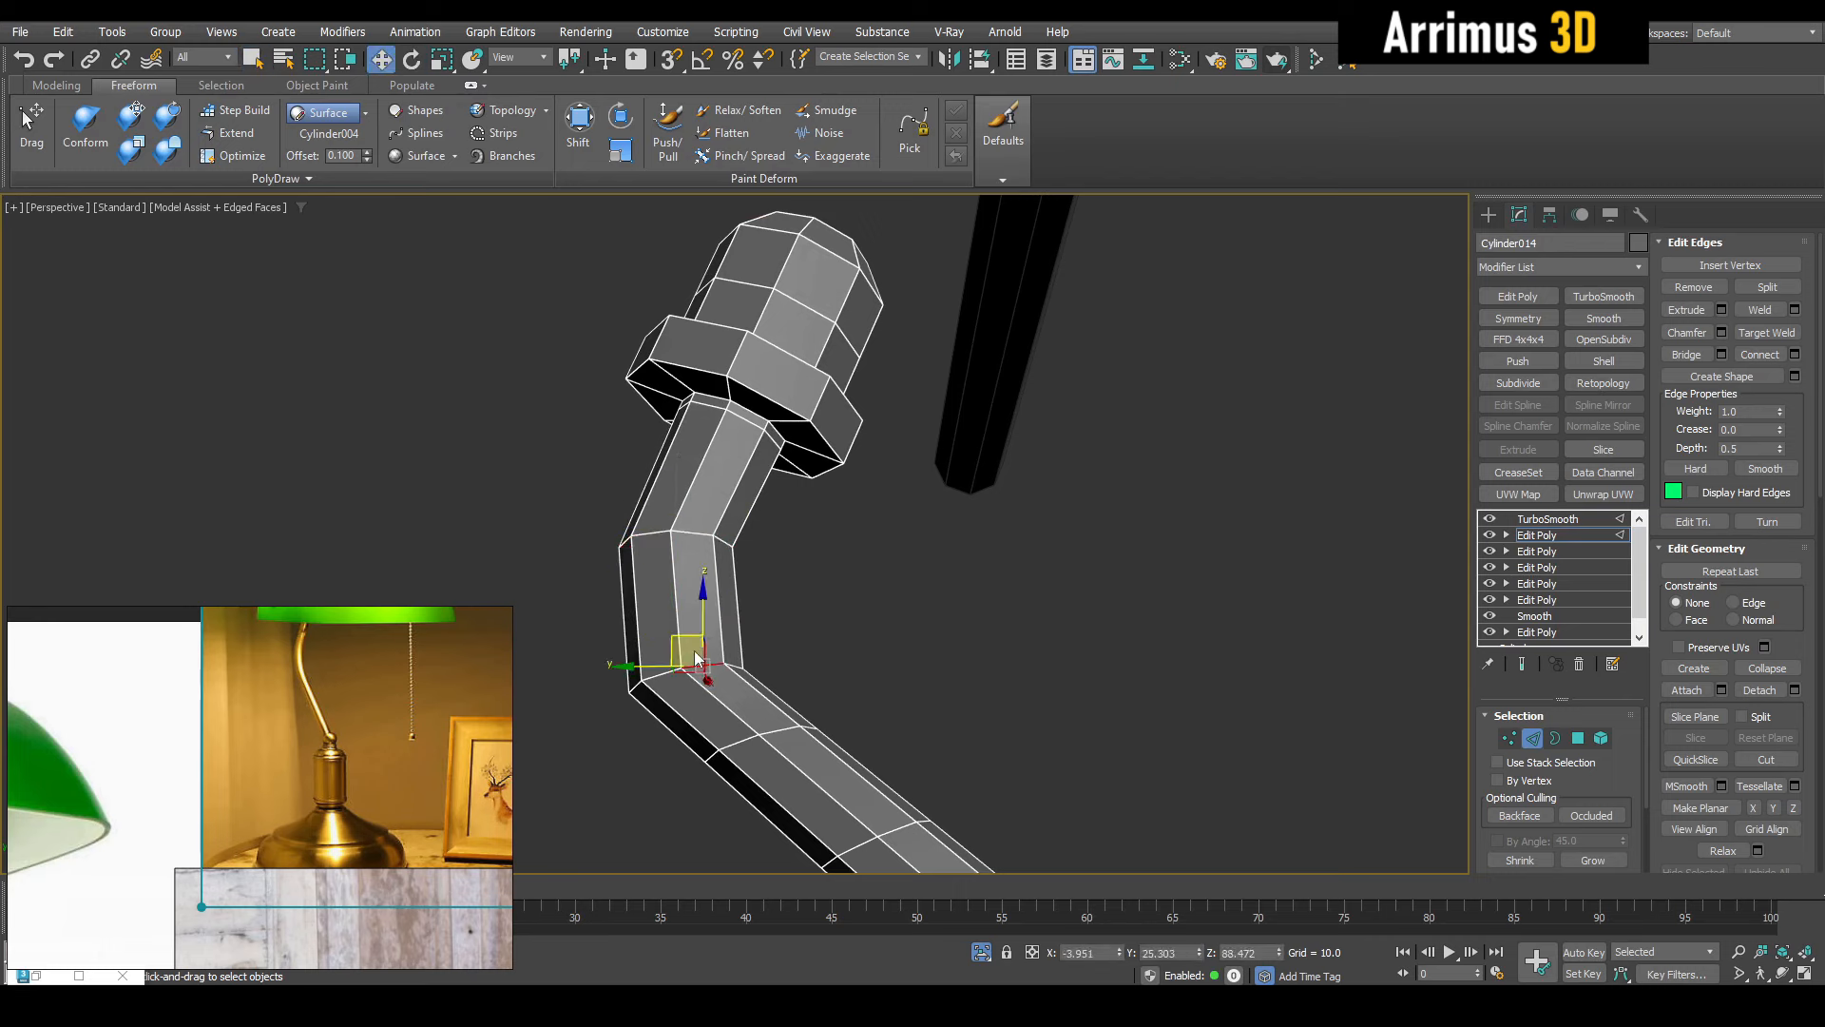
left_click_drag(675, 647, 694, 631)
key("F4")
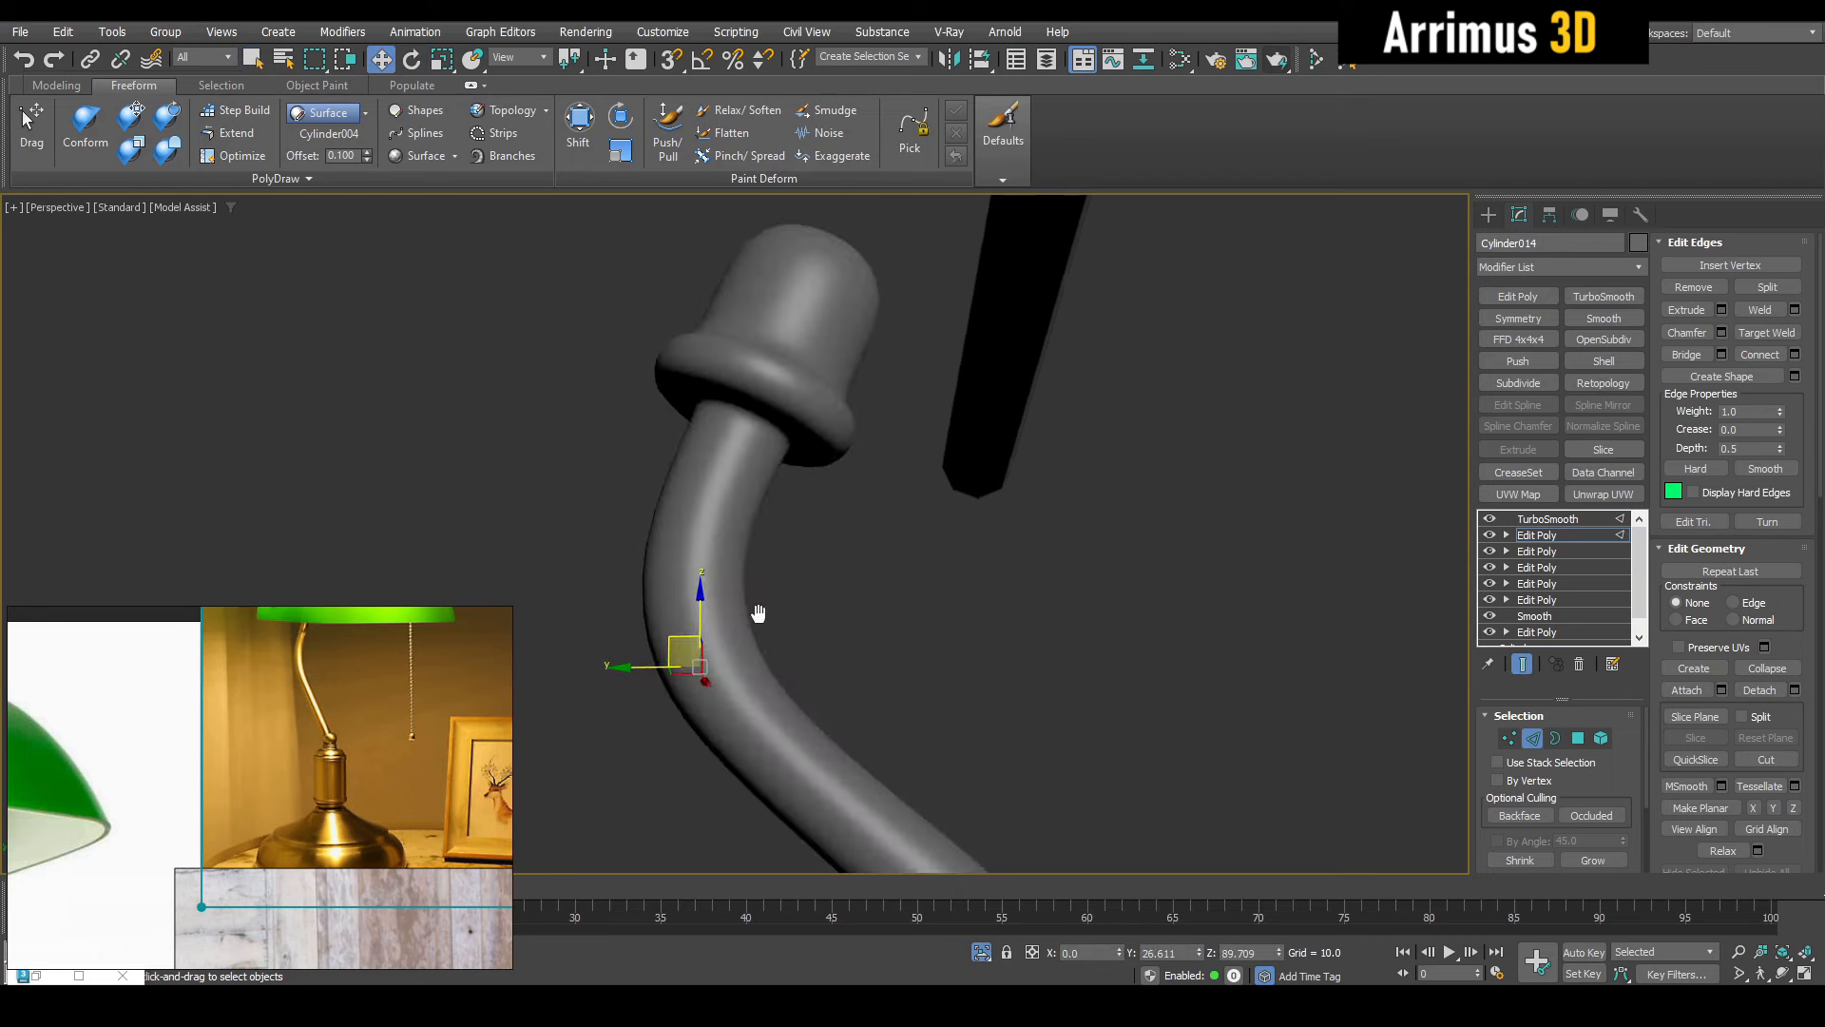
scroll(789, 617, "down", 5)
key("q")
mouse_move(758, 616)
middle_mouse_down()
mouse_move(789, 618)
mouse_move(761, 619)
mouse_move(781, 639)
middle_mouse_up()
key("2")
scroll(820, 595, "up", 4)
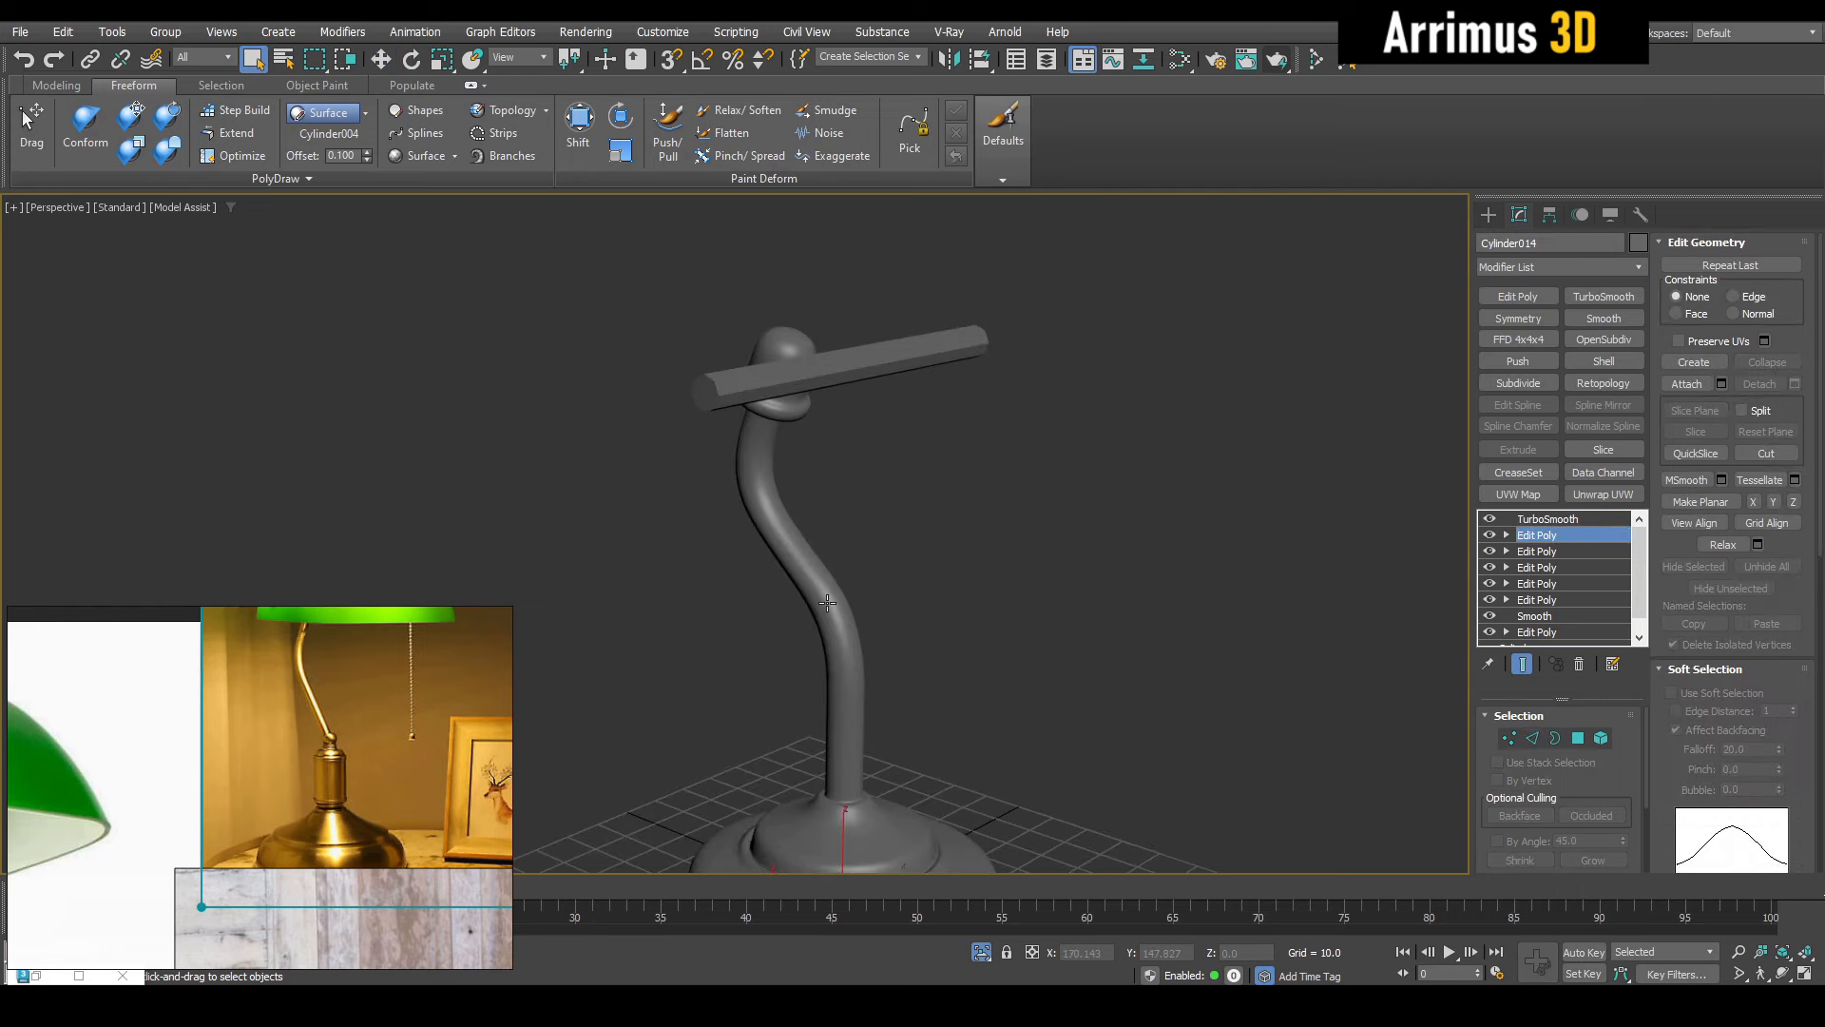
Insert support edge loops close to the stem's lower and upper bends
key("shift+e")
scroll(843, 590, "up", 4)
key("1")
key("F4")
scroll(842, 599, "up", 4)
key("alt+1")
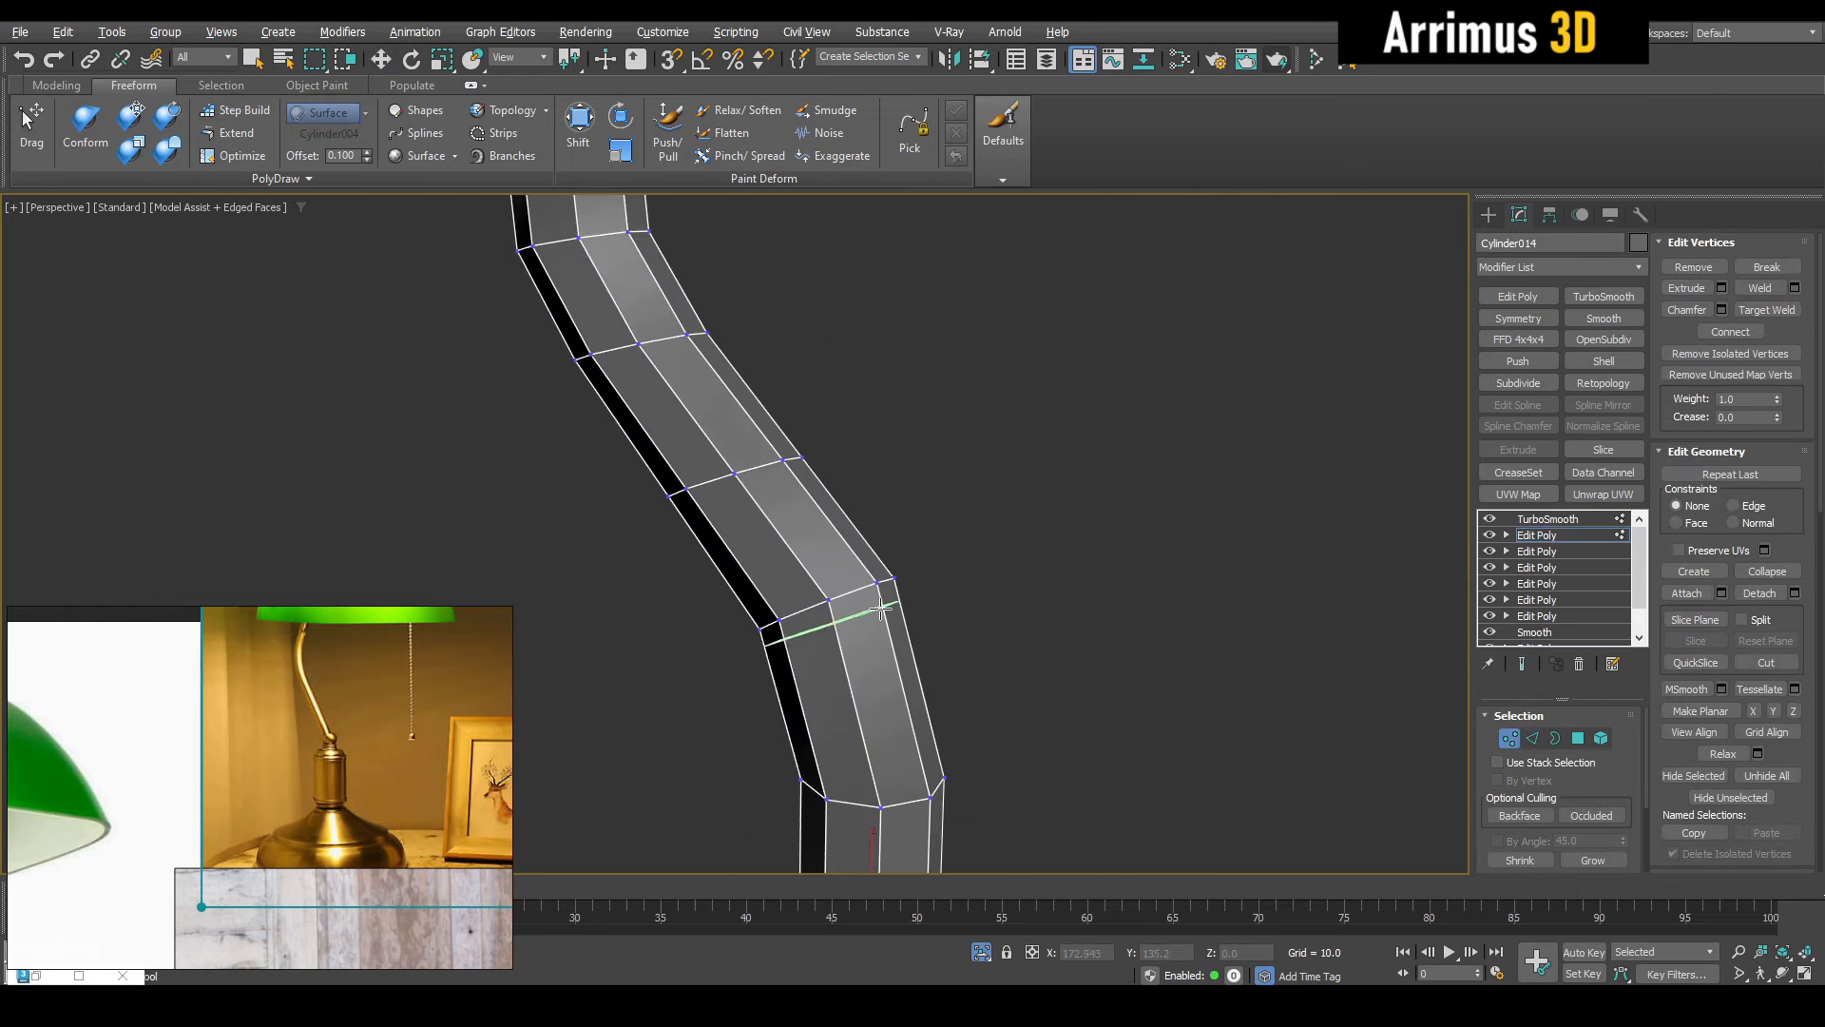
left_click(880, 606)
key("w")
middle_click_drag(941, 544, 994, 594)
left_click(995, 594)
middle_click_drag(737, 418, 650, 482)
key("alt+1")
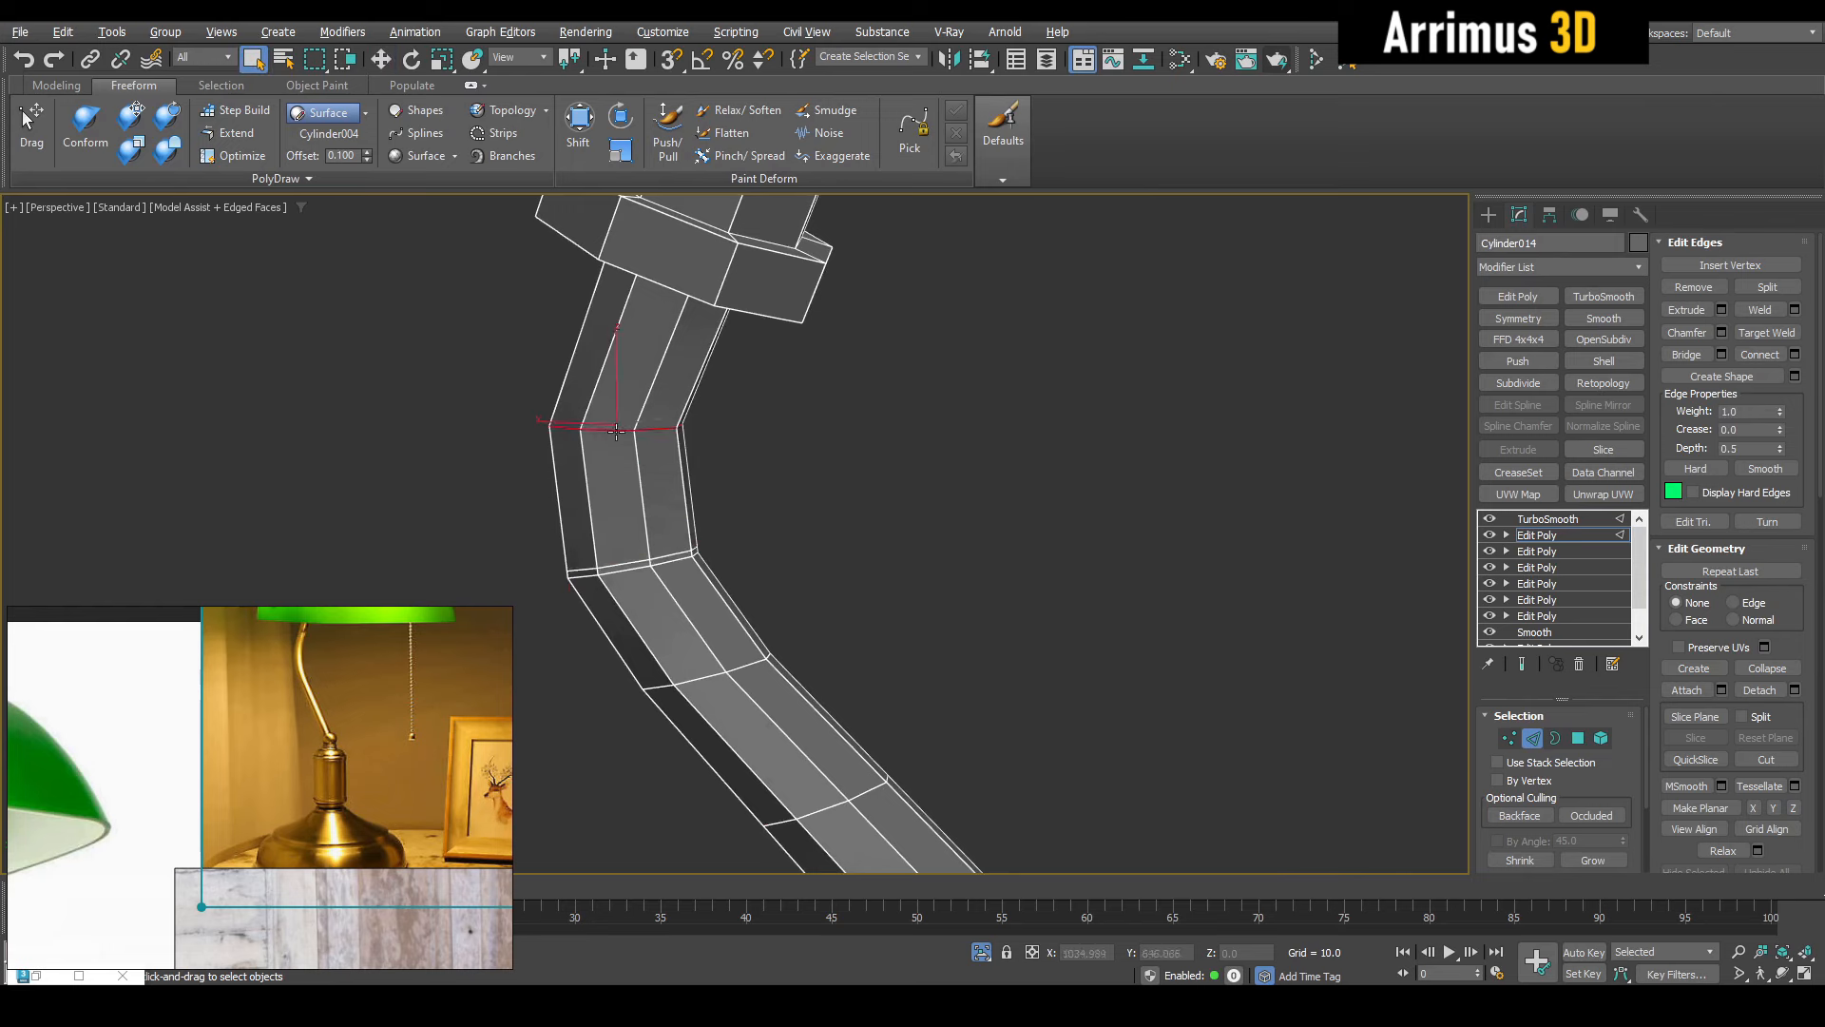
Remove the edge loop between the stem's upper bend and the lamp head's collar, and check the smoothed lamp
key("F4")
middle_click_drag(913, 521, 989, 475, "alt")
left_click(1712, 289, "ctrl")
scroll(1095, 361, "down", 5)
middle_click_drag(1095, 361, 1014, 432, "alt")
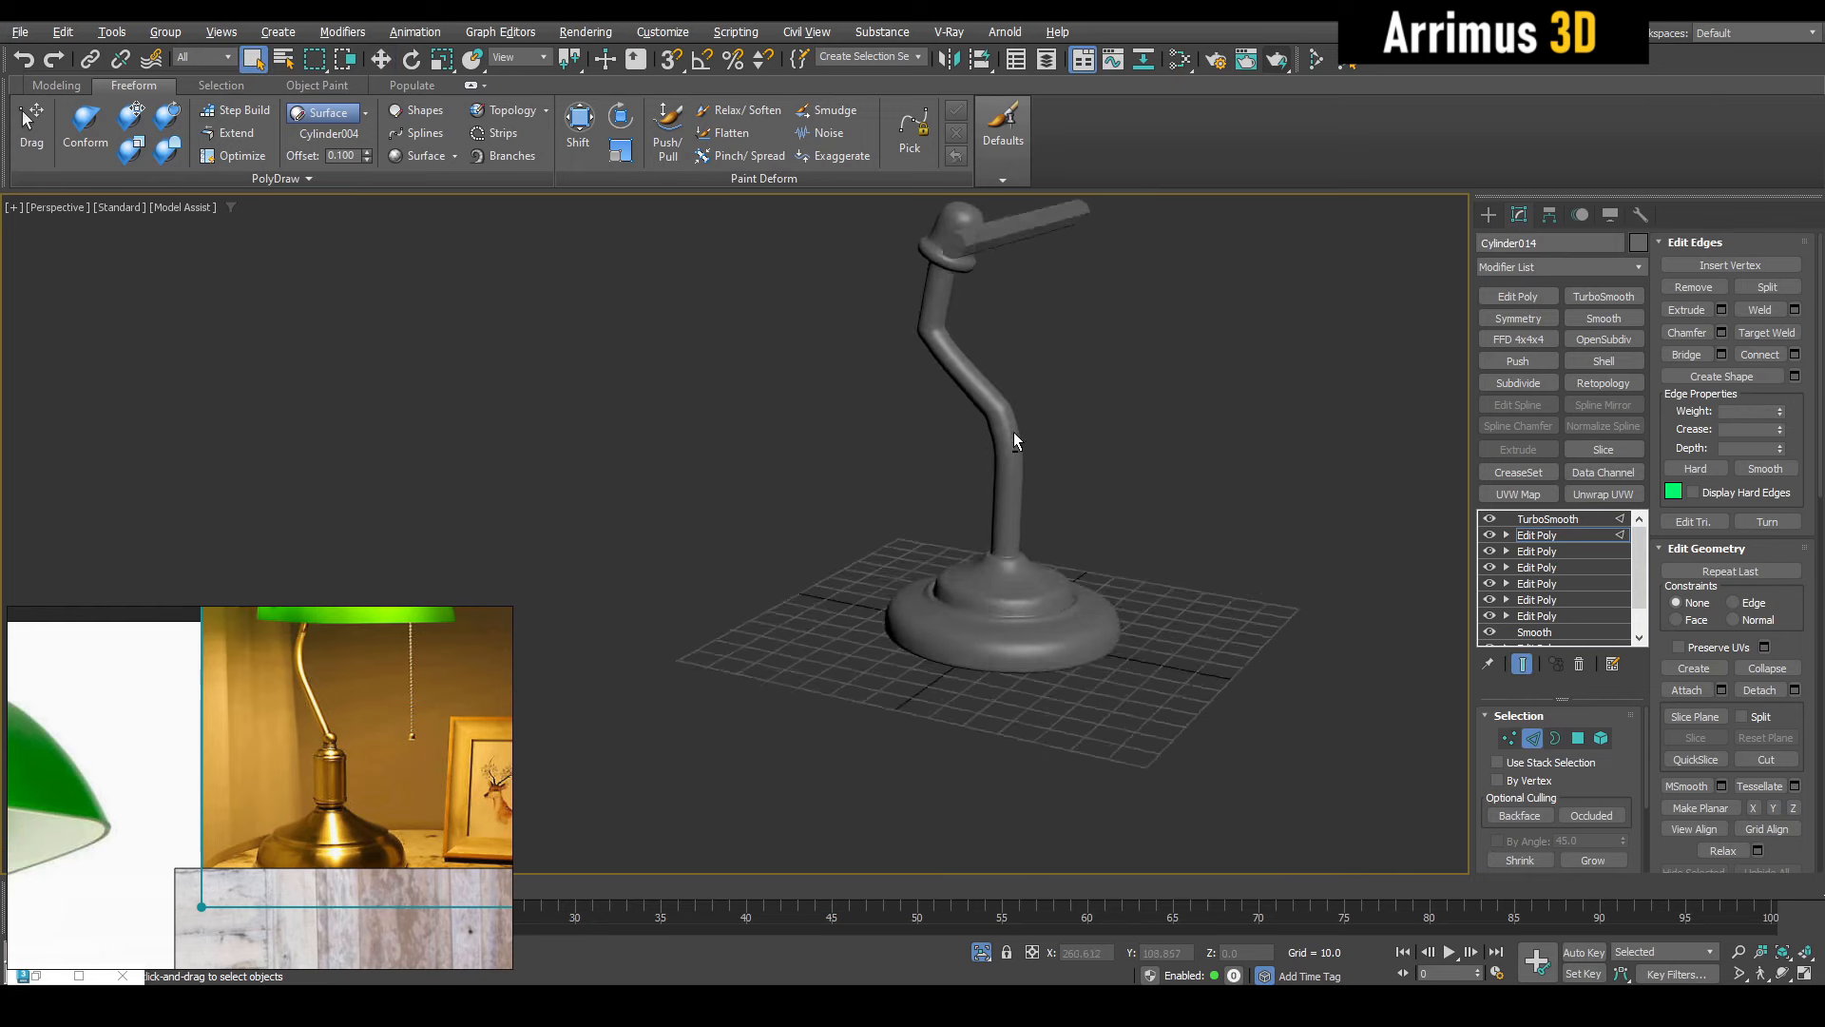
Remove the edge loops from the straight stem section below the lower bend and review the smoothed result
key("F4")
scroll(1013, 432, "up", 6)
left_click(1045, 496)
scroll(1035, 582, "up", 4)
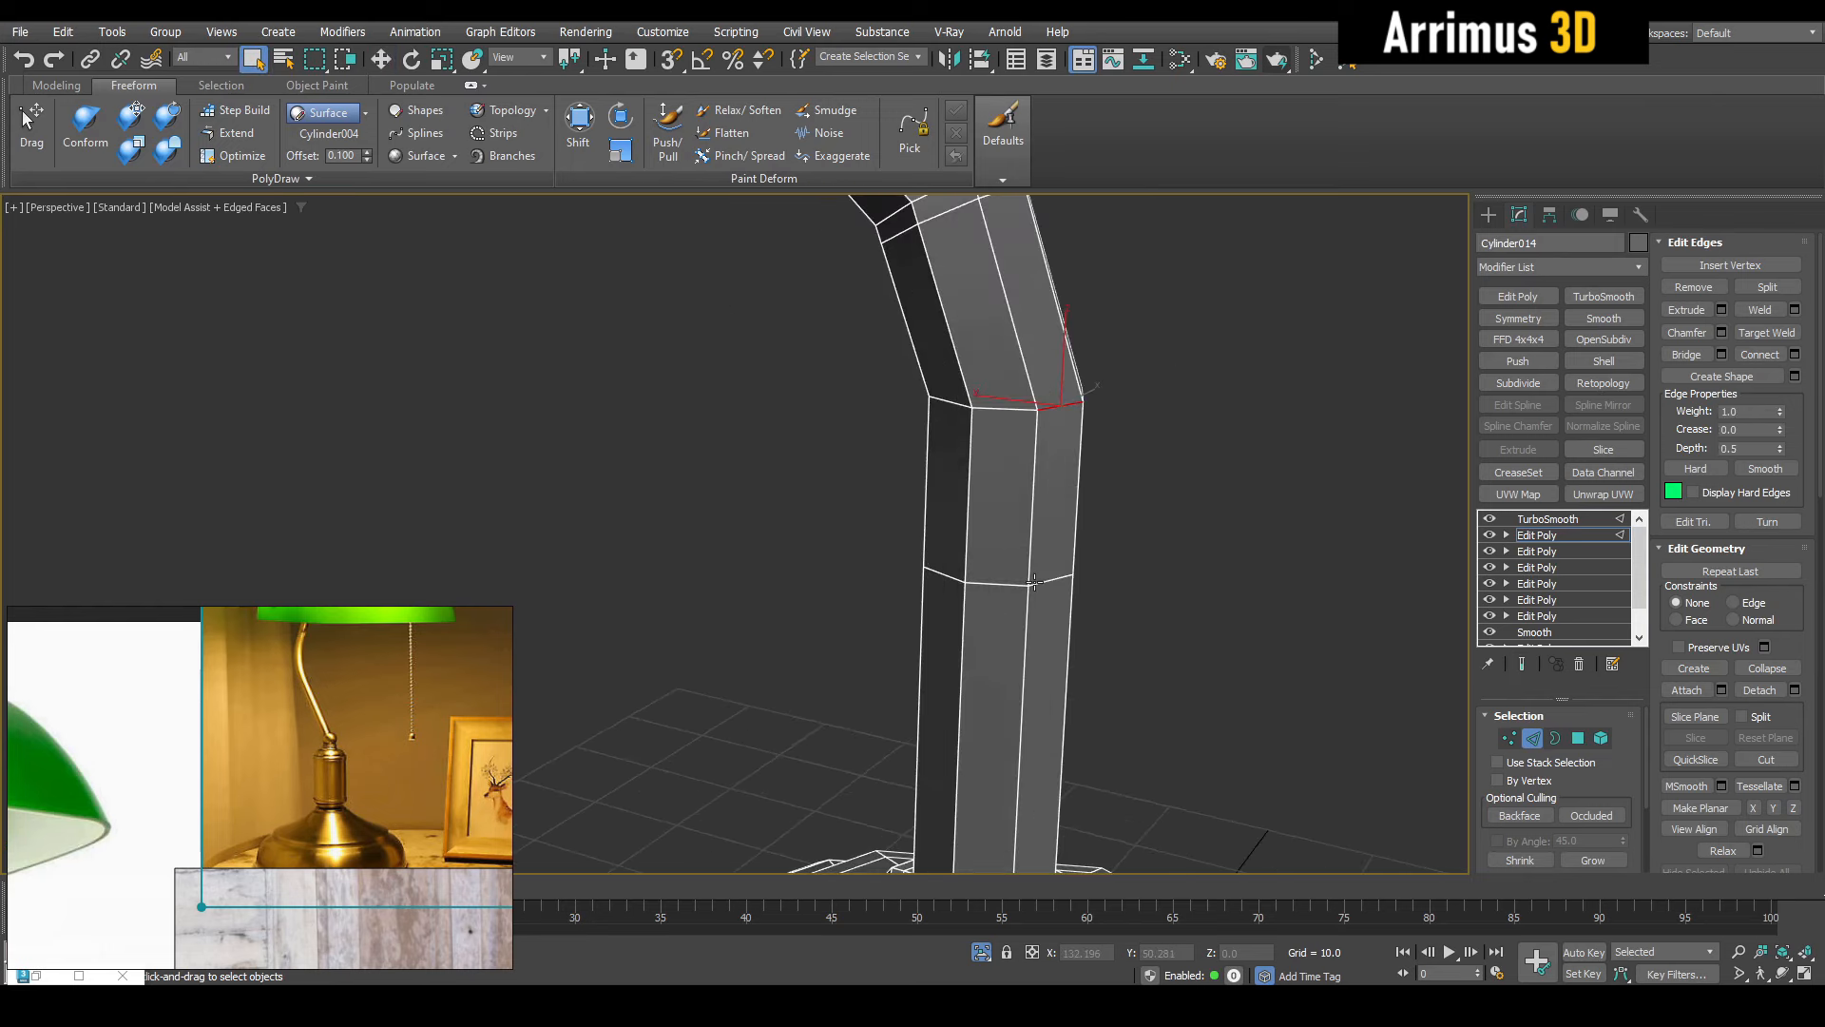
double_click(1035, 586)
scroll(1034, 585, "down", 4)
left_click(1700, 290, "ctrl")
key("F4")
scroll(1169, 464, "down", 3)
middle_click_drag(1226, 433, 1051, 516, "alt")
key("F4")
scroll(1036, 503, "up", 5)
Scale up the edge loops at the stem's lower and upper bends to thicken the joints
left_click(962, 562)
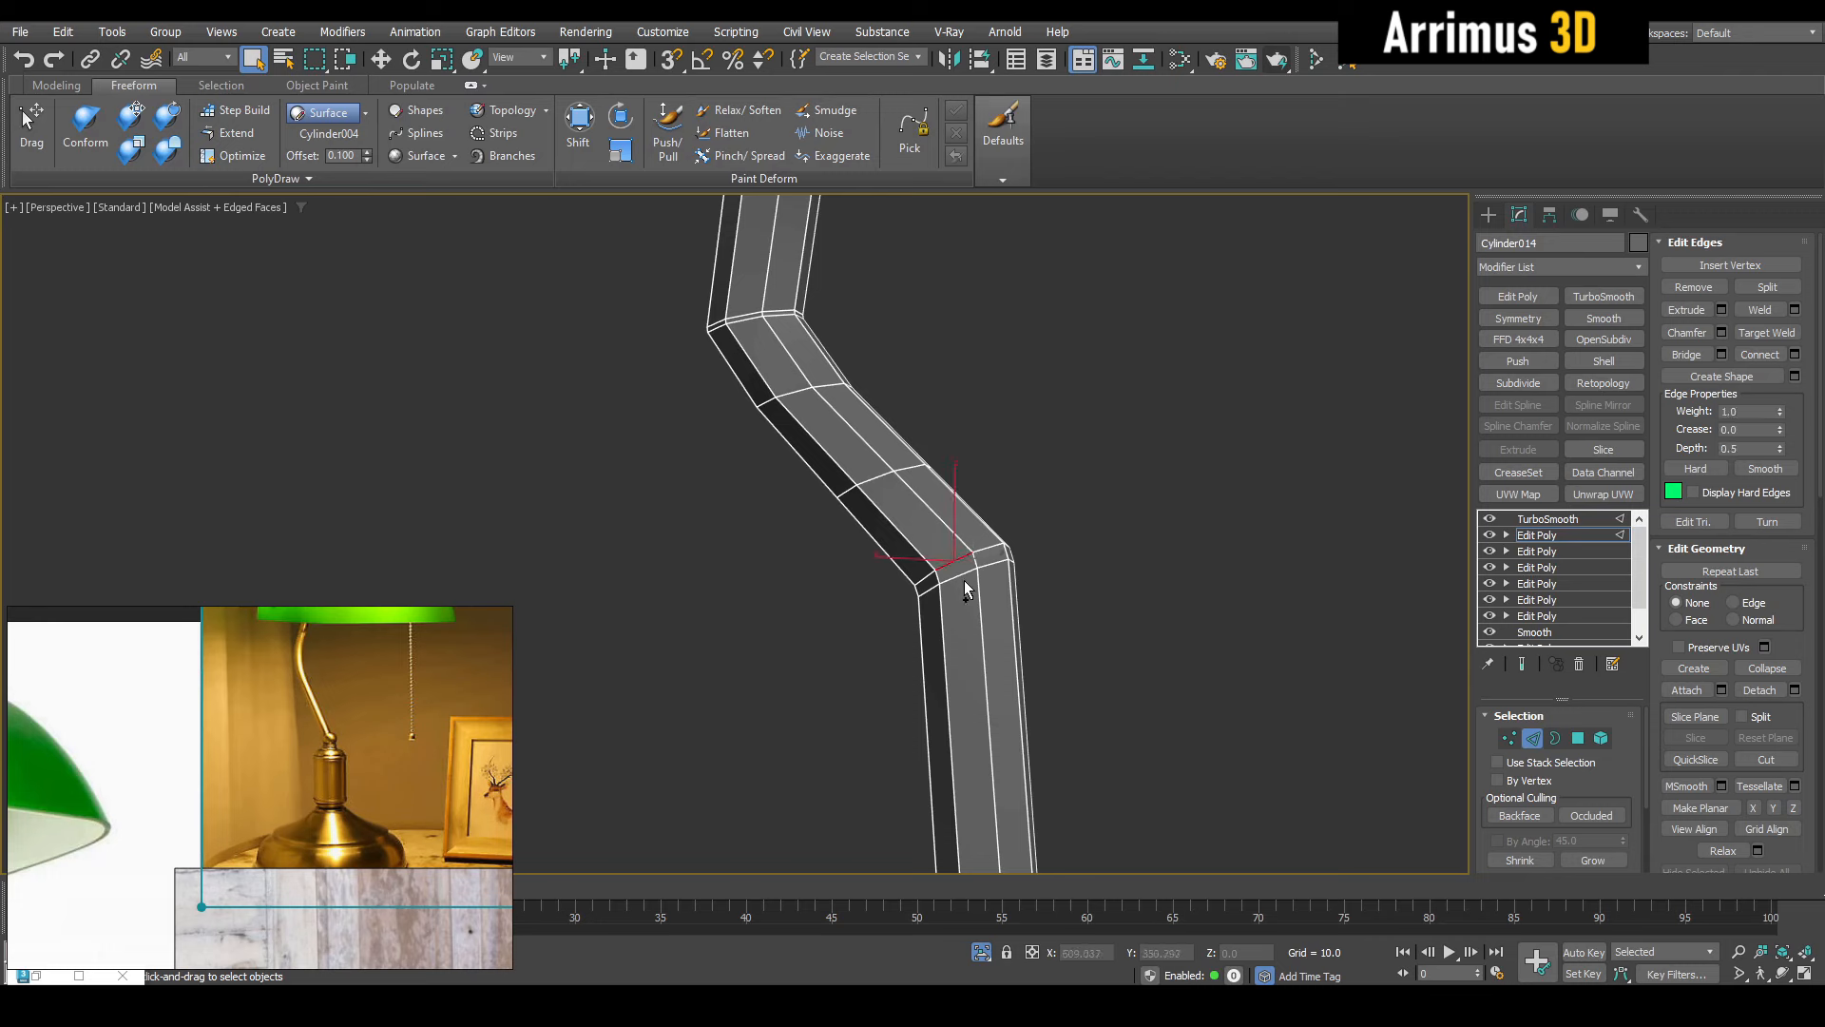
scroll(760, 314, "up", 4)
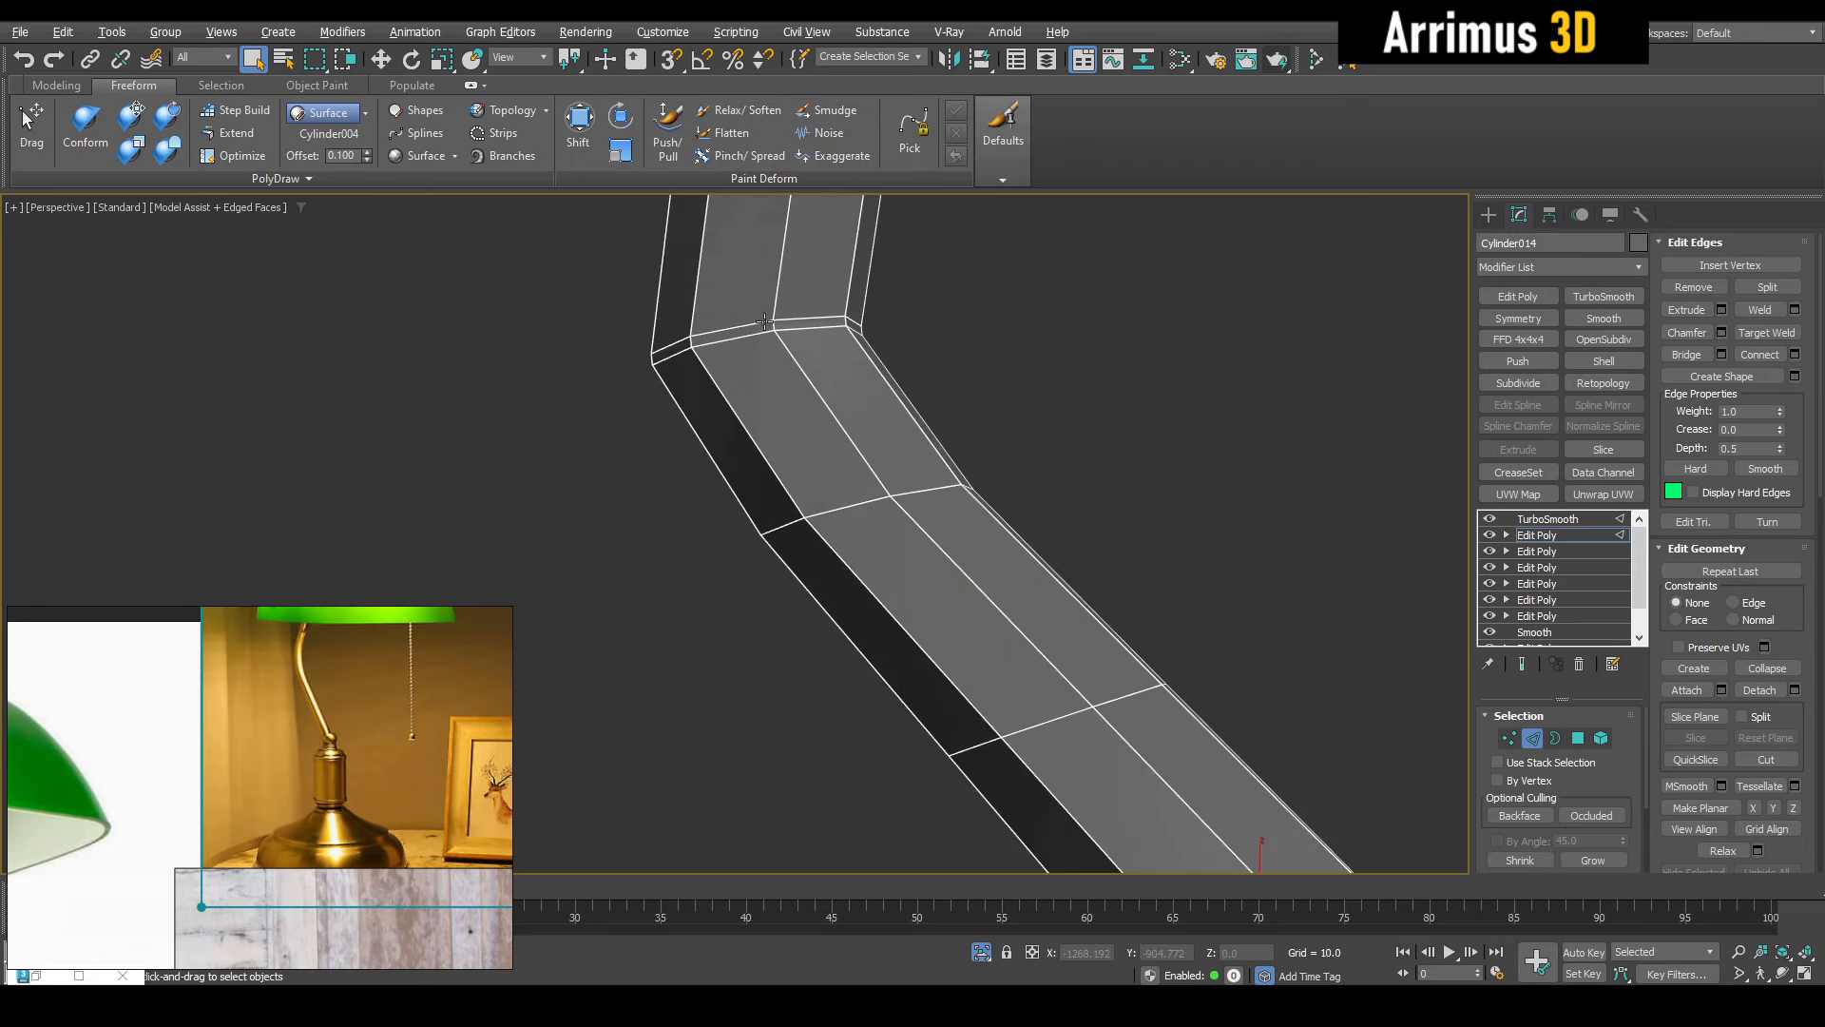
scroll(1103, 590, "down", 8)
key("F4")
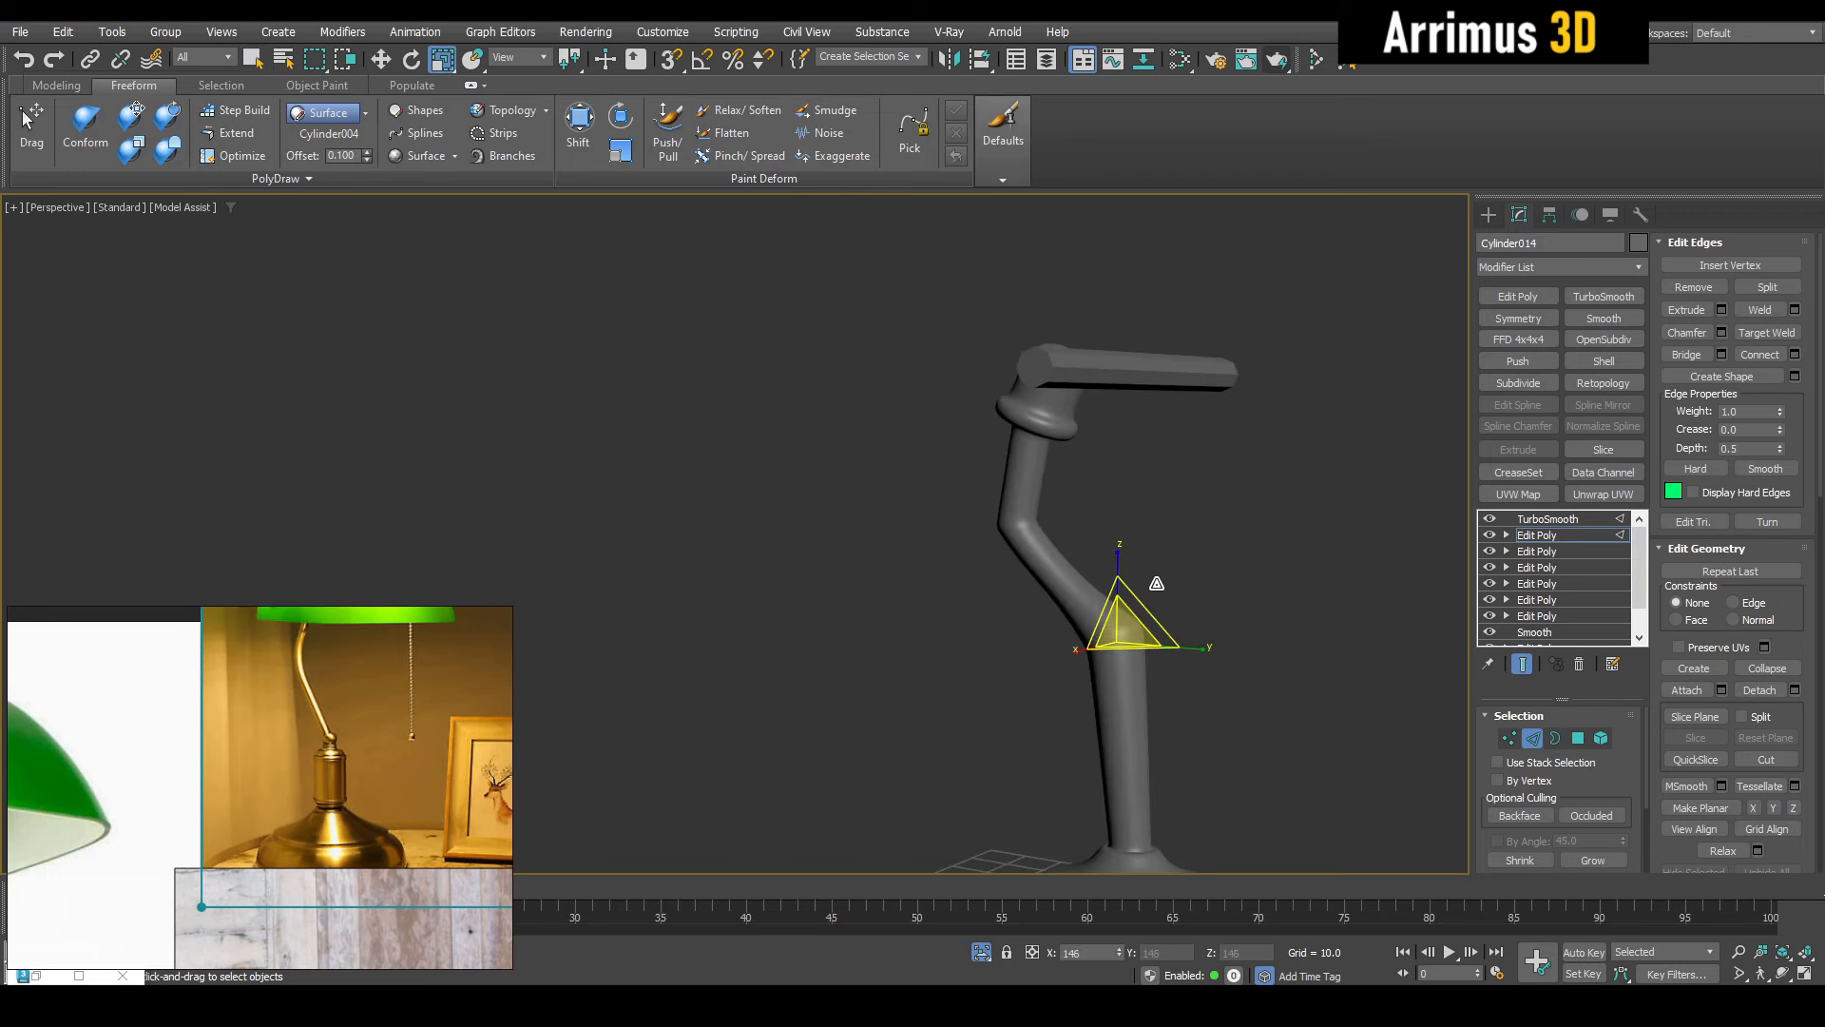
key("F4")
scroll(988, 547, "up", 8)
key("q")
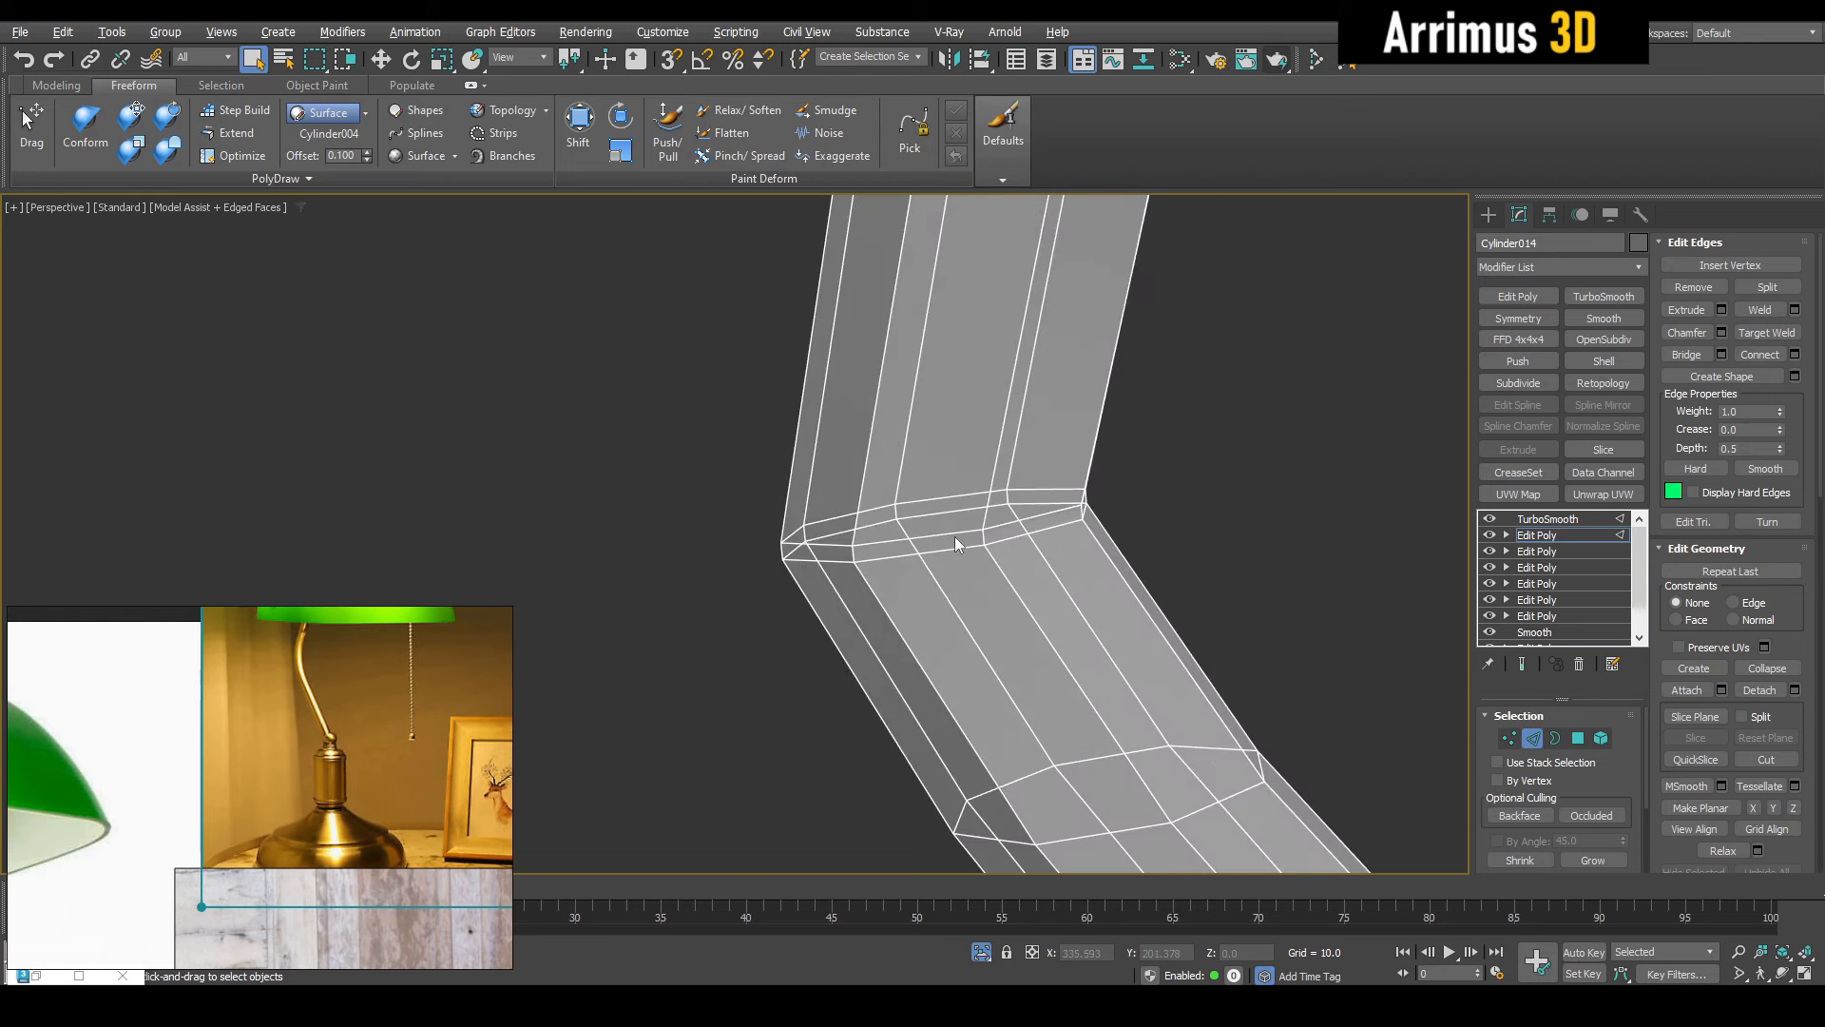
middle_click_drag(960, 532, 1098, 472, "alt")
key("F4")
scroll(998, 513, "down", 5)
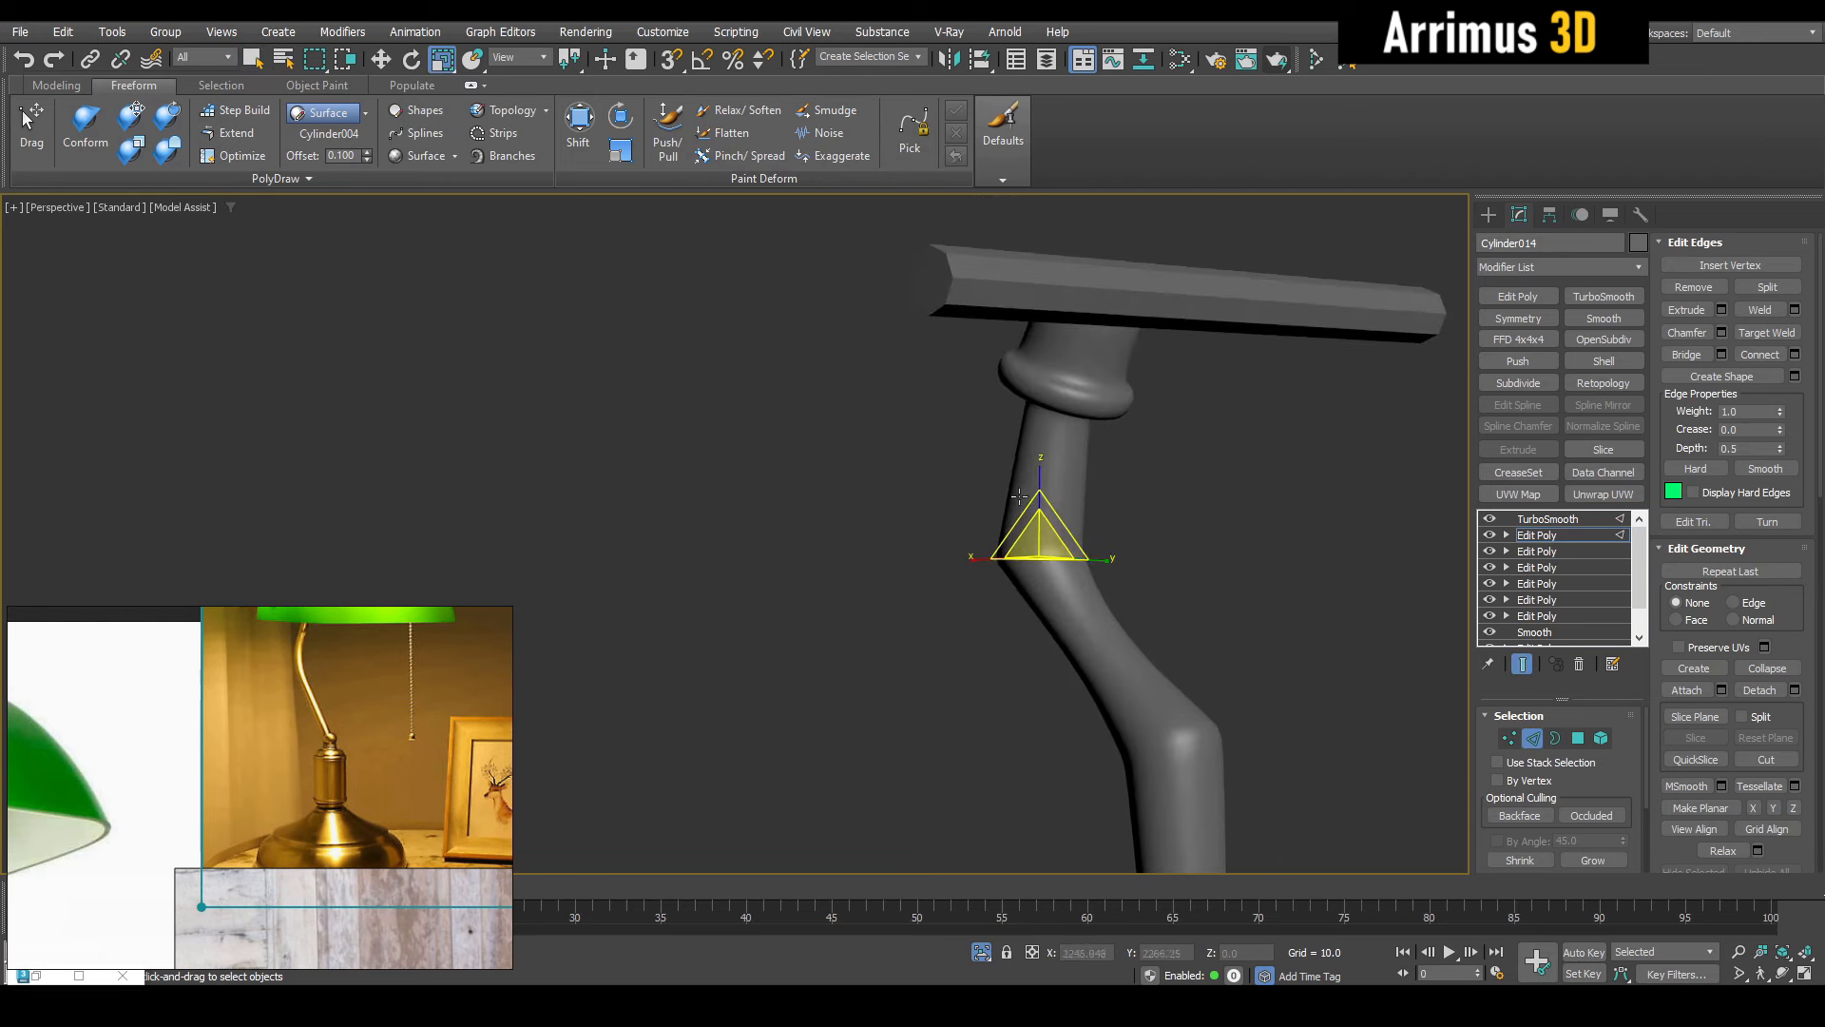
Insert an edge loop across the stem between the upper bend and the collar, and select the bend's vertices
scroll(1096, 472, "up", 5)
key("F4")
key("alt+1")
left_click(1055, 469)
key("1")
key("w")
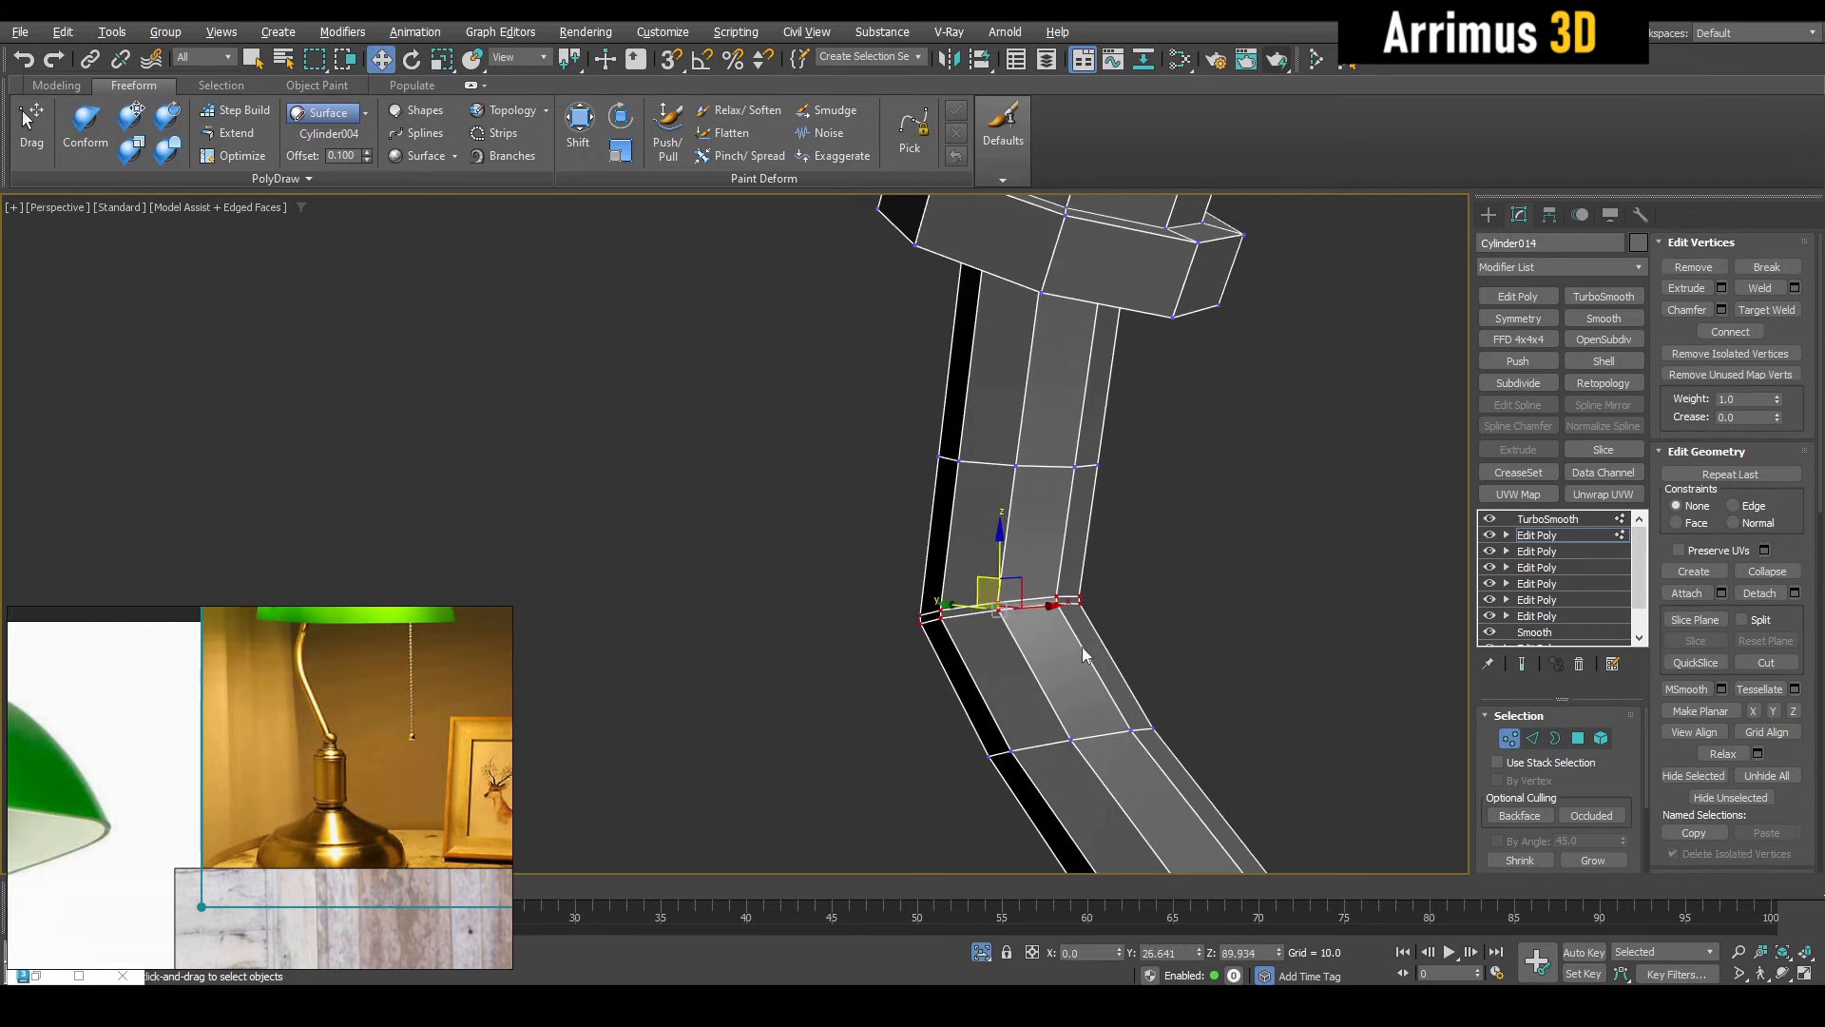
Examine the smoothed stem and its bends from several angles and distances
key("F4")
key("q")
scroll(1093, 565, "down", 5)
key("1")
middle_click_drag(1103, 568, 929, 509, "alt")
key("z")
scroll(956, 589, "up", 3)
scroll(904, 510, "up", 4)
key("F4")
Insert an edge loop across the straight lower stem section and scale it while previewing the smoothed shape
key("1")
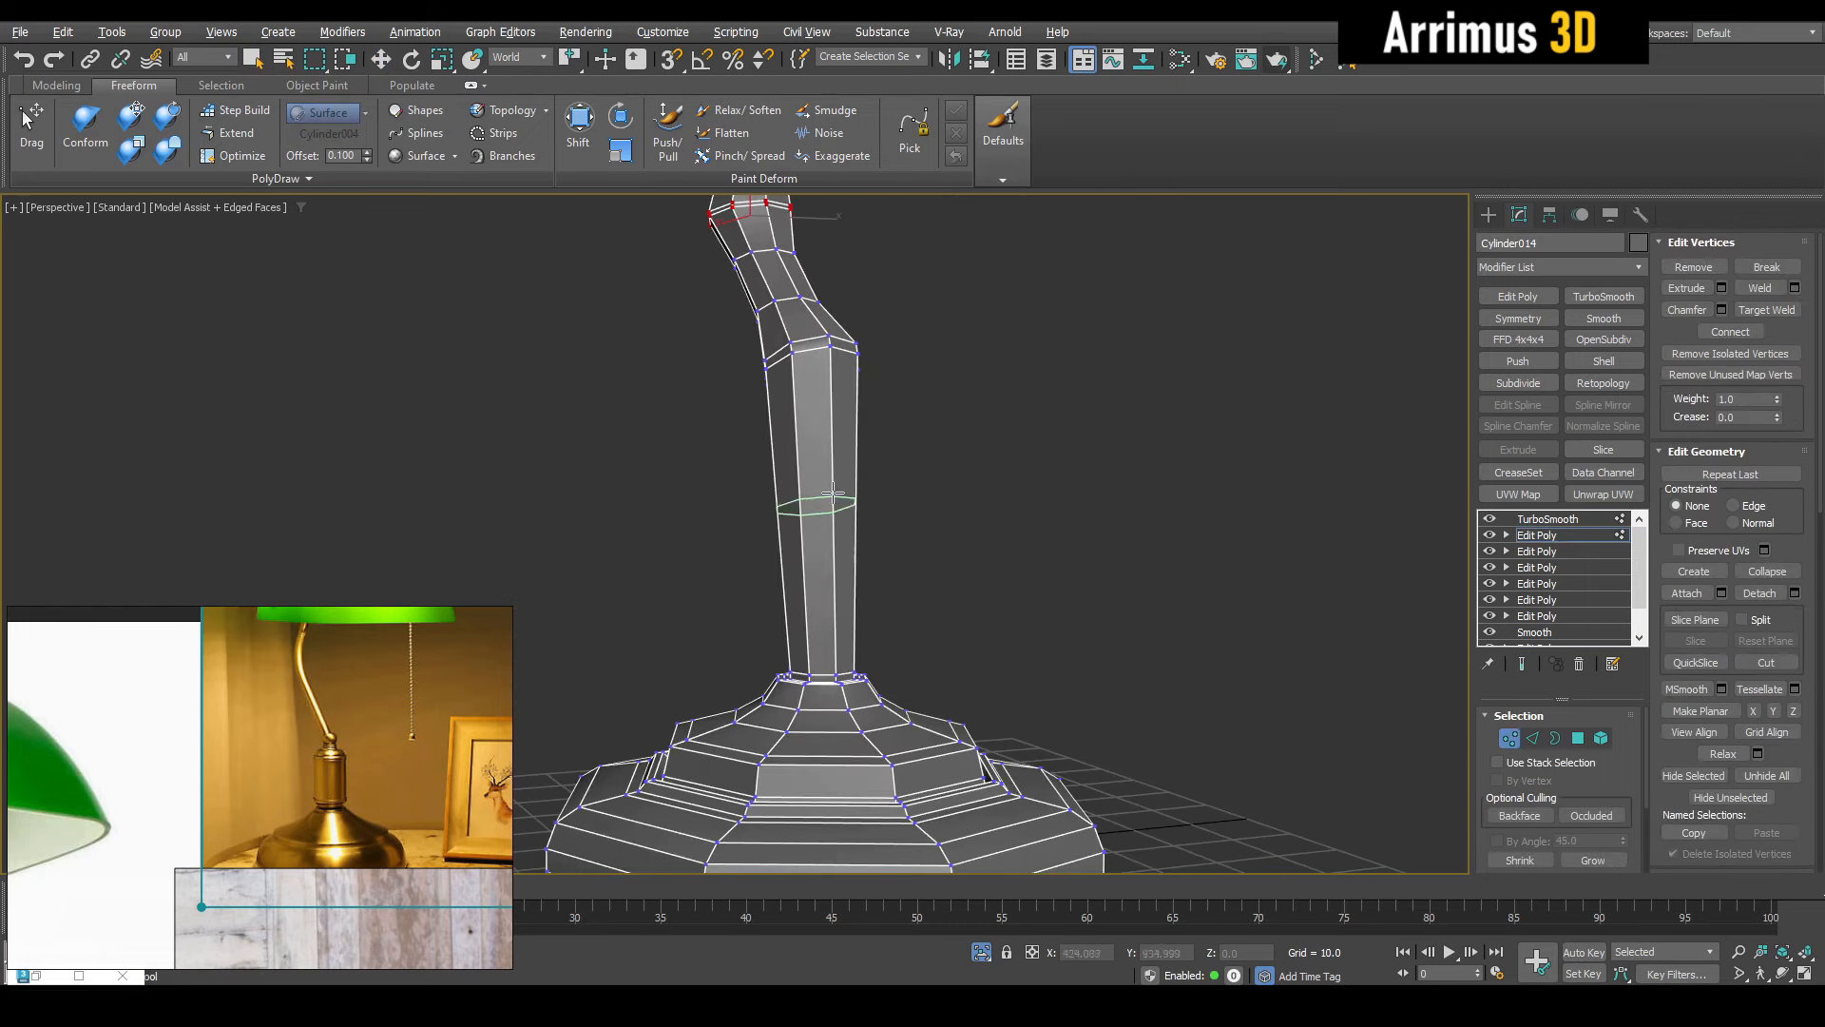
left_click(833, 454)
key("2")
key("r")
middle_click_drag(838, 453, 820, 456, "alt")
key("F4")
left_click_drag(819, 460, 820, 474)
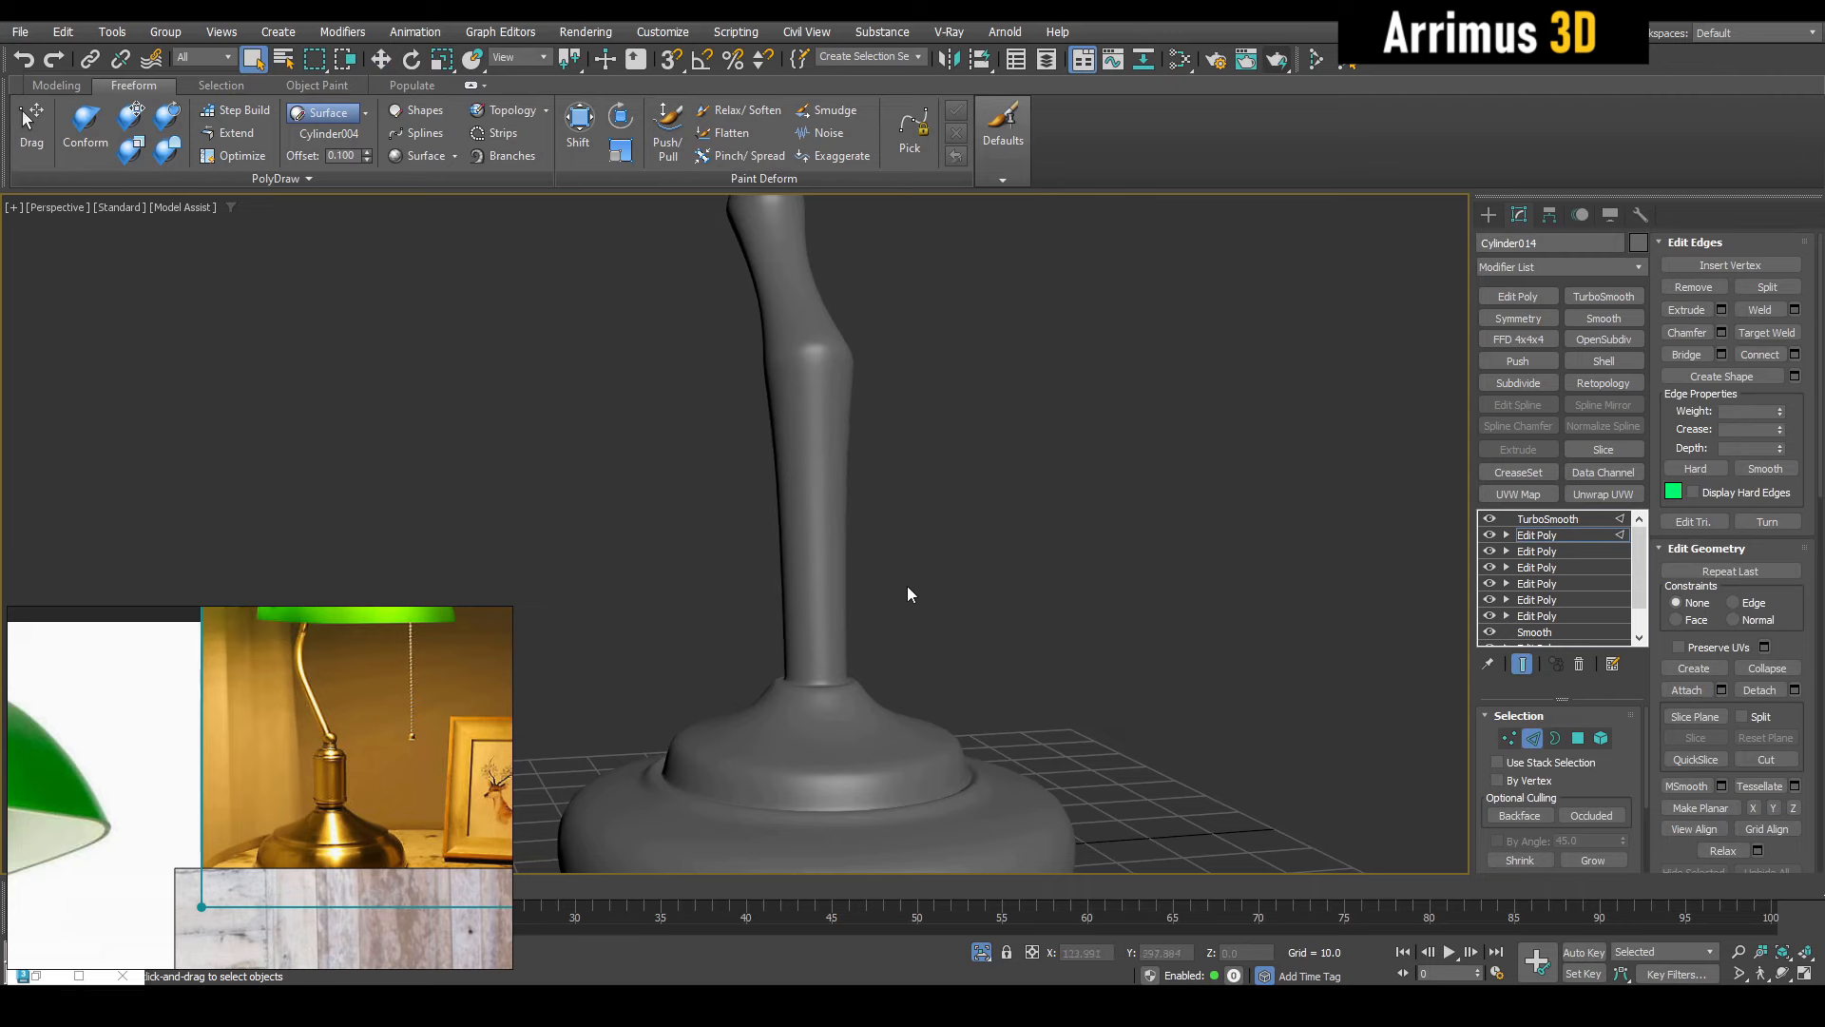
Narrow the stem's foot by scaling in the vertex rings where it meets the base
scroll(819, 708, "up", 4)
key("F4")
key("1")
scroll(827, 637, "up", 2)
left_click_drag(693, 481, 1014, 568)
middle_click_drag(908, 489, 892, 553, "alt")
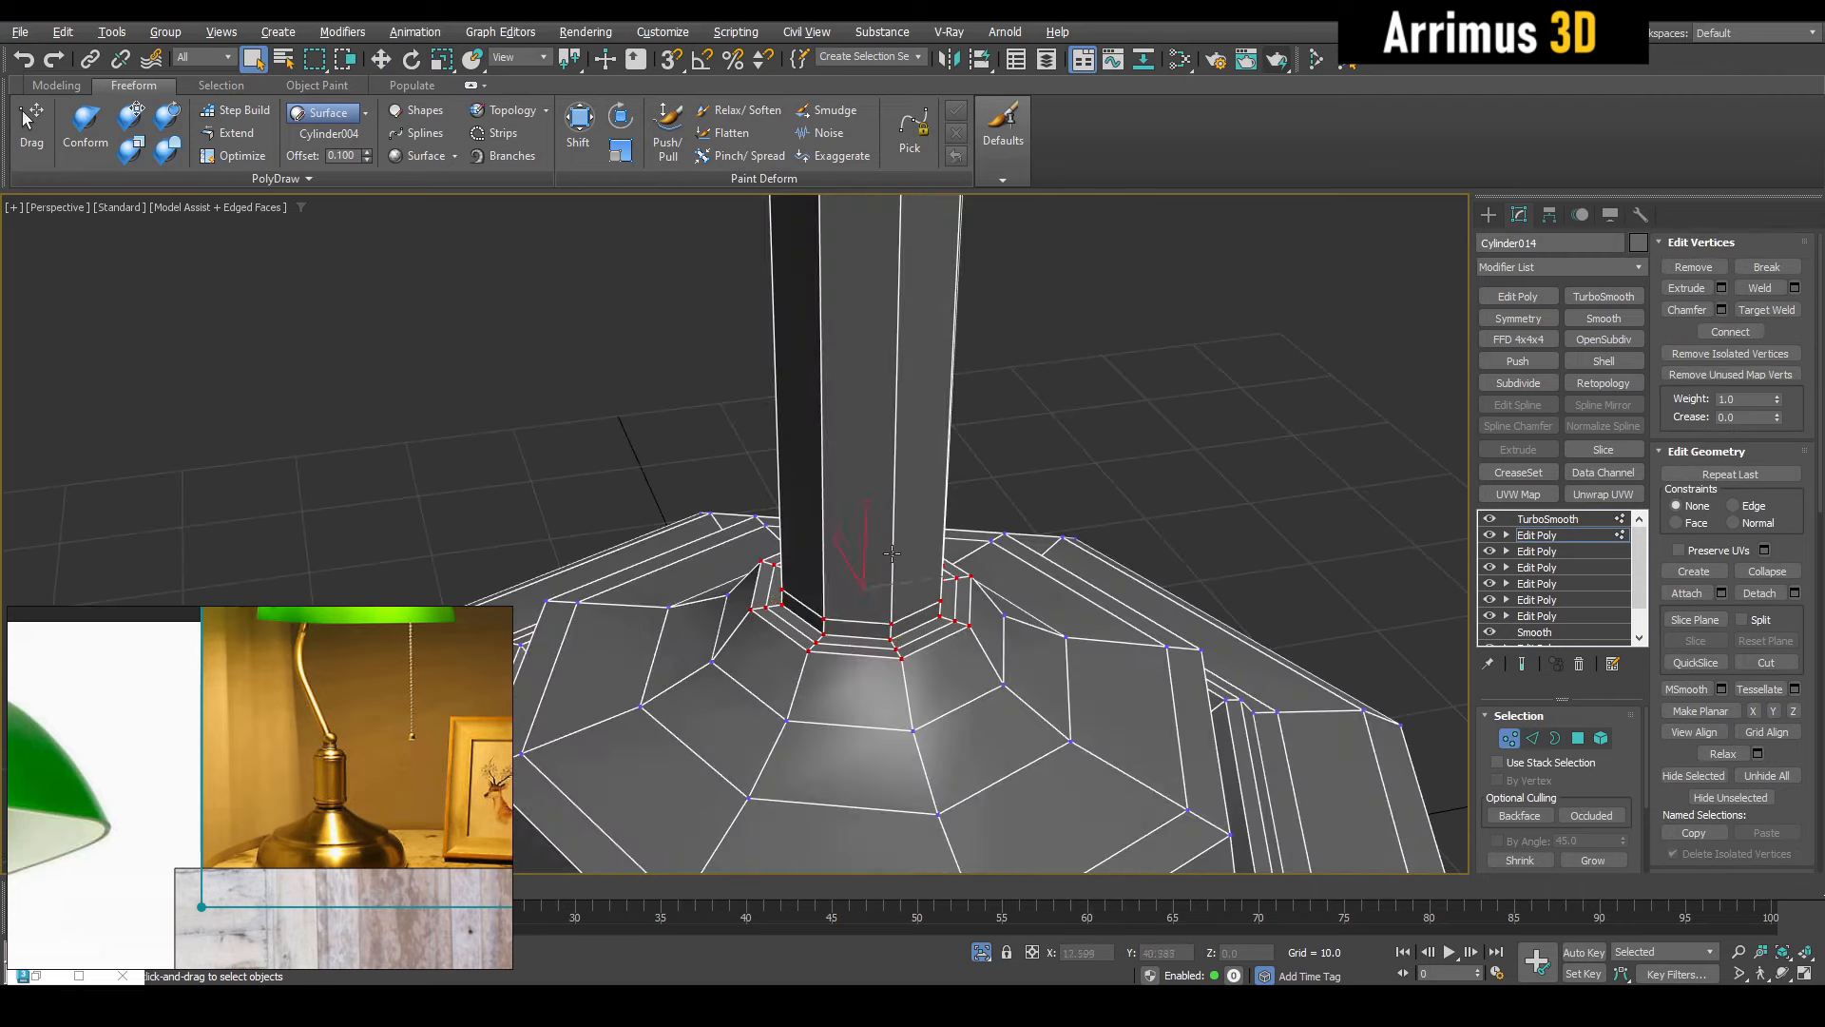
key("F4")
scroll(854, 577, "down", 2)
key("1")
key("q")
scroll(941, 582, "down", 5)
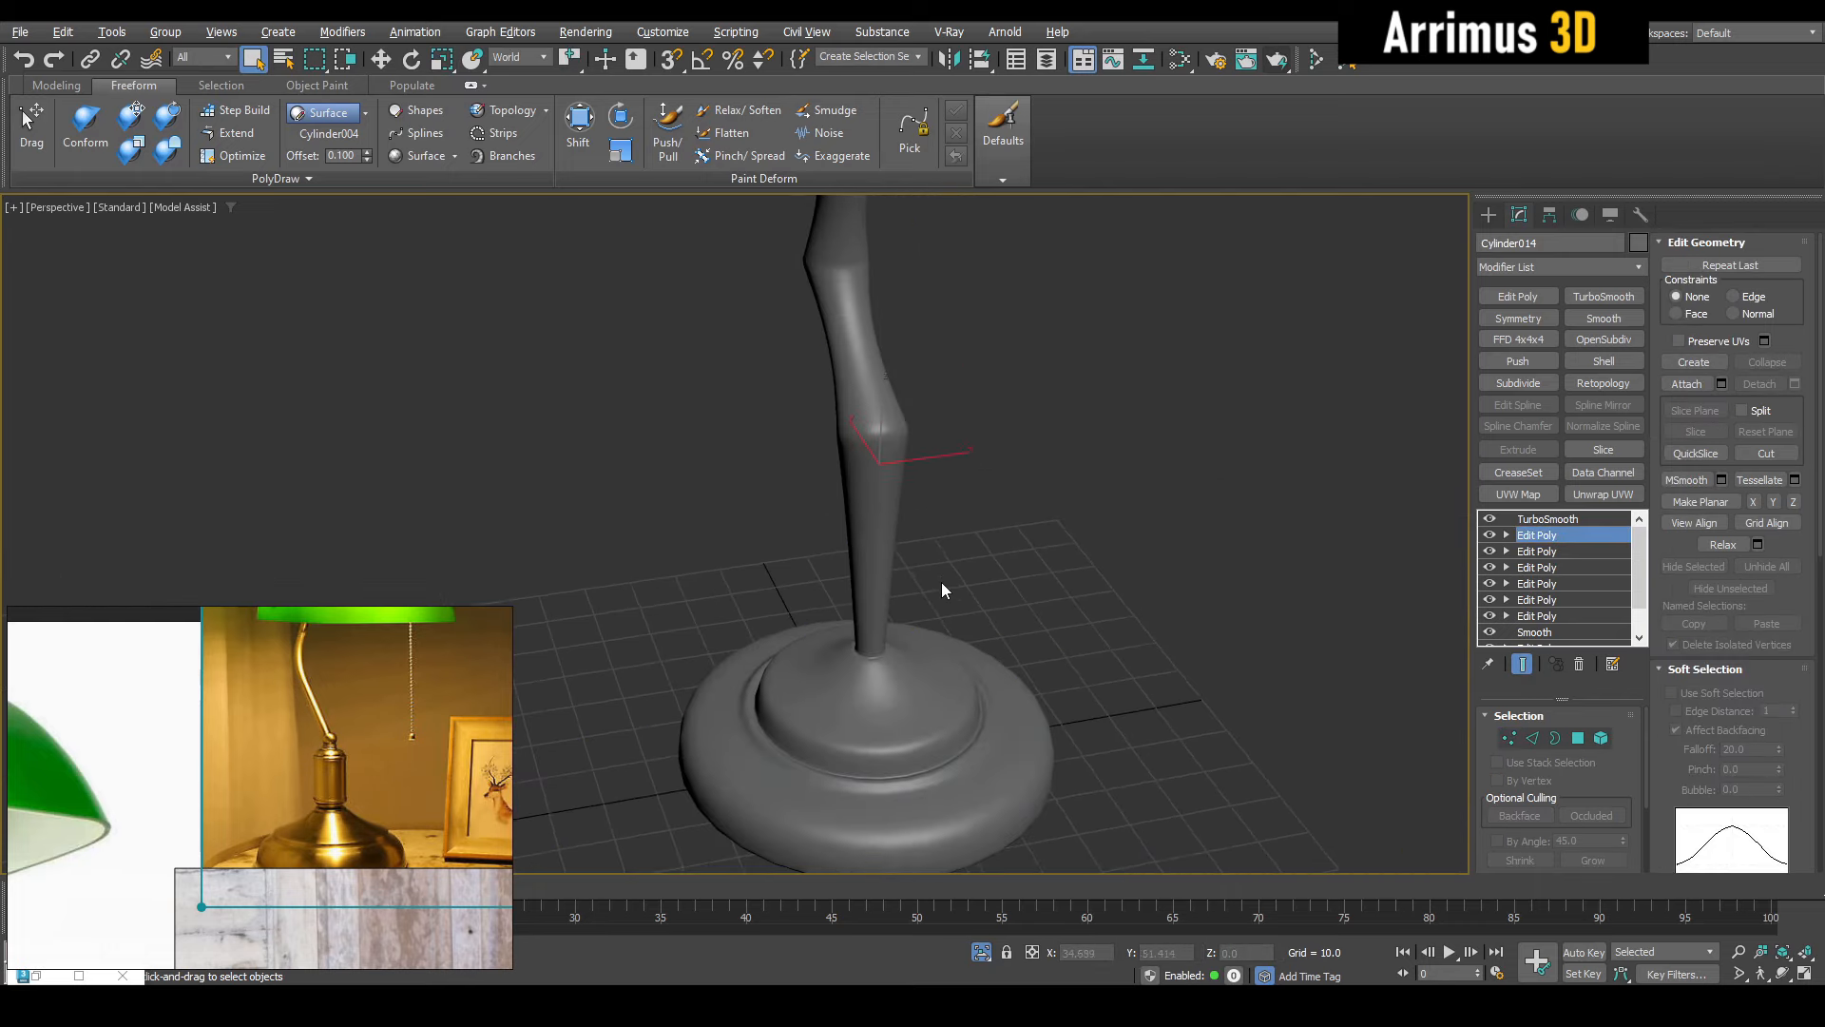
Select the horizontal crossbar and move it to run through the lamp head, comparing it with the green-shade reference photo
middle_click_drag(991, 508, 992, 555)
scroll(962, 485, "up", 6)
left_click(975, 418)
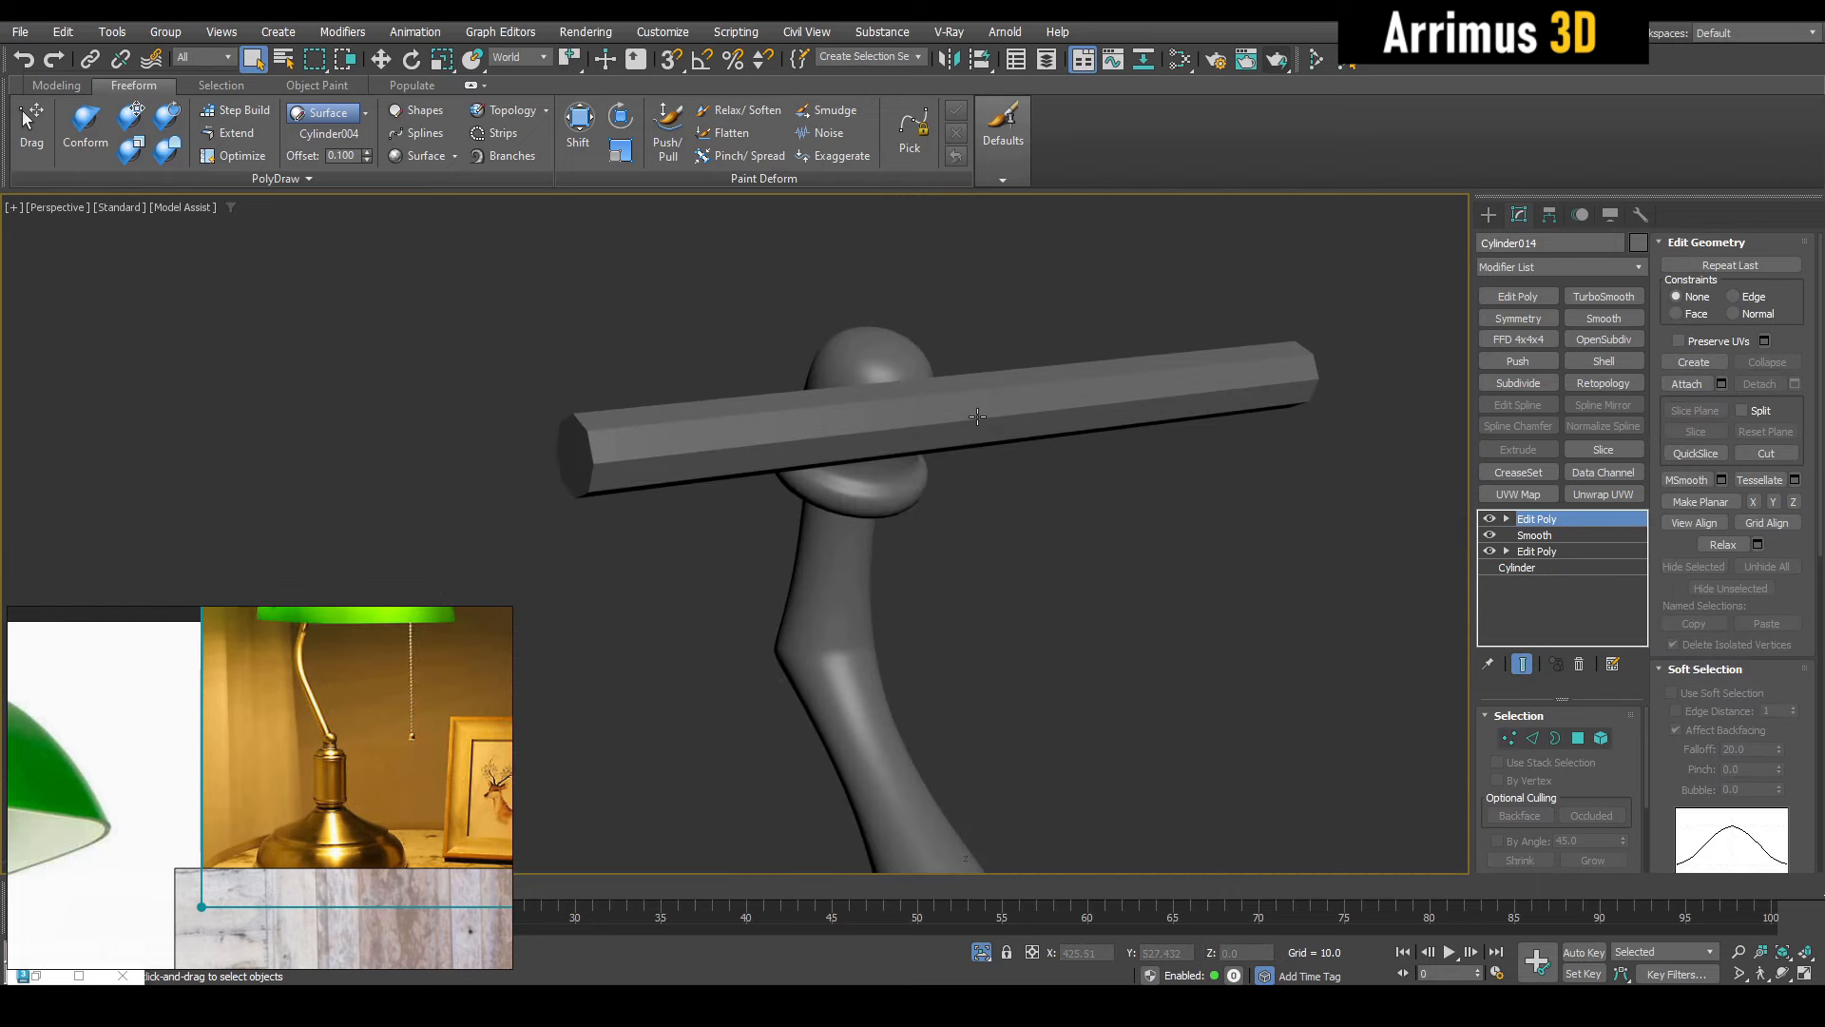
key("1")
left_click_drag(961, 378, 904, 377)
mouse_move(904, 378)
middle_mouse_down("alt")
mouse_move(986, 371)
mouse_move(929, 373)
middle_mouse_up("alt")
scroll(338, 669, "down", 3)
middle_click_drag(245, 678, 440, 719)
middle_click_drag(747, 544, 884, 494, "alt")
Select the vertices at one end of the crossbar and move them inward to shorten that side
key("F4")
scroll(759, 520, "down", 5)
key("q")
key("2")
key("1")
left_click_drag(615, 459, 741, 599)
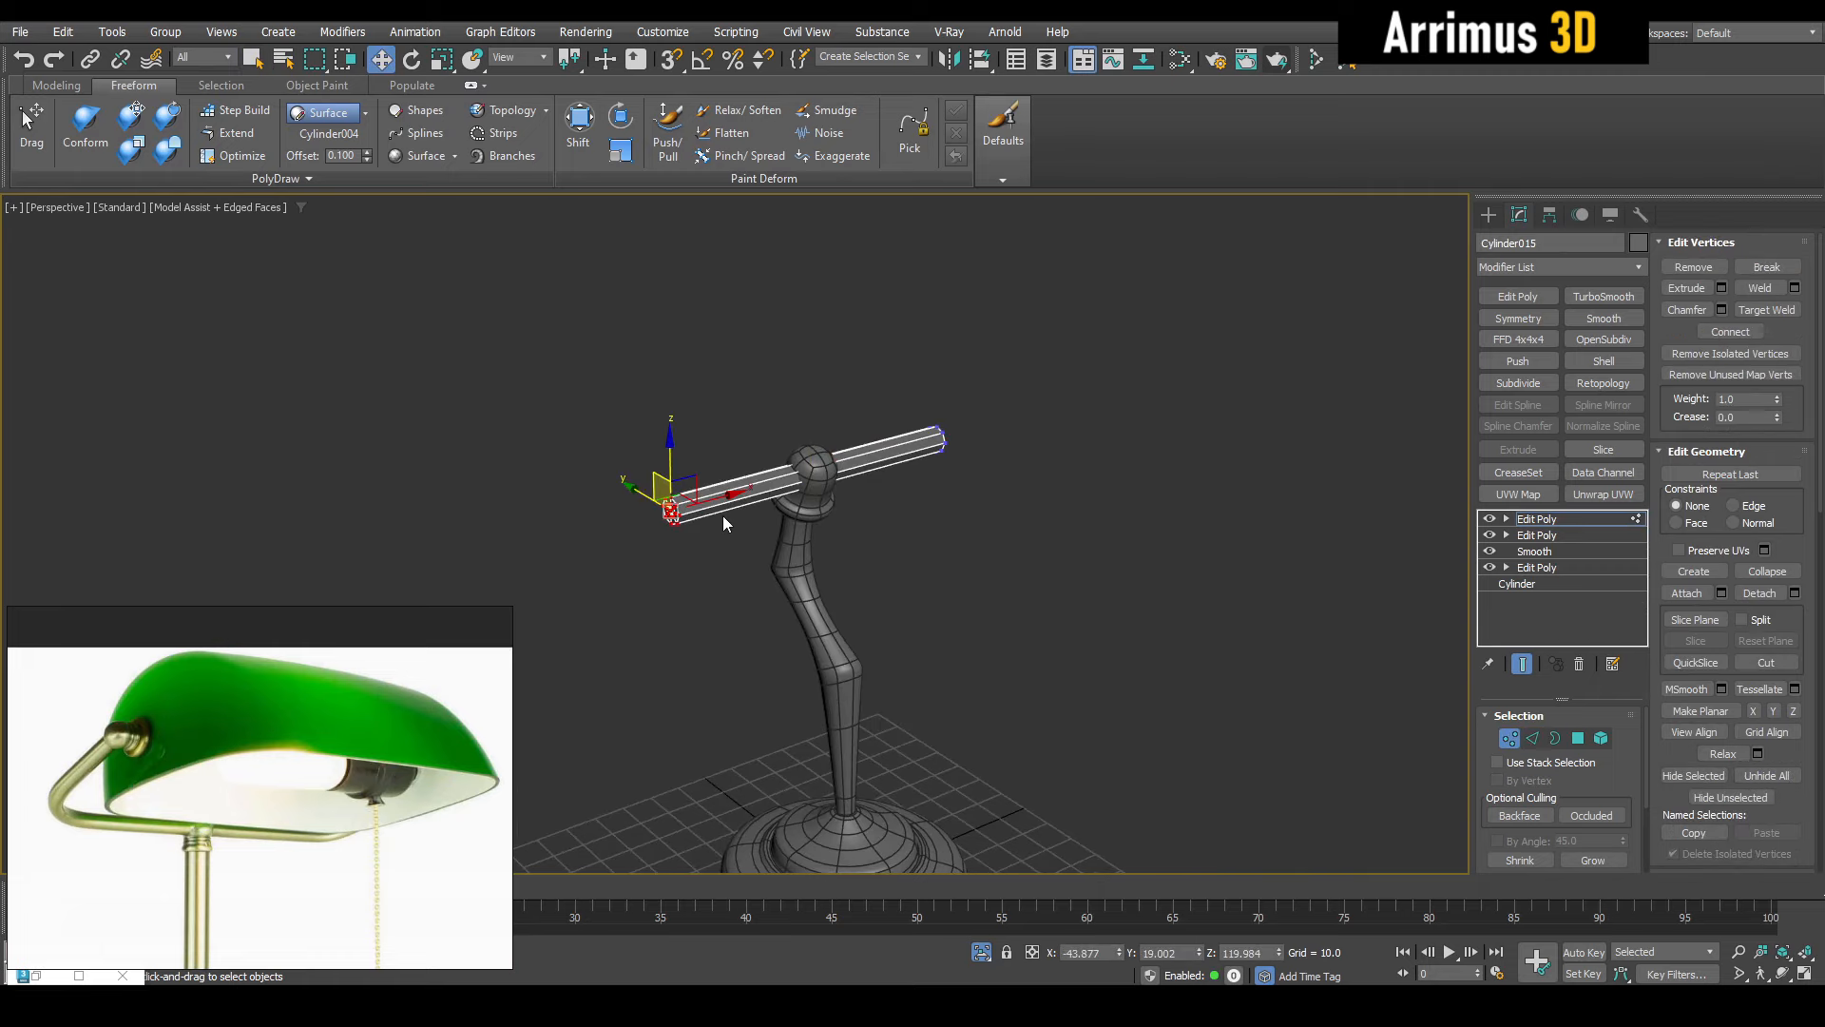
Extrude the crossbar's end polygons into an angled segment and a second forward segment to form a bent arm
key("4")
key("ctrl+Page_Down")
key("z")
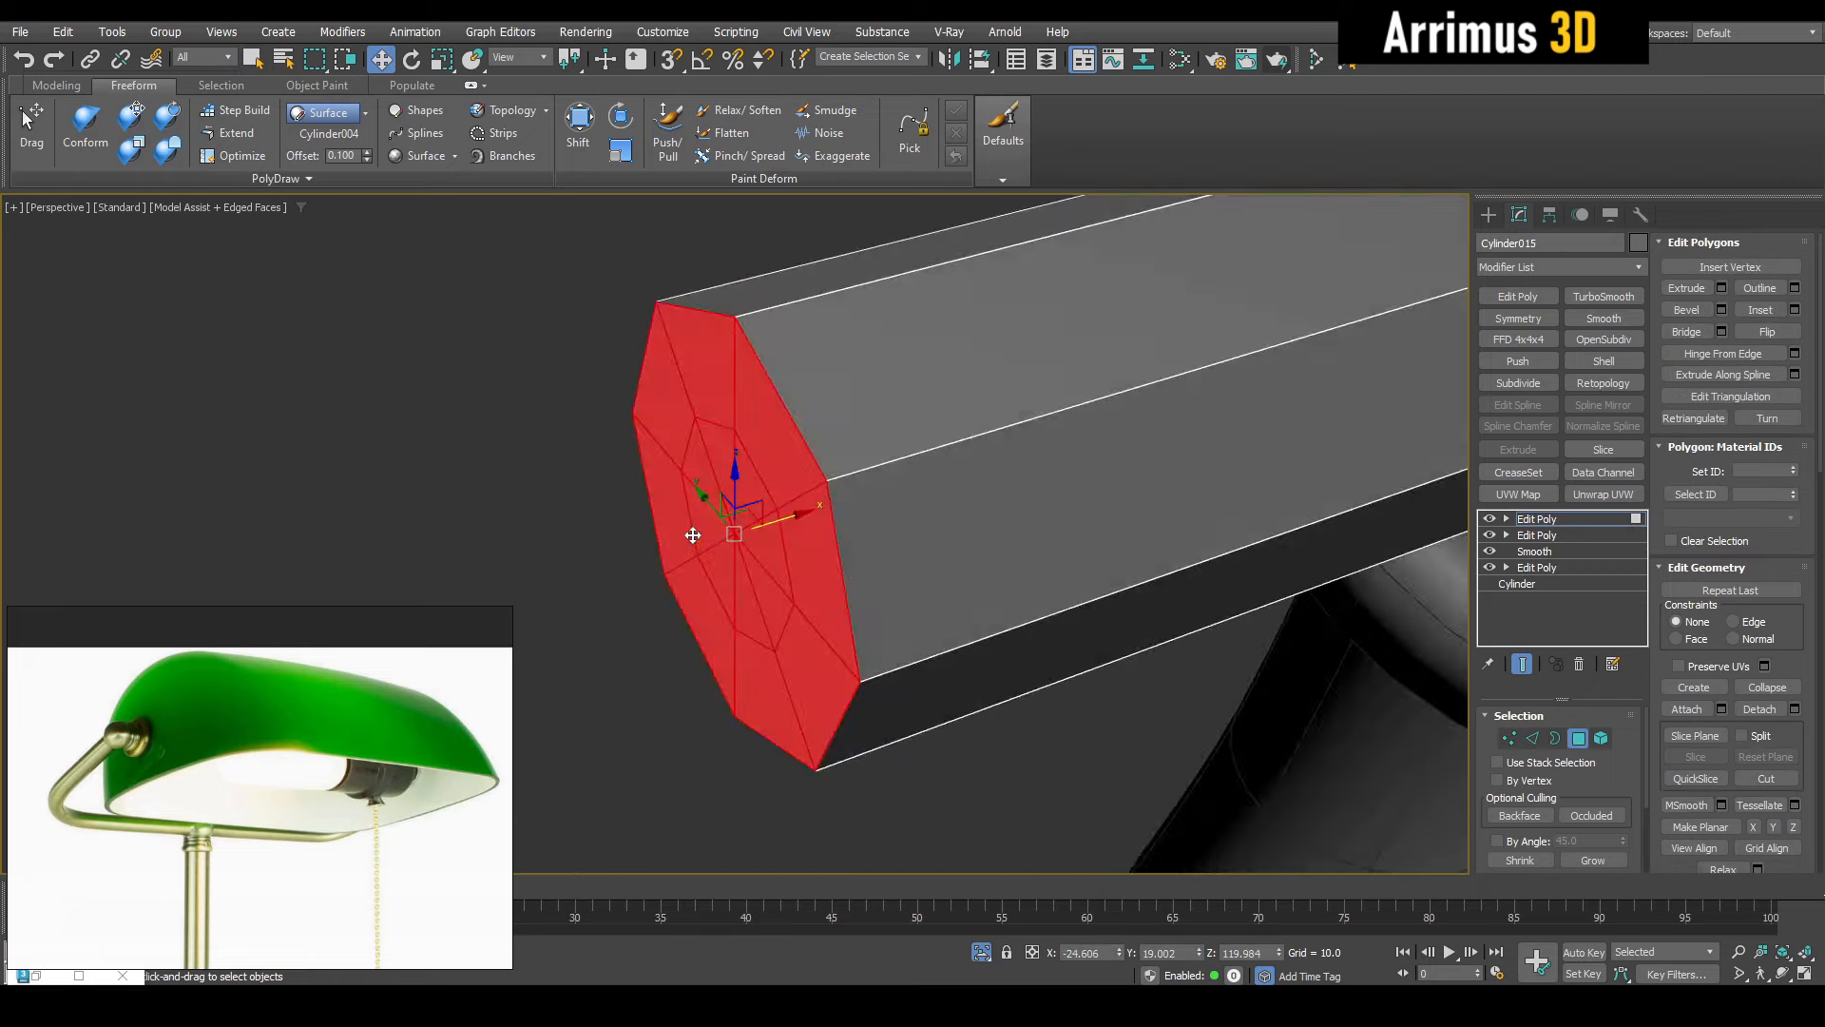
scroll(692, 533, "down", 8)
middle_click_drag(692, 534, 765, 507, "alt")
scroll(766, 507, "down", 2)
middle_click_drag(760, 504, 791, 489)
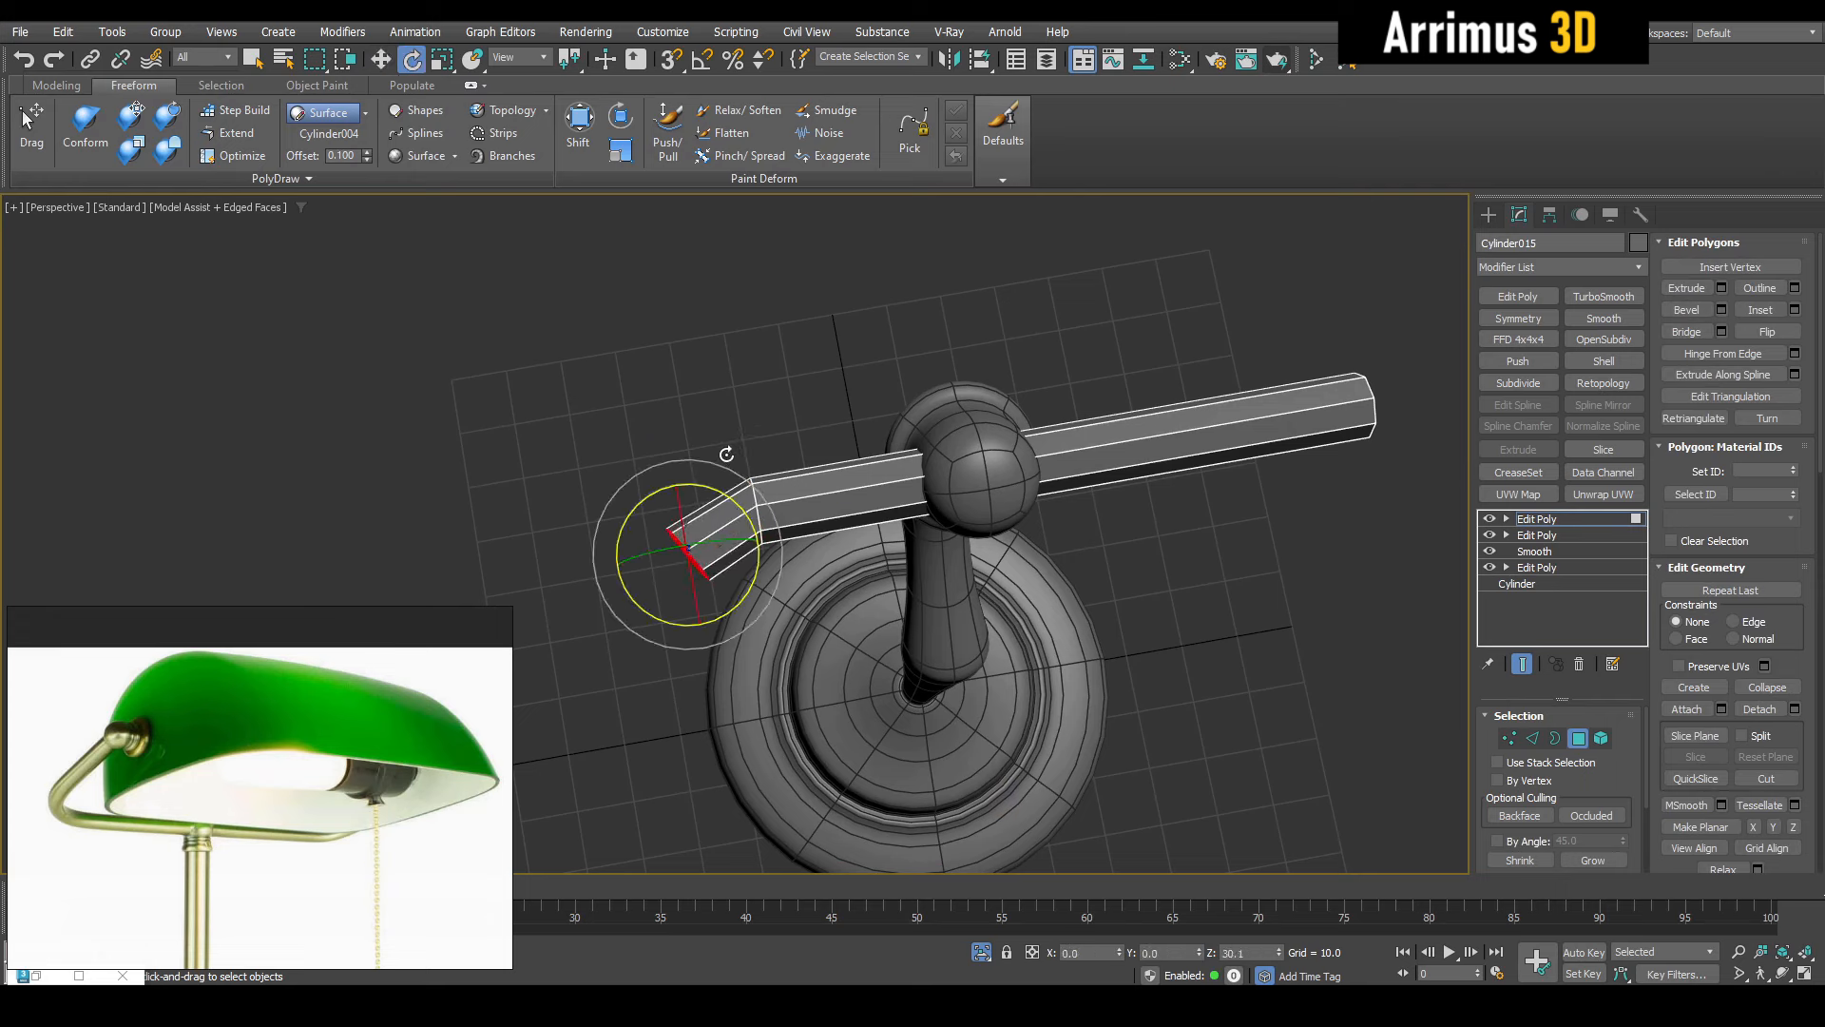
key("w")
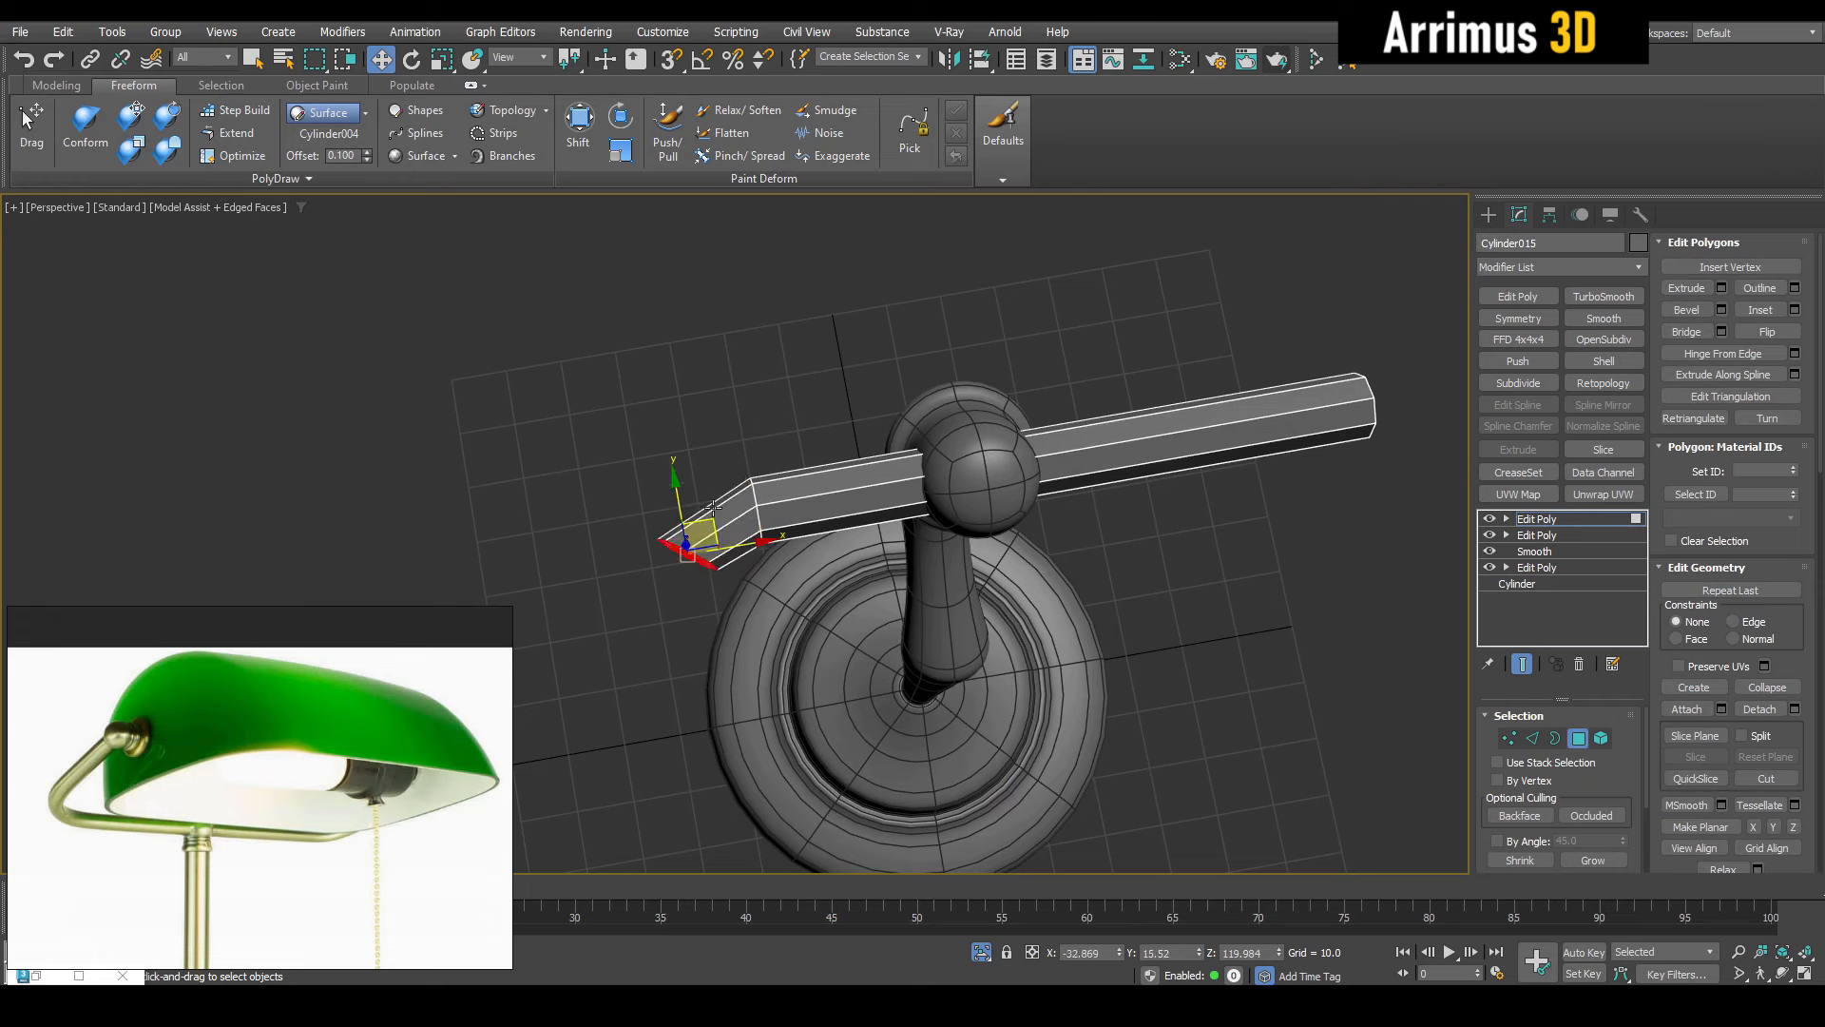
middle_click_drag(693, 579, 745, 502)
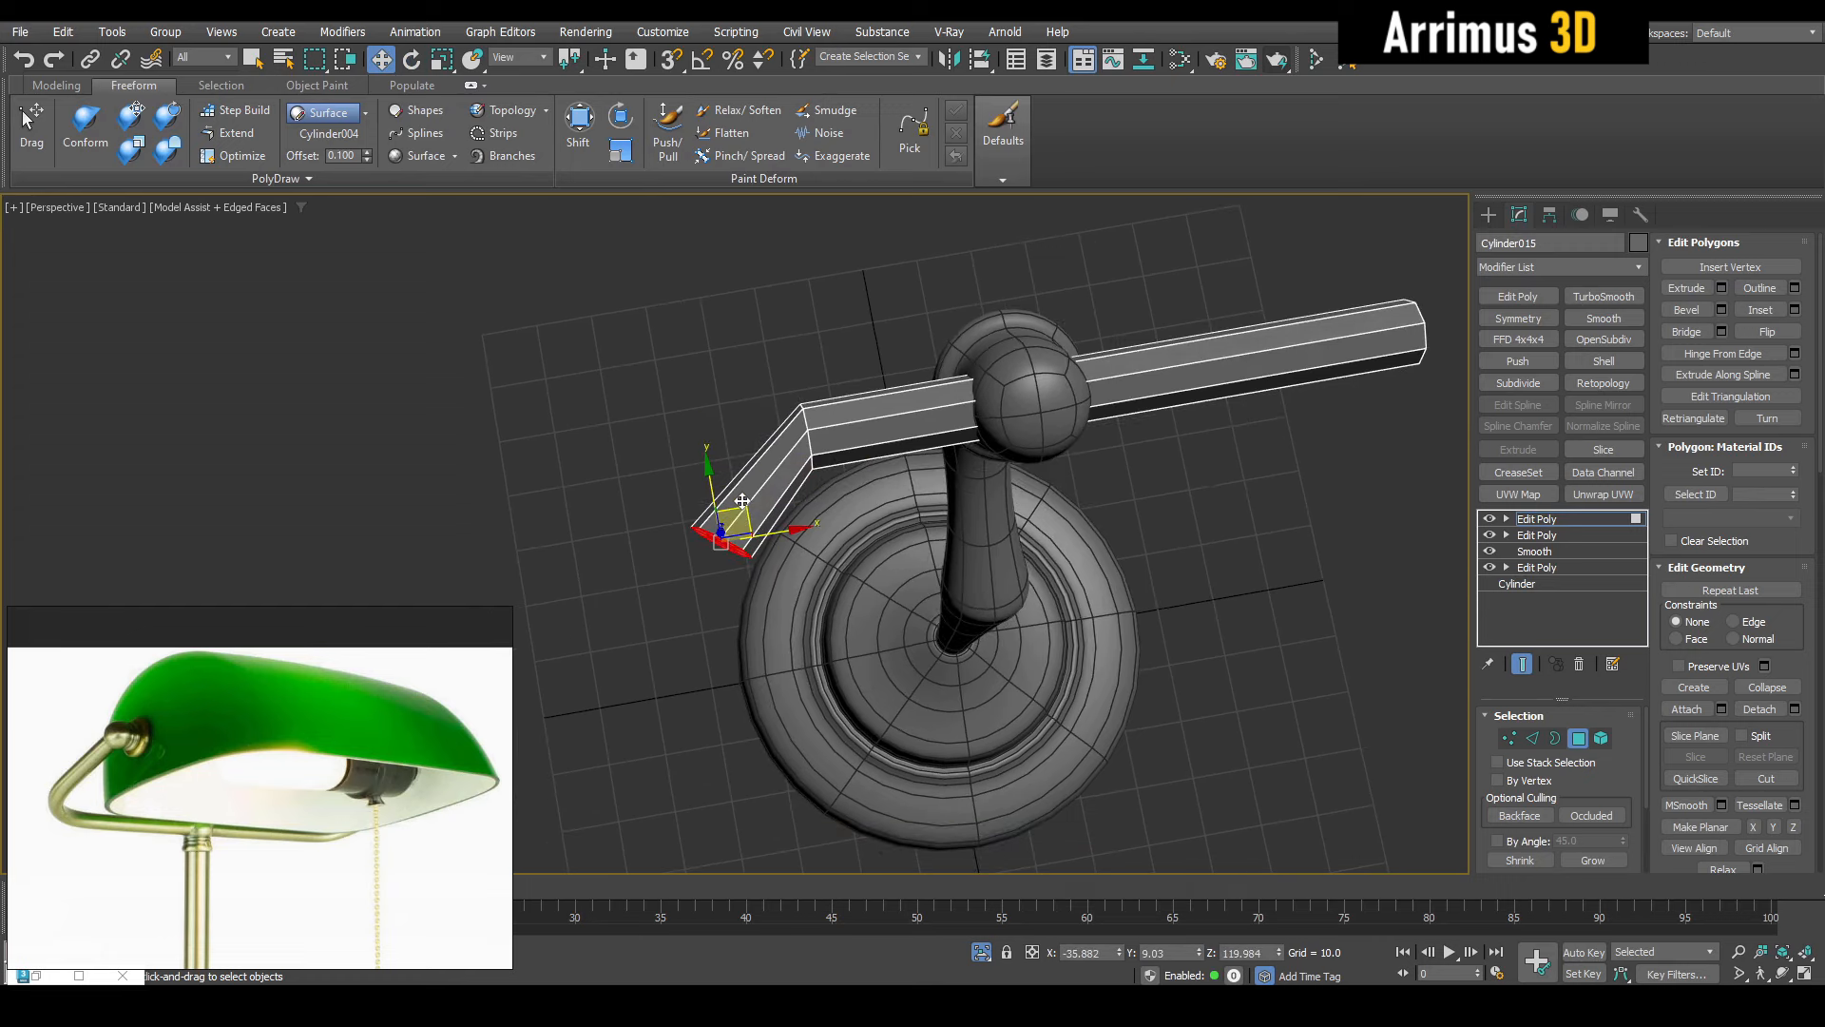
left_click_drag(741, 500, 752, 624, "shift")
middle_click_drag(752, 625, 805, 613)
Insert an edge loop on the crossbar beside the arm's first bend and rotate the bend's vertices to match the corner
key("alt+1")
left_click(903, 430)
key("1")
left_click_drag(778, 340, 847, 504)
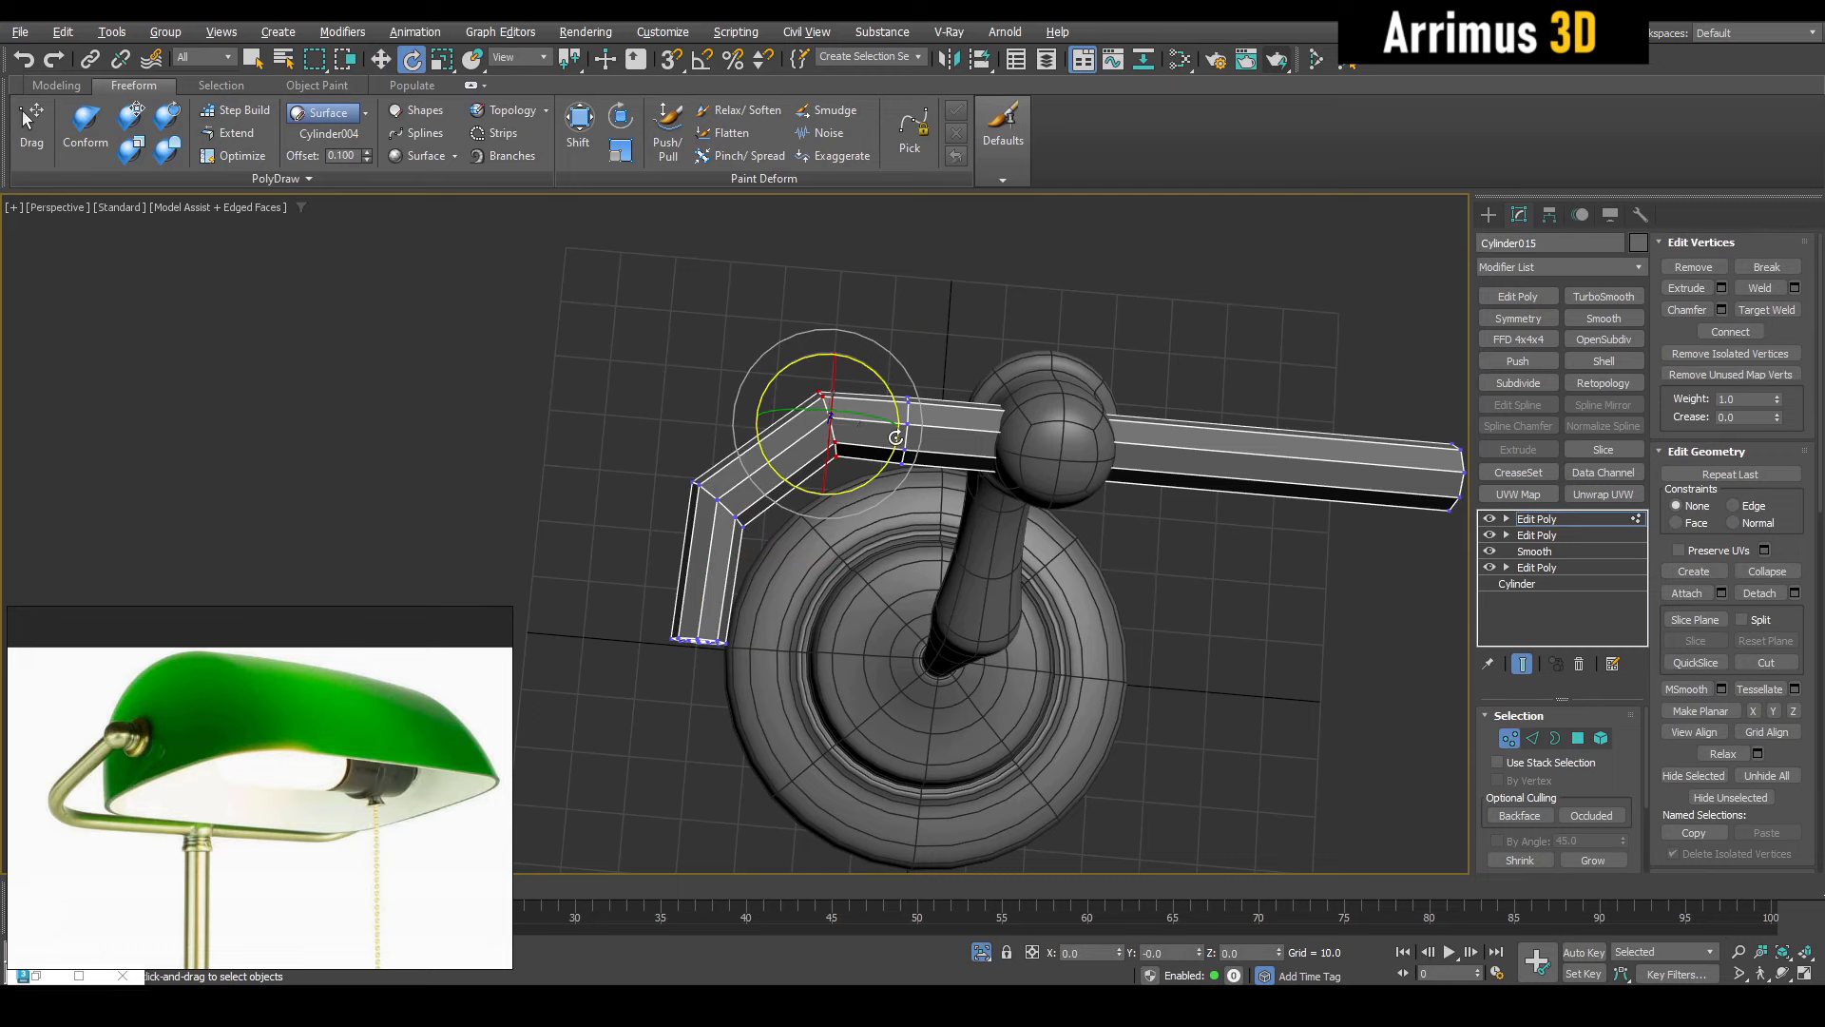
key("q")
scroll(865, 462, "up", 5)
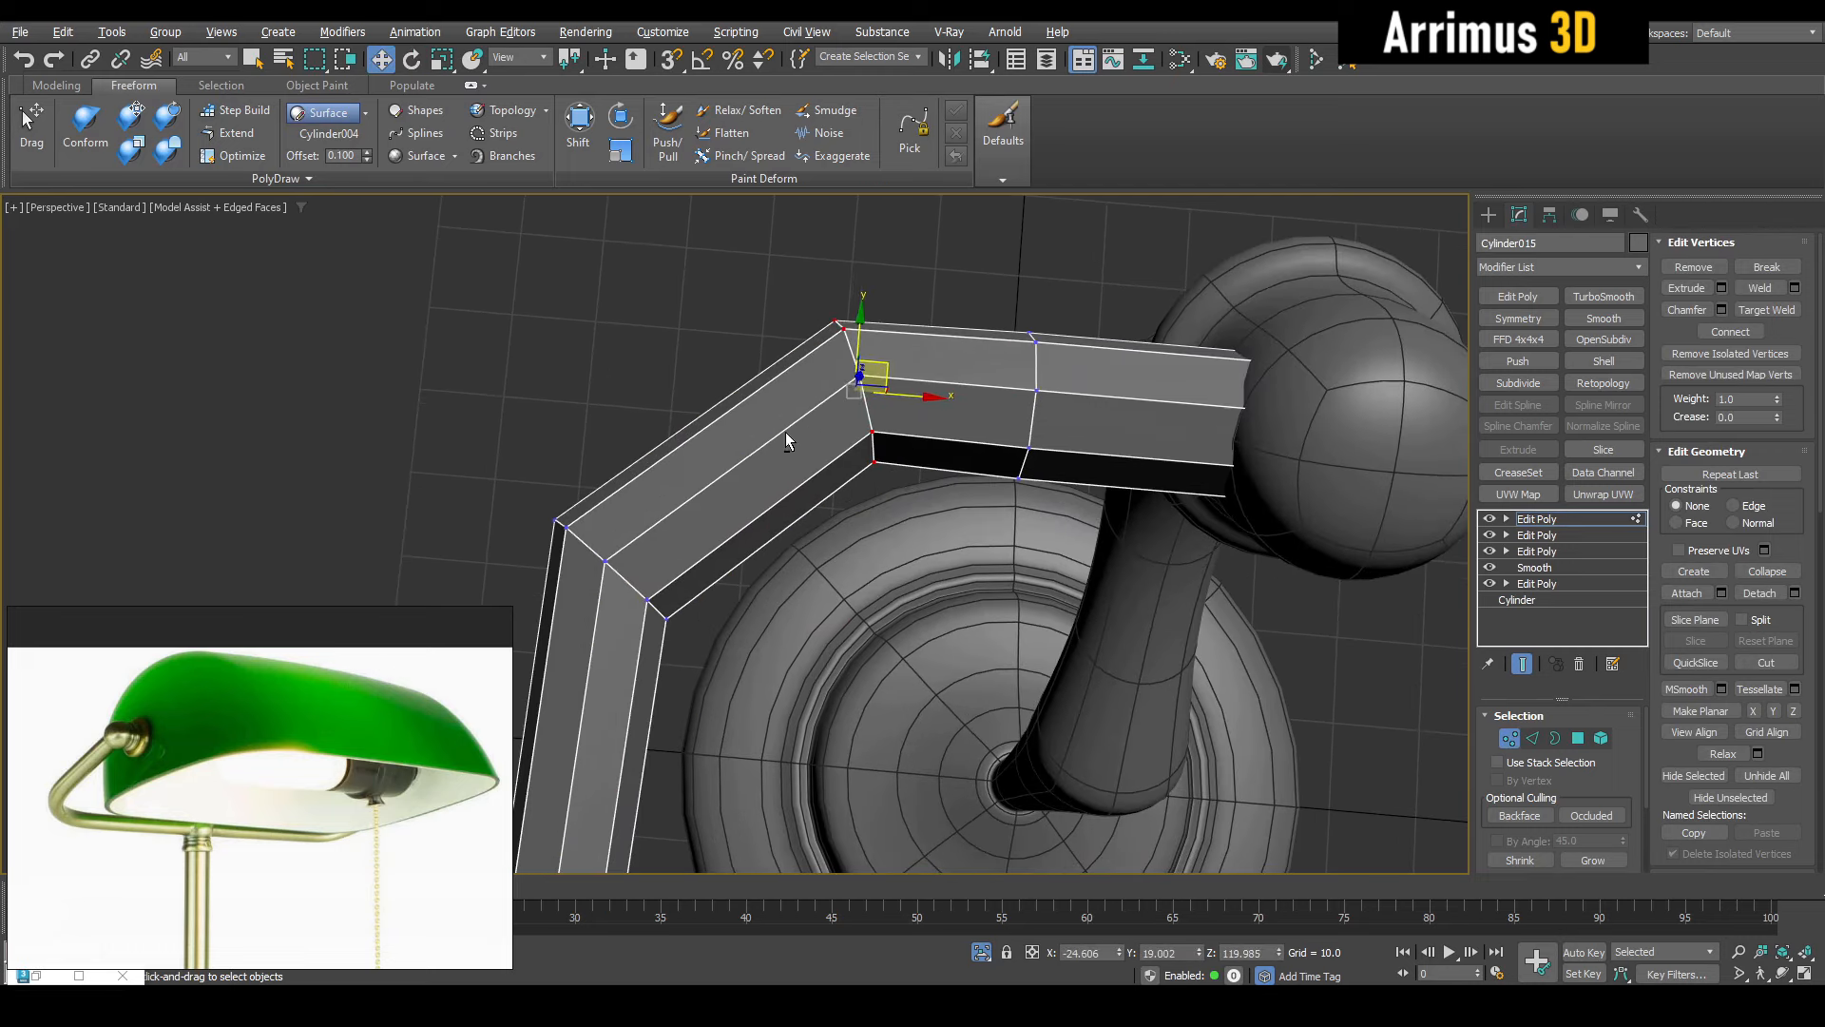
Insert edge loops midway along the arm's angled and forward segments, and enlarge the edge loops at both bends
key("2")
middle_click_drag(785, 432, 634, 601, "alt")
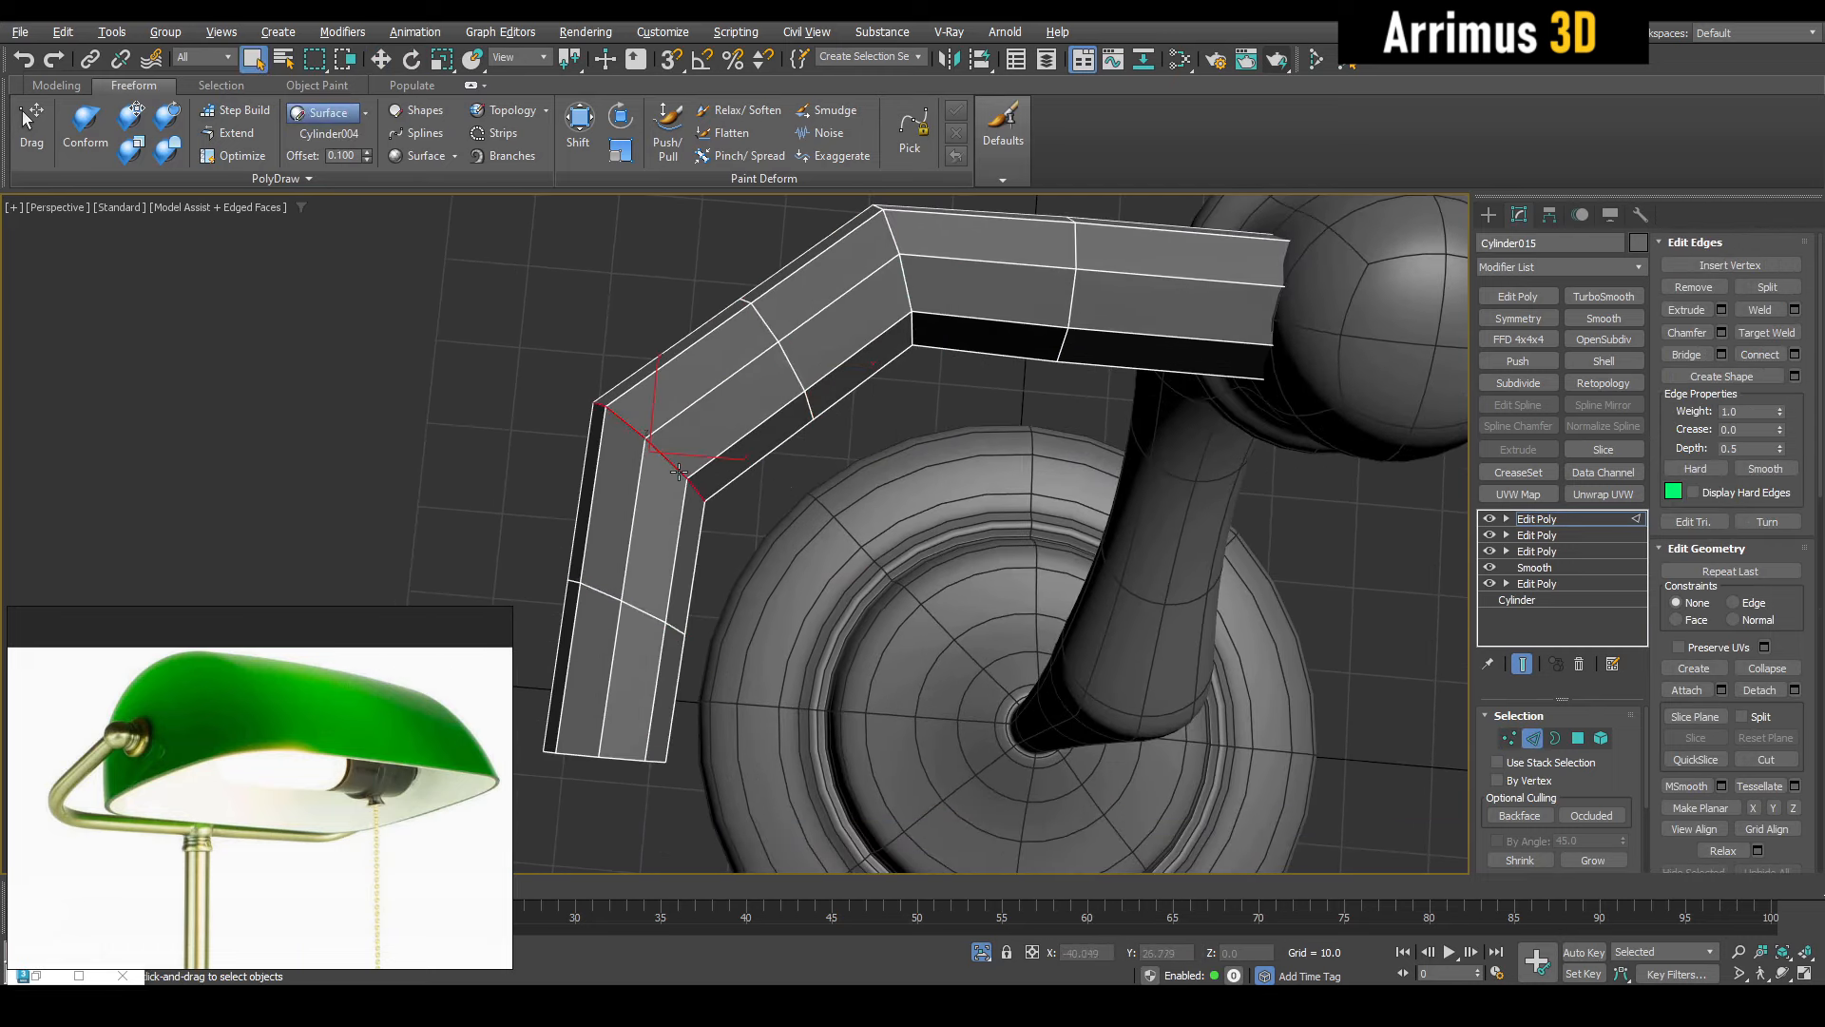
left_click_drag(663, 458, 677, 407)
middle_click_drag(907, 325, 897, 385)
key("r")
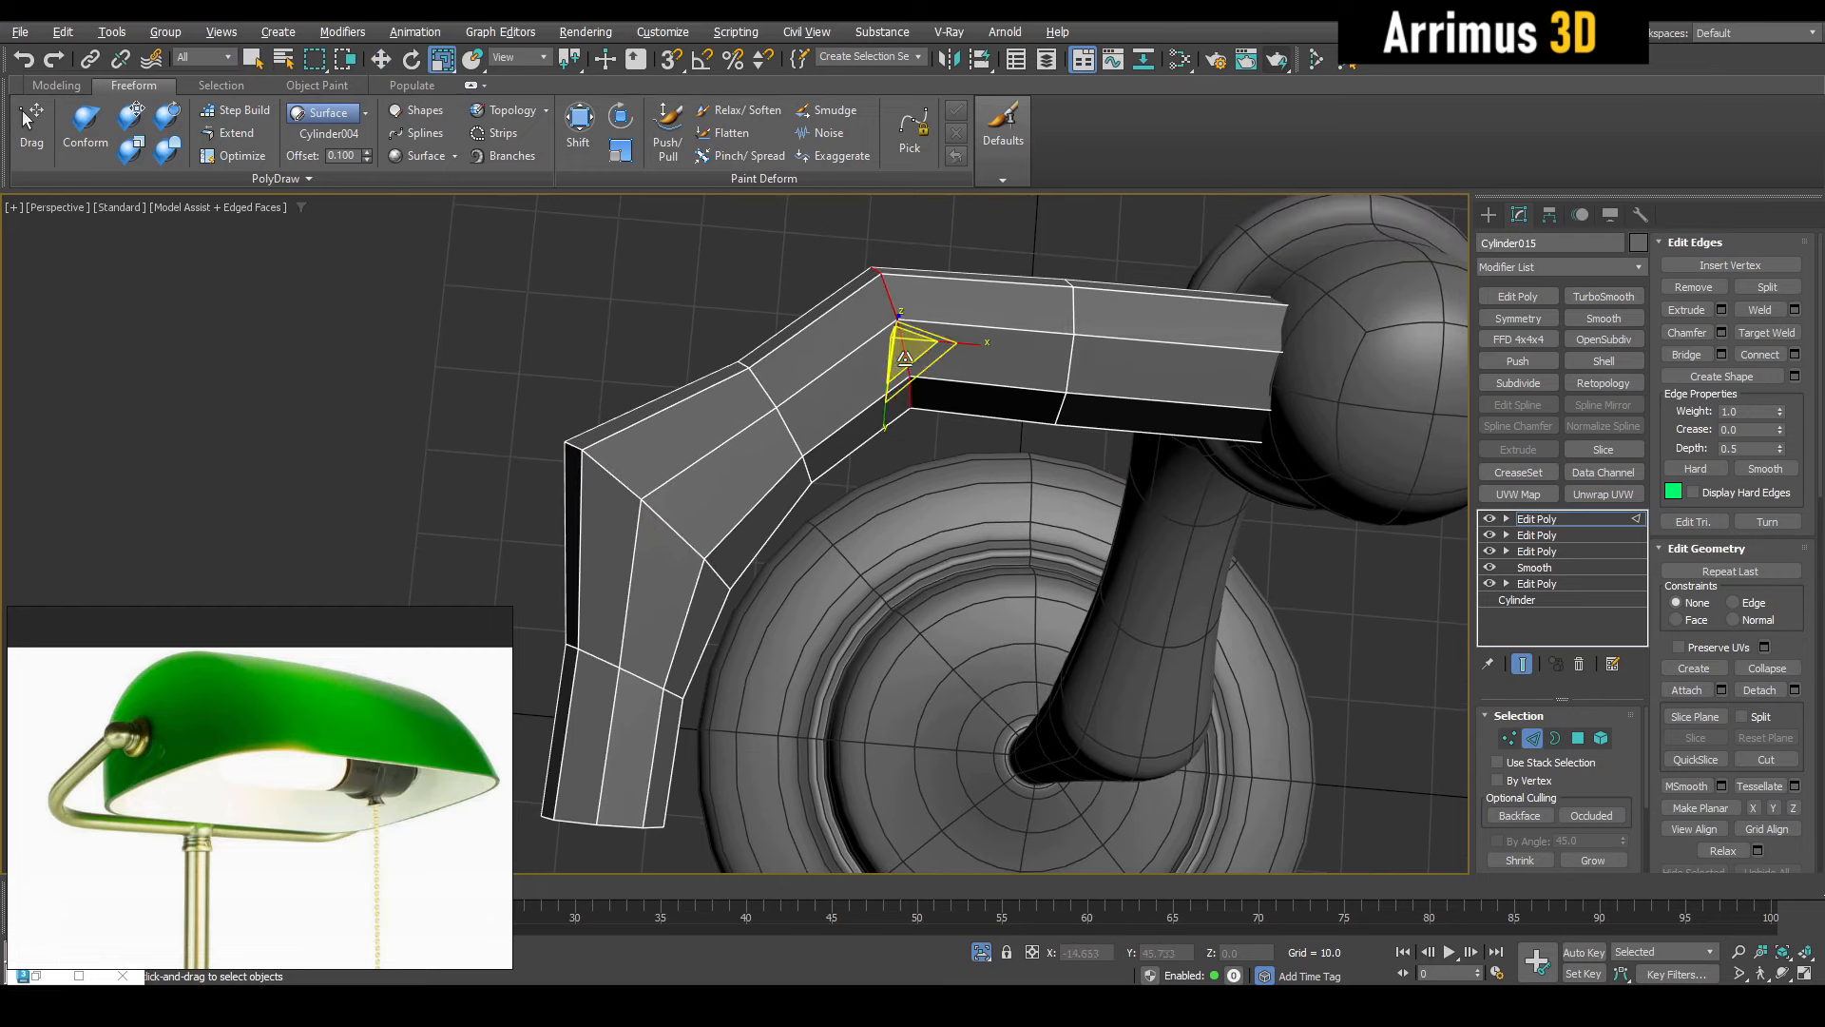
mouse_move(905, 358)
left_mouse_down()
mouse_move(903, 384)
mouse_move(901, 337)
left_mouse_up()
middle_click_drag(901, 353, 910, 373)
key("2")
key("q")
scroll(908, 394, "down", 5)
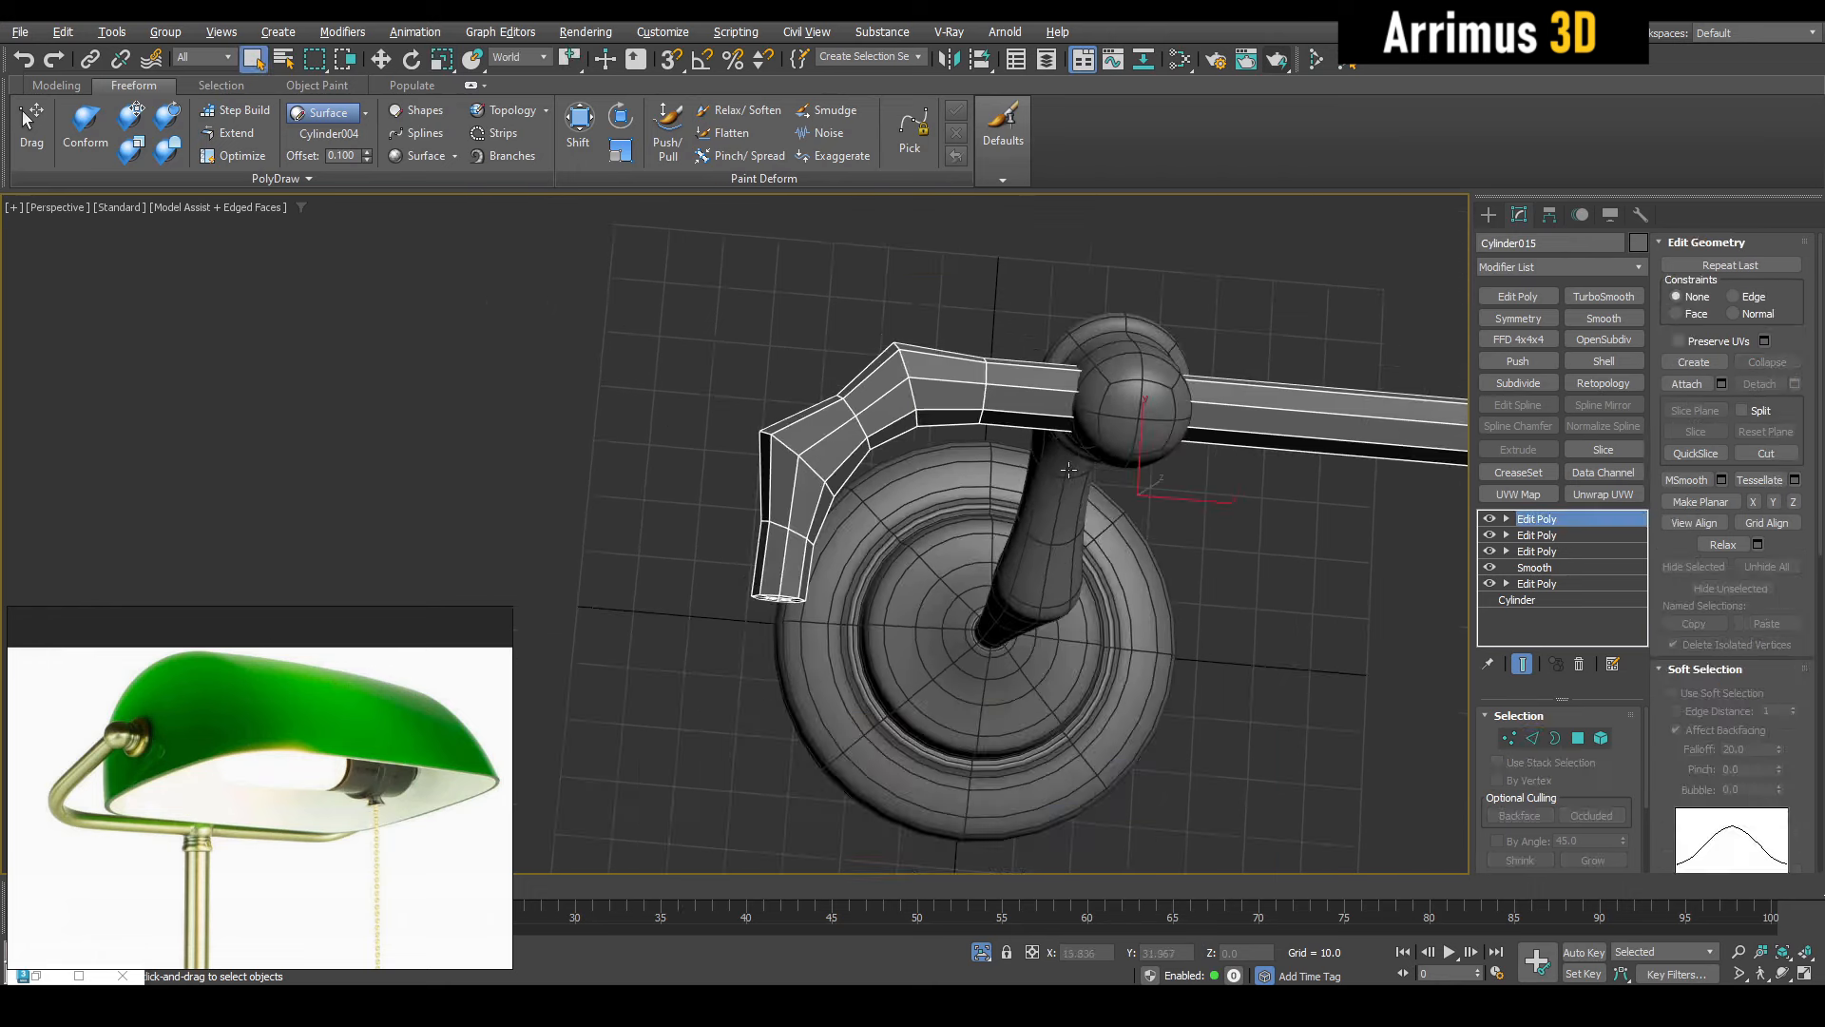
Mirror the bent arm to the other side of the crossbar with Symmetry on the X axis, flipped
middle_click_drag(1069, 469, 1662, 326, "alt")
left_click(1518, 318)
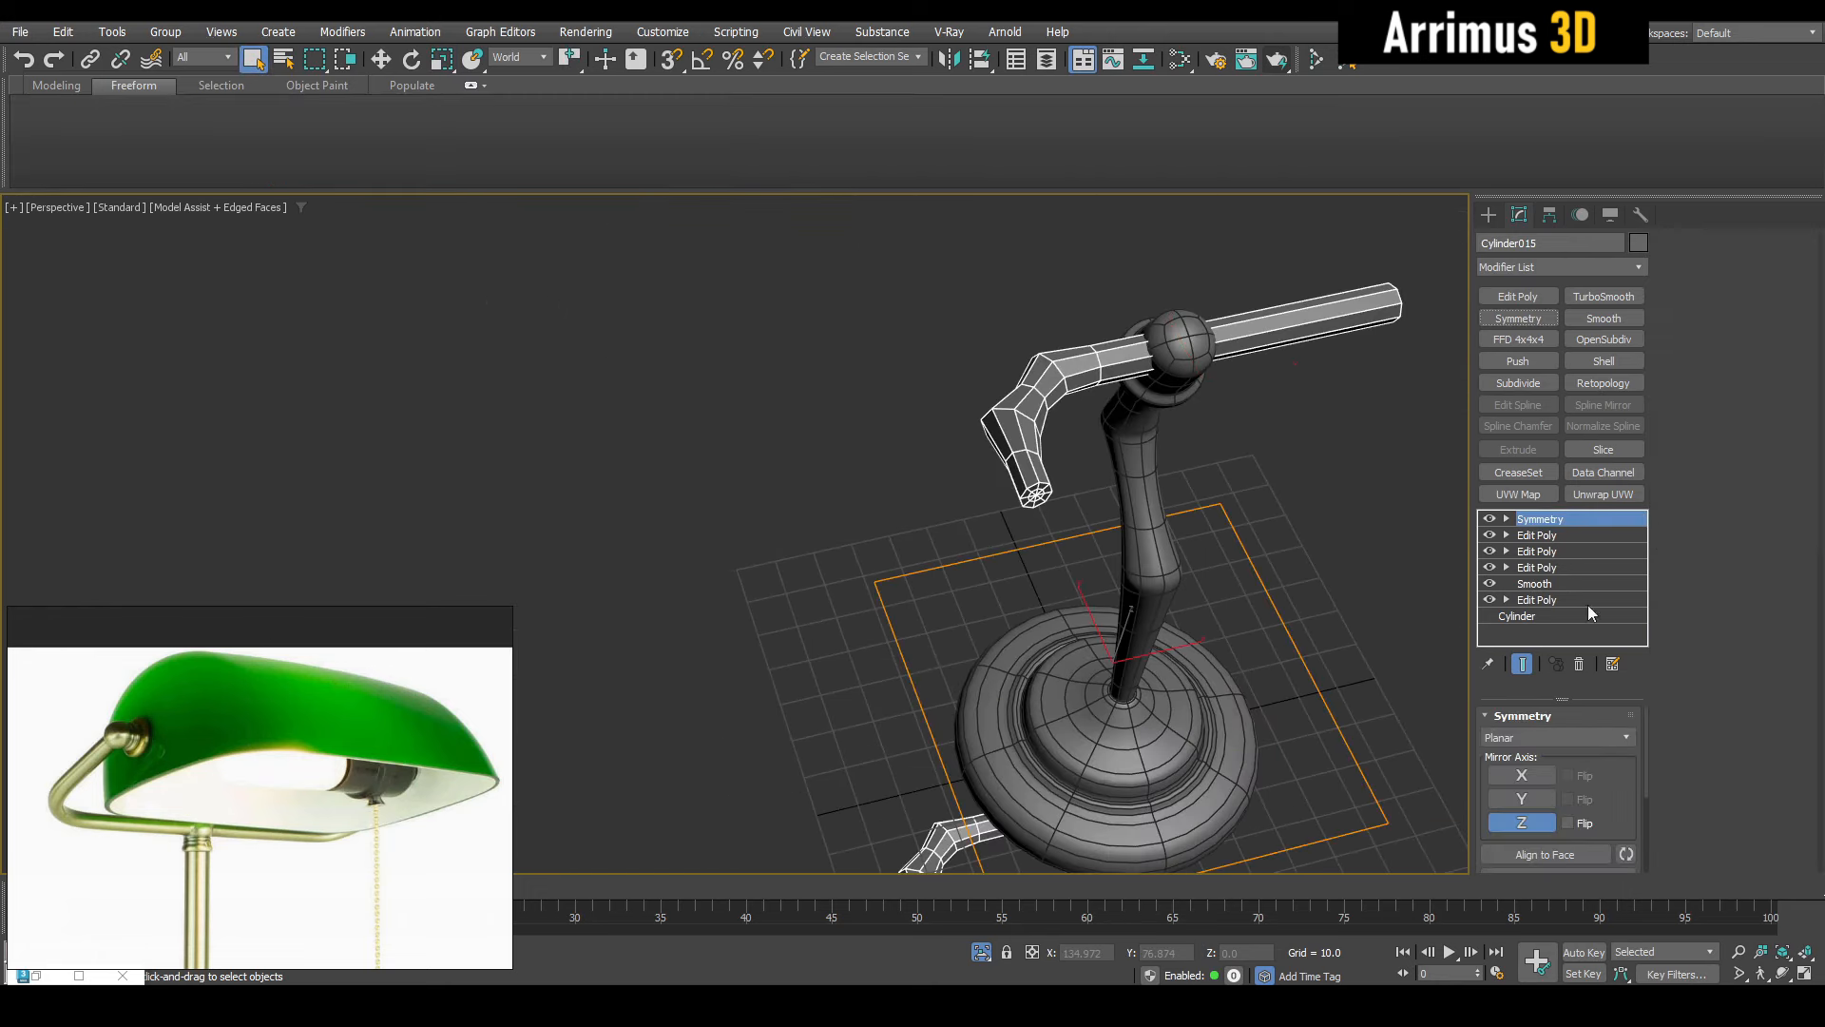
left_click(1523, 774)
left_click(1568, 776)
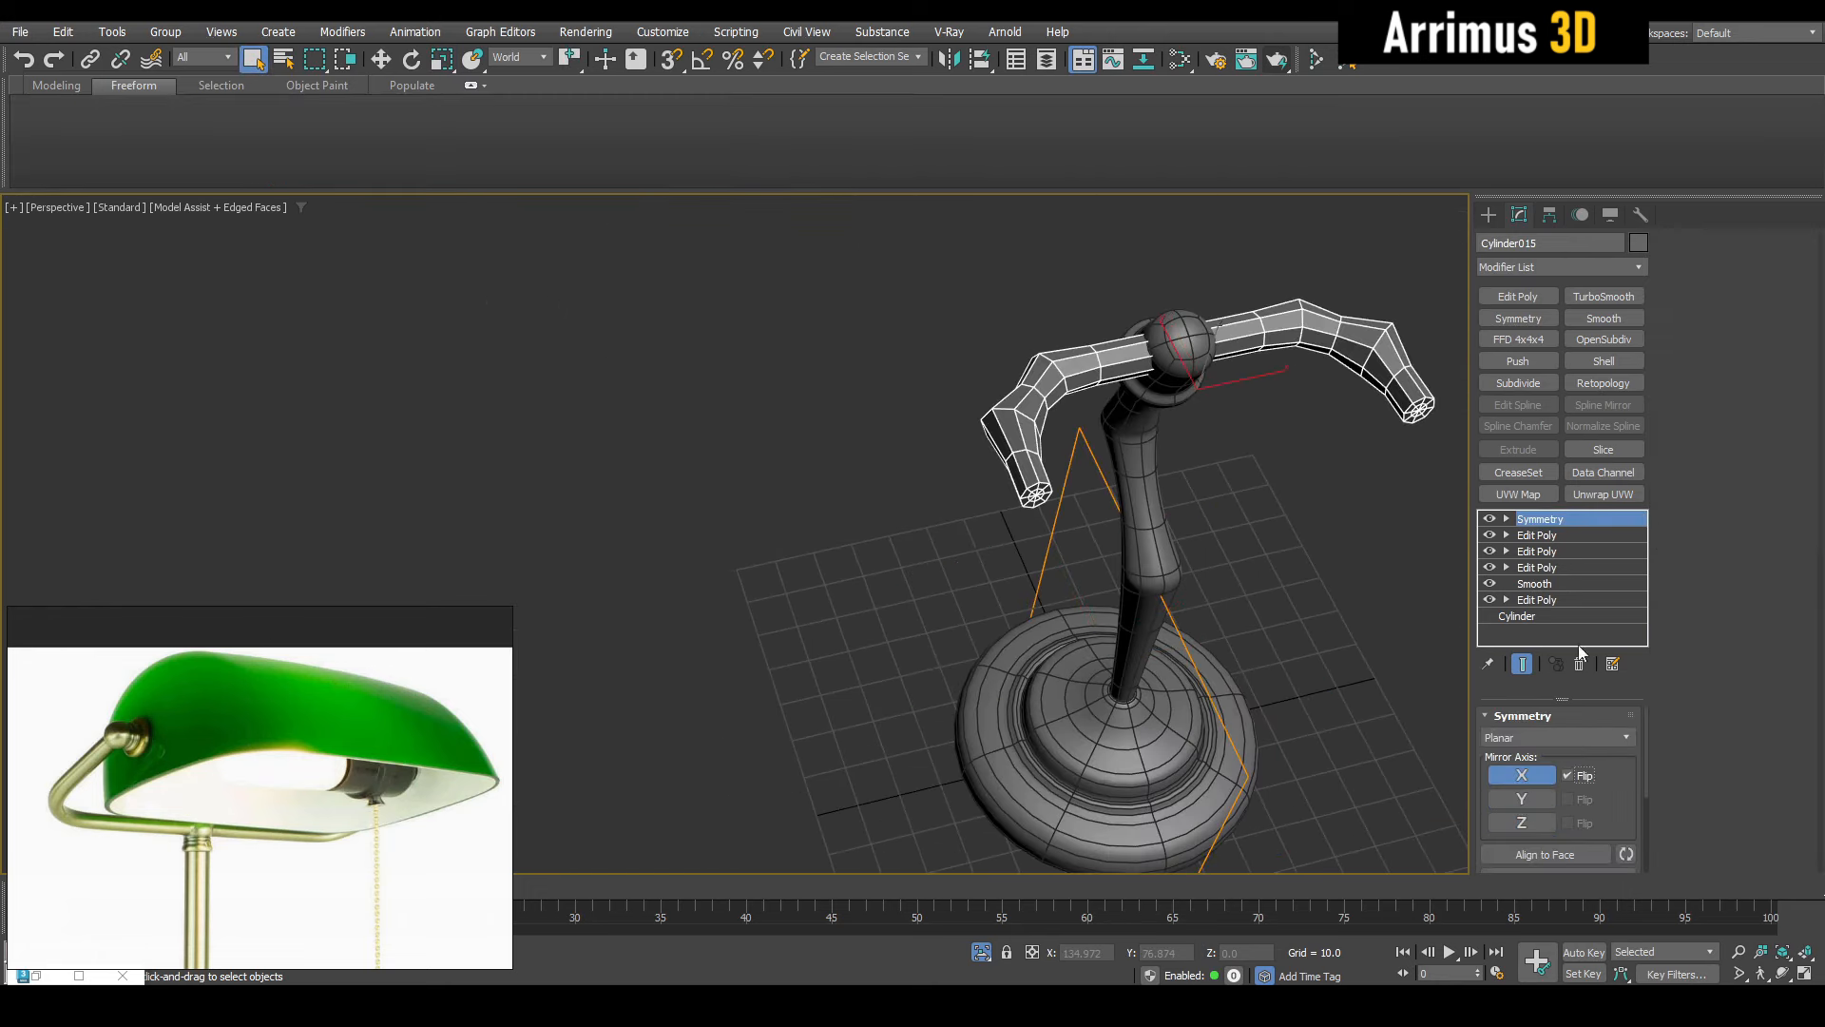
Apply TurboSmooth to the crossbar with 2 iterations and Isoline Display enabled
left_click(1596, 296)
left_click(1620, 744)
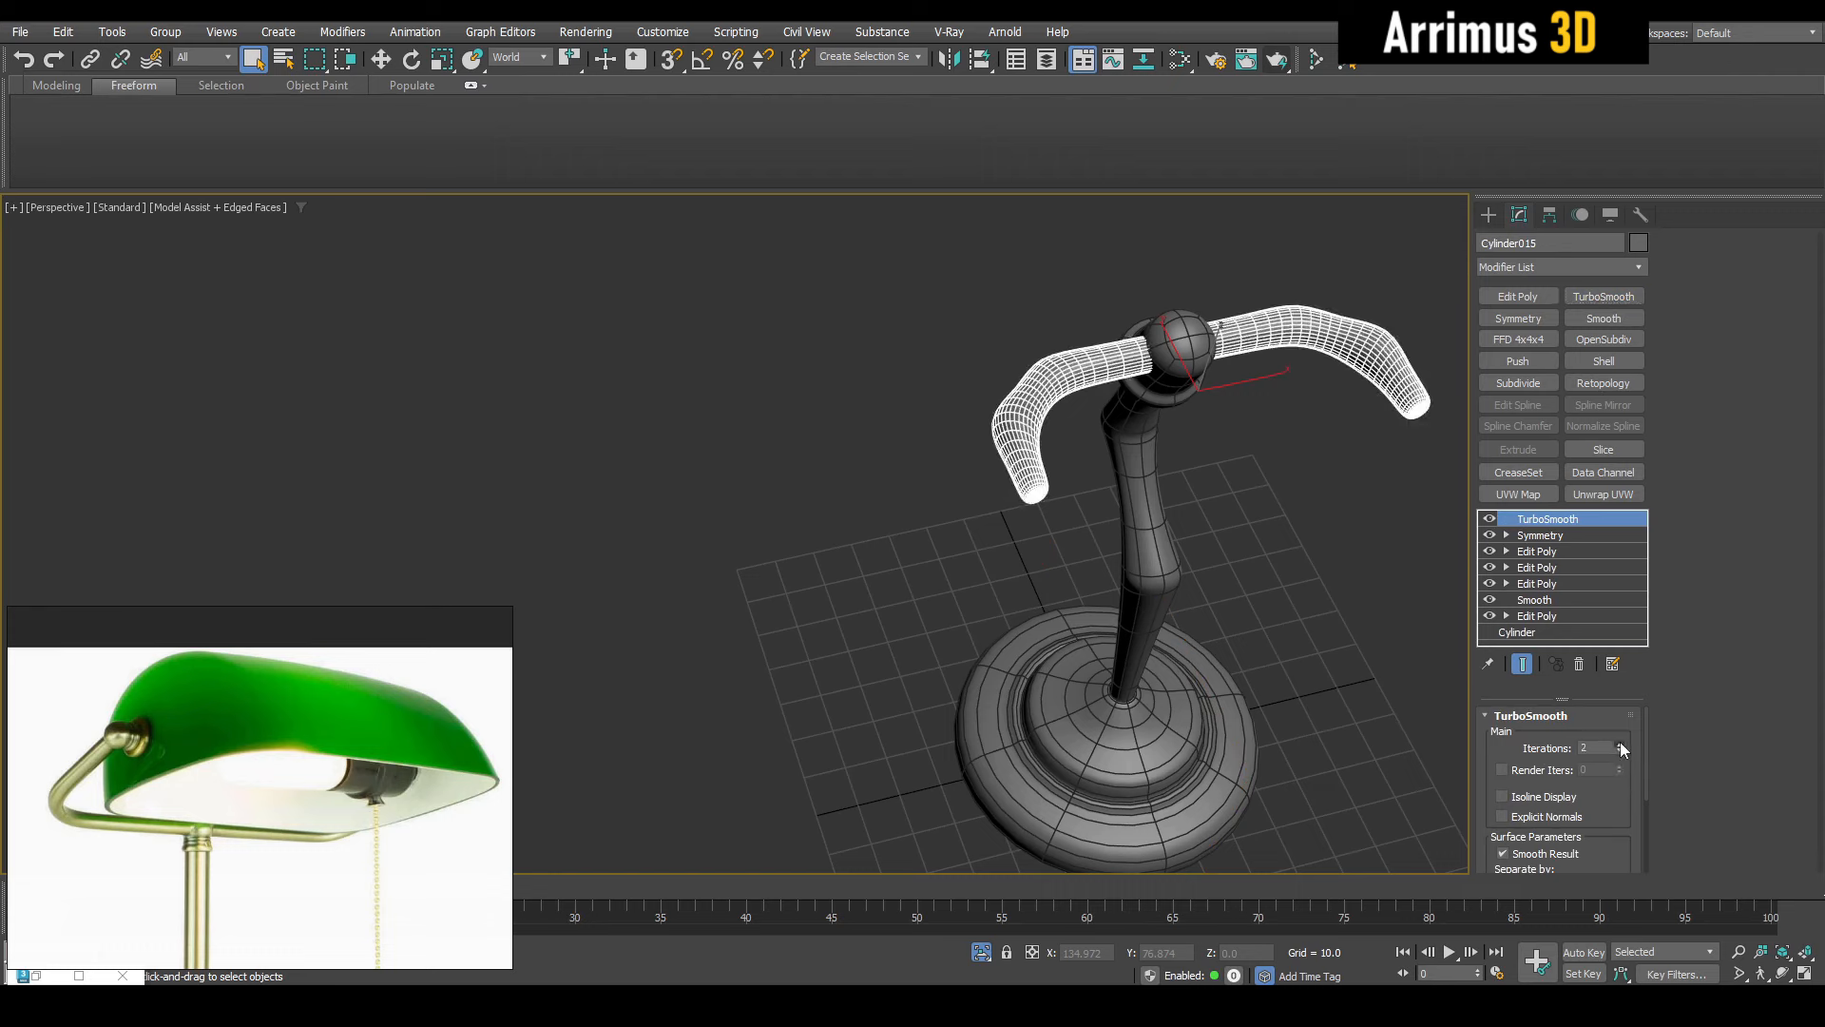
left_click(1534, 797)
middle_click_drag(1275, 631, 1069, 508, "alt")
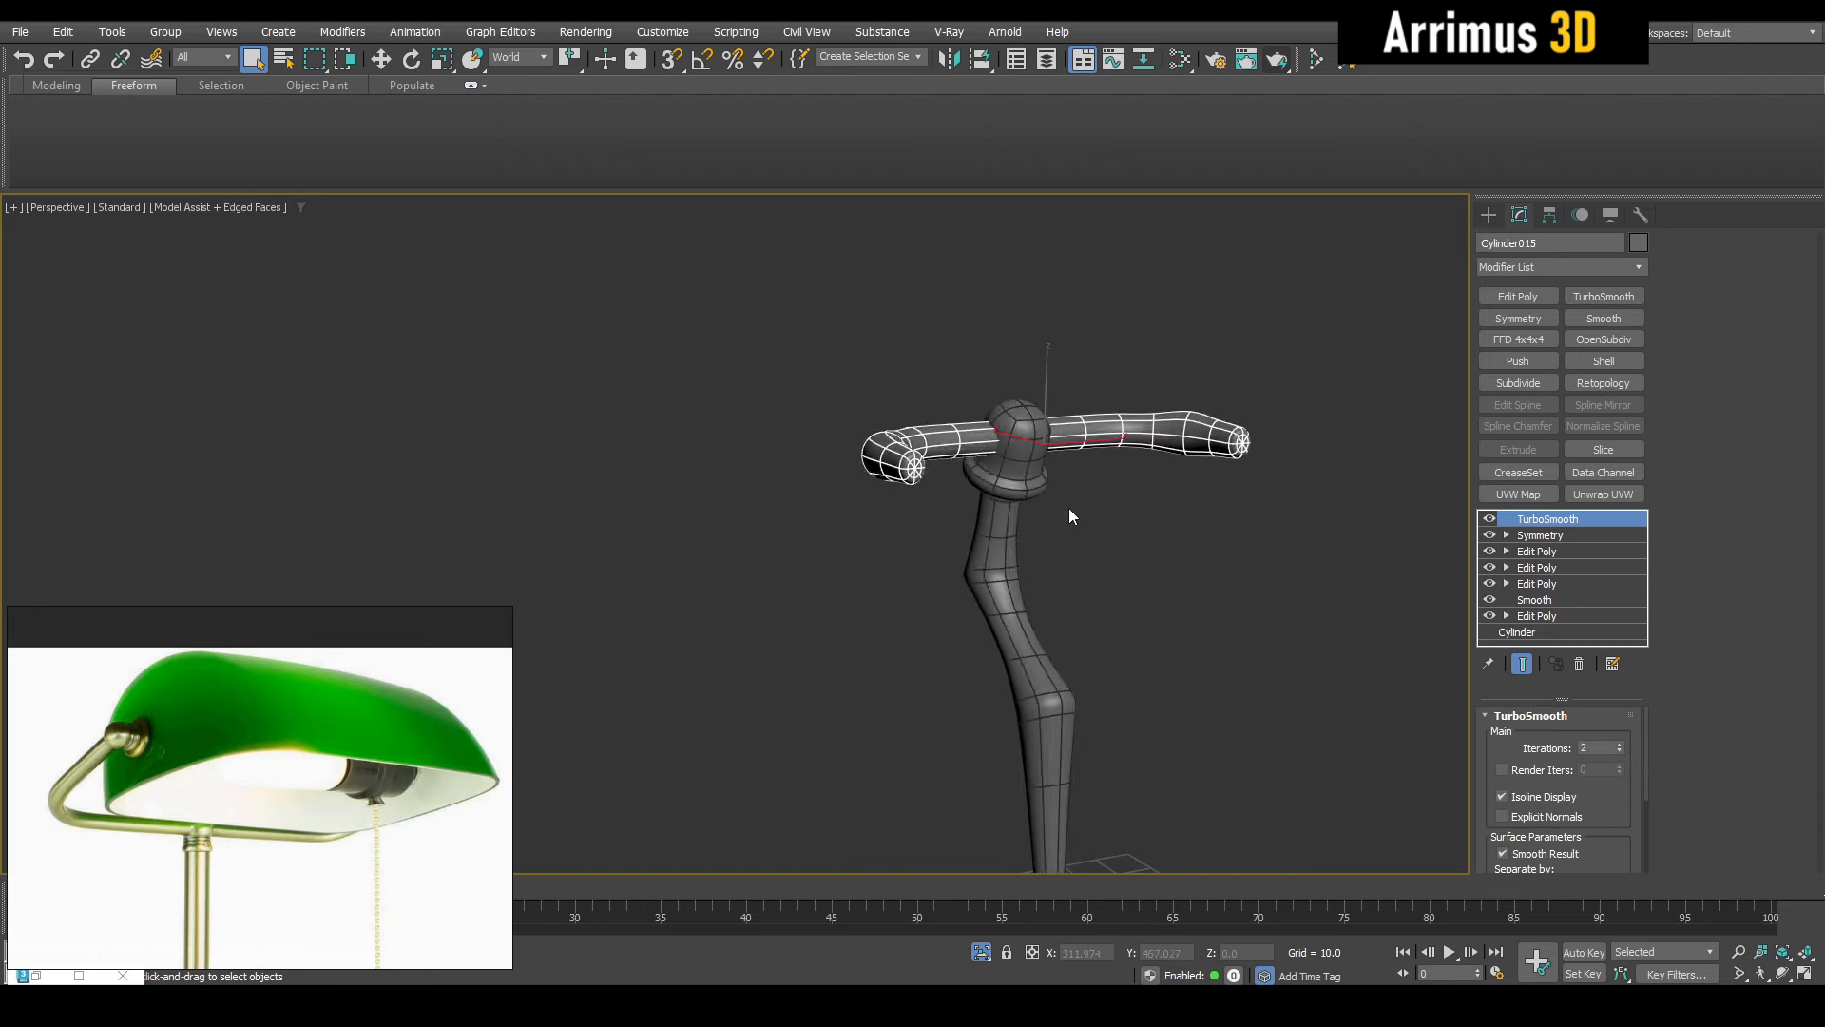
scroll(1072, 506, "up", 3)
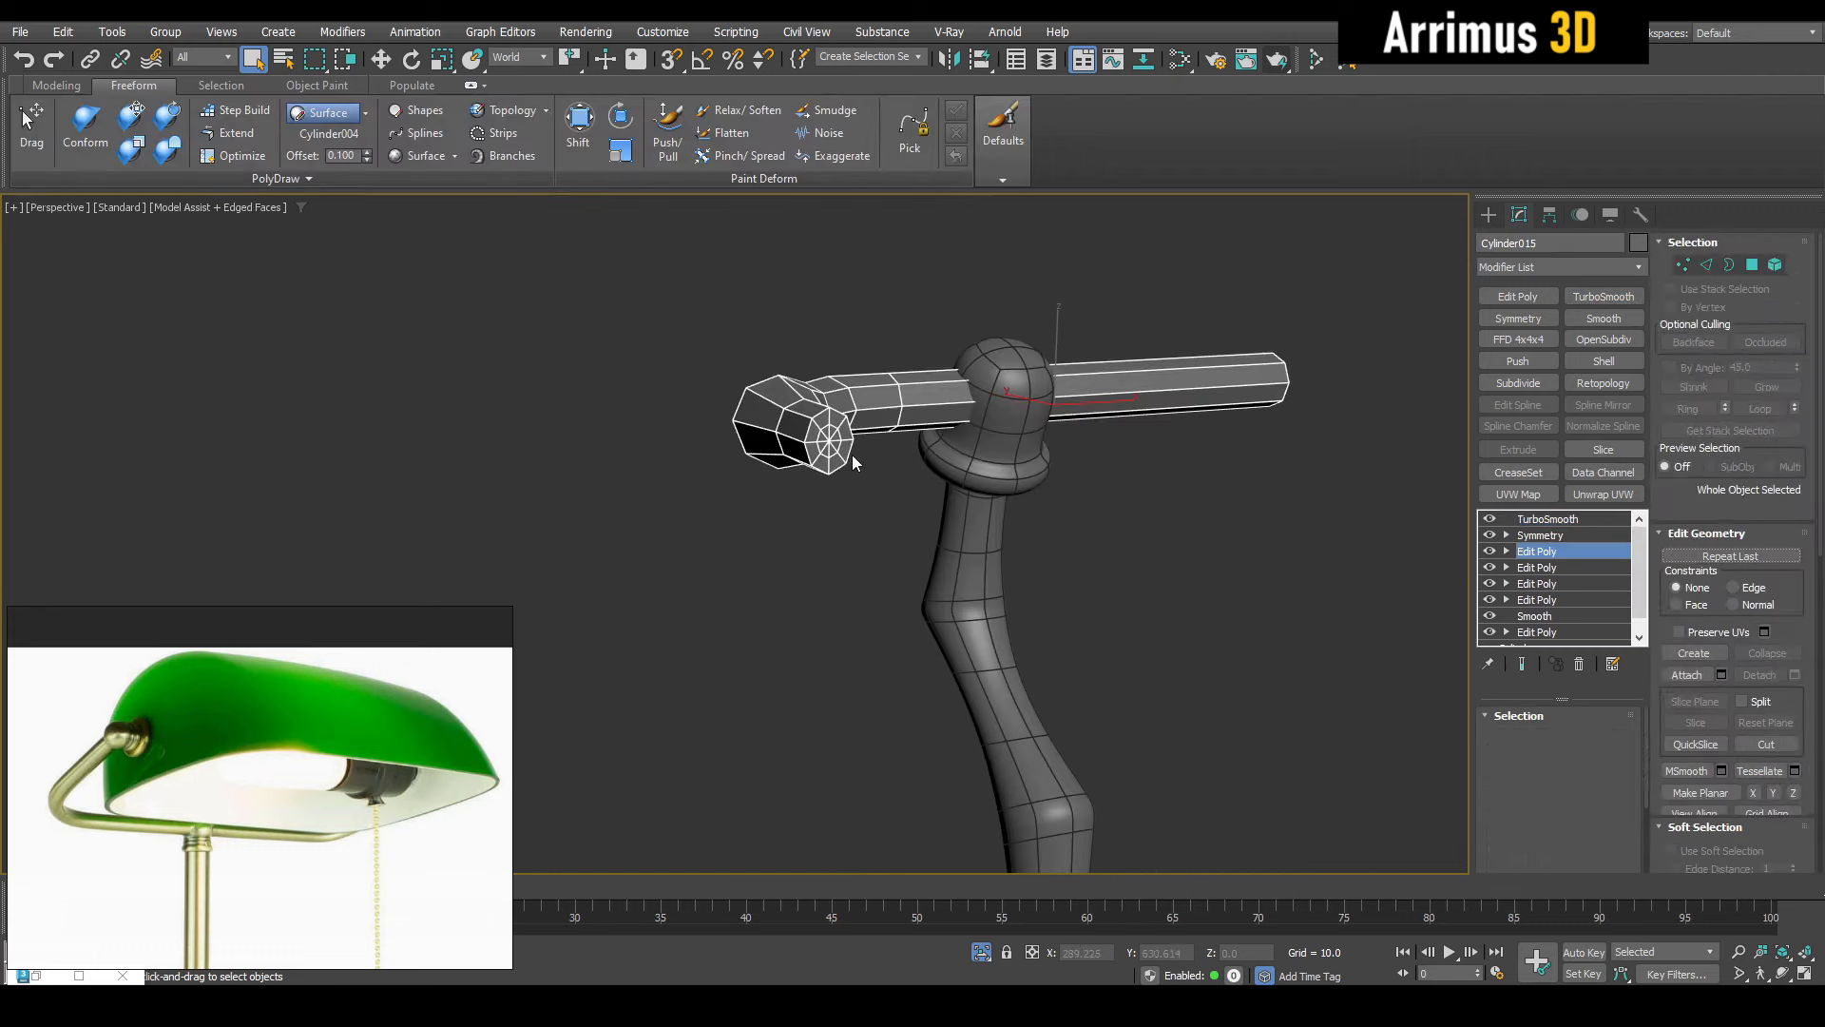
Examine the end polygons of the bent arm against the shade joint in the reference photo
key("4")
left_click(841, 450)
key("z")
scroll(806, 441, "down", 5)
left_click(774, 422)
scroll(773, 422, "down", 3)
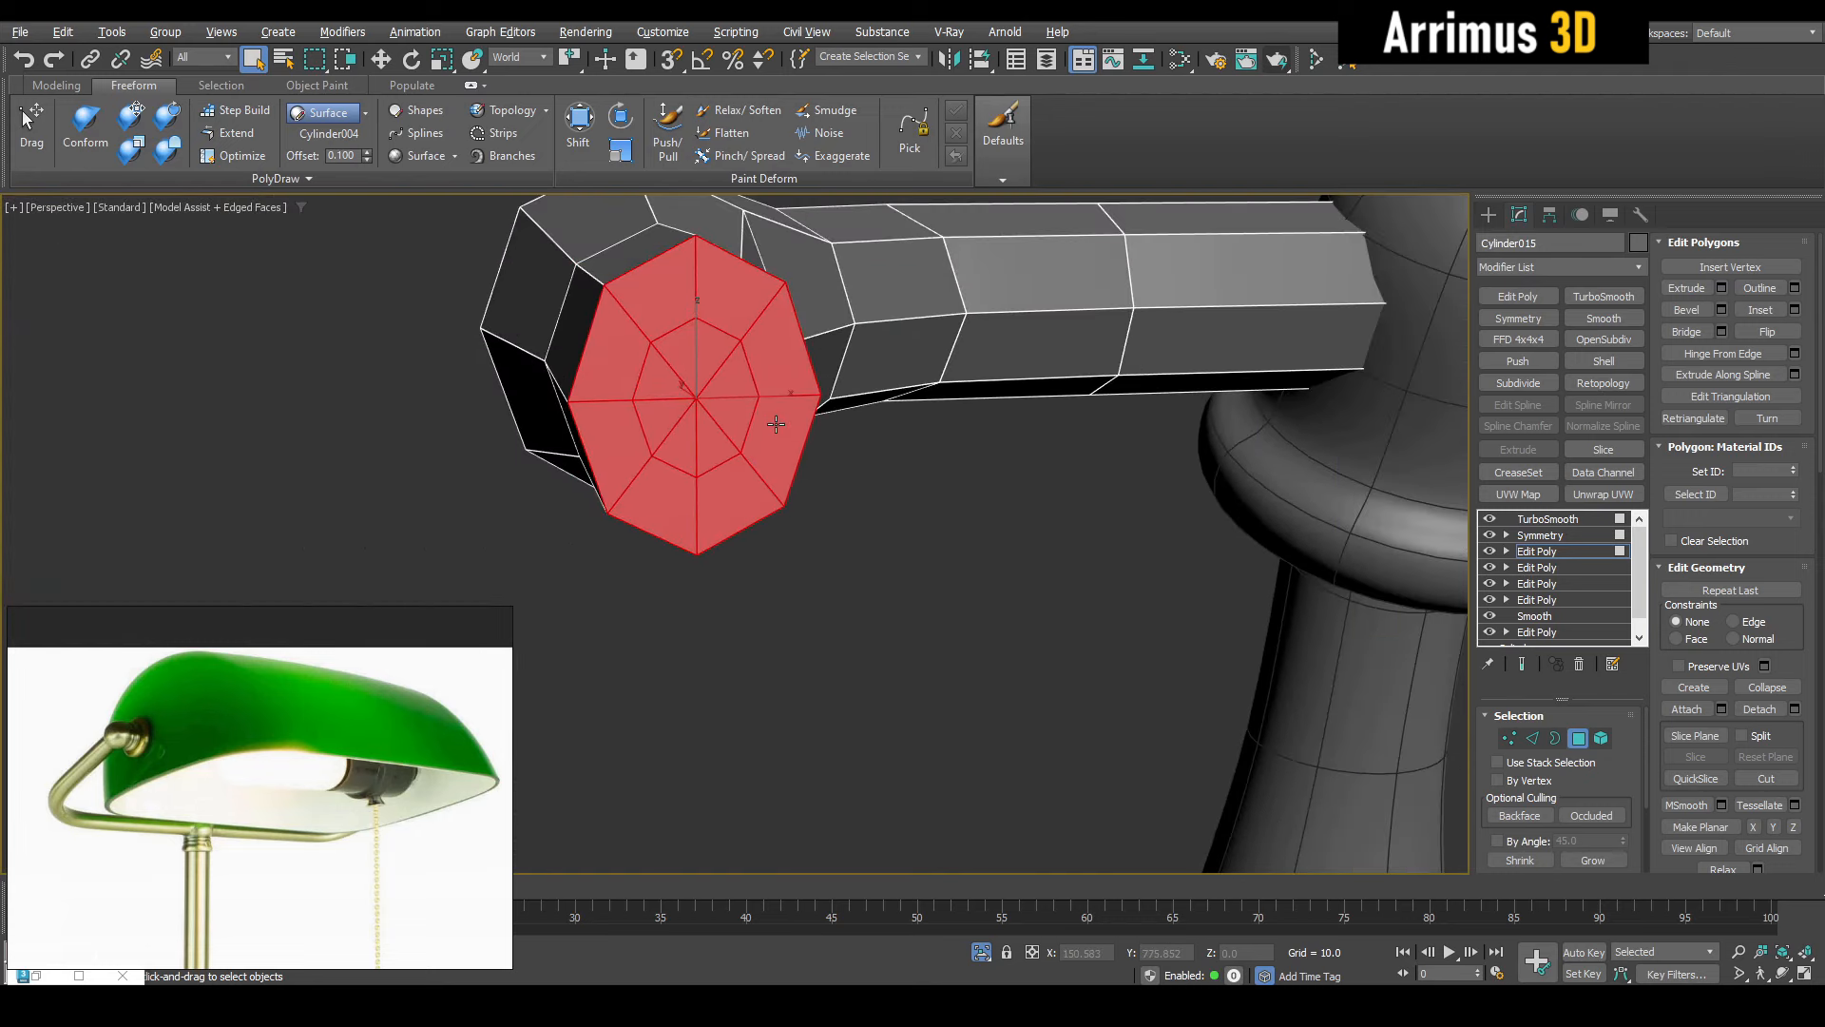
scroll(782, 429, "up", 1)
scroll(152, 736, "up", 5)
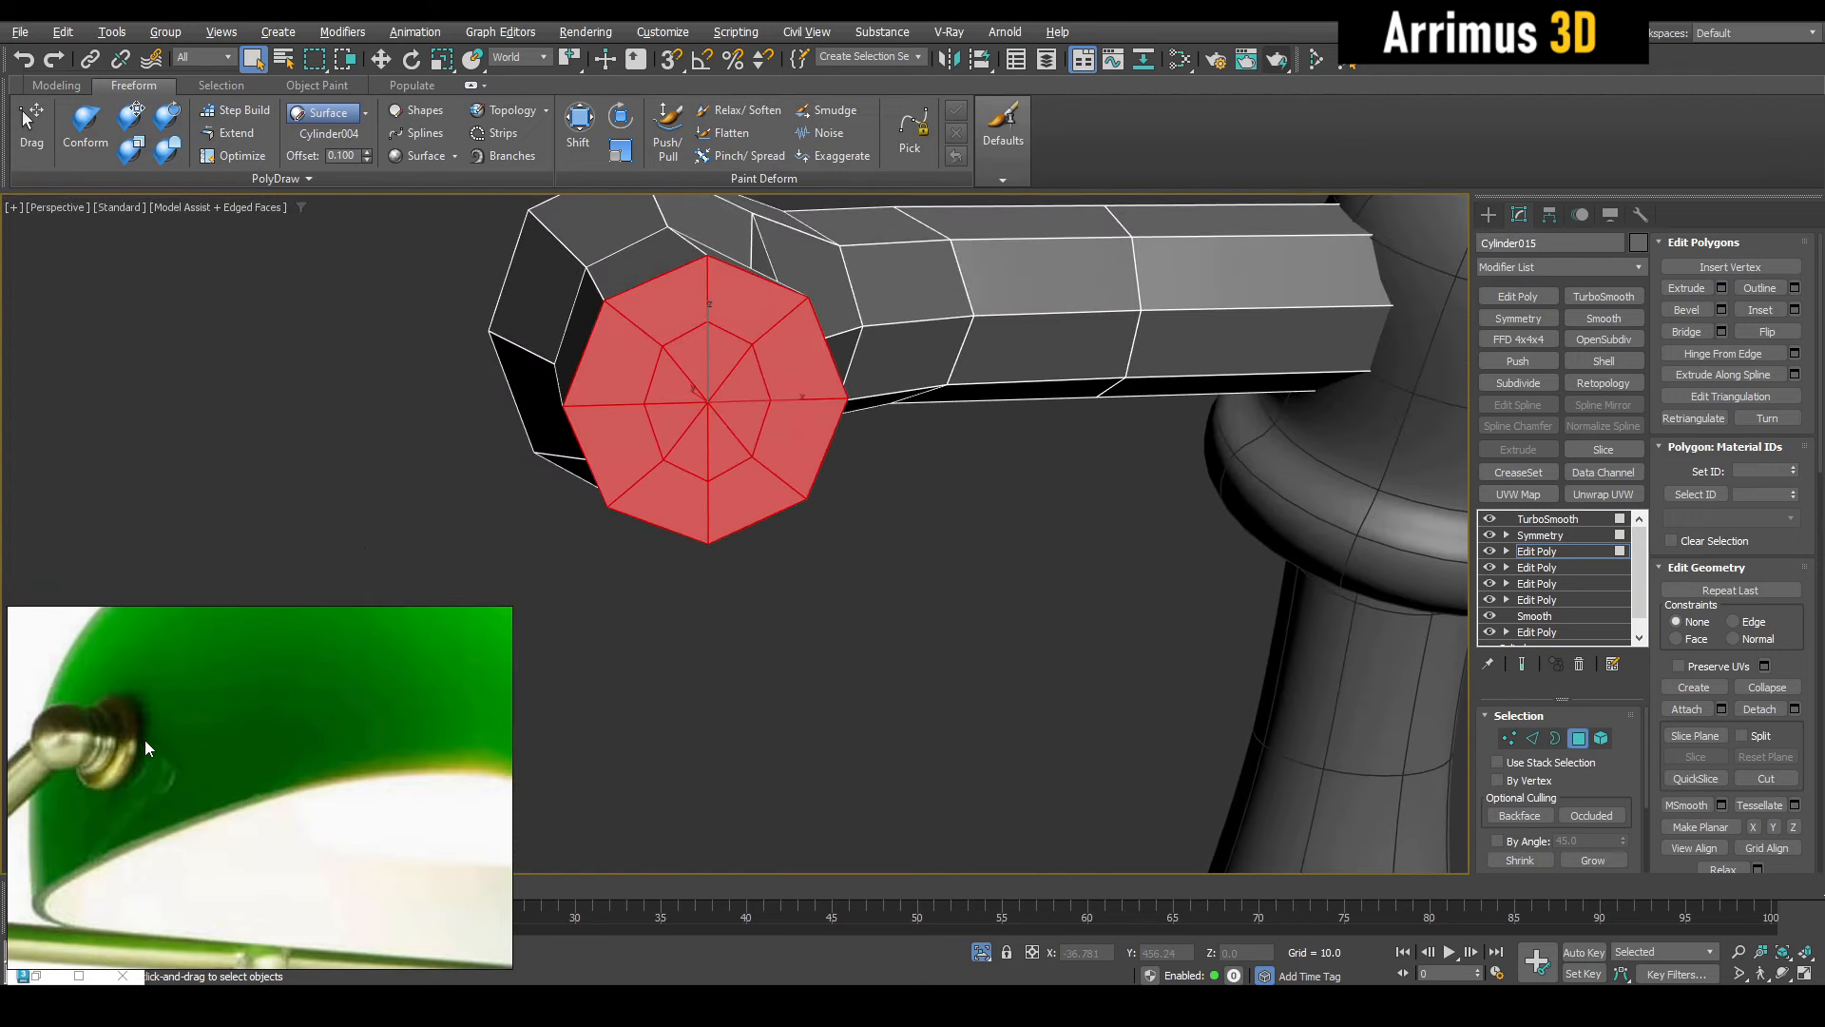
left_click_drag(145, 740, 205, 755)
scroll(205, 755, "down", 2)
middle_click_drag(751, 573, 840, 584, "alt")
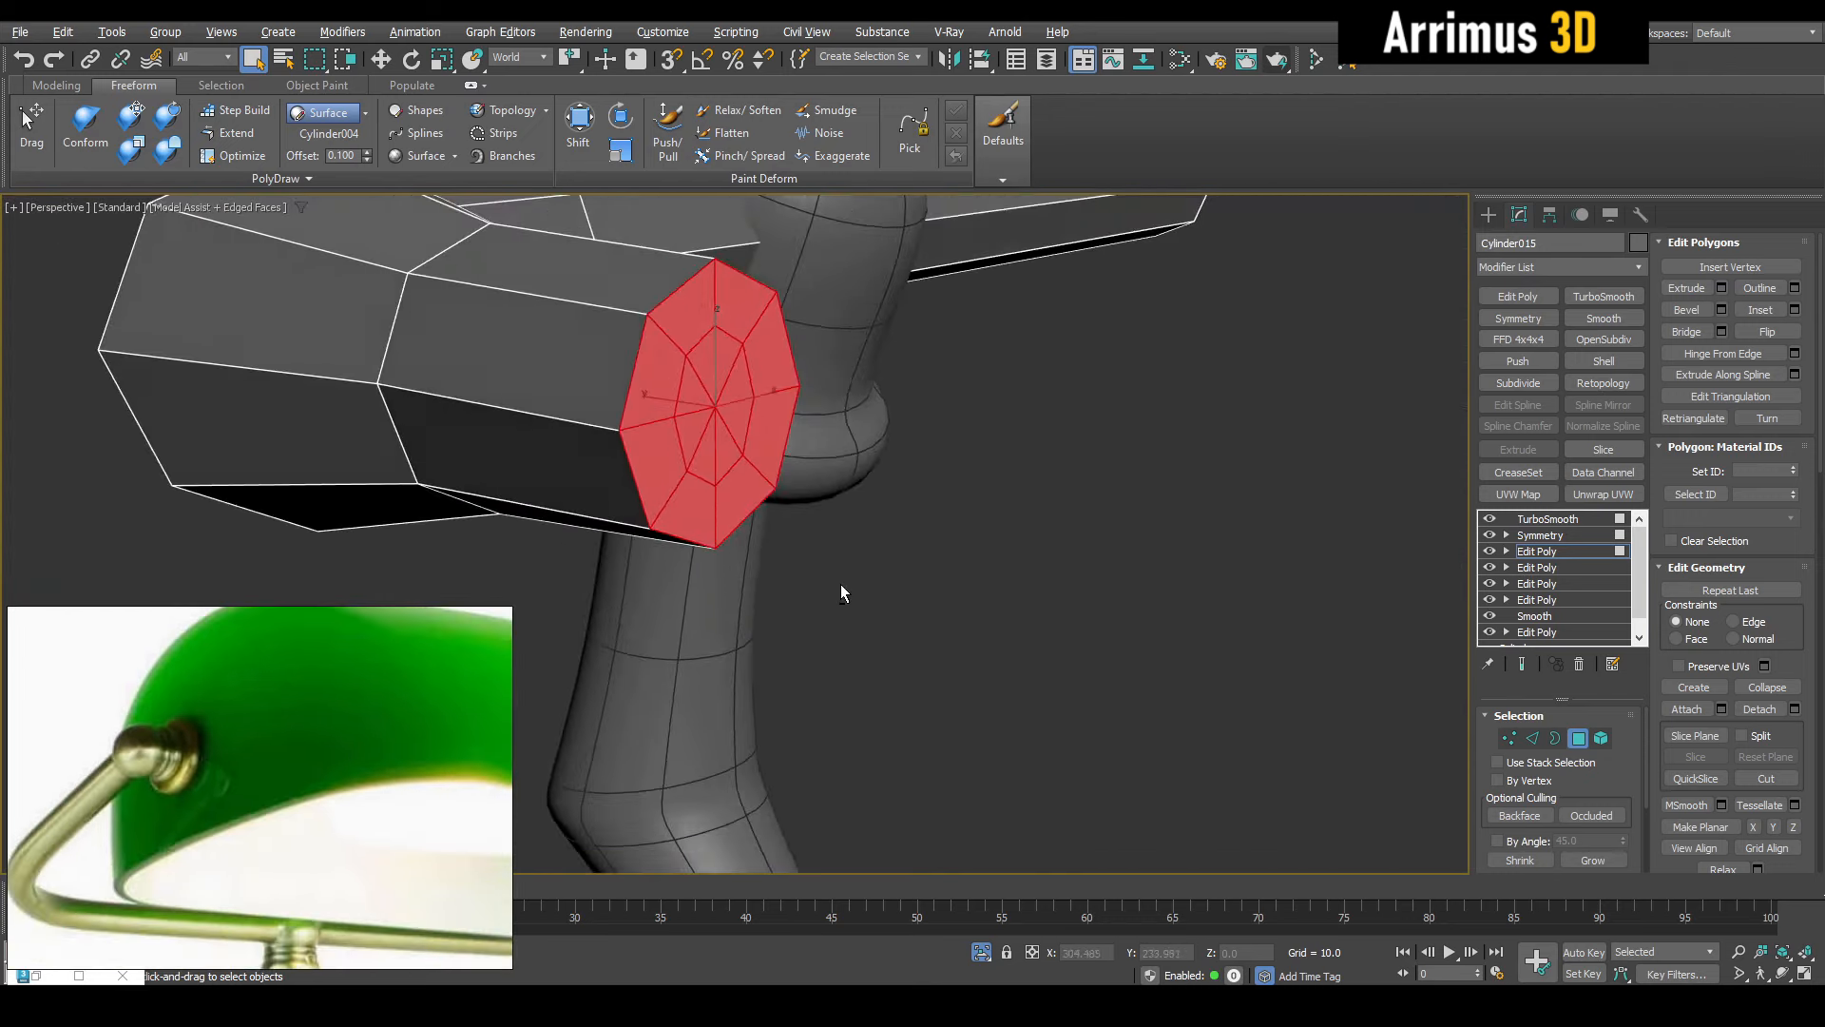
key("w")
scroll(800, 535, "down", 5)
key("4")
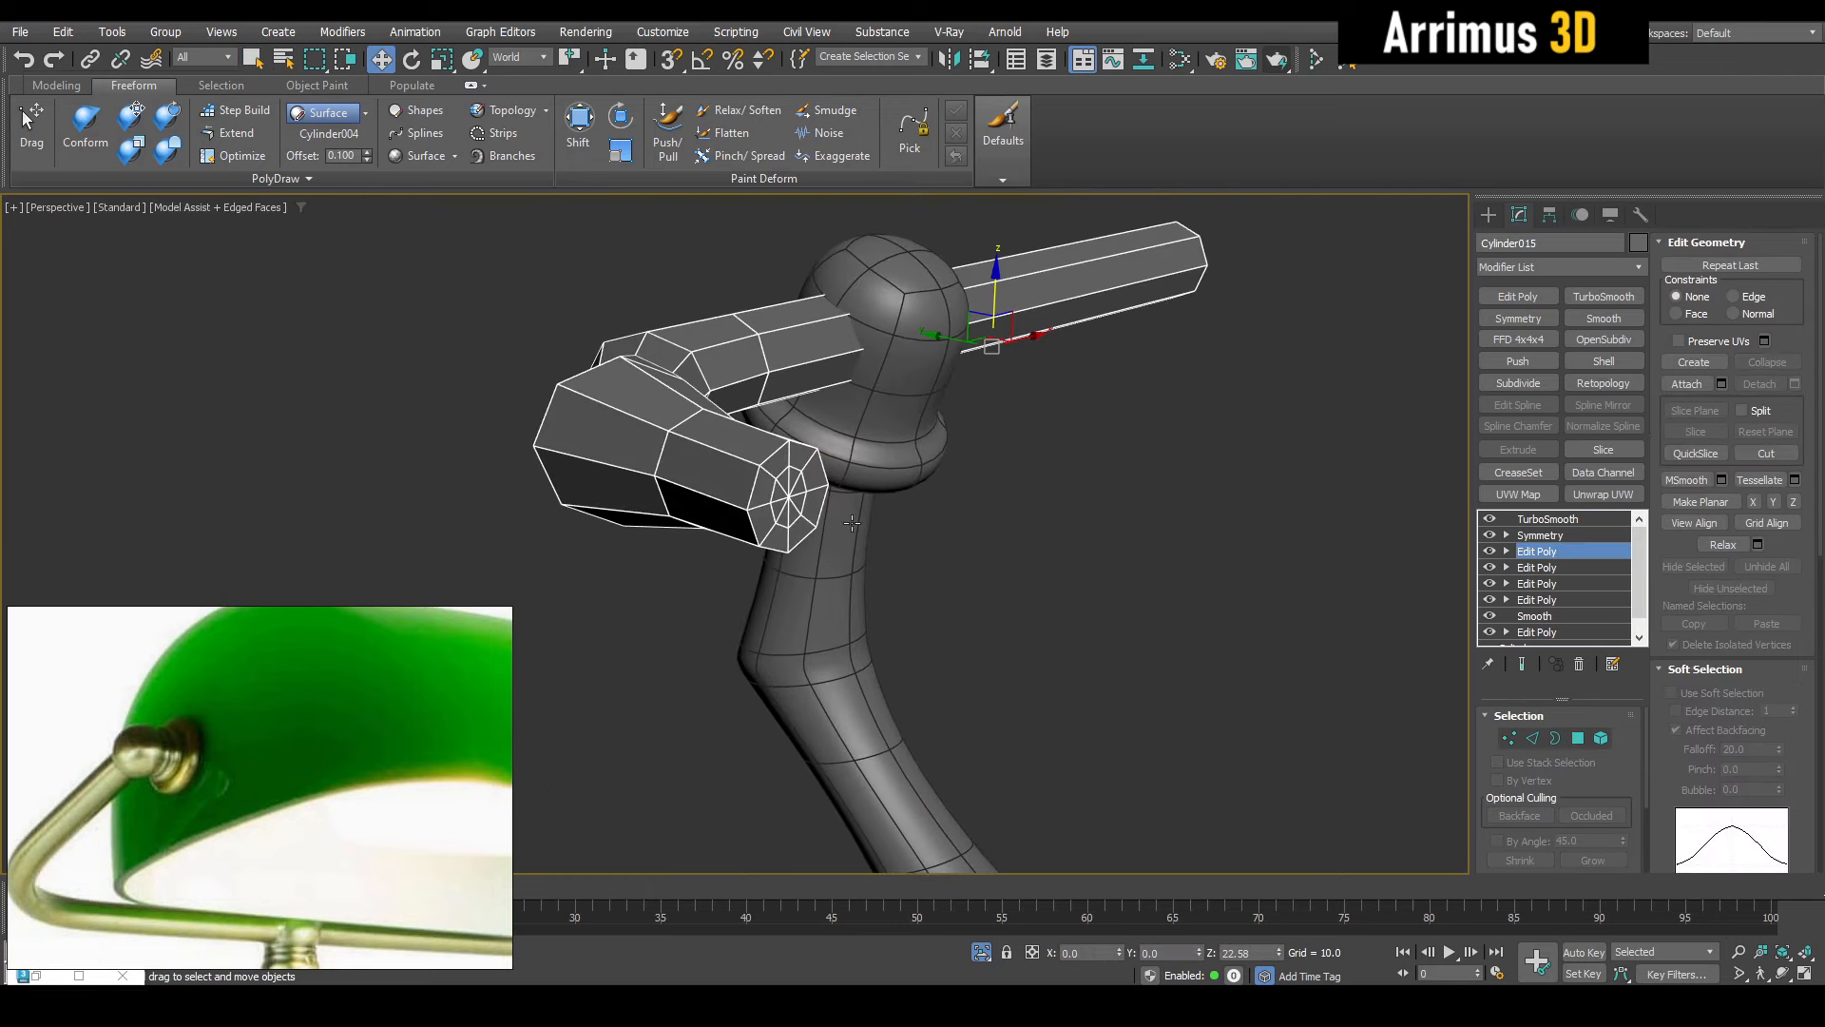
Hide the crossbar's smoothing and create a sphere of radius 4.7 snapped to the centre vertex of the arm's end
scroll(829, 511, "up", 8)
left_click(1489, 519)
scroll(1159, 527, "down", 6)
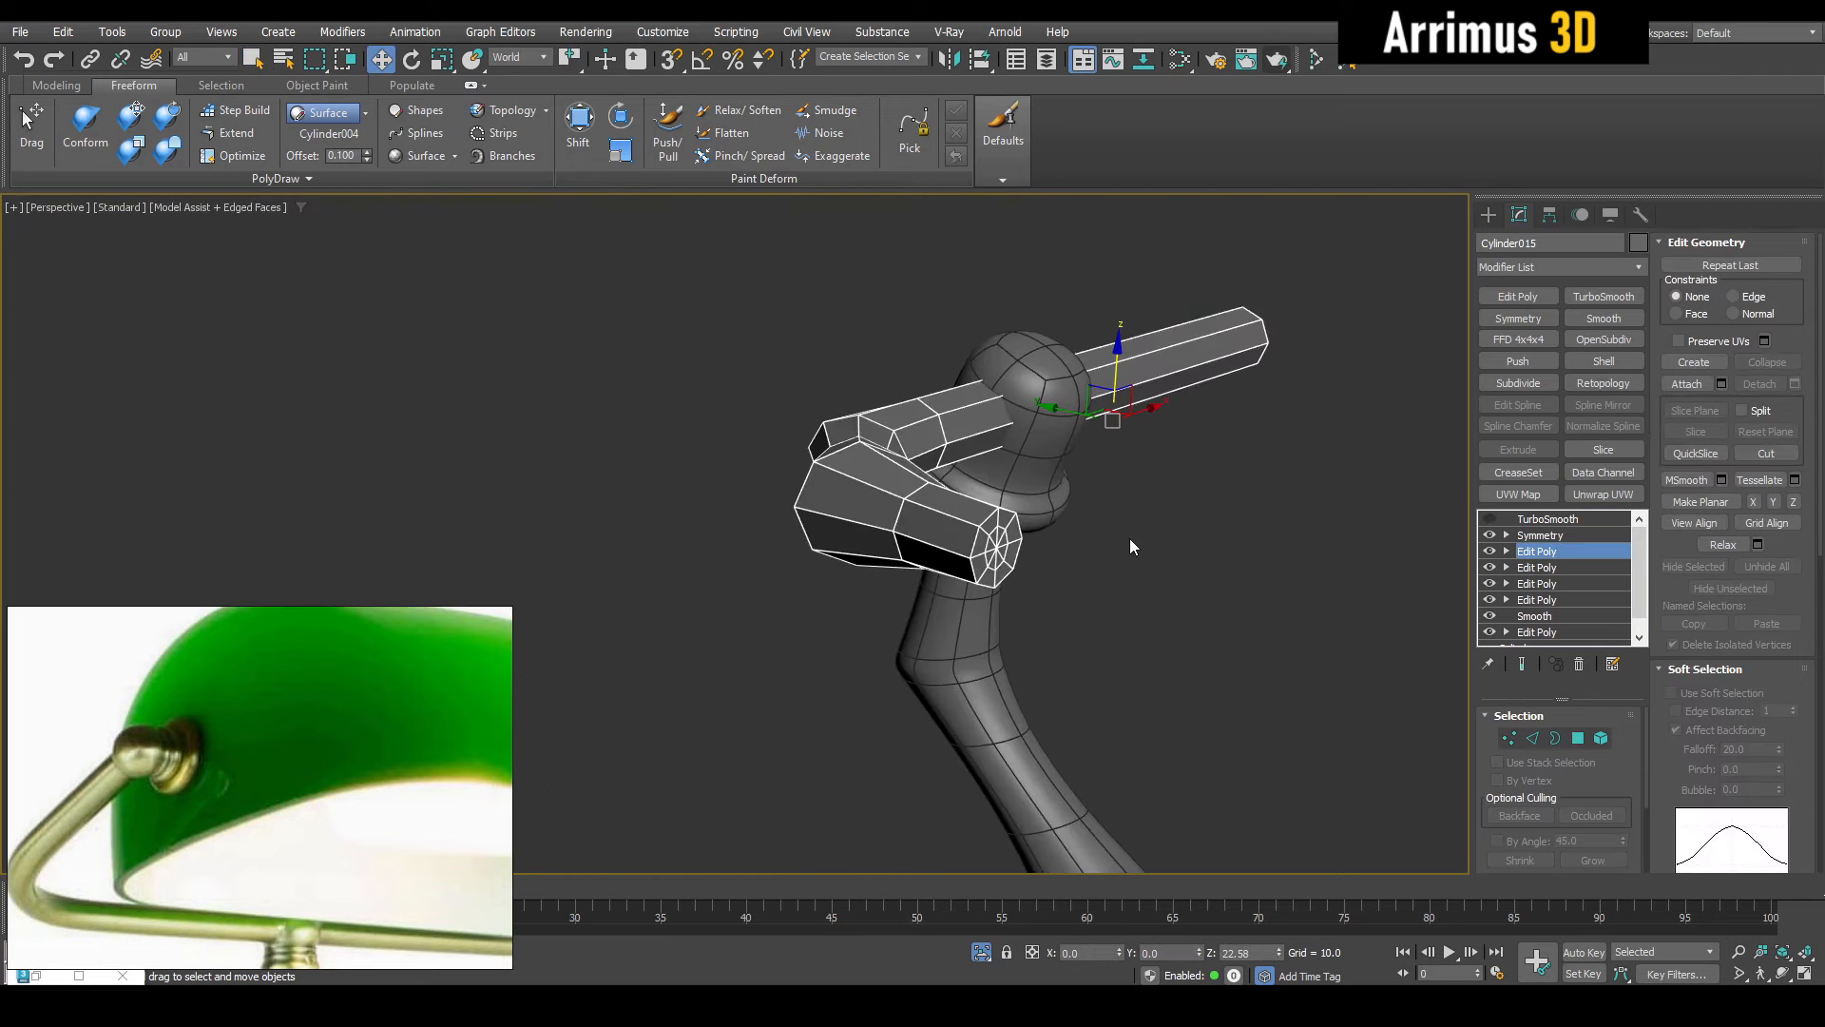
key("shift+s")
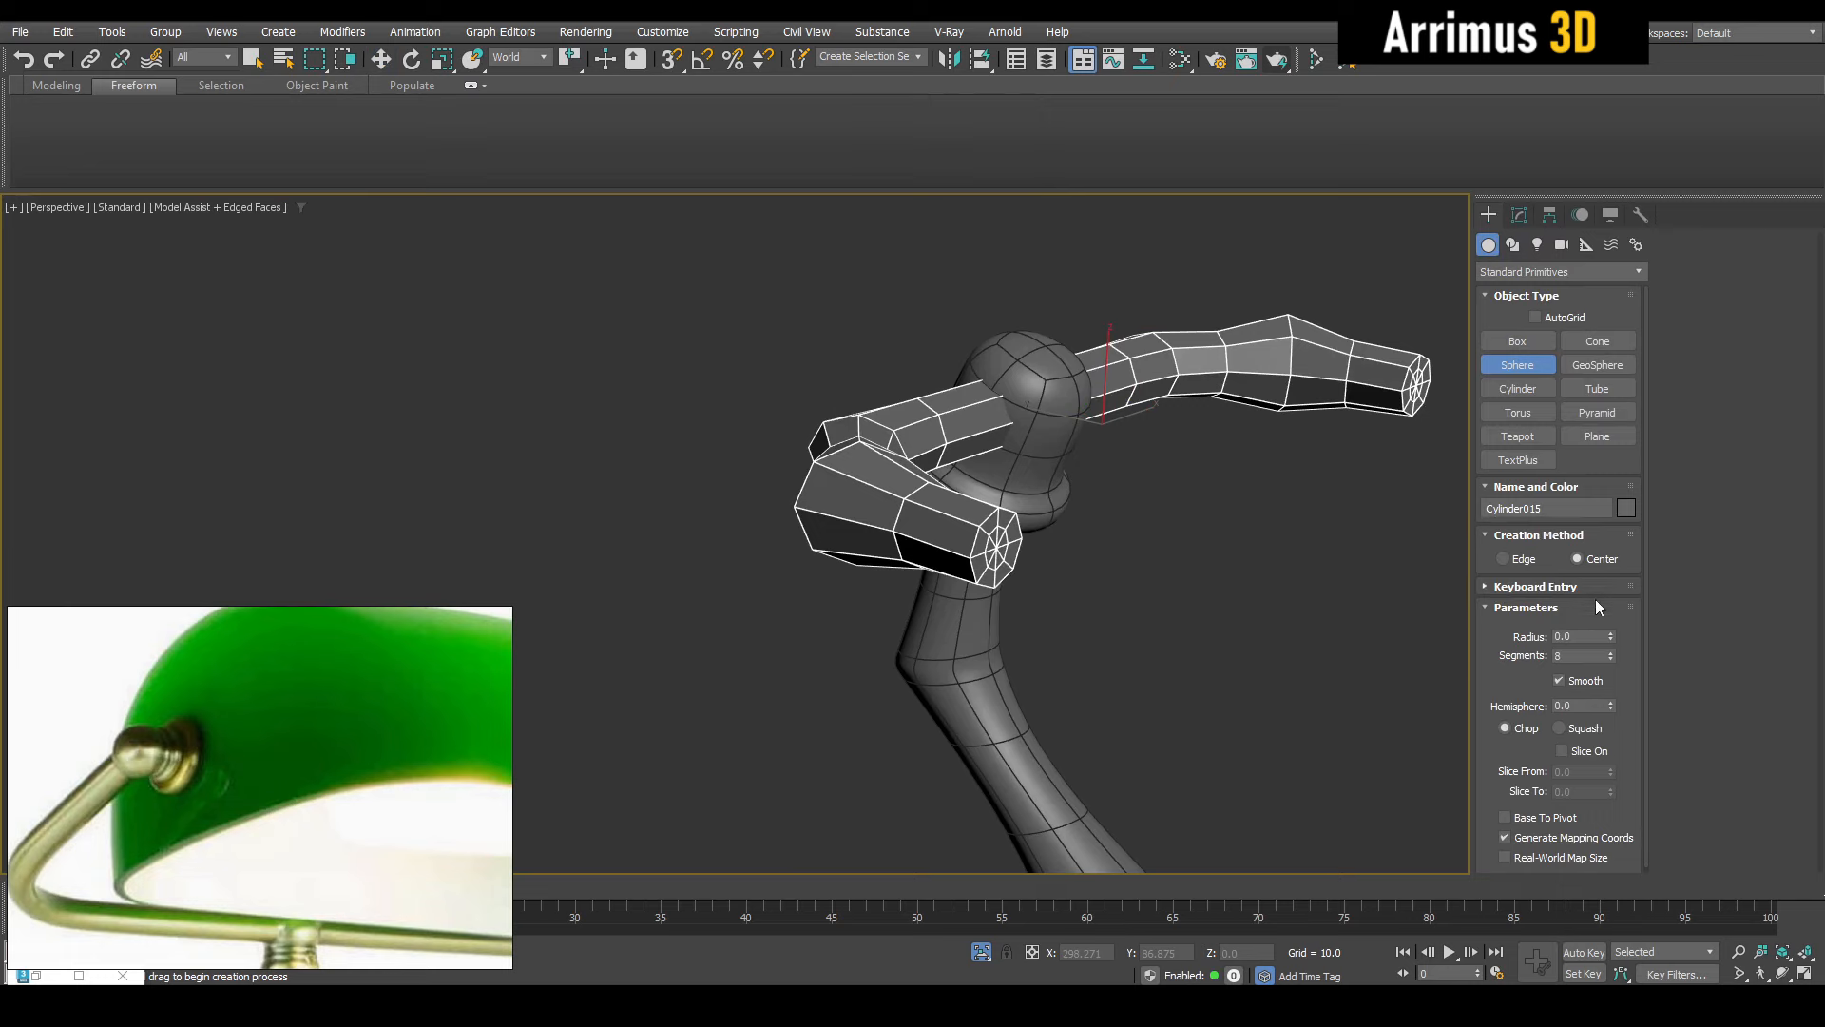
scroll(997, 547, "up", 8)
key("s")
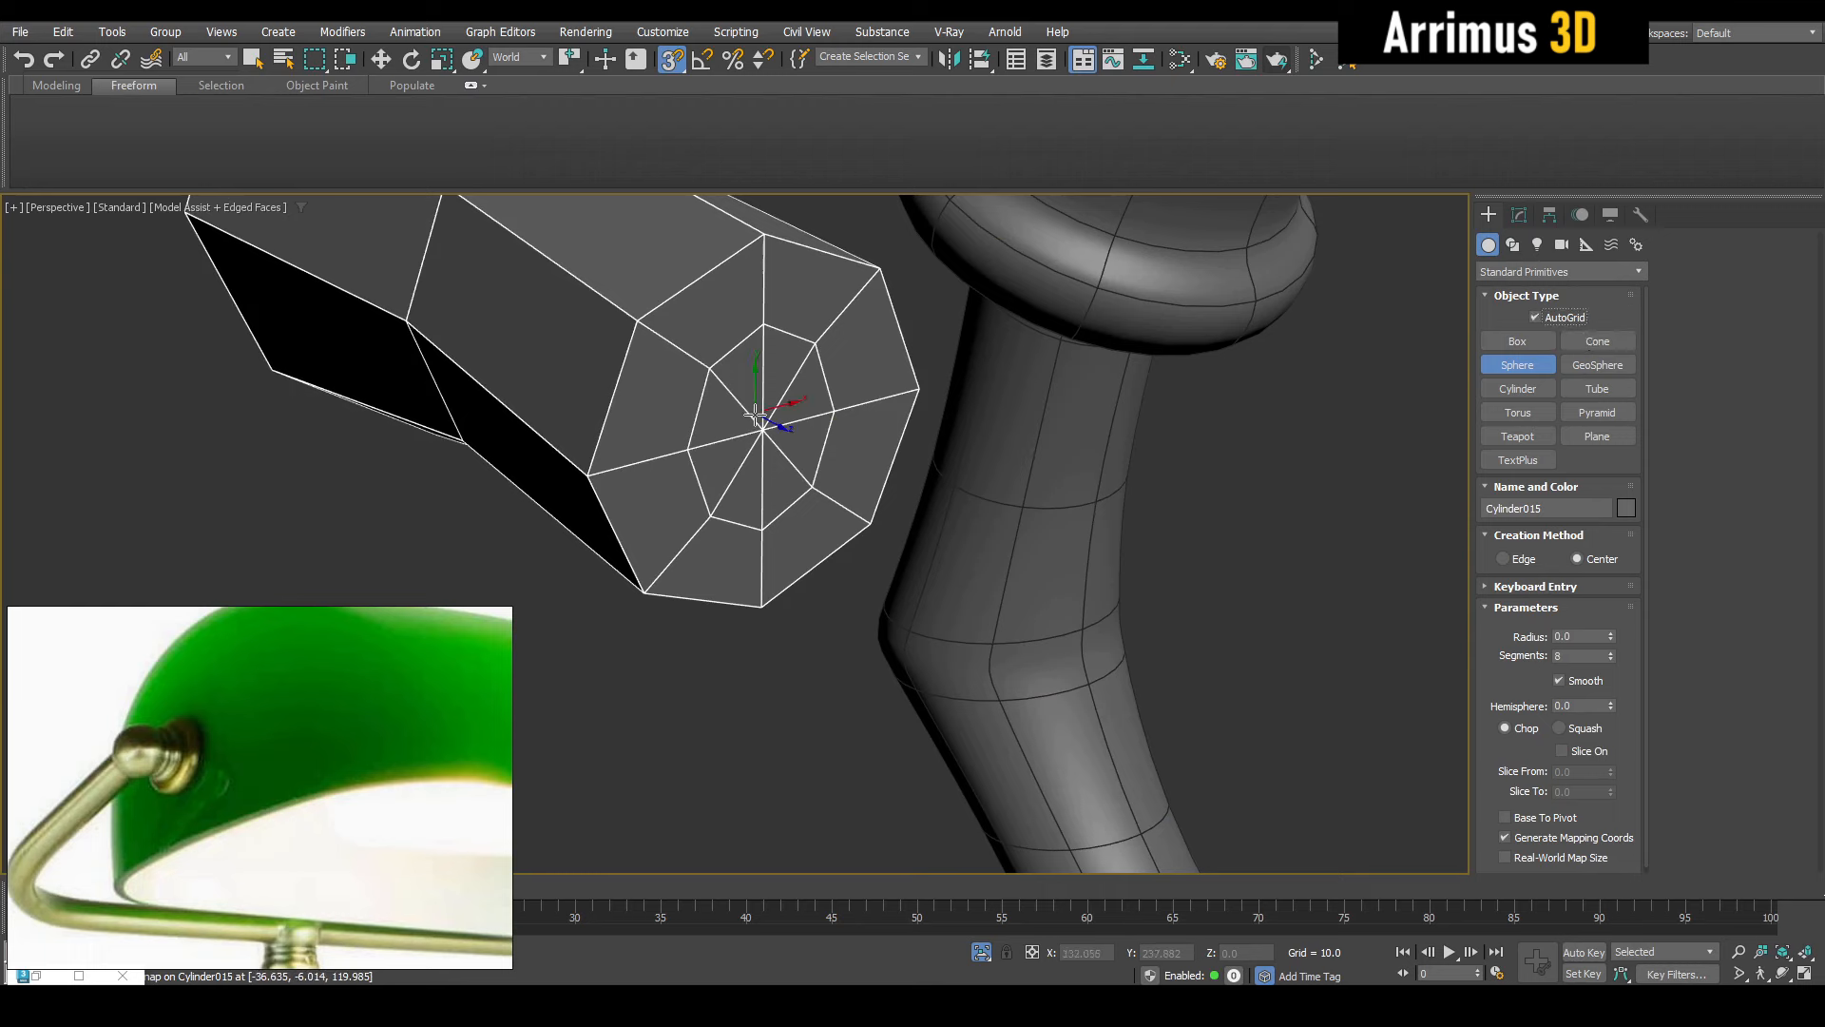
left_click_drag(763, 436, 826, 380)
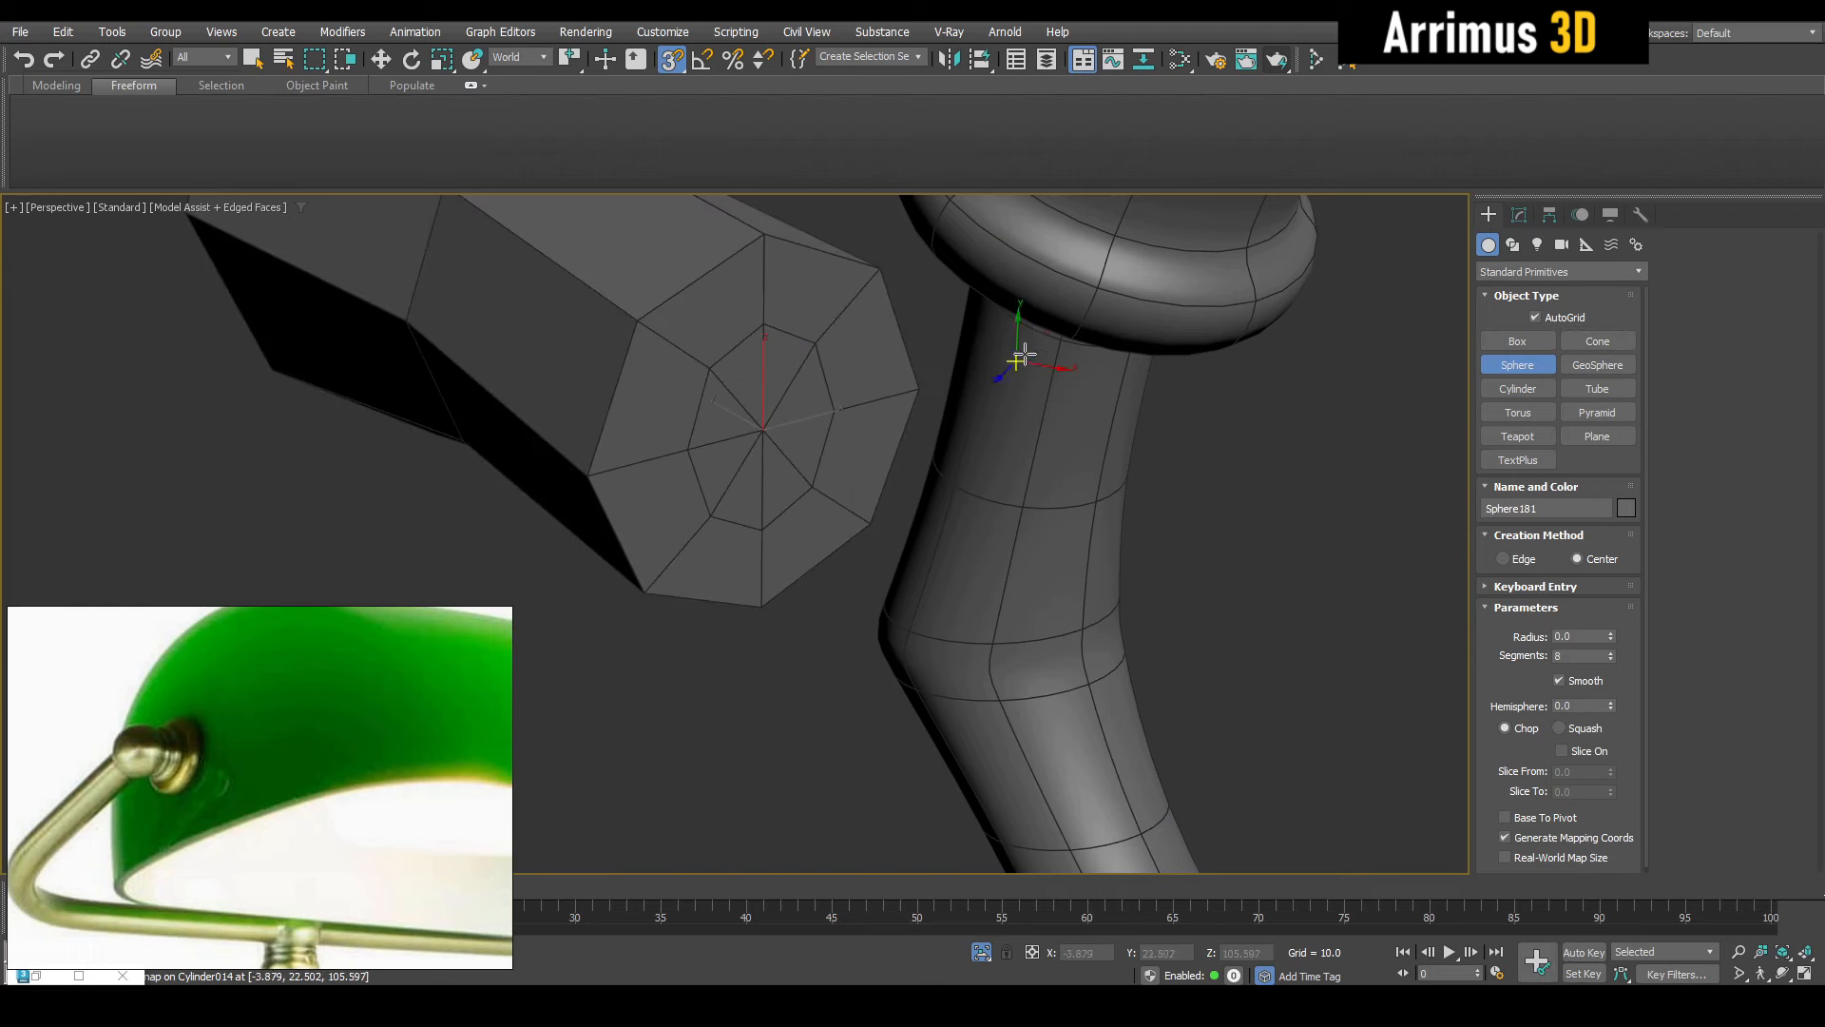
scroll(1024, 356, "down", 5)
scroll(962, 492, "up", 4)
key("w")
left_click_drag(914, 493, 1008, 389)
key("shift+s")
key("s")
key("w")
left_click(1519, 215)
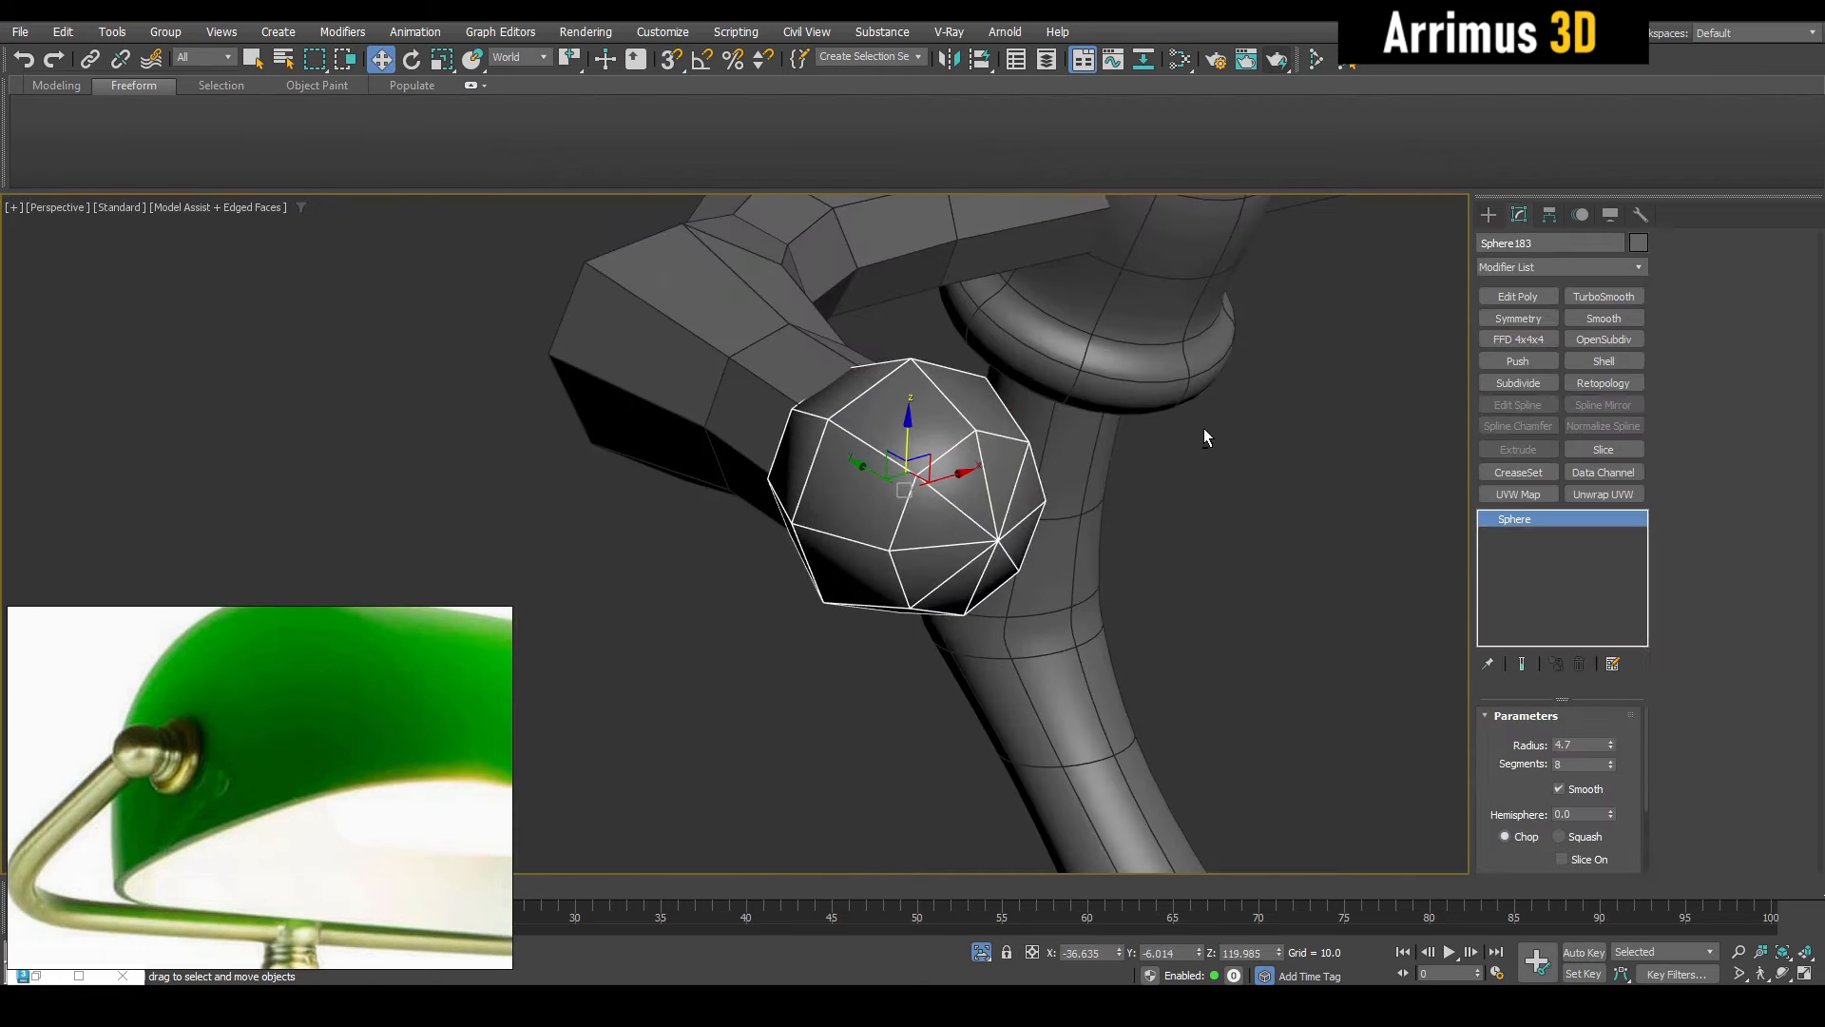
Raise the sphere's segments to 32 and show the crossbar's TurboSmooth again
middle_click_drag(1205, 424, 1065, 414, "alt")
middle_click_drag(1143, 626, 998, 599, "alt")
scroll(1108, 561, "up", 2)
scroll(1014, 506, "down", 4)
key("q")
left_click(799, 418)
left_click(1491, 520)
left_click(951, 502)
Examine the whole lamp shaded without wireframe edges
key("F4")
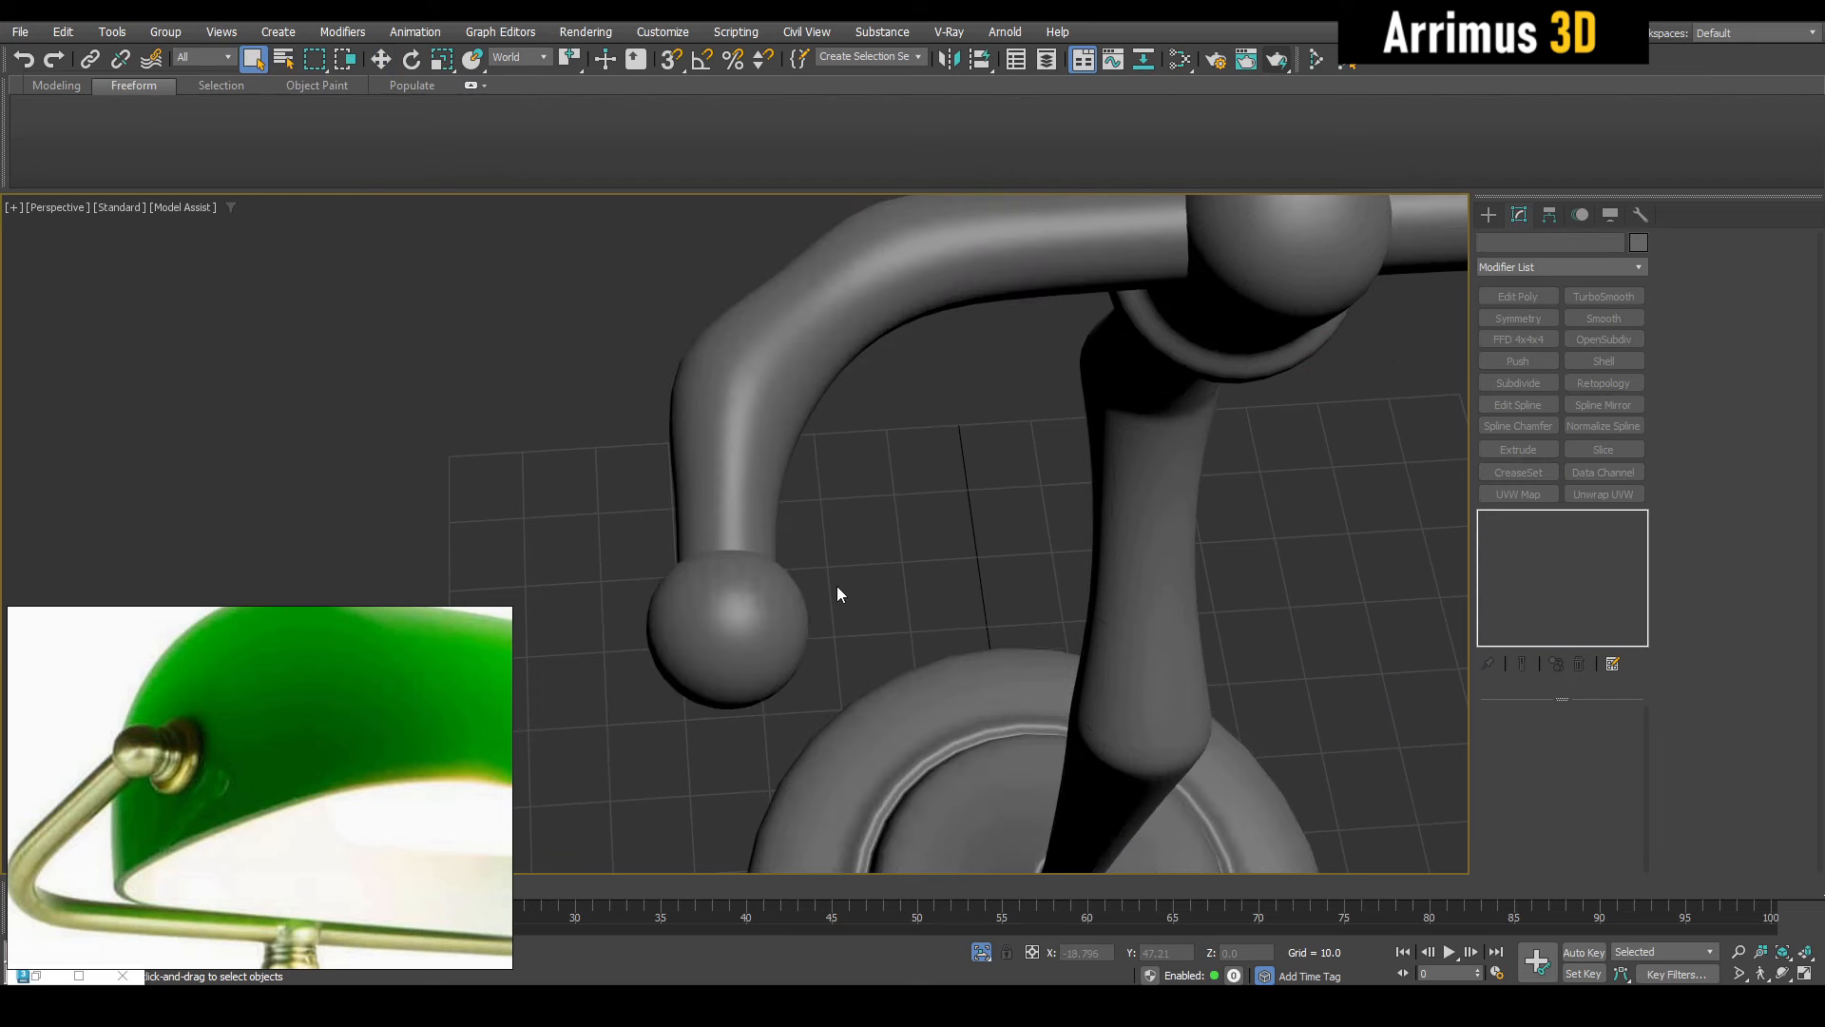
scroll(837, 585, "down", 8)
middle_click_drag(893, 569, 897, 563)
scroll(897, 562, "up", 8)
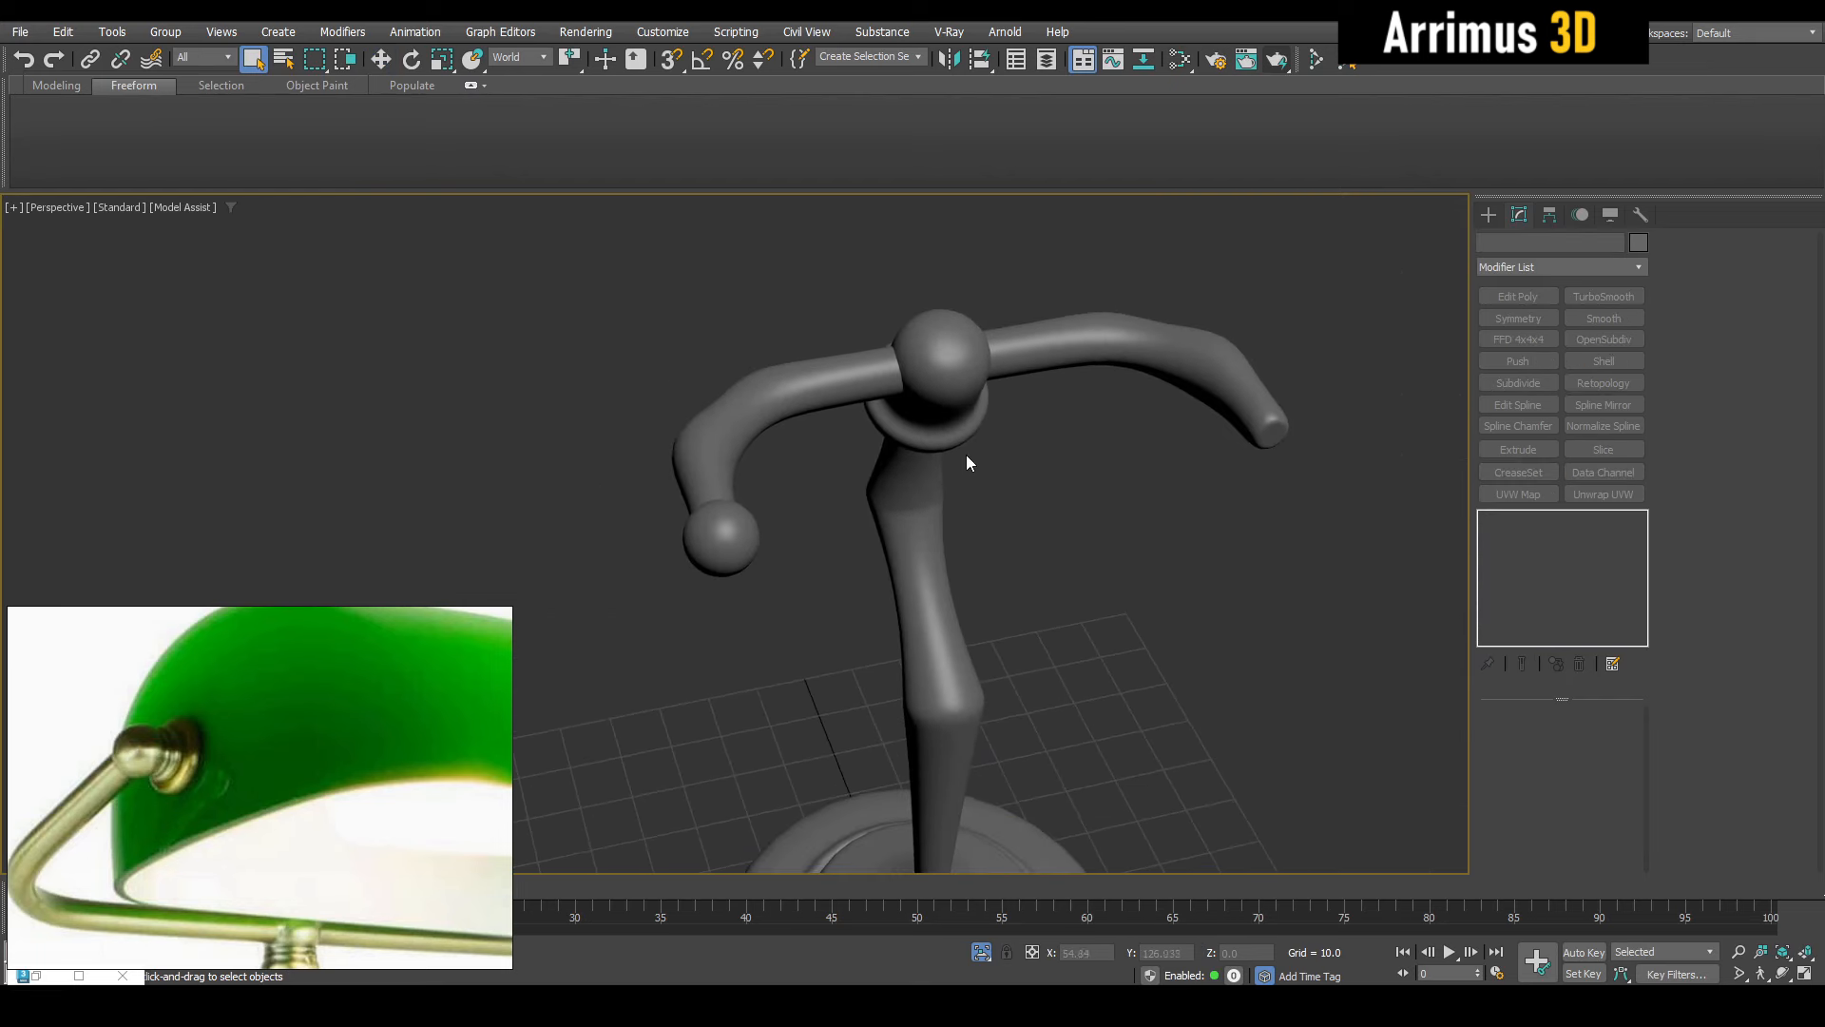
middle_click_drag(968, 454, 934, 559, "alt")
scroll(968, 470, "down", 8)
scroll(957, 531, "up", 4)
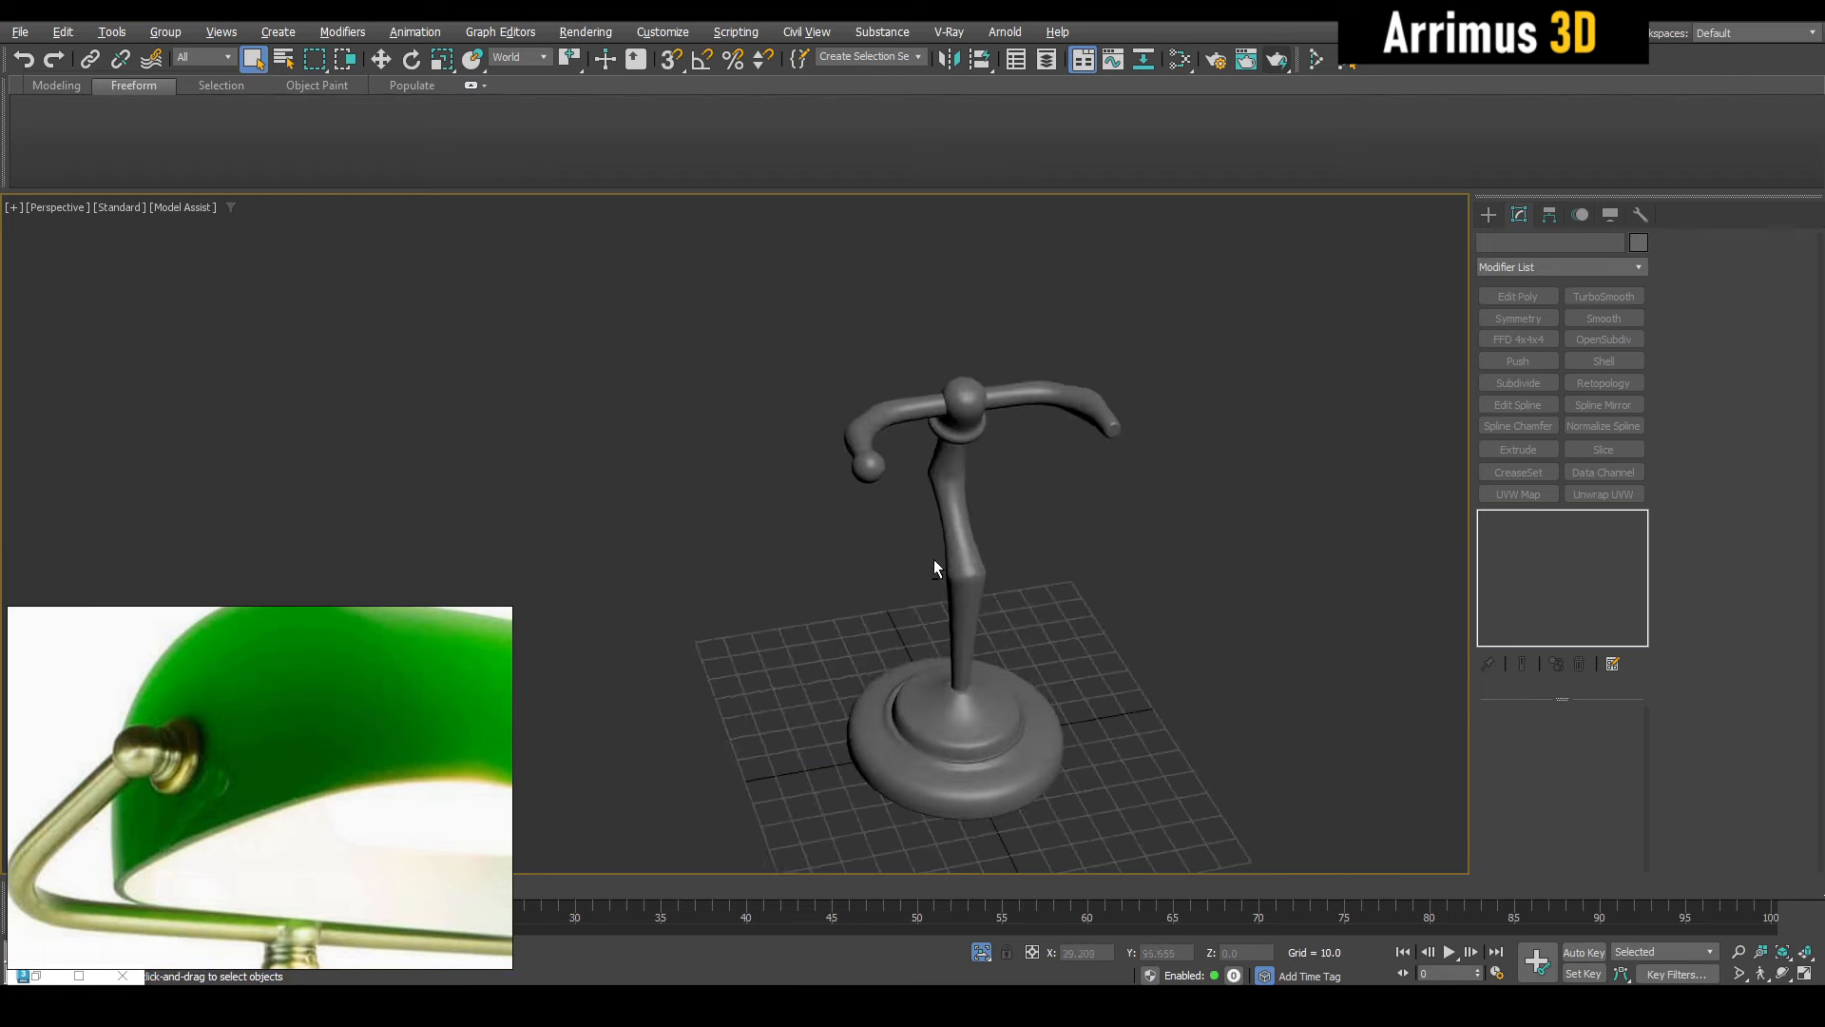
scroll(927, 523, "up", 5)
middle_click_drag(920, 481, 913, 529)
key("F4")
Inspect the sphere at the arm's end and compare the joint and shade with the reference photo
left_click(770, 499)
key("w")
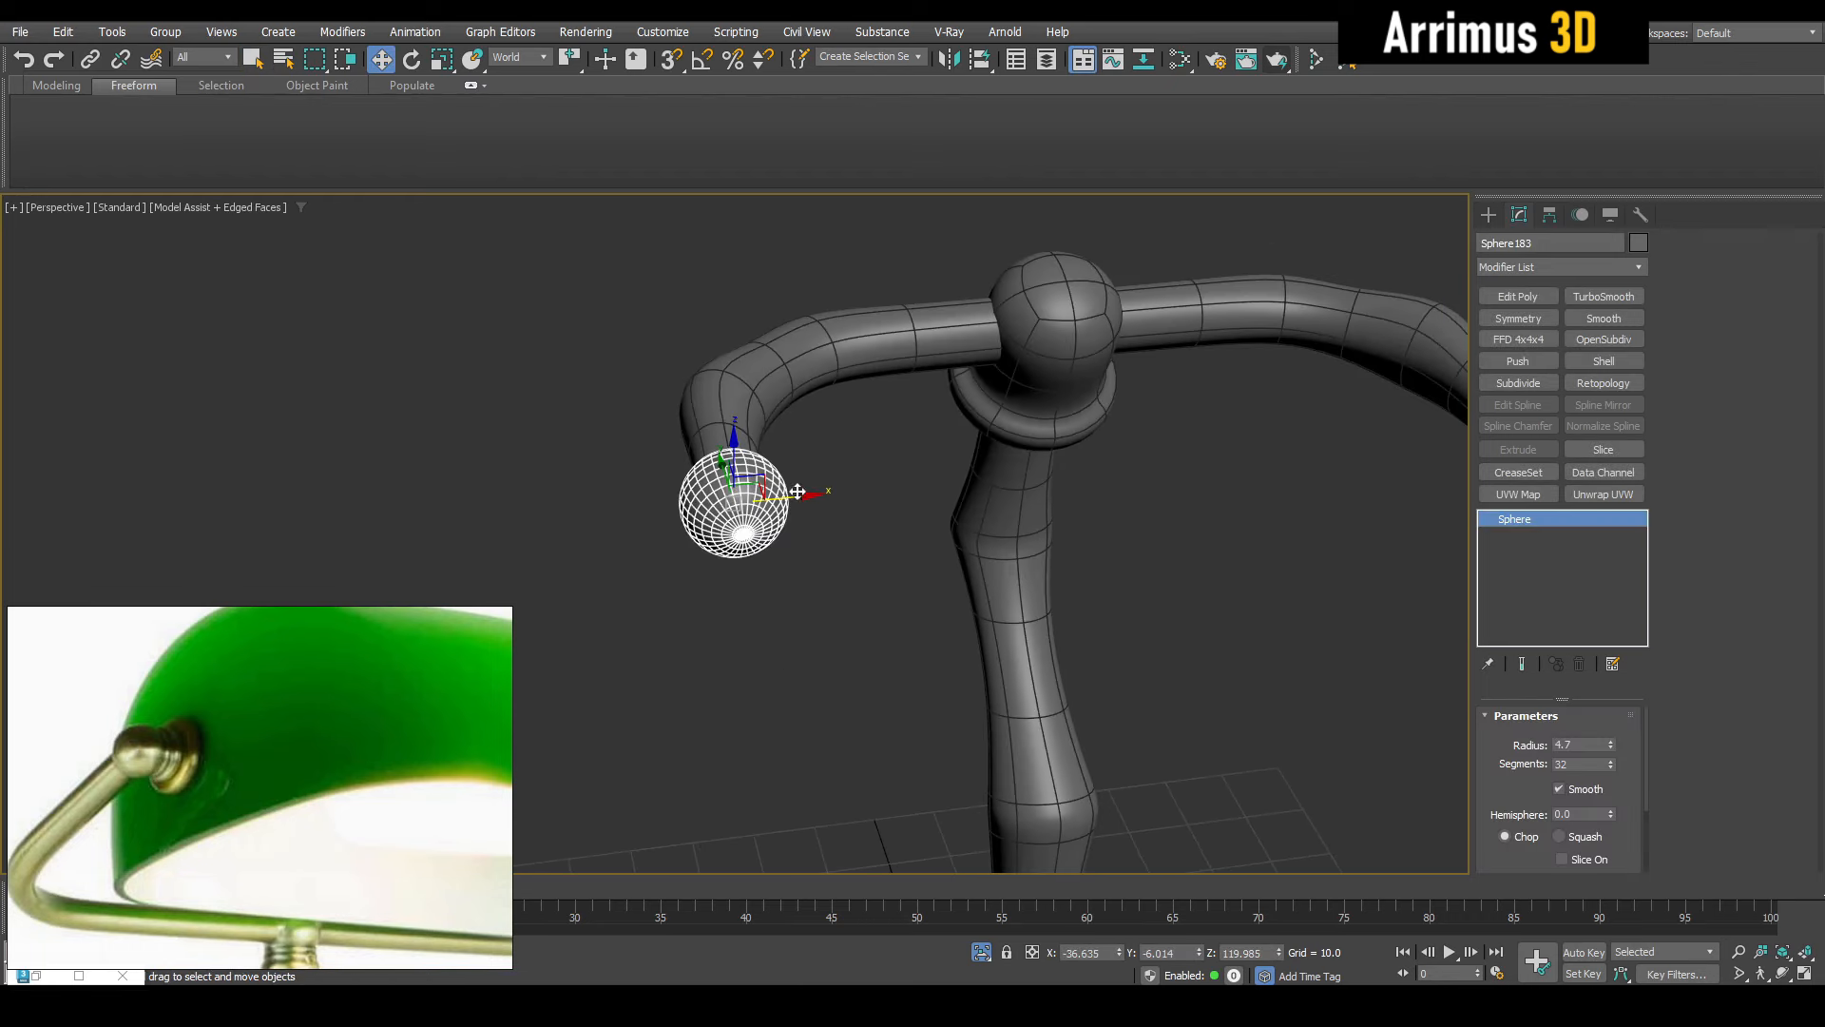
middle_click_drag(798, 491, 774, 603)
scroll(377, 675, "down", 3)
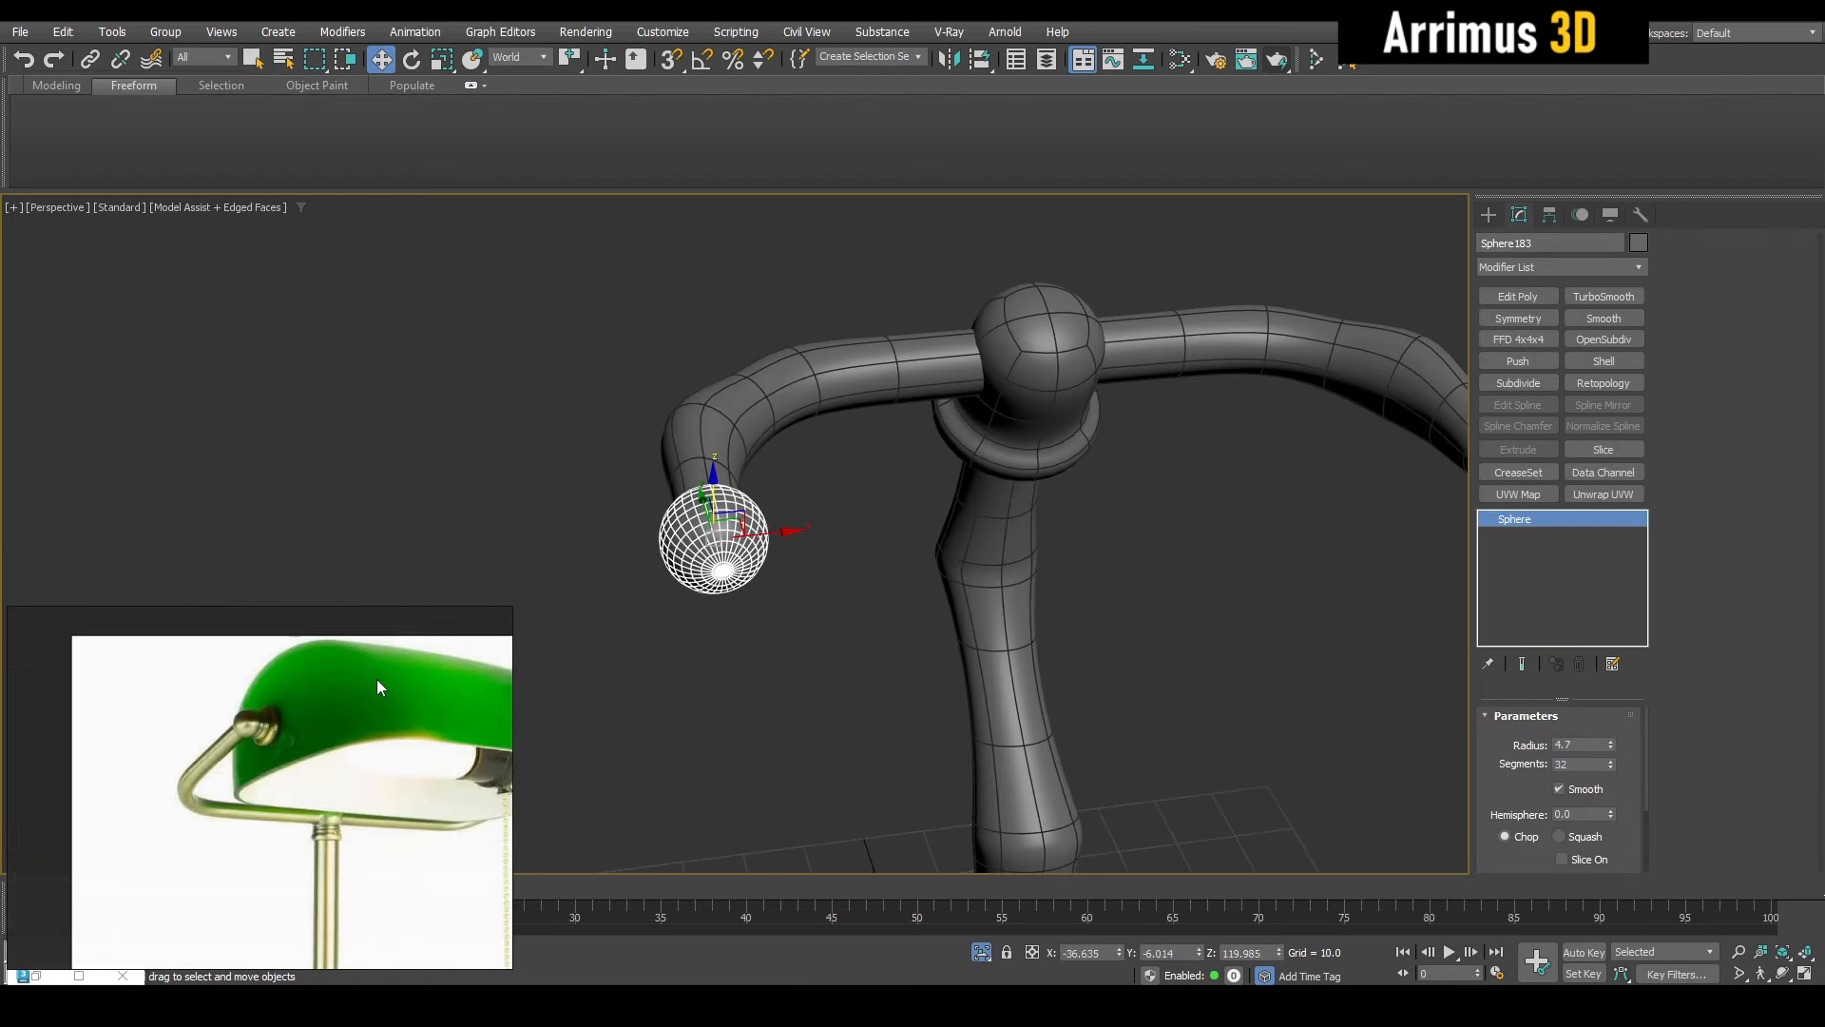
scroll(376, 679, "up", 2)
mouse_move(863, 561)
middle_mouse_down()
mouse_move(844, 595)
mouse_move(888, 572)
middle_mouse_up()
left_click(1152, 574)
middle_click_drag(1153, 574, 1135, 597)
scroll(439, 730, "down", 5)
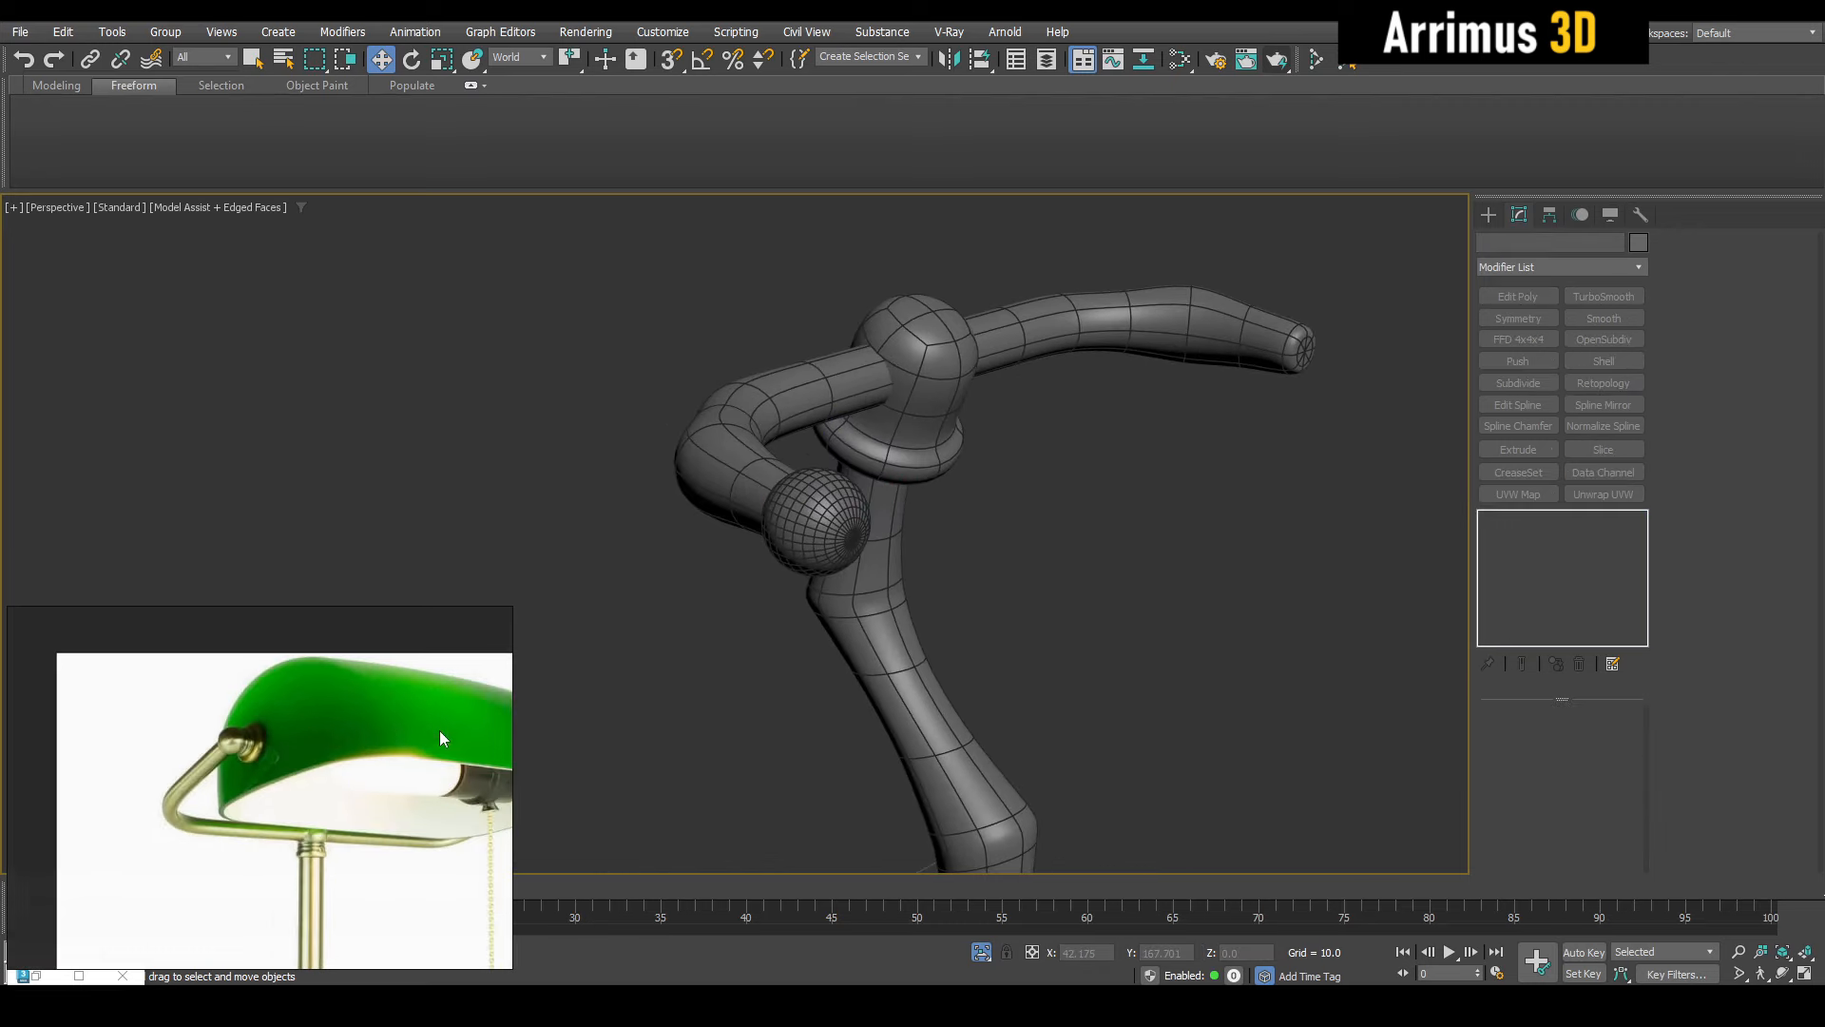
middle_click_drag(446, 737, 346, 746)
Create a long box for the lampshade, centre it at X 0 and raise it to the height of the crossbar
key("c")
middle_click_drag(1130, 749, 763, 722)
scroll(761, 726, "down", 5)
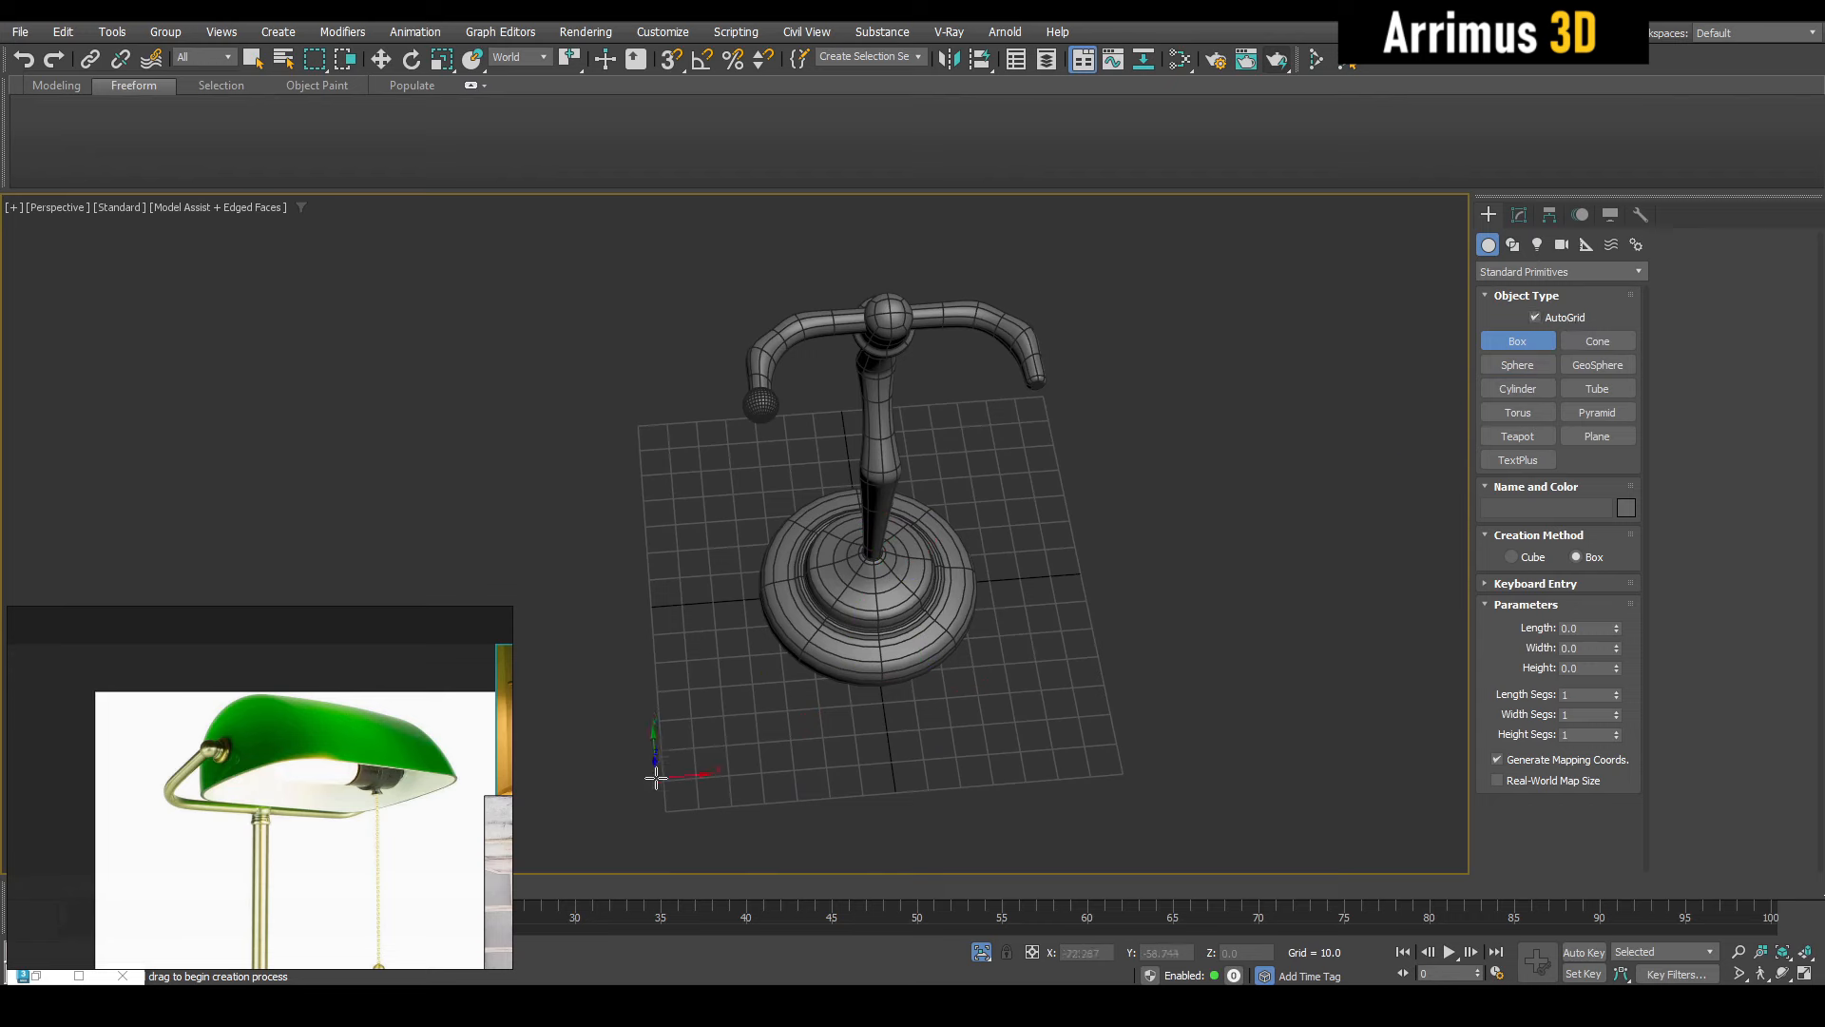
left_click_drag(727, 741, 1117, 820)
left_click(1091, 715)
right_click(1090, 715)
right_click(1119, 957)
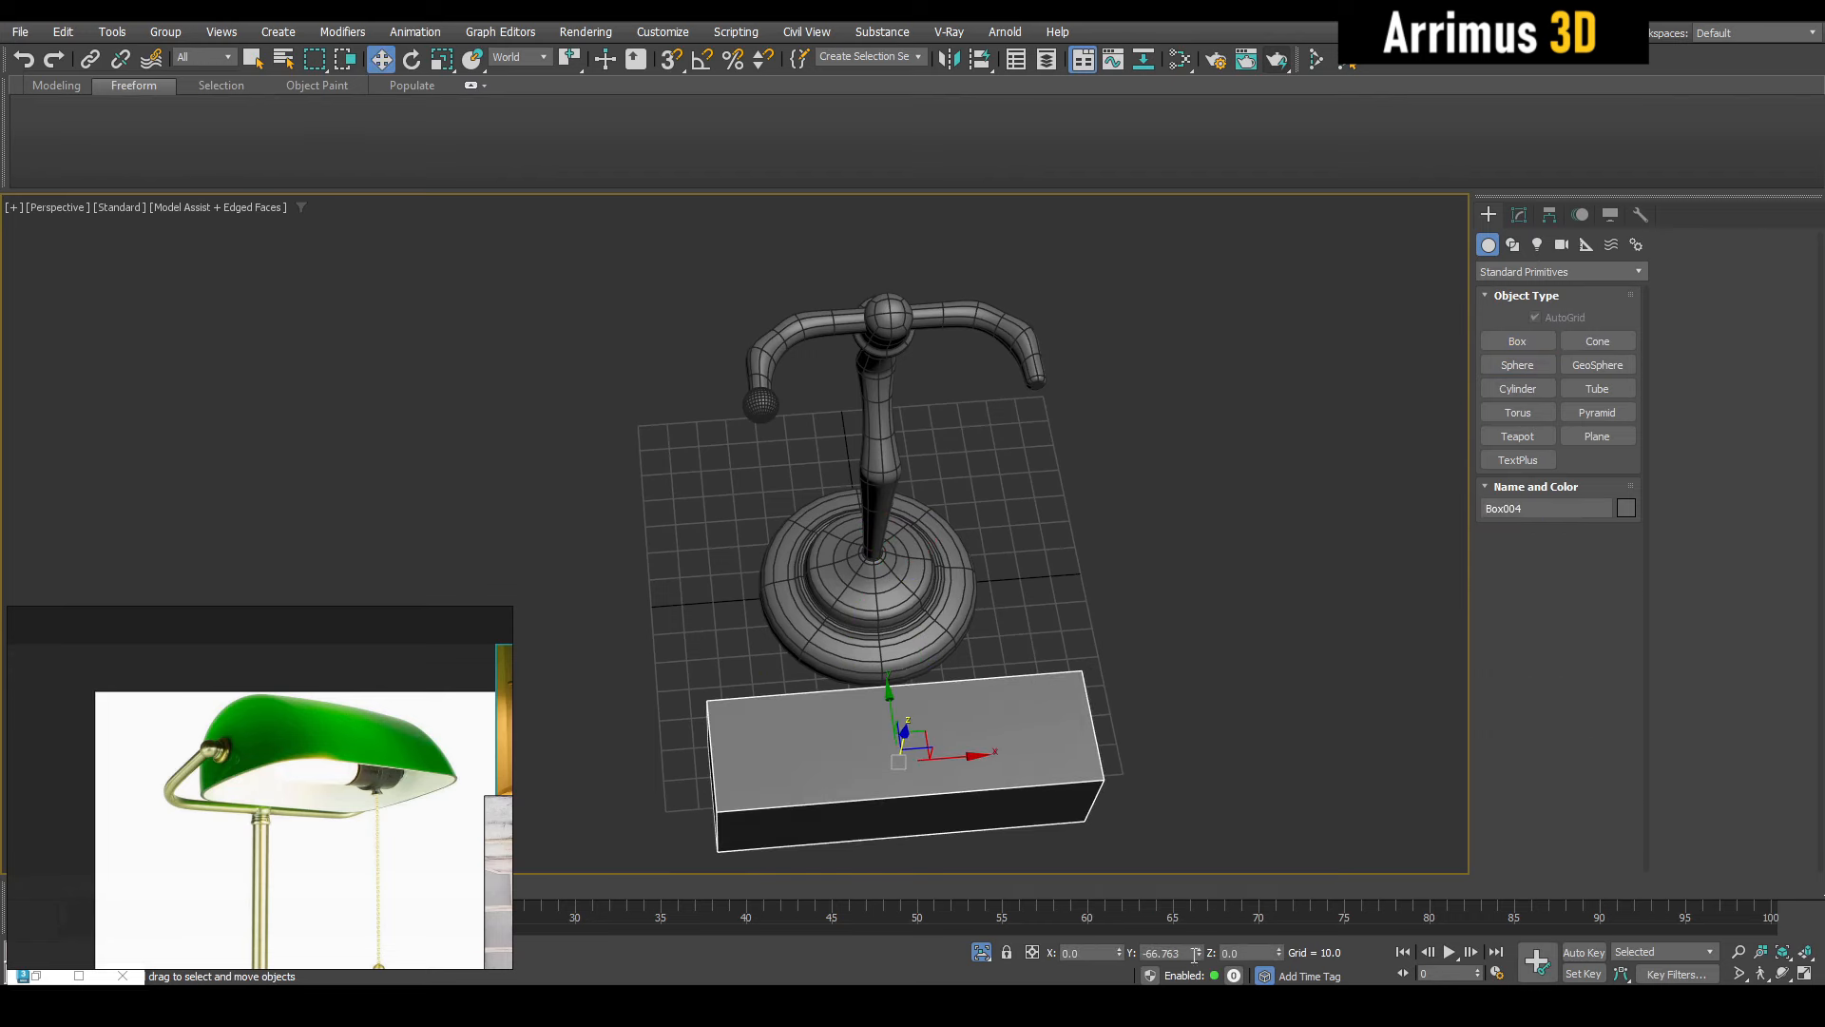
right_click(1199, 956)
middle_click_drag(941, 749, 991, 648, "alt")
left_click_drag(799, 639, 843, 326)
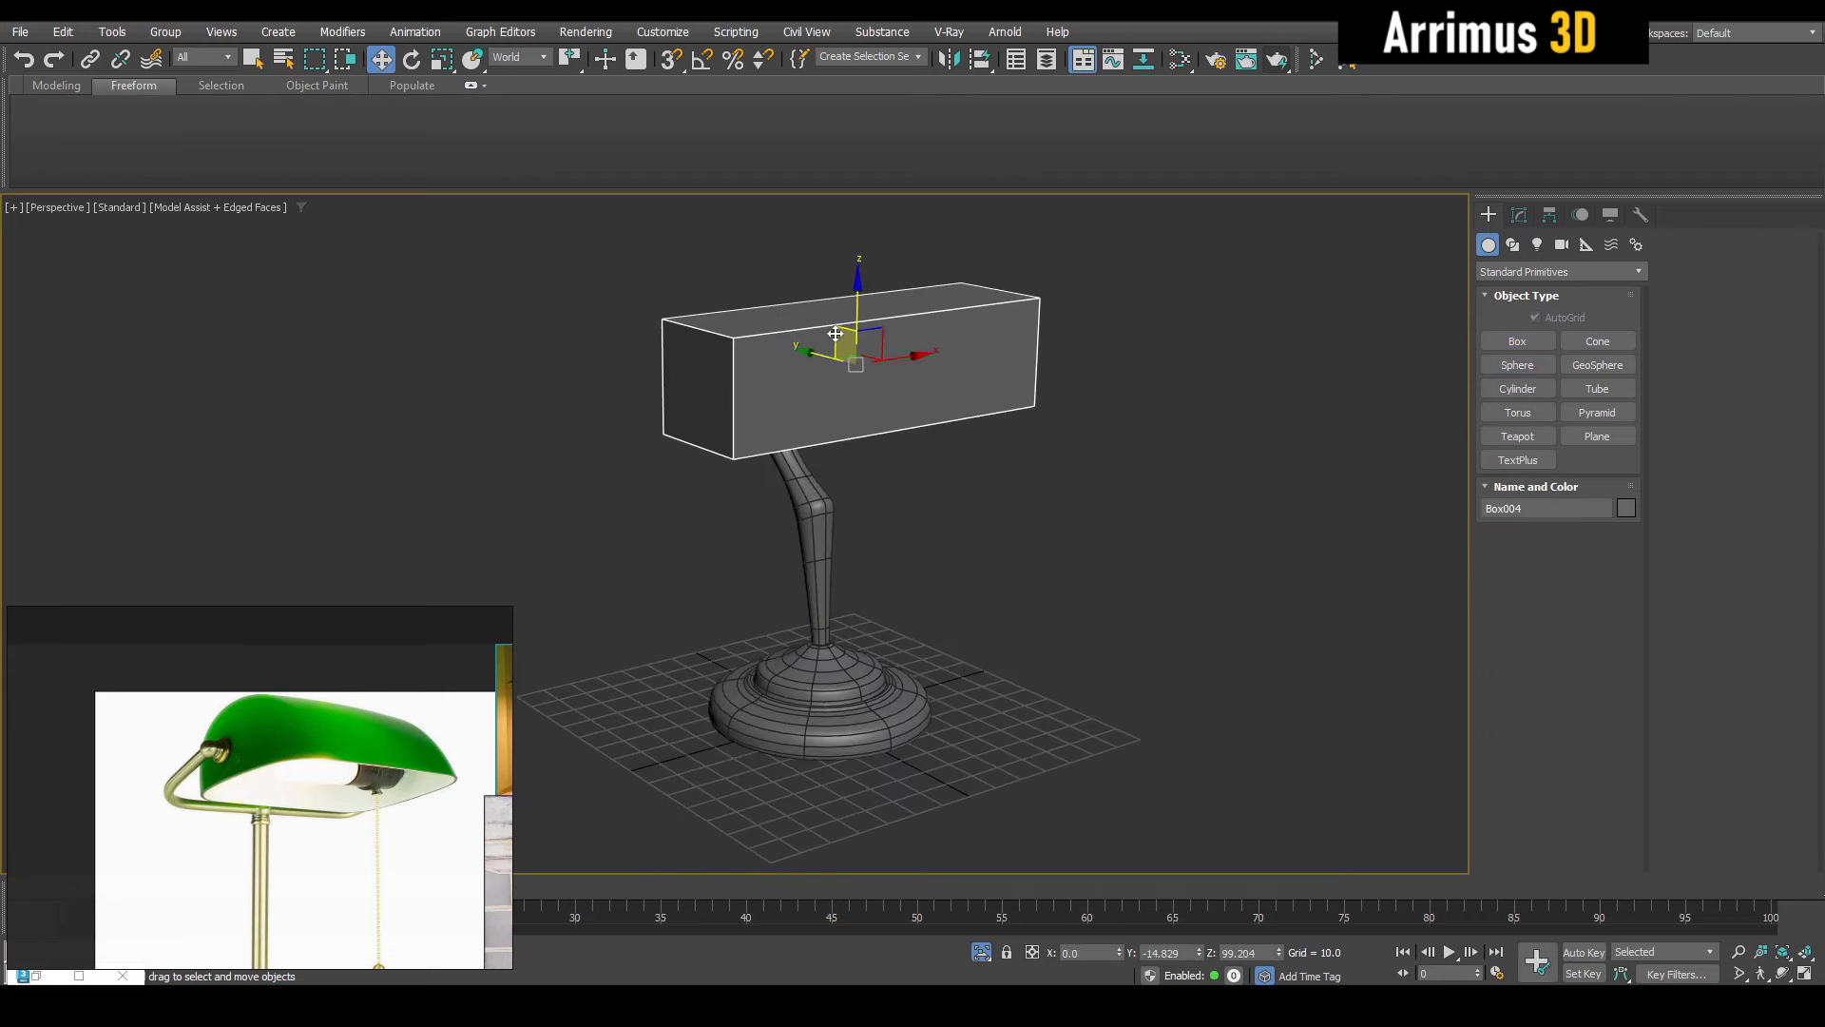
Apply Edit Poly to the shade box and adjust its vertices so it fits between the two arm ends
key("alt+e")
key("1")
key("ctrl+a")
scroll(834, 338, "up", 3)
left_click_drag(810, 399, 849, 375)
middle_click_drag(849, 375, 998, 345, "alt")
scroll(801, 464, "up", 4)
key("1")
key("w")
middle_click_drag(922, 415, 1021, 491)
left_click_drag(874, 456, 808, 368)
Delete the shade box's bottom polygon to open its underside
key("4")
middle_click_drag(808, 368, 726, 458, "alt")
key("q")
left_click(726, 458)
key("4")
key("q")
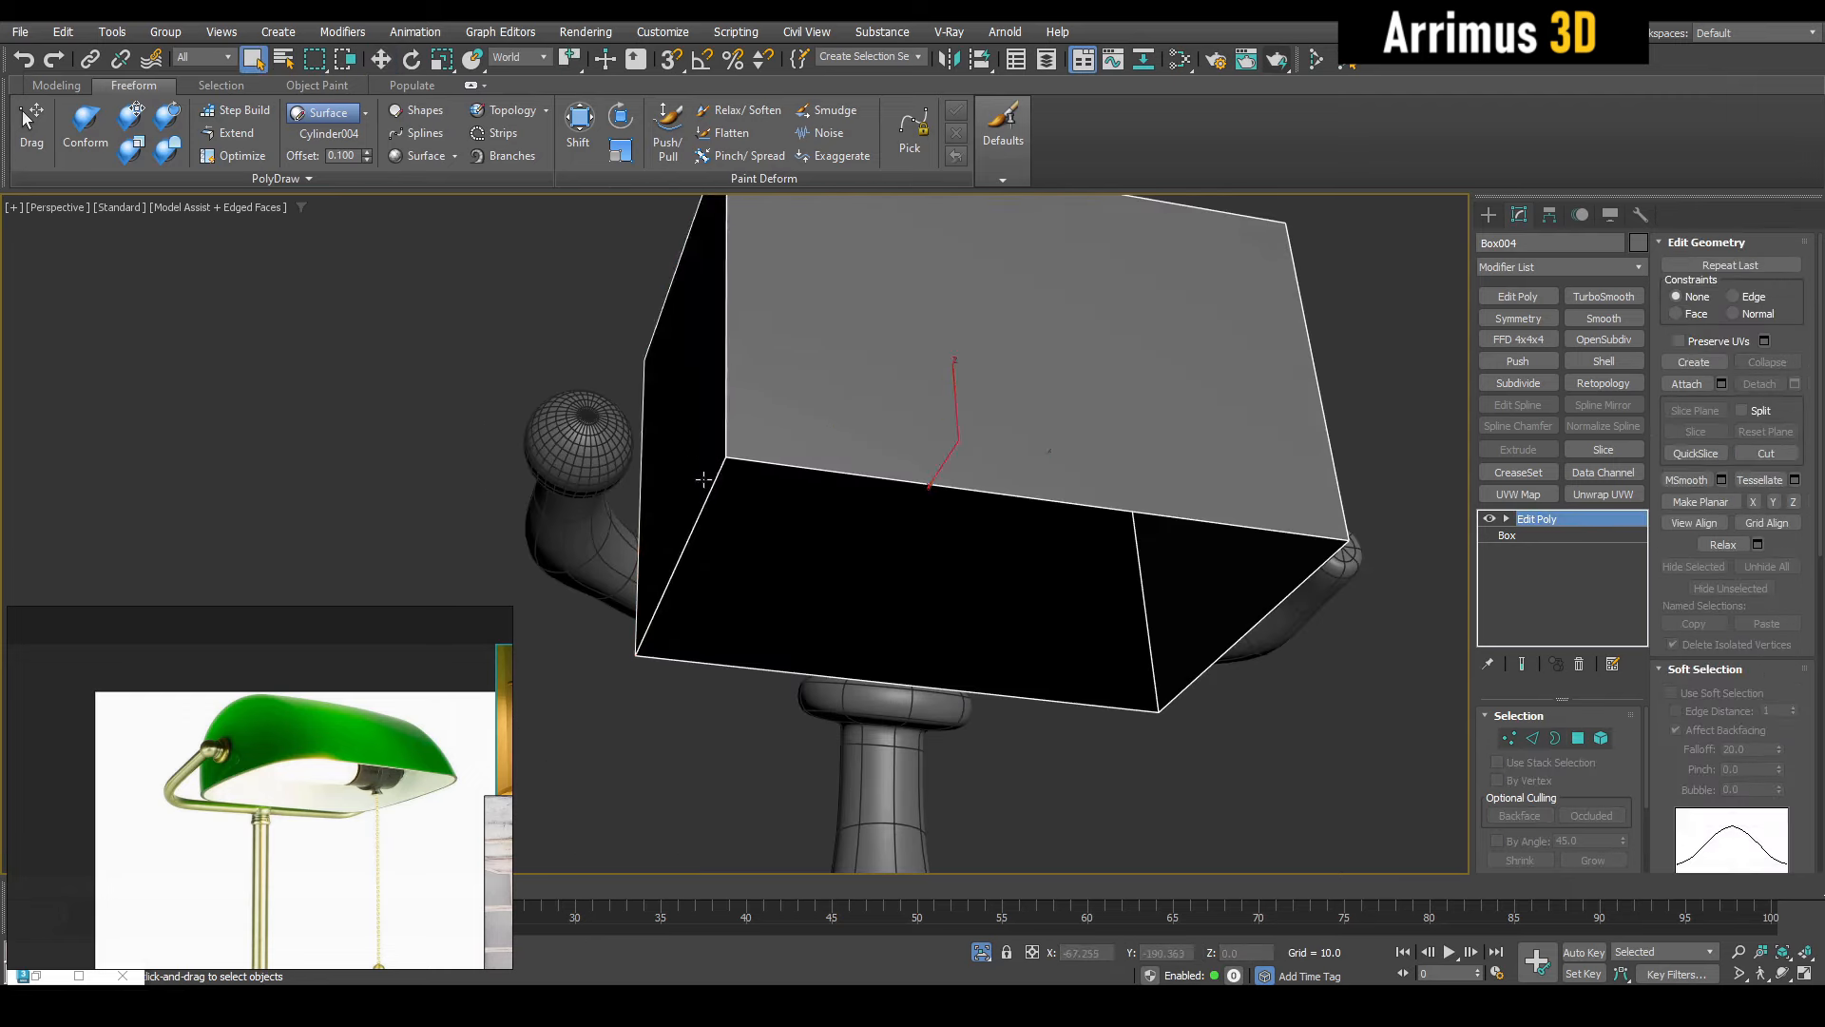
Create a short eight-sided cylinder with a radius of about 2 on the shade's end face beside the sphere
scroll(719, 496, "up", 5)
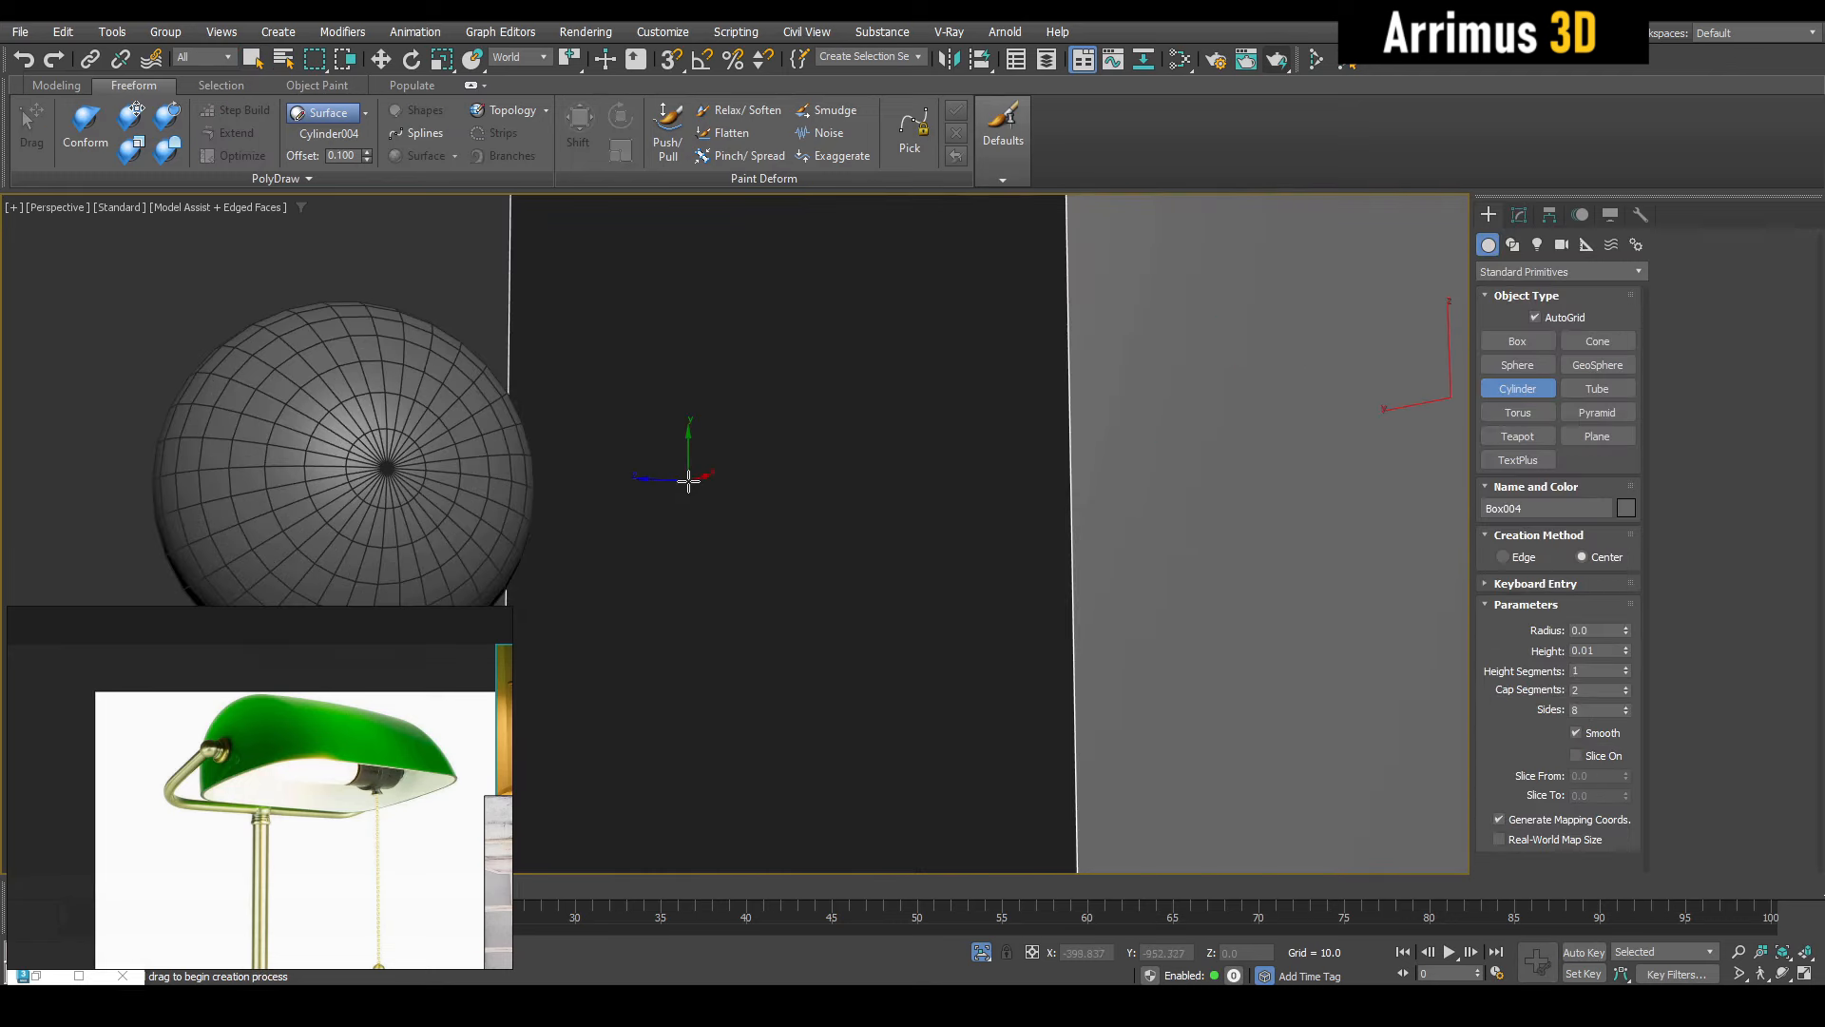
left_click_drag(632, 483, 663, 390)
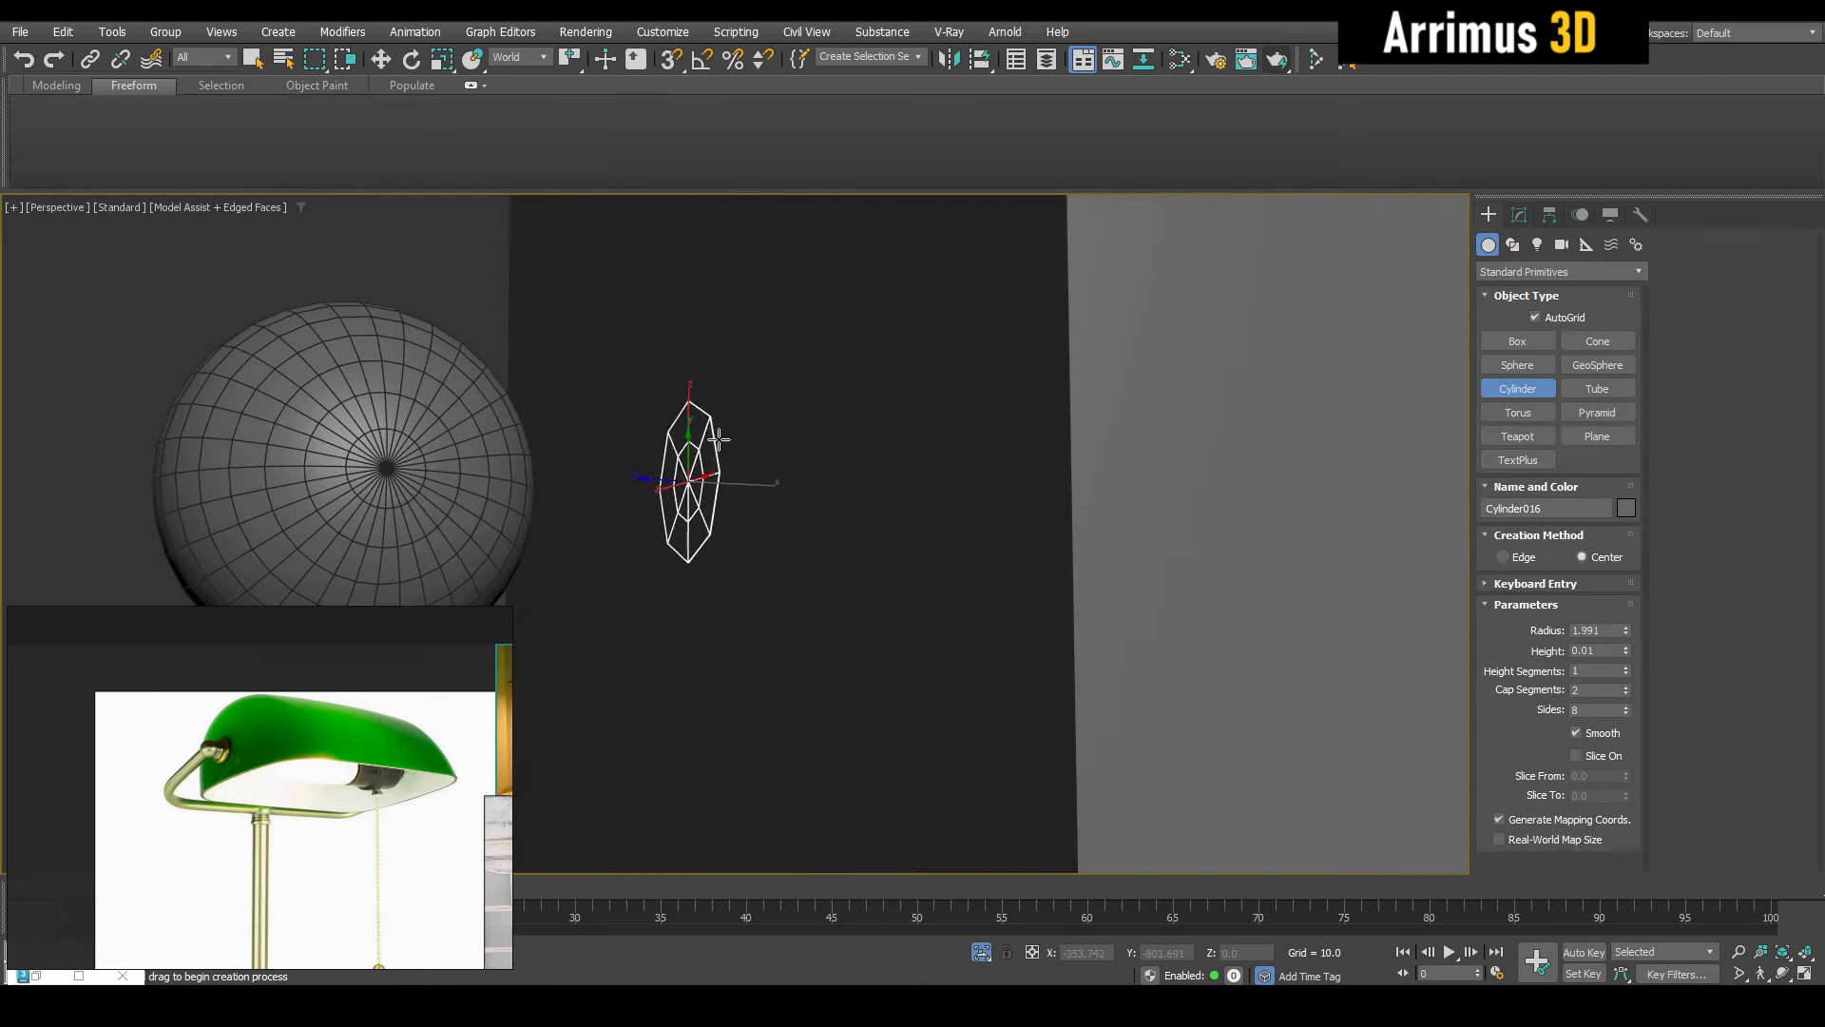
left_click(723, 480)
scroll(196, 766, "up", 1)
middle_click_drag(769, 456, 786, 462, "alt")
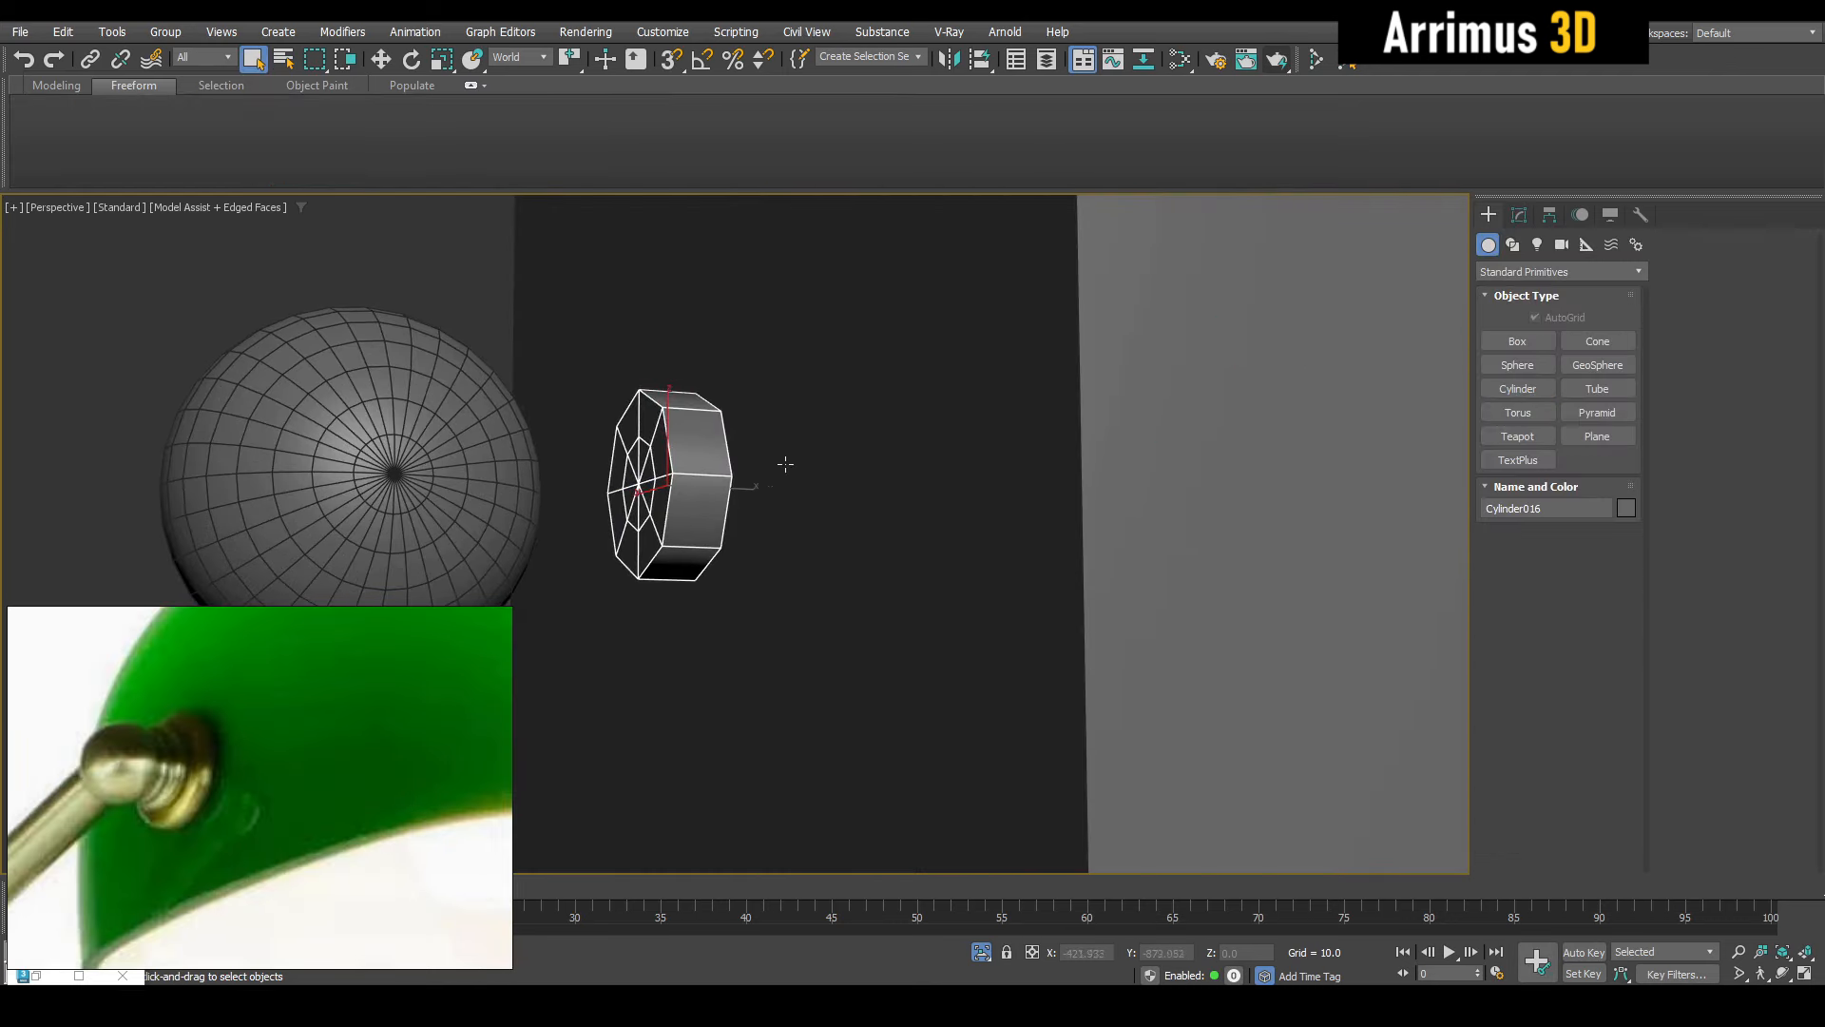
Apply Edit Poly to the cylinder and inset the cap polygons facing the sphere by scaling an extruded copy inward
key("ctrl+e")
key("1")
middle_click_drag(658, 465, 746, 513)
scroll(728, 470, "up", 3)
key("4")
left_click(727, 475)
key("r")
key("z")
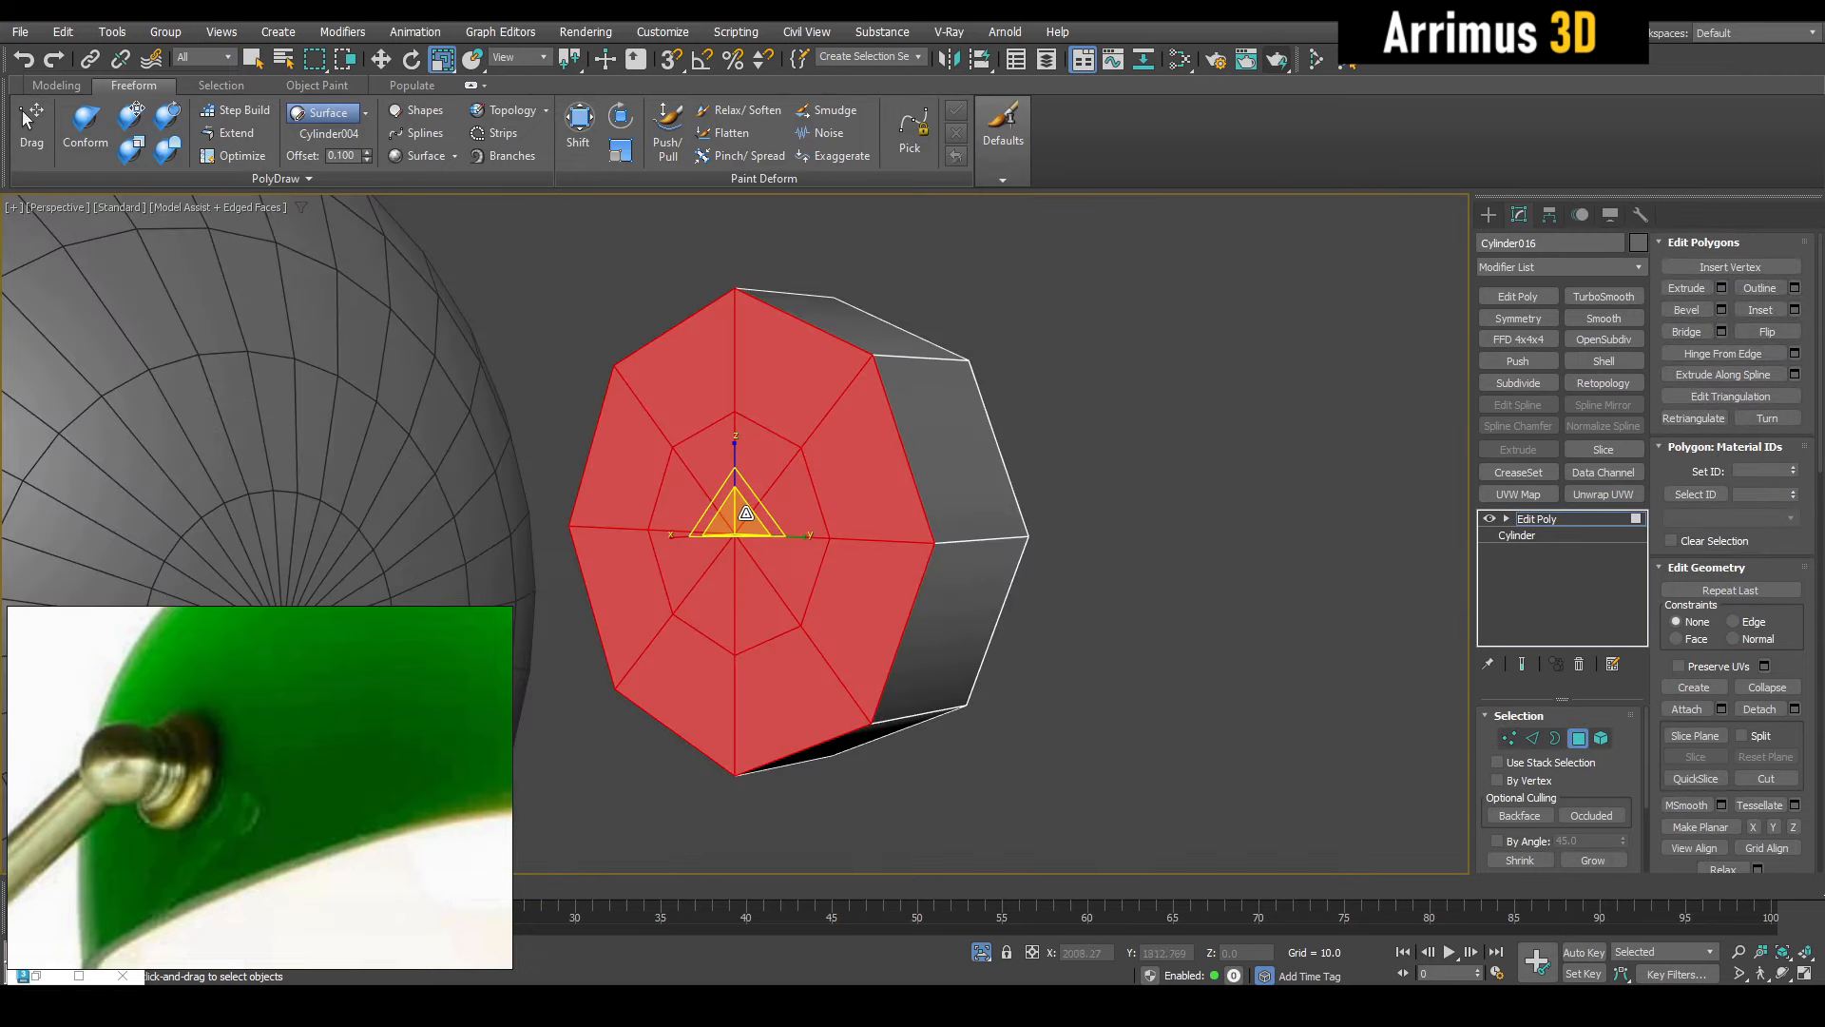
left_click_drag(760, 518, 763, 552, "shift")
Extrude the cylinder's inset cap polygons outward into a narrower neck that reaches into the sphere
key("w")
middle_click_drag(771, 523, 760, 541, "alt")
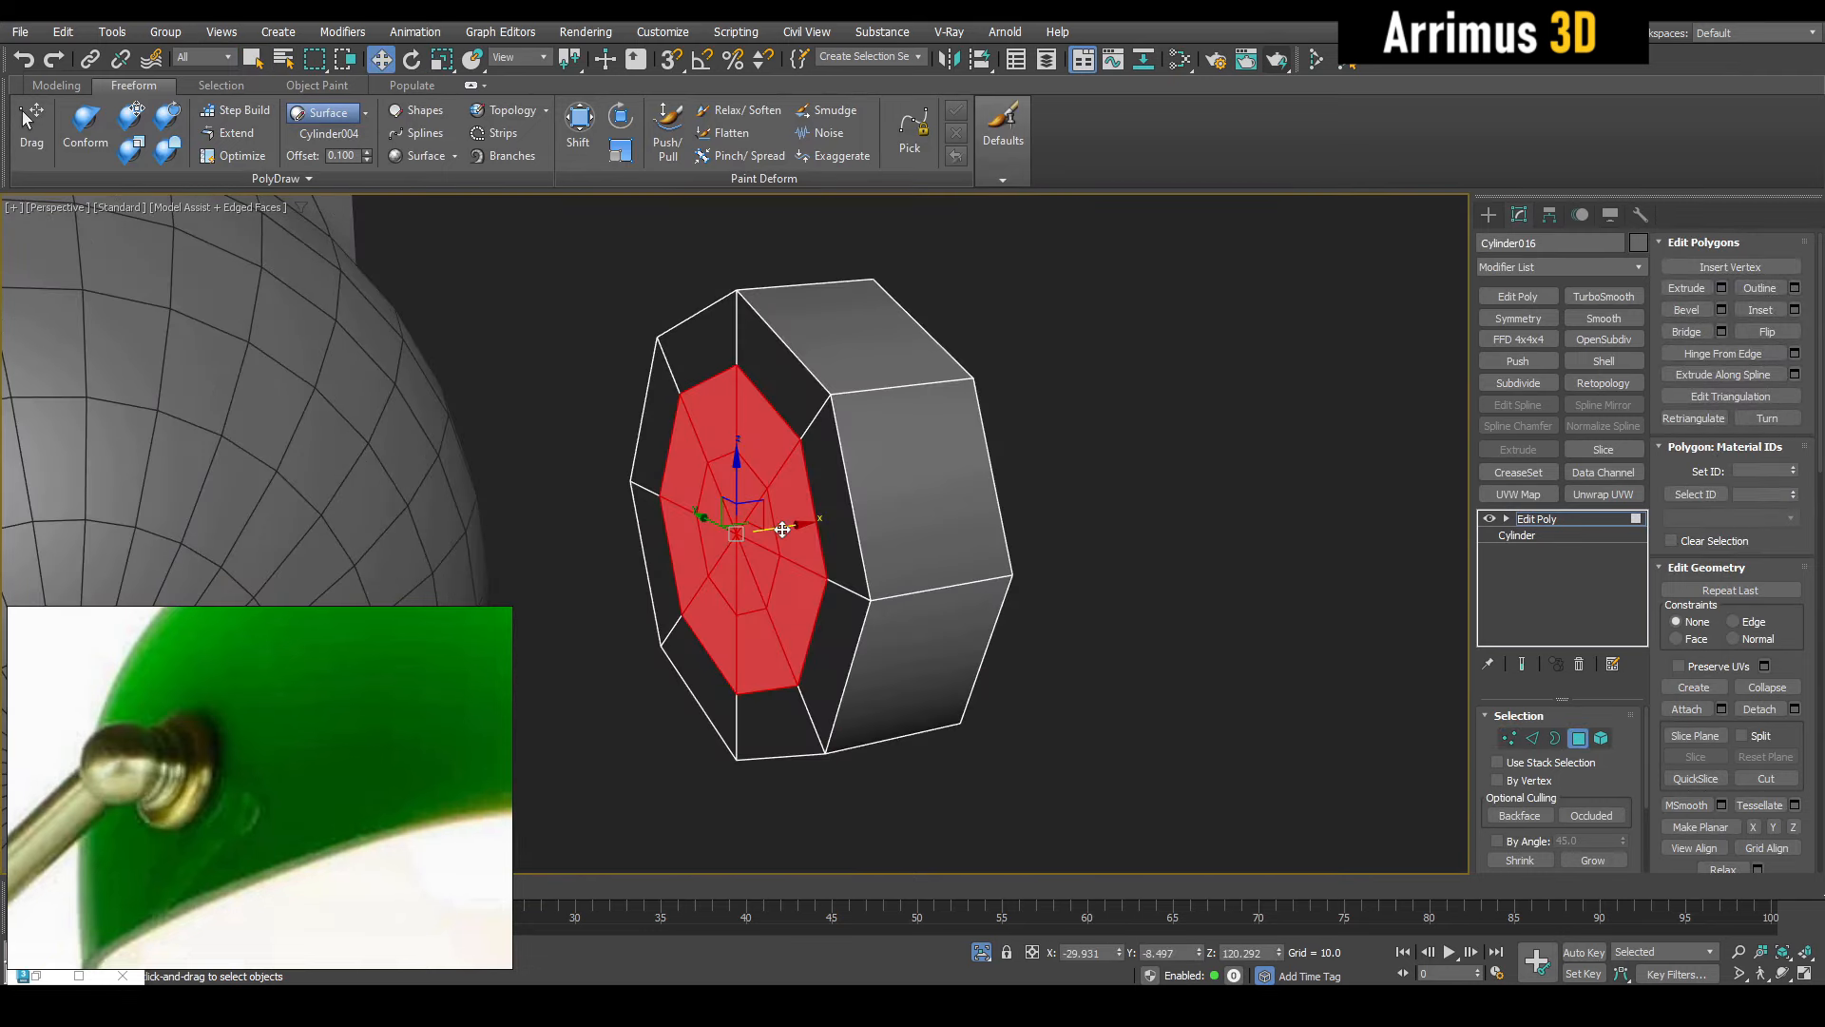
left_click_drag(781, 530, 646, 535, "shift")
middle_click_drag(648, 535, 743, 523, "alt")
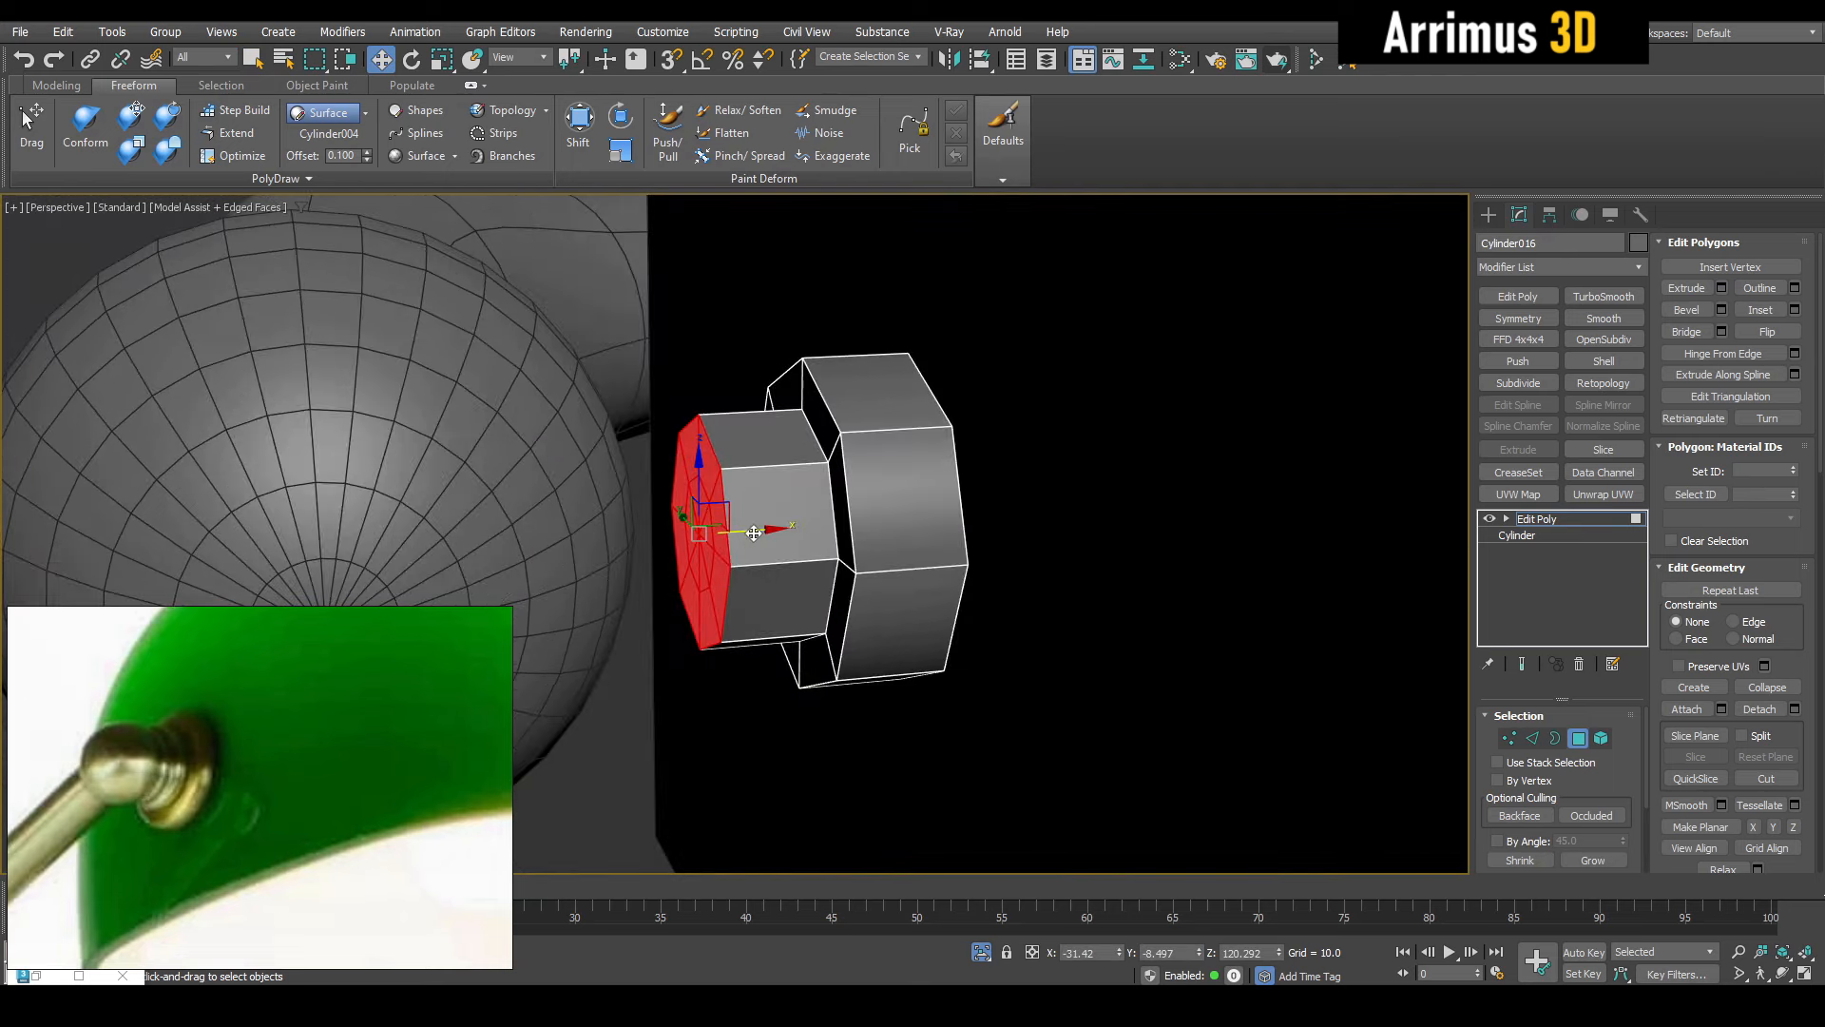
left_click_drag(753, 533, 624, 539)
scroll(618, 540, "down", 4)
key("4")
Insert two edge loops around the narrow neck between the sphere and the wider disc
middle_click_drag(561, 540, 847, 488, "alt")
key("1")
key("r")
key("q")
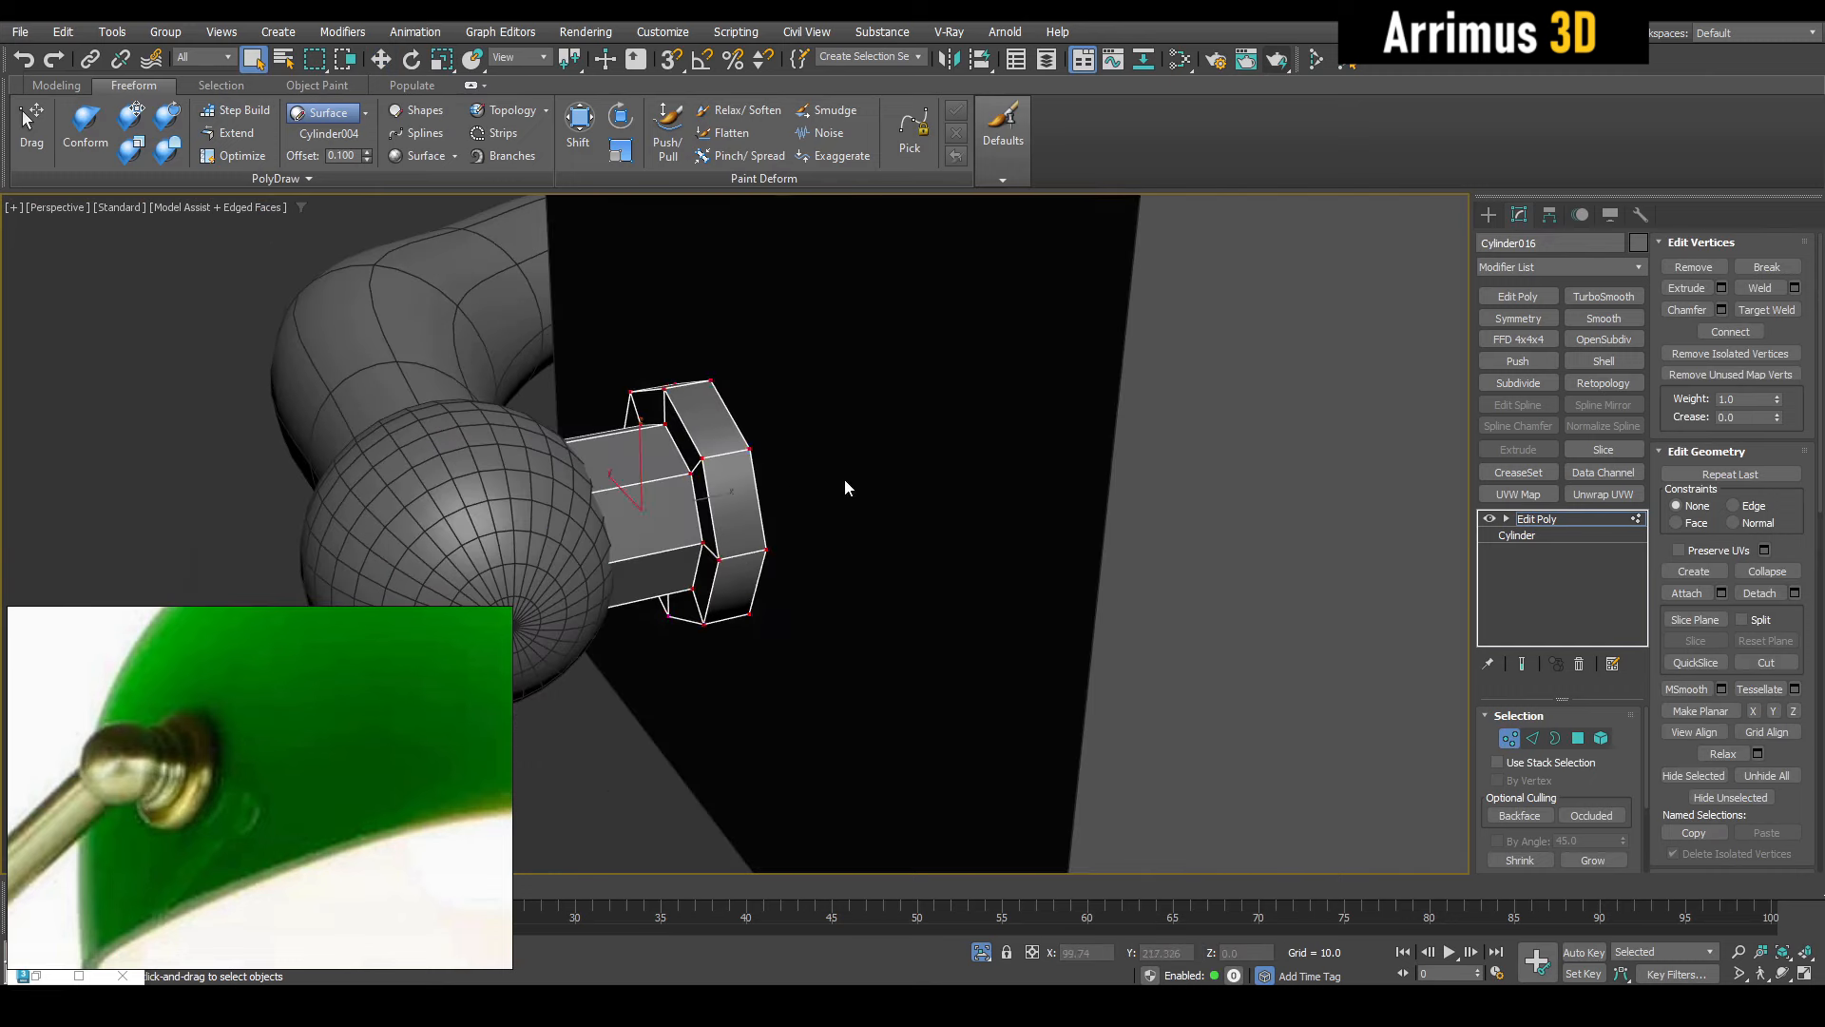
scroll(624, 514, "up", 5)
key("alt+1")
left_click(700, 442)
left_click(595, 462)
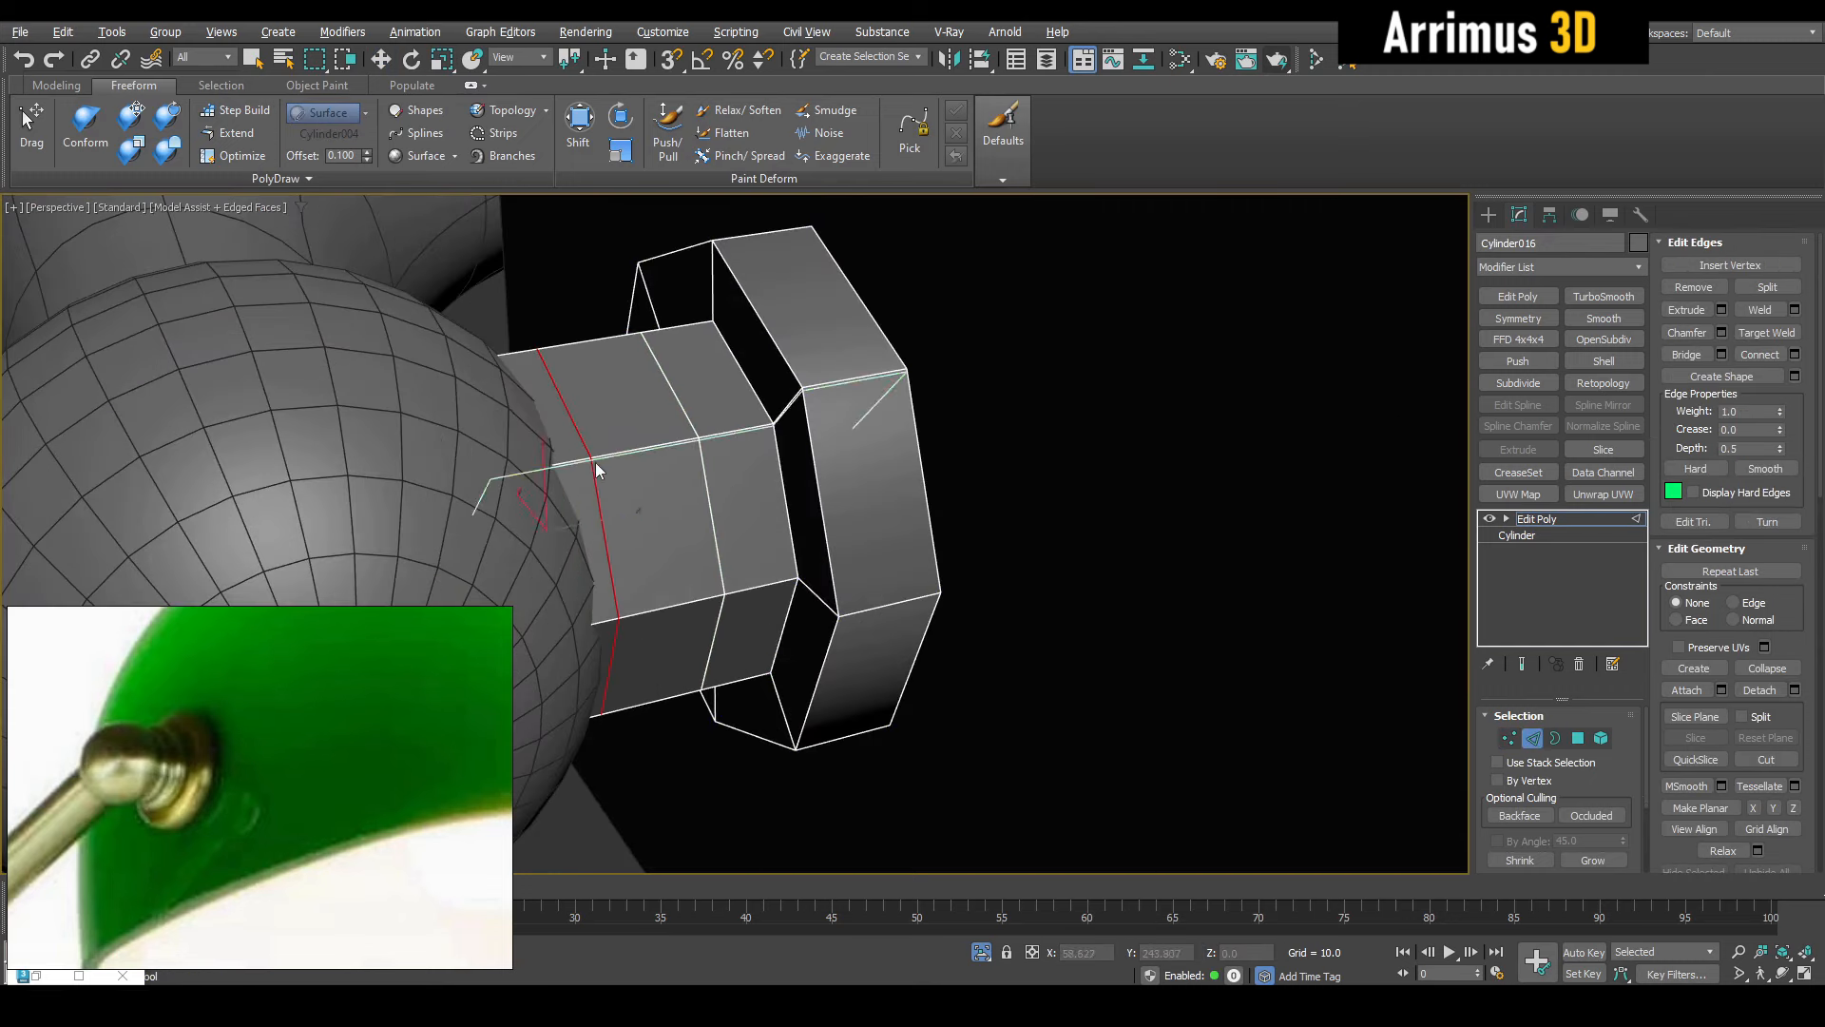
Connect the neck's ring edges with one segment and scale the new edge loop inward to form a groove
key("w")
key("alt+r")
key("ctrl+shift+e")
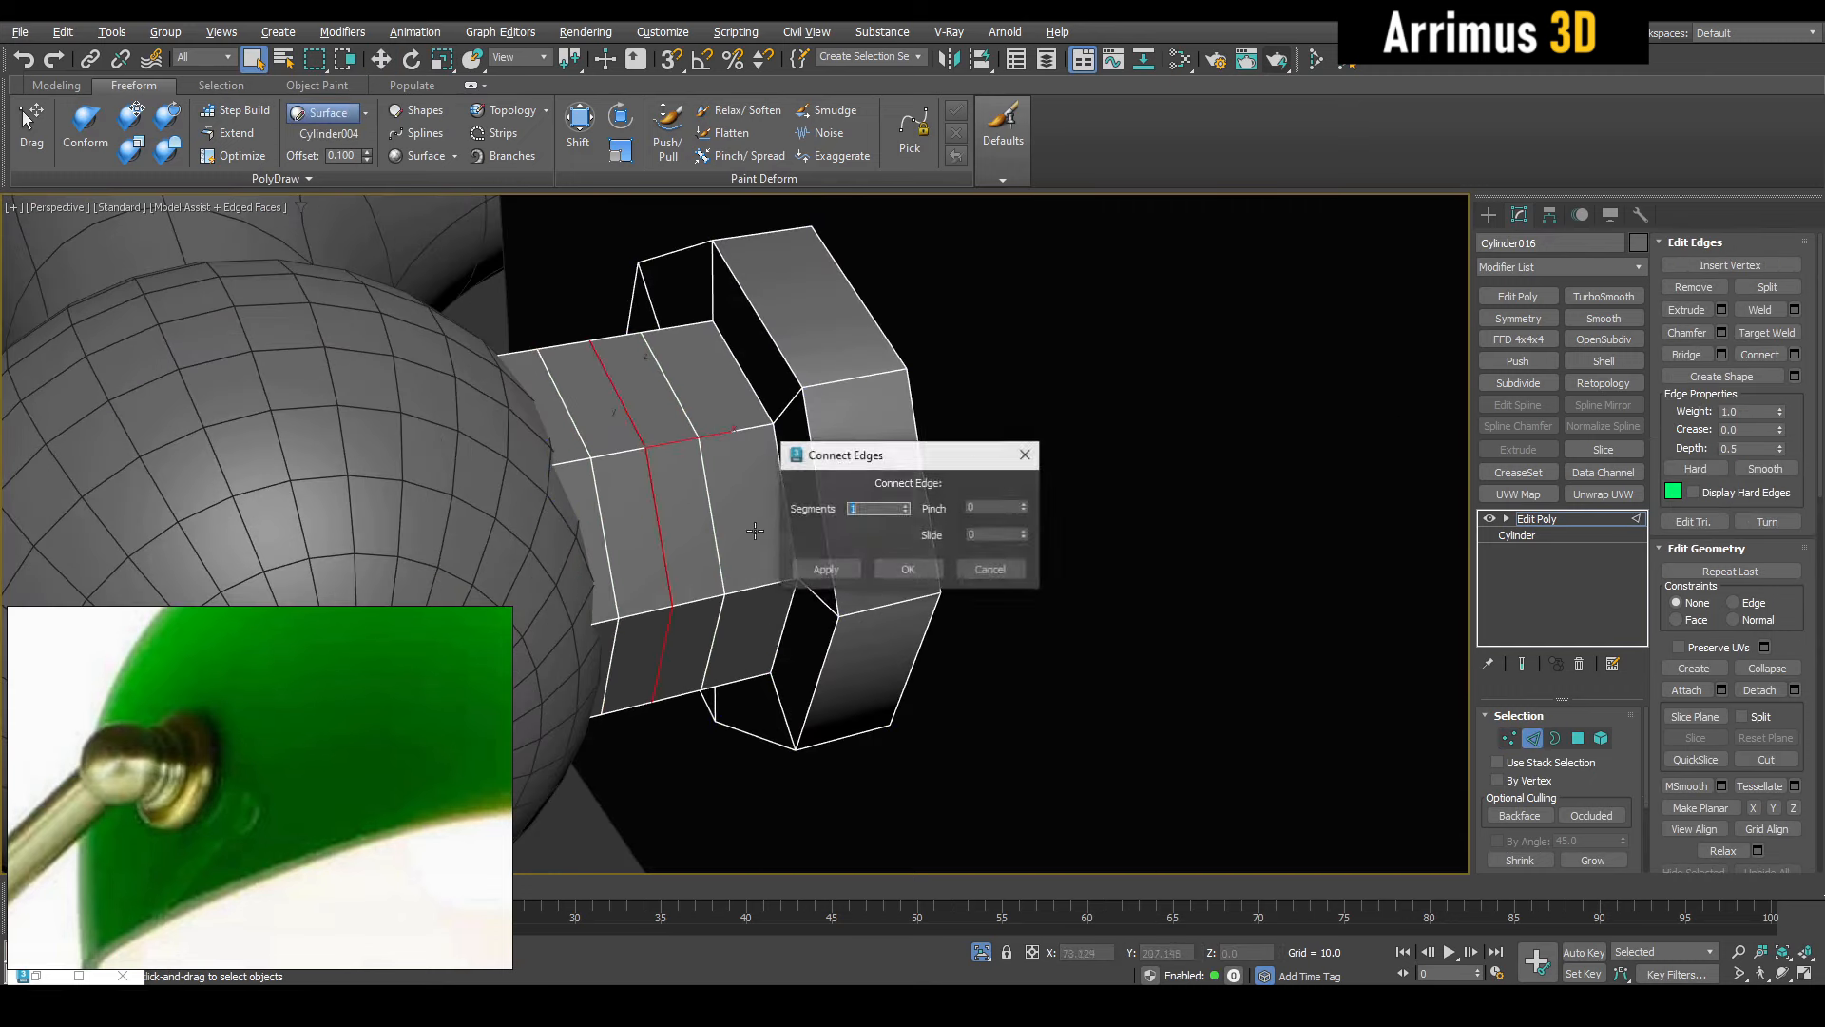
left_click(899, 565)
key("r")
middle_click_drag(570, 516, 593, 513, "alt")
left_click_drag(593, 513, 585, 506)
key("alt+1")
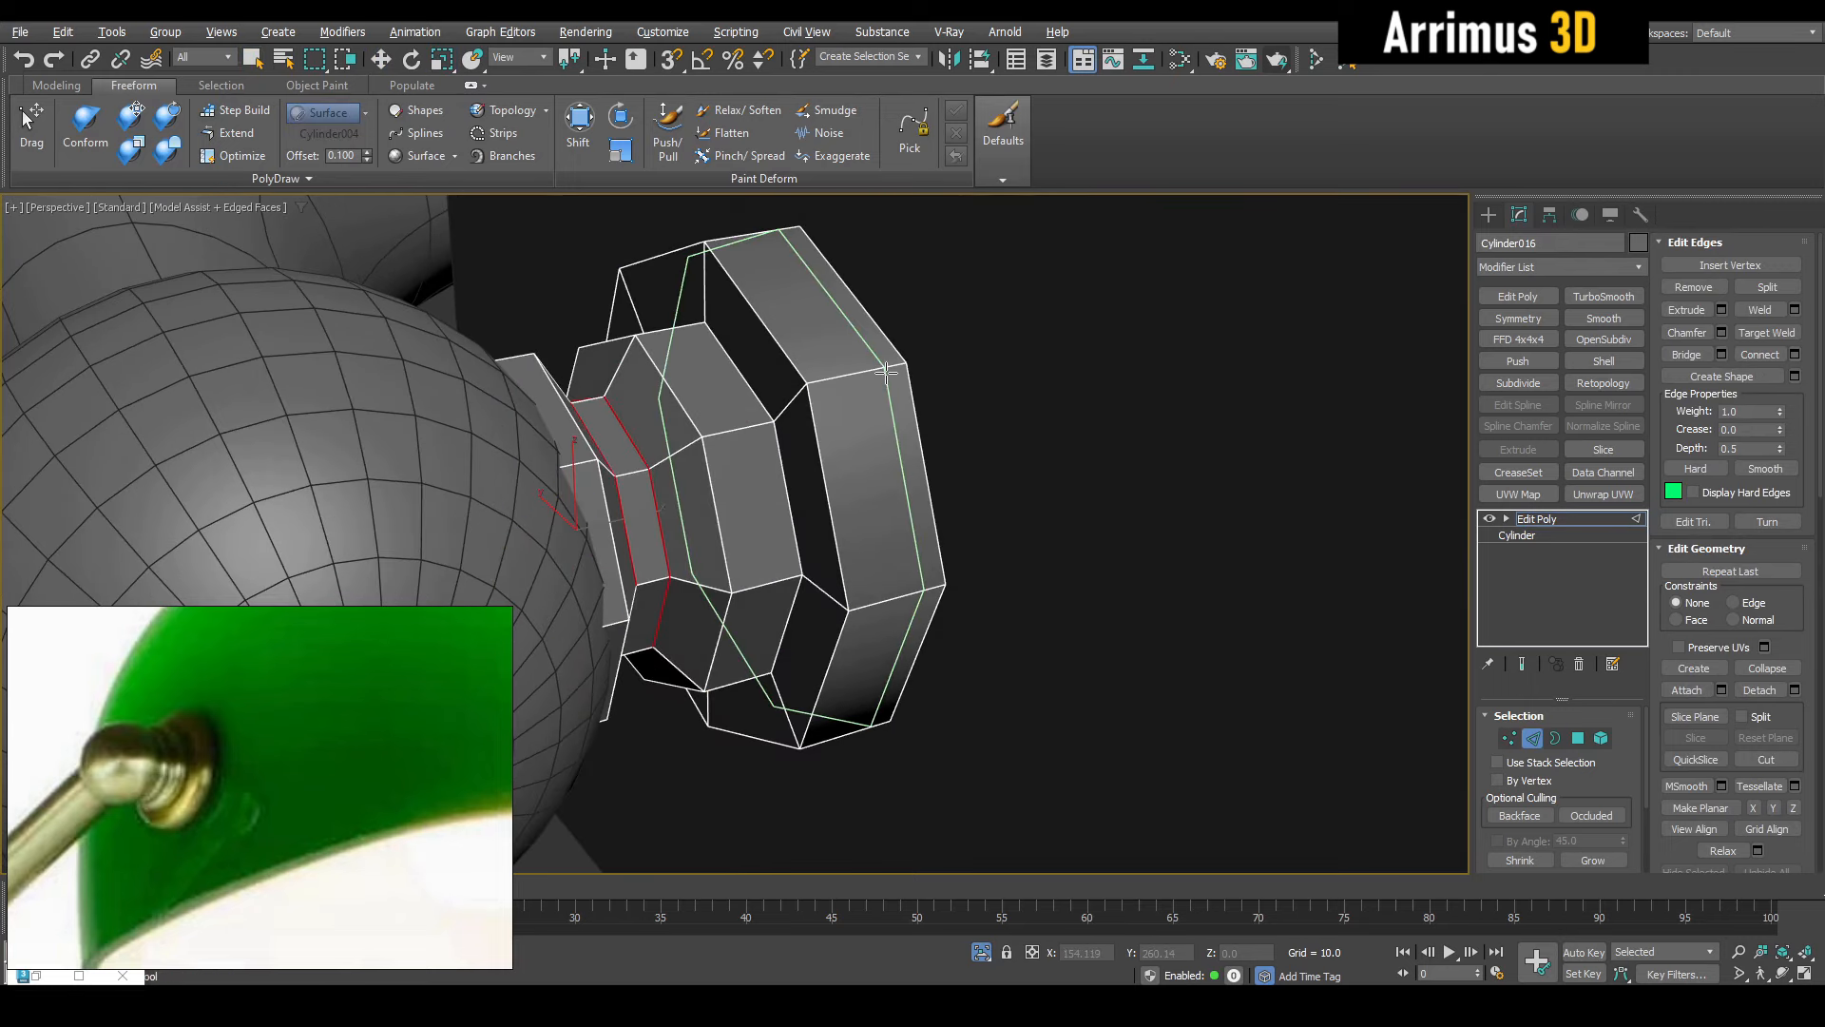
key("w")
key("2")
key("q")
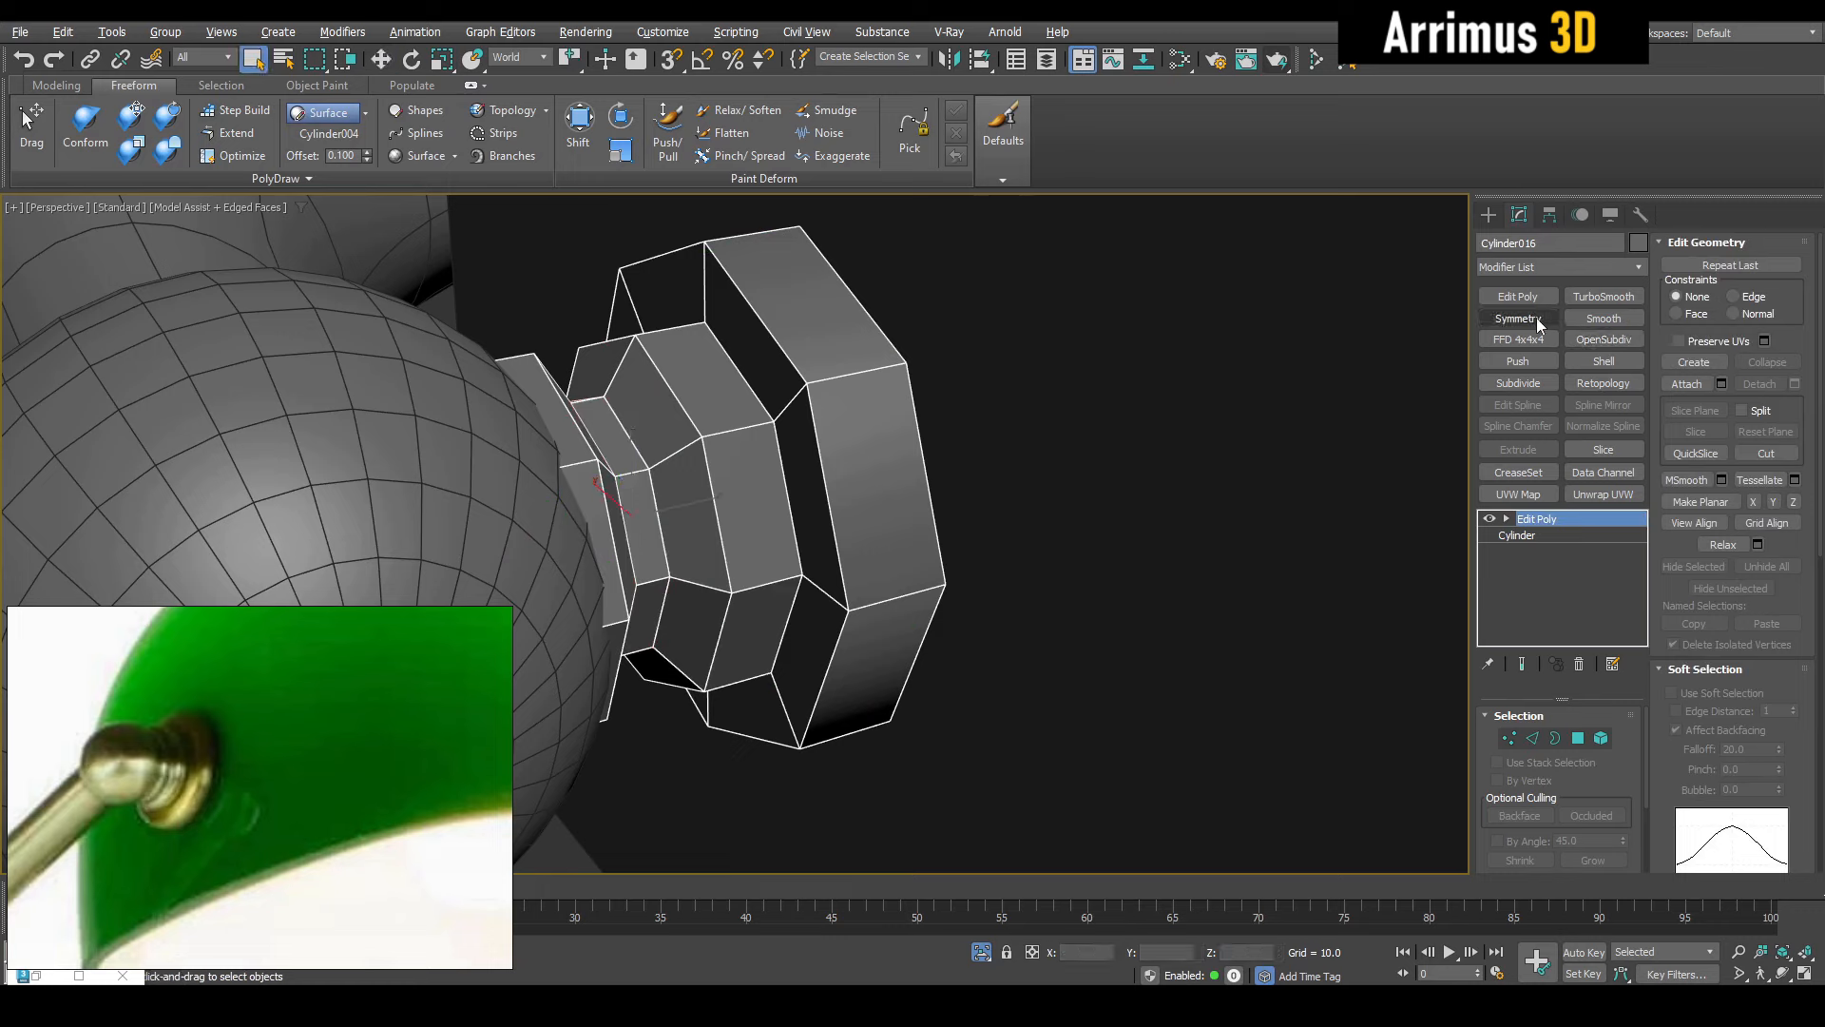
Collapse the connector to Editable Poly and attach the neighbouring joint sphere to it
scroll(1046, 457, "down", 5)
middle_click_drag(1179, 461, 1108, 448, "alt")
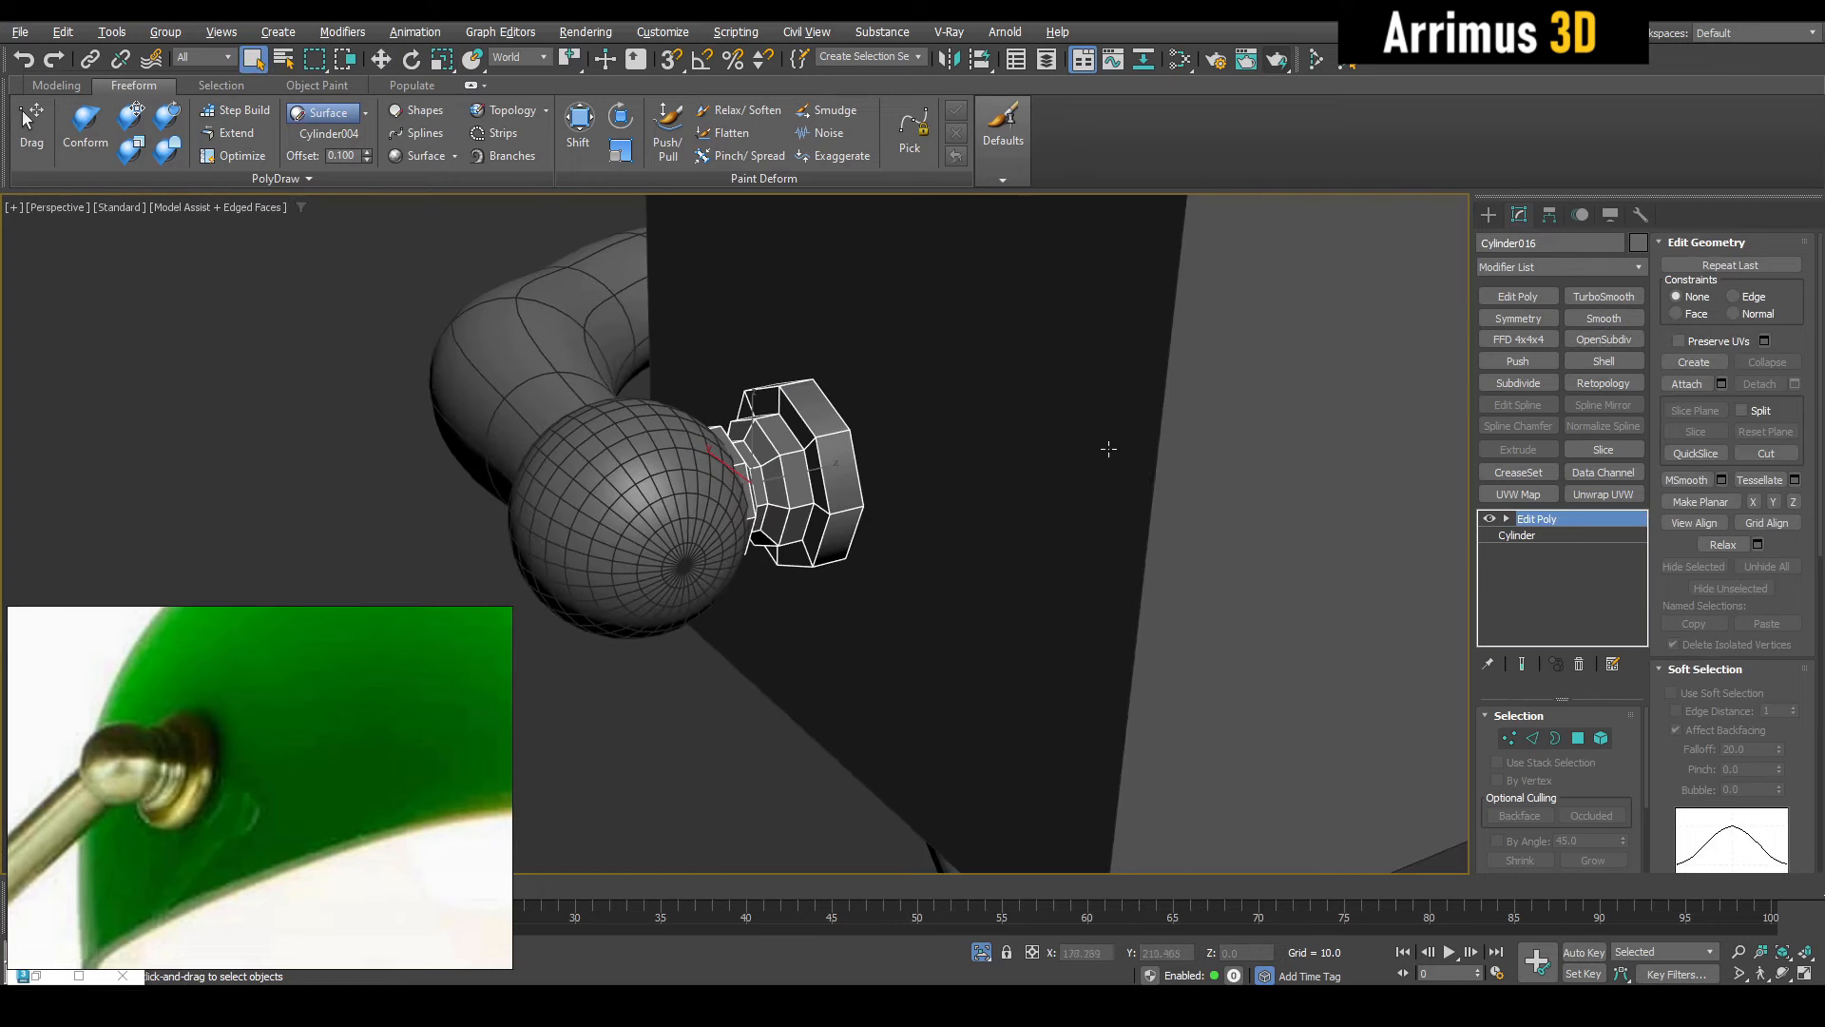
key("ctrl+e")
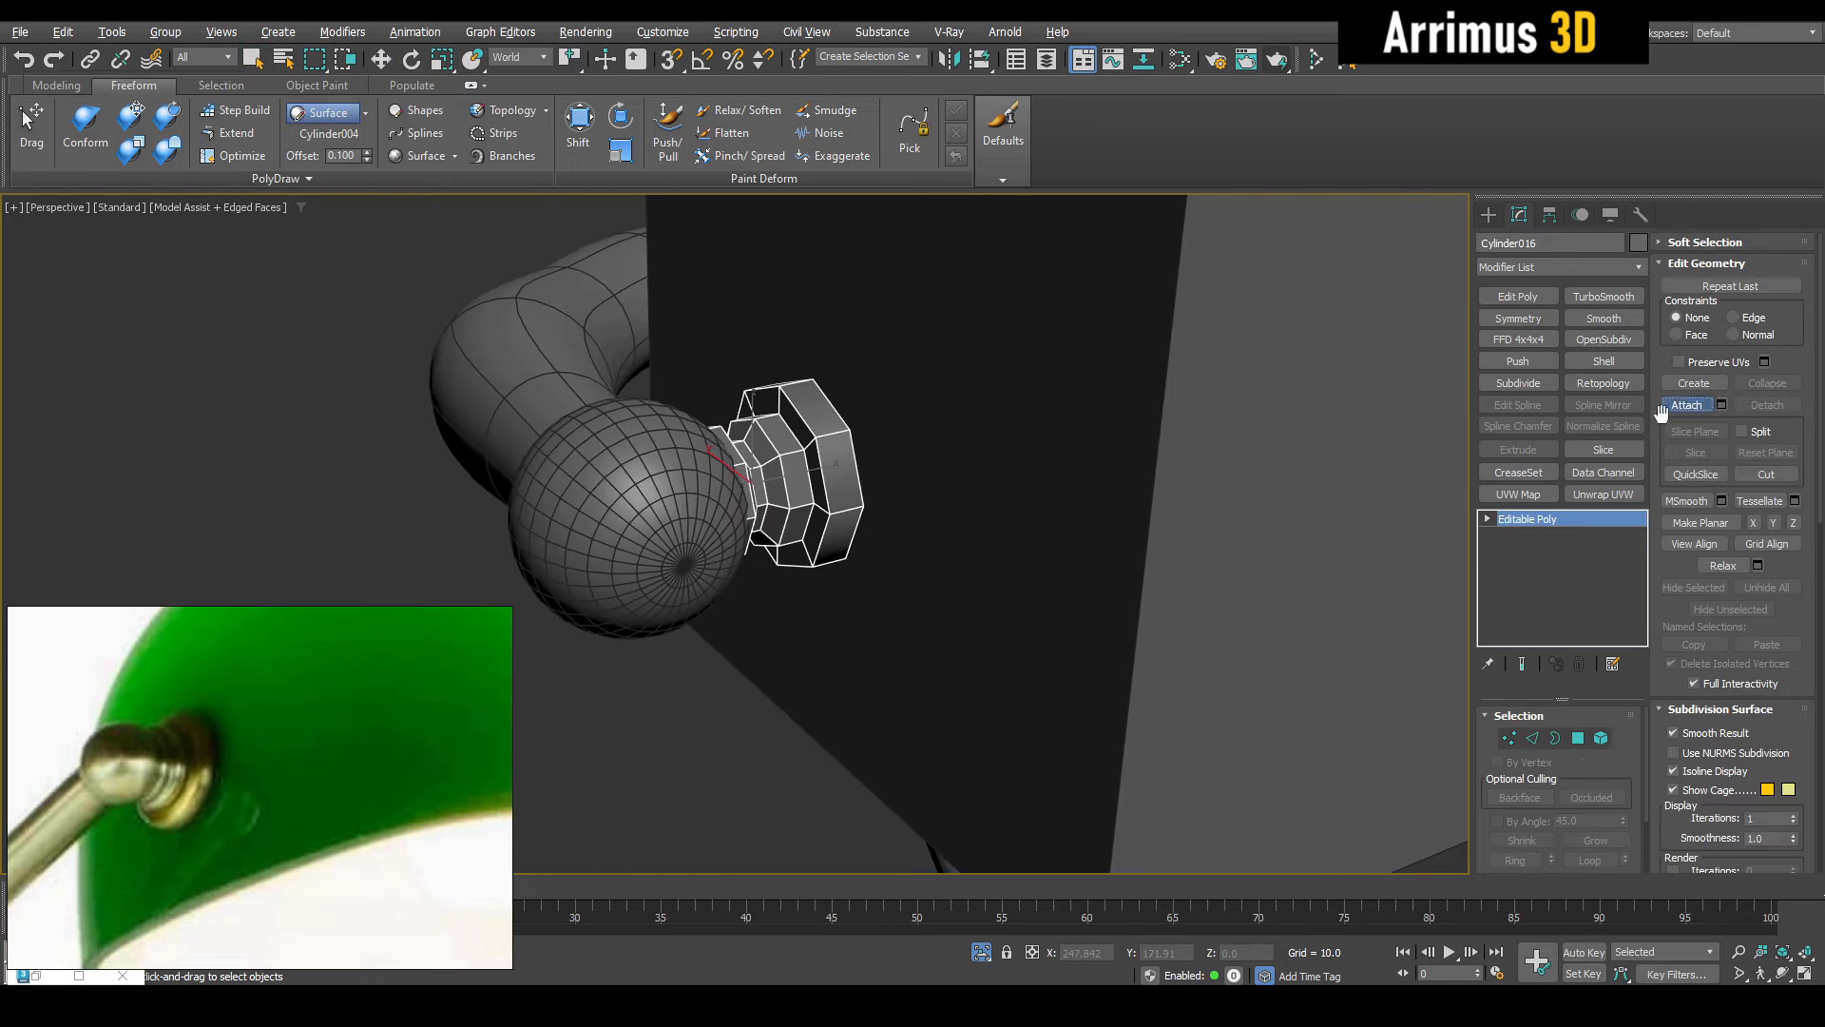
left_click(649, 492)
key("w")
Place the connector's pivot at X 0 and mirror it to the other side with Symmetry on X and Flip enabled
left_click(1550, 214)
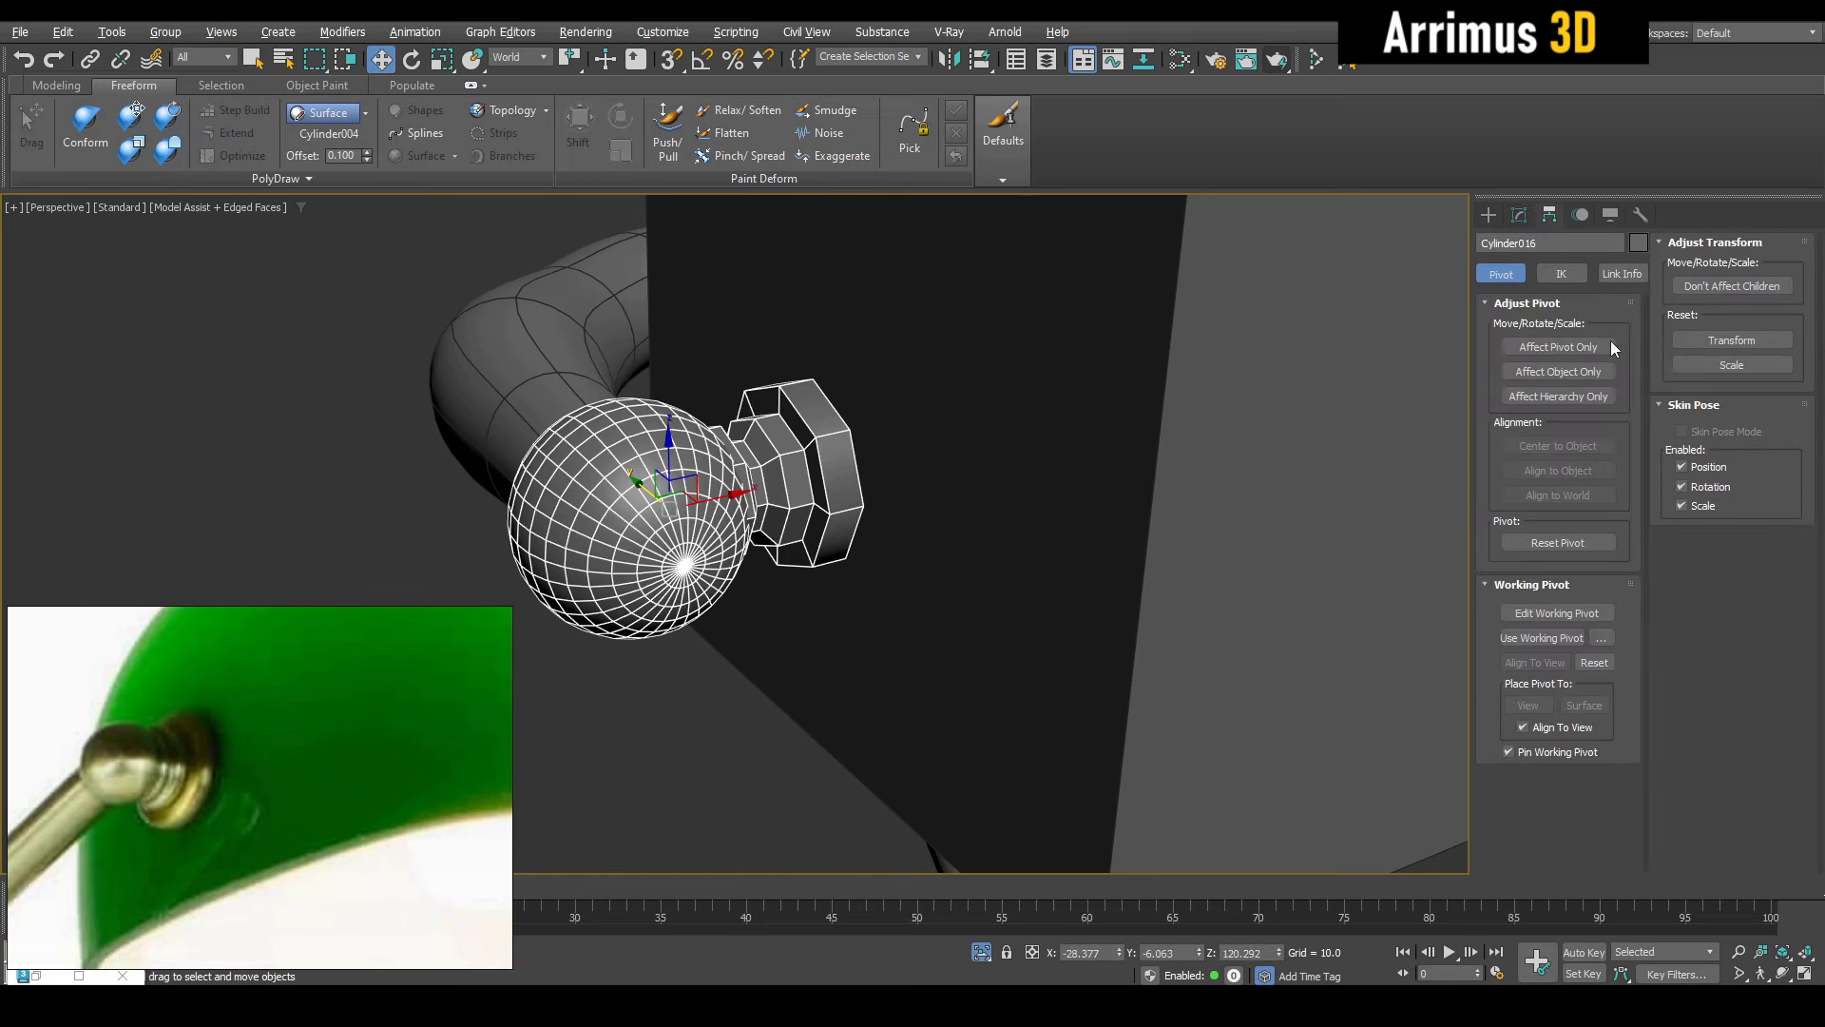
left_click(1593, 348)
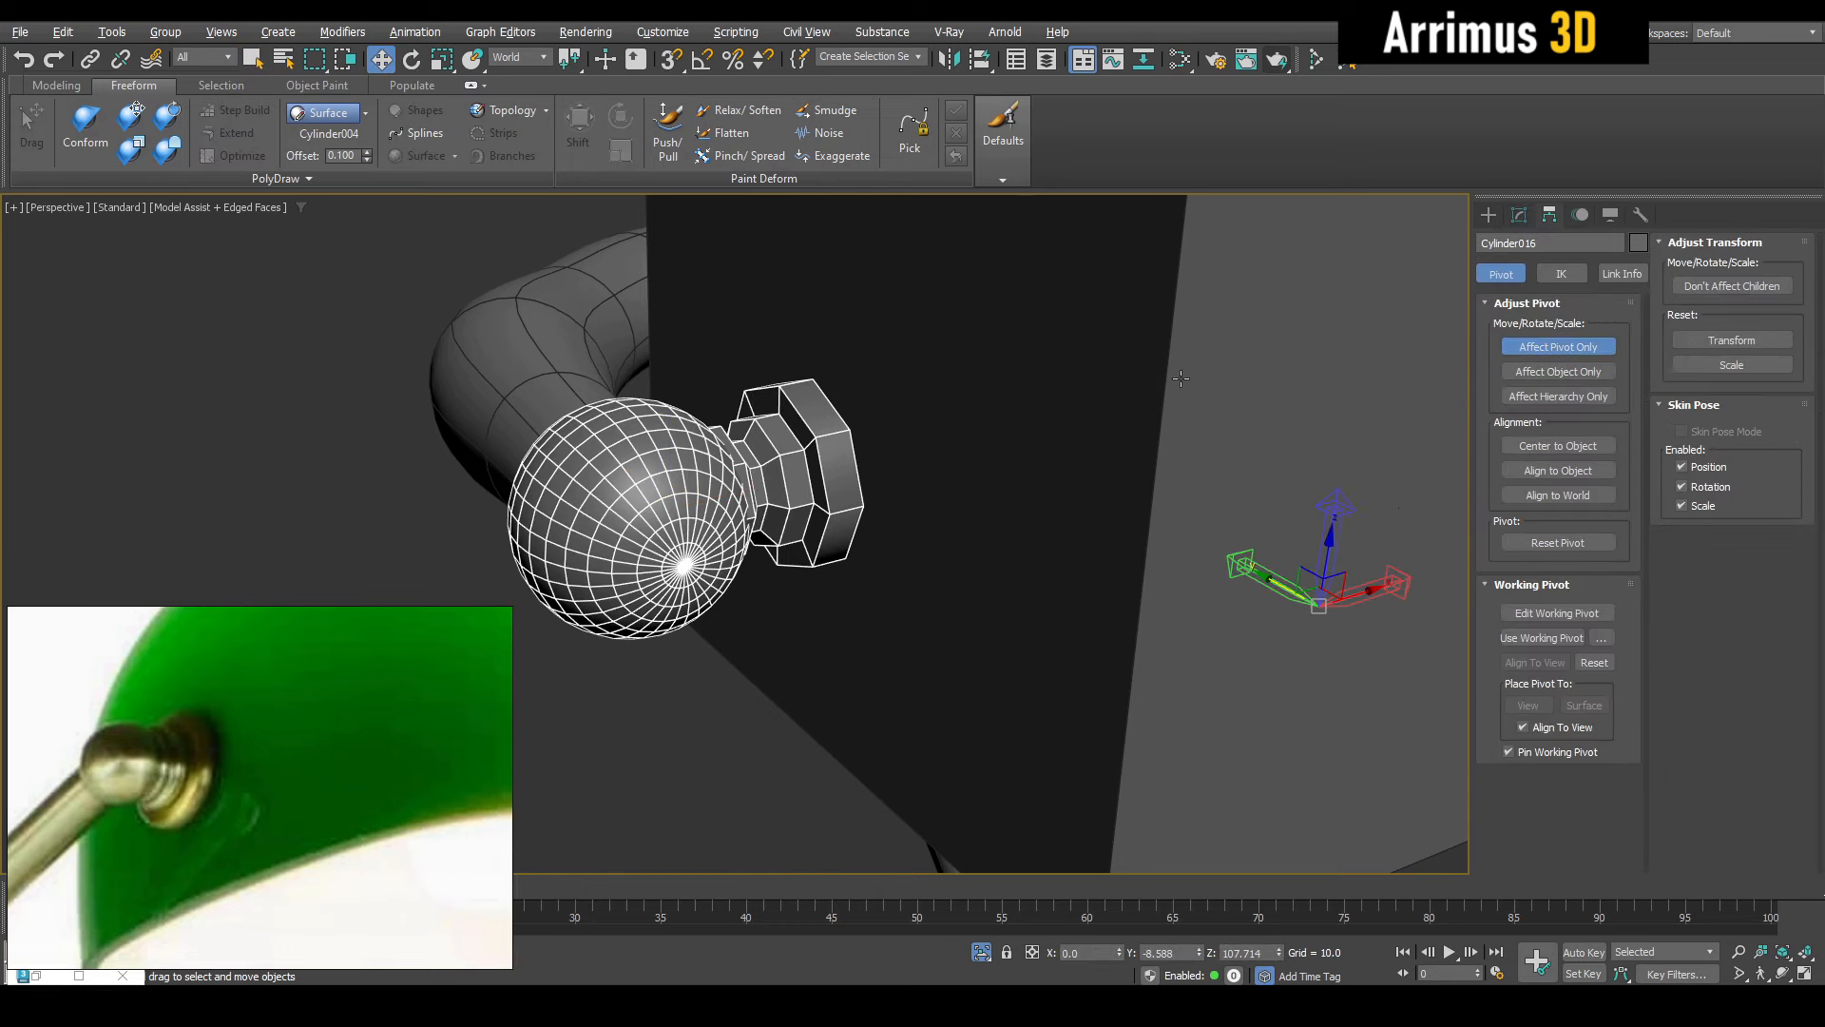
left_click(1555, 348)
left_click(1519, 214)
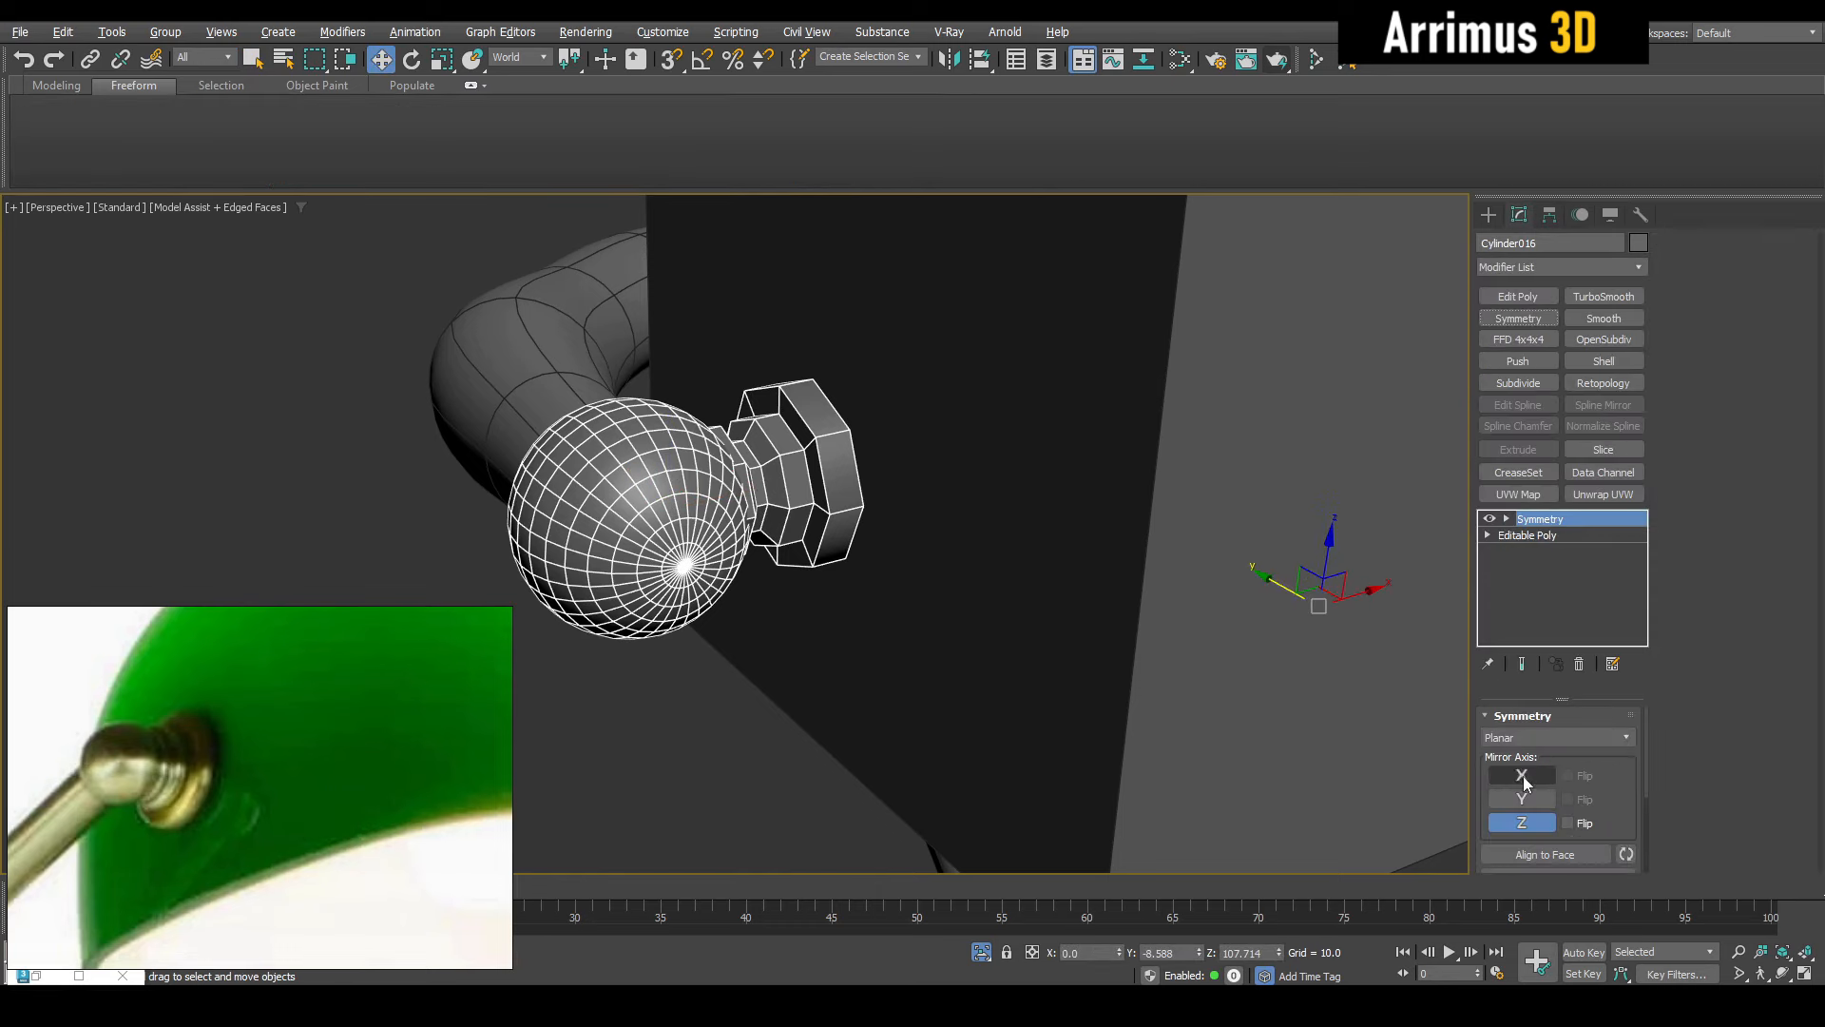
left_click(1522, 775)
left_click(1567, 775)
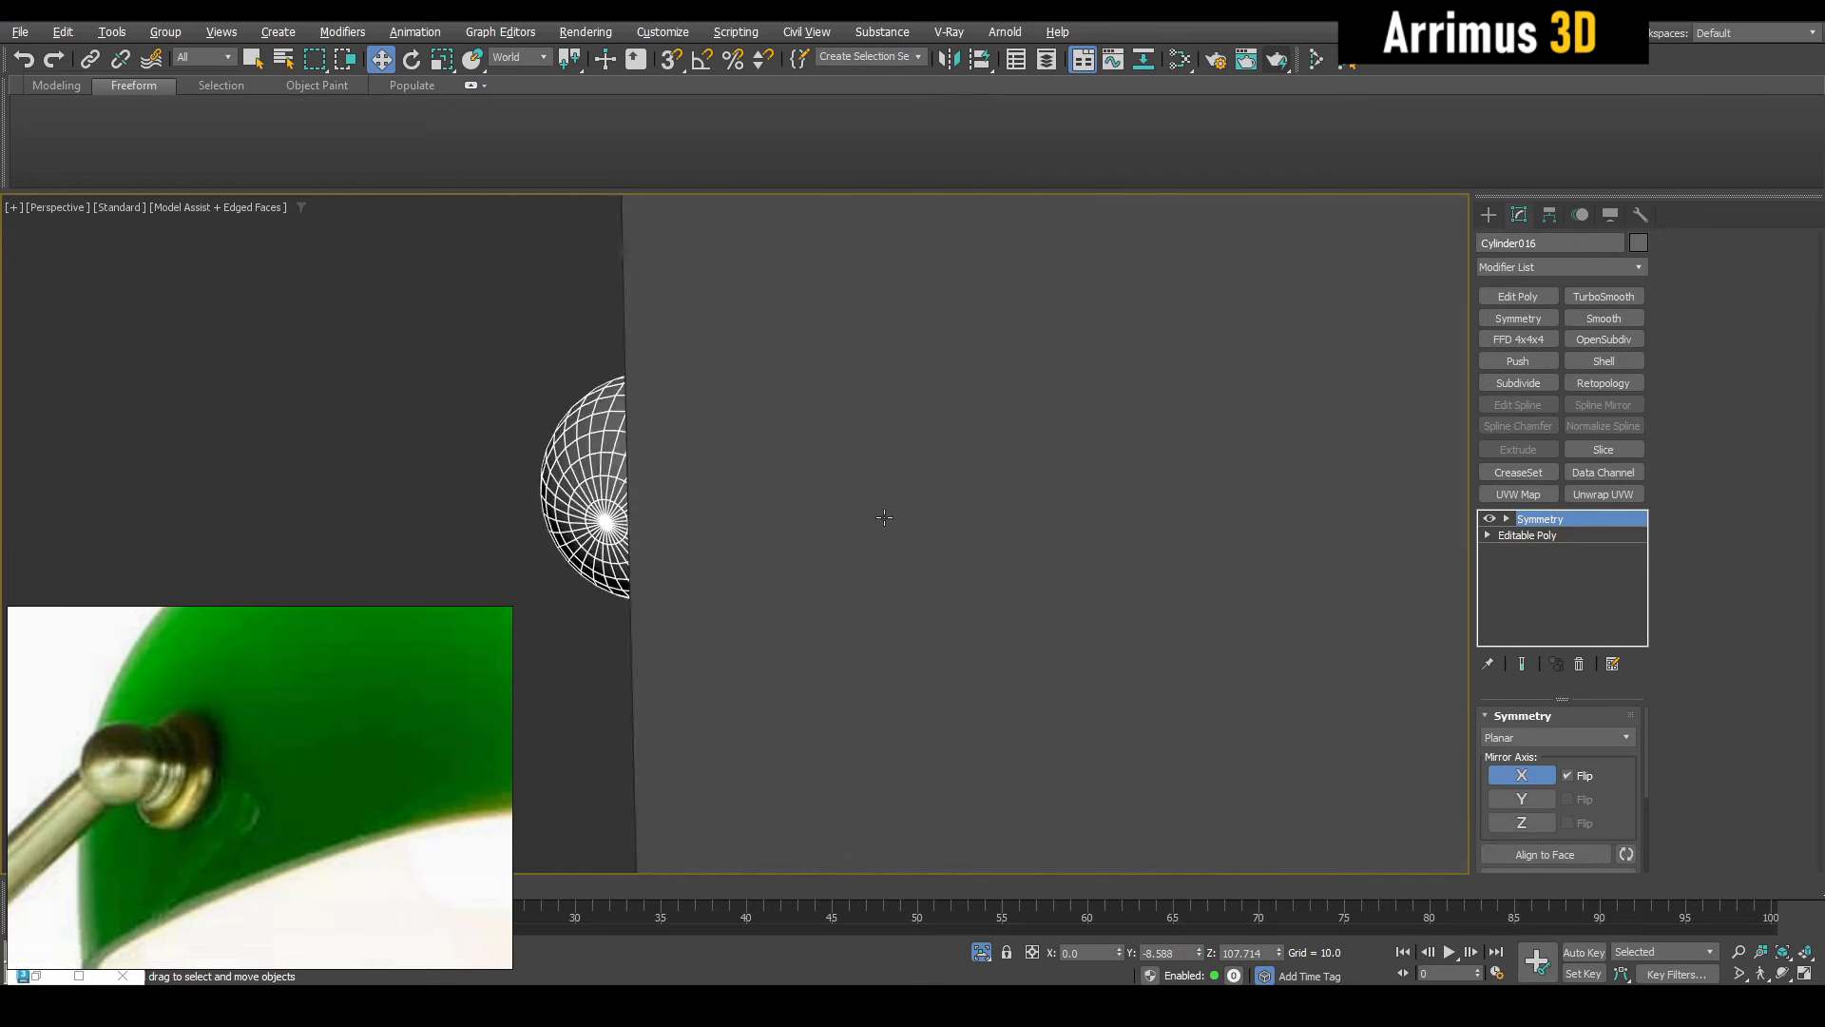
scroll(884, 517, "down", 6)
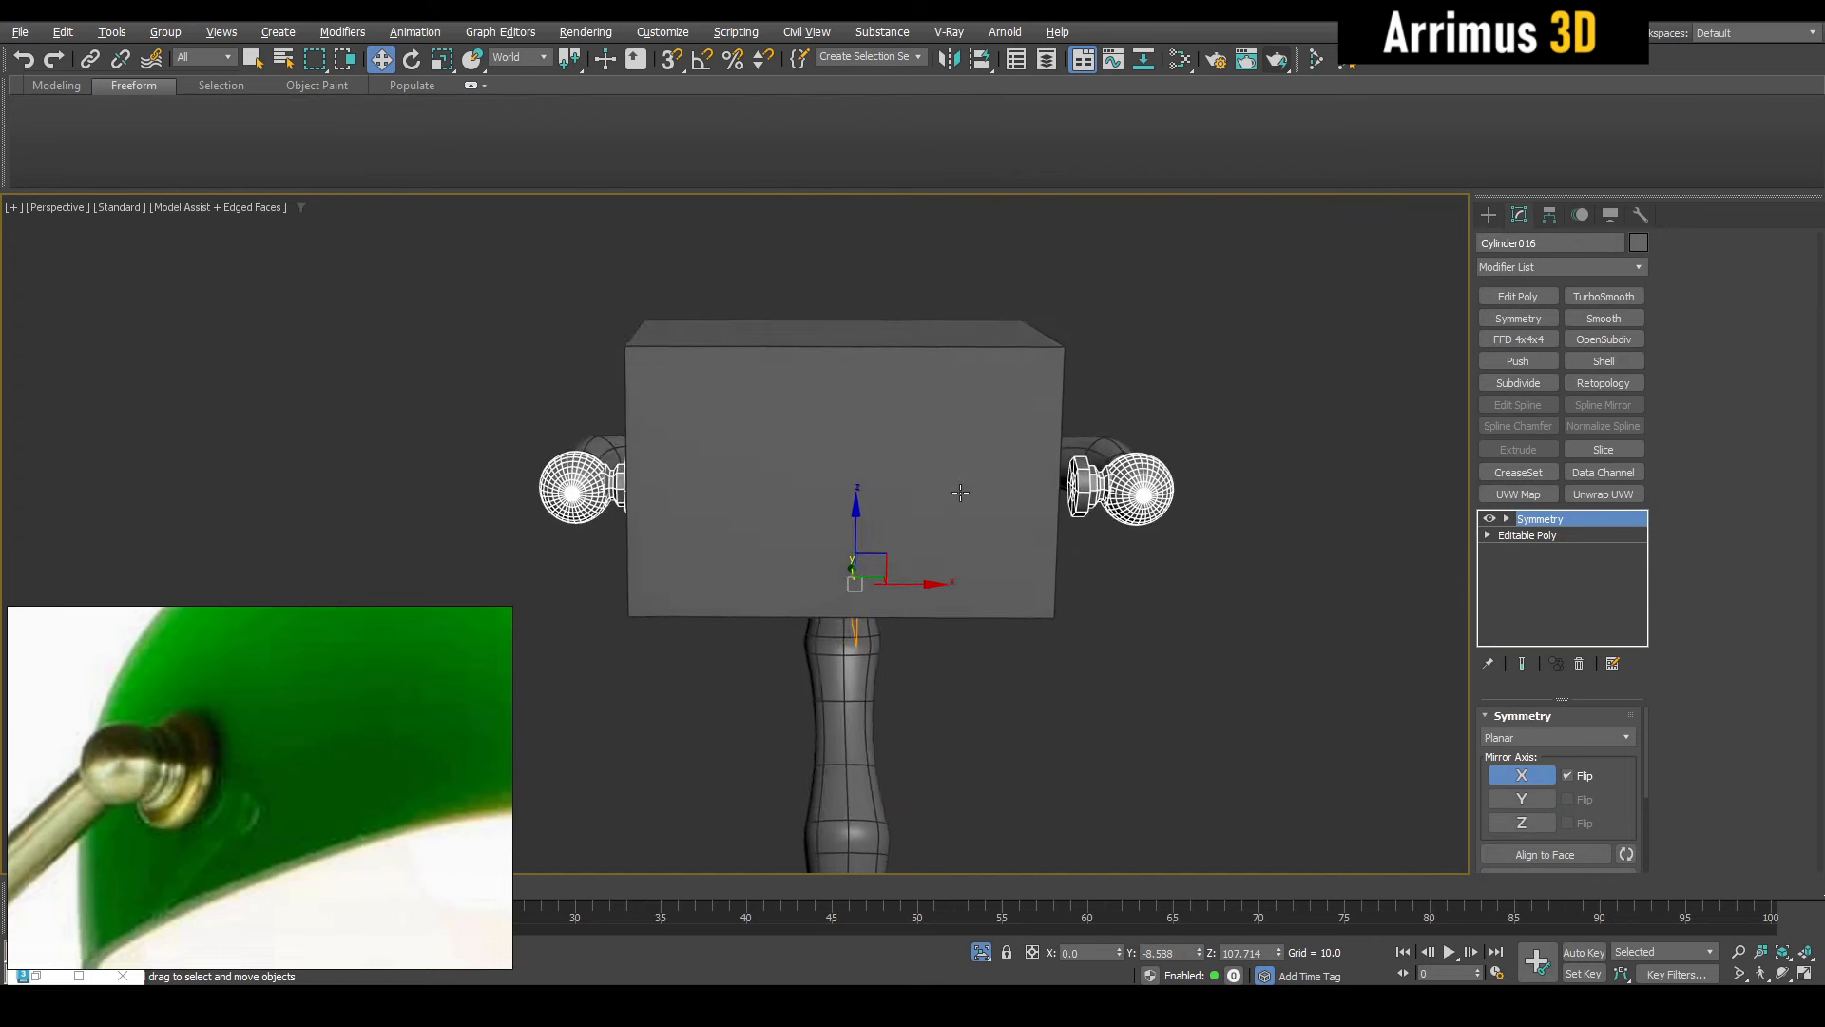
middle_click_drag(960, 493, 1014, 514, "alt")
Apply TurboSmooth with Render Iters 2 to the connector, and copy its TurboSmooth and Symmetry modifiers
left_click(1592, 300)
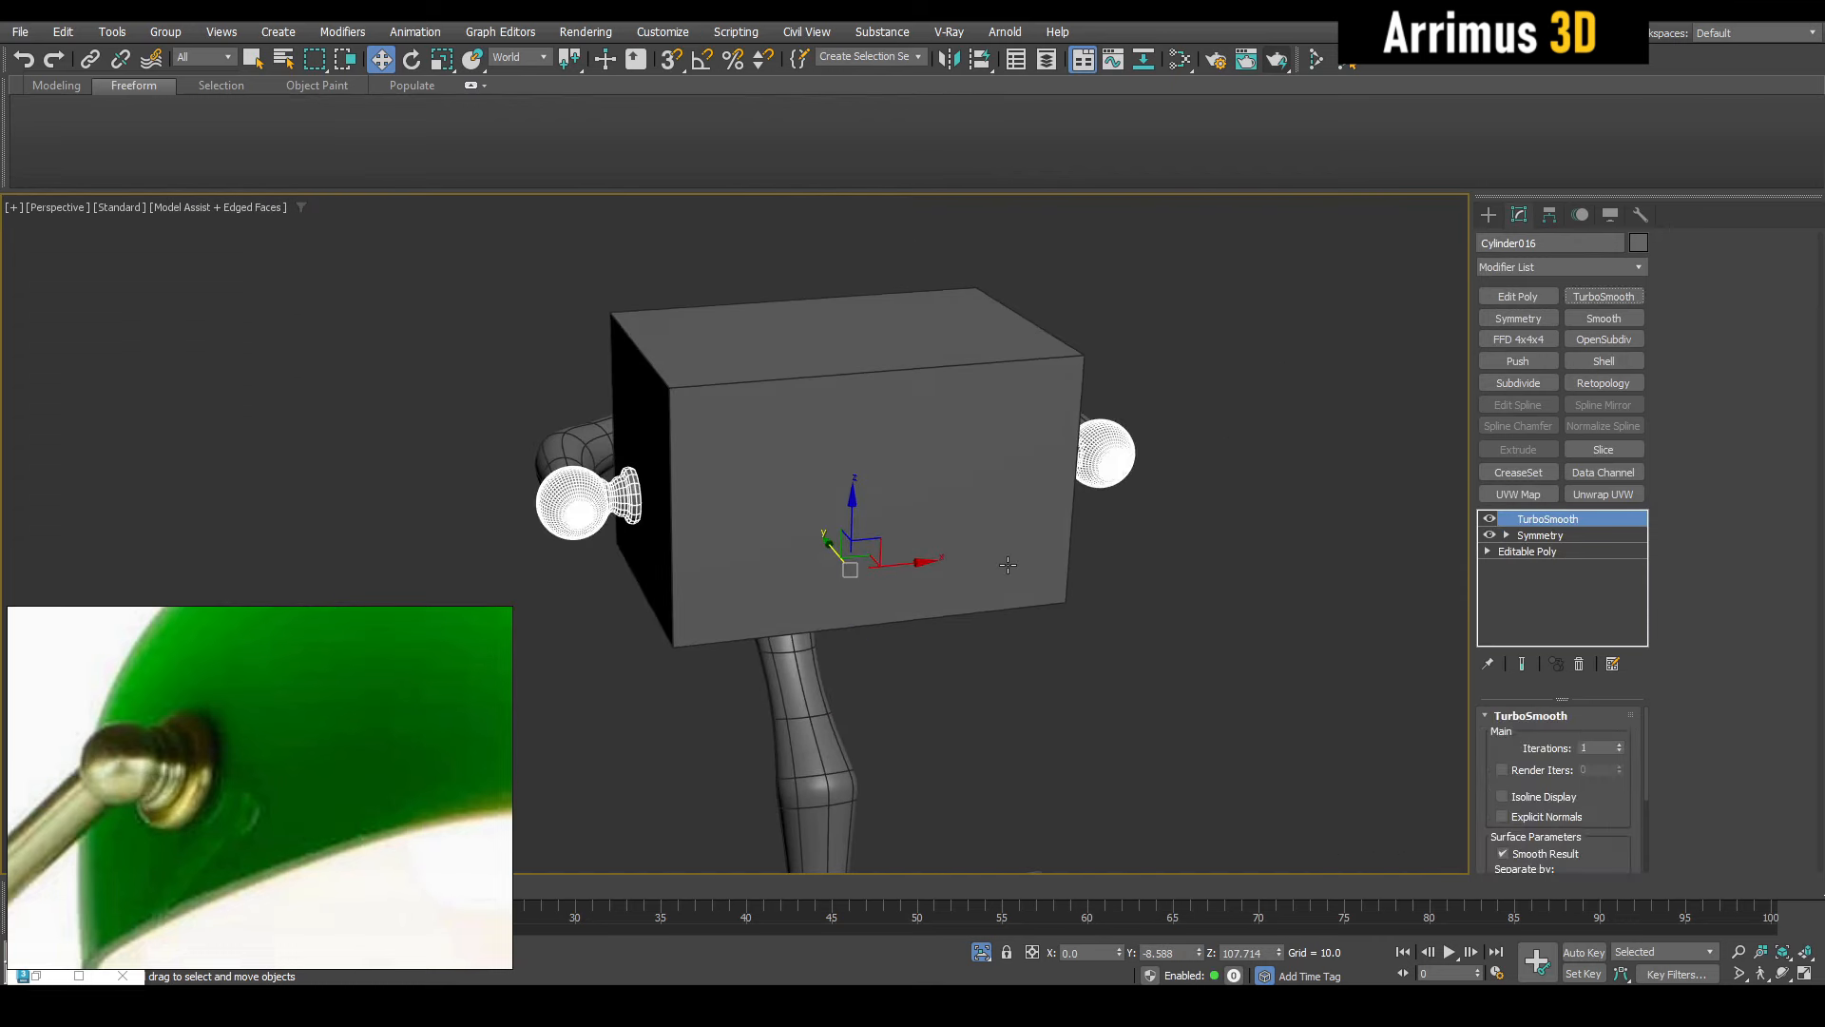
scroll(628, 492, "up", 5)
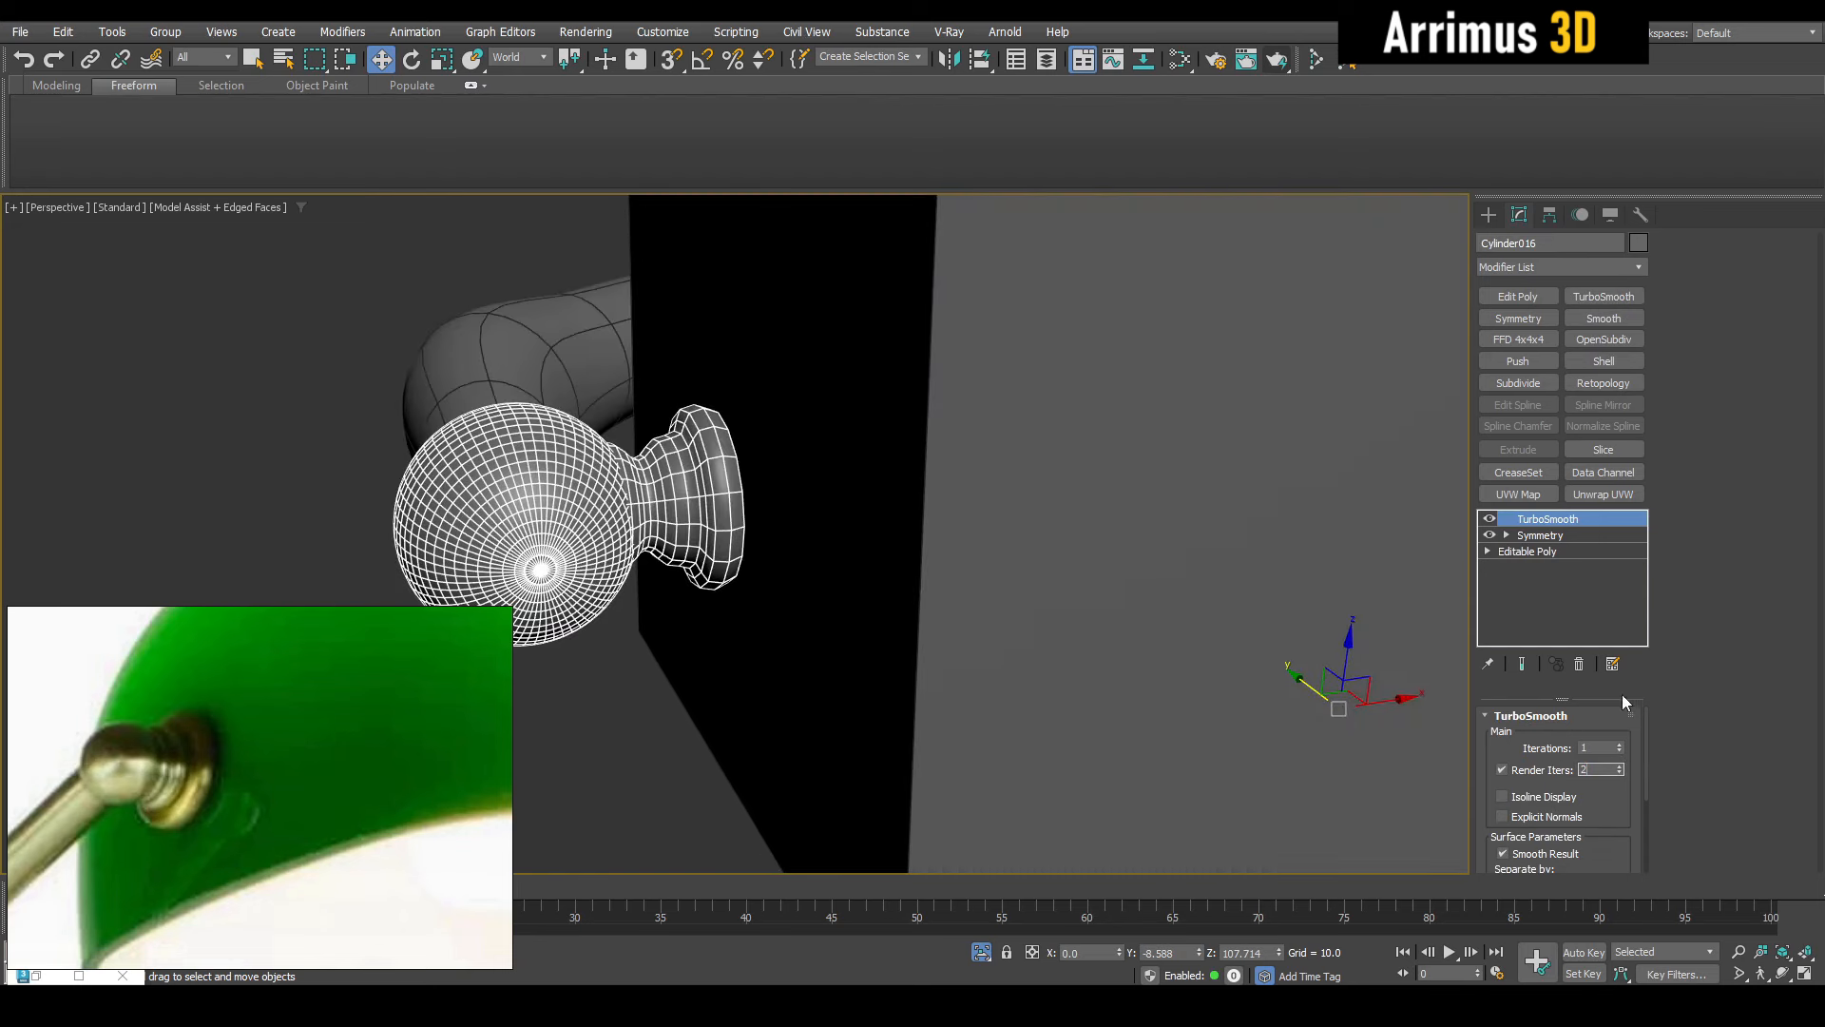
left_click(1562, 534, "ctrl")
right_click(1563, 532)
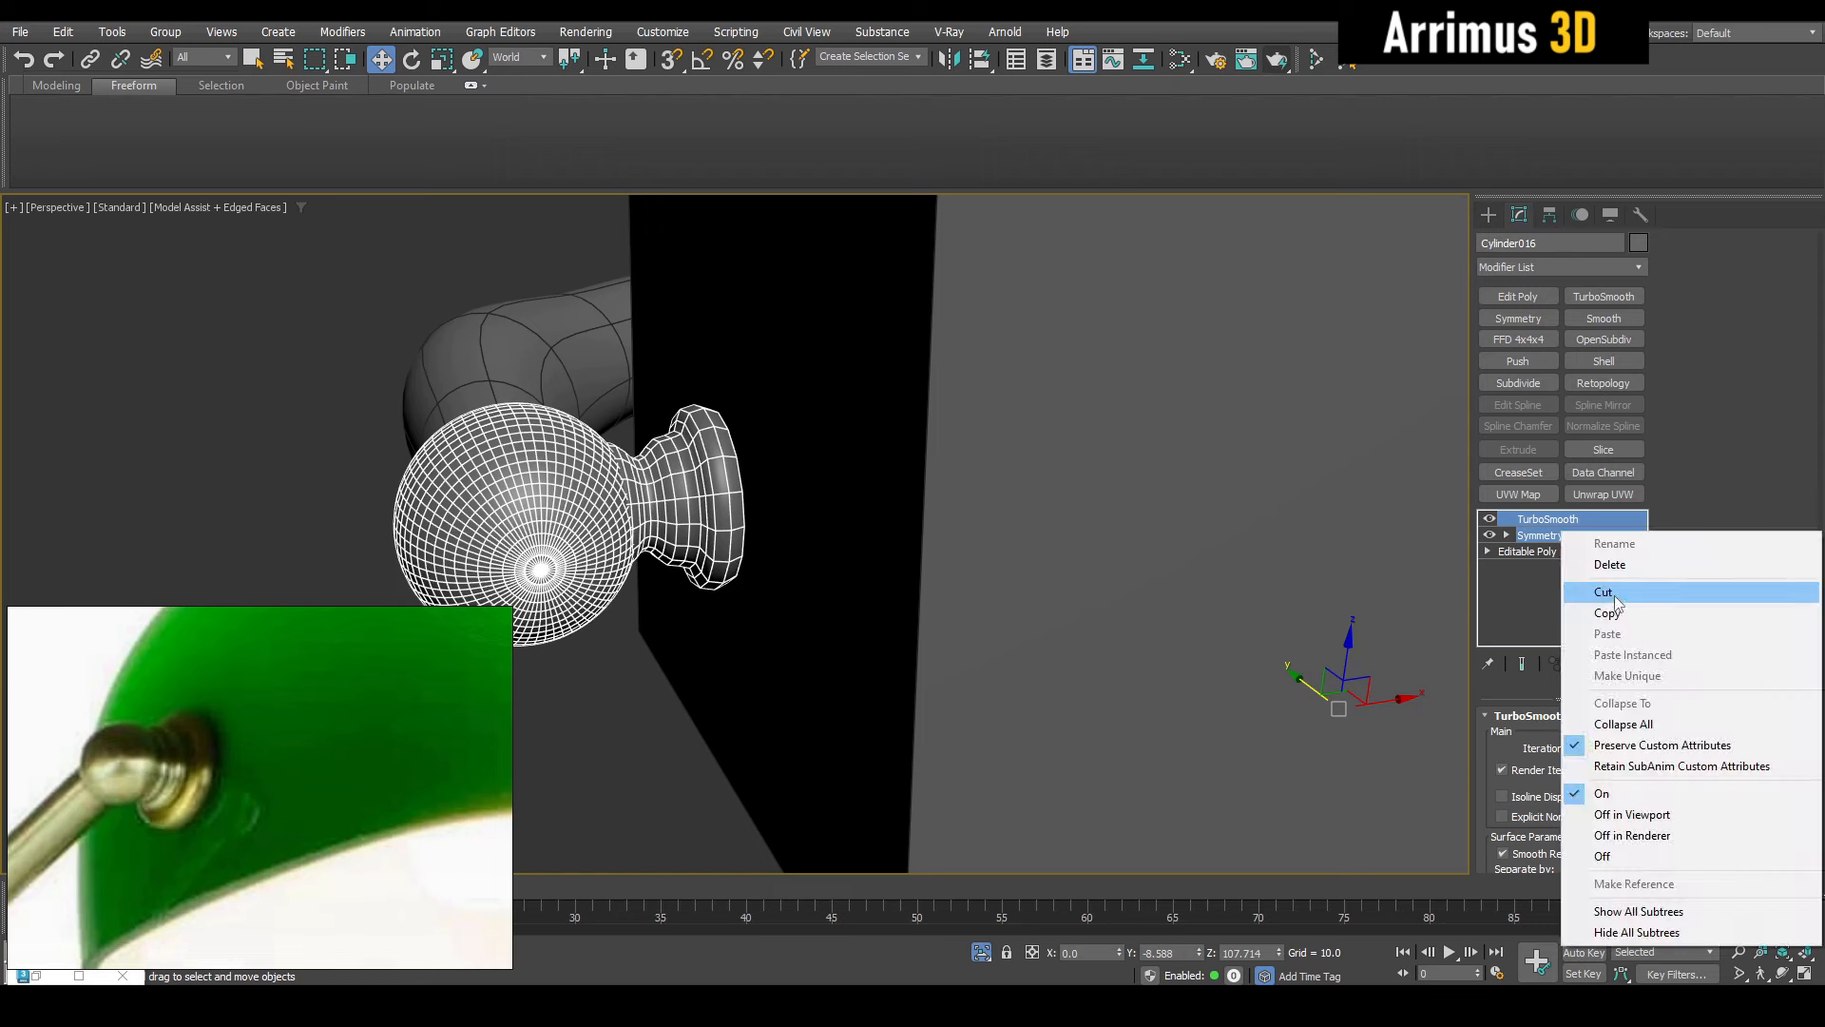
left_click(1587, 613)
Add Edit Poly above the connector's base mesh and detach the sphere element as a separate object
left_click(1601, 555)
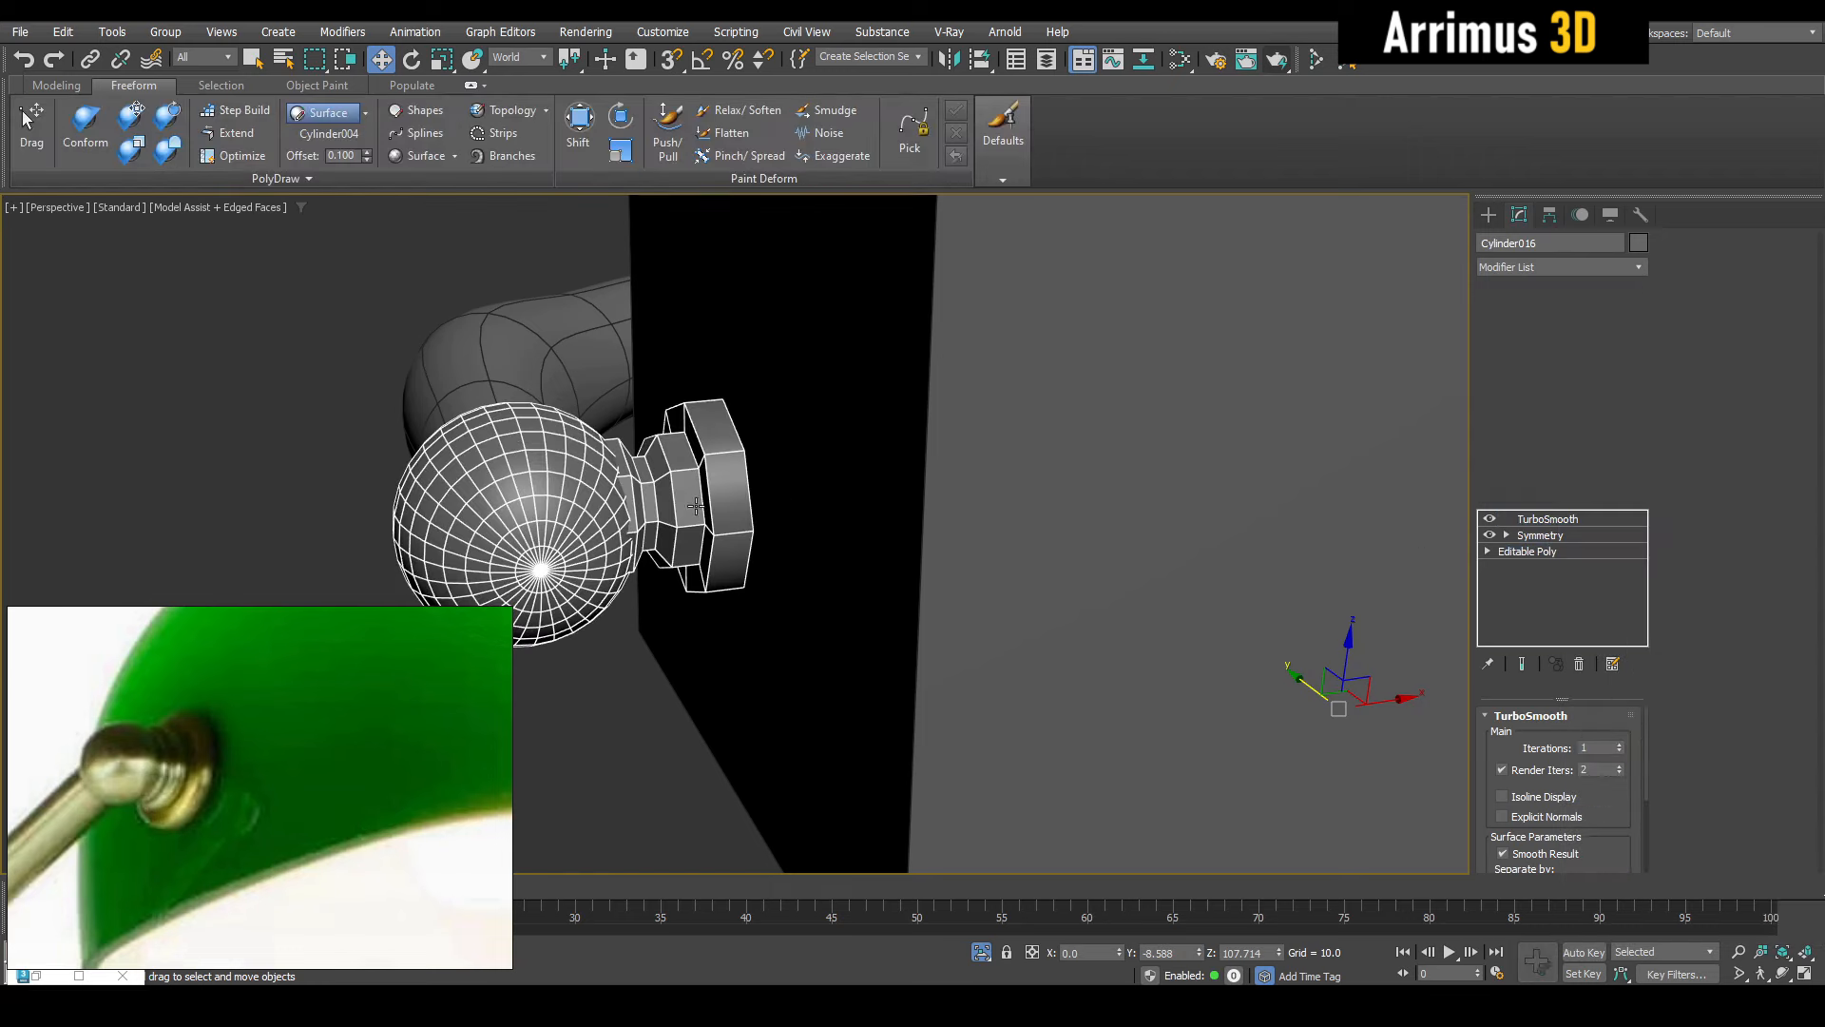
left_click(1518, 297)
key("5")
left_click(532, 487)
left_click(1760, 603)
left_click(944, 525)
key("5")
left_click(570, 506)
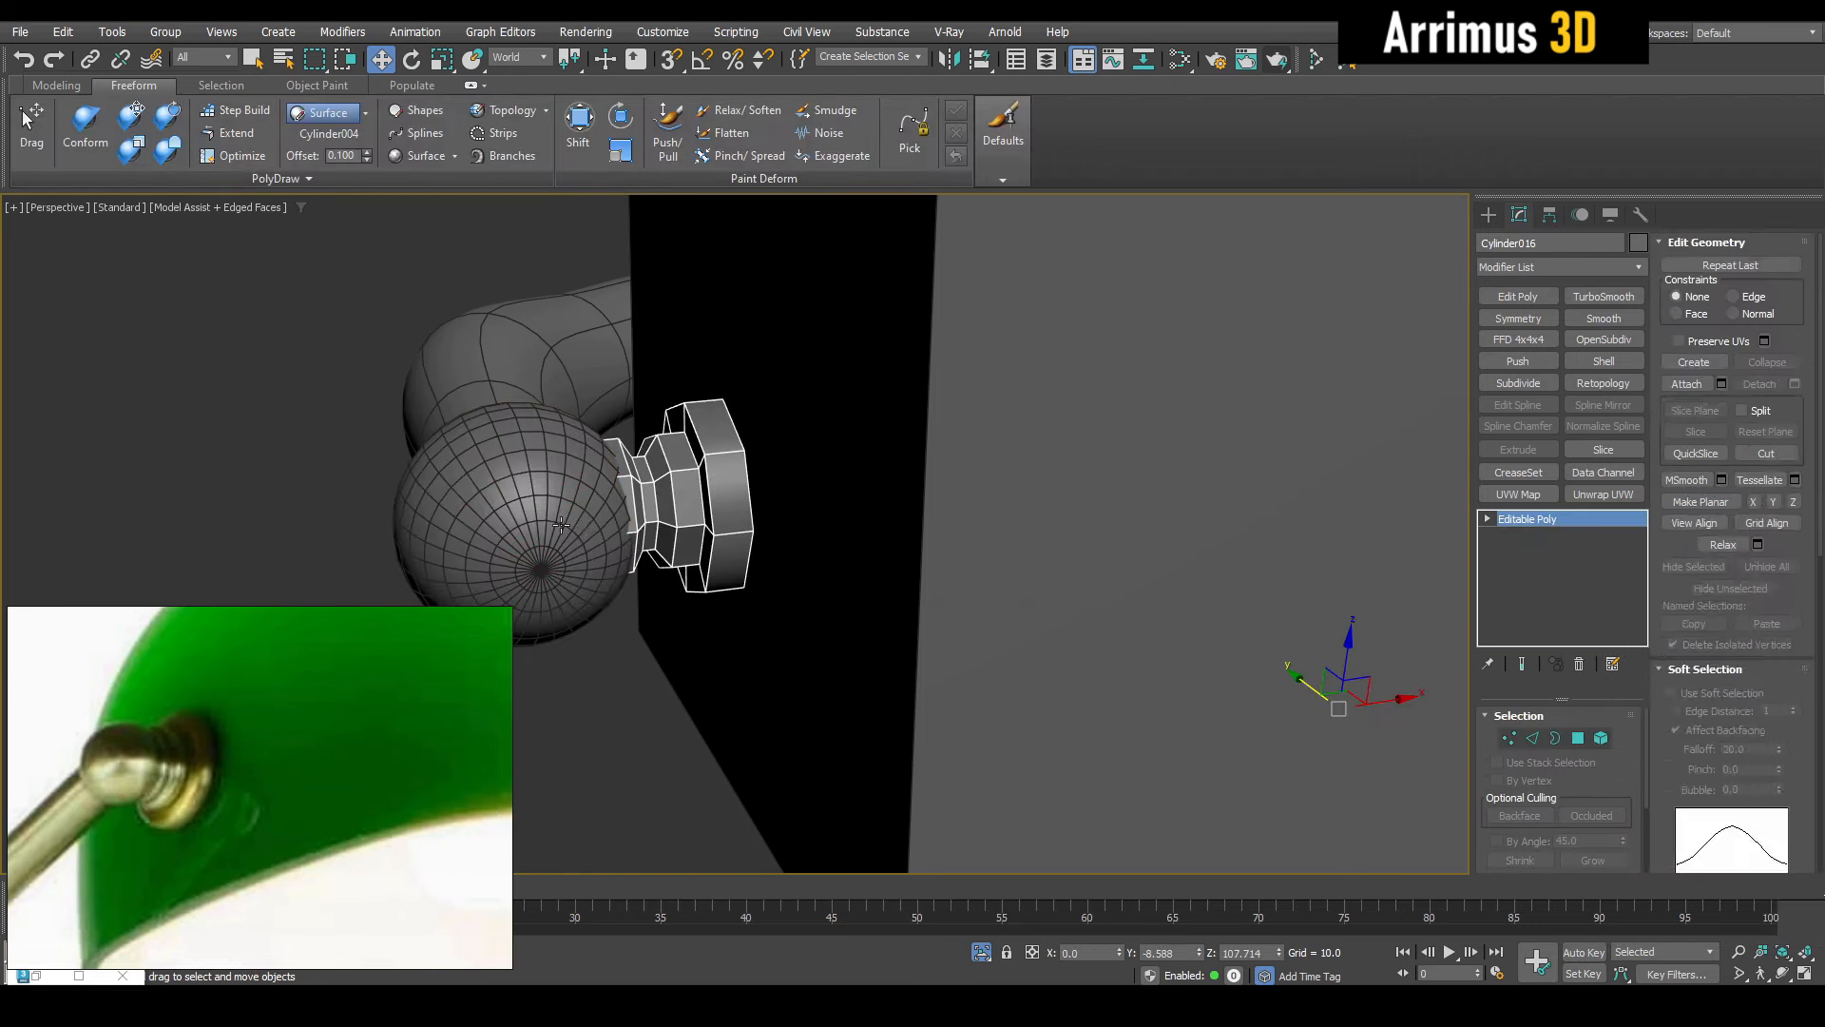
Paste the copied modifiers onto the detached sphere and delete its TurboSmooth, keeping the Symmetry
right_click(1542, 519)
left_click(1549, 525)
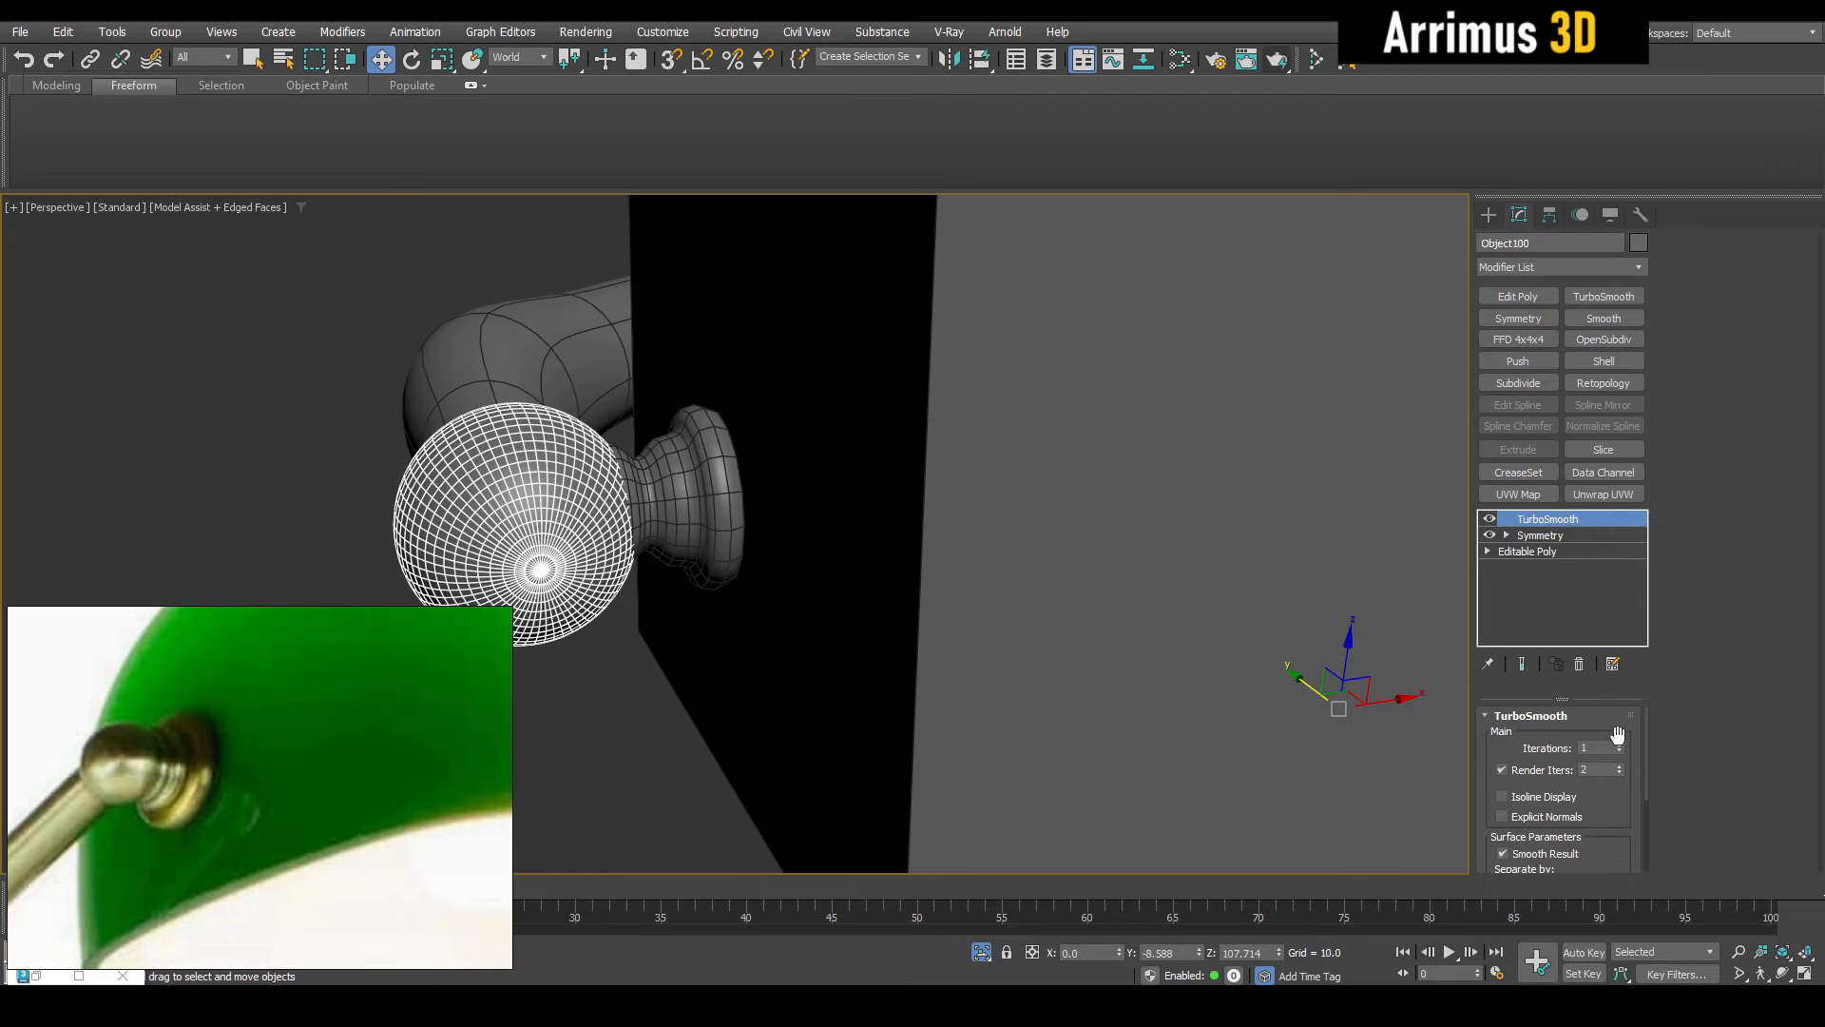
right_click(1562, 522)
left_click(1587, 552)
middle_click_drag(1121, 498, 979, 432, "alt")
key("q")
left_click(565, 469)
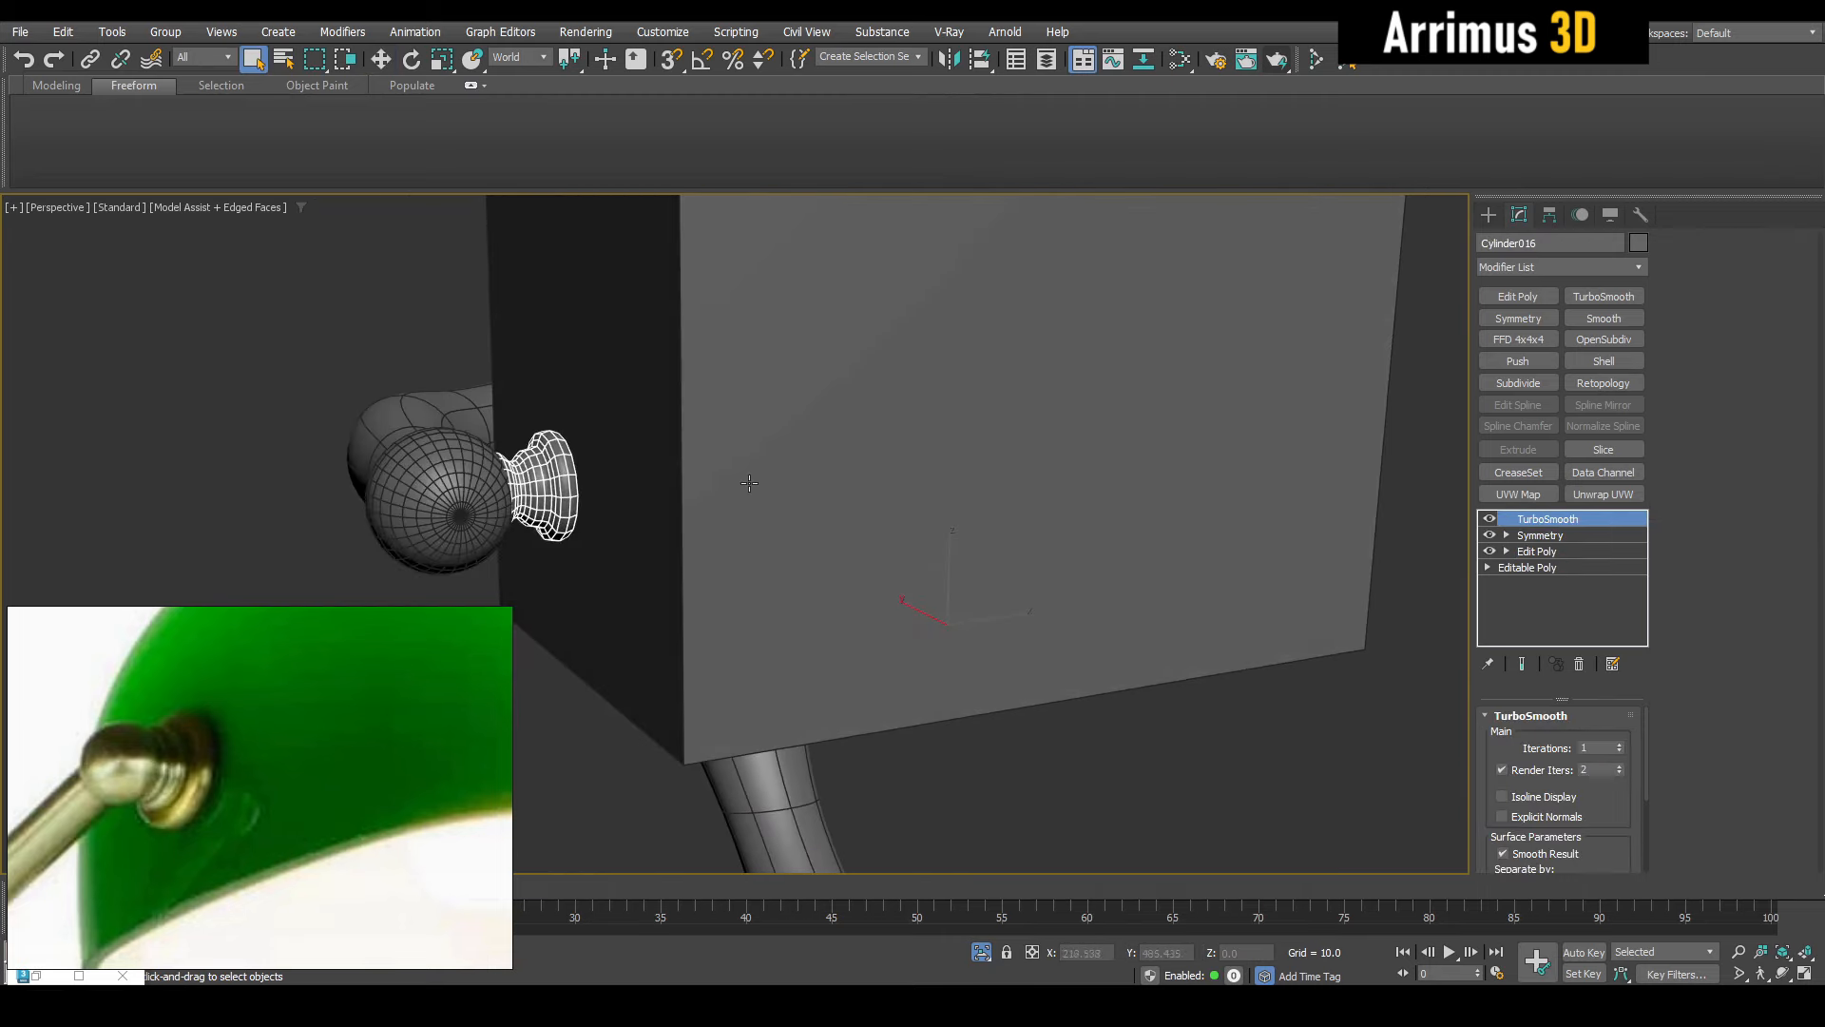
Apply Symmetry to the shade box, mirrored on the X axis with Flip enabled
left_click(749, 483)
scroll(1243, 424, "down", 5)
left_click(1534, 319)
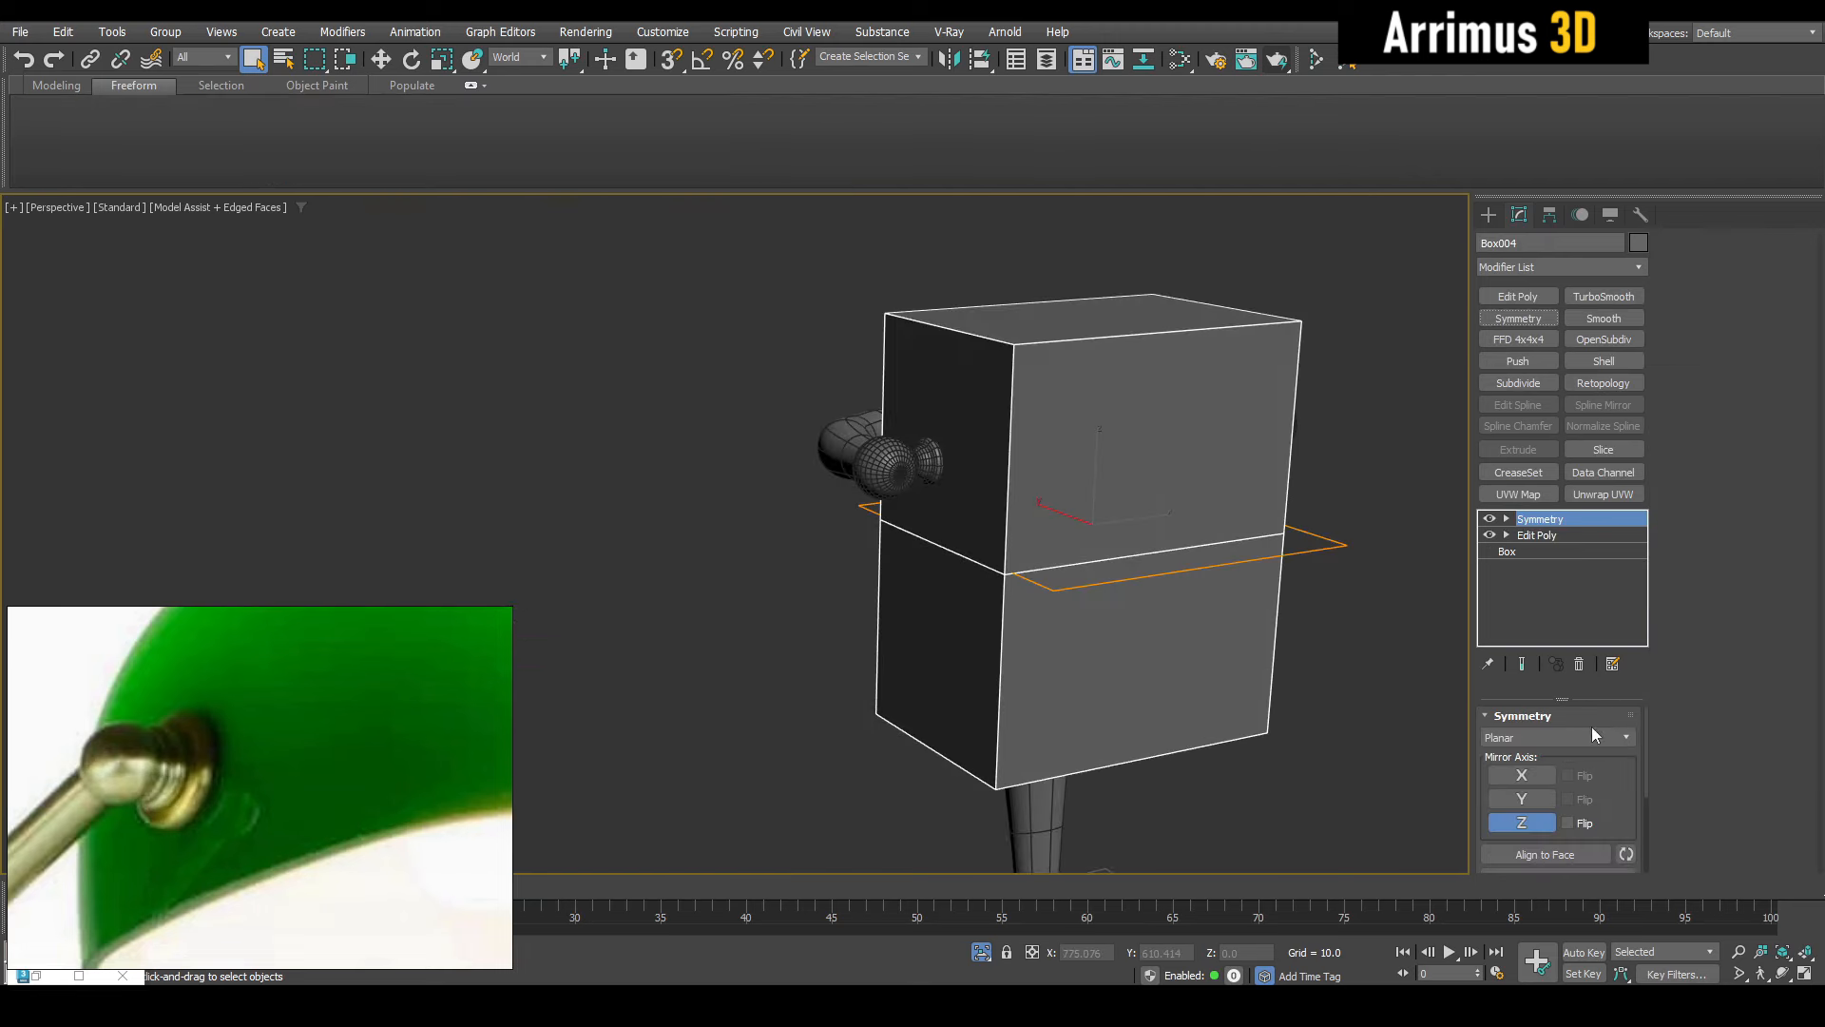
left_click(1538, 775)
left_click(1568, 775)
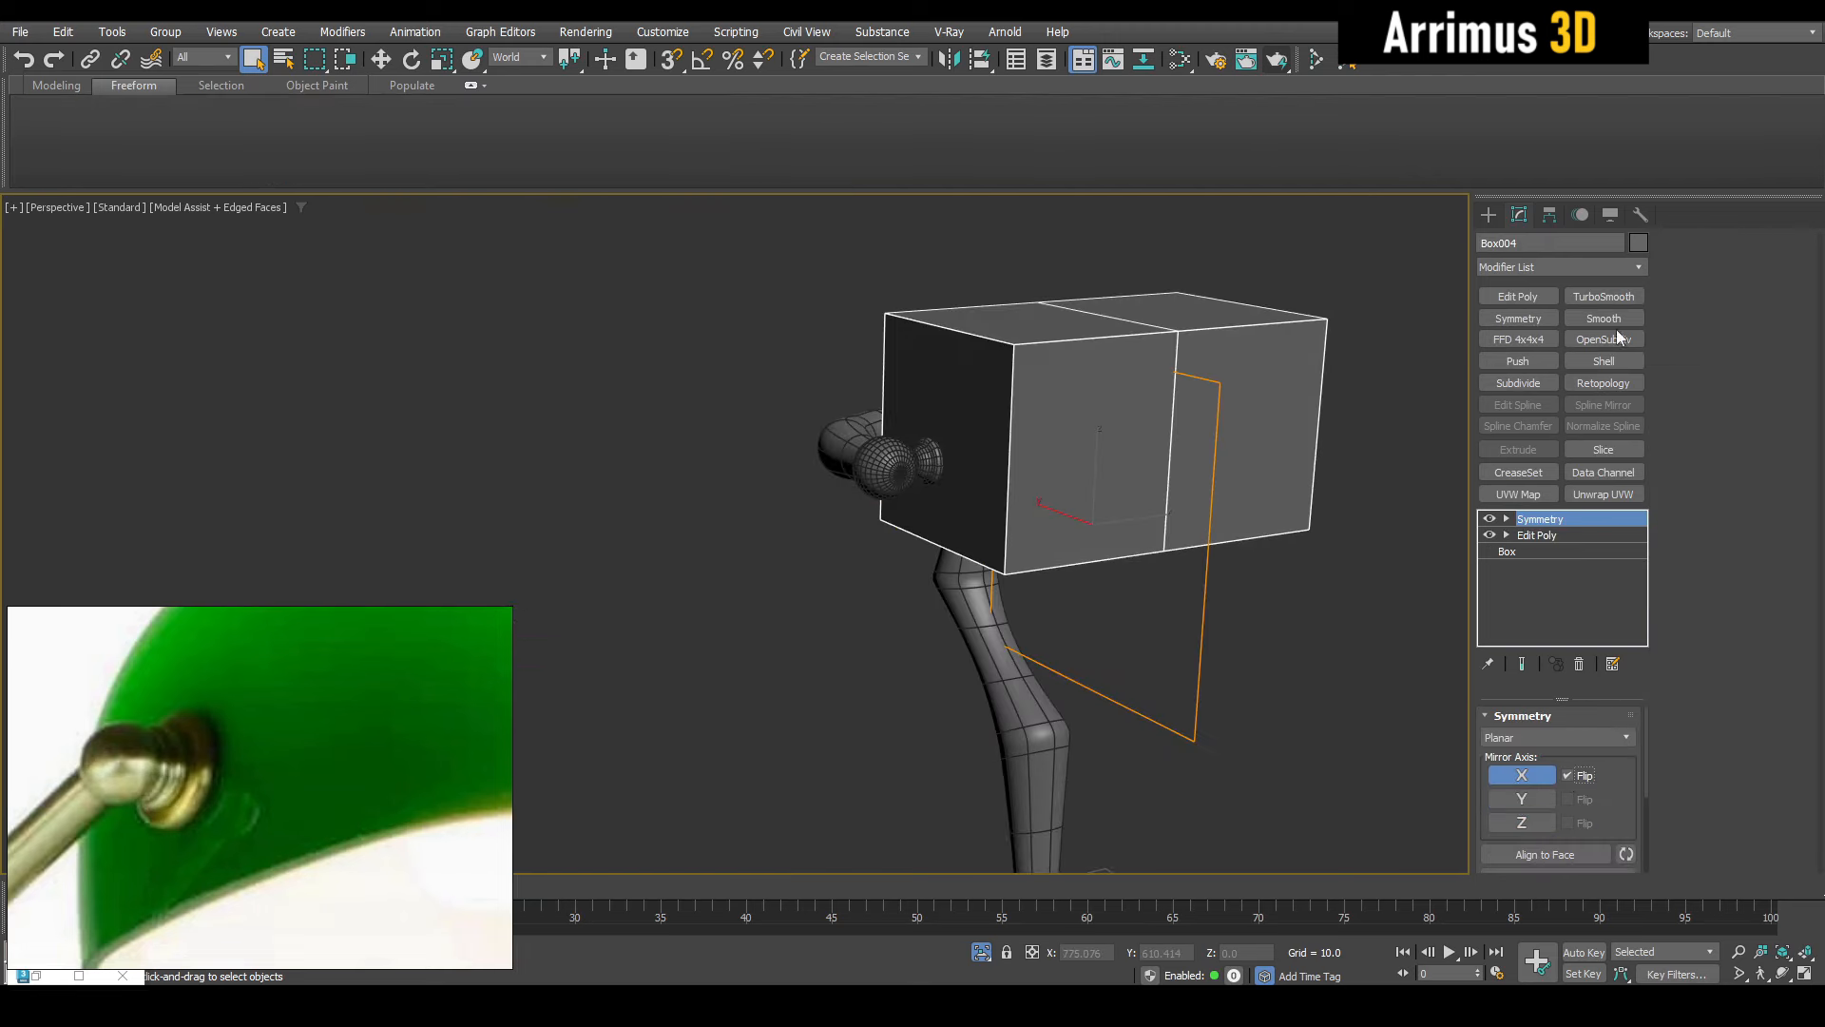
Color the shade box green and apply TurboSmooth with 2 iterations and Isoline Display
left_click(1638, 243)
left_click(1152, 473)
left_click(1282, 586)
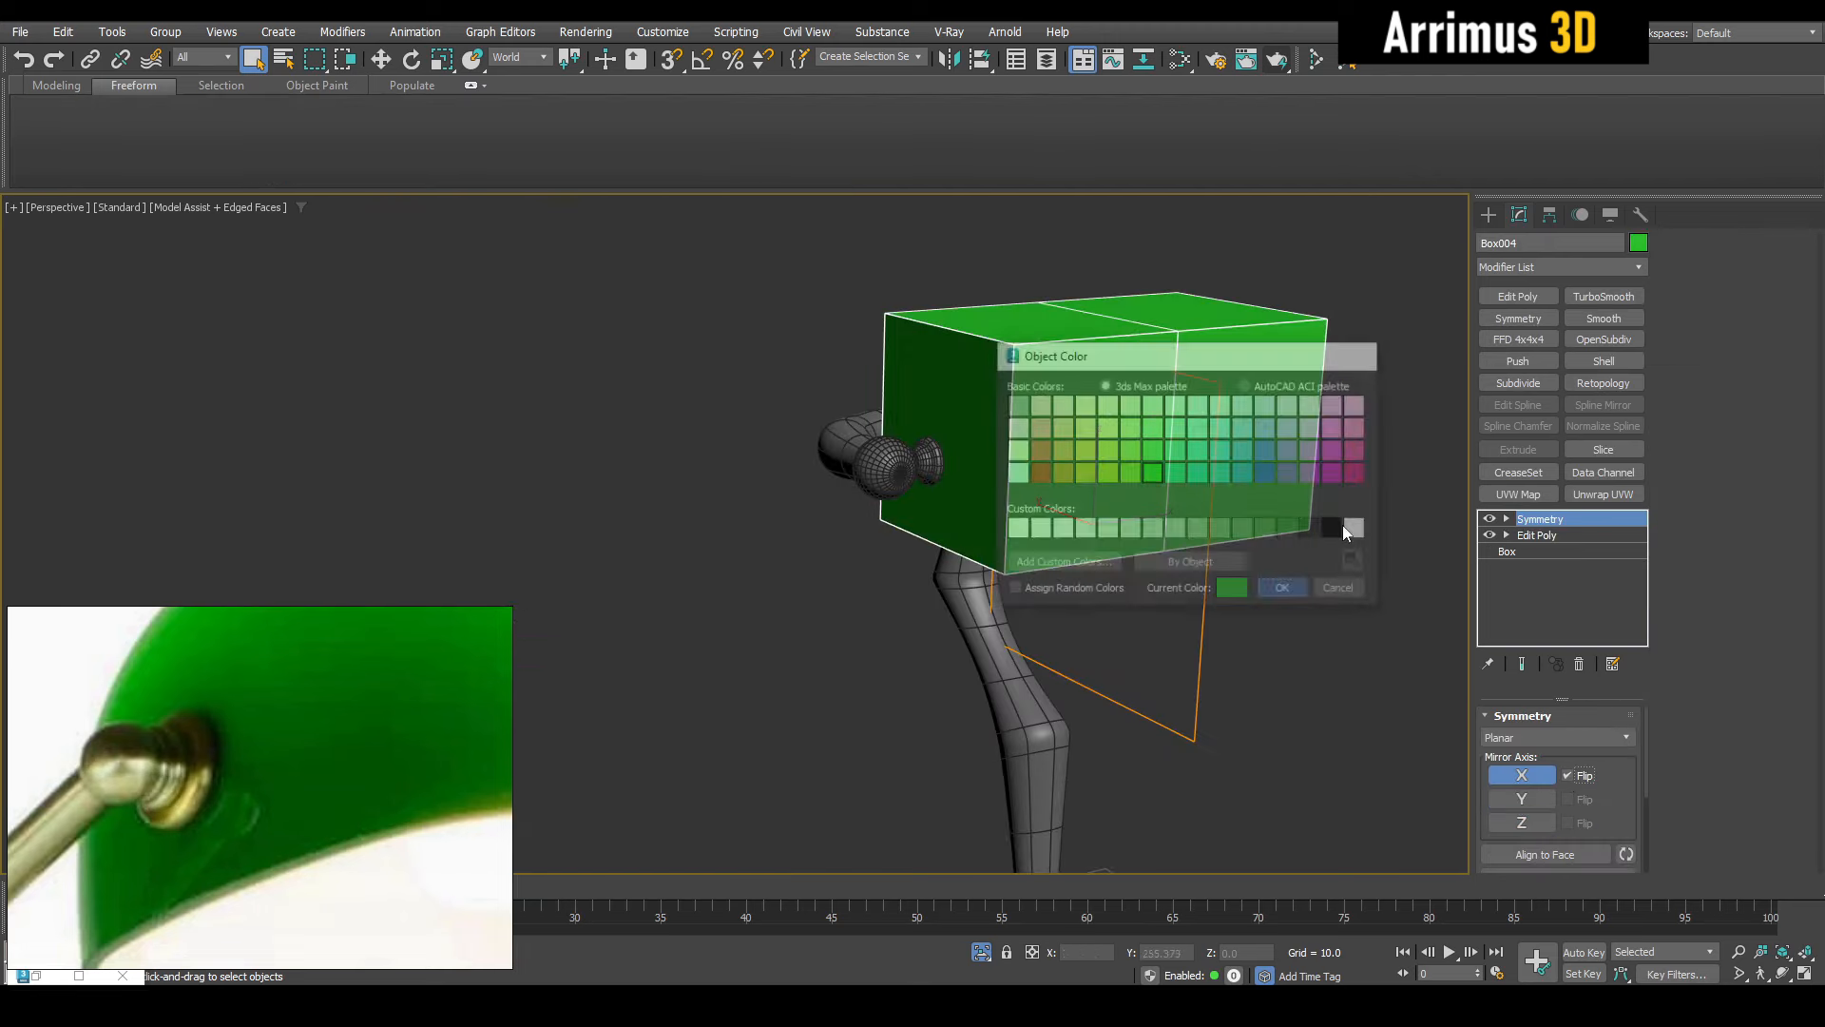
left_click(1603, 296)
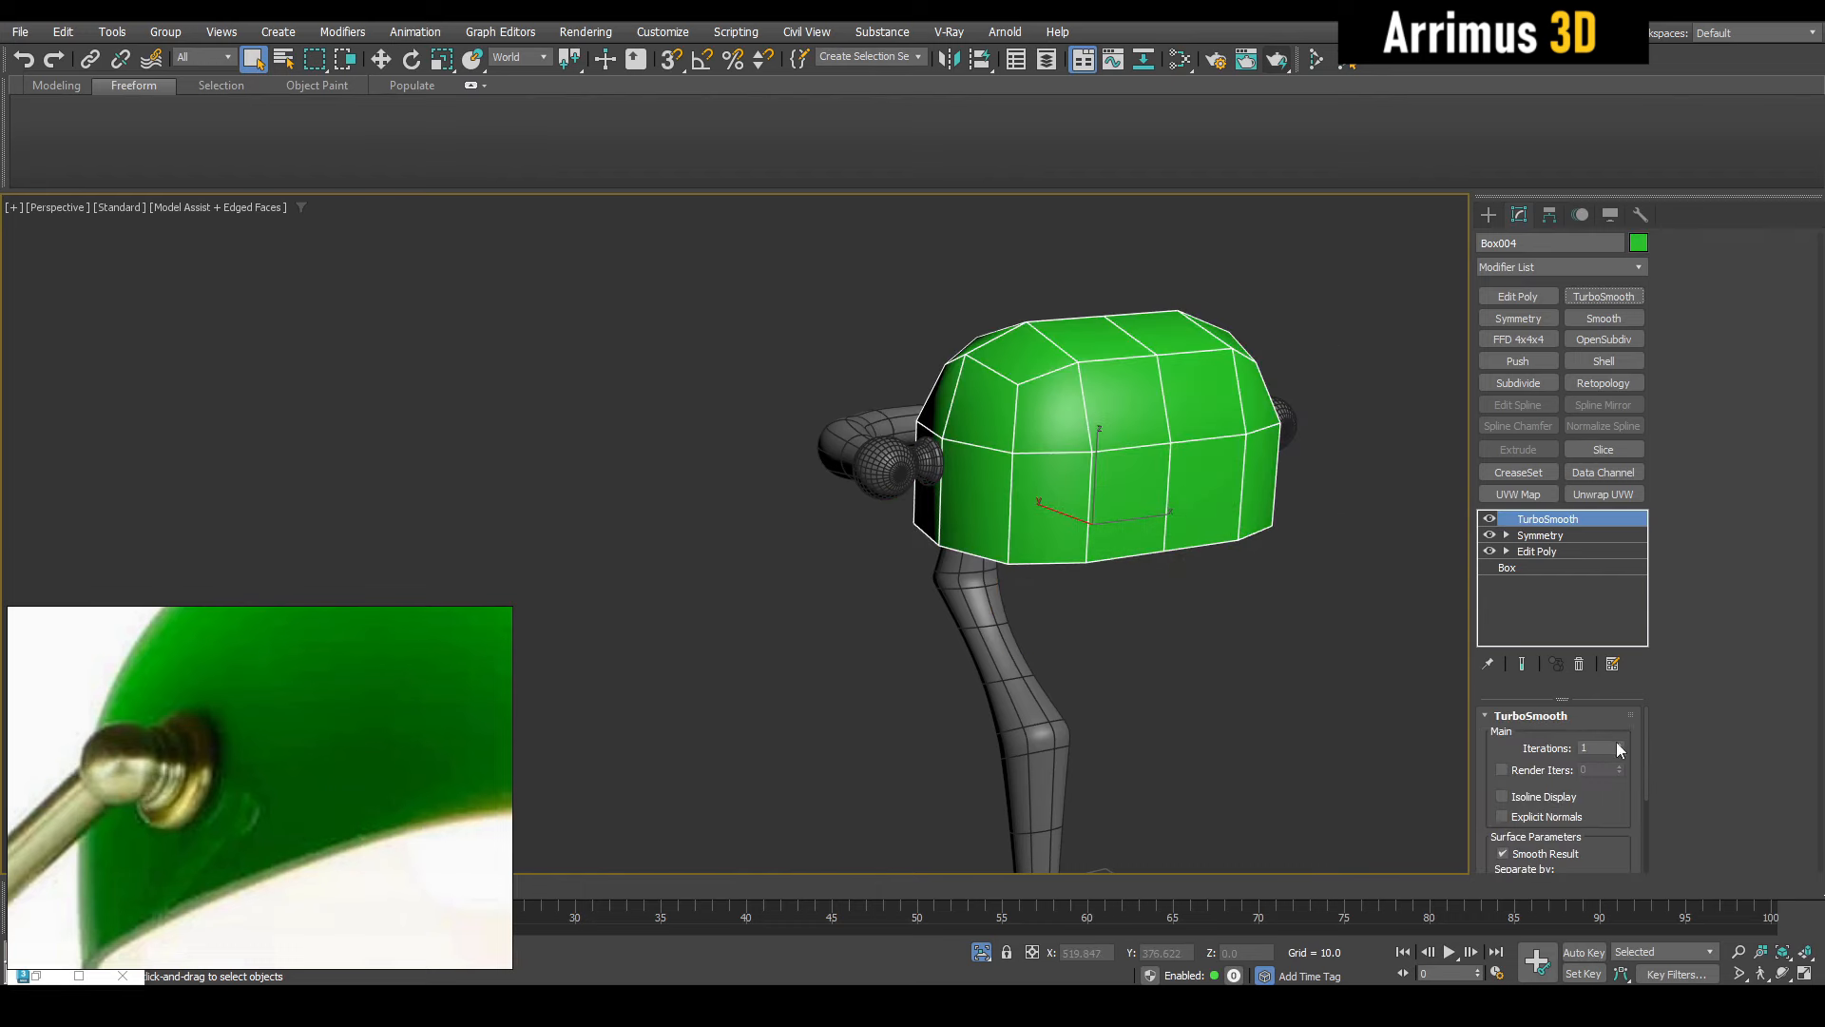
left_click(1619, 745)
left_click(1536, 795)
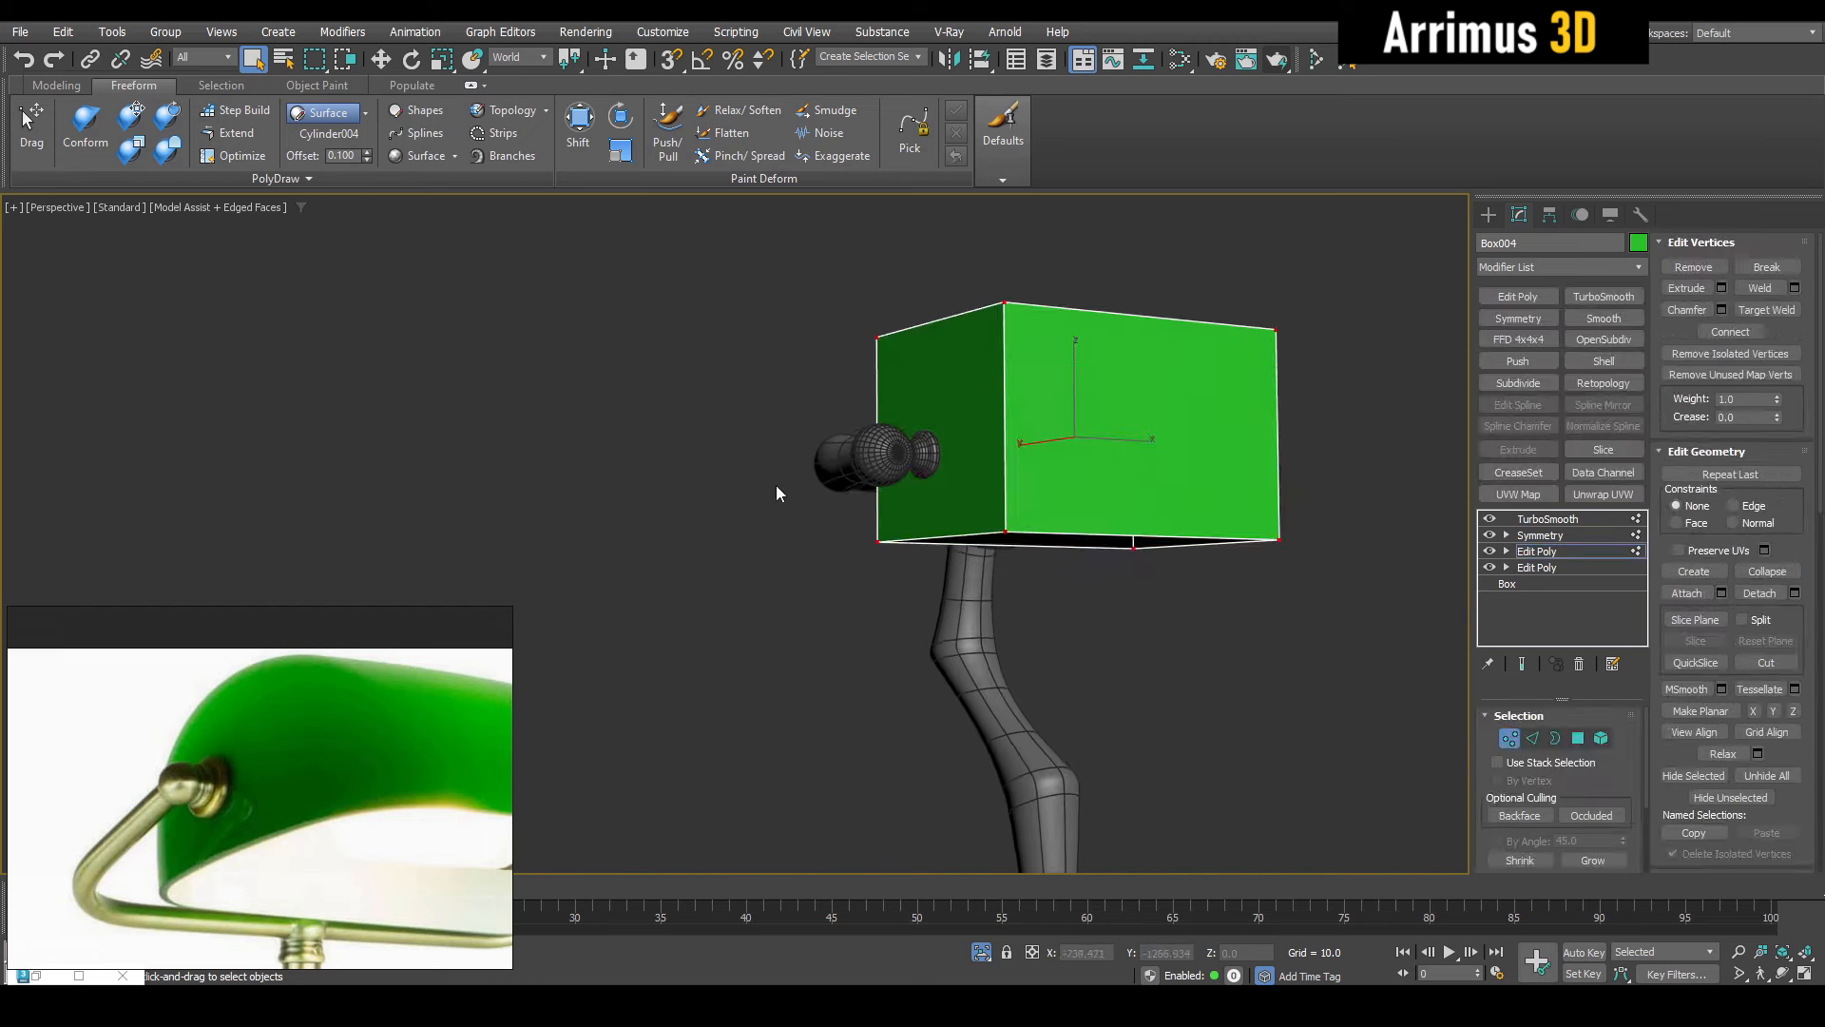
Raise the shade's bottom vertices by about 6 units in the Edit Poly below Symmetry
scroll(1032, 478, "up", 4)
middle_click_drag(1032, 477, 1013, 533)
key("w")
key("grave")
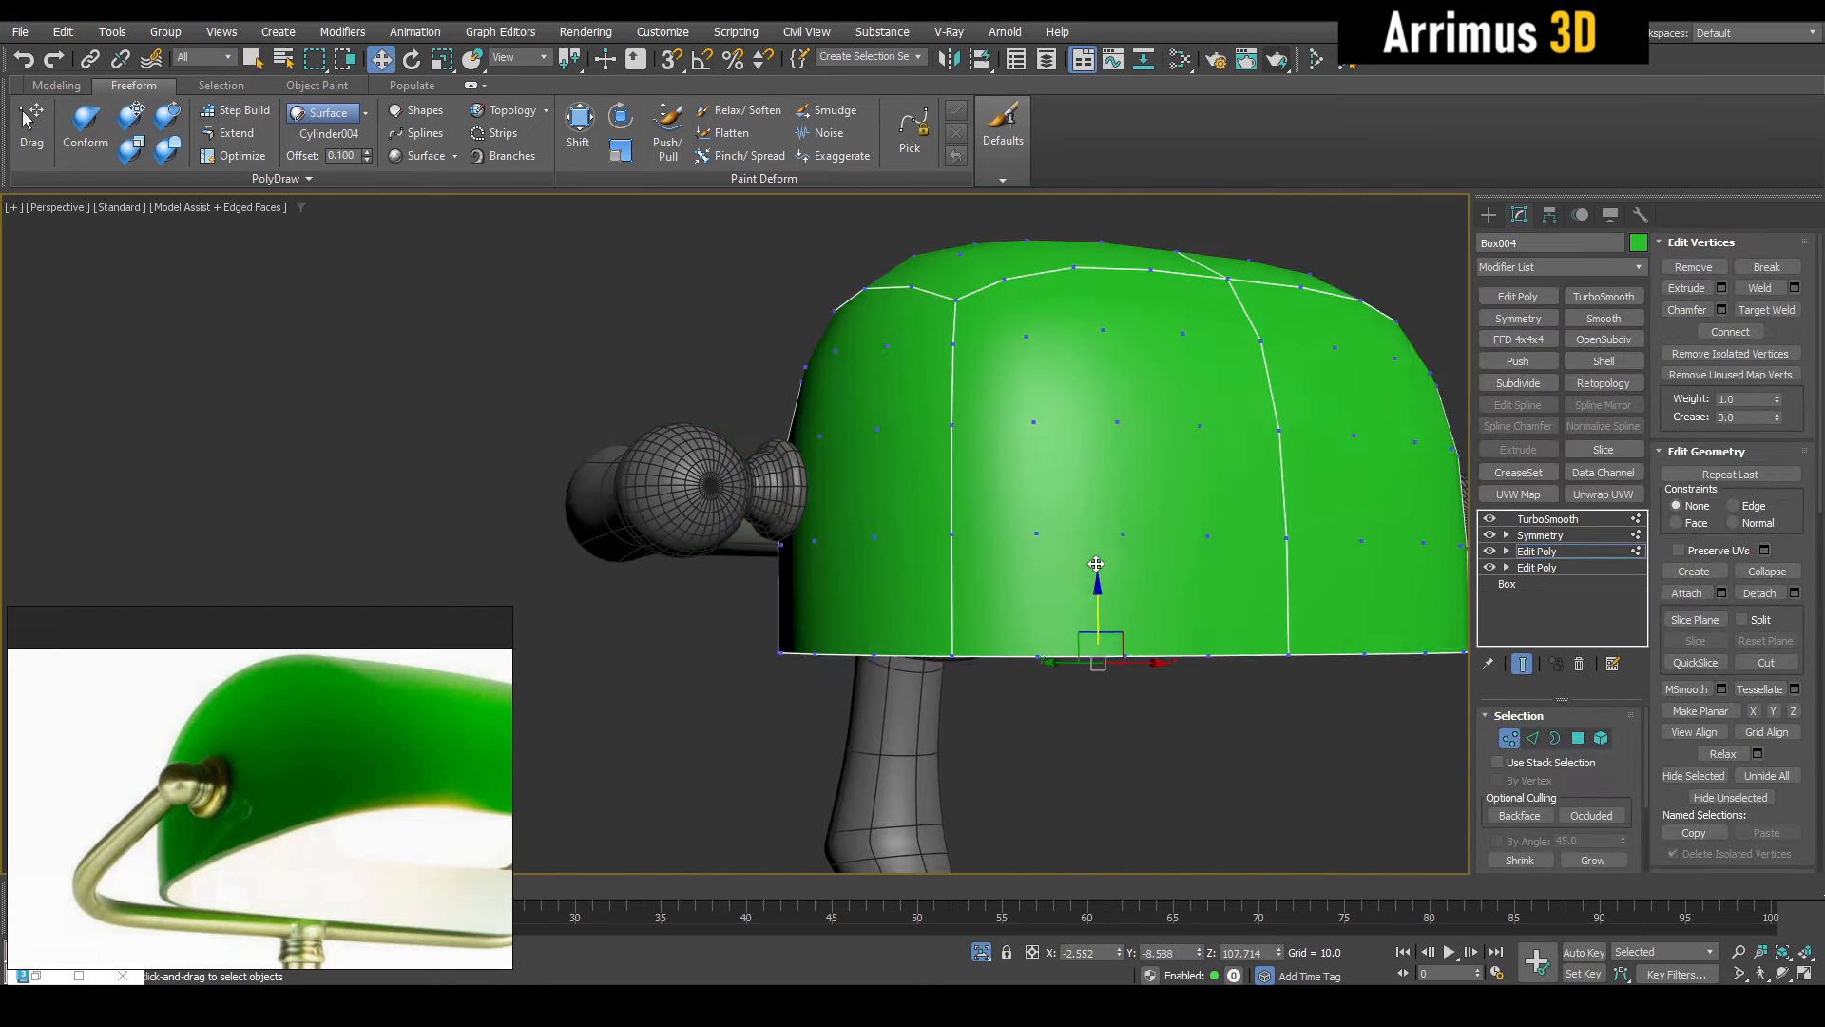
left_click_drag(1099, 588, 1093, 514)
mouse_move(1093, 514)
middle_mouse_down("alt")
mouse_move(1055, 494)
mouse_move(1084, 513)
middle_mouse_up("alt")
key("grave")
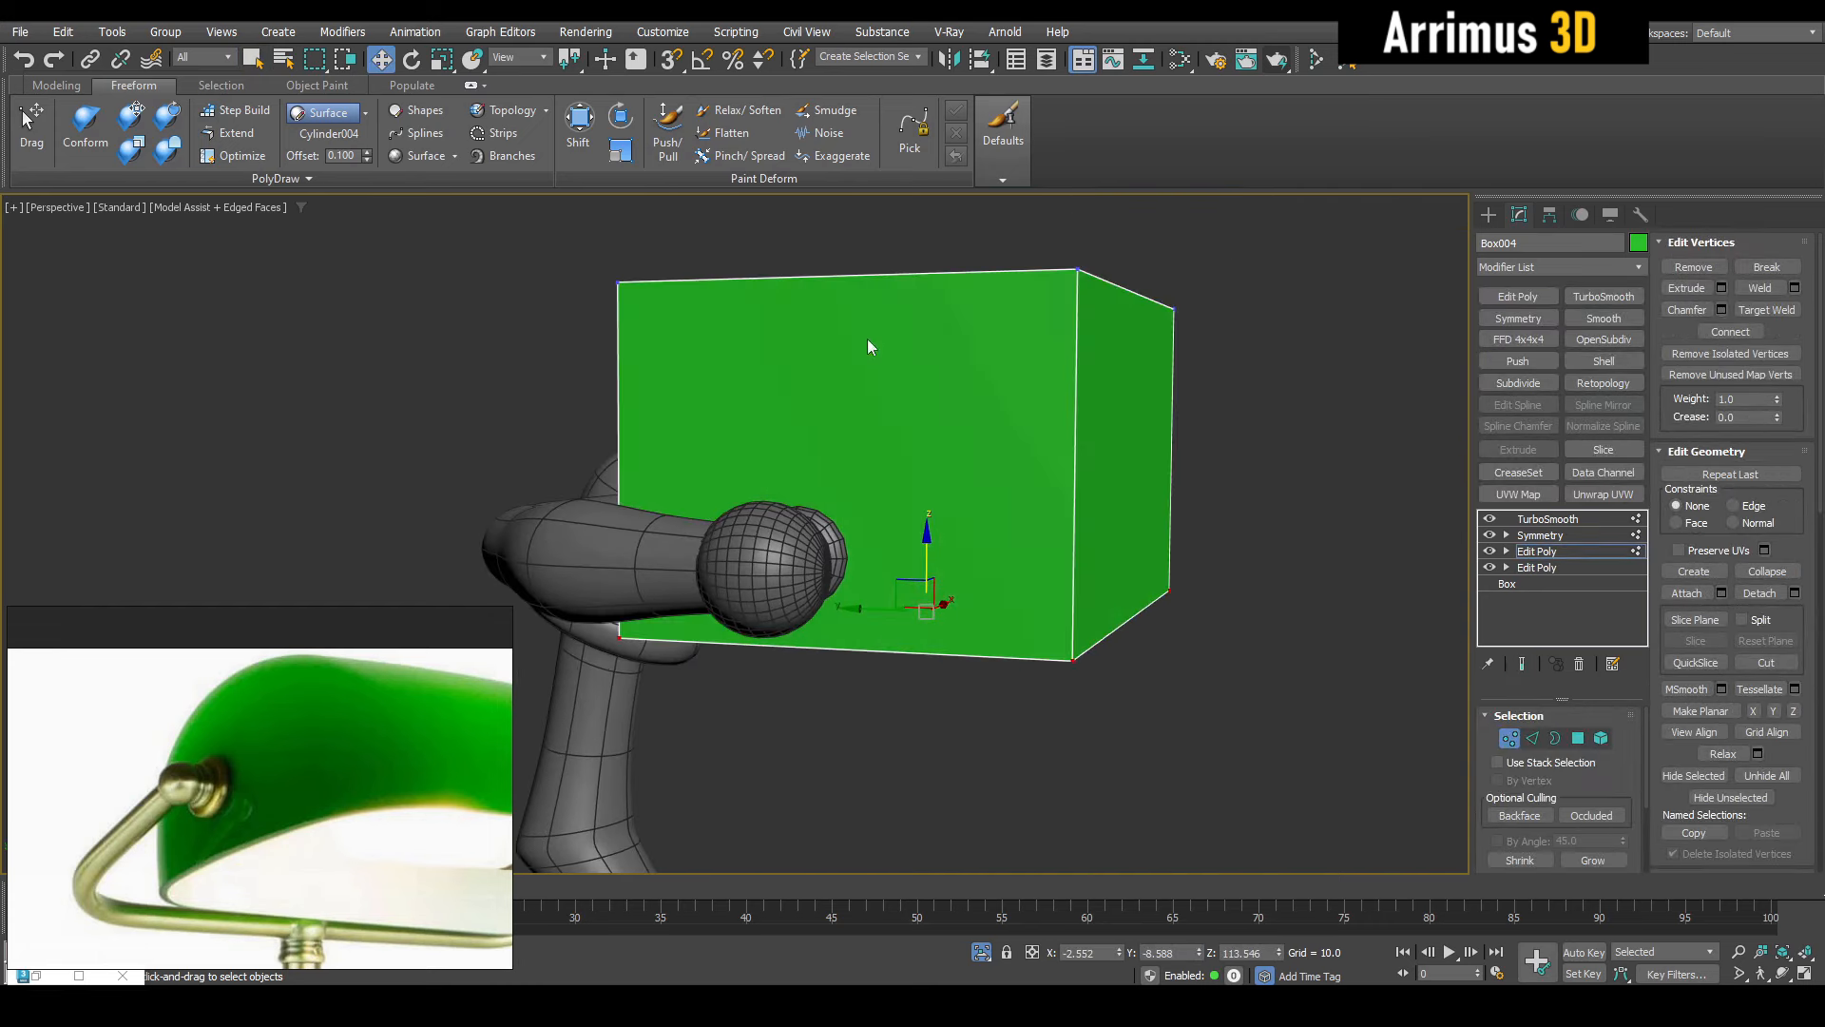
Lower the shade's top vertices by about 7 units and scale them inward to narrow the top front to back
left_click_drag(933, 220, 927, 299)
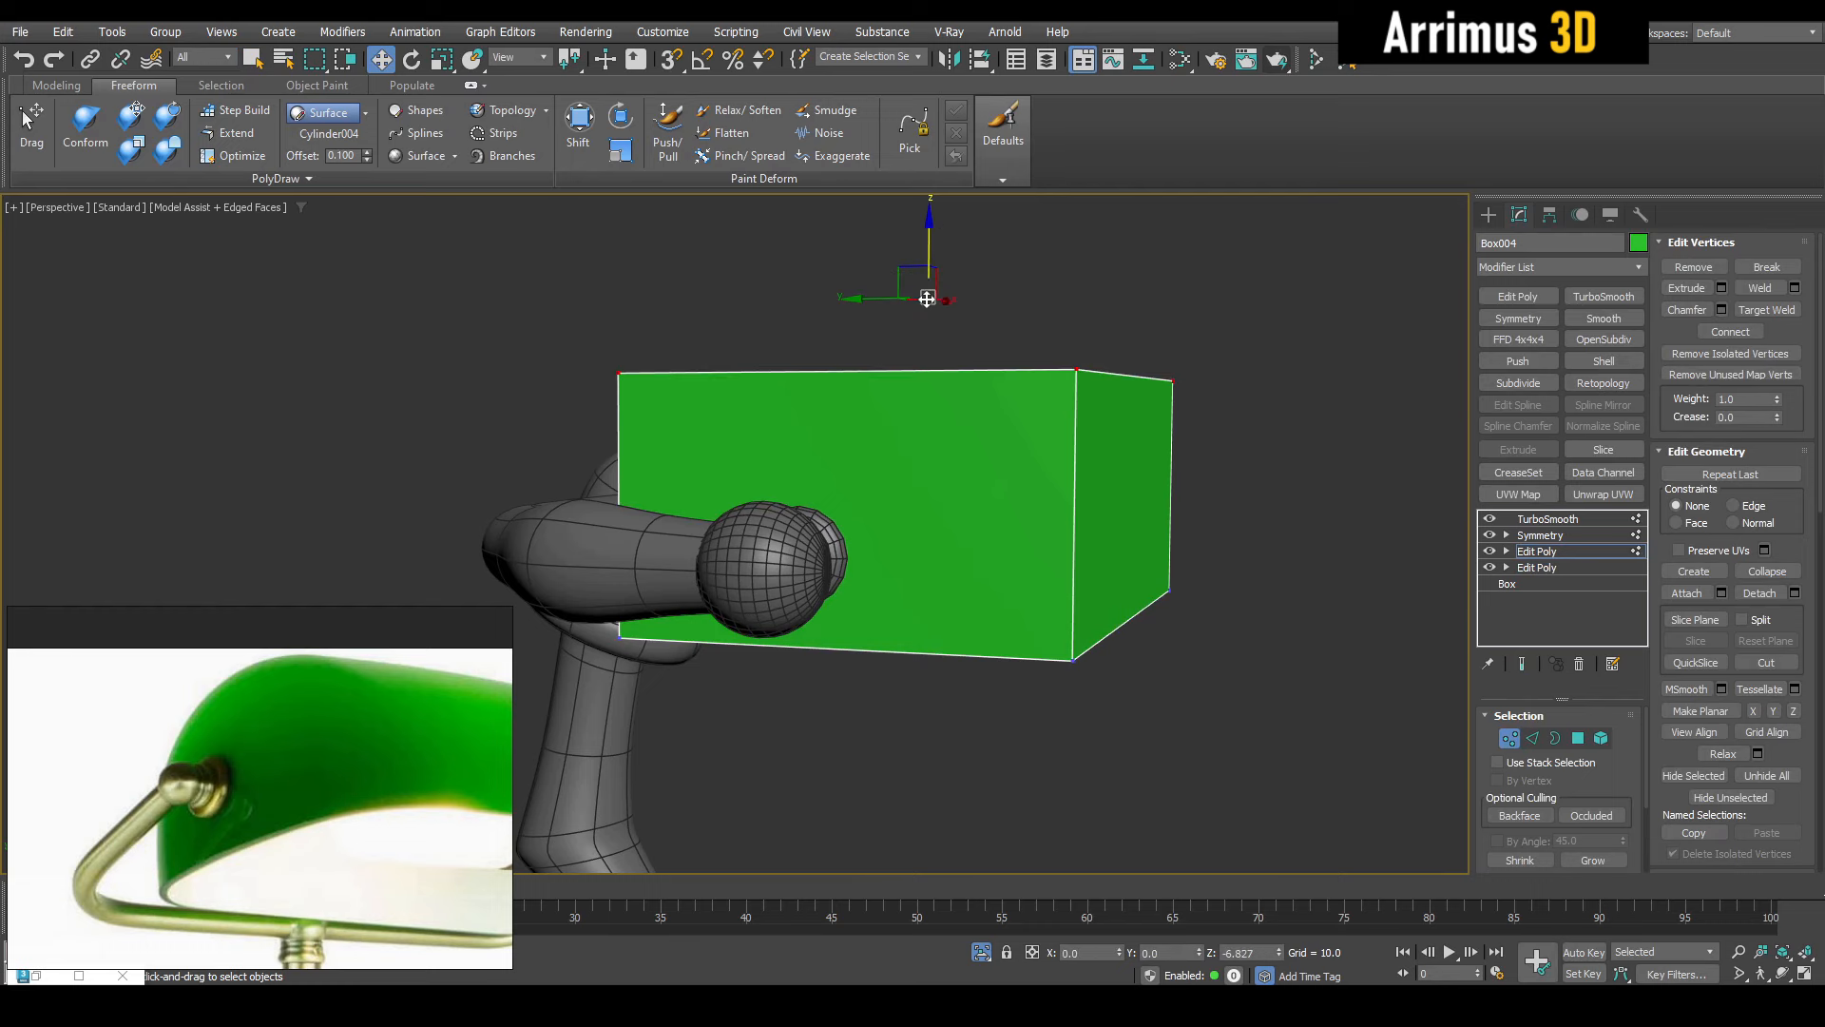
key("grave")
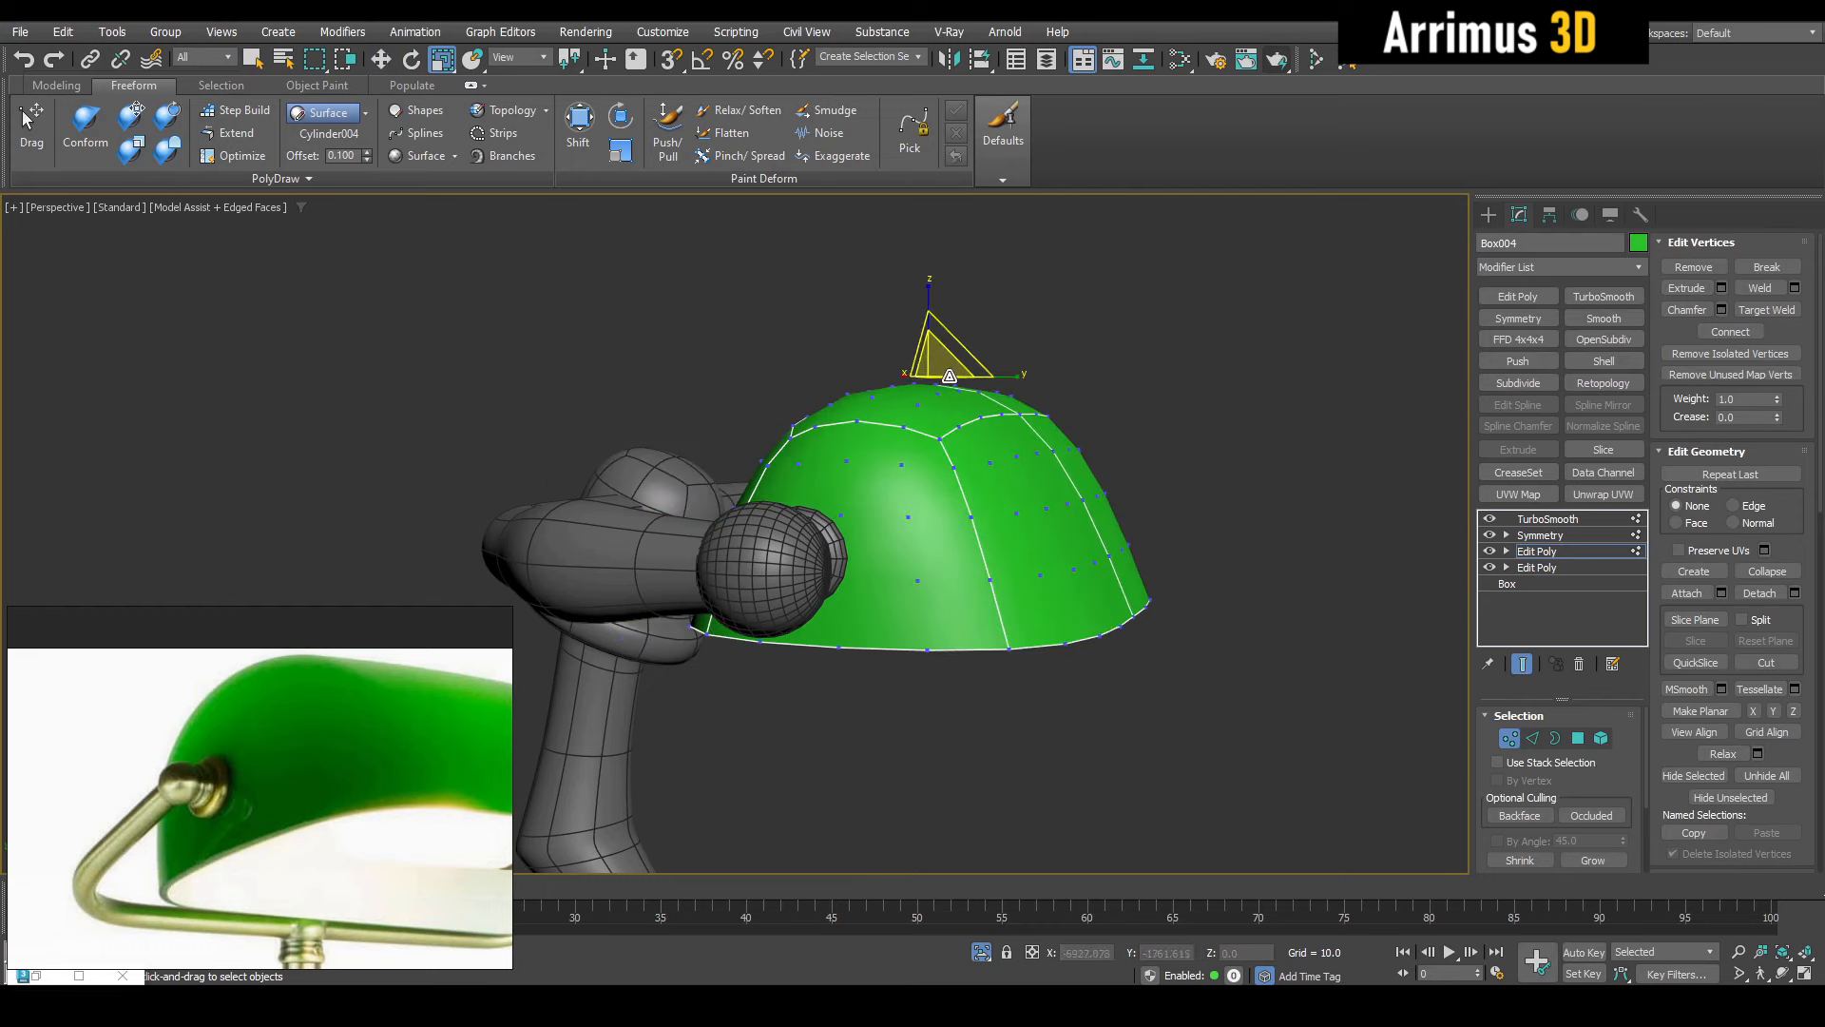
middle_click_drag(948, 377, 1049, 431, "alt")
key("q")
Insert a horizontal edge loop around the shade at mid-height and scale it to 127% along Y
key("grave")
key("alt+1")
left_click(1016, 489)
key("2")
key("r")
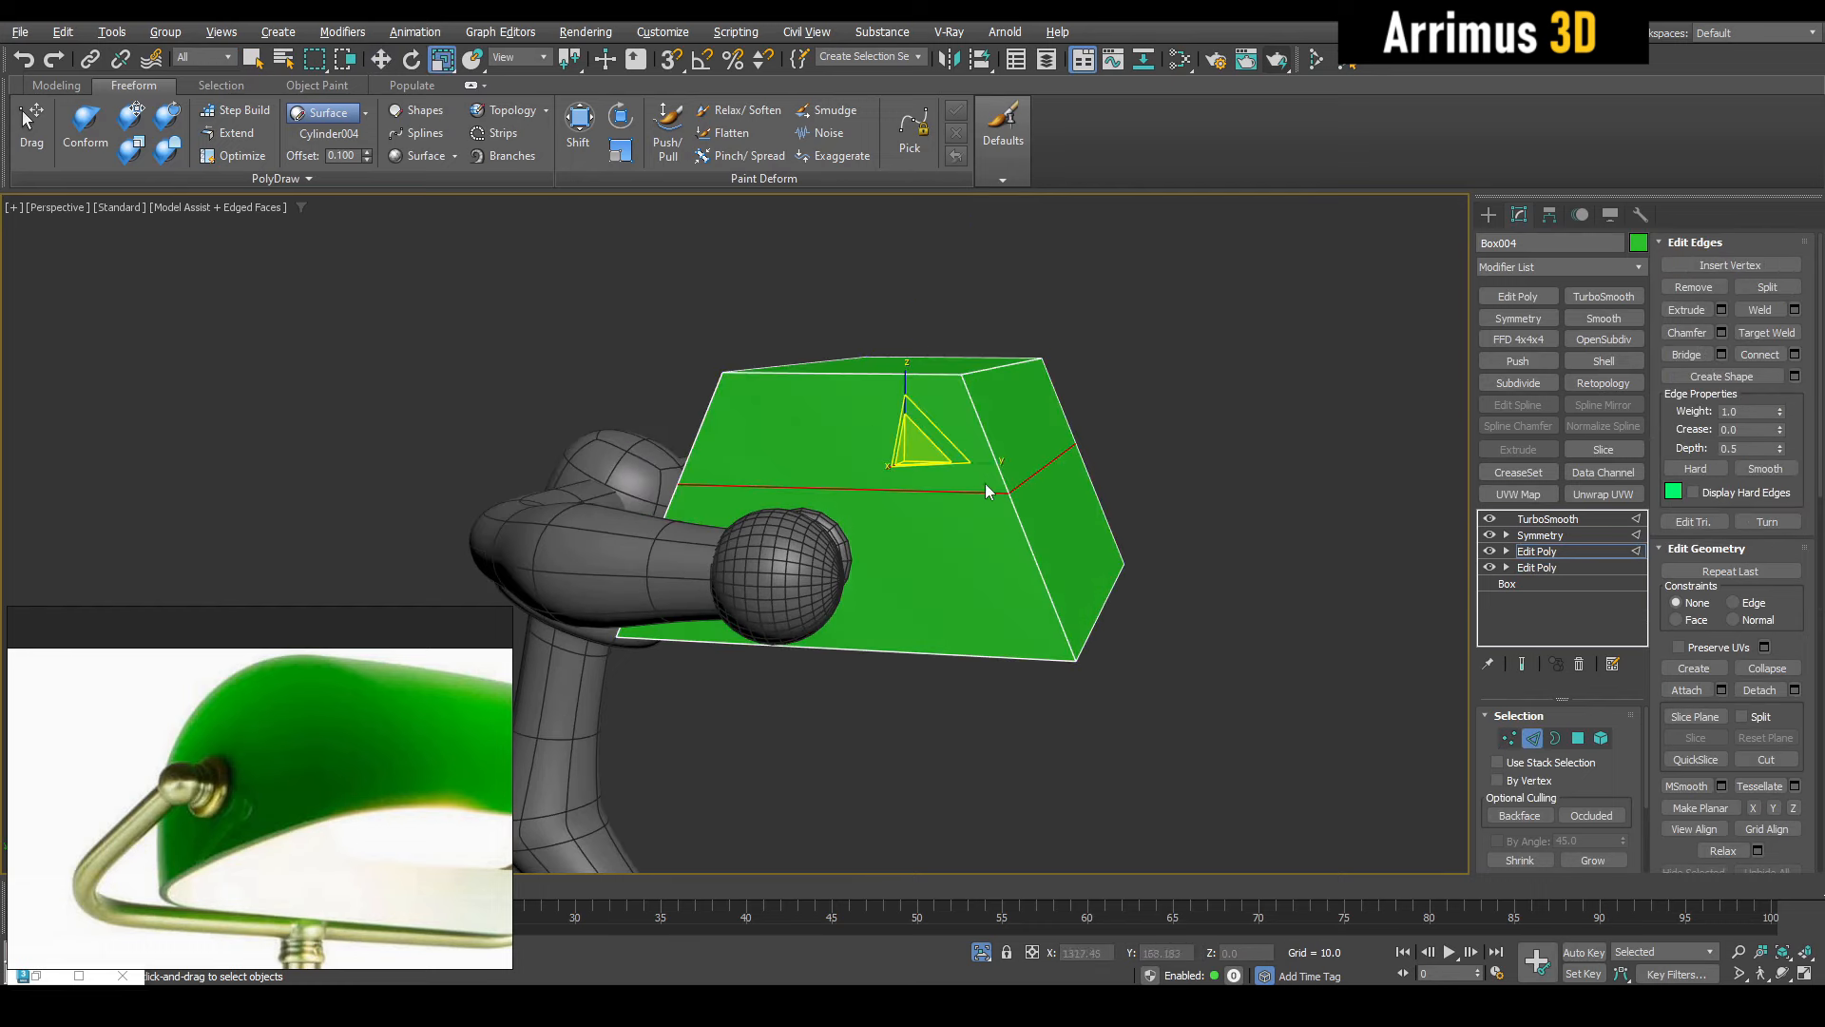
key("grave")
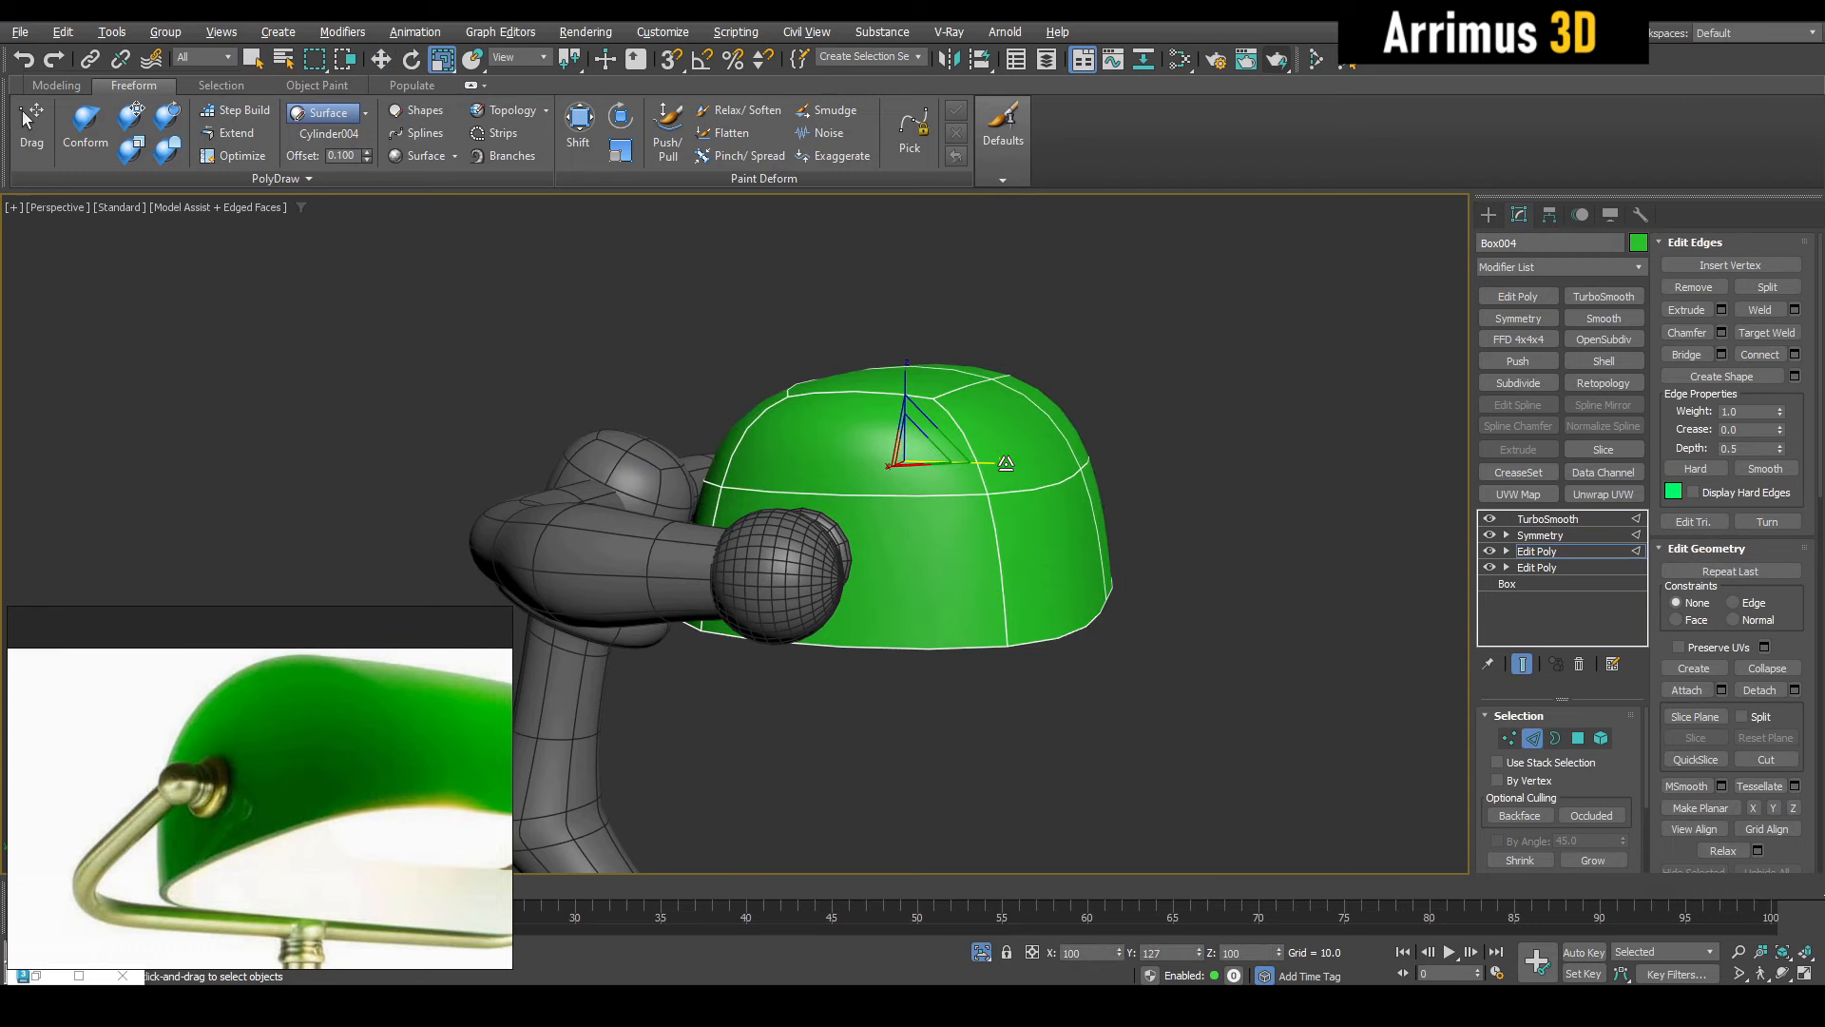
middle_click_drag(1006, 463, 815, 427, "alt")
Move the top edge of the shade's end face inward by about 8 units along X
key("grave")
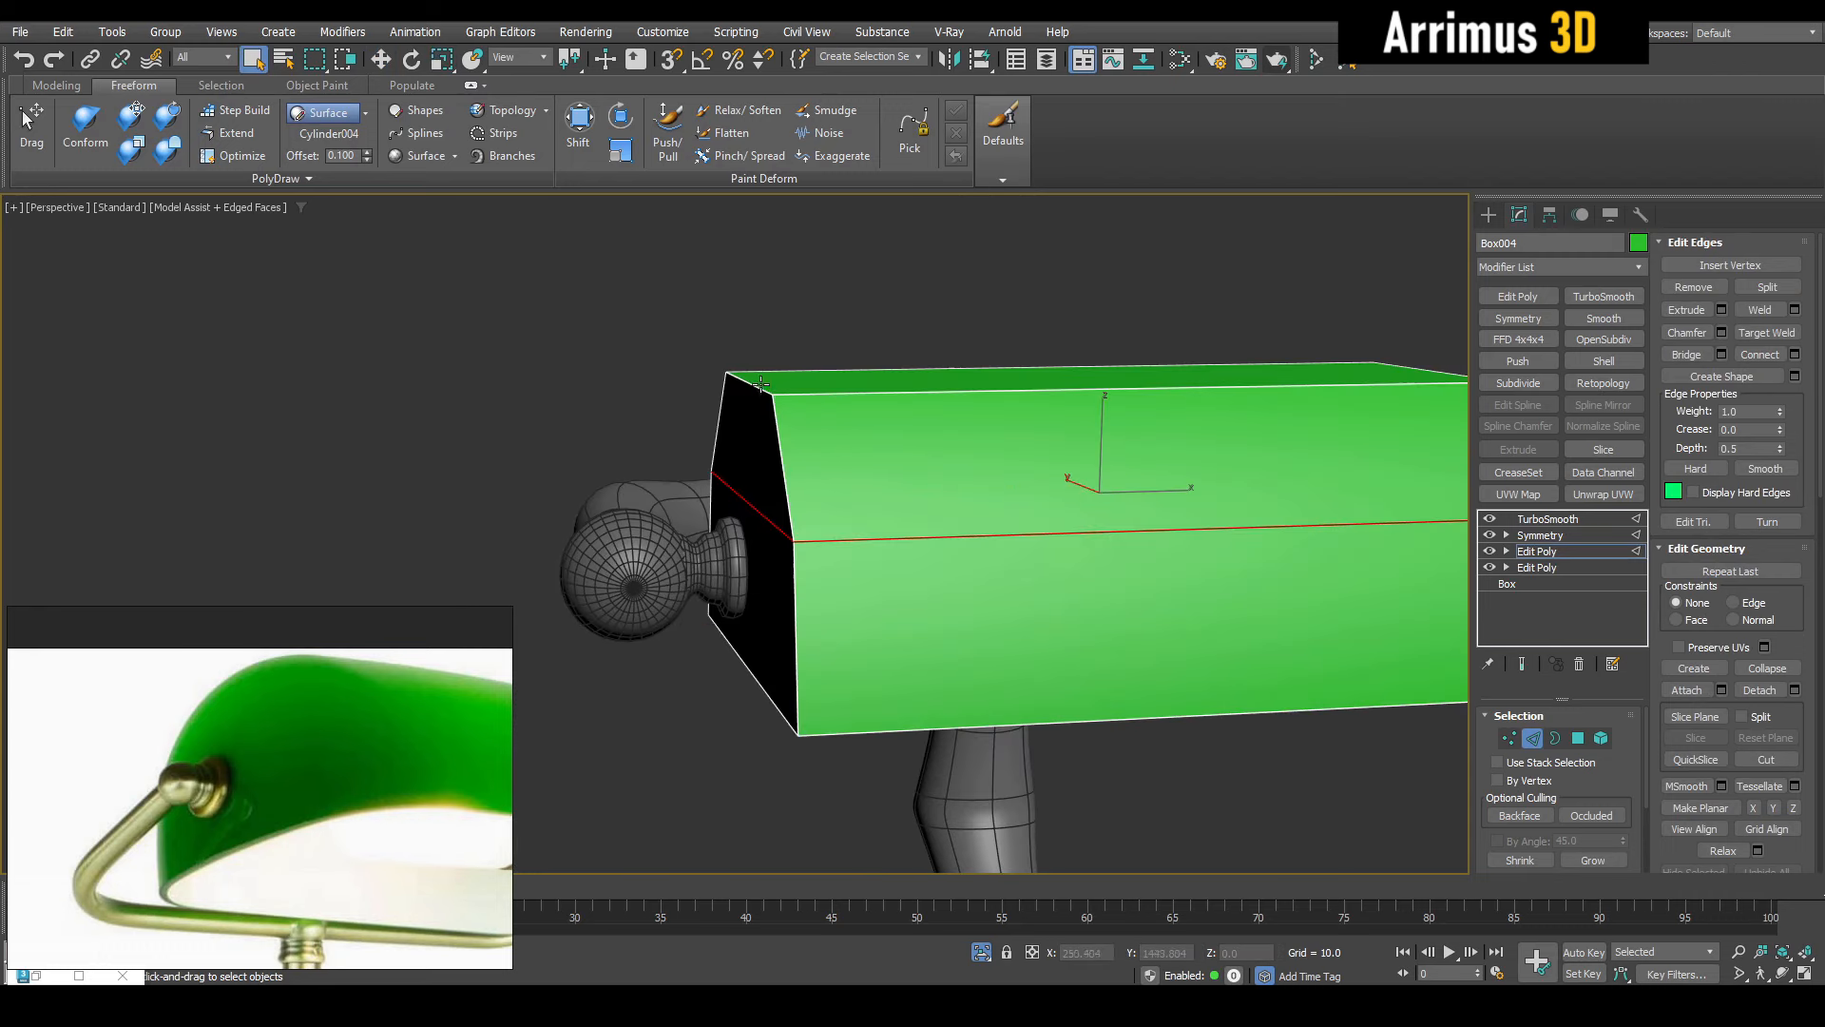
left_click(761, 383)
key("w")
key("grave")
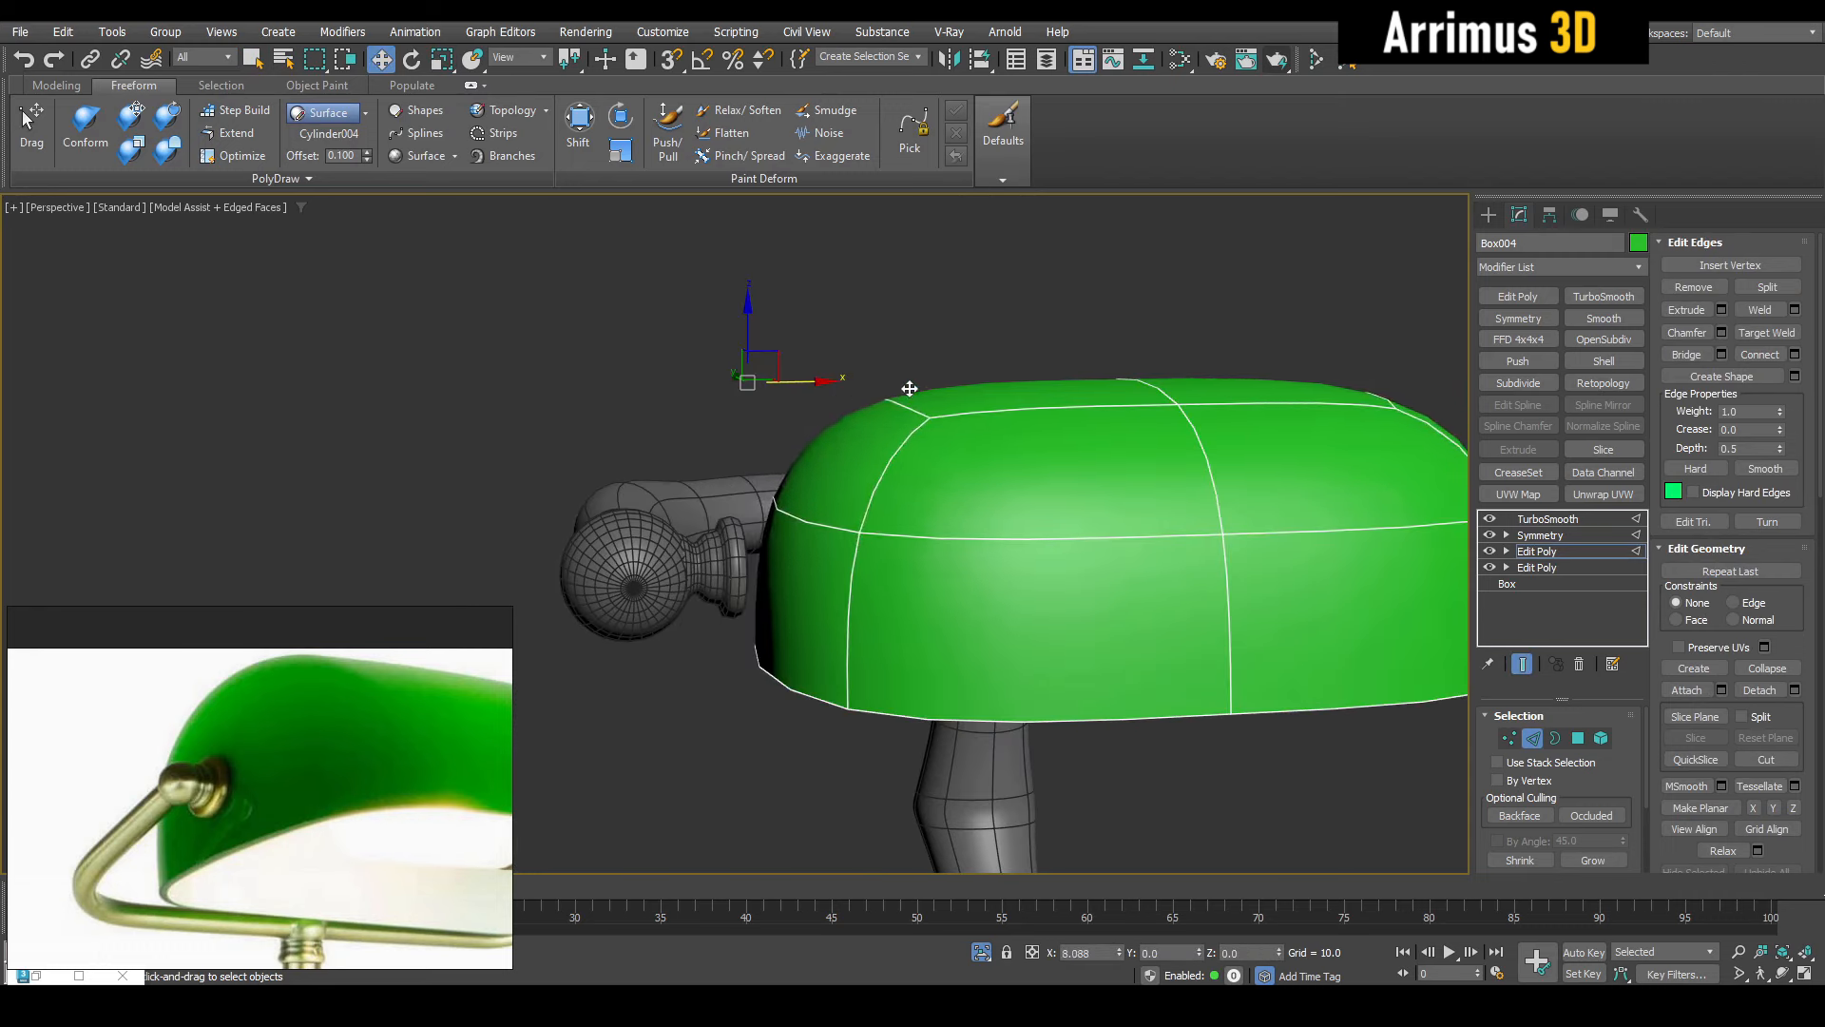
Insert an edge loop across the shade between its end and the center, and adjust the loop's position along the length
key("grave")
left_click(1023, 411)
left_click_drag(990, 485, 1074, 473)
scroll(1045, 473, "down", 5)
key("2")
key("q")
left_click(1158, 358)
middle_click_drag(1158, 357, 1124, 321, "alt")
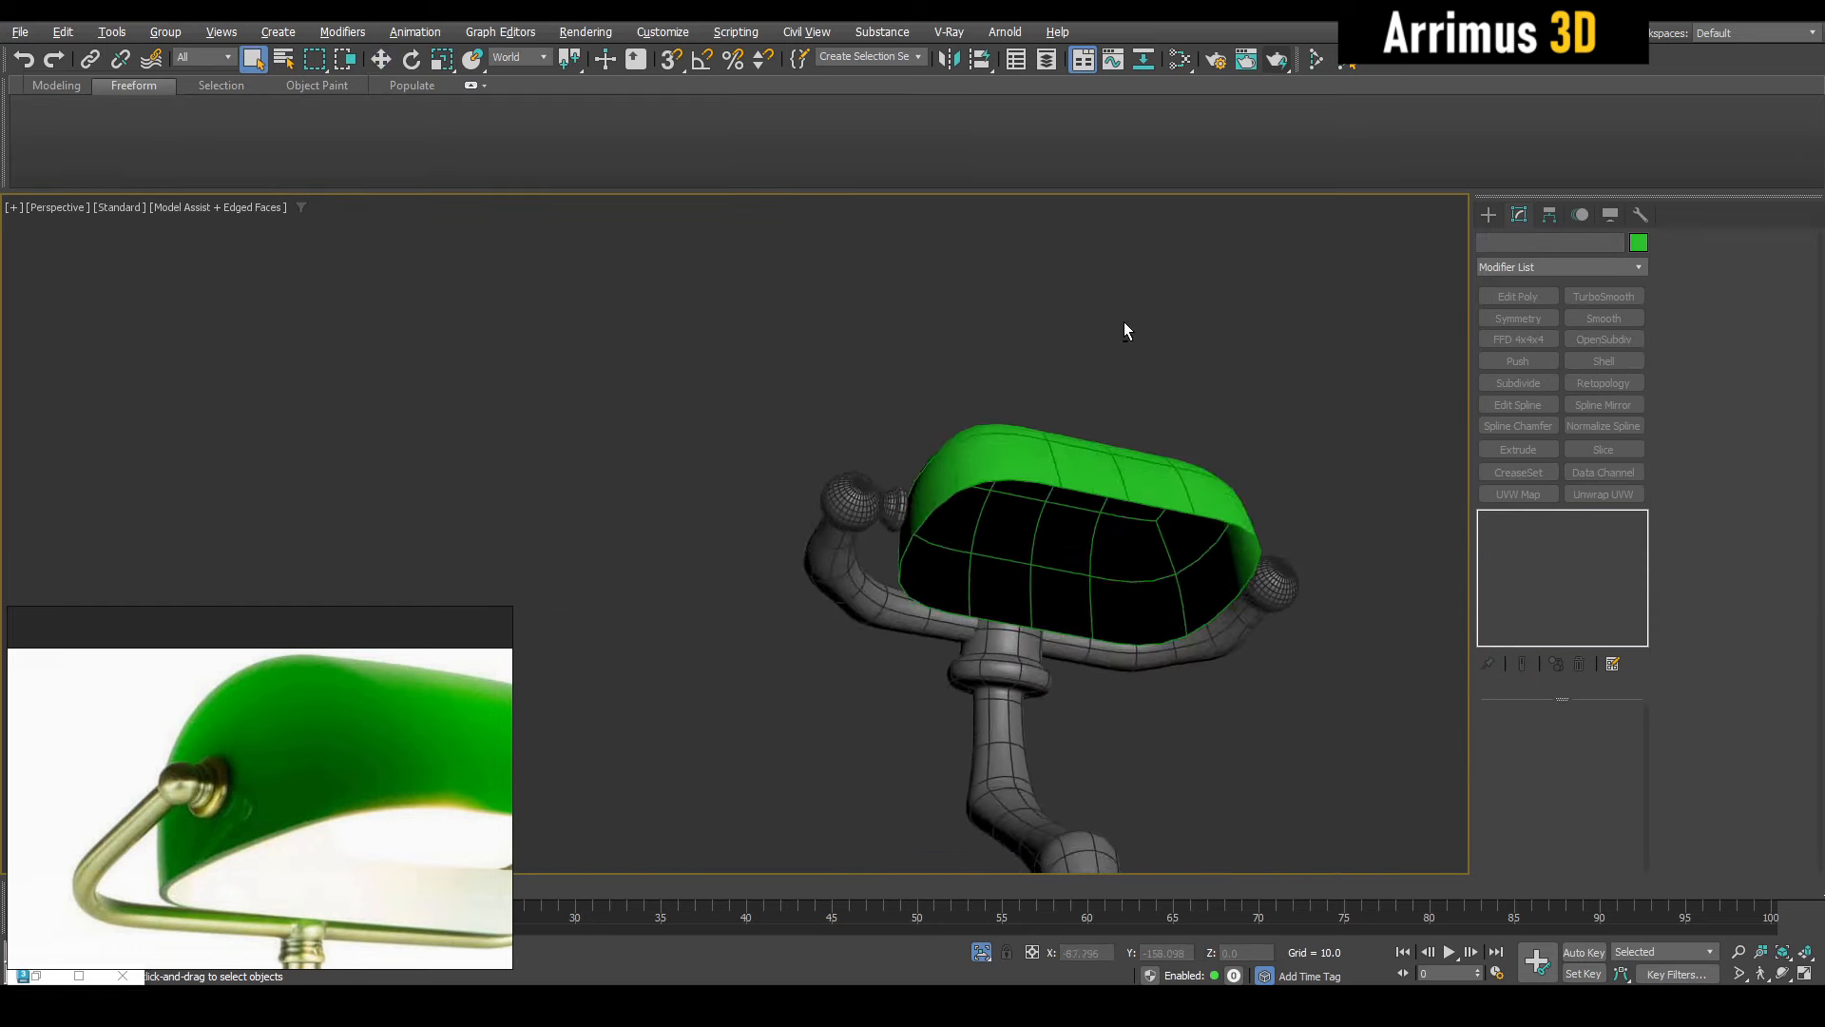
Connect the edges running across the shade's width with two segments in its upper Edit Poly, and check the smoothed result
scroll(1008, 497, "up", 5)
left_click(1007, 497)
middle_click_drag(897, 426, 927, 524, "alt")
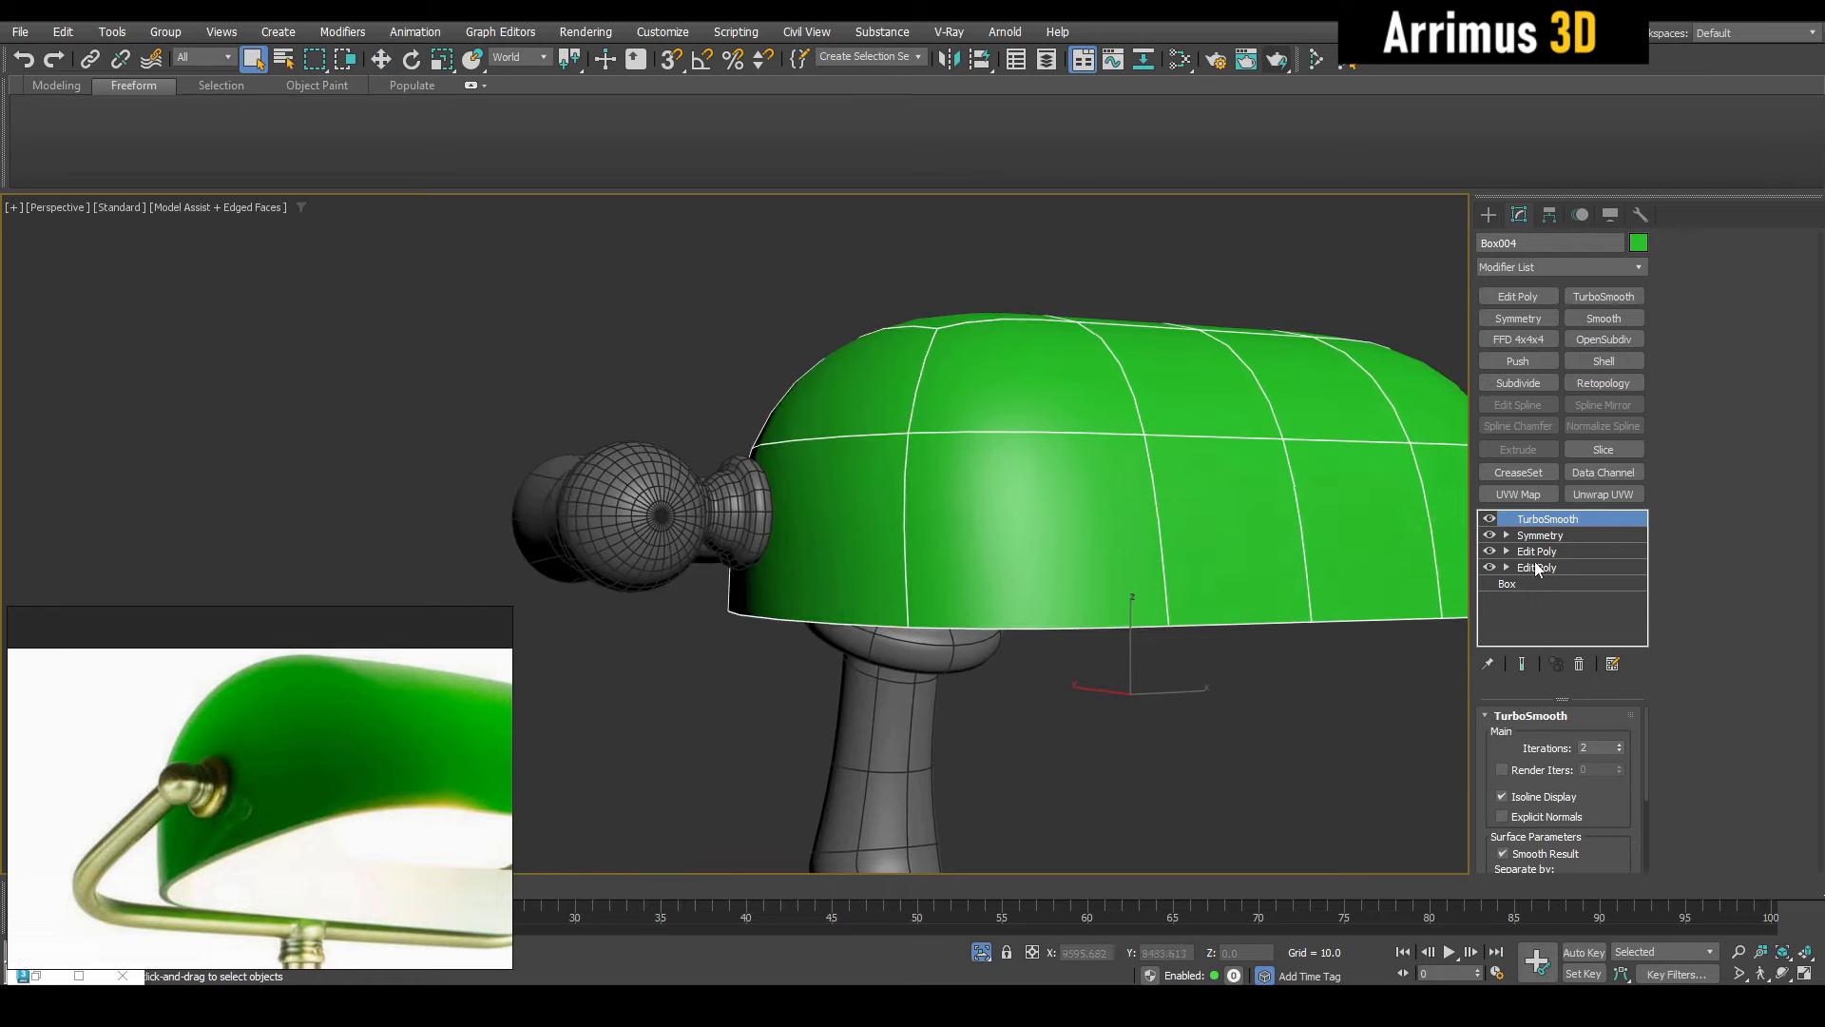
left_click(1541, 553)
middle_click_drag(808, 397, 888, 475, "alt")
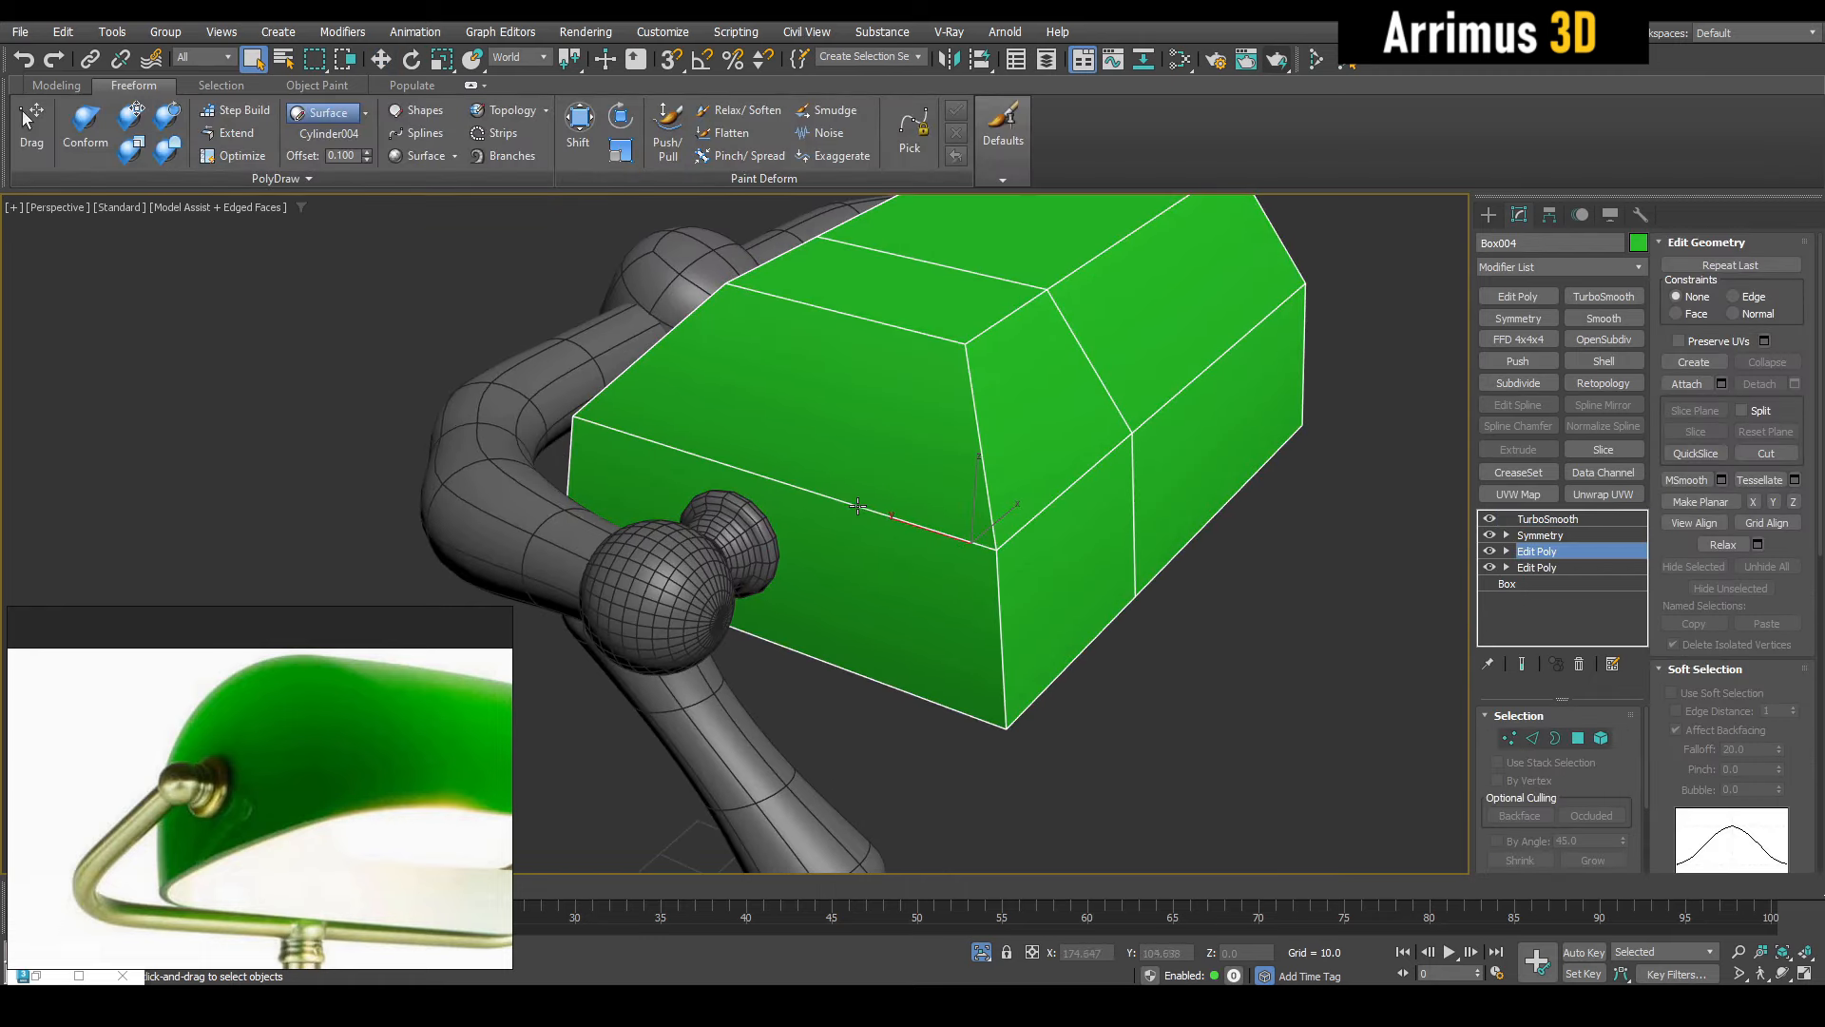
key("2")
left_click(858, 505)
key("alt+r")
key("ctrl+shift+e")
left_click(930, 560)
key("ctrl+q")
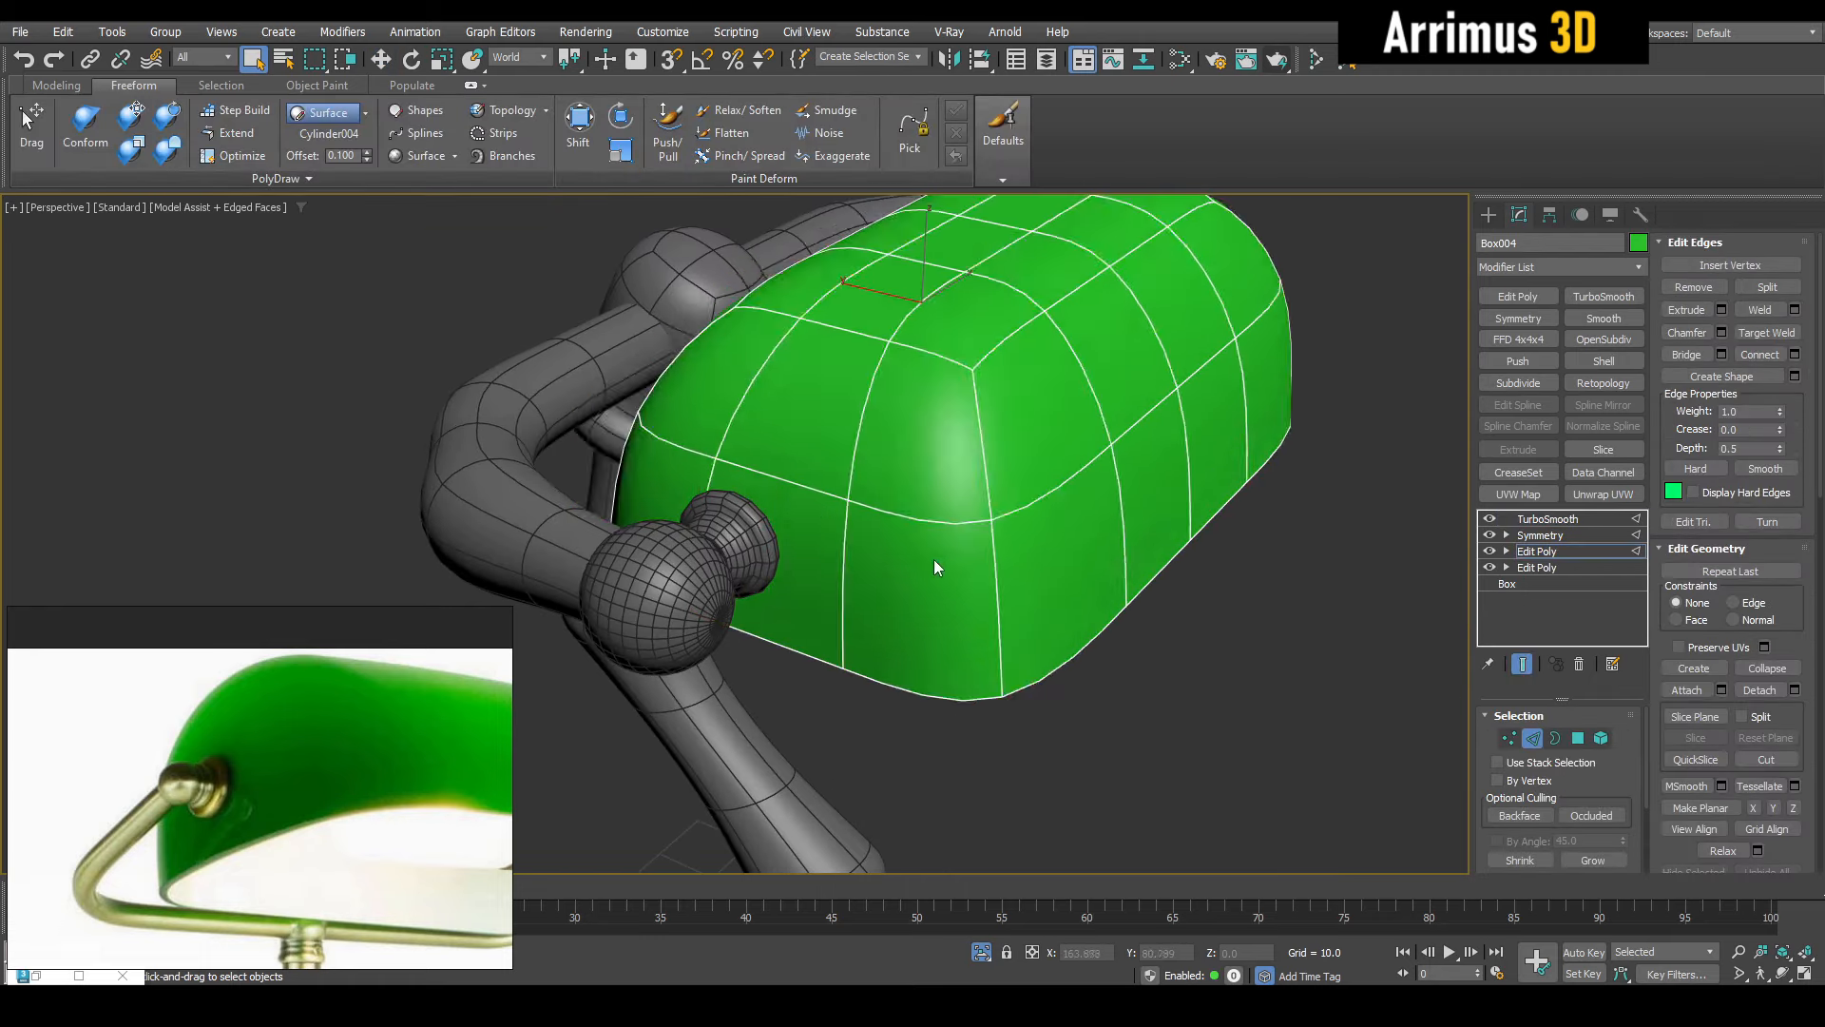
middle_click_drag(934, 567, 990, 633, "alt")
key("ctrl+q")
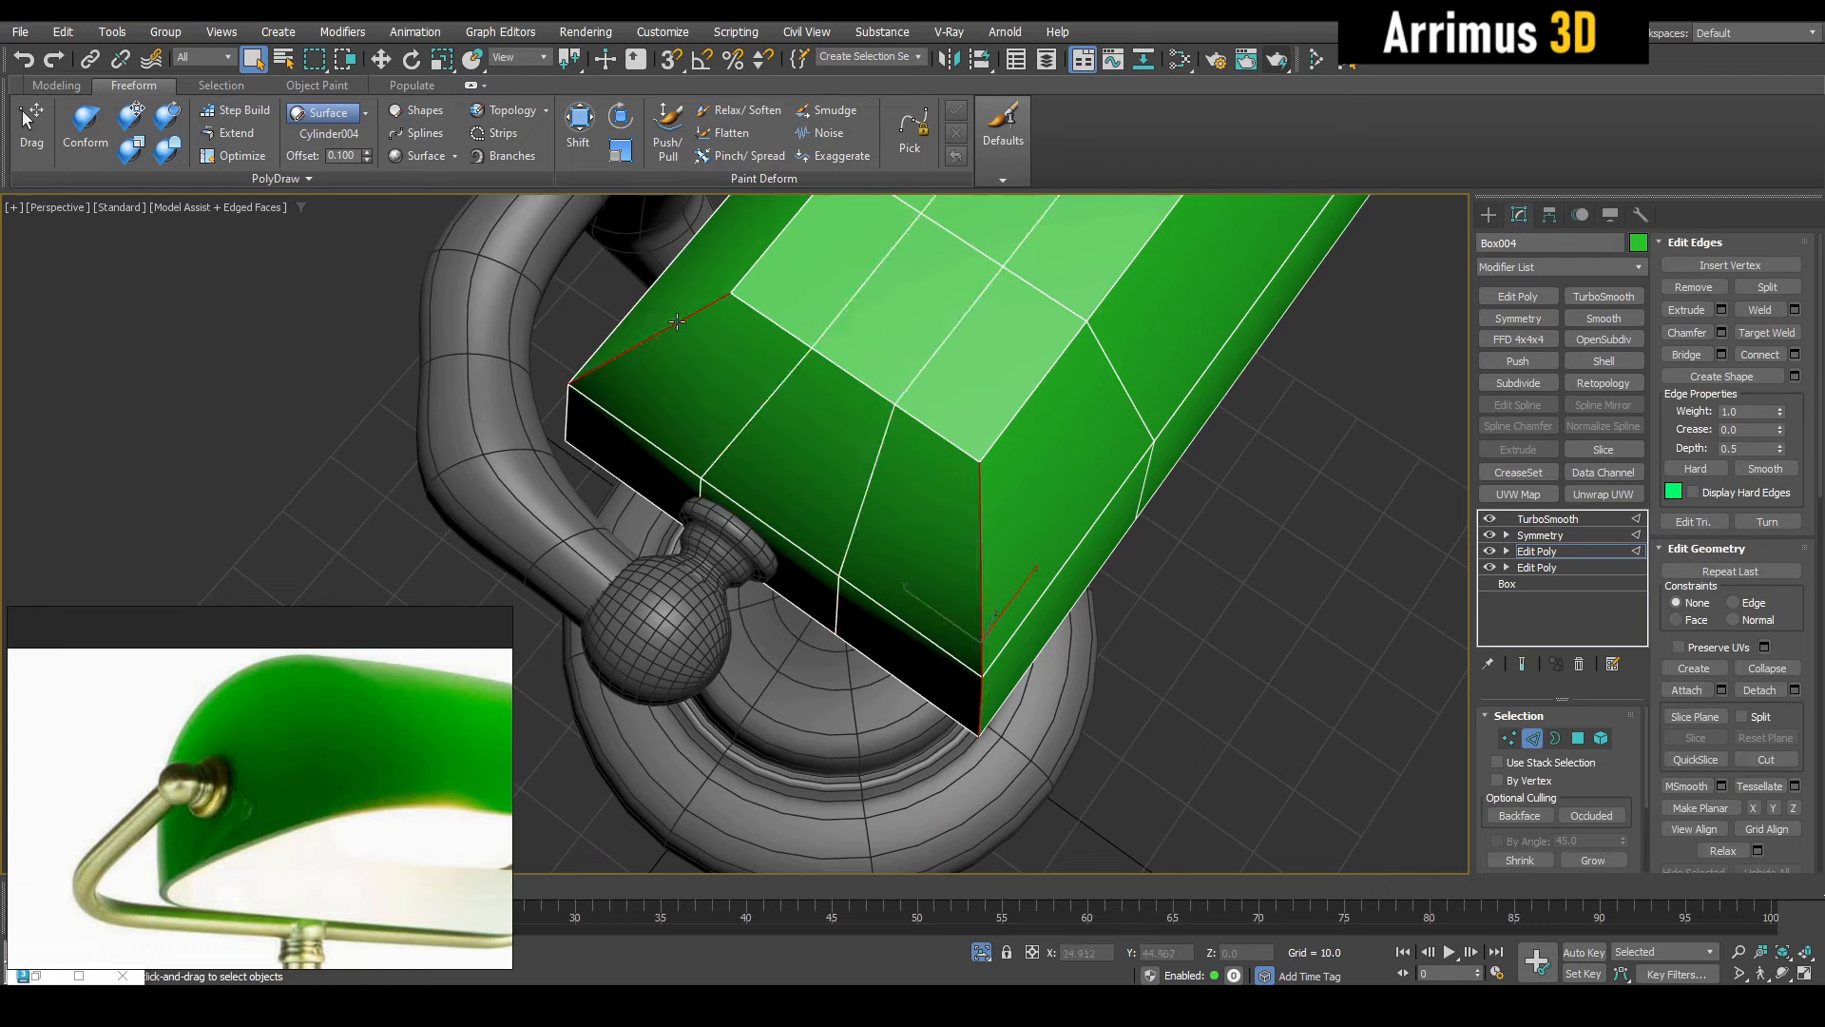
Move the vertices near the shade's end outward along X, including the upper ones, to fill out its rounded profile
key("ctrl+q")
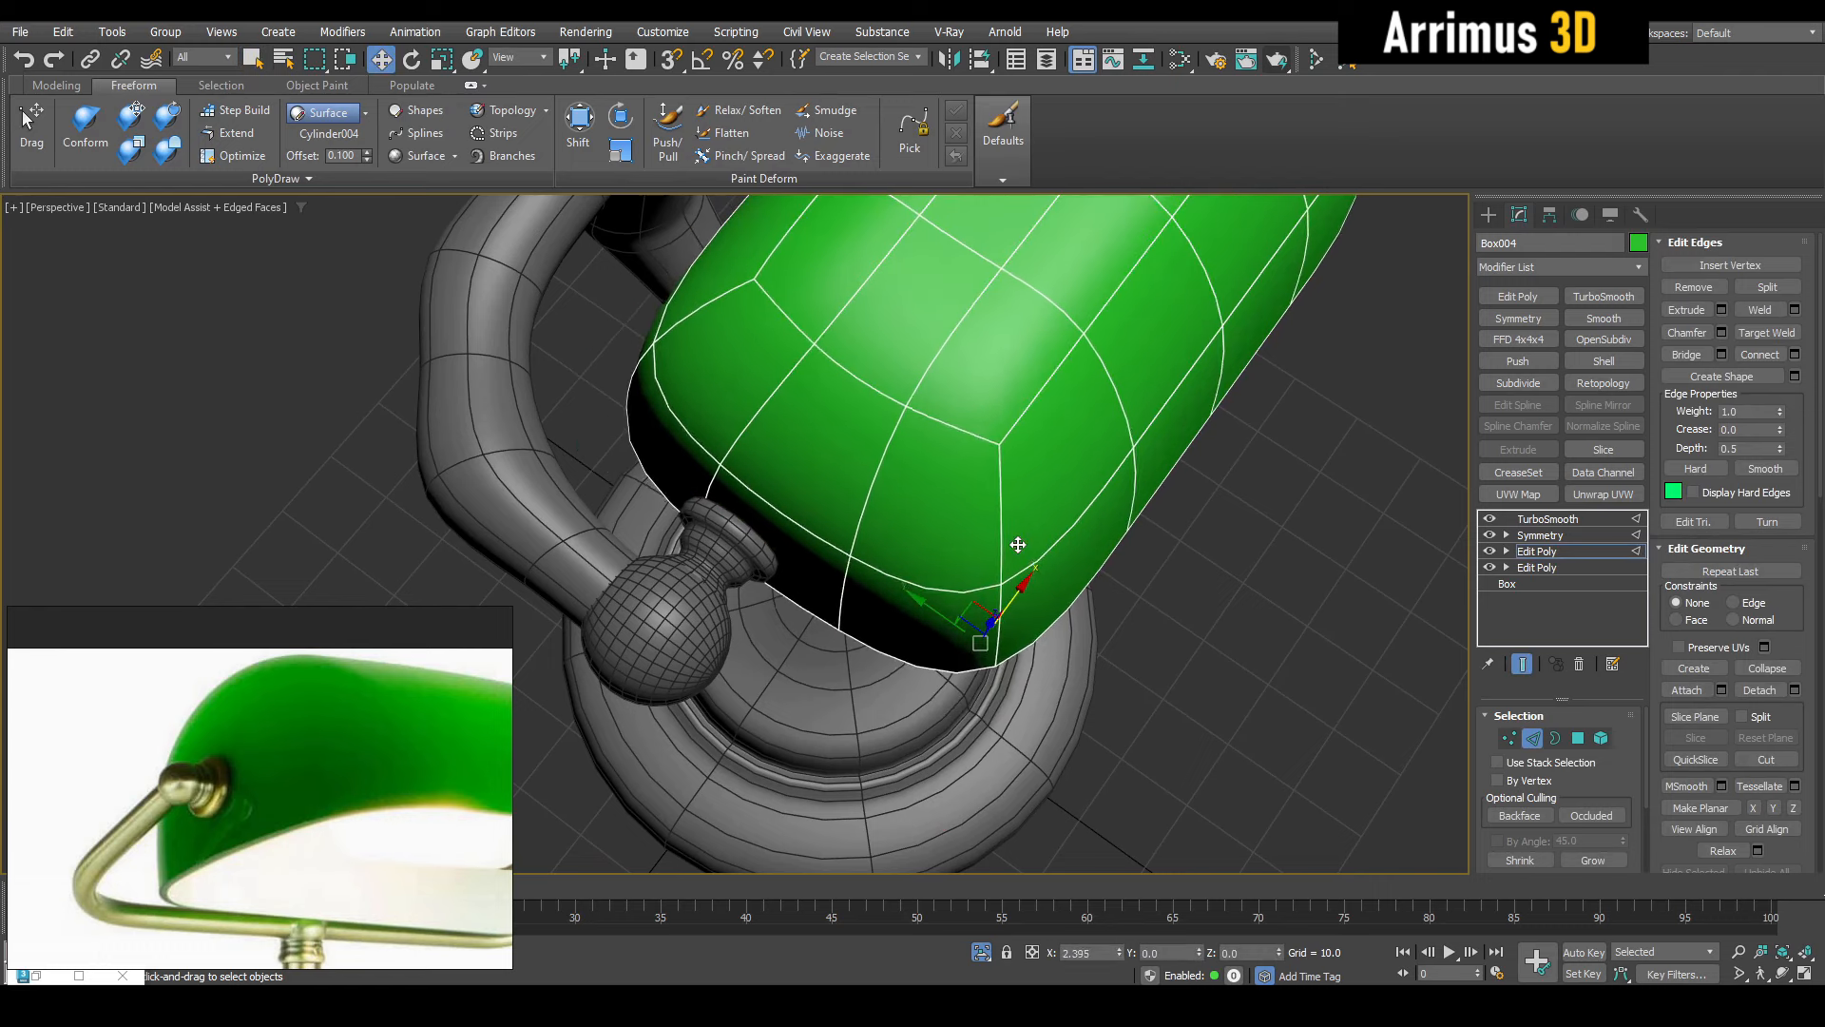
middle_click_drag(1016, 546, 859, 439, "alt")
key("1")
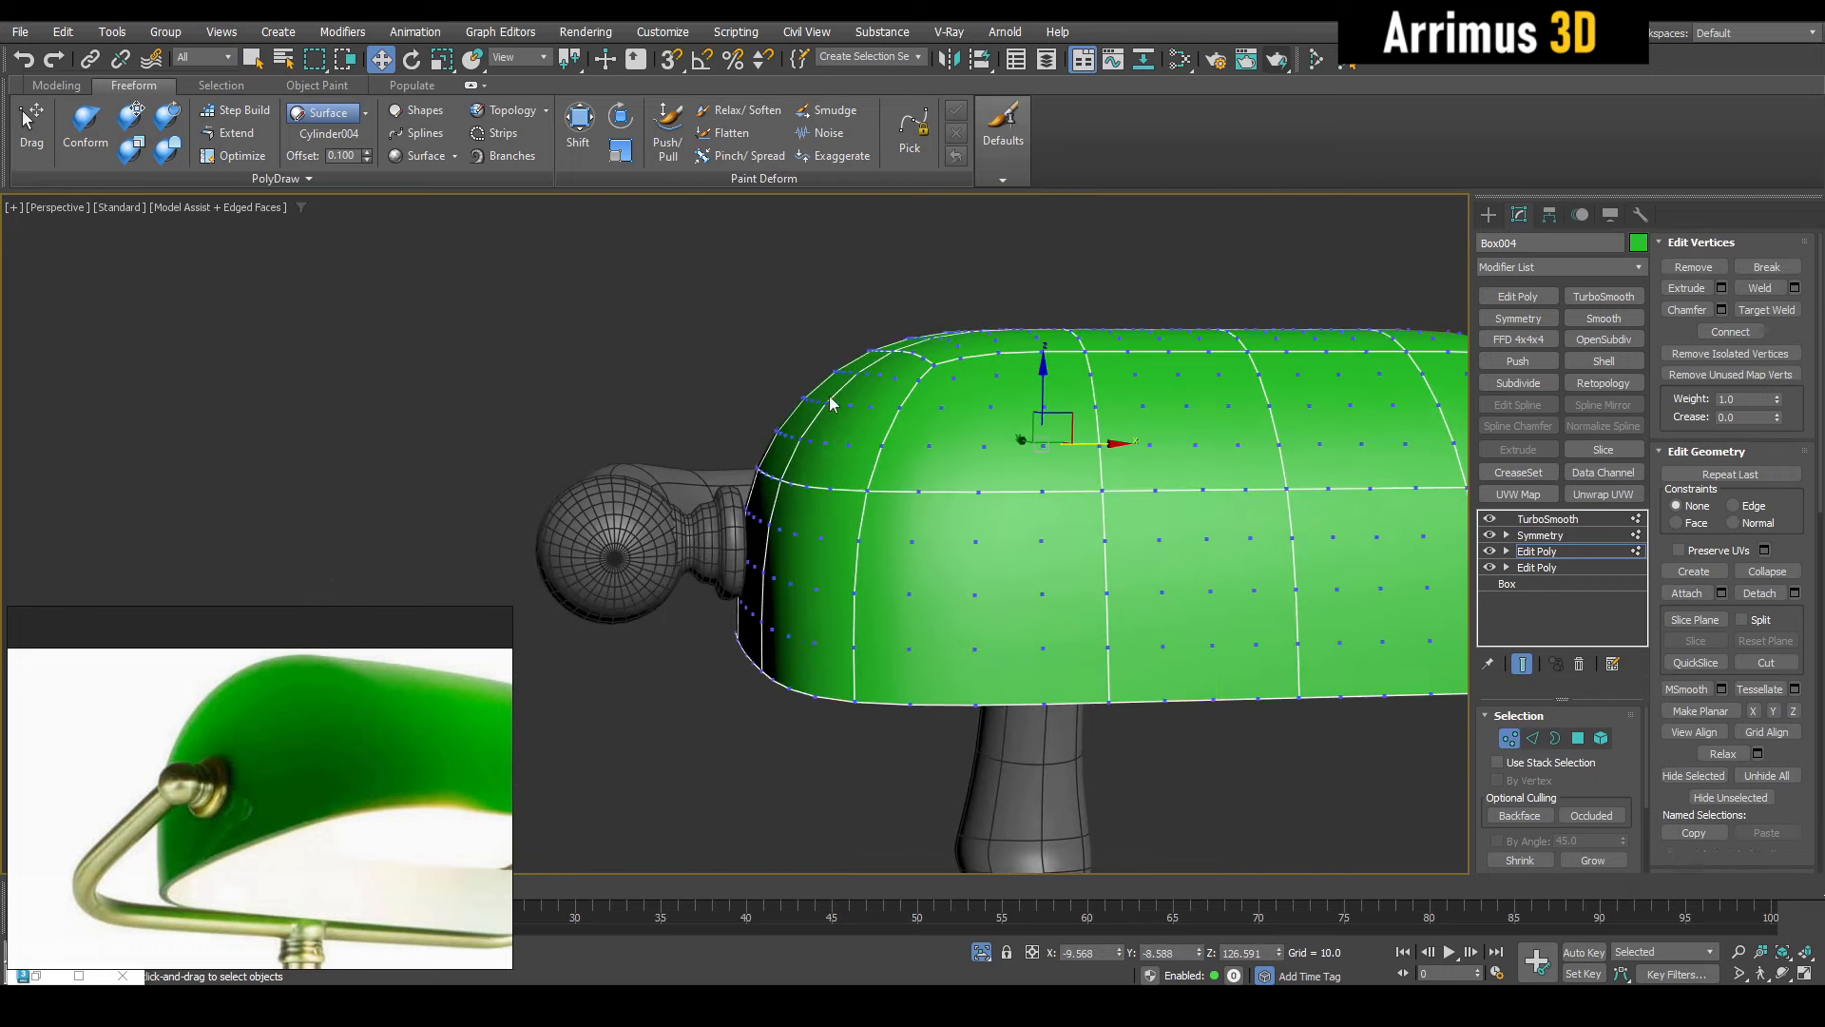
key("ctrl+q")
key("ctrl+q")
scroll(931, 457, "up", 4)
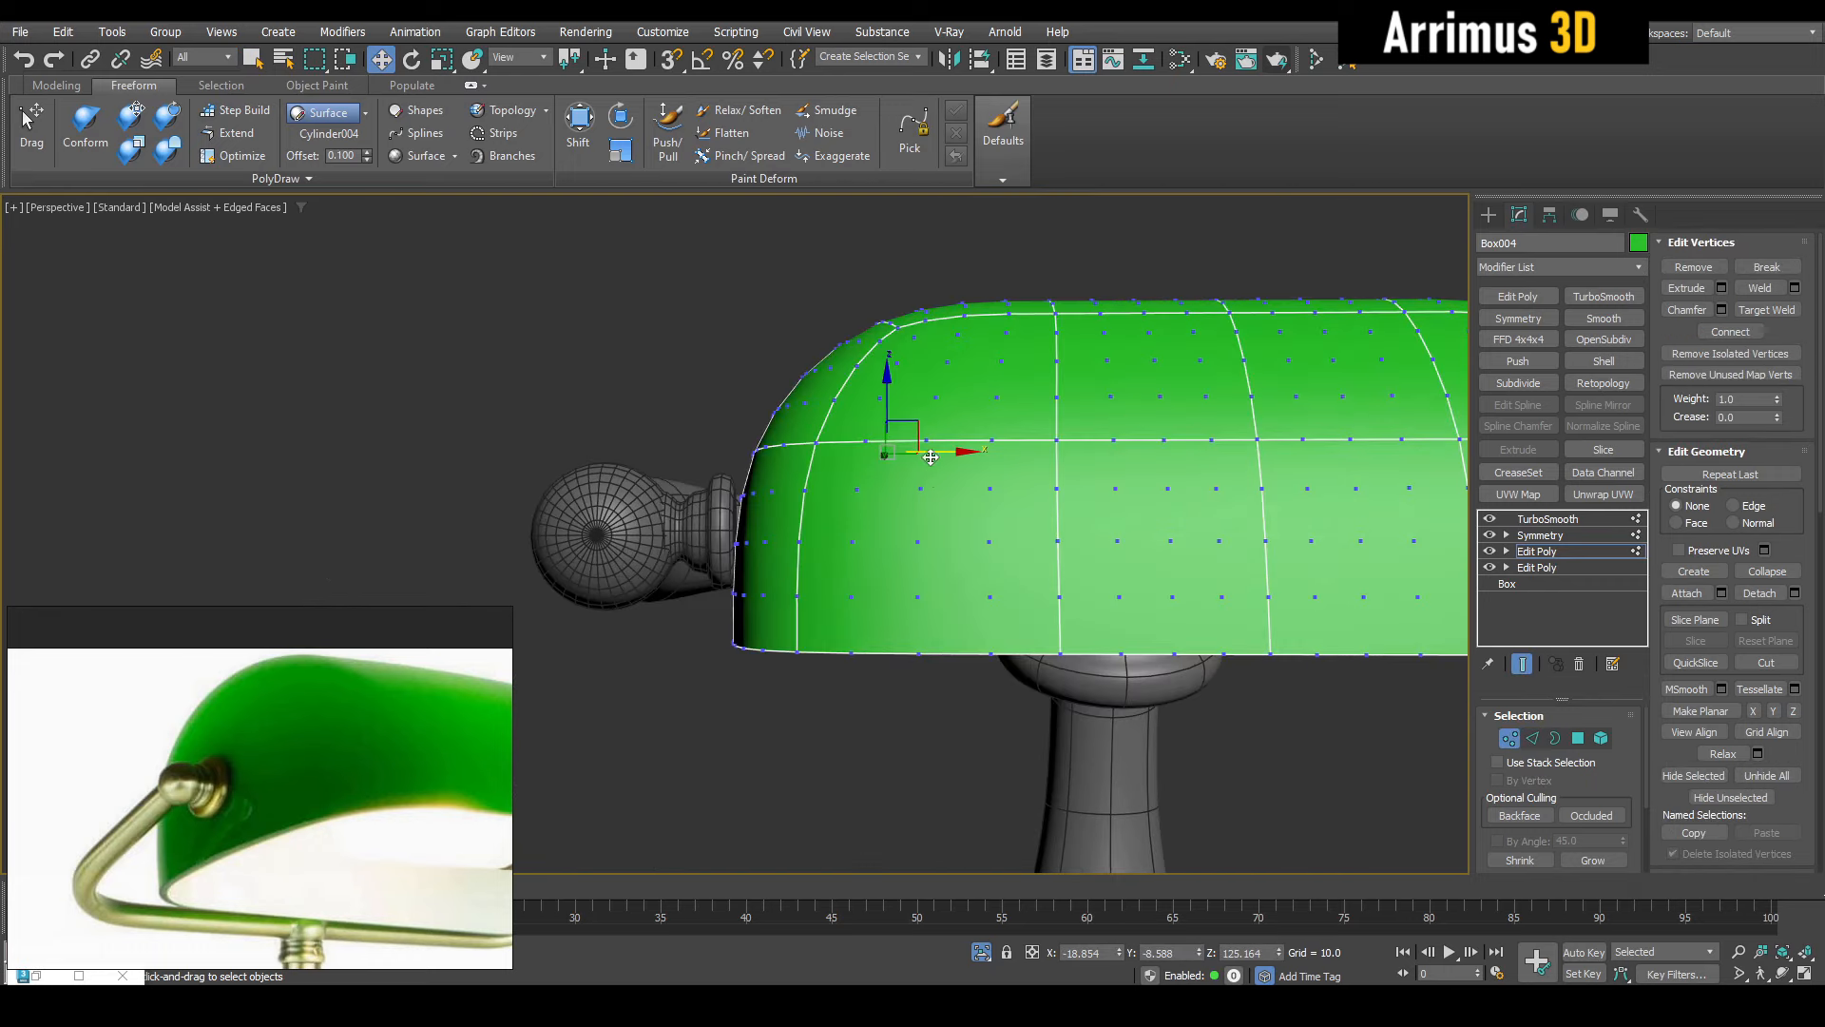
key("ctrl+q")
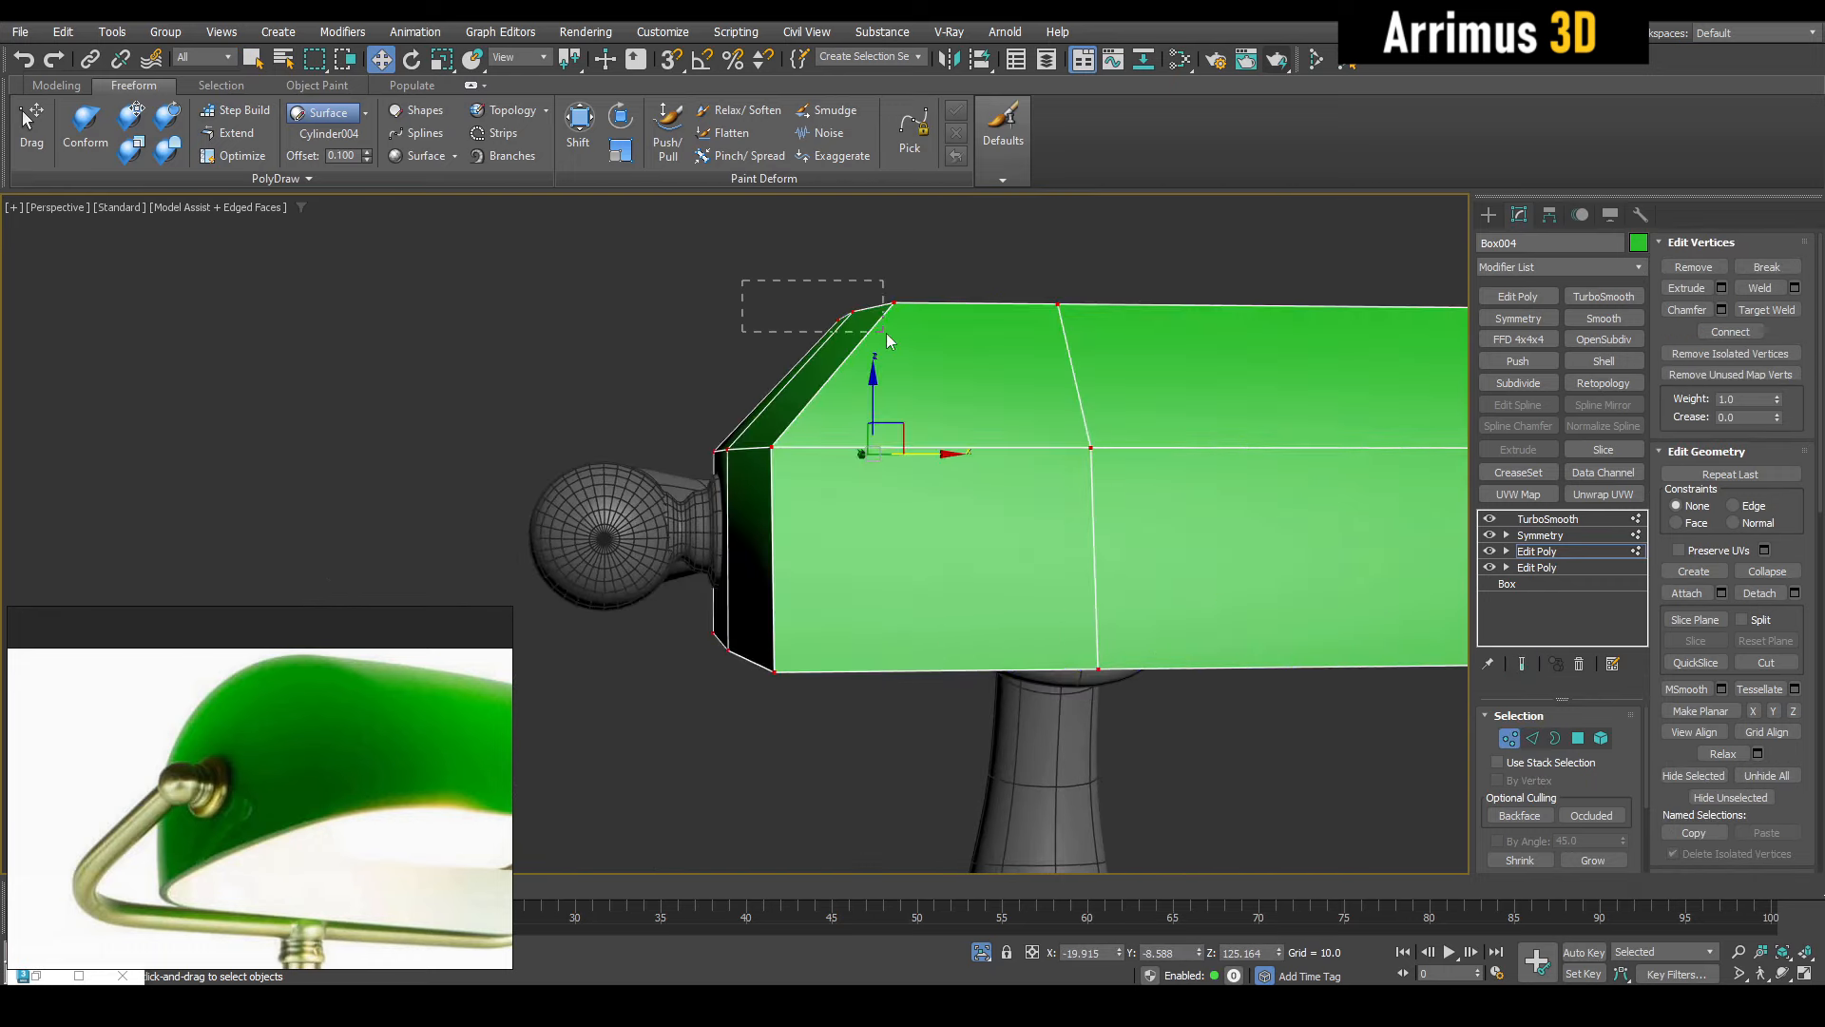
key("ctrl+q")
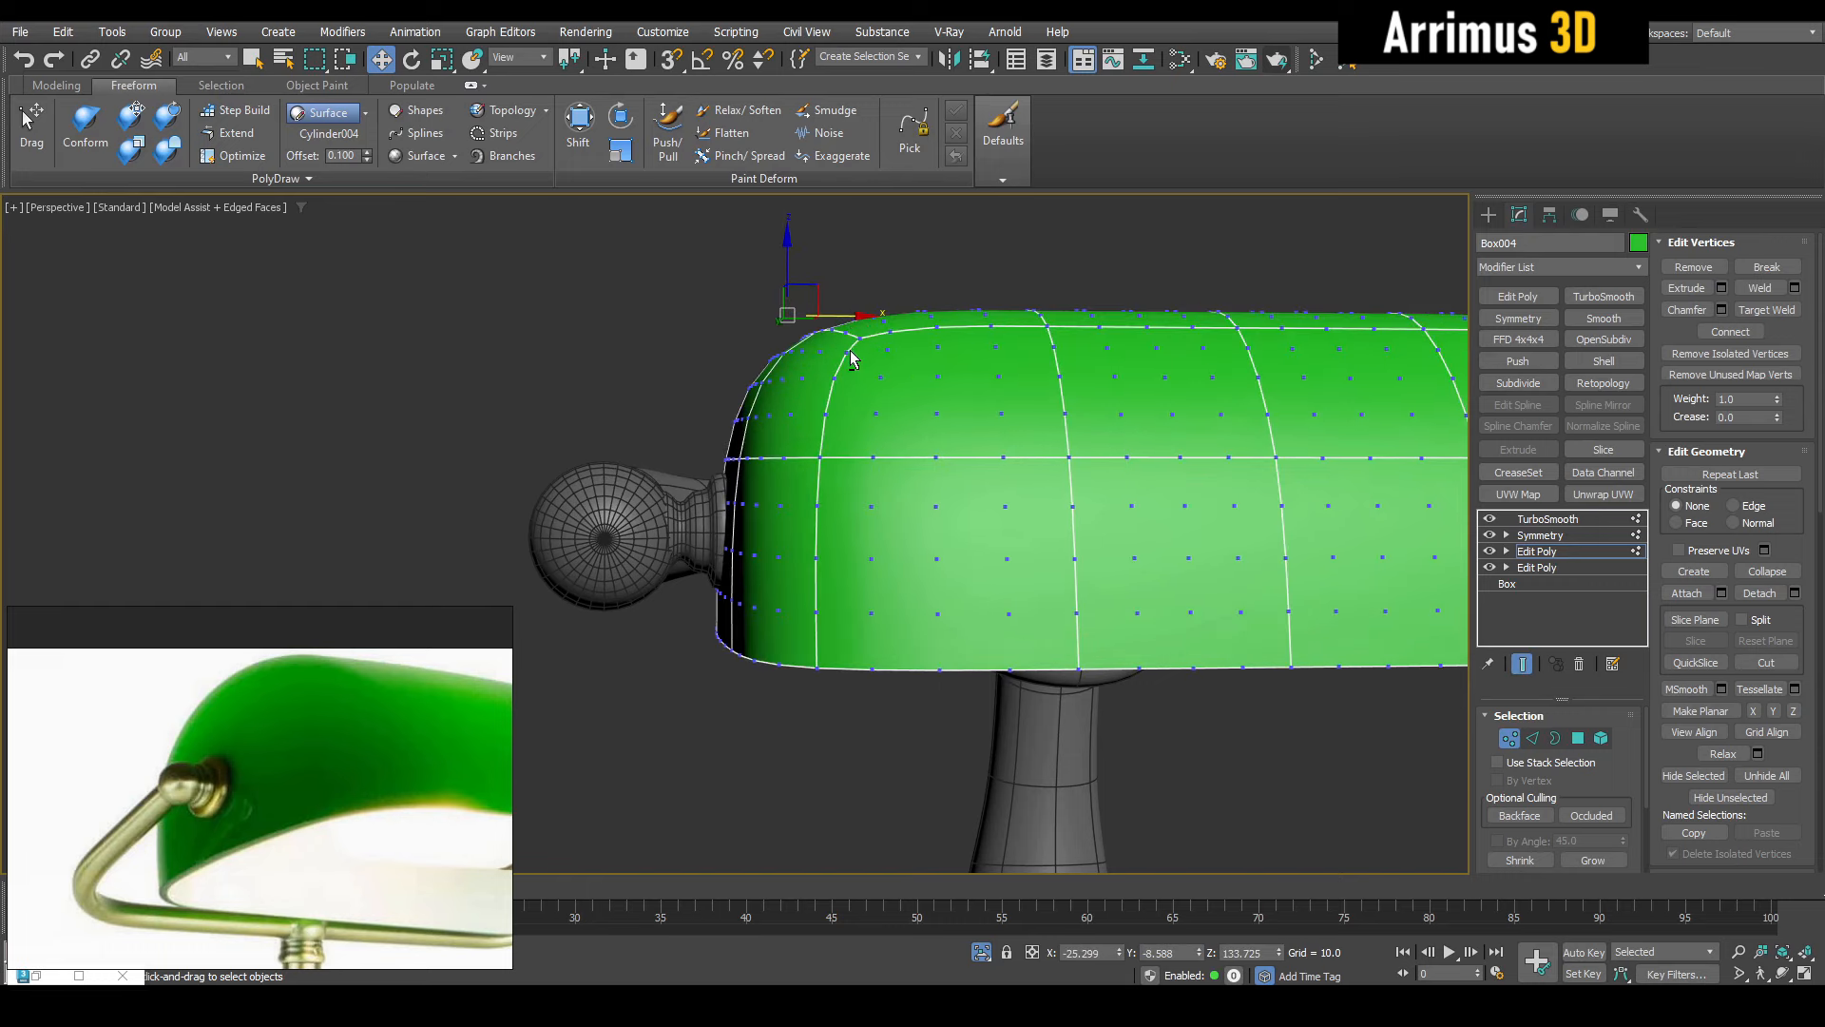
Select all vertices at the shade's end and shift them along X to fit against the connector, checking the smoothed shape
middle_click_drag(849, 349, 837, 365, "alt")
key("ctrl+q")
left_click_drag(590, 249, 866, 775)
key("ctrl+q")
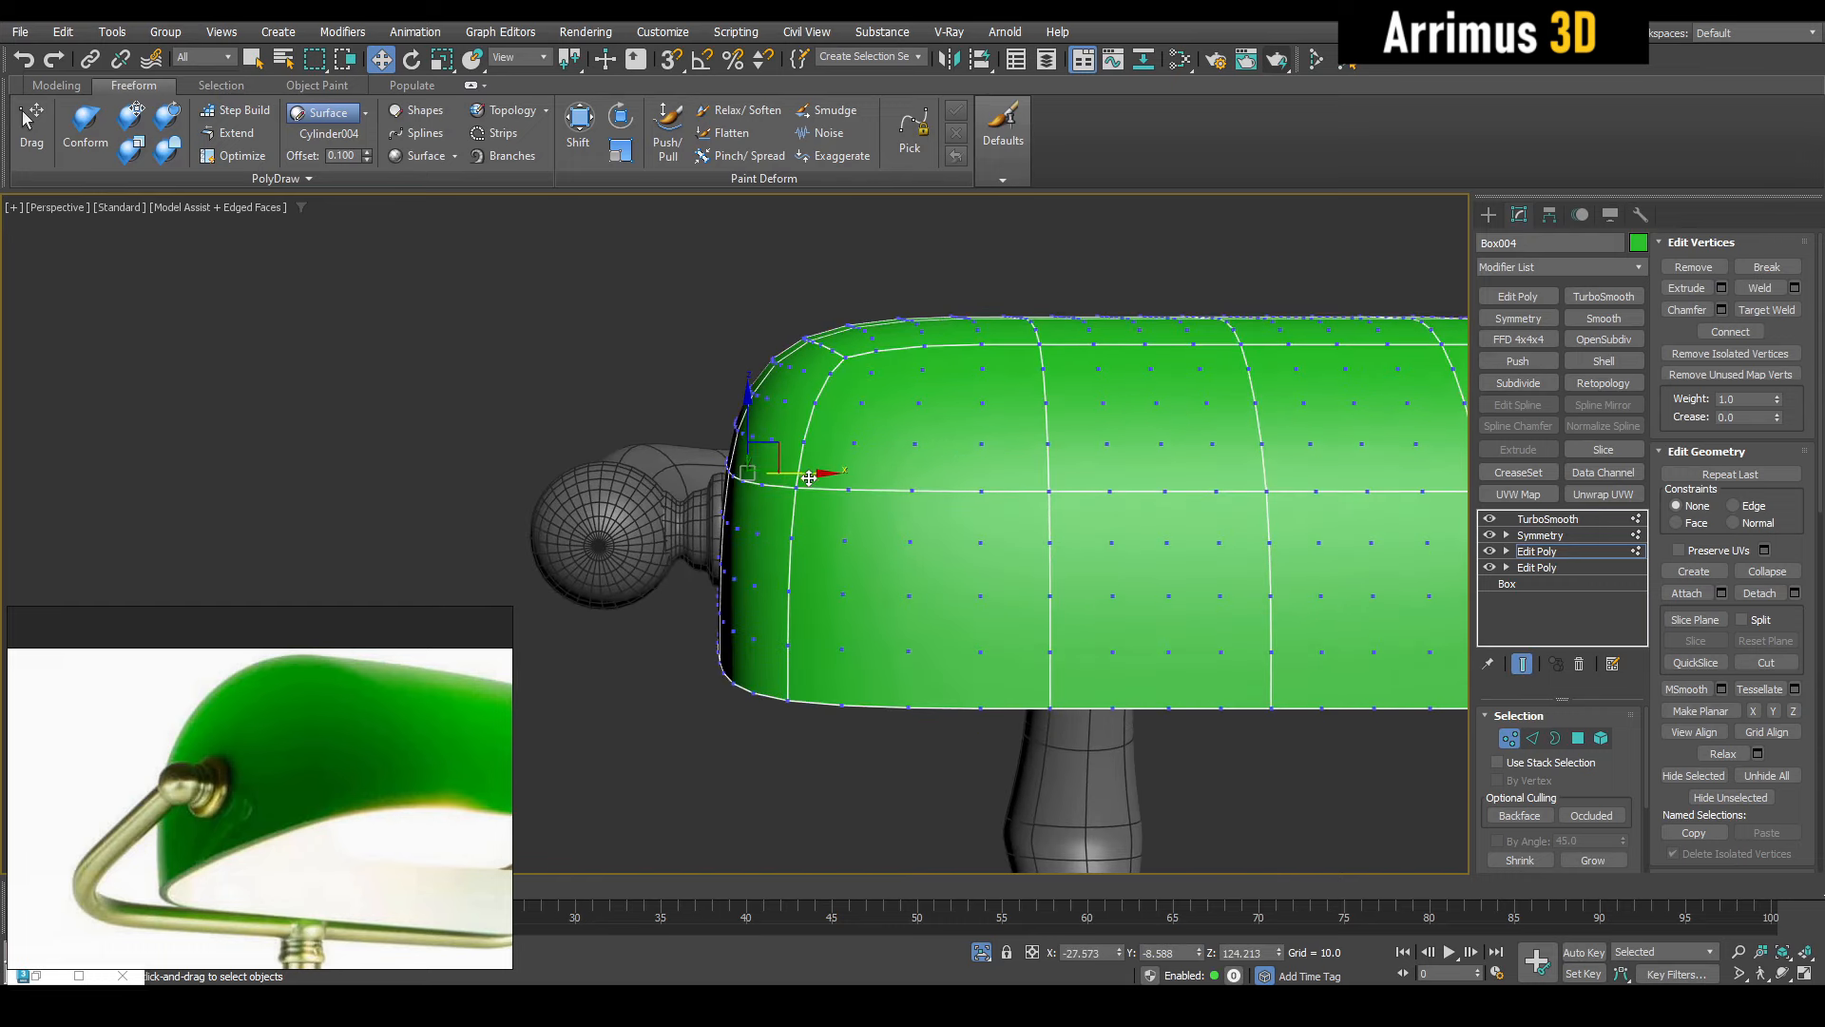
middle_click_drag(808, 478, 859, 493, "alt")
key("q")
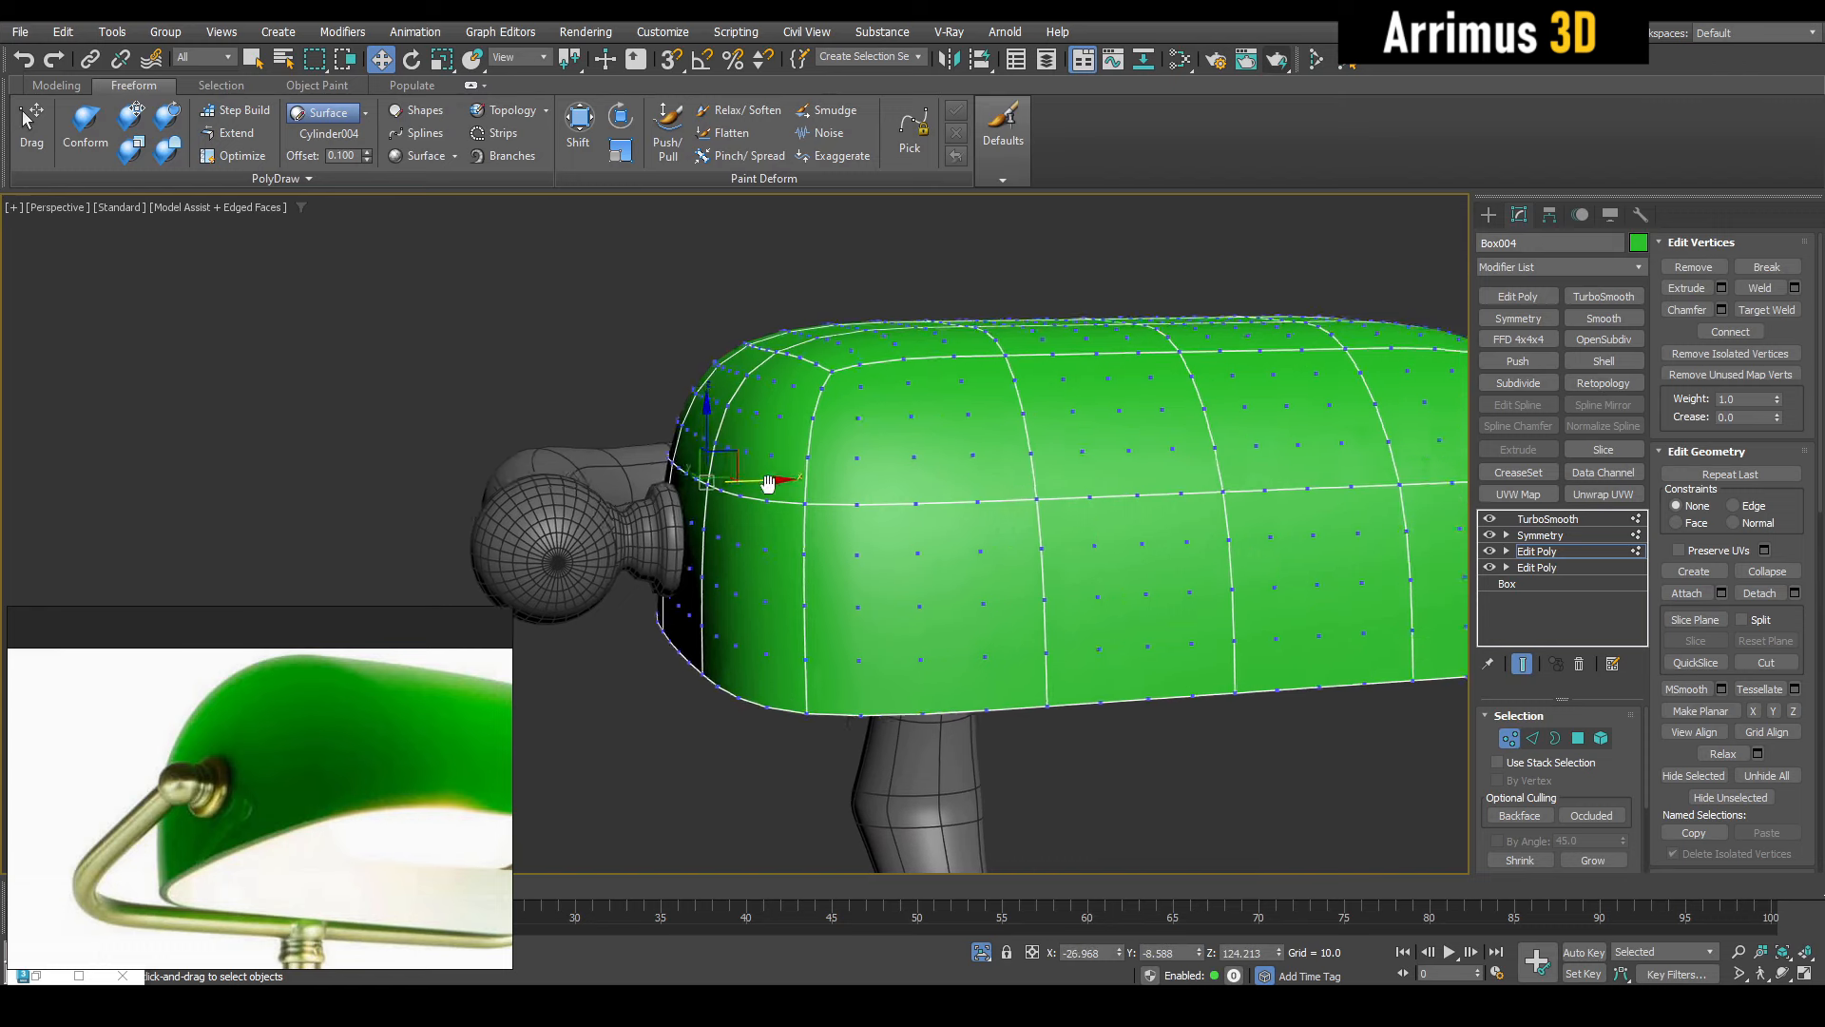
Turn off Isoline Display in the shade's TurboSmooth and set its iterations to 1
scroll(820, 474, "down", 5)
left_click(1536, 535)
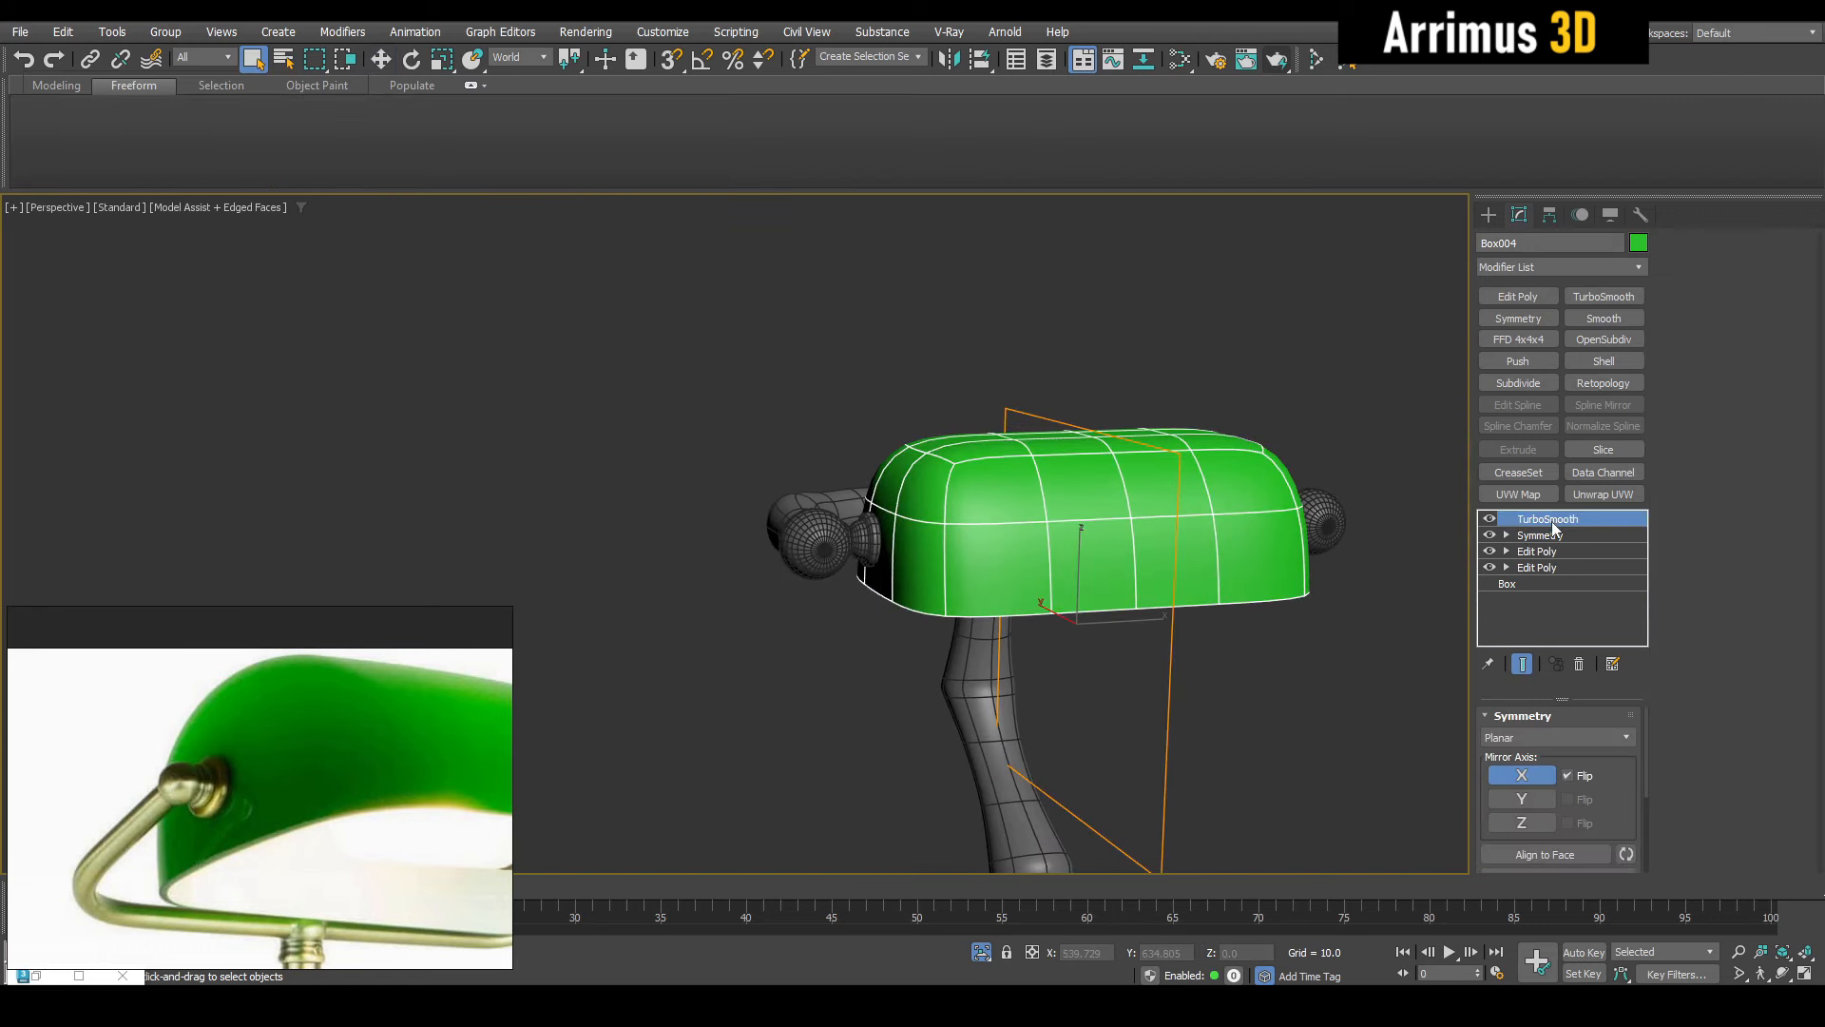
left_click(1544, 794)
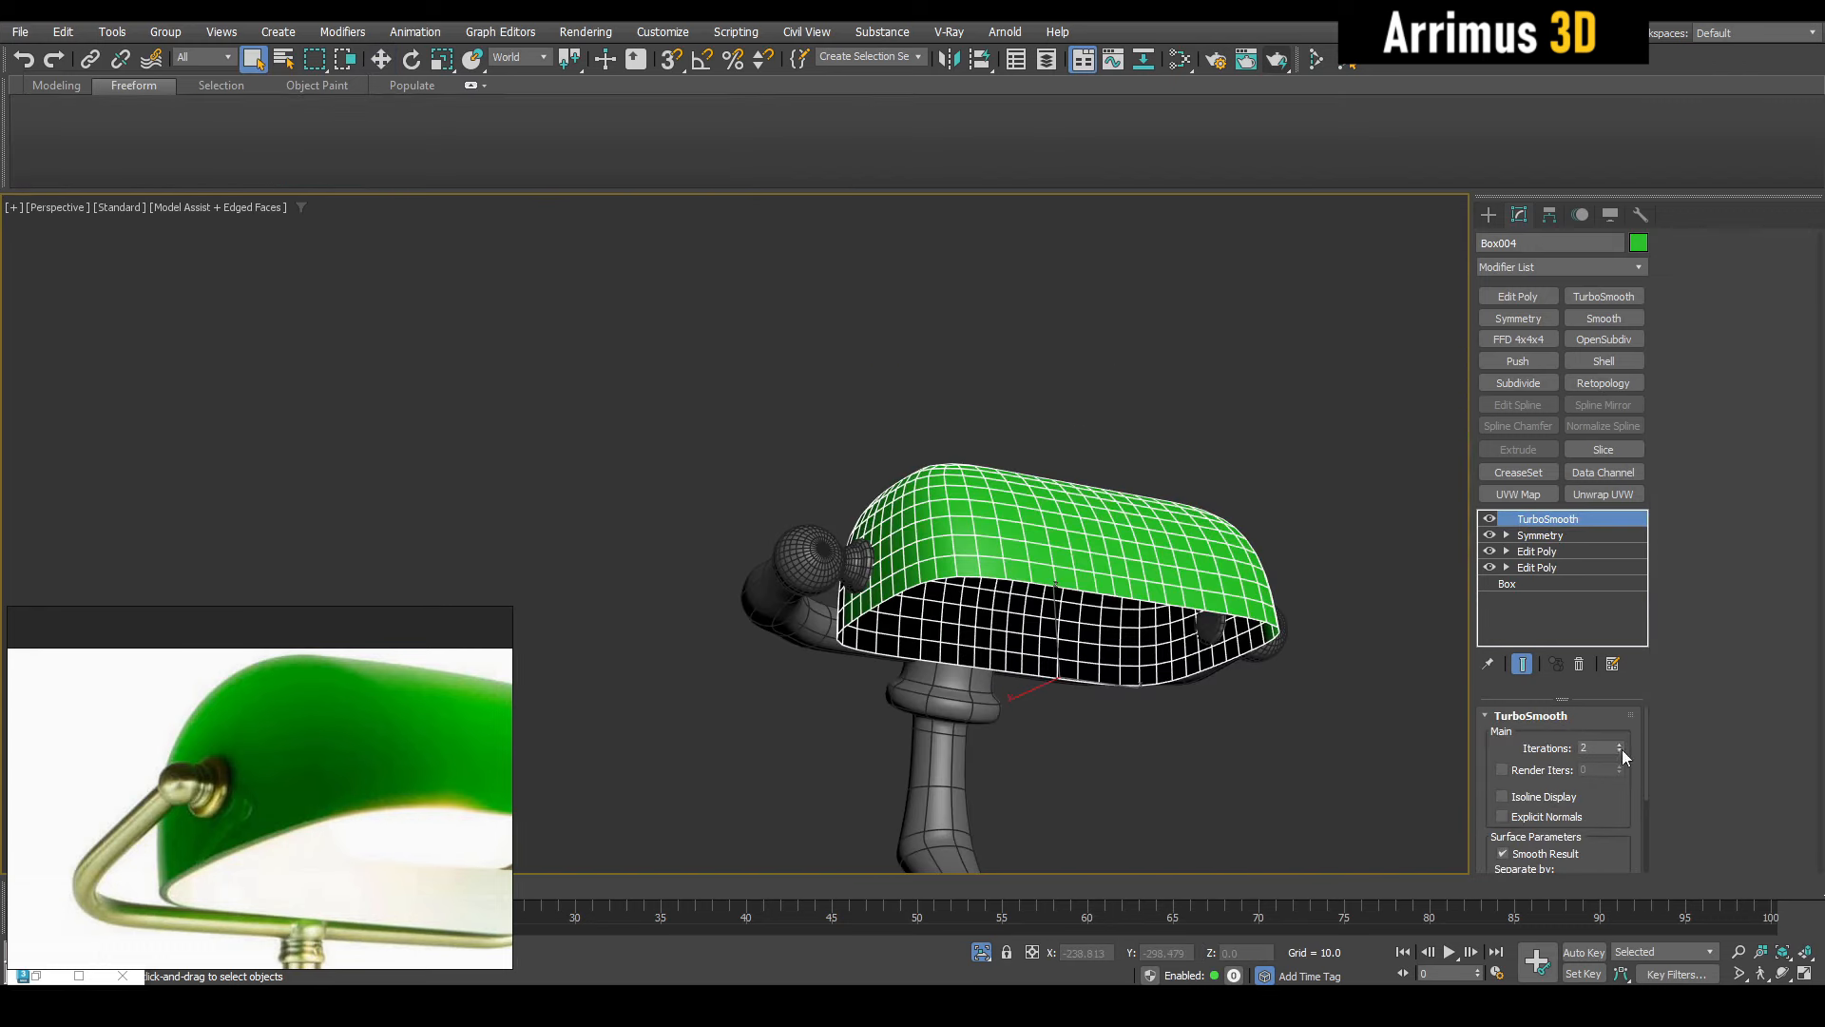
left_click(1619, 752)
scroll(1141, 727, "up", 3)
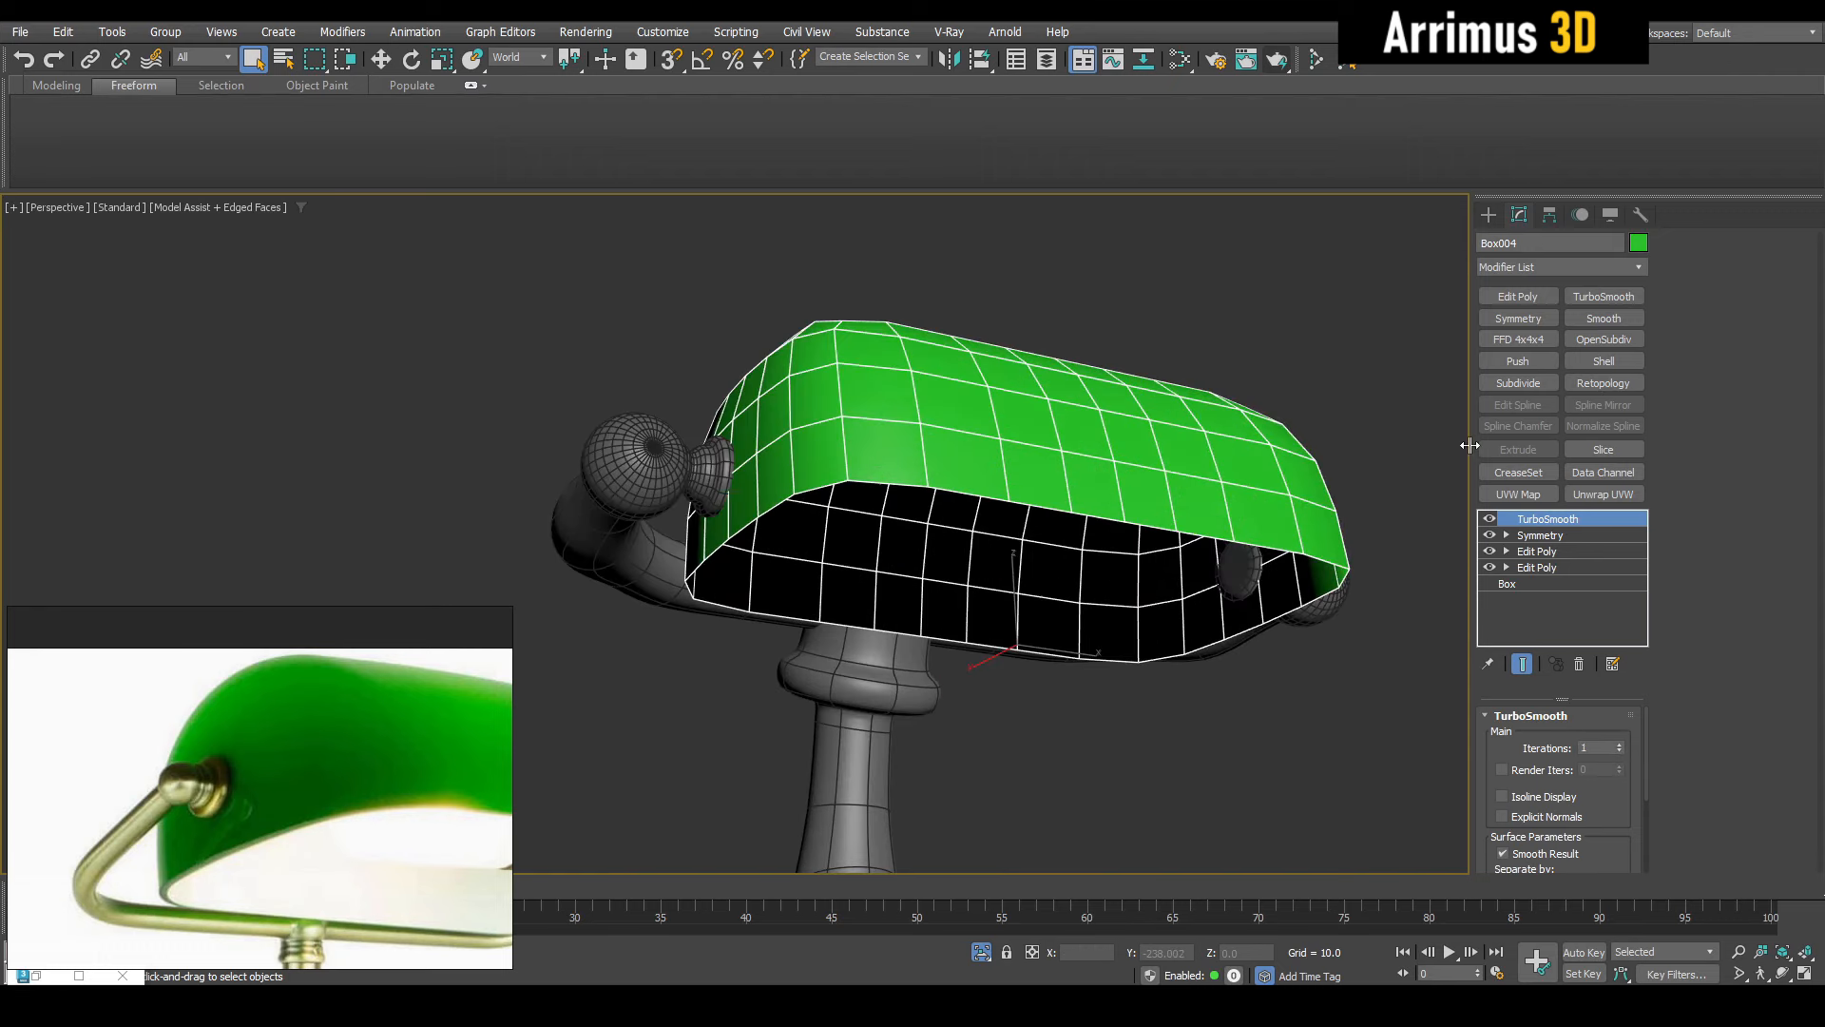
Add a Shell modifier directly above the shade's TurboSmooth with an inner amount of 1.68
left_click(1604, 320)
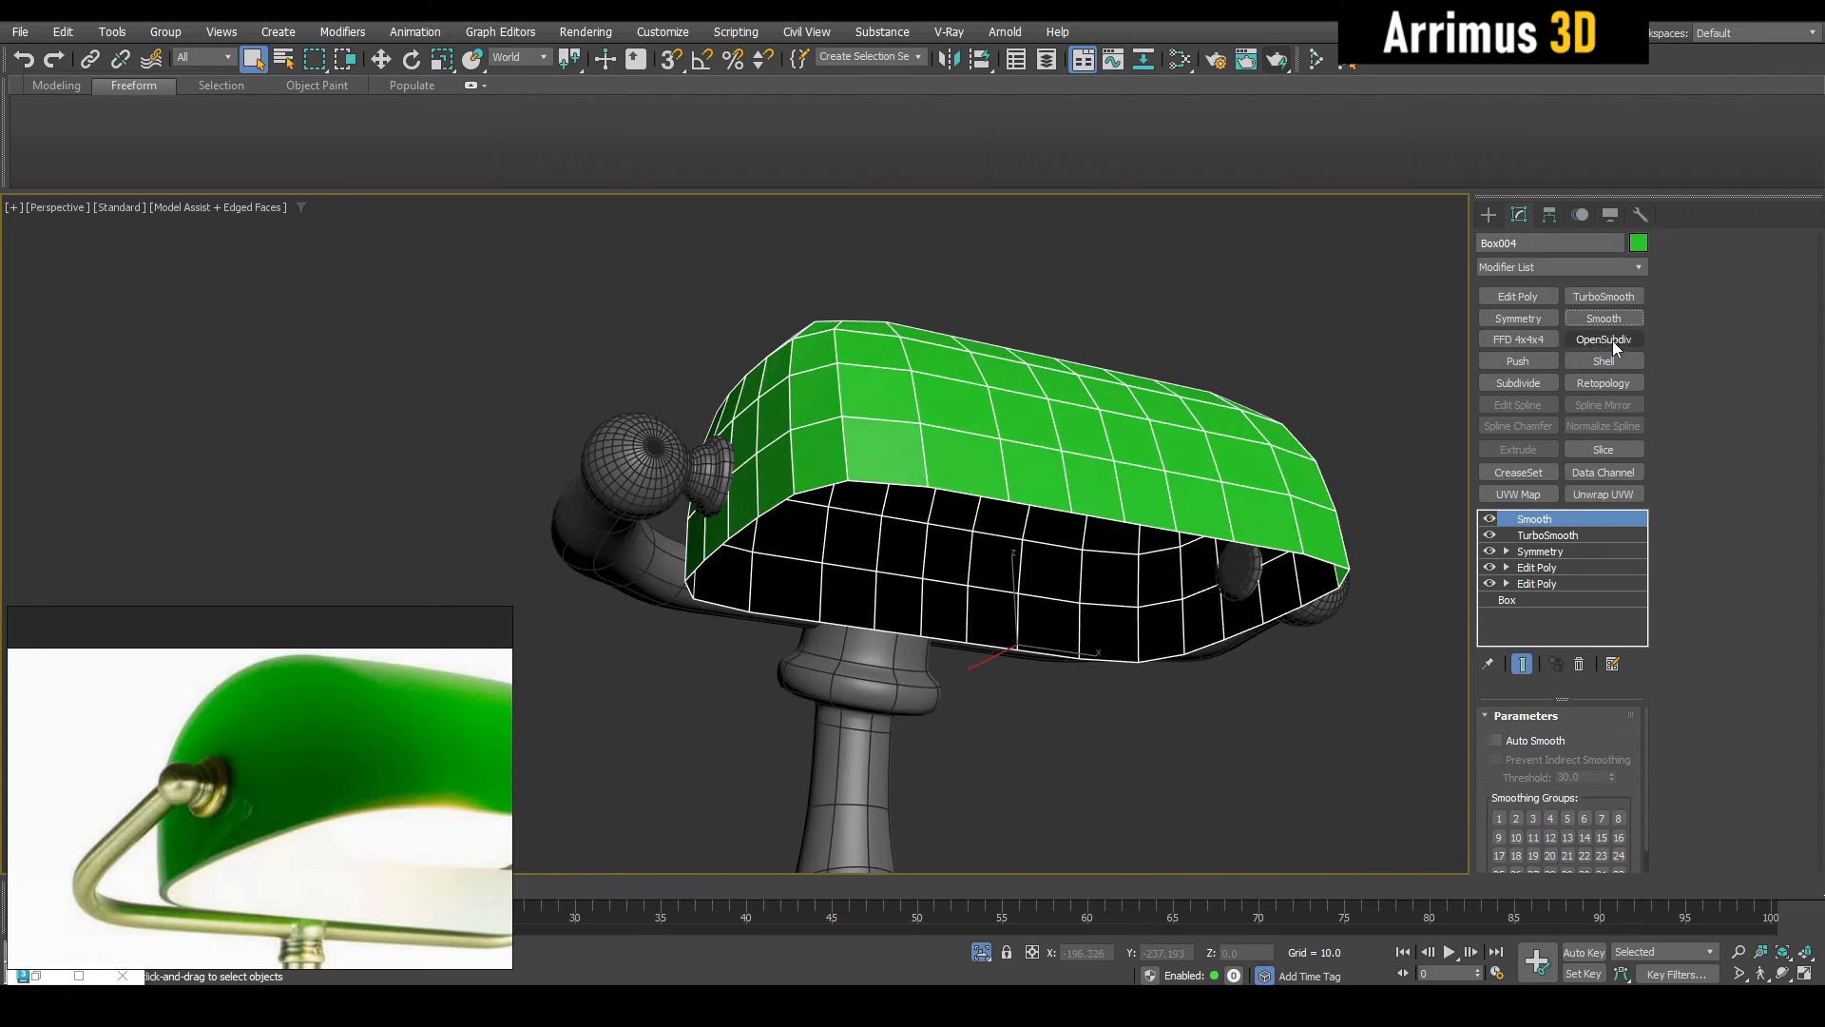
left_click(1611, 360)
mouse_move(1620, 743)
left_mouse_down()
mouse_move(1620, 715)
mouse_move(1624, 759)
left_mouse_up()
right_click(1624, 762)
middle_click_drag(1233, 558, 1189, 495, "alt")
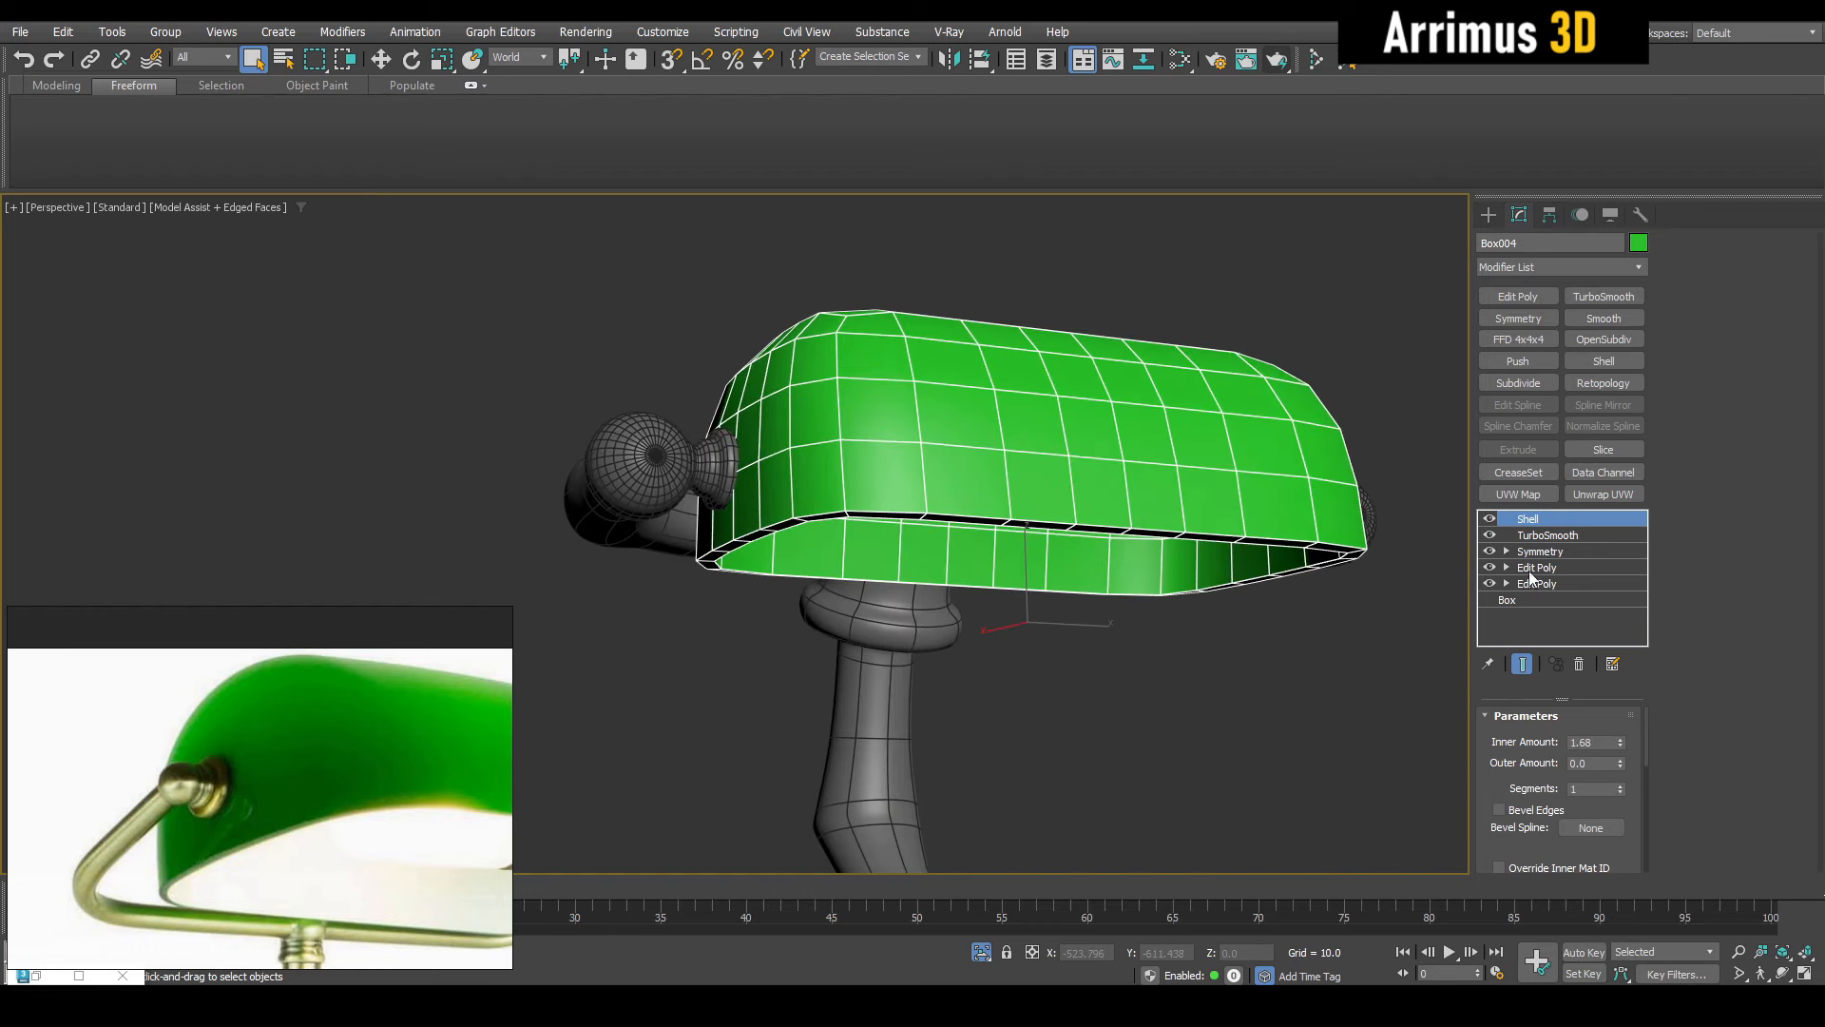
Add an Edit Poly beneath the Shell and insert an edge loop close to the shade's open rim
left_click(1582, 536)
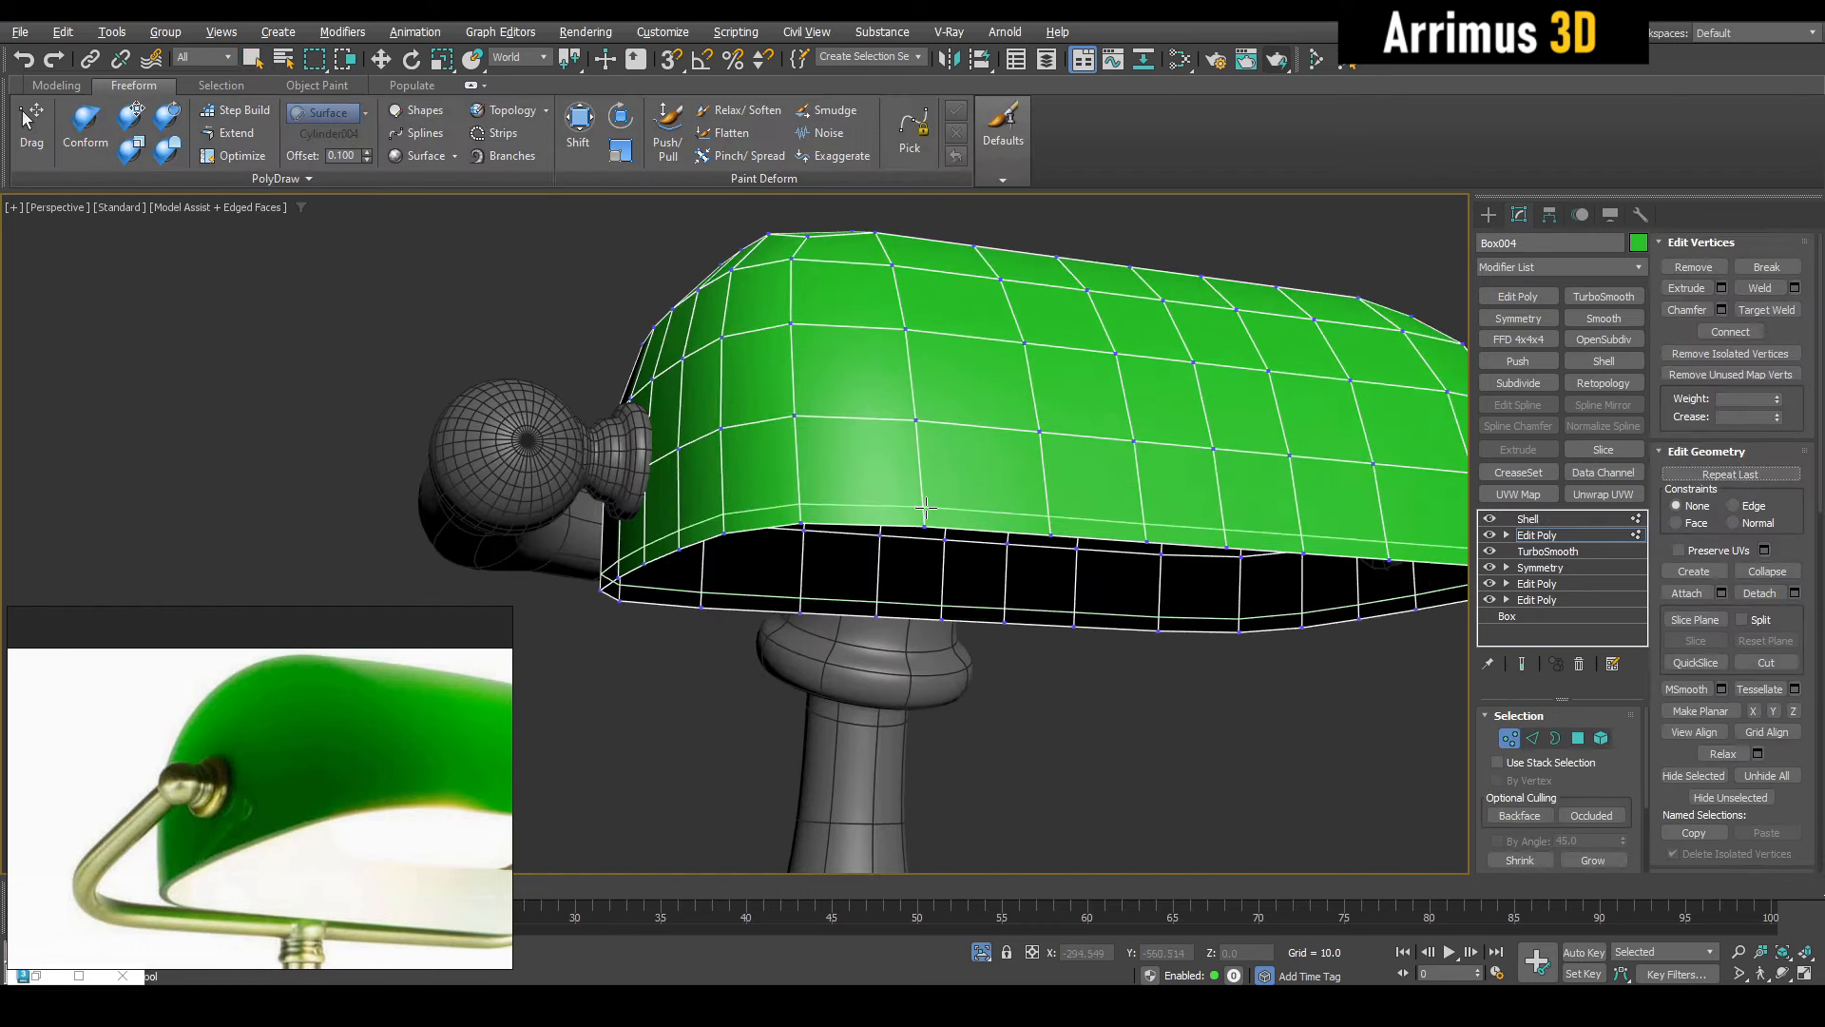
left_click(957, 514)
right_click(958, 514)
left_click(1552, 526)
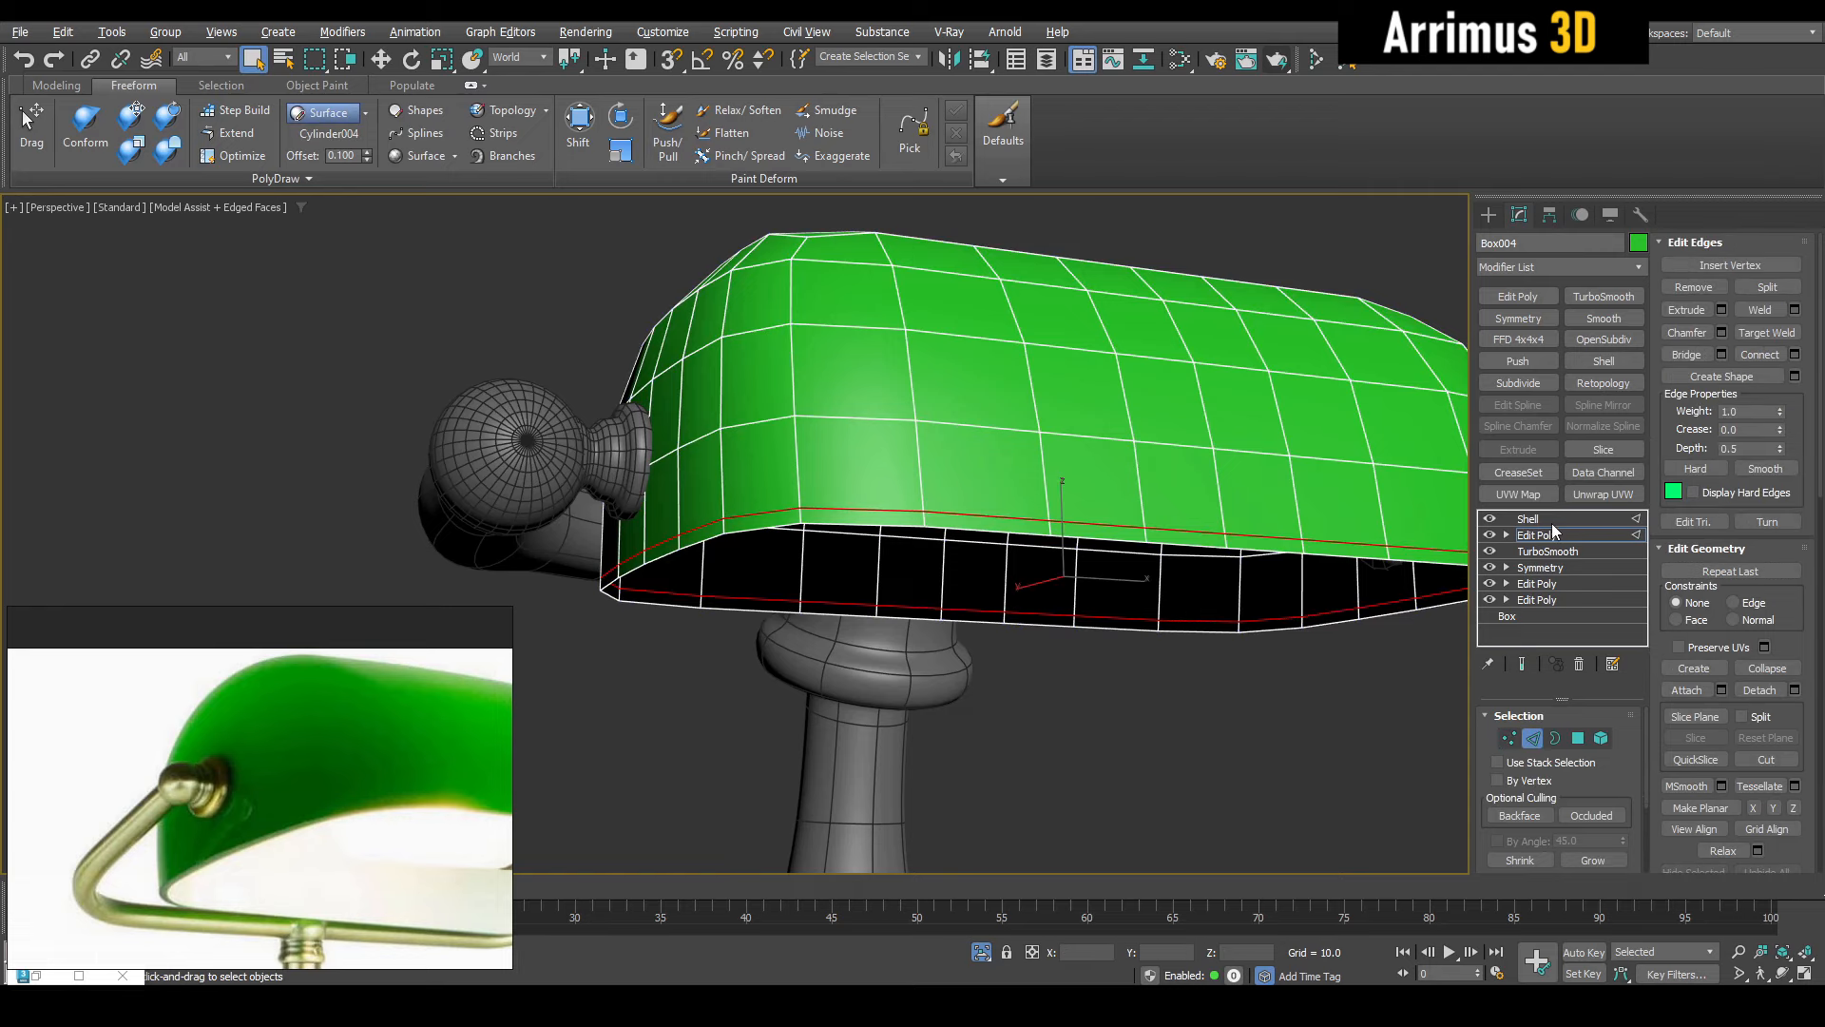
Add a second TurboSmooth above the Shell with 1 iteration and render iterations set to 2
left_click(1604, 296)
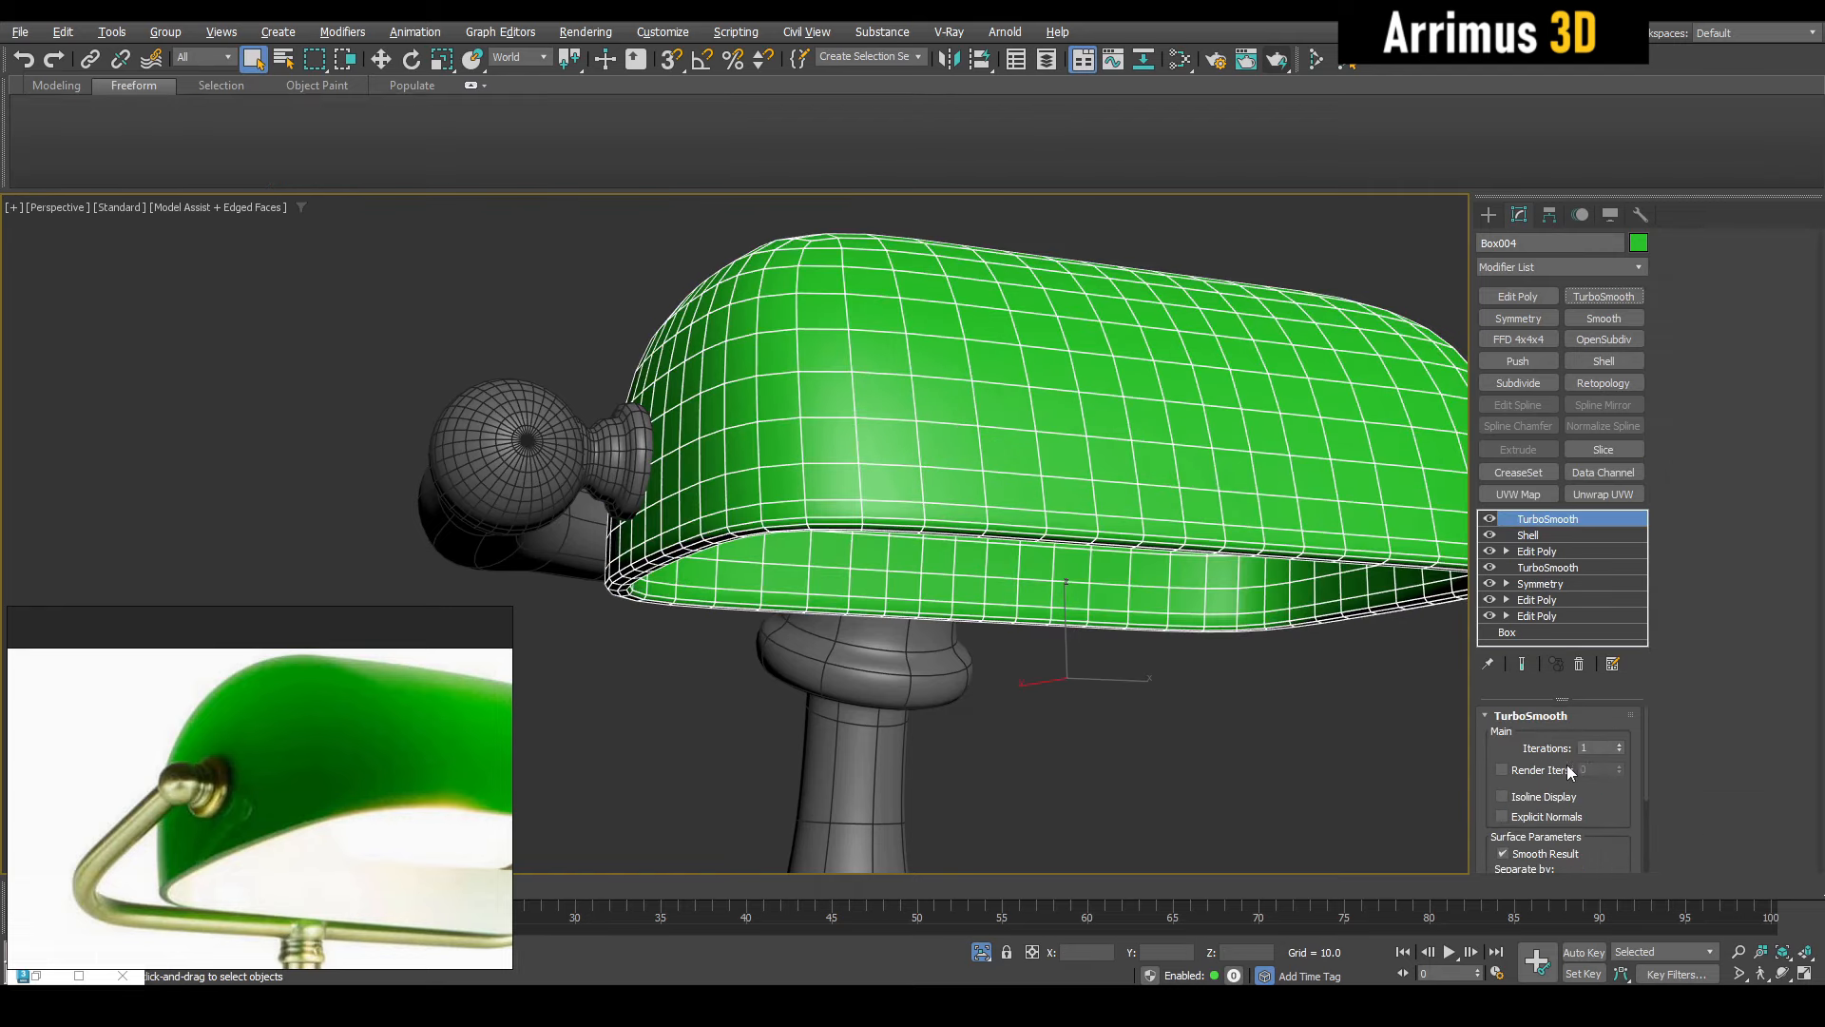
left_click(1566, 769)
scroll(1438, 751, "up", 2)
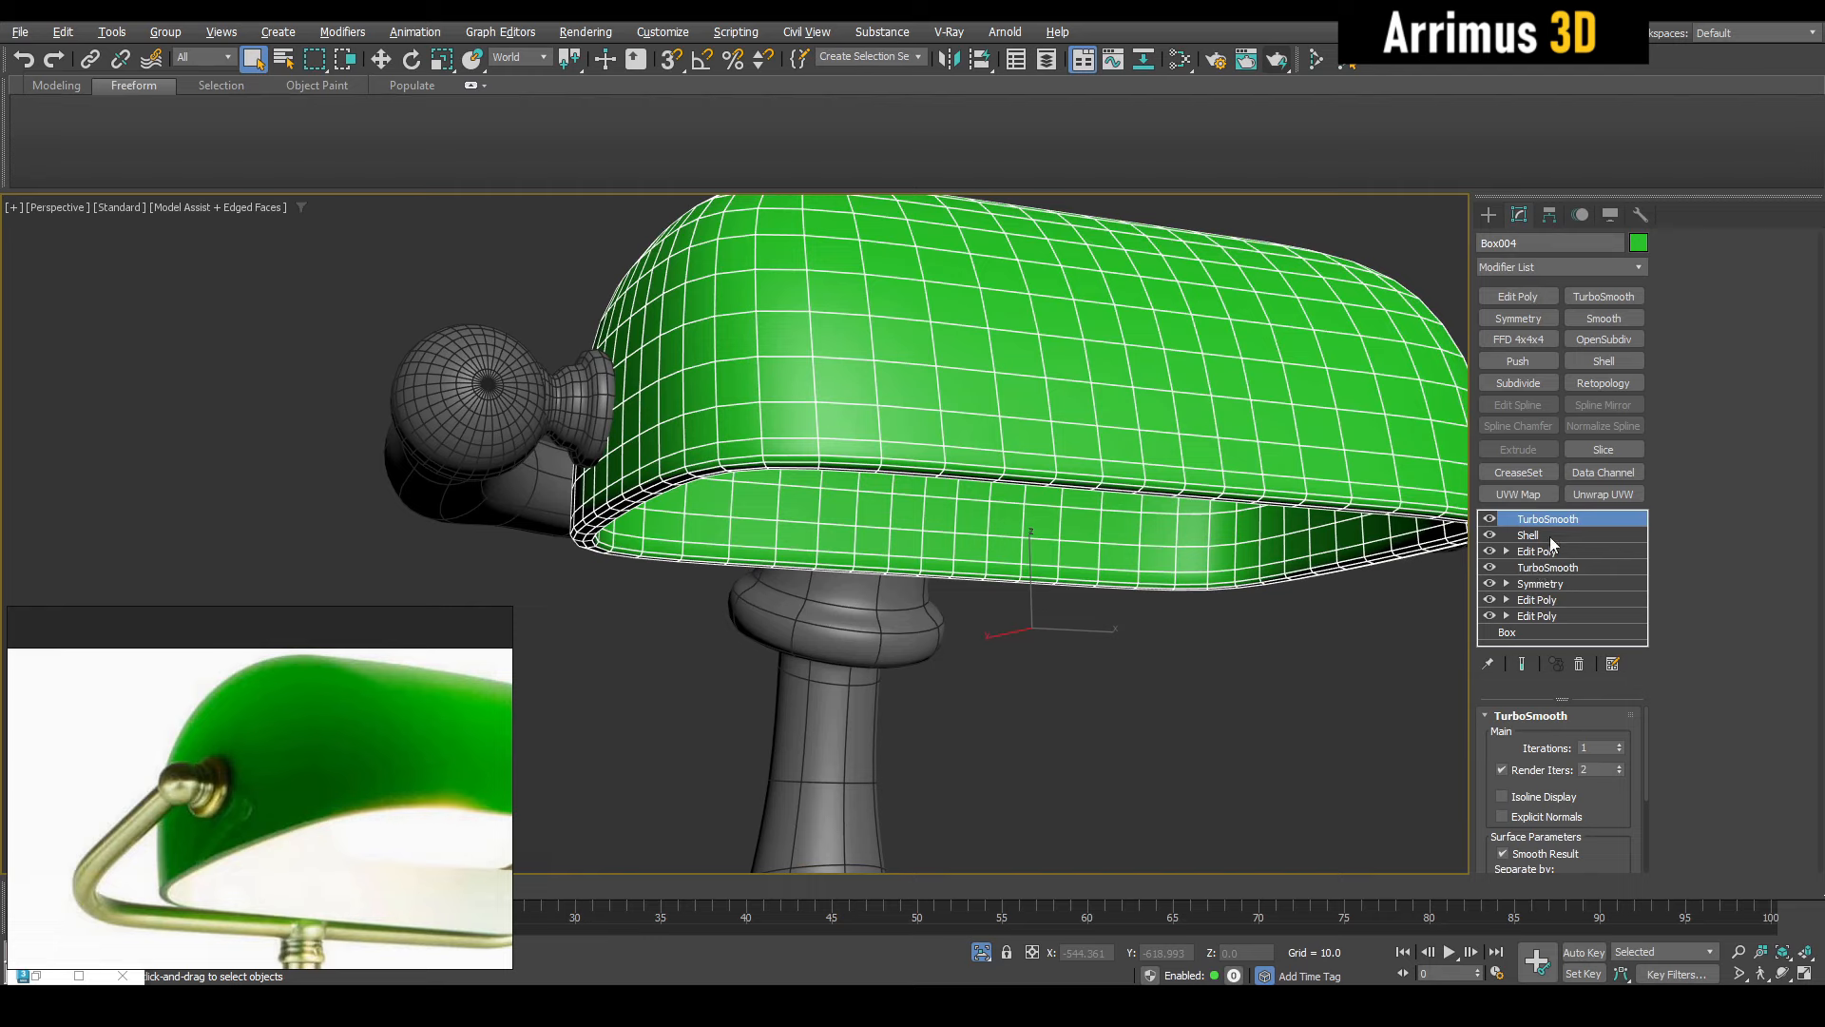
Add an Edit Poly above the Shell and connect the edge ring across the rim's thickness with one segment
left_click(1554, 548)
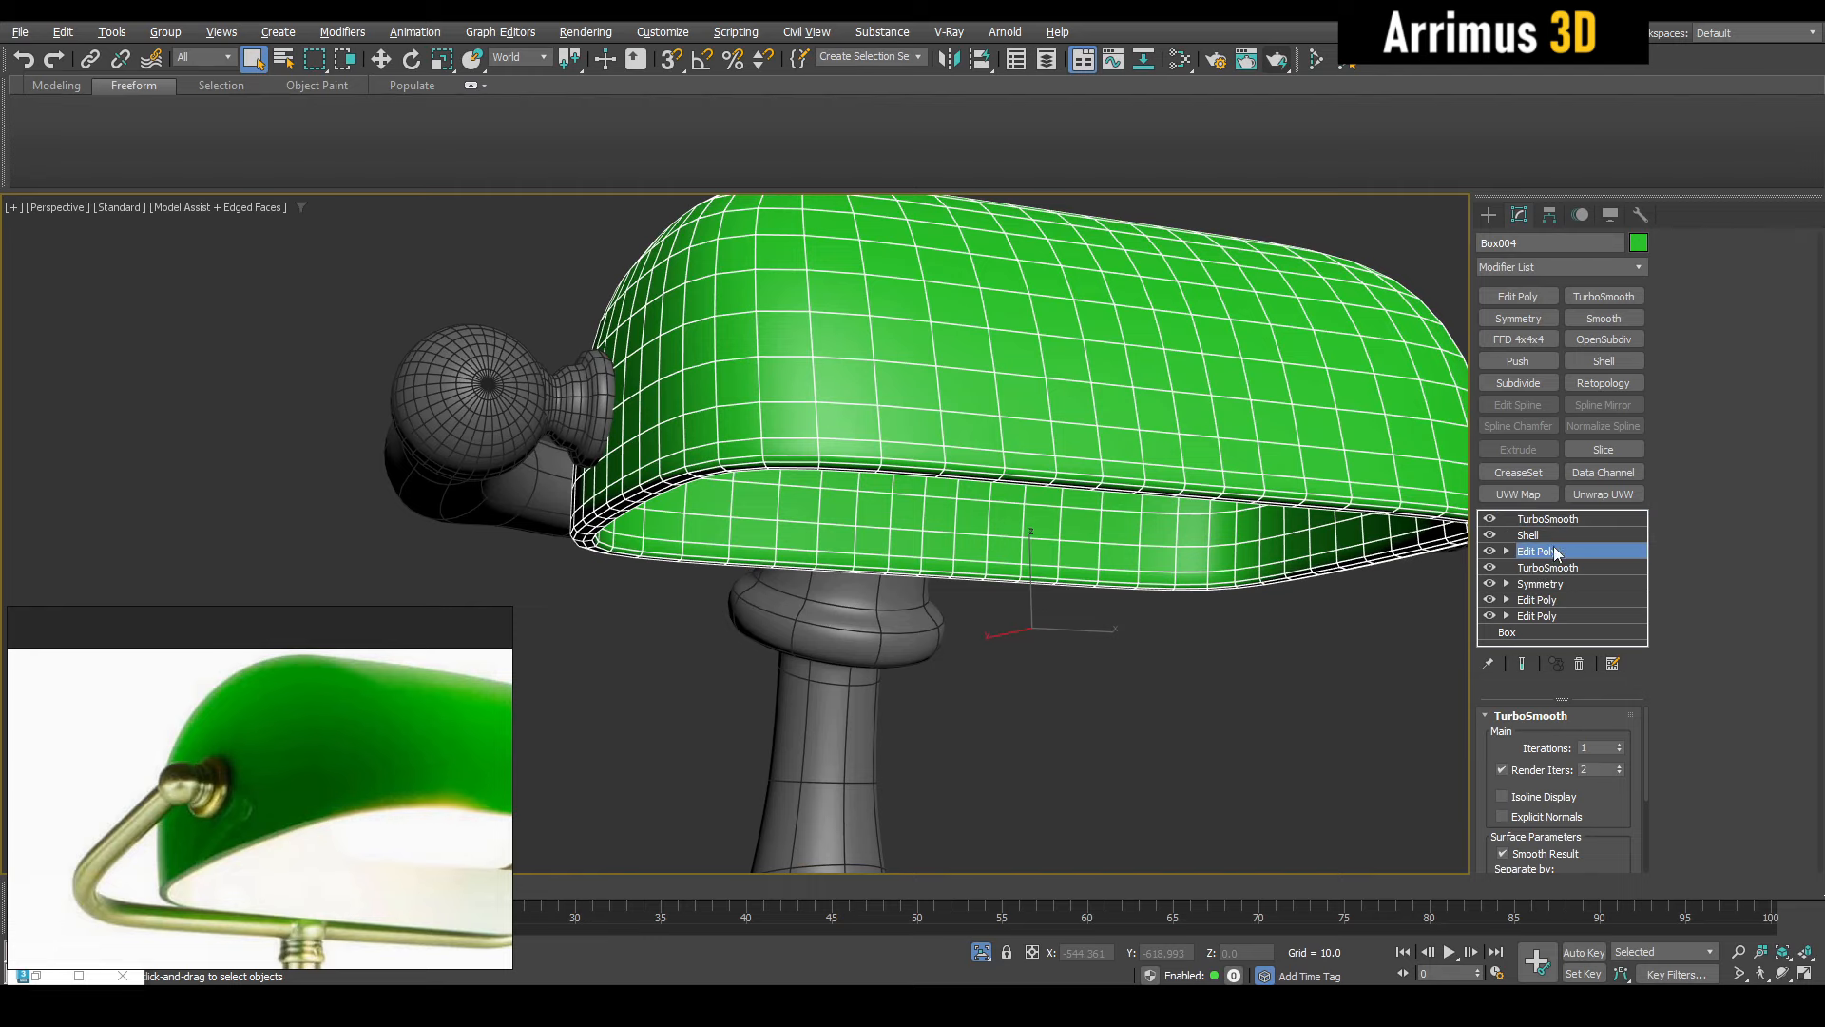
left_click(1558, 536)
left_click(1519, 297)
middle_click_drag(892, 522, 870, 418, "alt")
key("2")
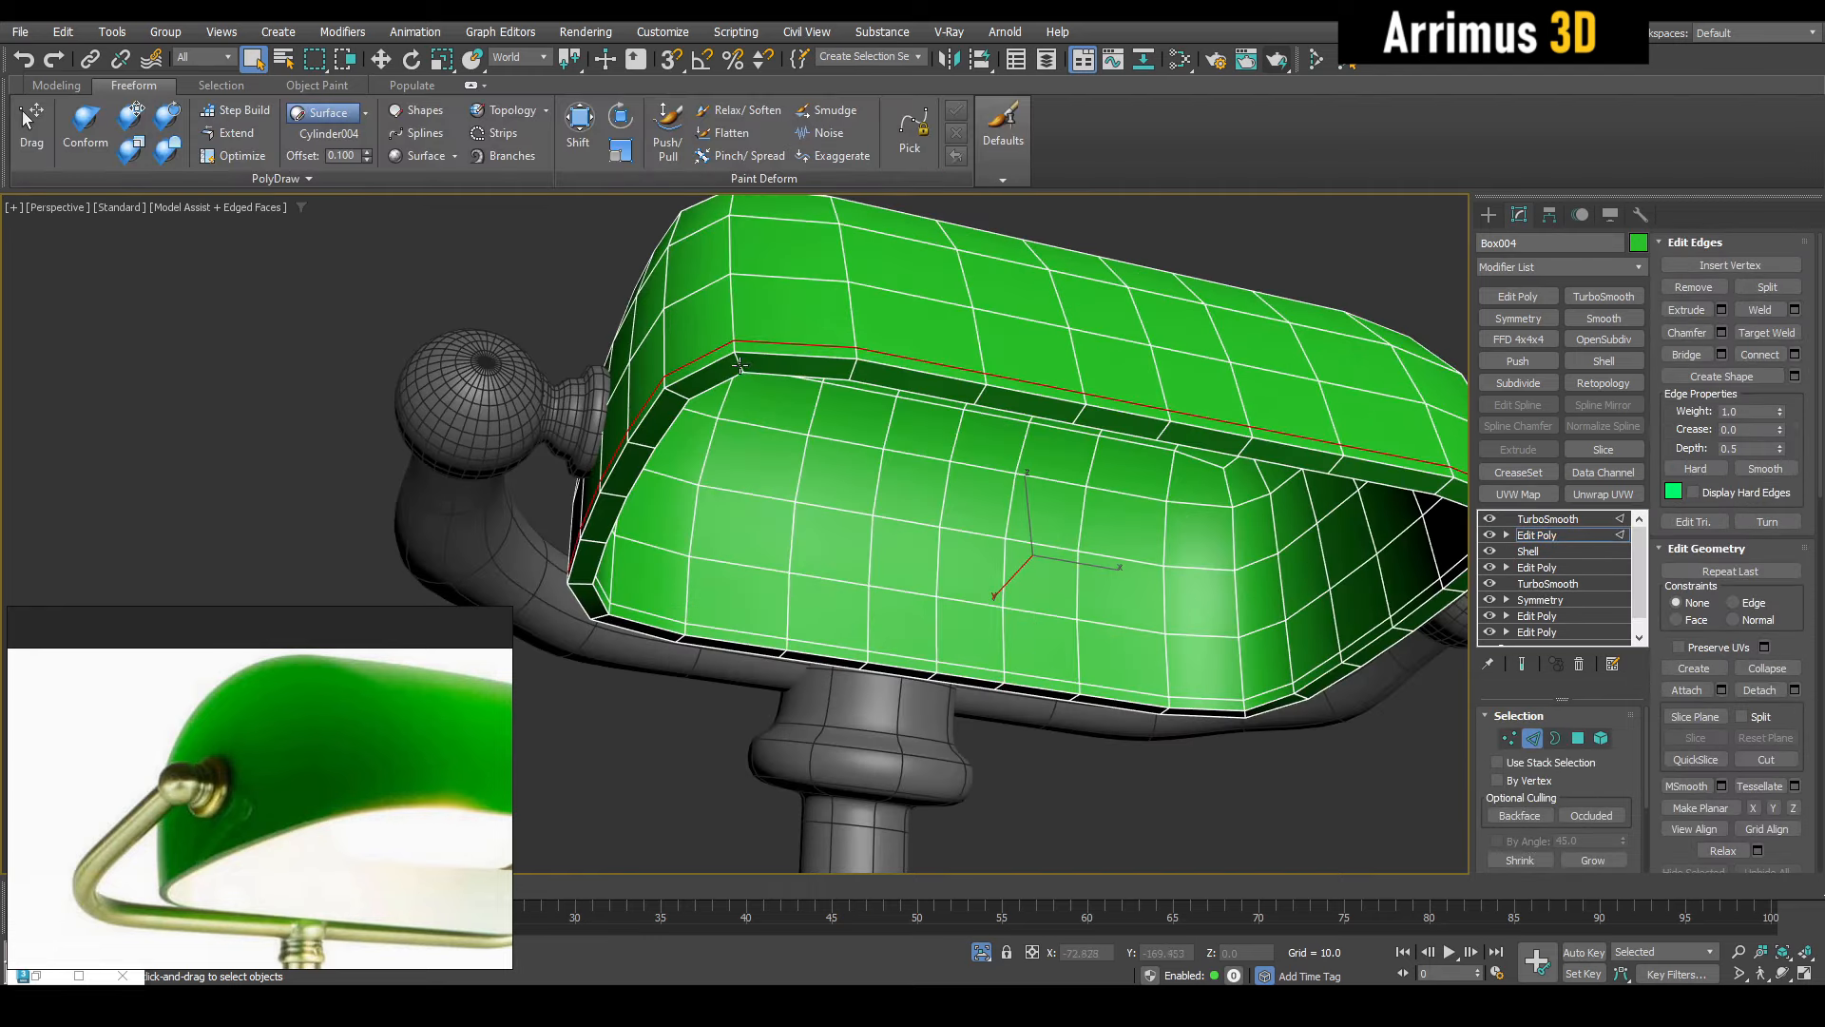
left_click(740, 365)
key("alt+r")
left_click(739, 363)
key("alt+r")
key("ctrl+shift+e")
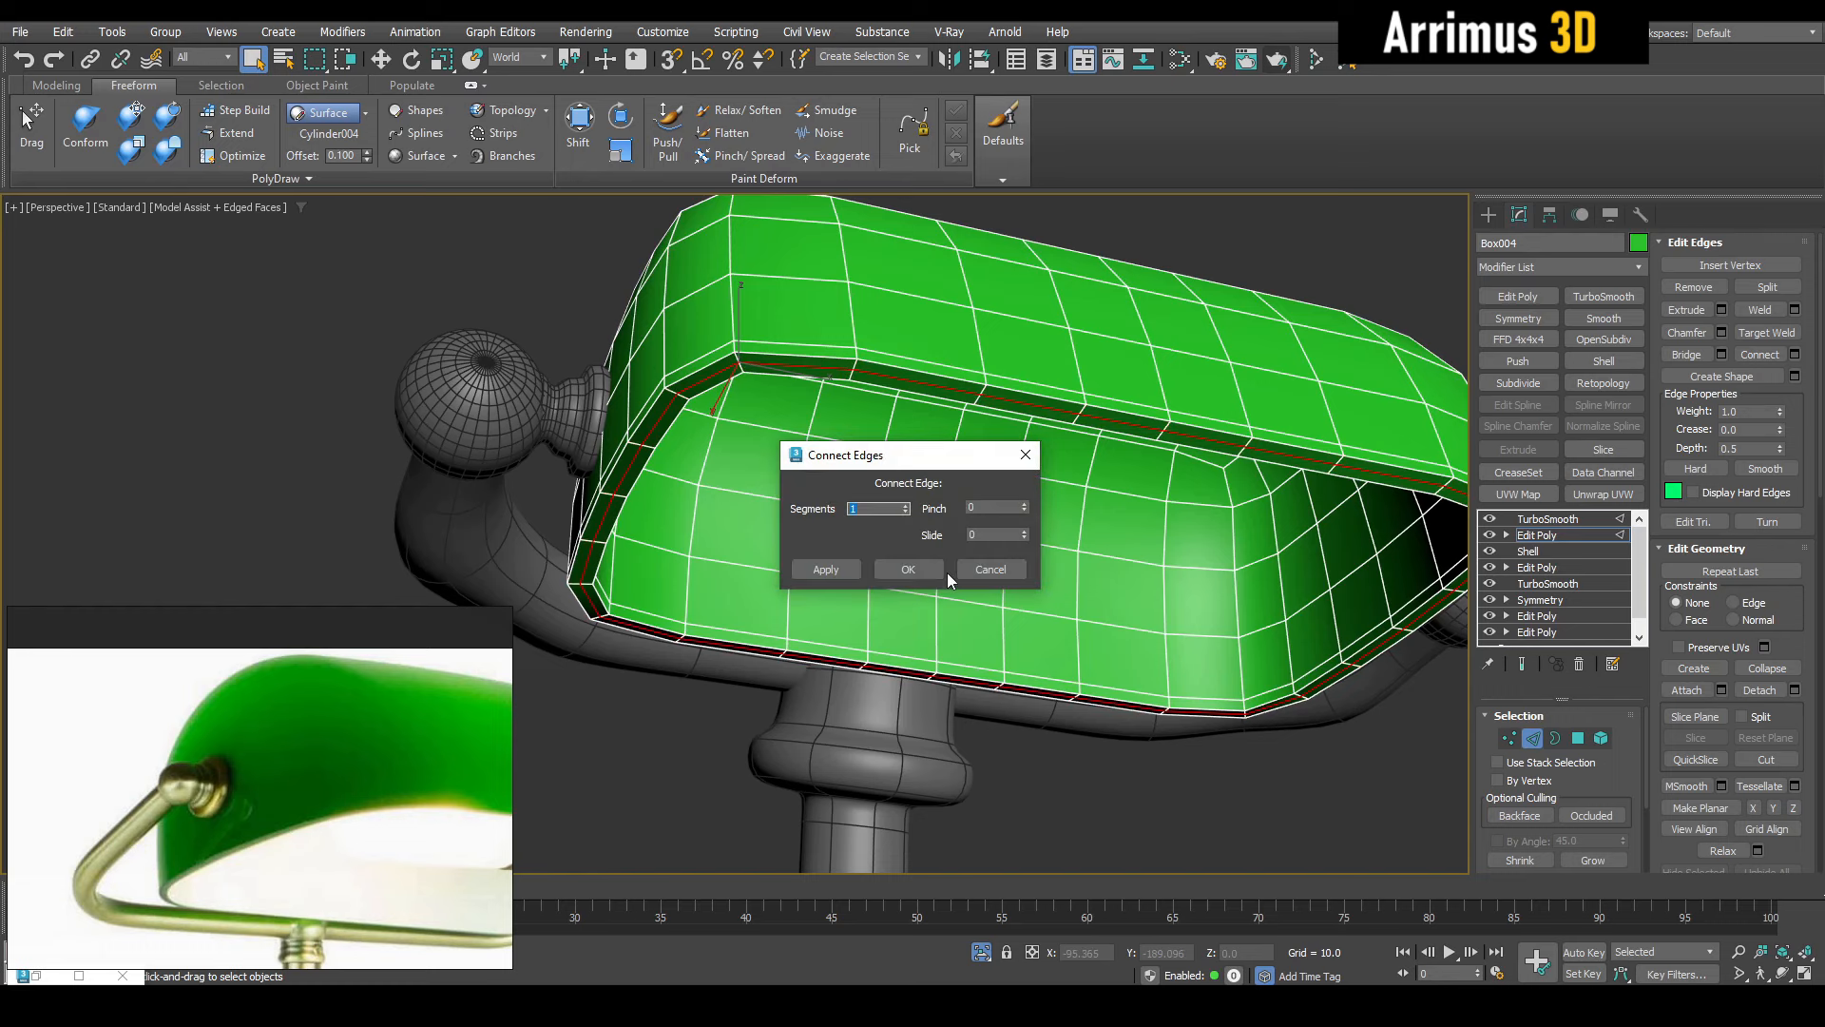
left_click(935, 571)
key("2")
left_click(677, 732)
Examine the bulb socket in the reference photo and clone the shade's end connector as a copy
scroll(326, 749, "down", 4)
middle_click_drag(325, 749, 253, 734)
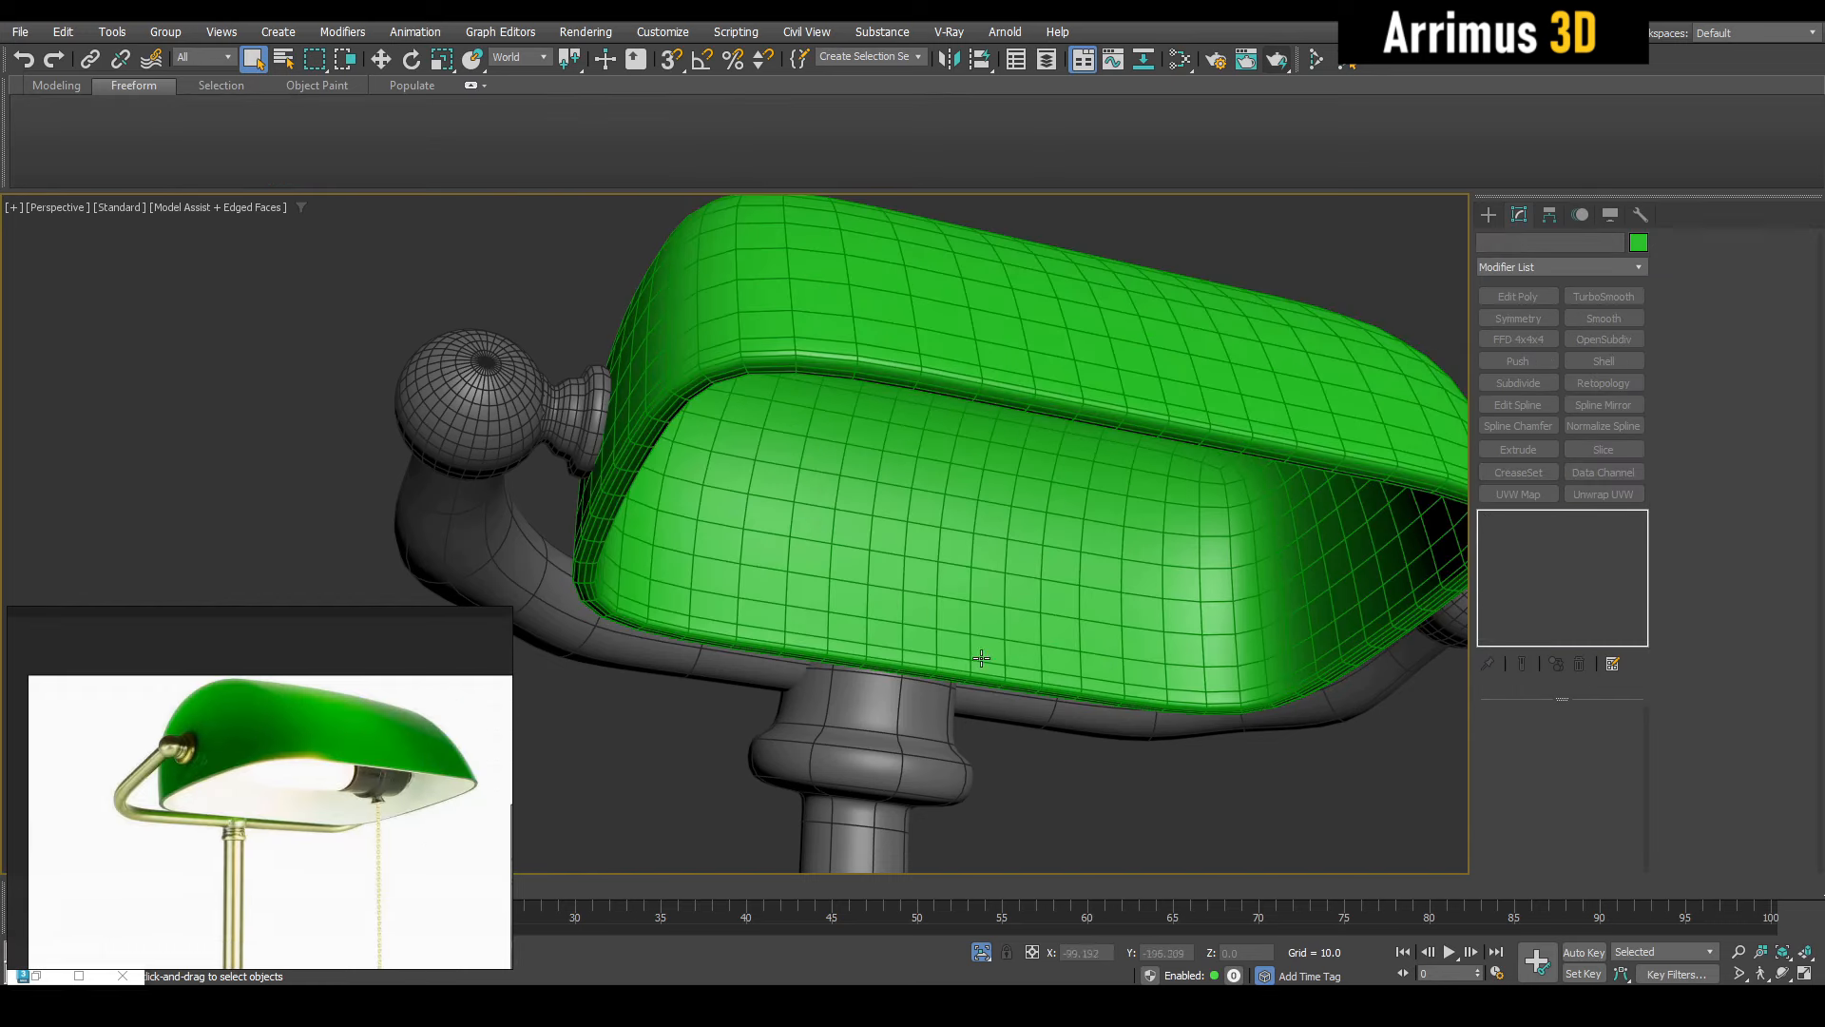
scroll(441, 753, "up", 5)
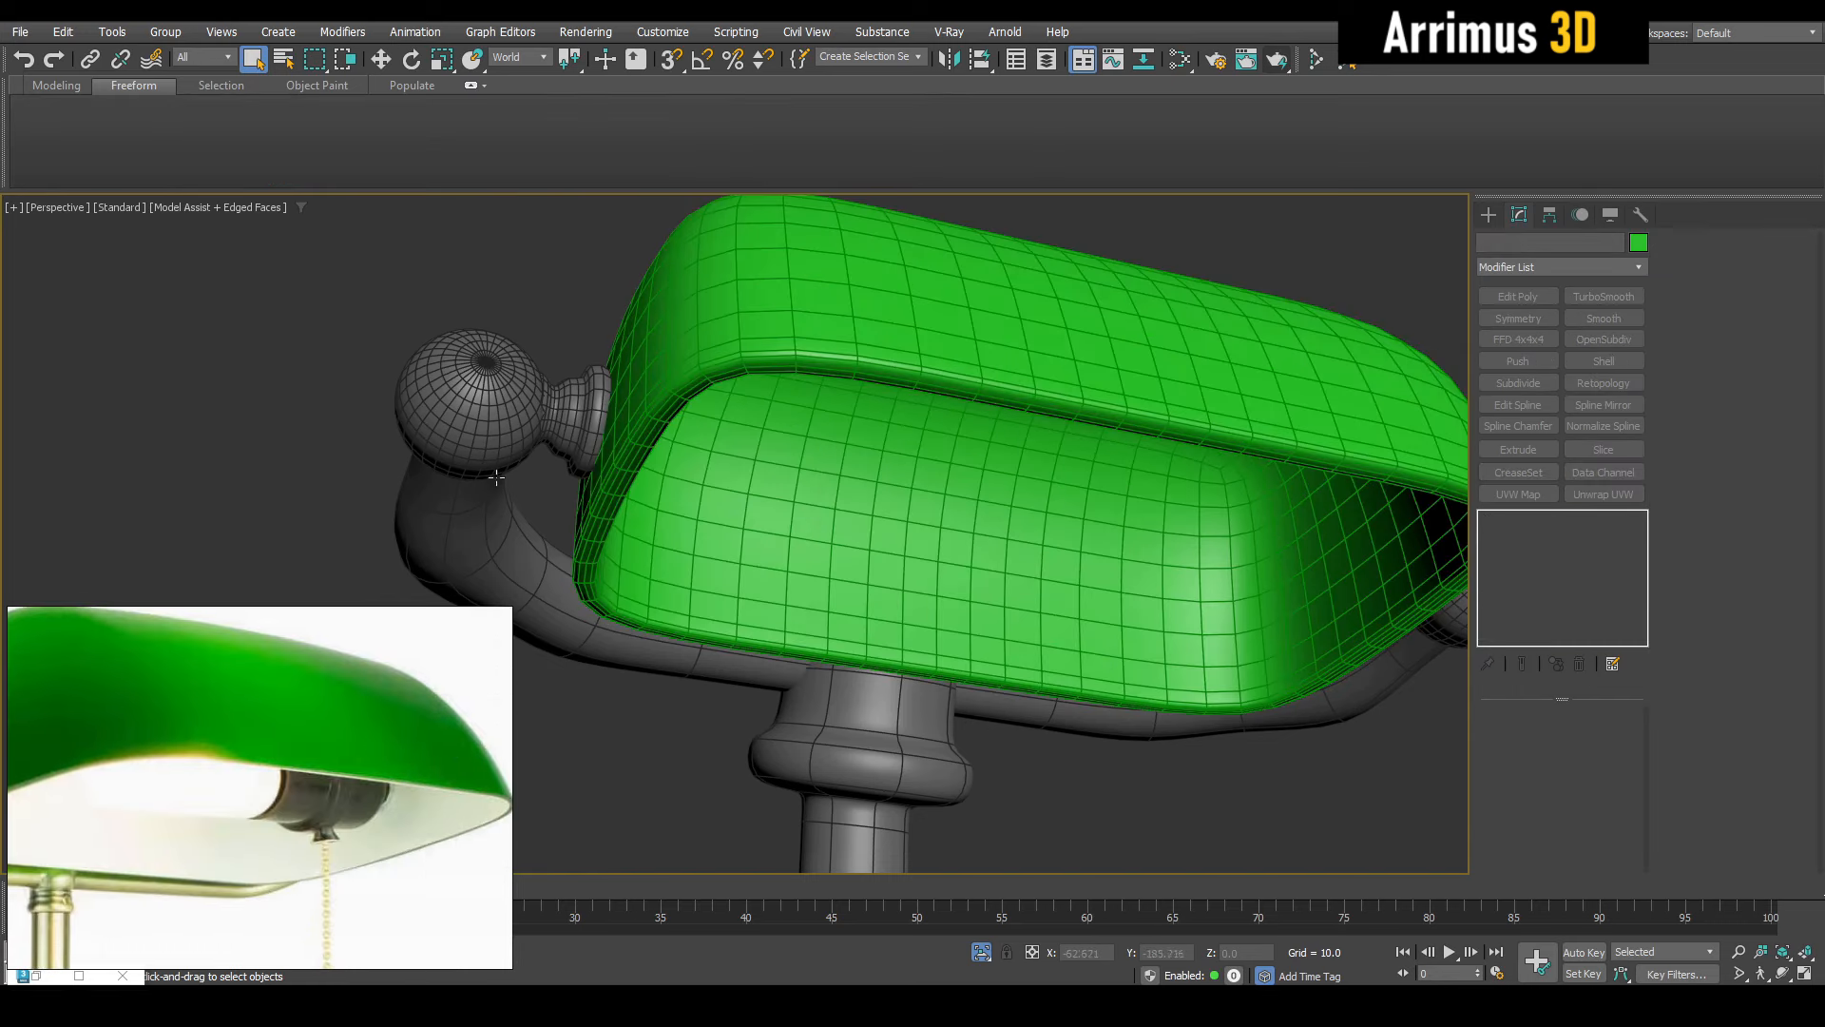
left_click(566, 420)
scroll(713, 509, "down", 3)
middle_click_drag(714, 509, 703, 475, "alt")
left_click(1519, 537)
key("w")
key("ctrl+v")
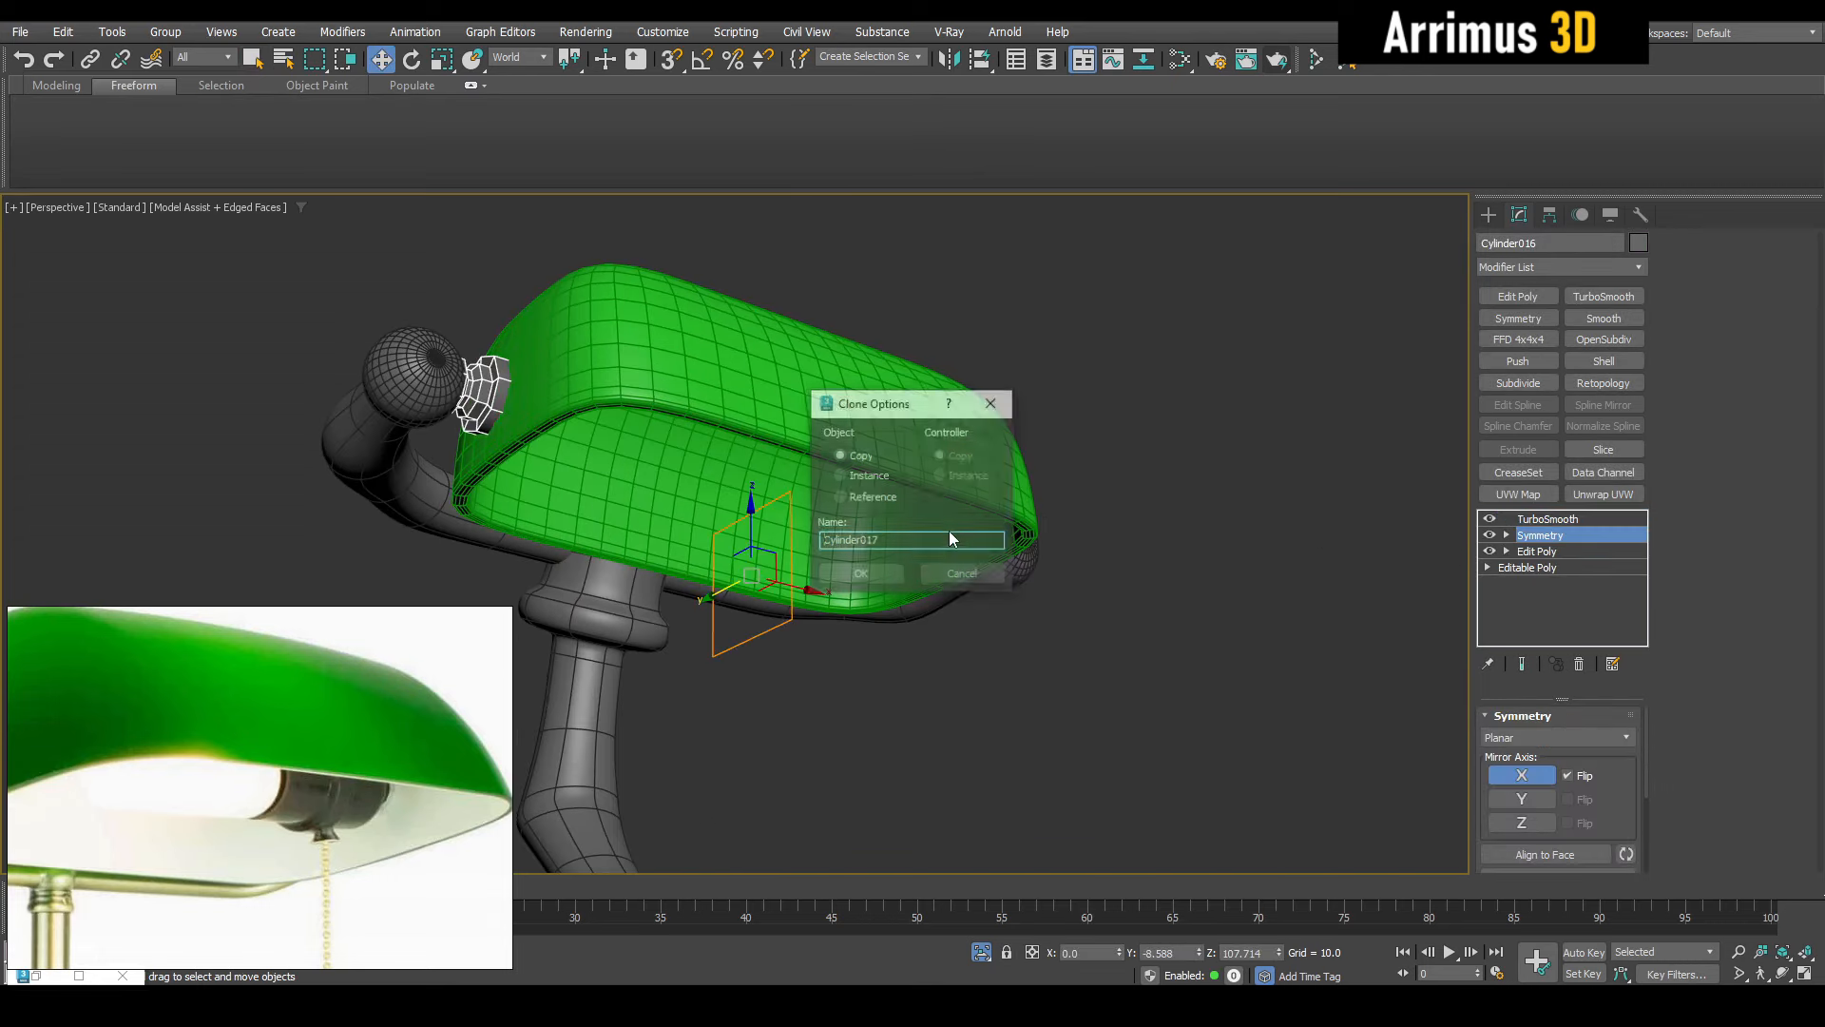
left_click(869, 574)
Disable the copy's Symmetry, add an Edit Poly, and move the connector element along X to just inside the shade's opposite end
left_click(1532, 551)
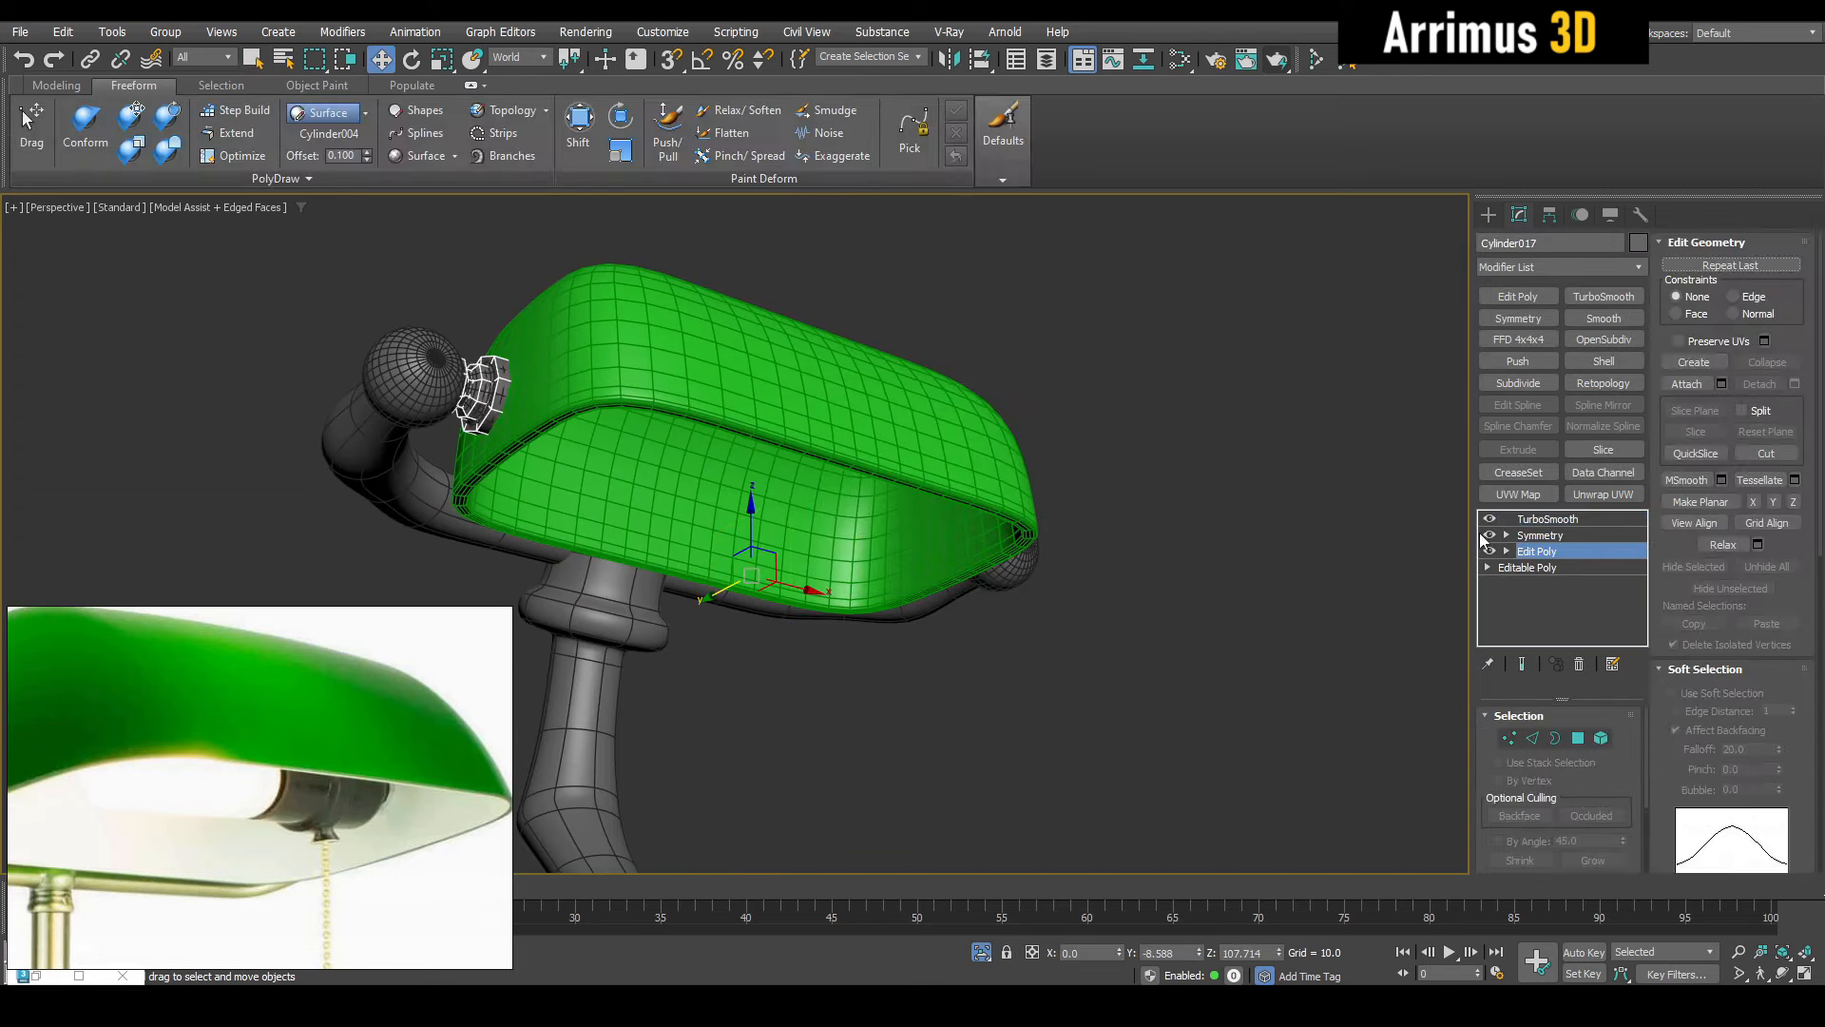
left_click(1519, 297)
key("5")
left_click(475, 388)
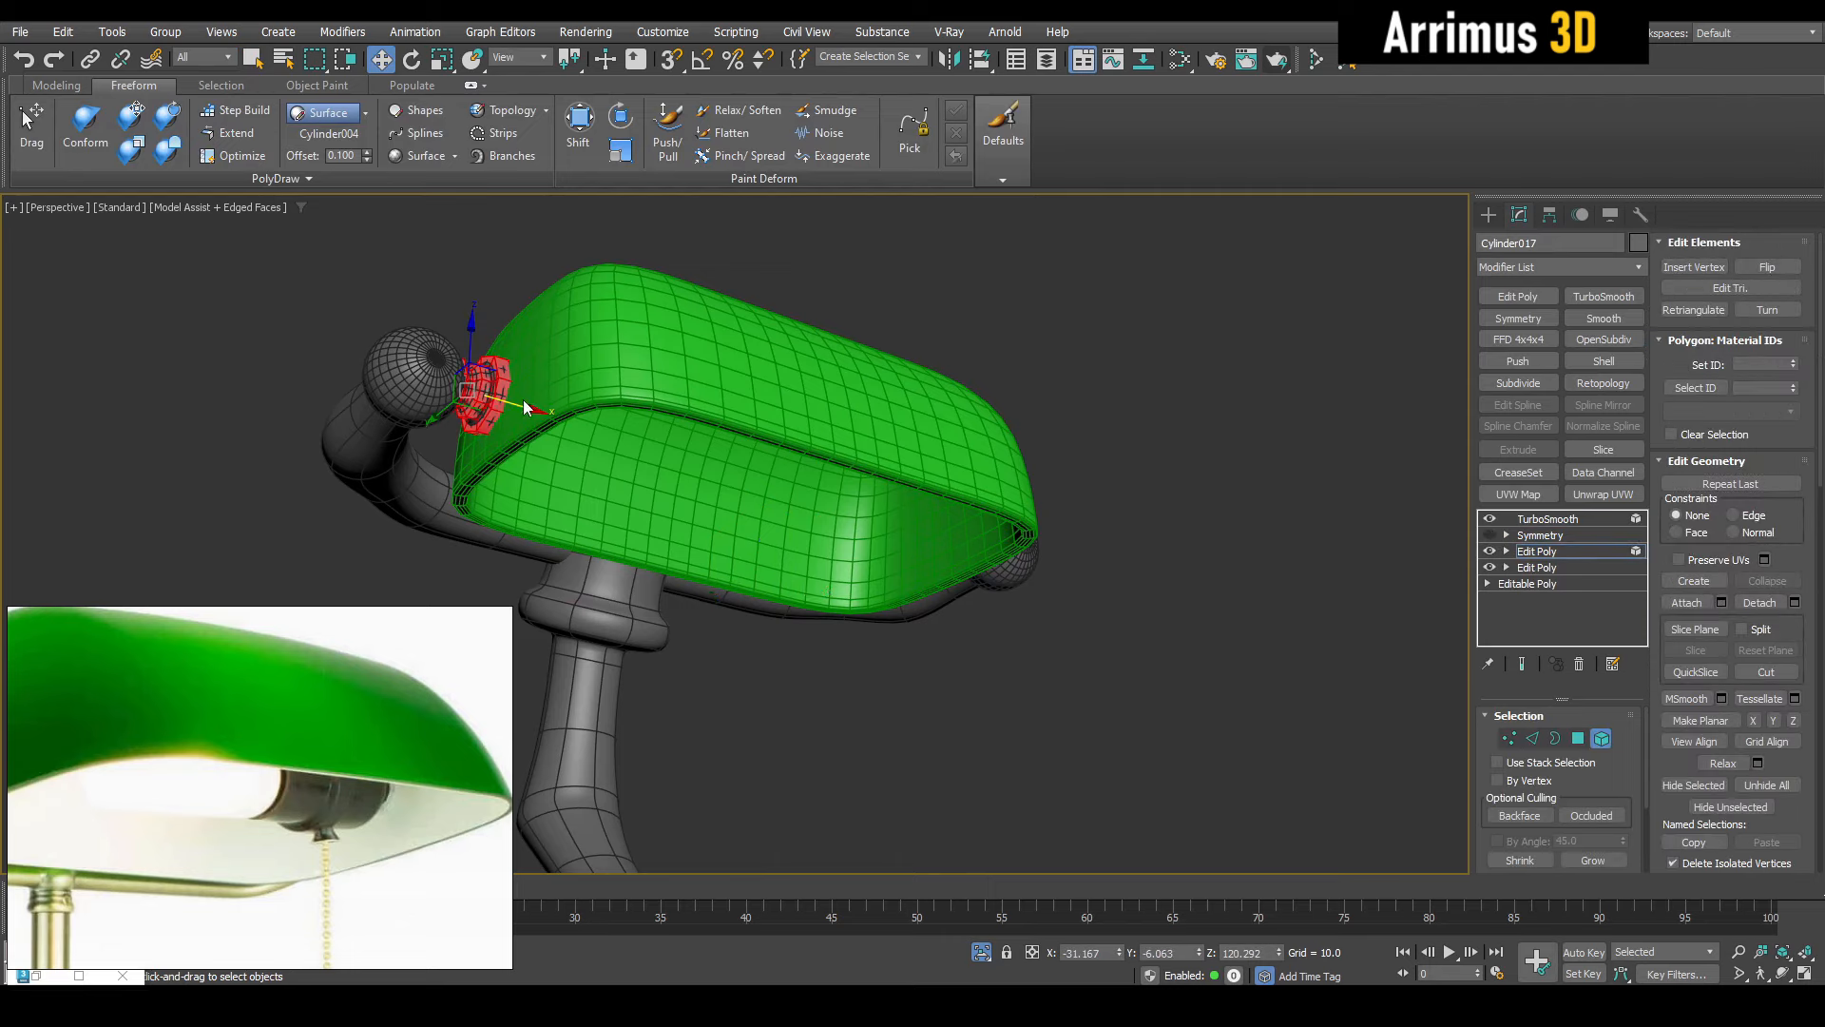
left_click_drag(524, 407, 973, 535)
key("z")
middle_click_drag(987, 536, 794, 529, "alt")
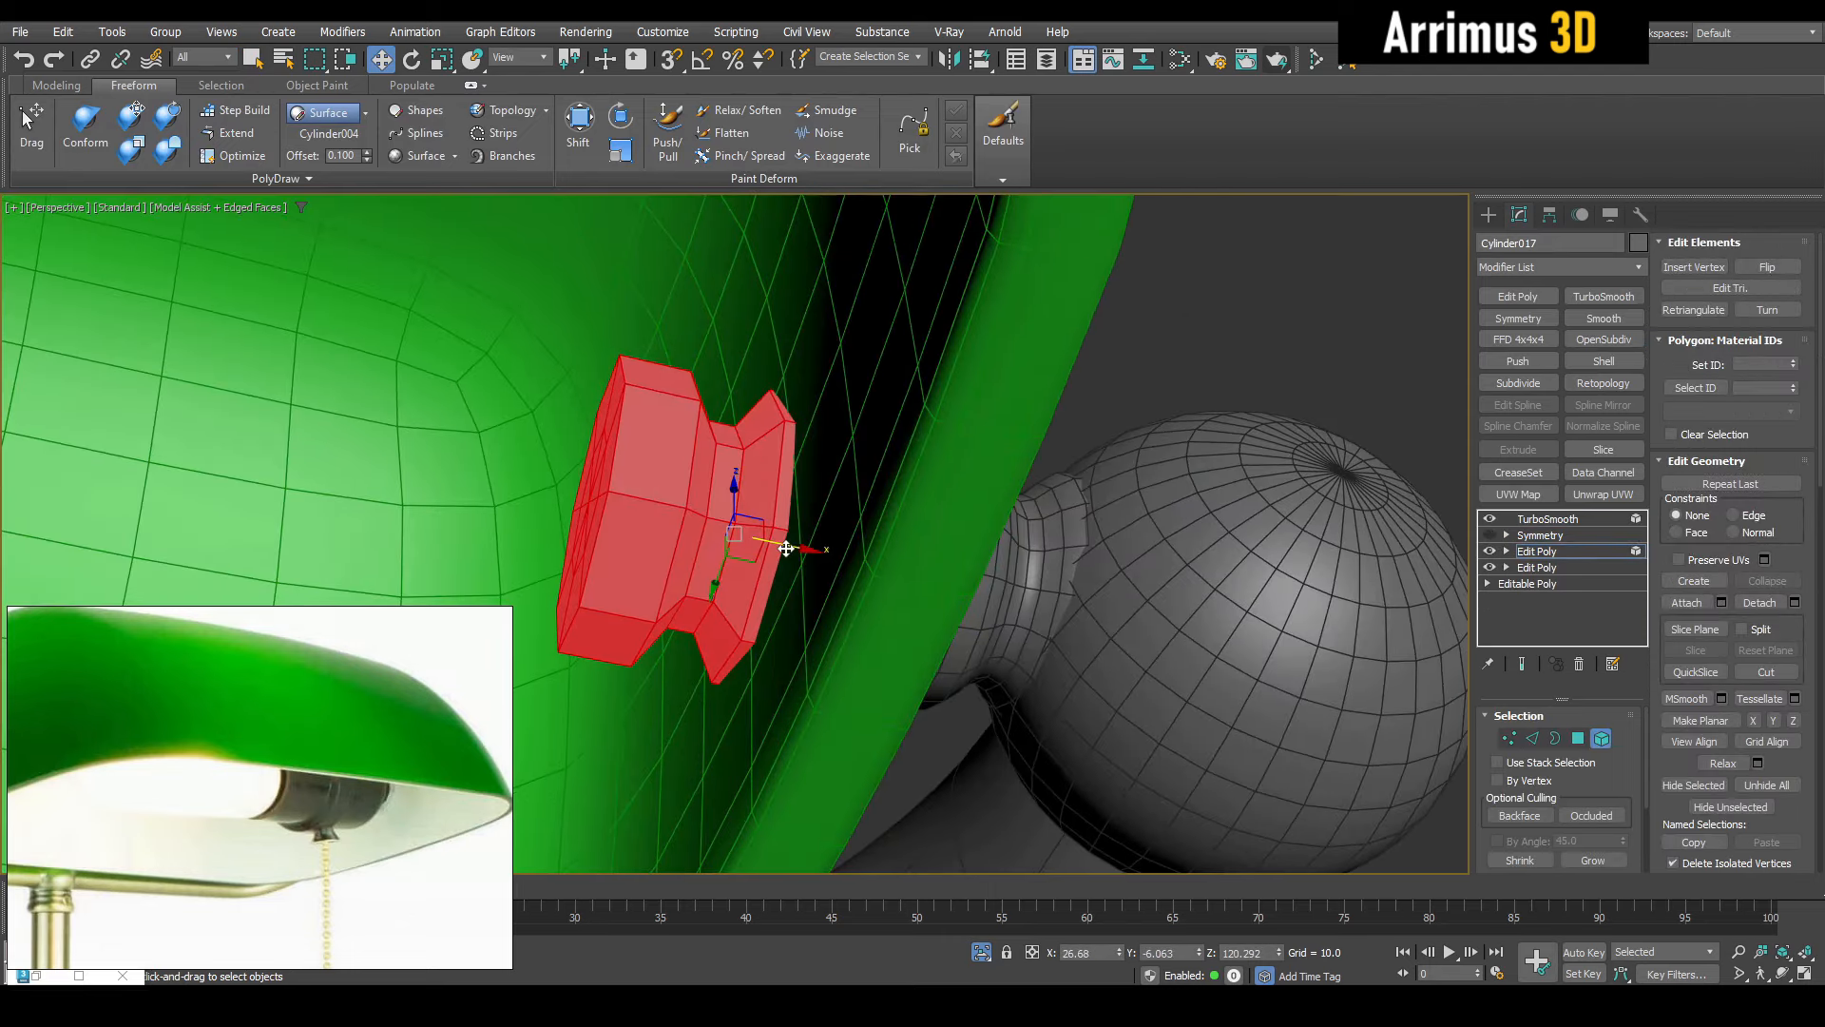
left_click_drag(784, 548, 681, 536)
scroll(723, 540, "down", 2)
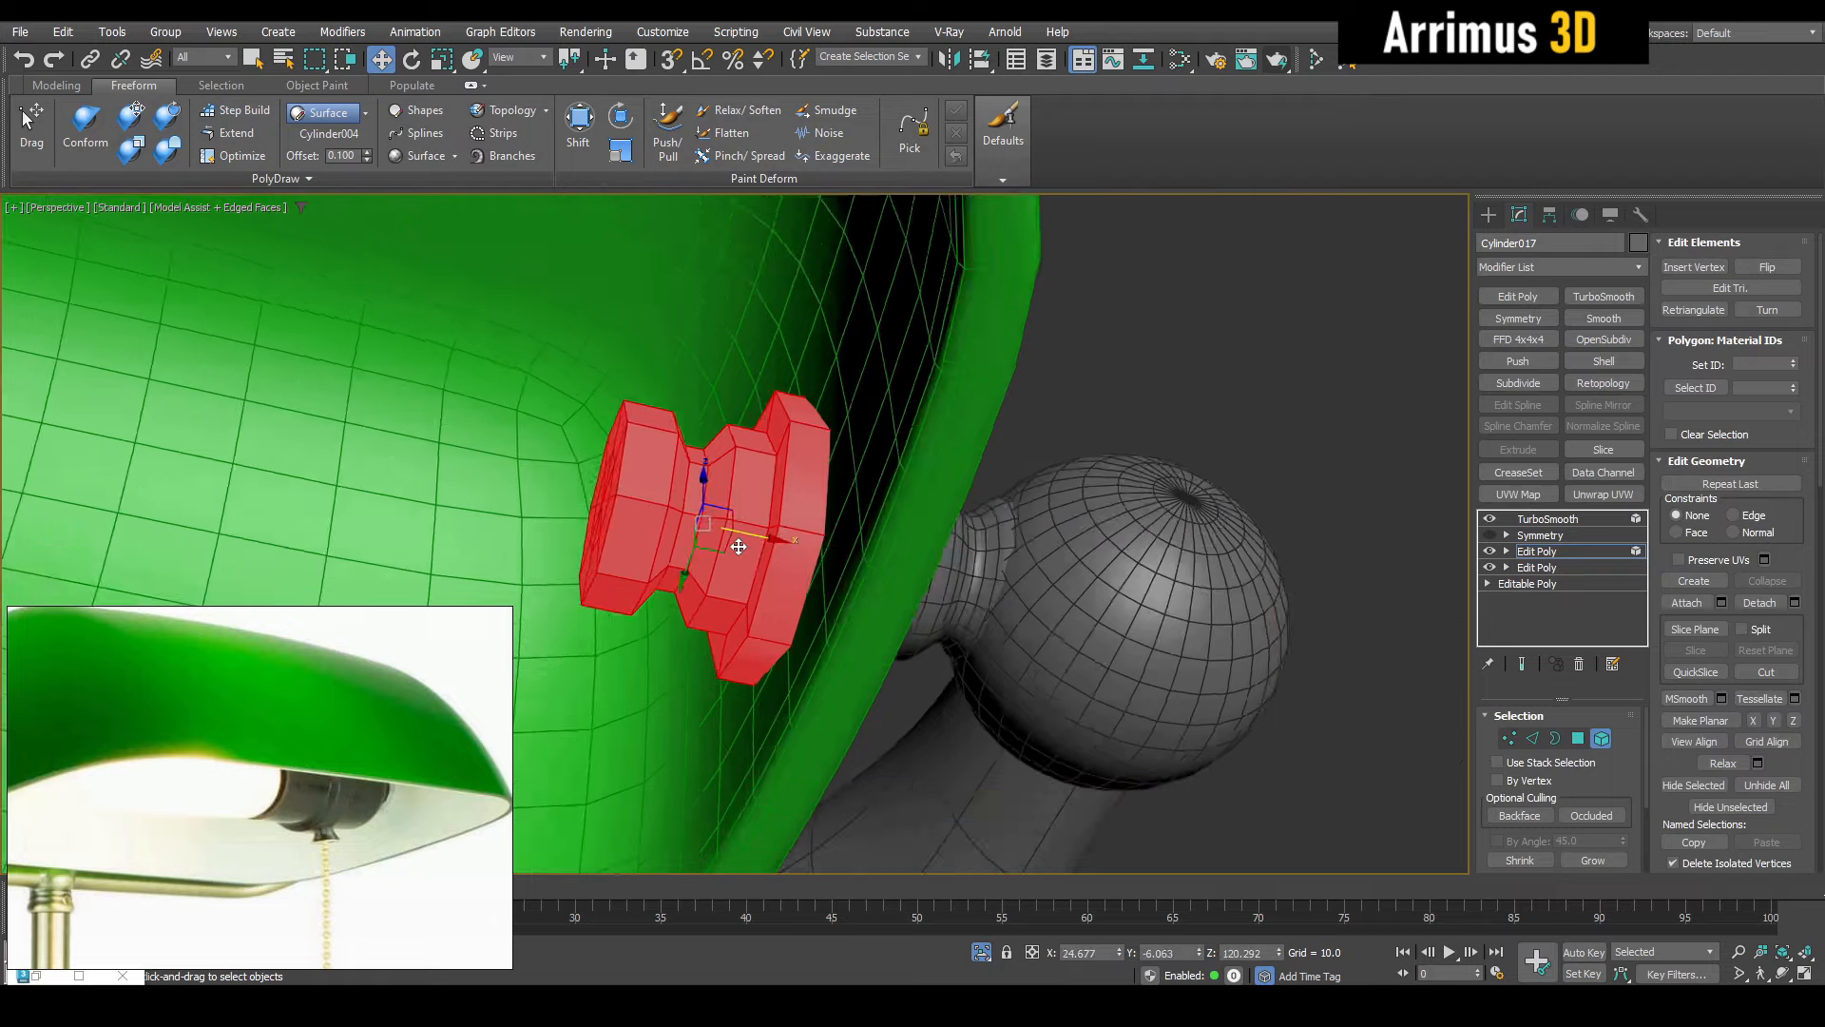
Remove the edge loops forming the narrow neck of the connector copy inside the shade
middle_click_drag(738, 543, 723, 507, "alt")
scroll(710, 507, "up", 2)
key("2")
key("q")
left_click(710, 507)
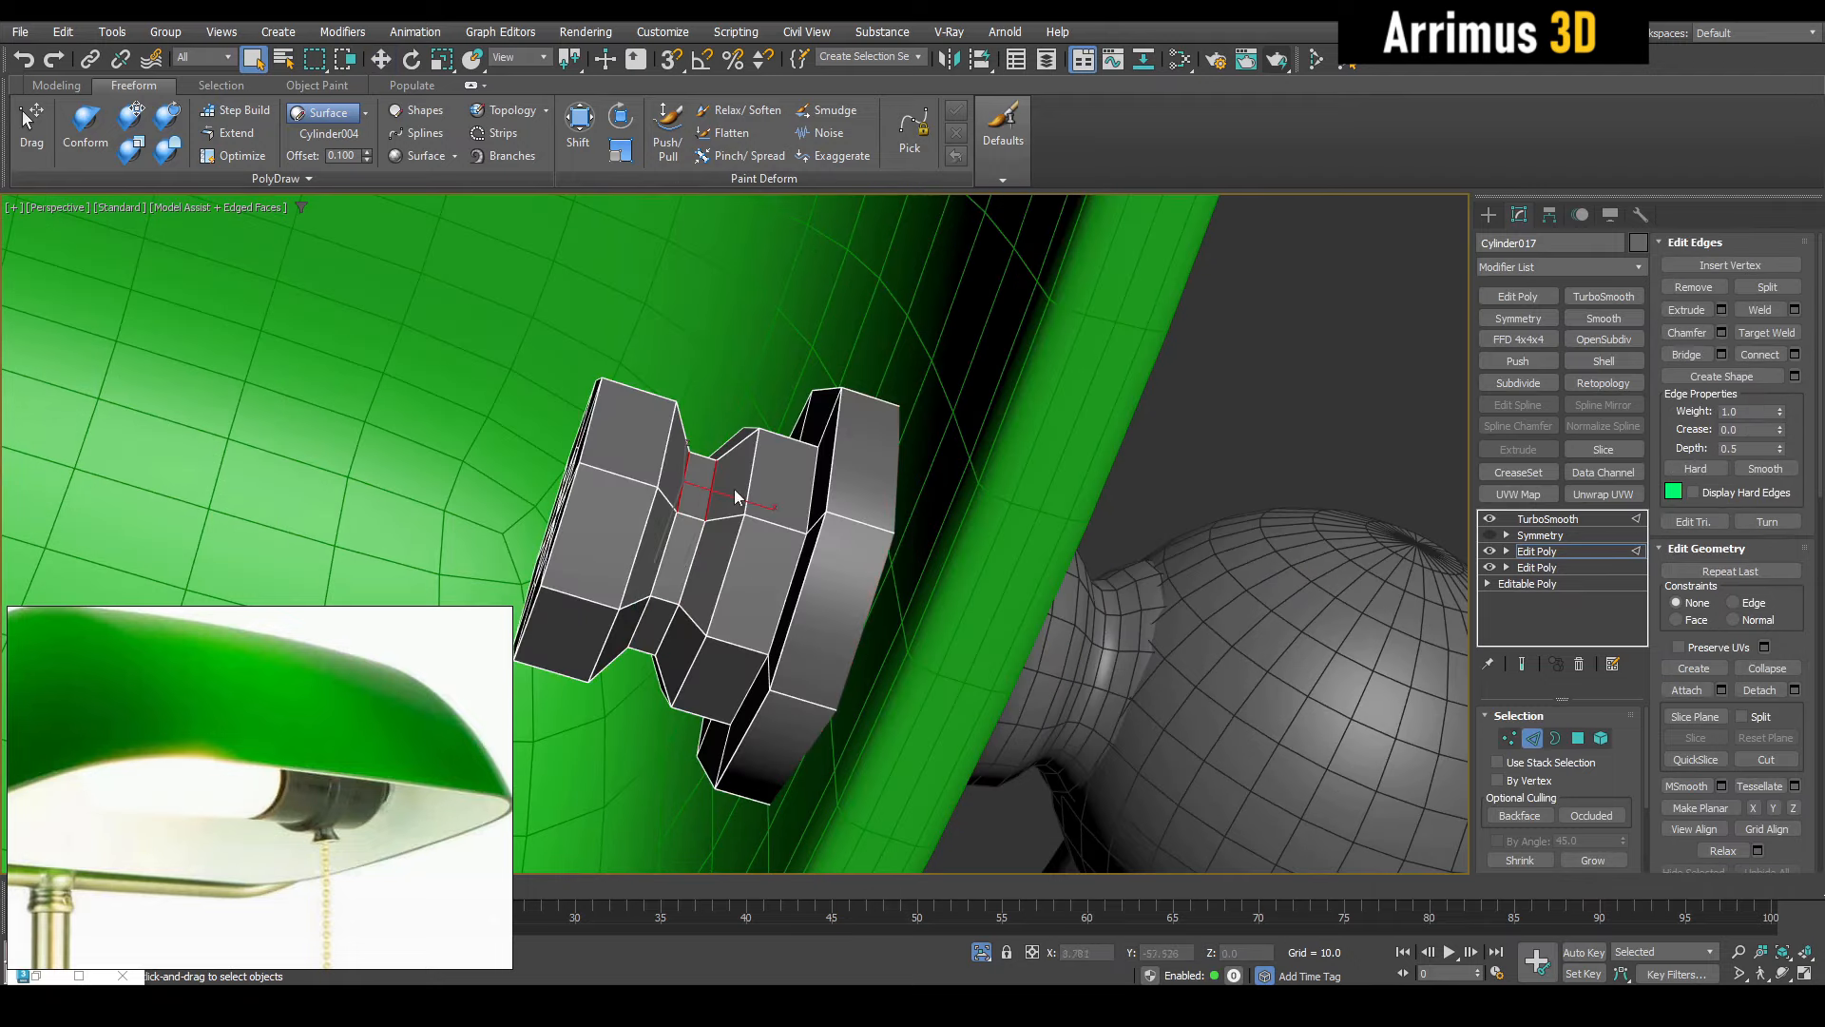
left_click(1672, 289, "ctrl")
Select the ring of polygons around the socket's front section and scale it to a smaller diameter
middle_click_drag(884, 432, 845, 463, "alt")
key("4")
left_click(756, 457)
left_click(730, 485, "shift")
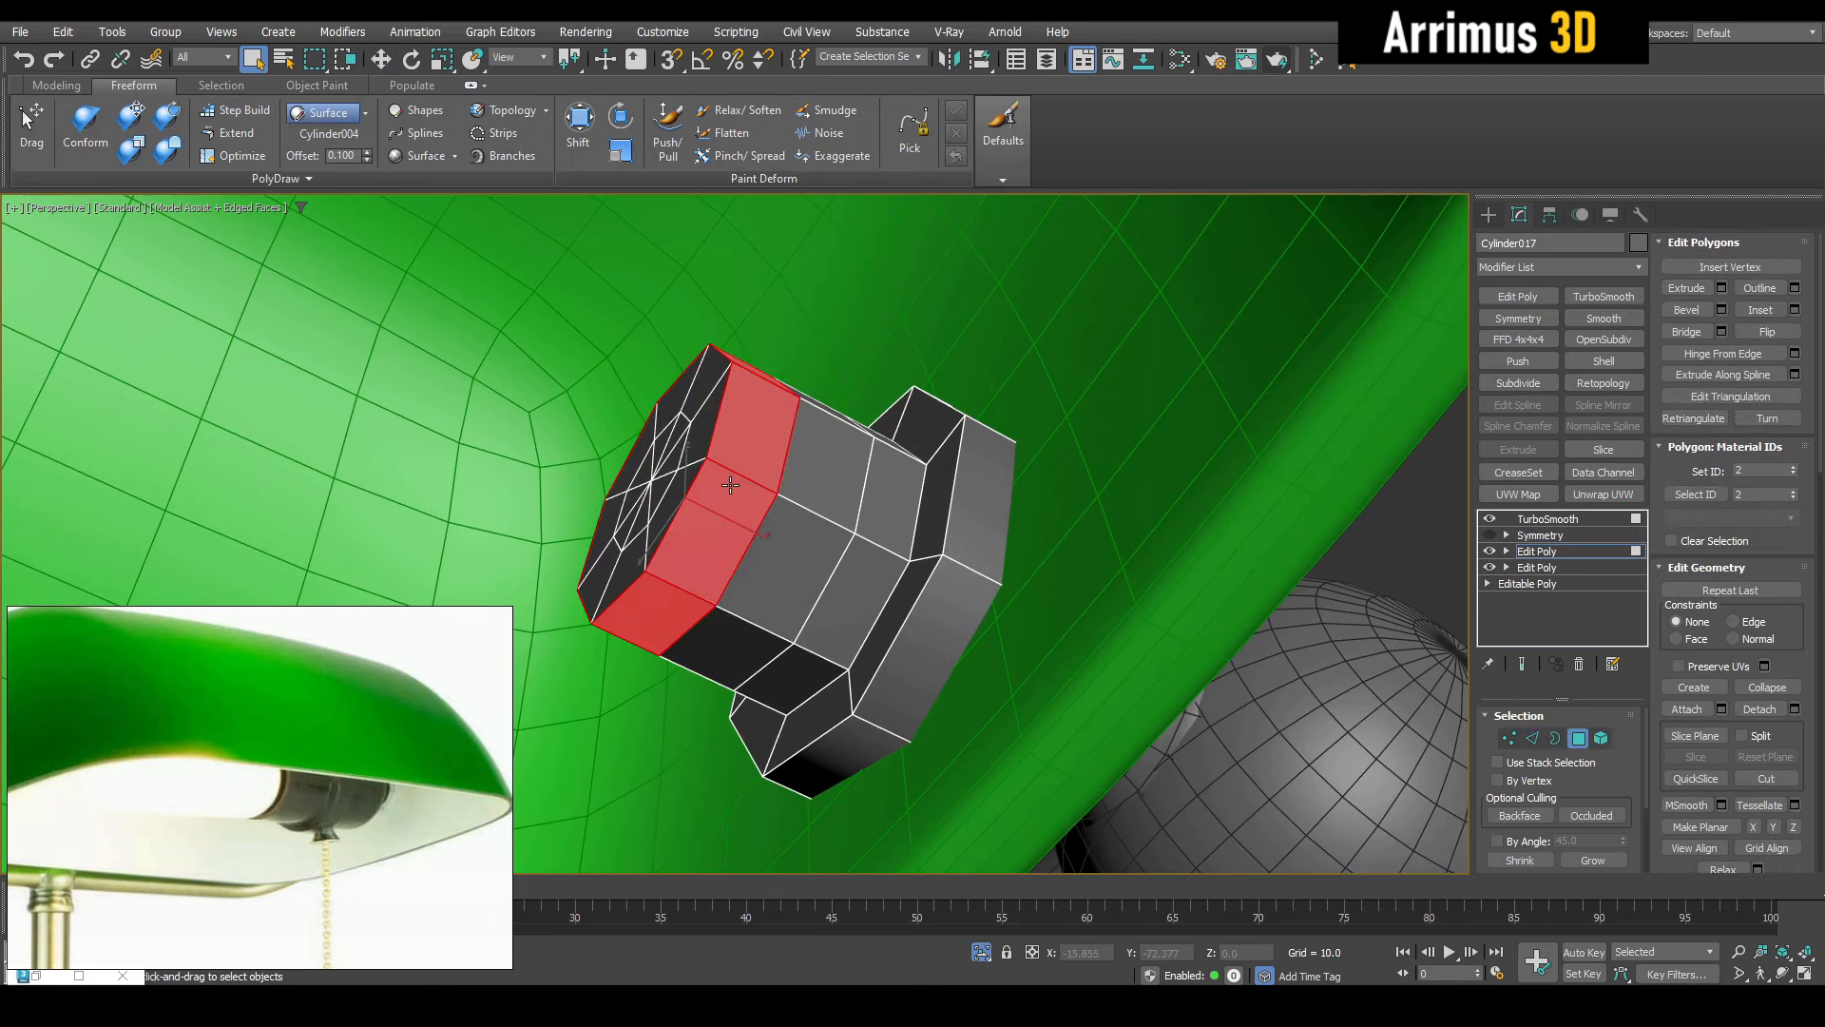
middle_click_drag(693, 501, 697, 495, "alt")
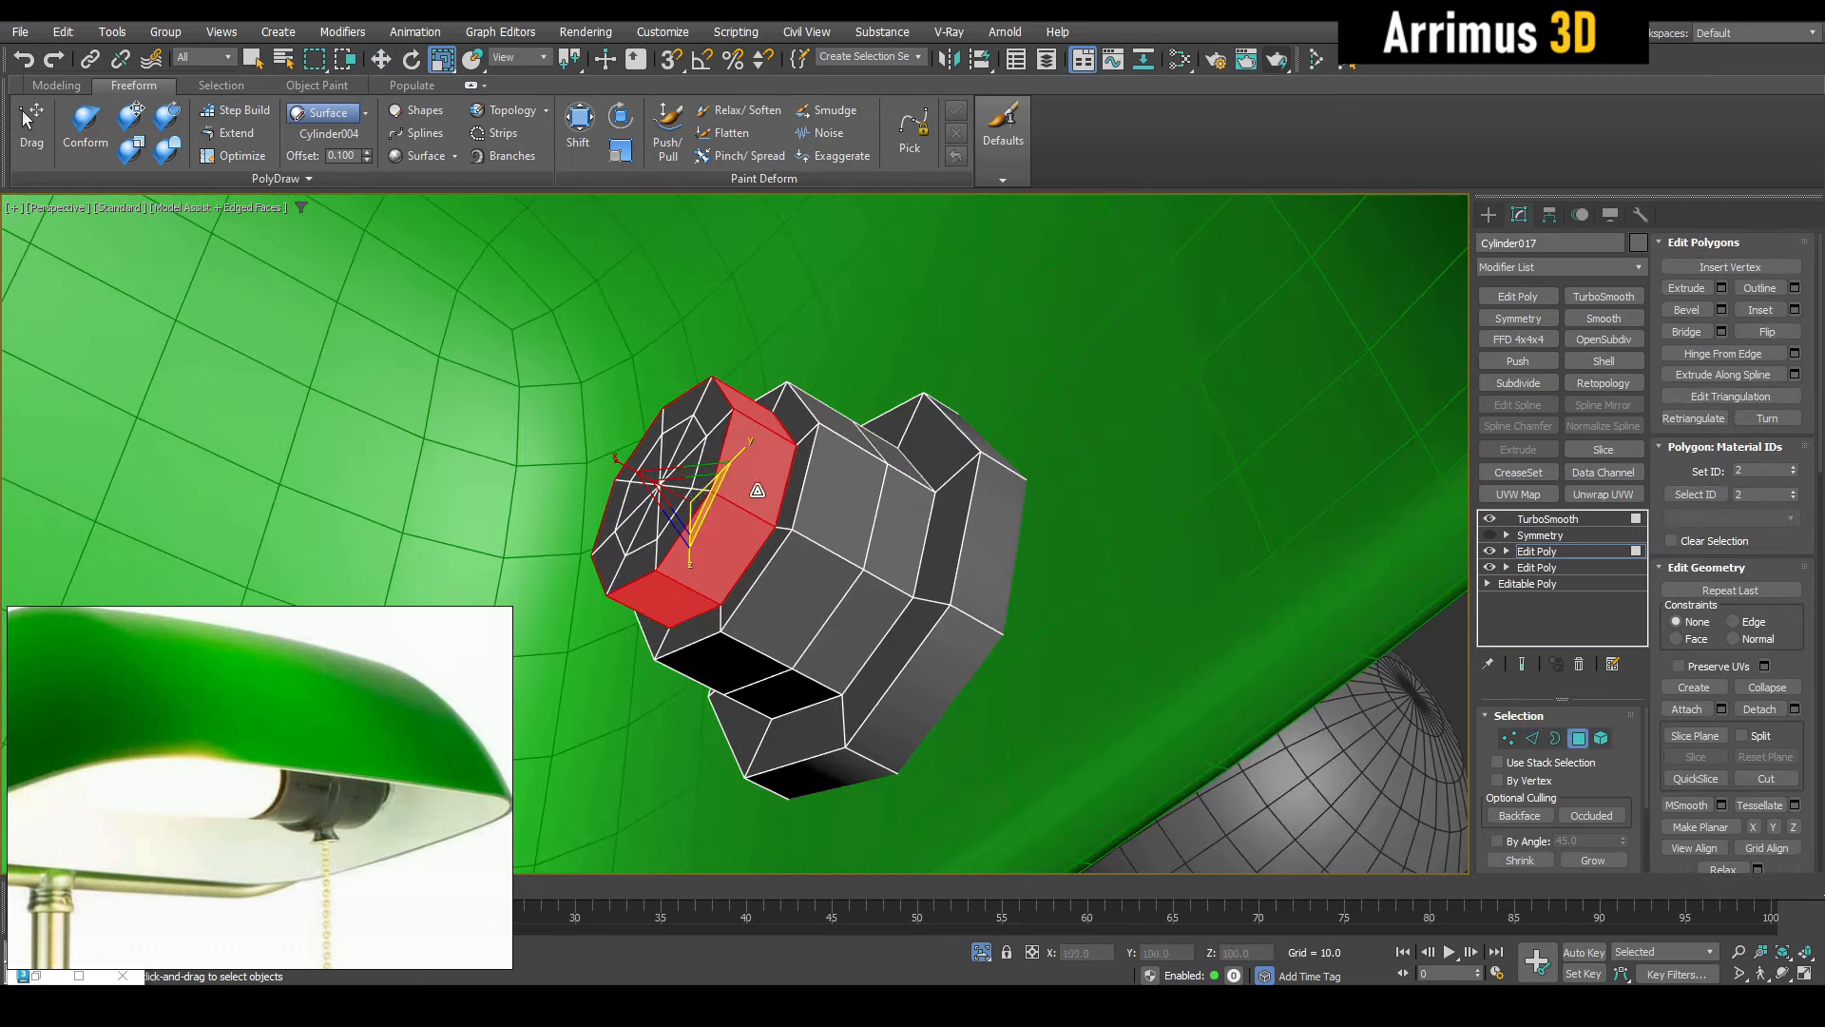
mouse_move(826, 458)
middle_mouse_down("alt")
mouse_move(823, 505)
mouse_move(852, 456)
middle_mouse_up("alt")
scroll(860, 464, "down", 2)
Shift all of the socket's vertices slightly along X toward the shade's end wall, checking the smoothed result
key("1")
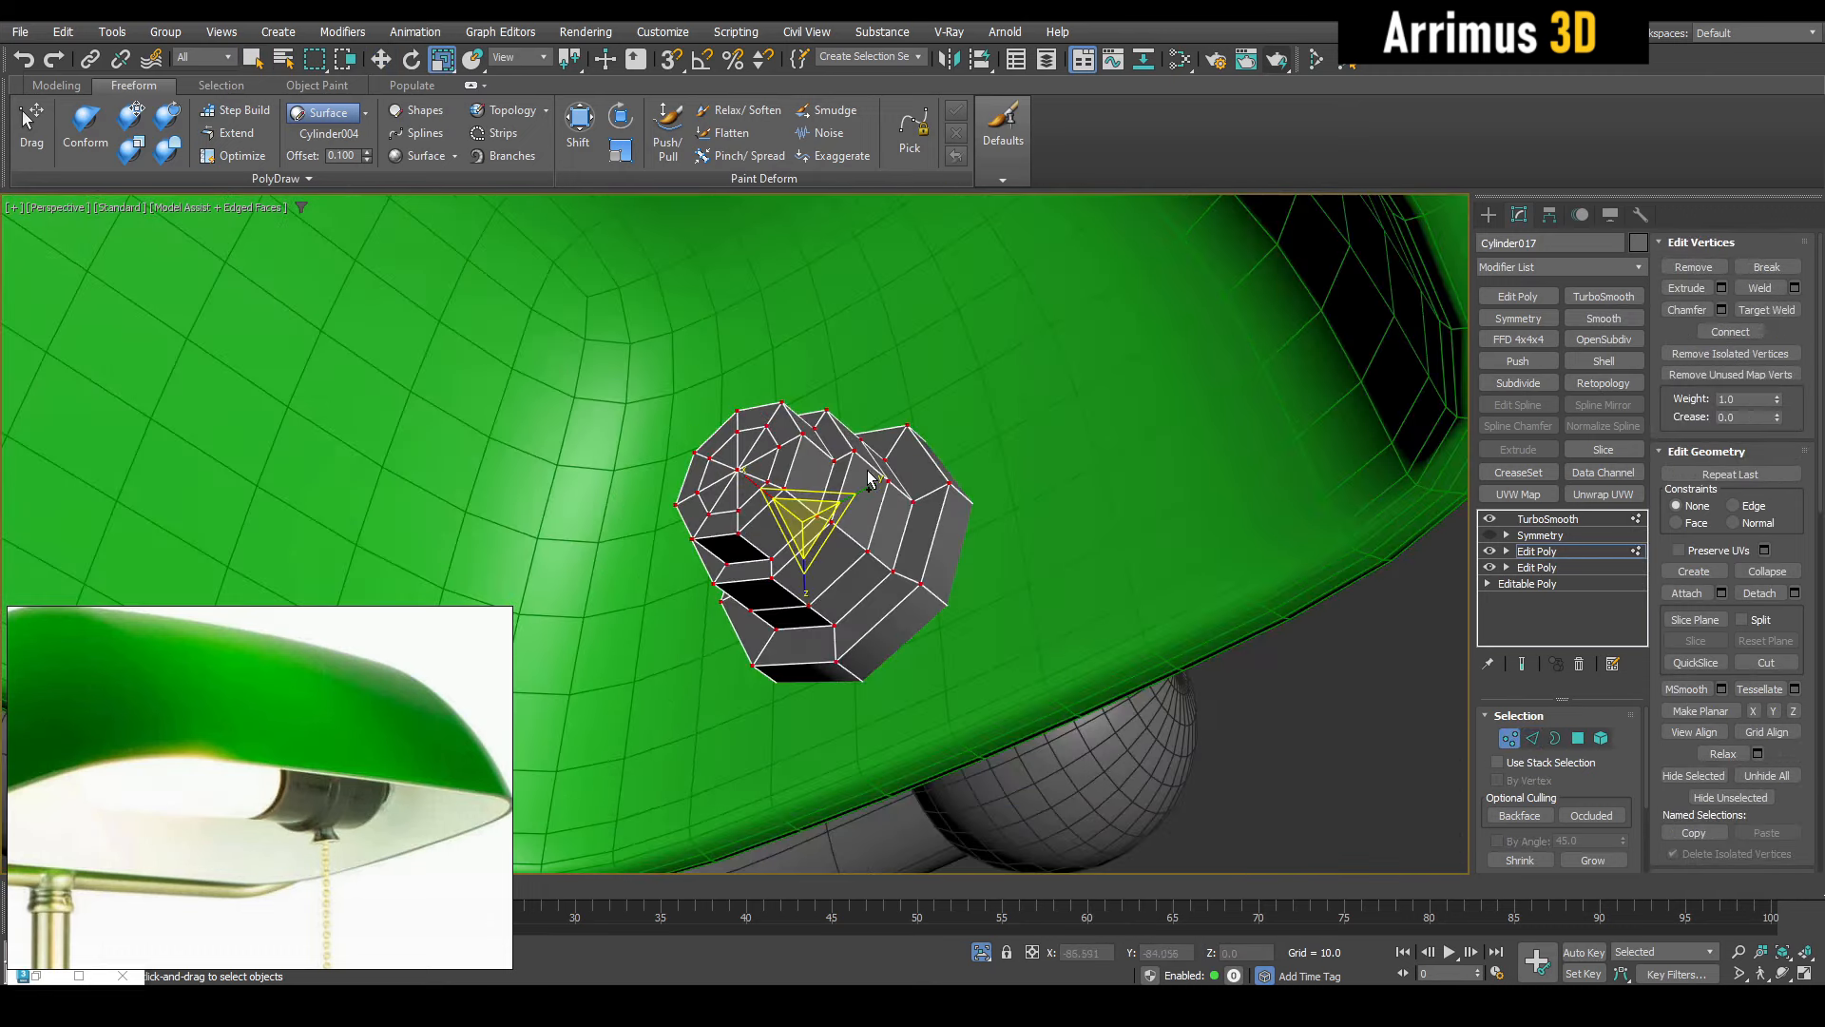
middle_click_drag(822, 540, 804, 516, "alt")
key("w")
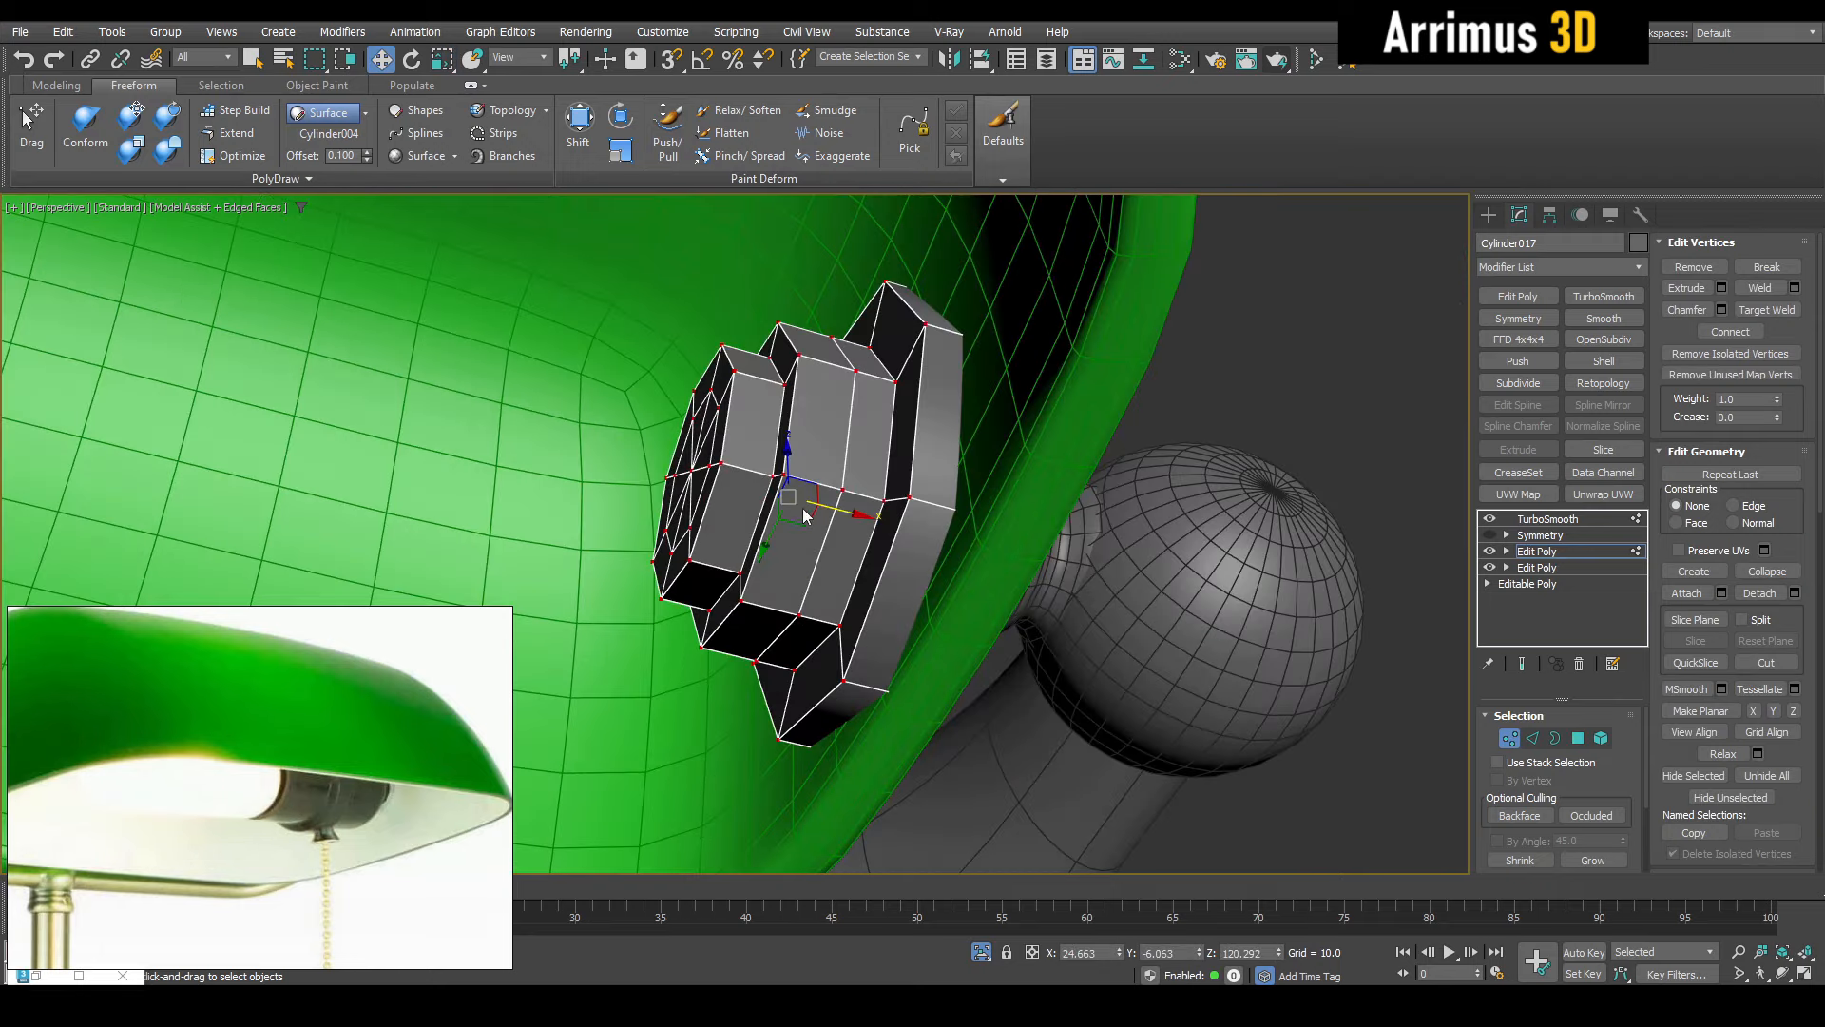
key("shift+e")
mouse_move(845, 516)
left_mouse_down()
mouse_move(823, 513)
mouse_move(849, 516)
left_mouse_up()
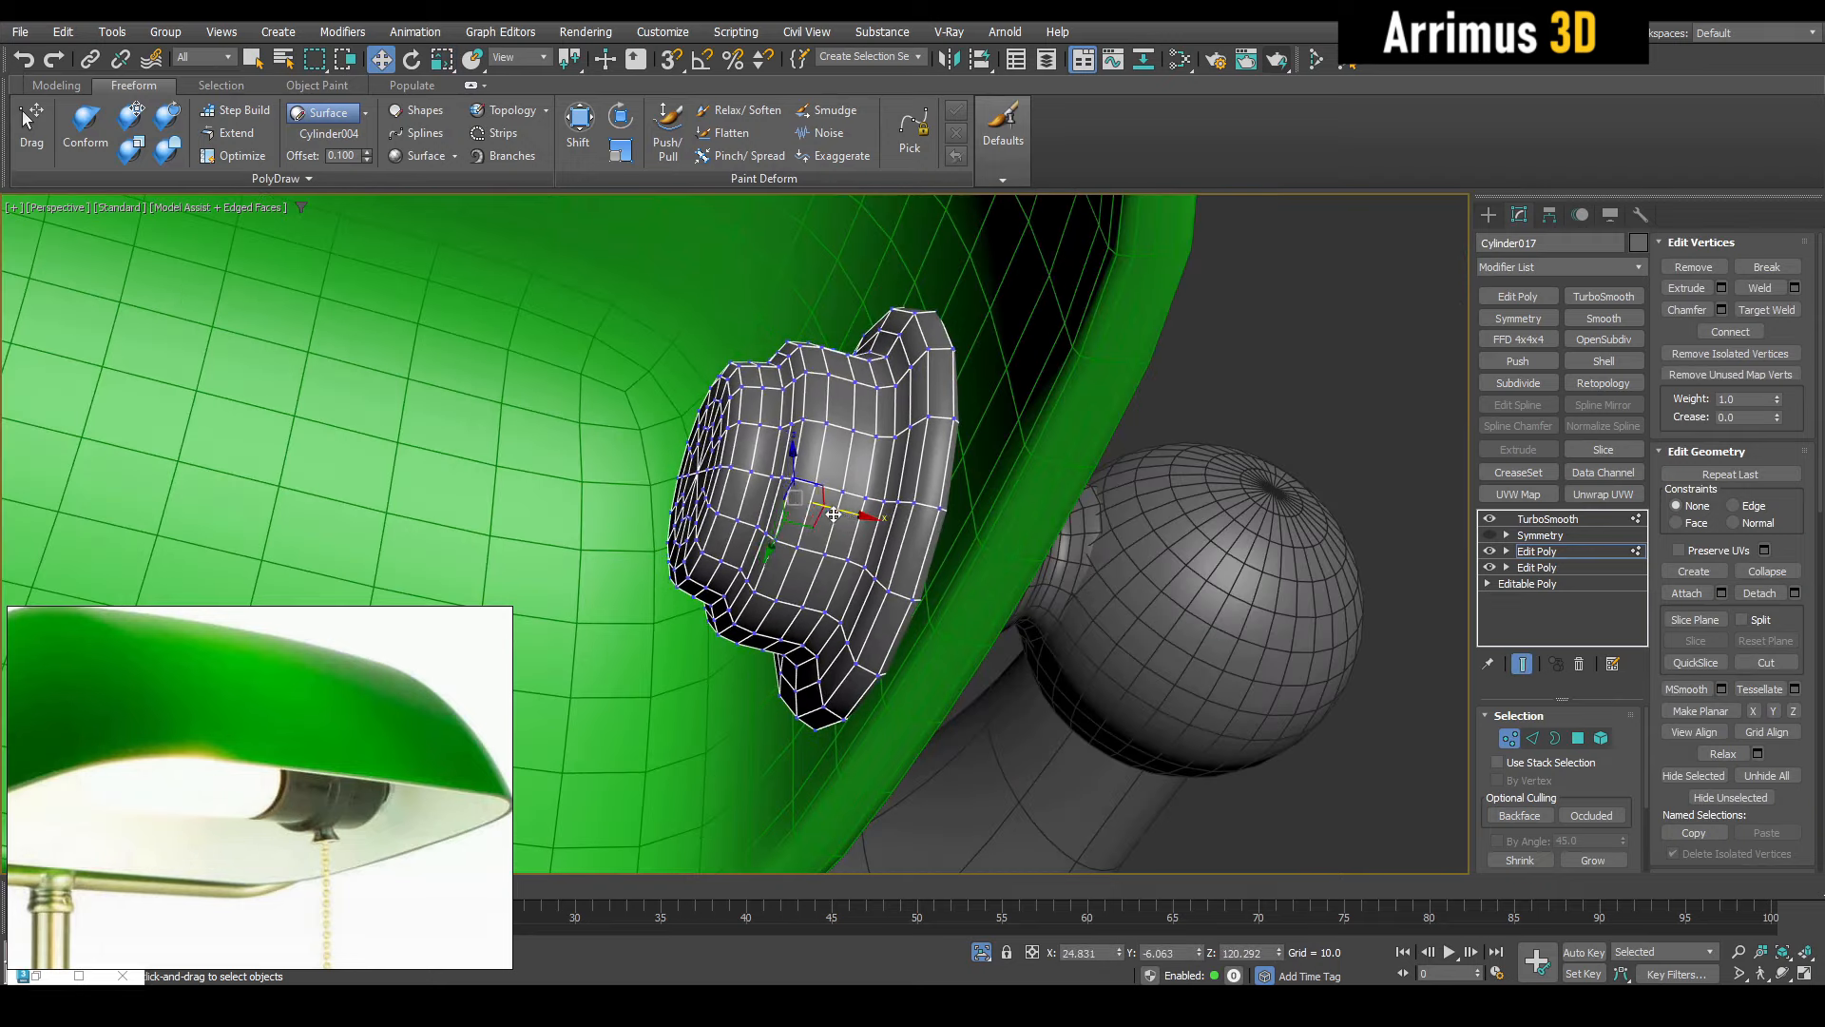
key("shift+e")
Adjust the socket's scale and its position along X inside the shade
scroll(834, 514, "down", 5)
middle_click_drag(837, 515, 877, 532, "alt")
key("r")
middle_click_drag(742, 479, 886, 501, "alt")
key("w")
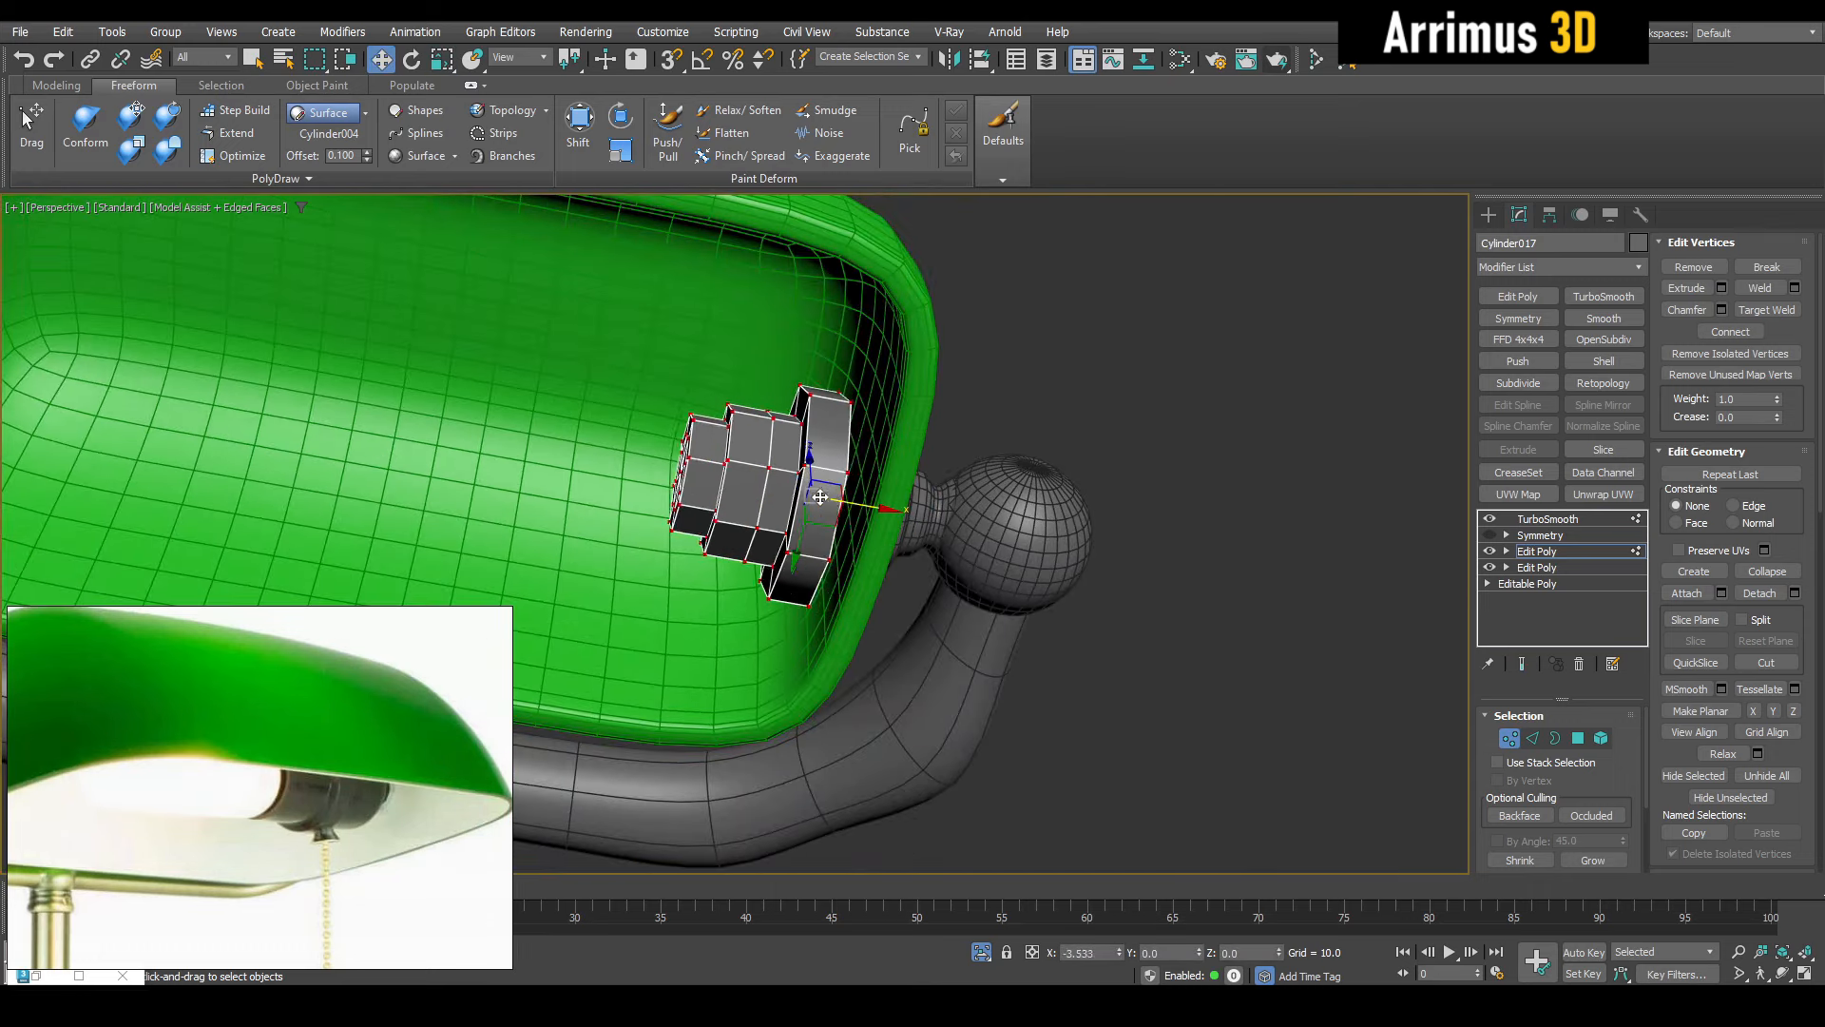
key("shift+e")
scroll(946, 509, "up", 2)
scroll(944, 508, "down", 5)
Clone the polygons of the socket's front cap toward the shade's center as a separate object and select that object
key("1")
key("q")
middle_click_drag(944, 508, 856, 536, "alt")
scroll(856, 536, "up", 5)
key("4")
key("shift+e")
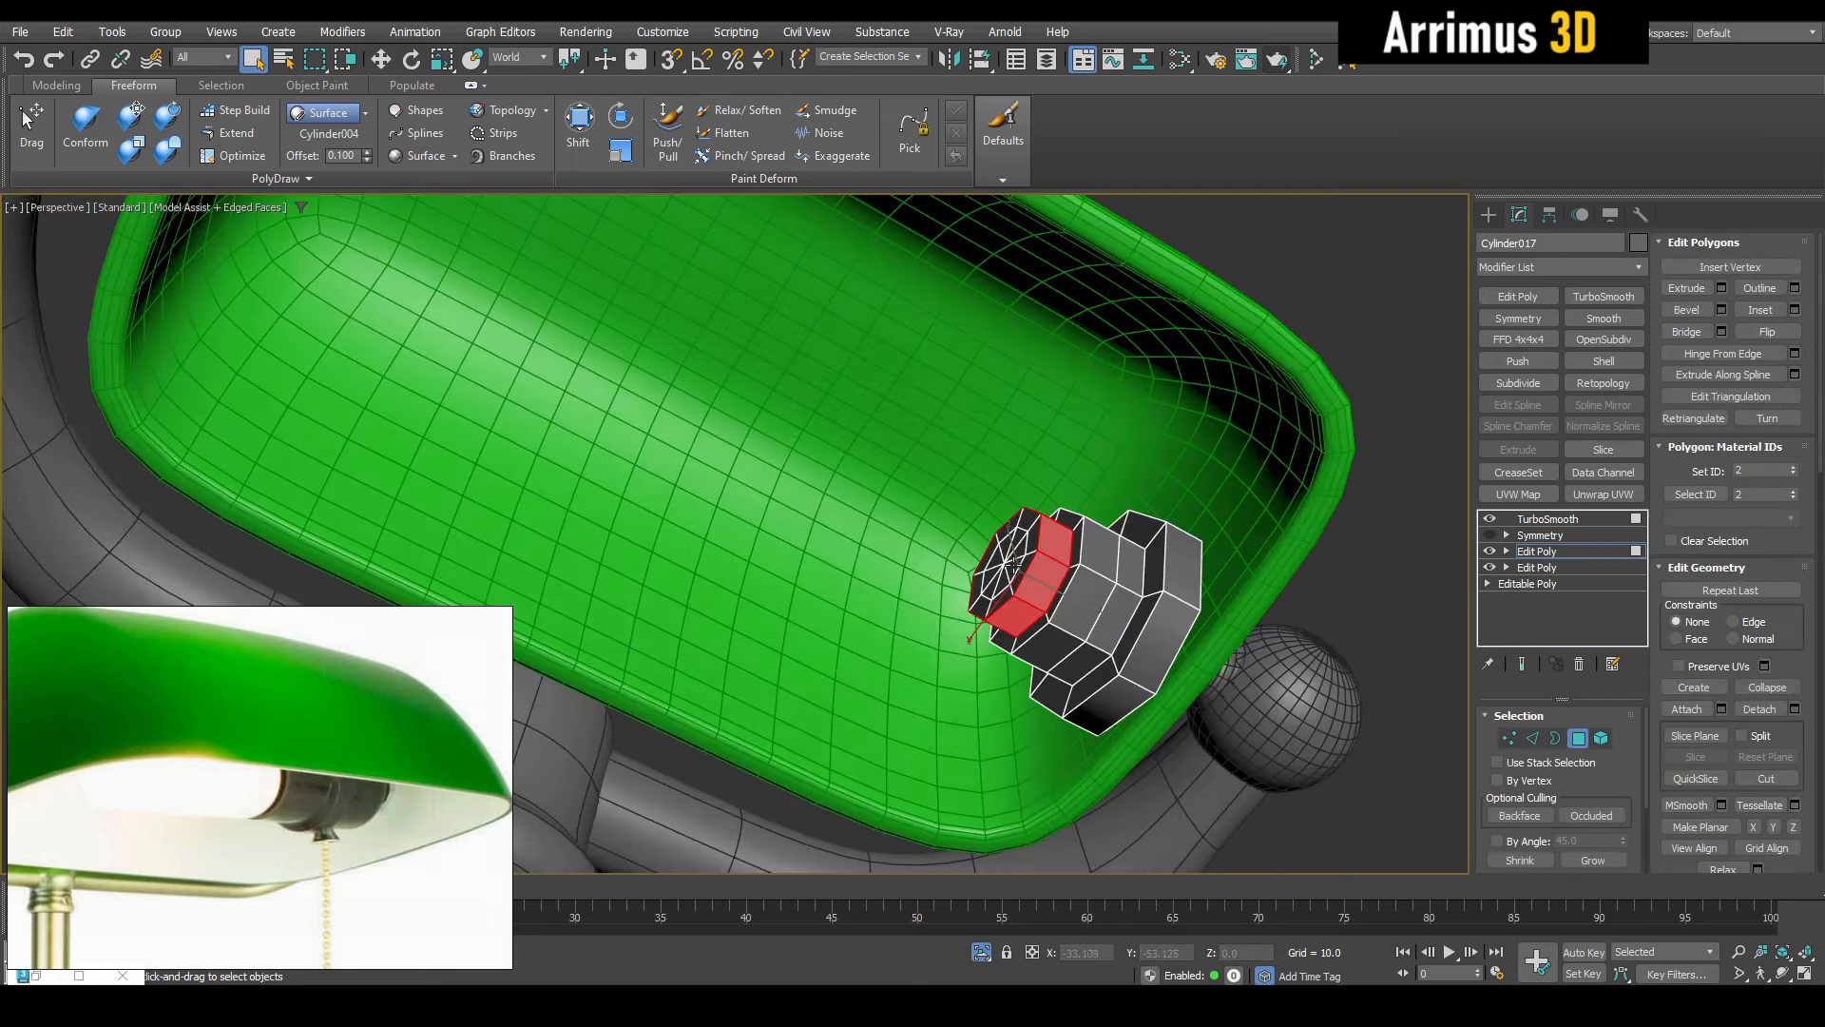
key("w")
left_click_drag(1039, 586, 866, 502, "shift")
left_click(1013, 523)
key("4")
key("q")
left_click(870, 490)
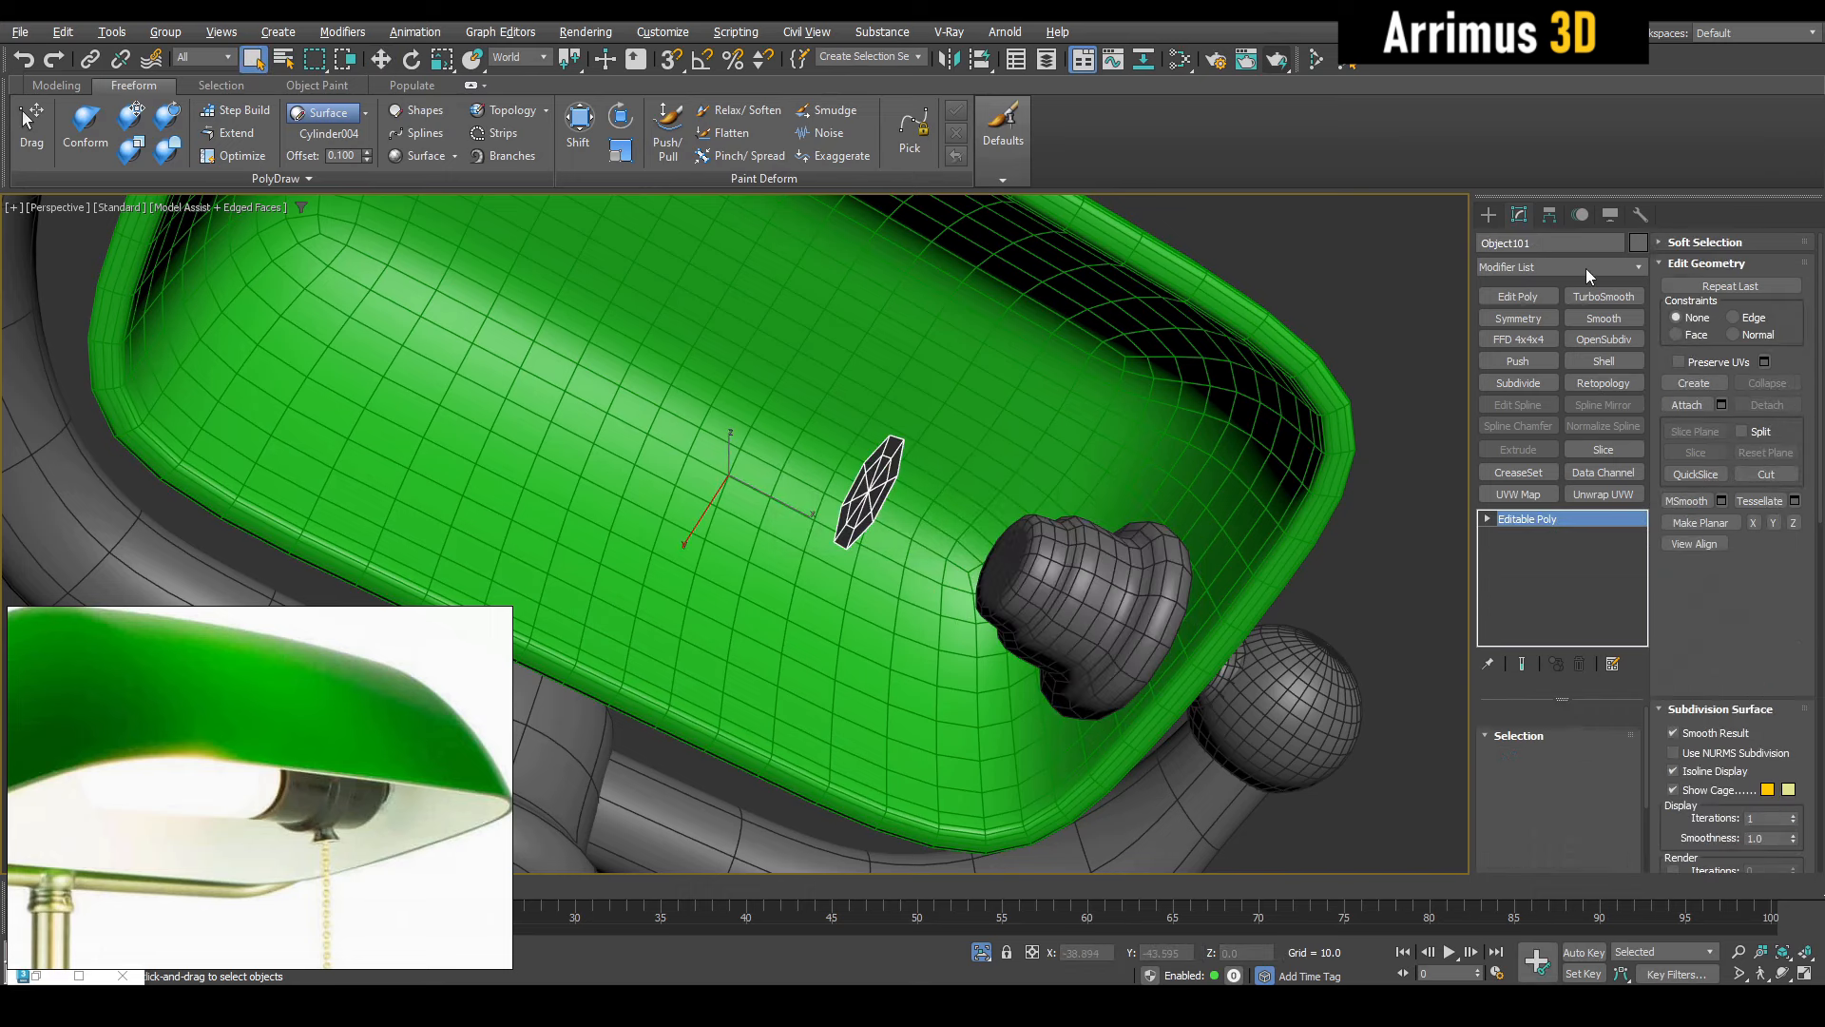
Colour the cloned cap object white and thicken it with a Shell modifier using an inner amount of 1.68
left_click(1639, 248)
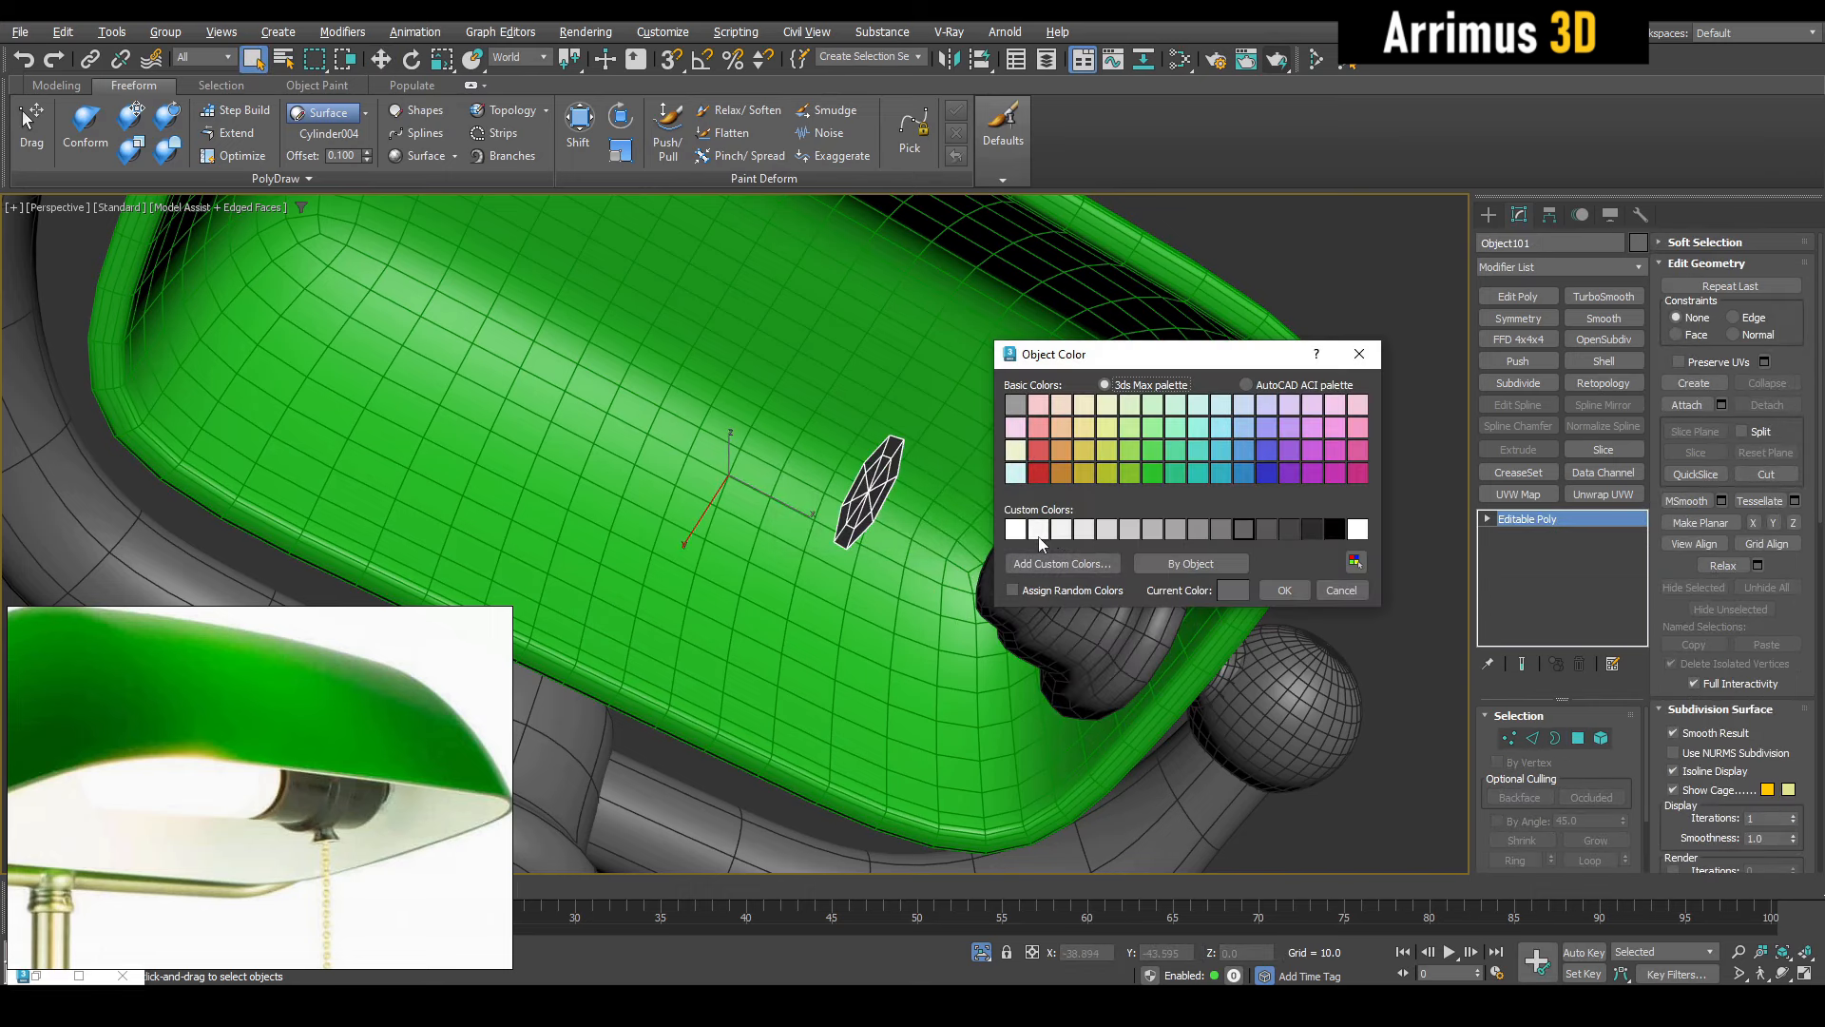
left_click(1308, 592)
left_click(1583, 359)
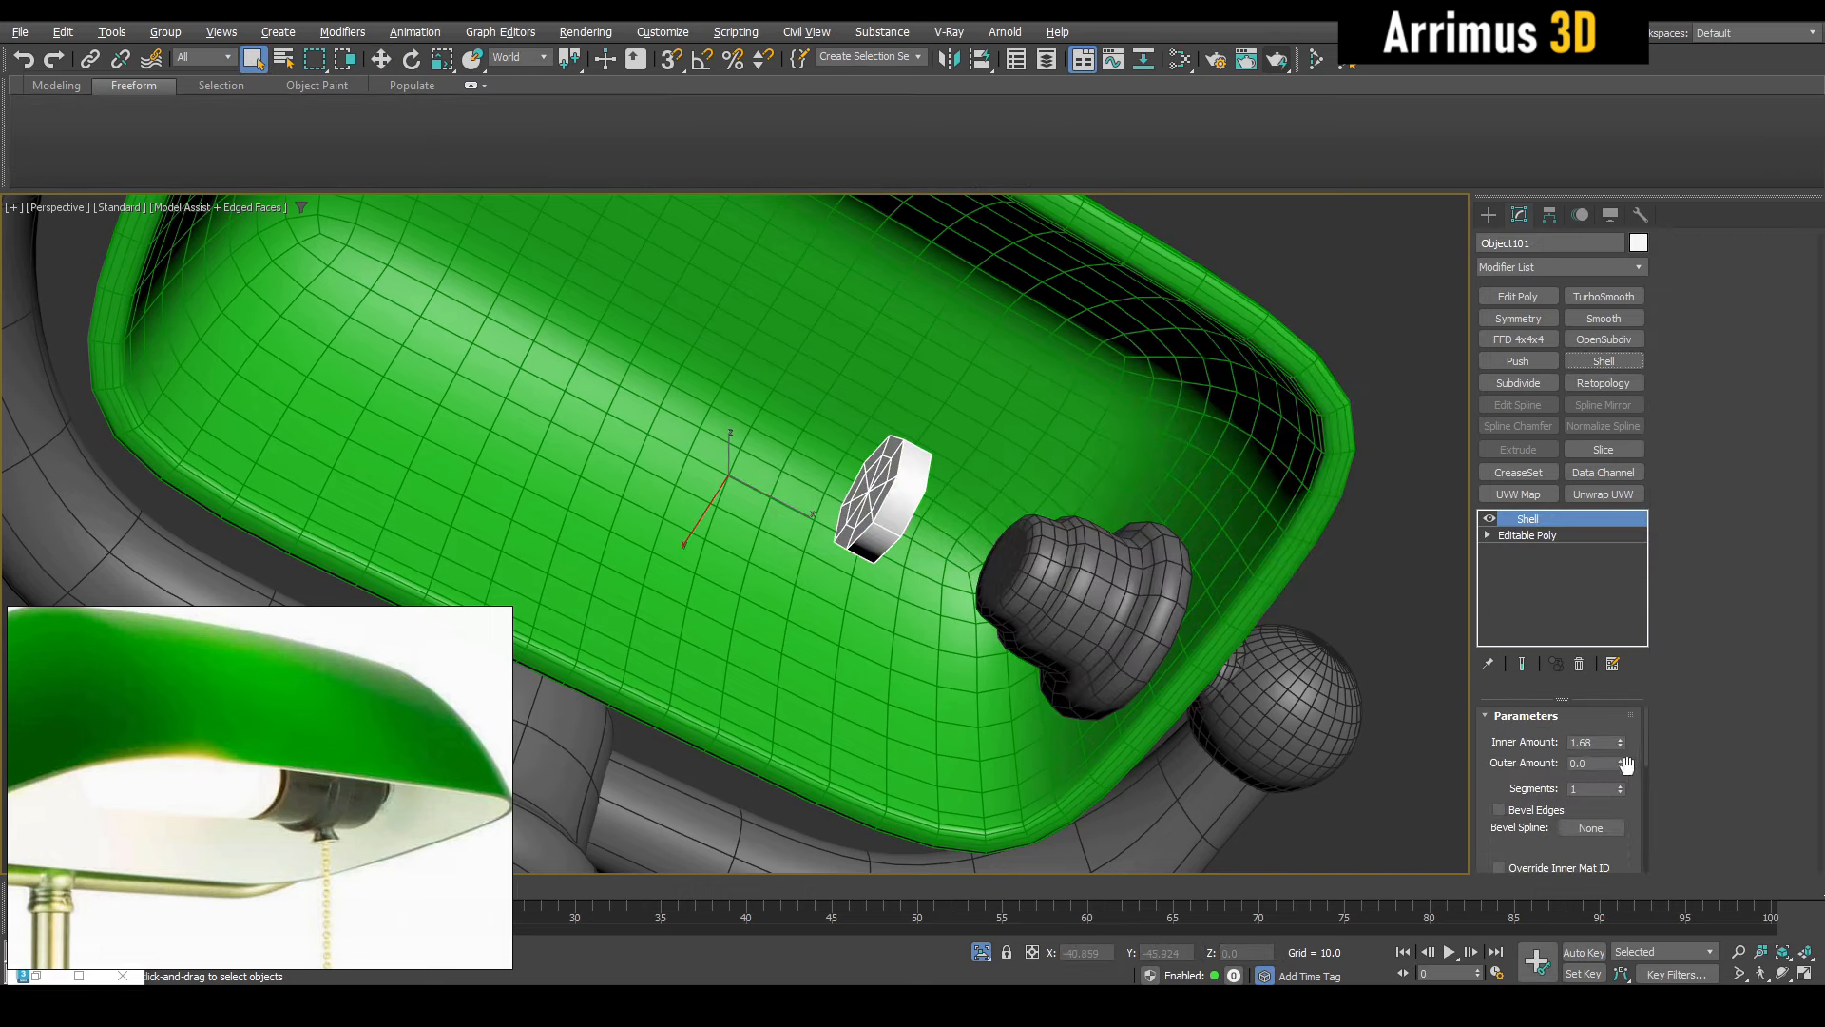
Add an Edit Poly modifier and move the end cap polygons facing away from the socket along X, lengthening the piece into a cylinder
middle_click_drag(1046, 499, 1082, 506)
key("shift+e")
key("4")
left_click(910, 488)
key("w")
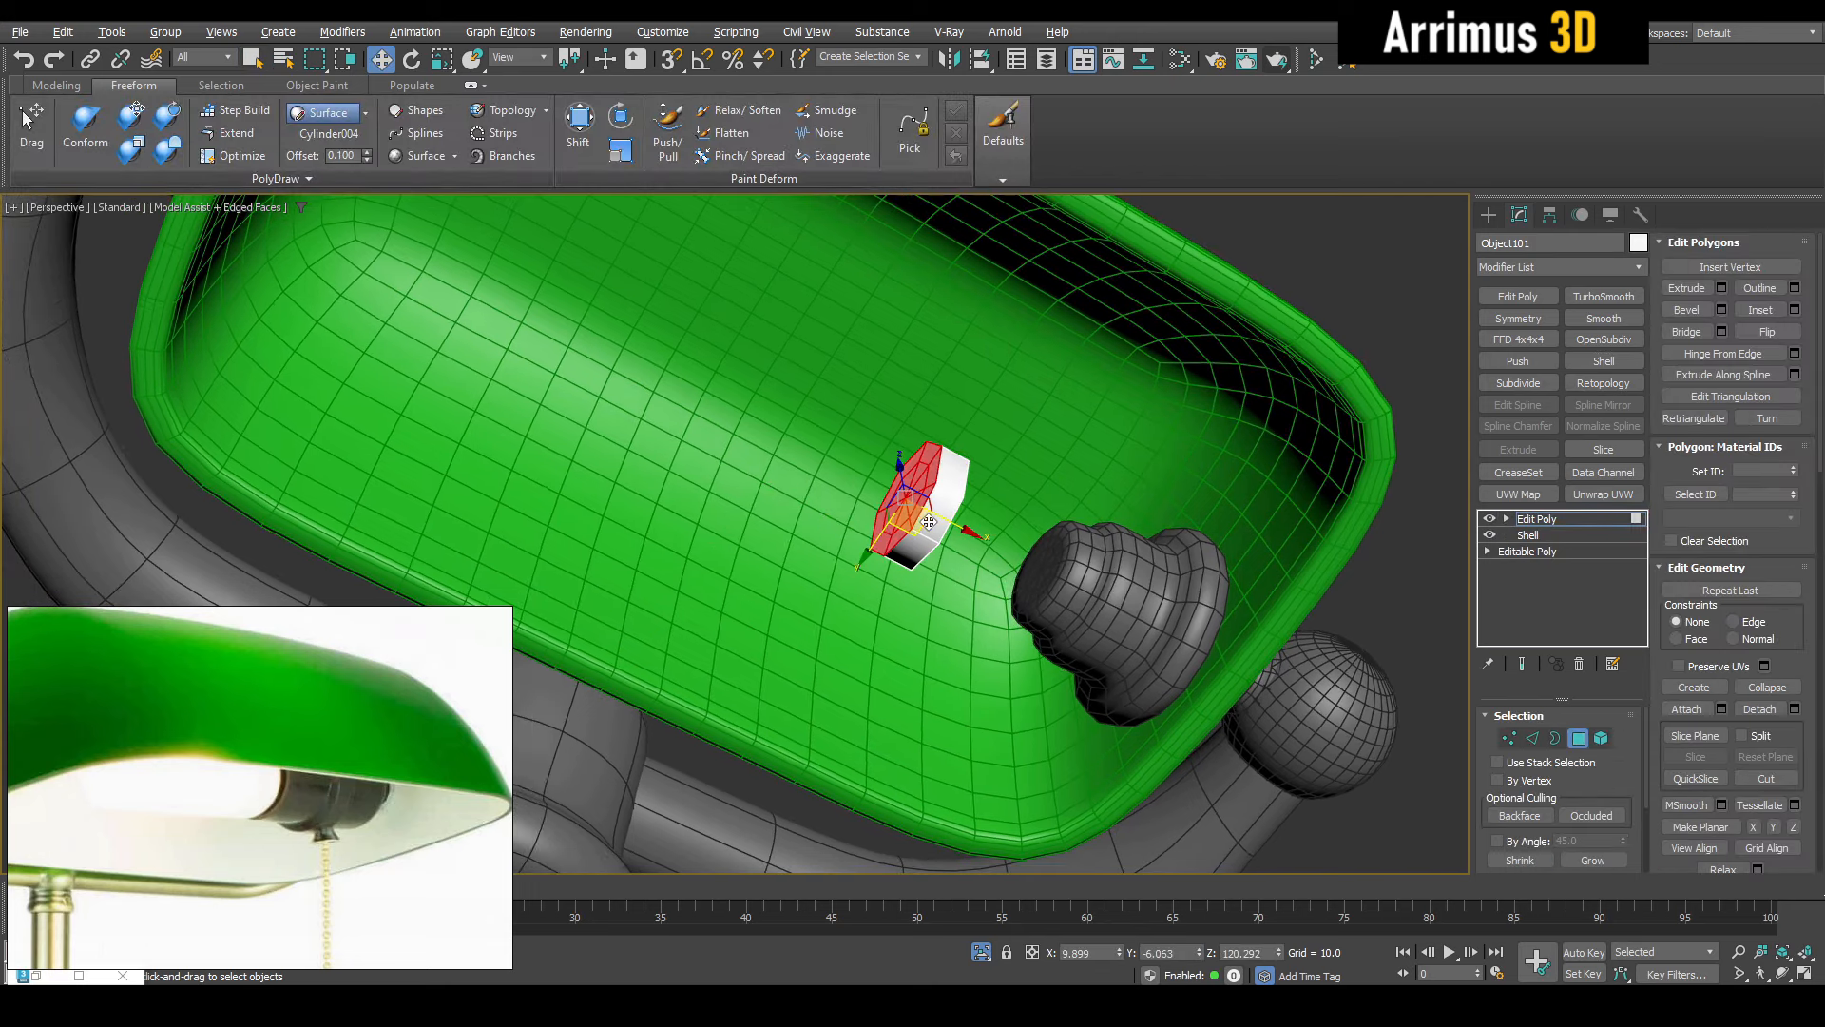
left_click_drag(949, 523, 844, 467)
middle_click_drag(846, 466, 912, 510)
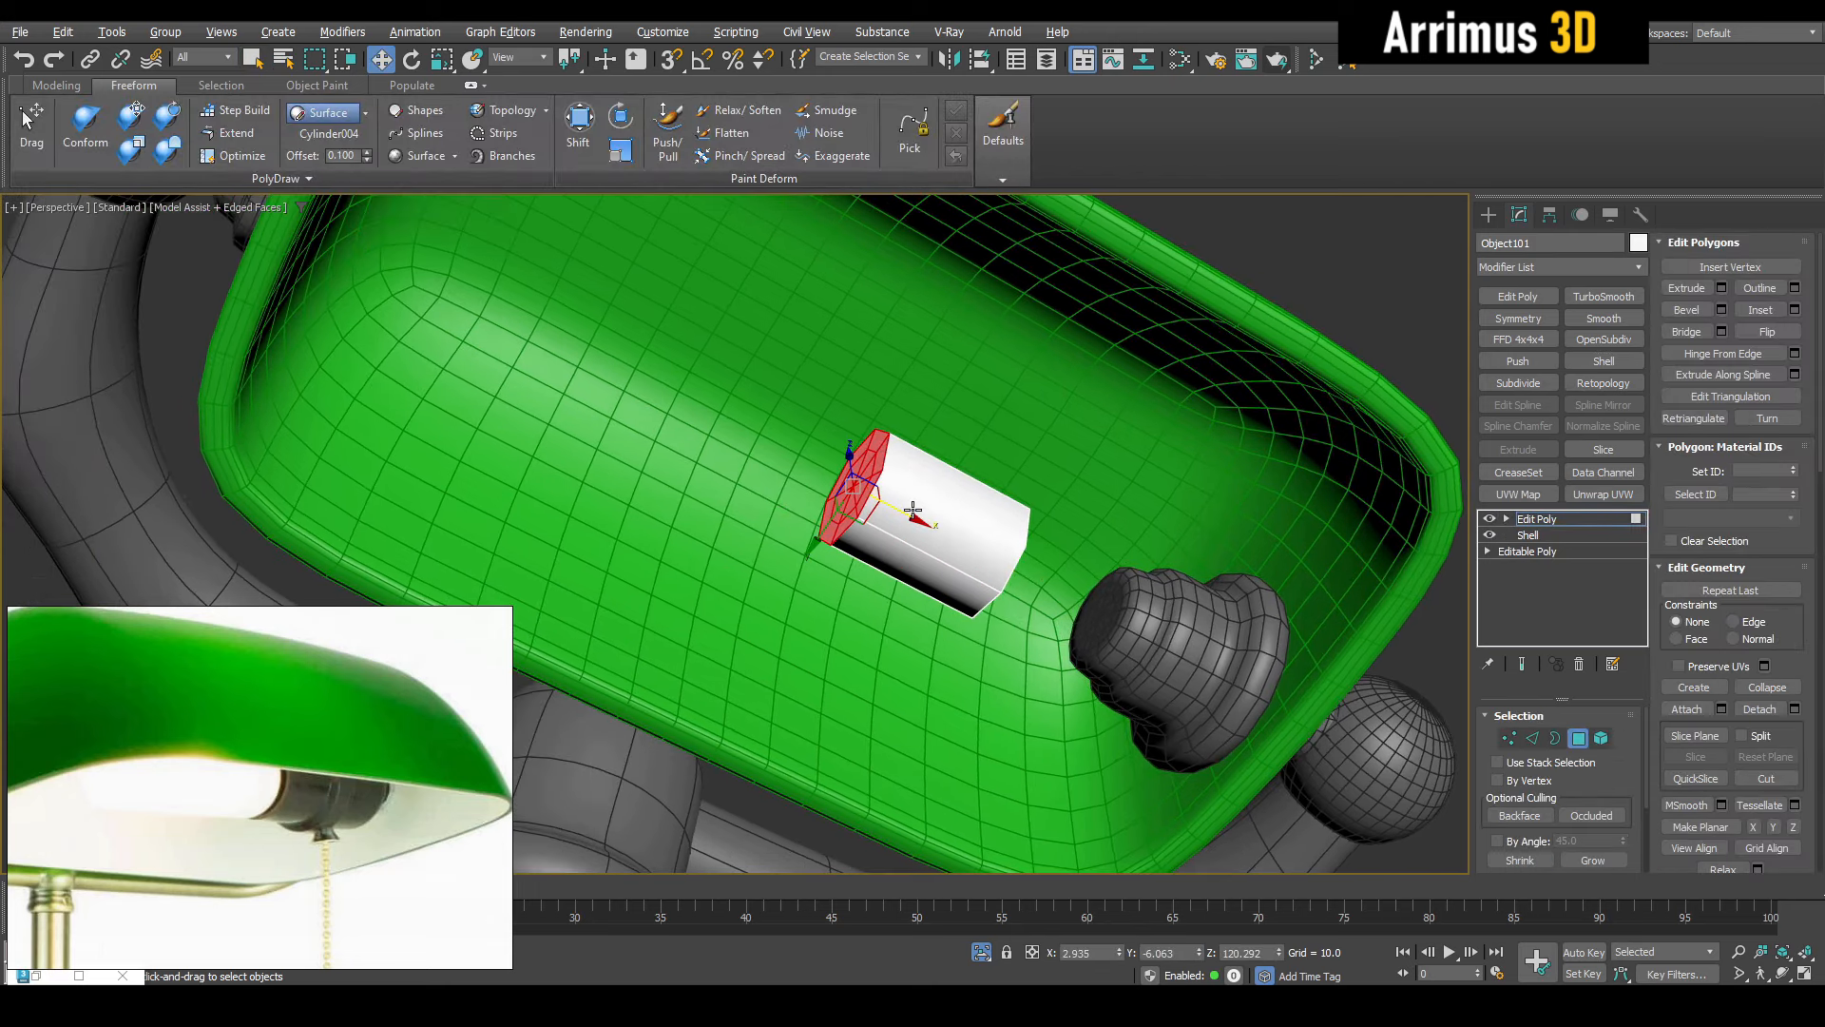
Extrude the cylinder's end cap into a second section and scale that section's side polygons to a wider diameter
left_click_drag(906, 512, 701, 439, "shift")
middle_click_drag(732, 424, 808, 487)
key("q")
left_click(811, 486)
left_click(821, 452, "shift")
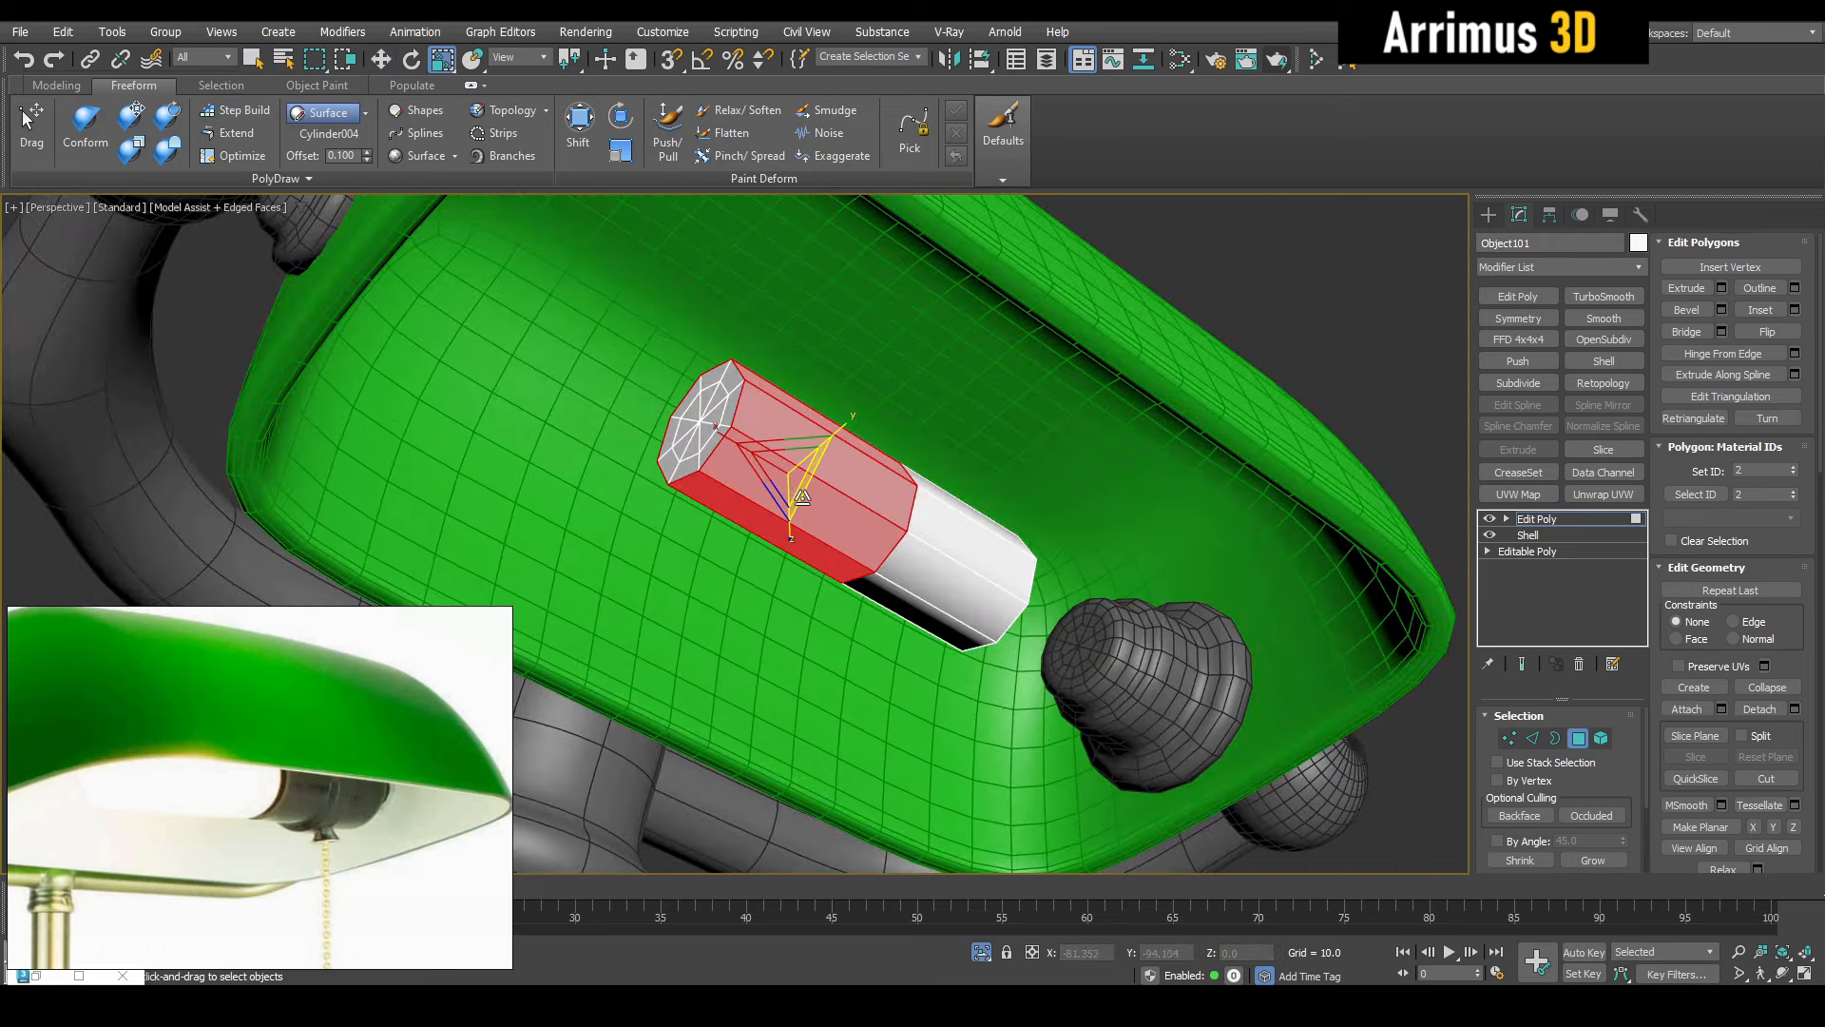
left_click_drag(803, 498, 848, 560)
Remove the small inner edge ring from the bulb's end cap and pull the cap's center vertex outward into a point
scroll(692, 416, "up", 5)
key("q")
key("2")
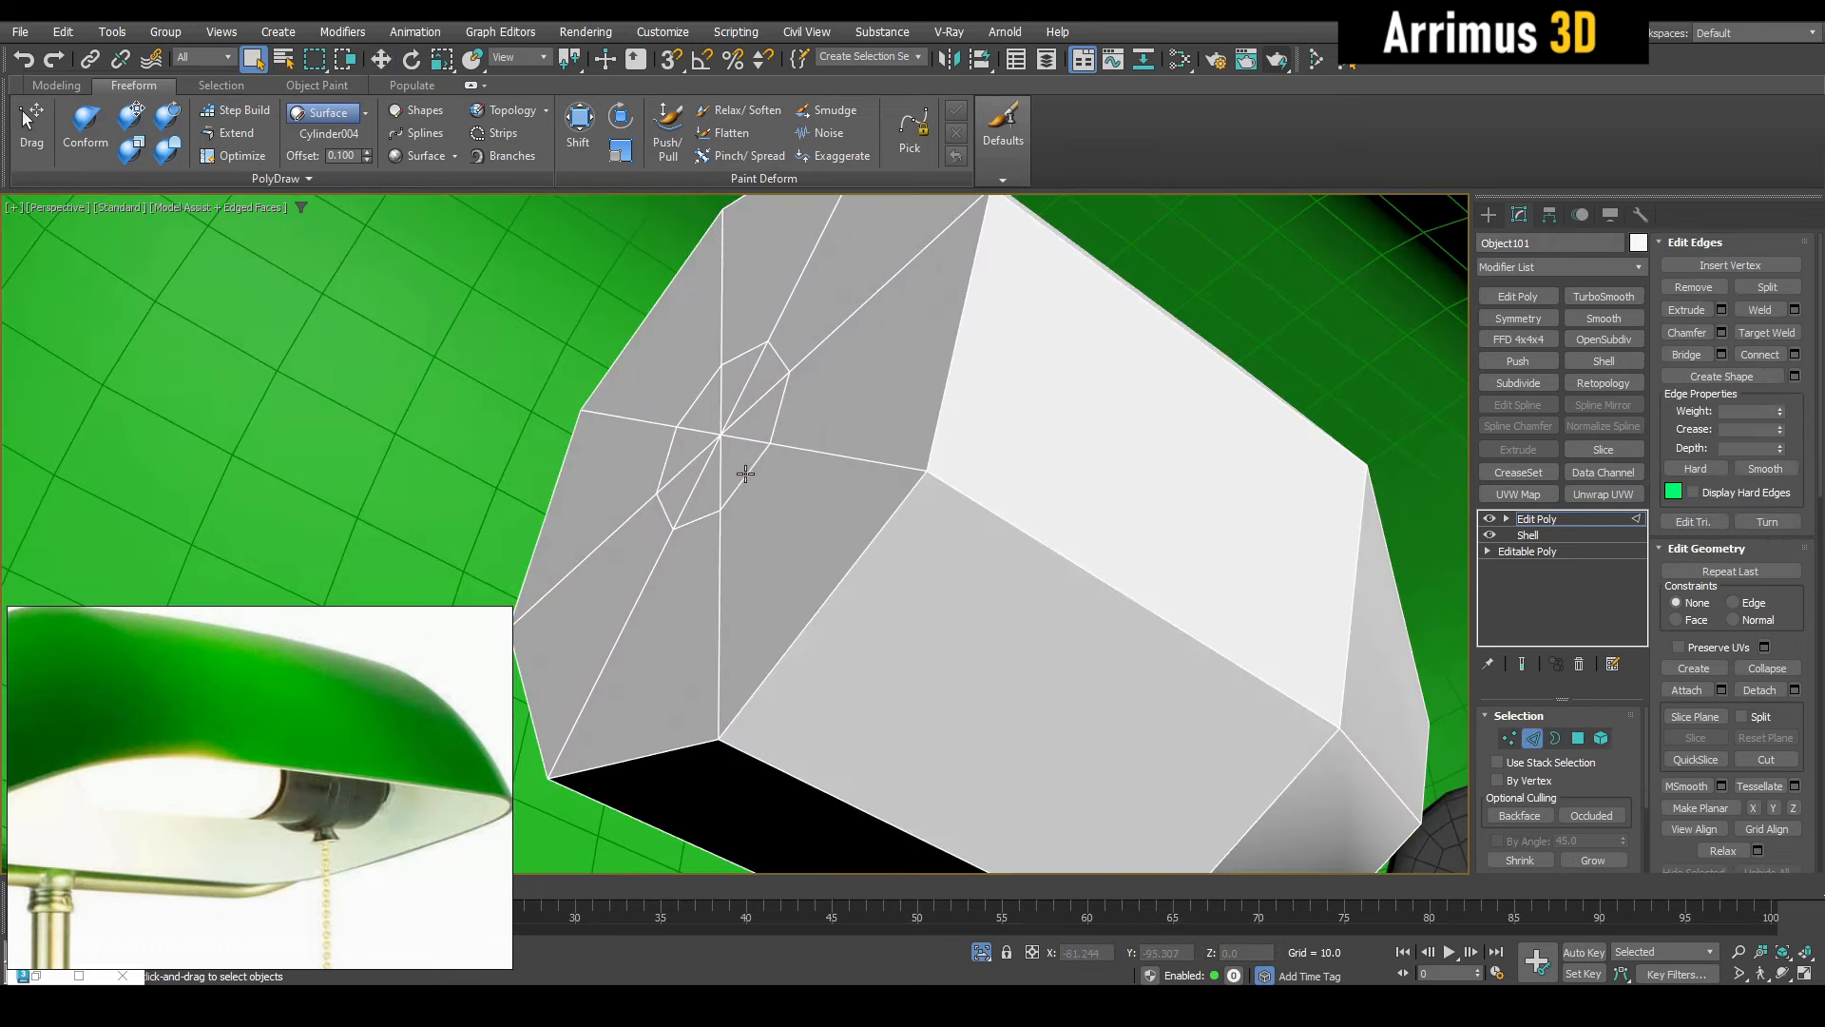
middle_click_drag(923, 477, 918, 506, "alt")
left_click(866, 523)
key("BackSpace")
key("1")
left_click(829, 462)
key("w")
scroll(831, 463, "down", 4)
key("q")
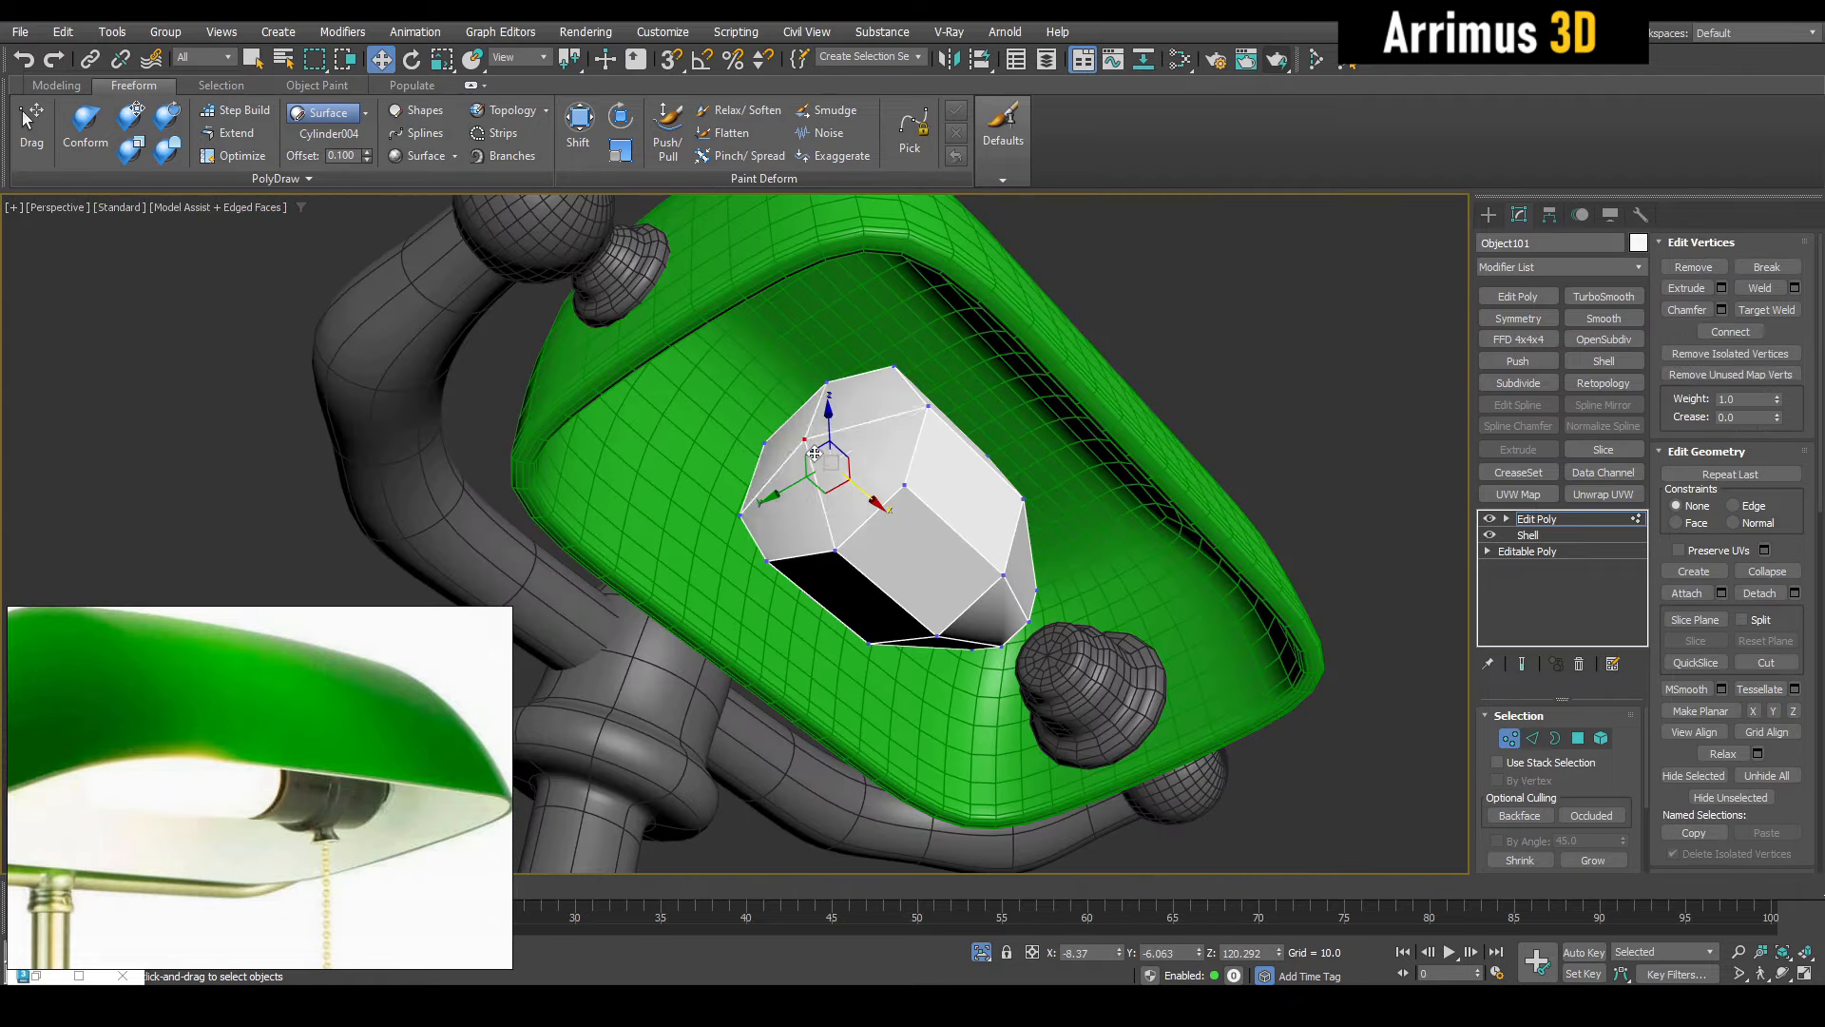
key("1")
Apply TurboSmooth to the bulb, raising the iterations and enabling isoline display
left_click(1628, 297)
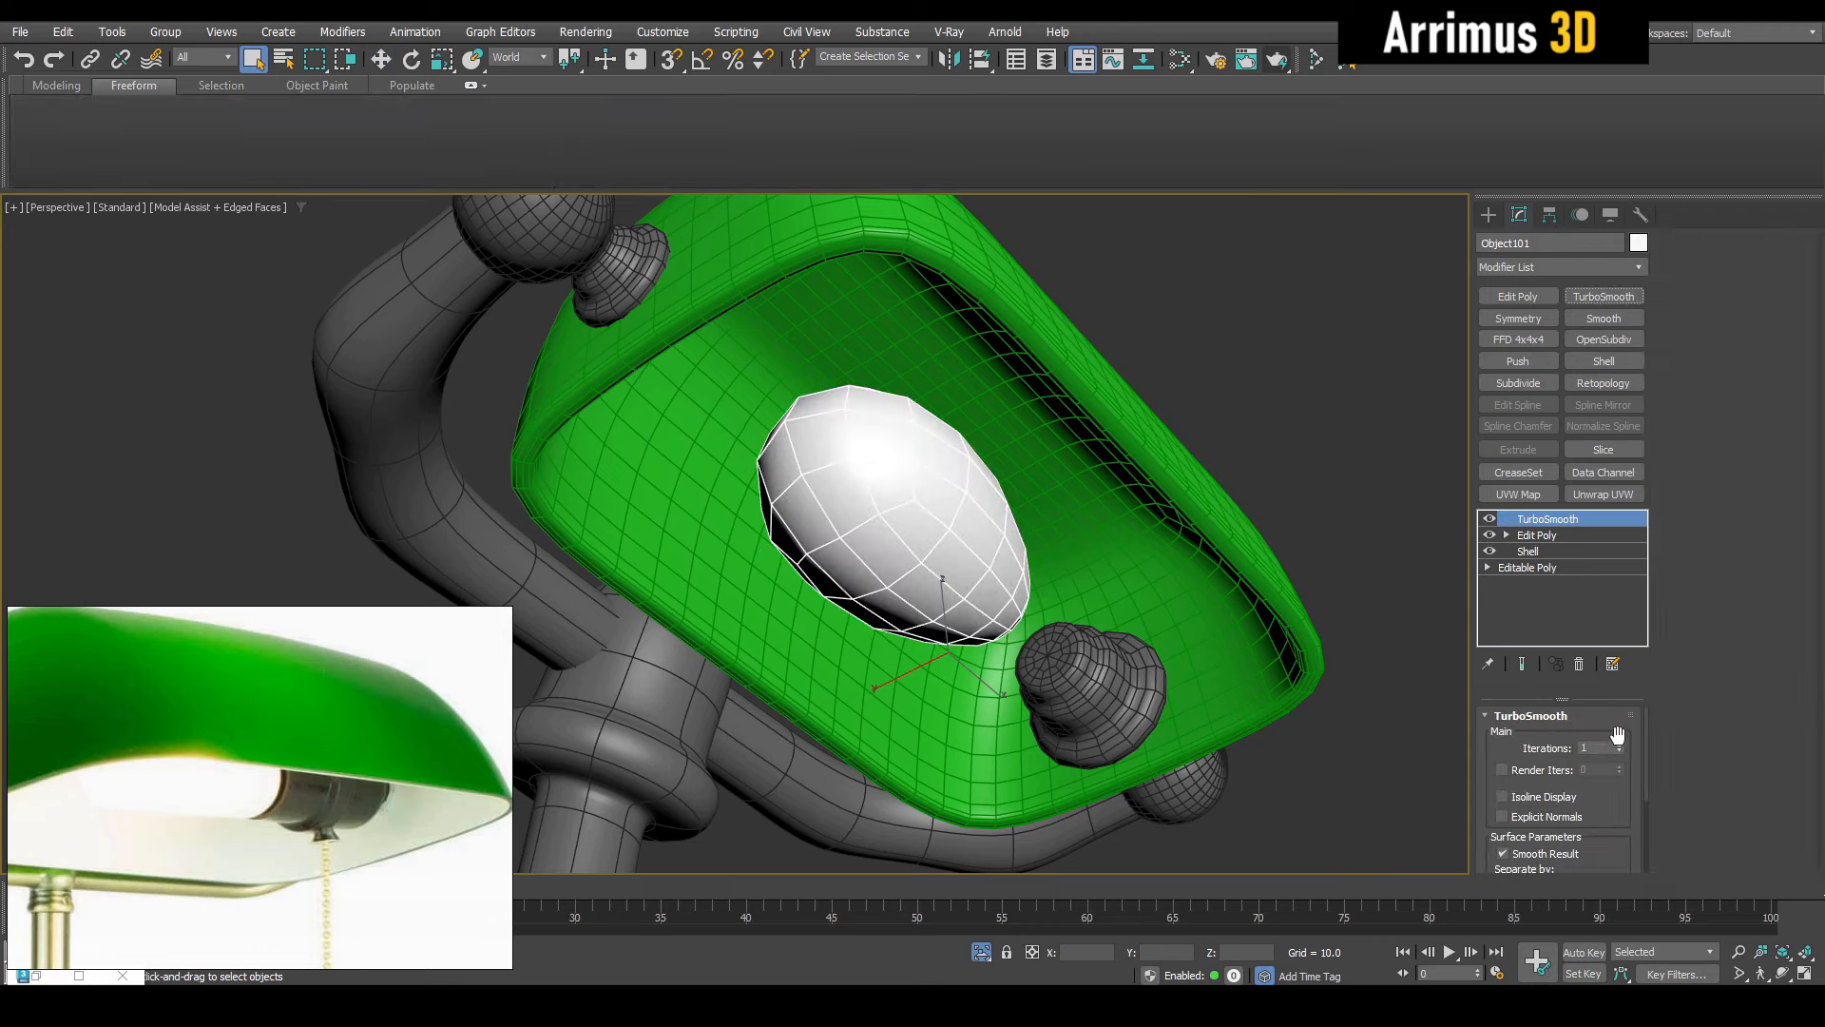
left_click(1619, 745)
left_click(1502, 796)
middle_click_drag(1188, 627, 1248, 649, "alt")
Insert an Edit Poly and a Smooth modifier beneath the bulb's TurboSmooth to clear the base mesh's smooth shading
left_click(1563, 536)
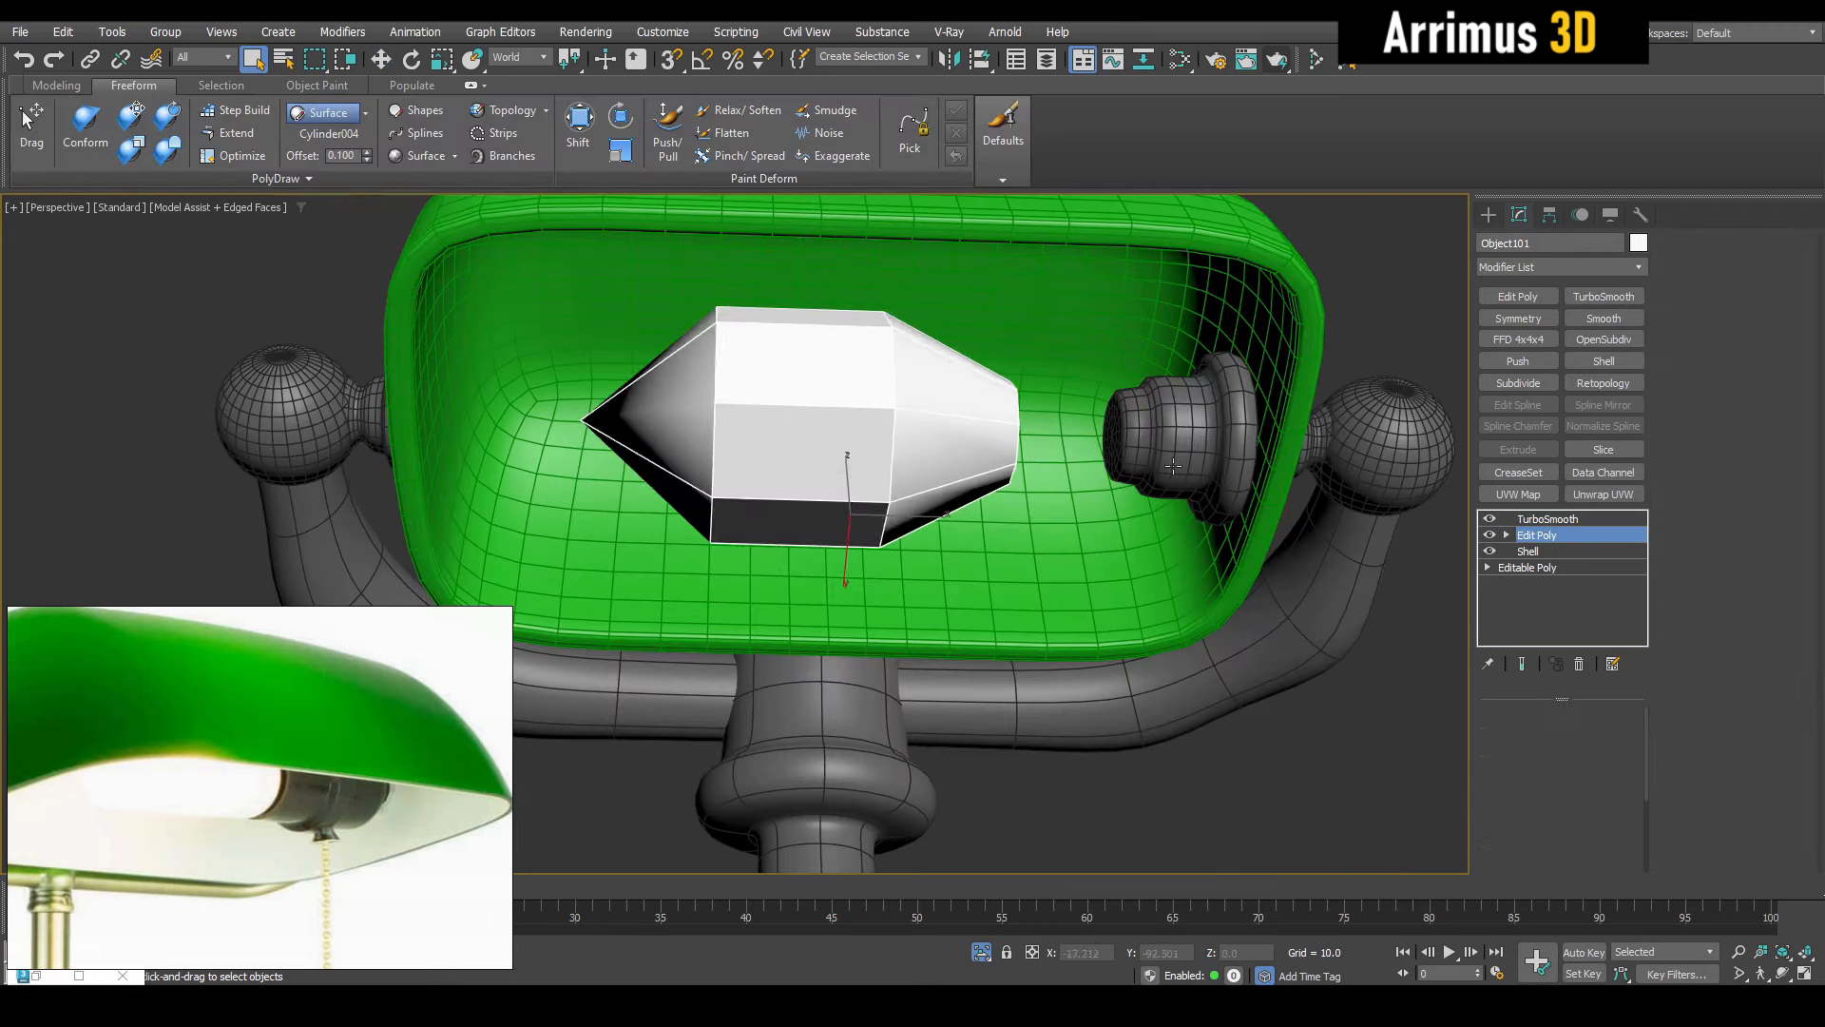
middle_click_drag(1085, 434, 956, 420)
left_click(1518, 297)
key("4")
left_click_drag(704, 563, 685, 278)
left_click_drag(863, 345, 939, 565)
left_click_drag(827, 565, 811, 318)
key("4")
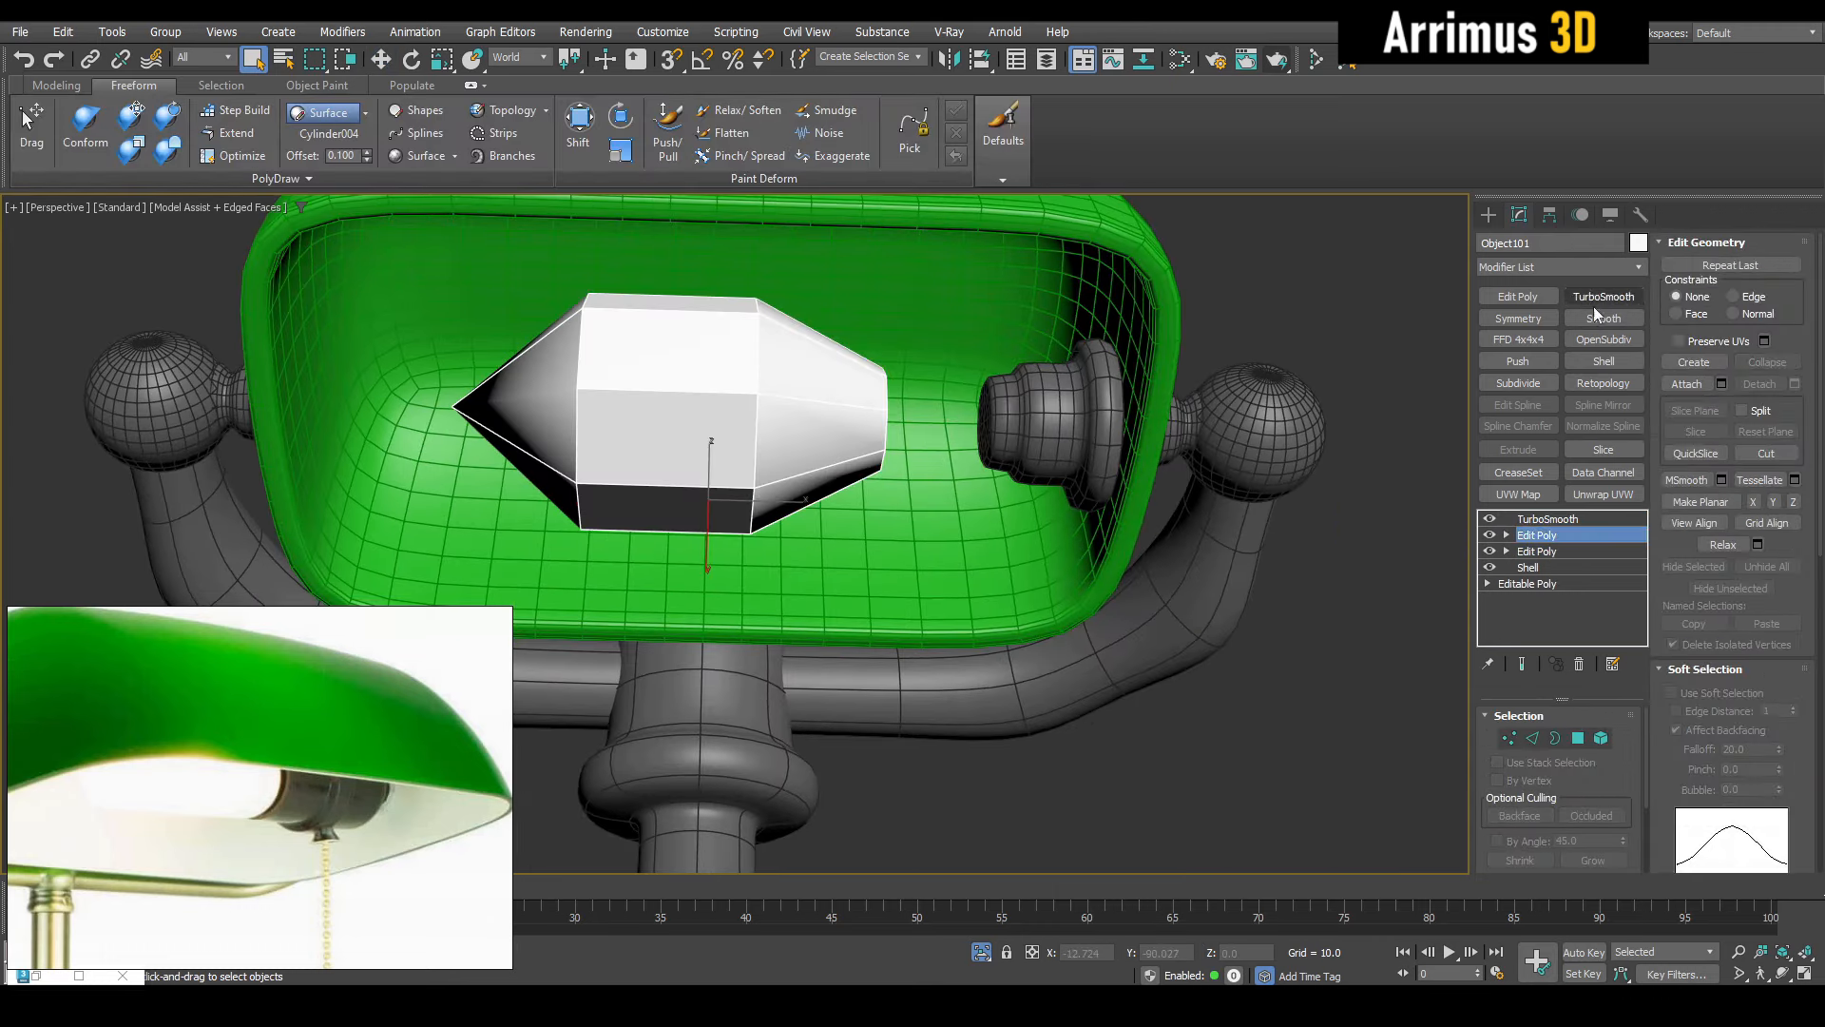
left_click(1601, 317)
Add another Edit Poly modifier and extrude the bulb's narrow end about 7.2 units along X into a neck reaching the socket
left_click(1518, 296)
key("4")
left_click_drag(914, 425, 1030, 425, "shift")
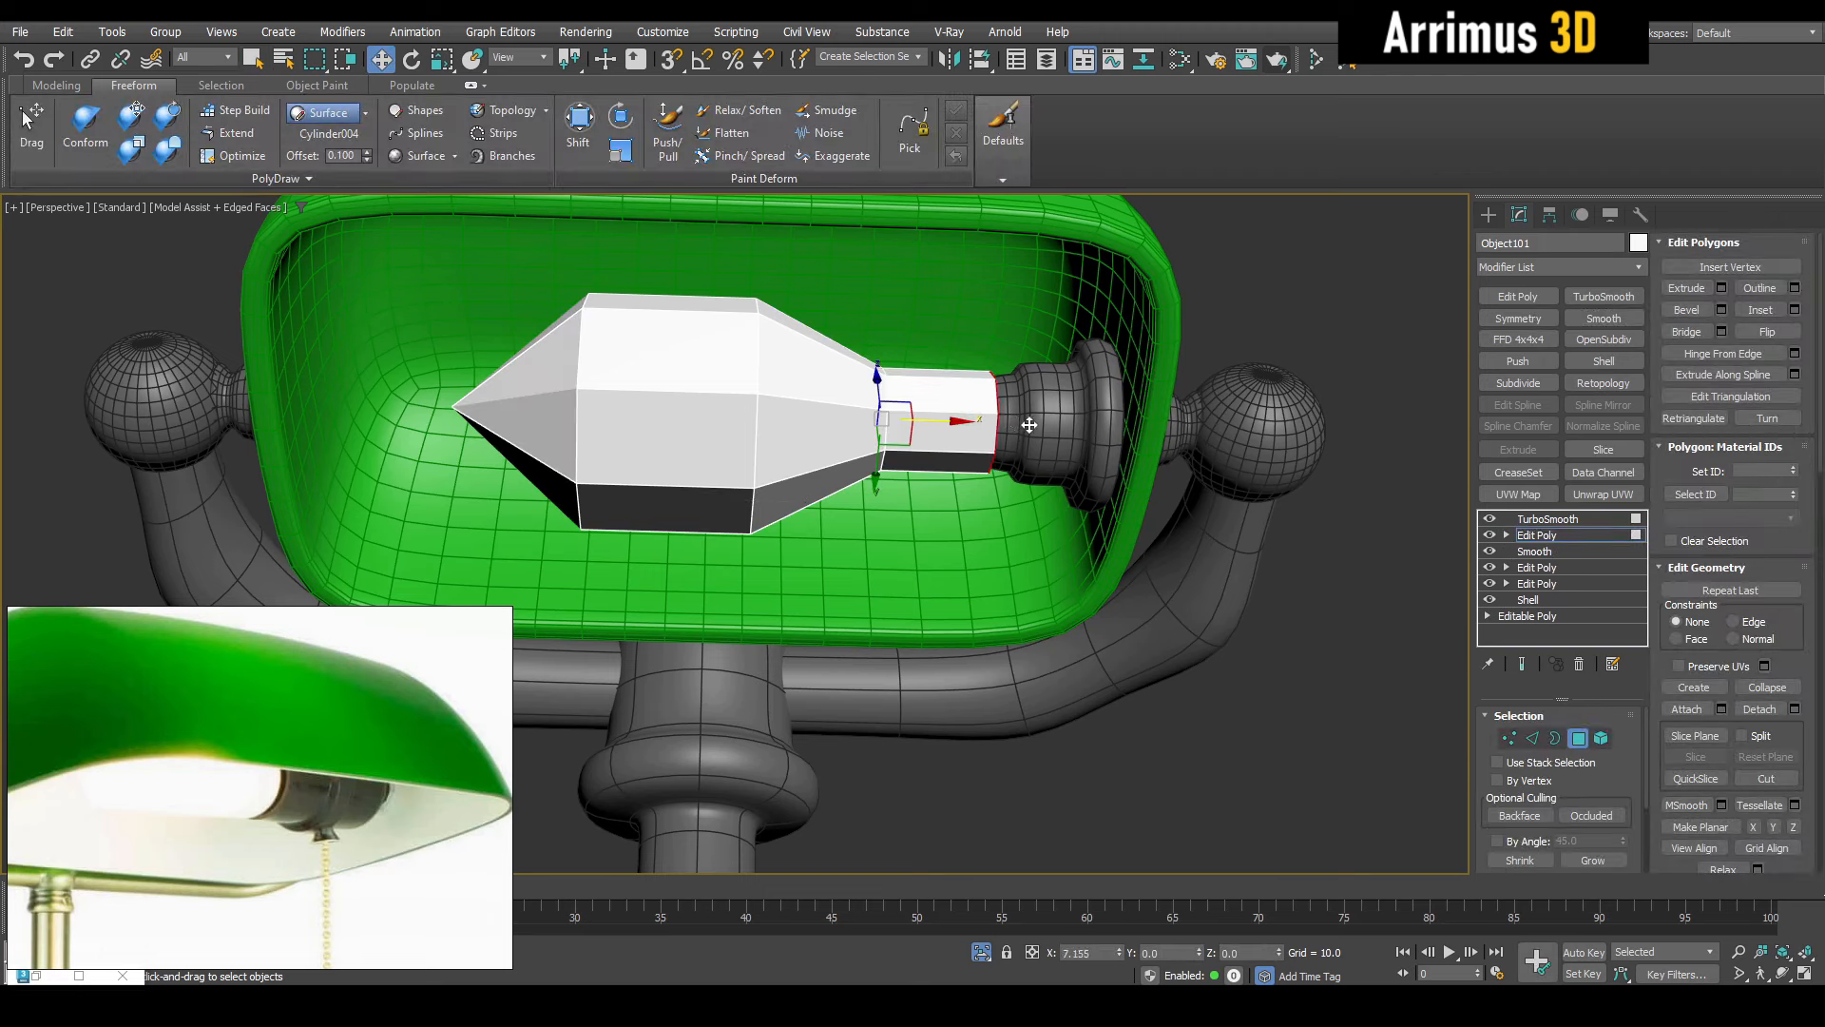
key("q")
Select all of the bulb's polygons and scale them down across the diameter to slim the bulb
key("d")
mouse_move(1035, 421)
middle_mouse_down("alt")
mouse_move(1055, 419)
mouse_move(1034, 448)
middle_mouse_up("alt")
key("ctrl+a")
key("r")
left_click_drag(927, 537, 927, 570)
middle_click_drag(927, 570, 614, 383, "alt")
Move the bulb's tip inward and shift the body vertices along X toward the socket, checking the smoothed result
key("1")
key("q")
key("d")
scroll(637, 396, "down", 3)
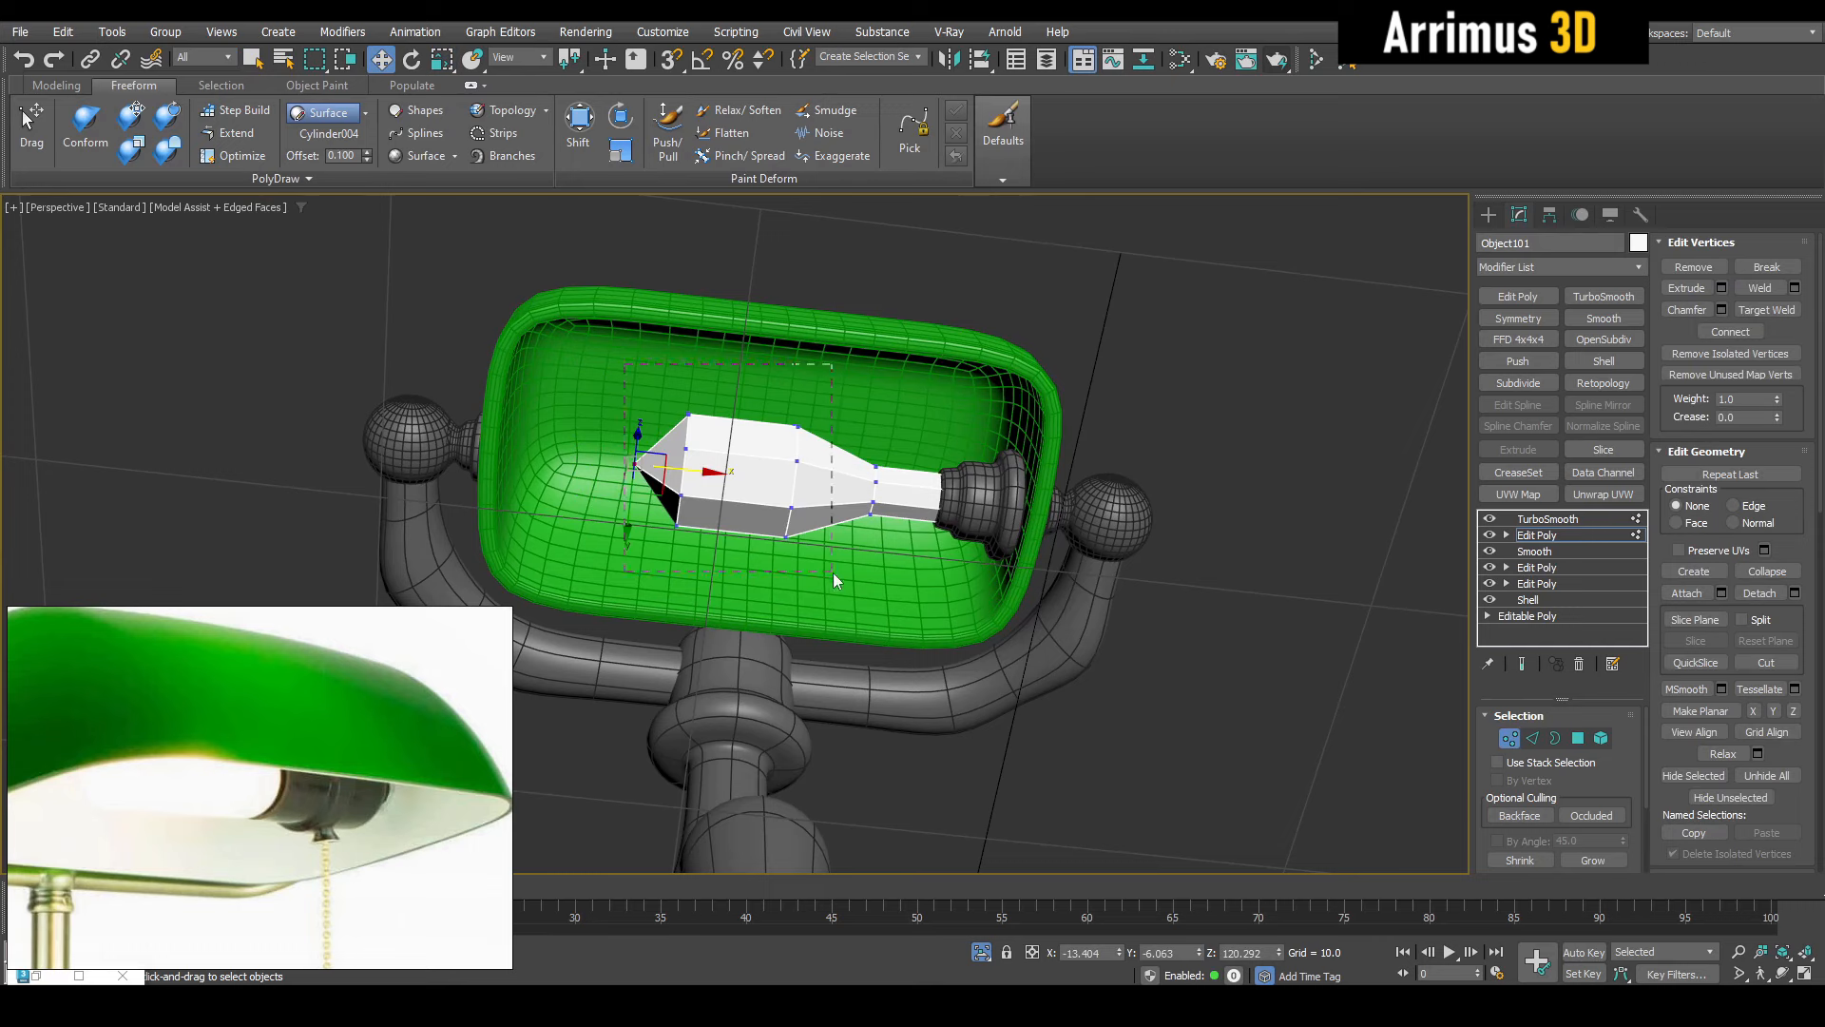
left_click_drag(833, 572, 886, 573)
middle_click_drag(835, 570, 886, 573, "alt")
left_click_drag(886, 574, 913, 576)
middle_click_drag(913, 576, 845, 483, "alt")
key("d")
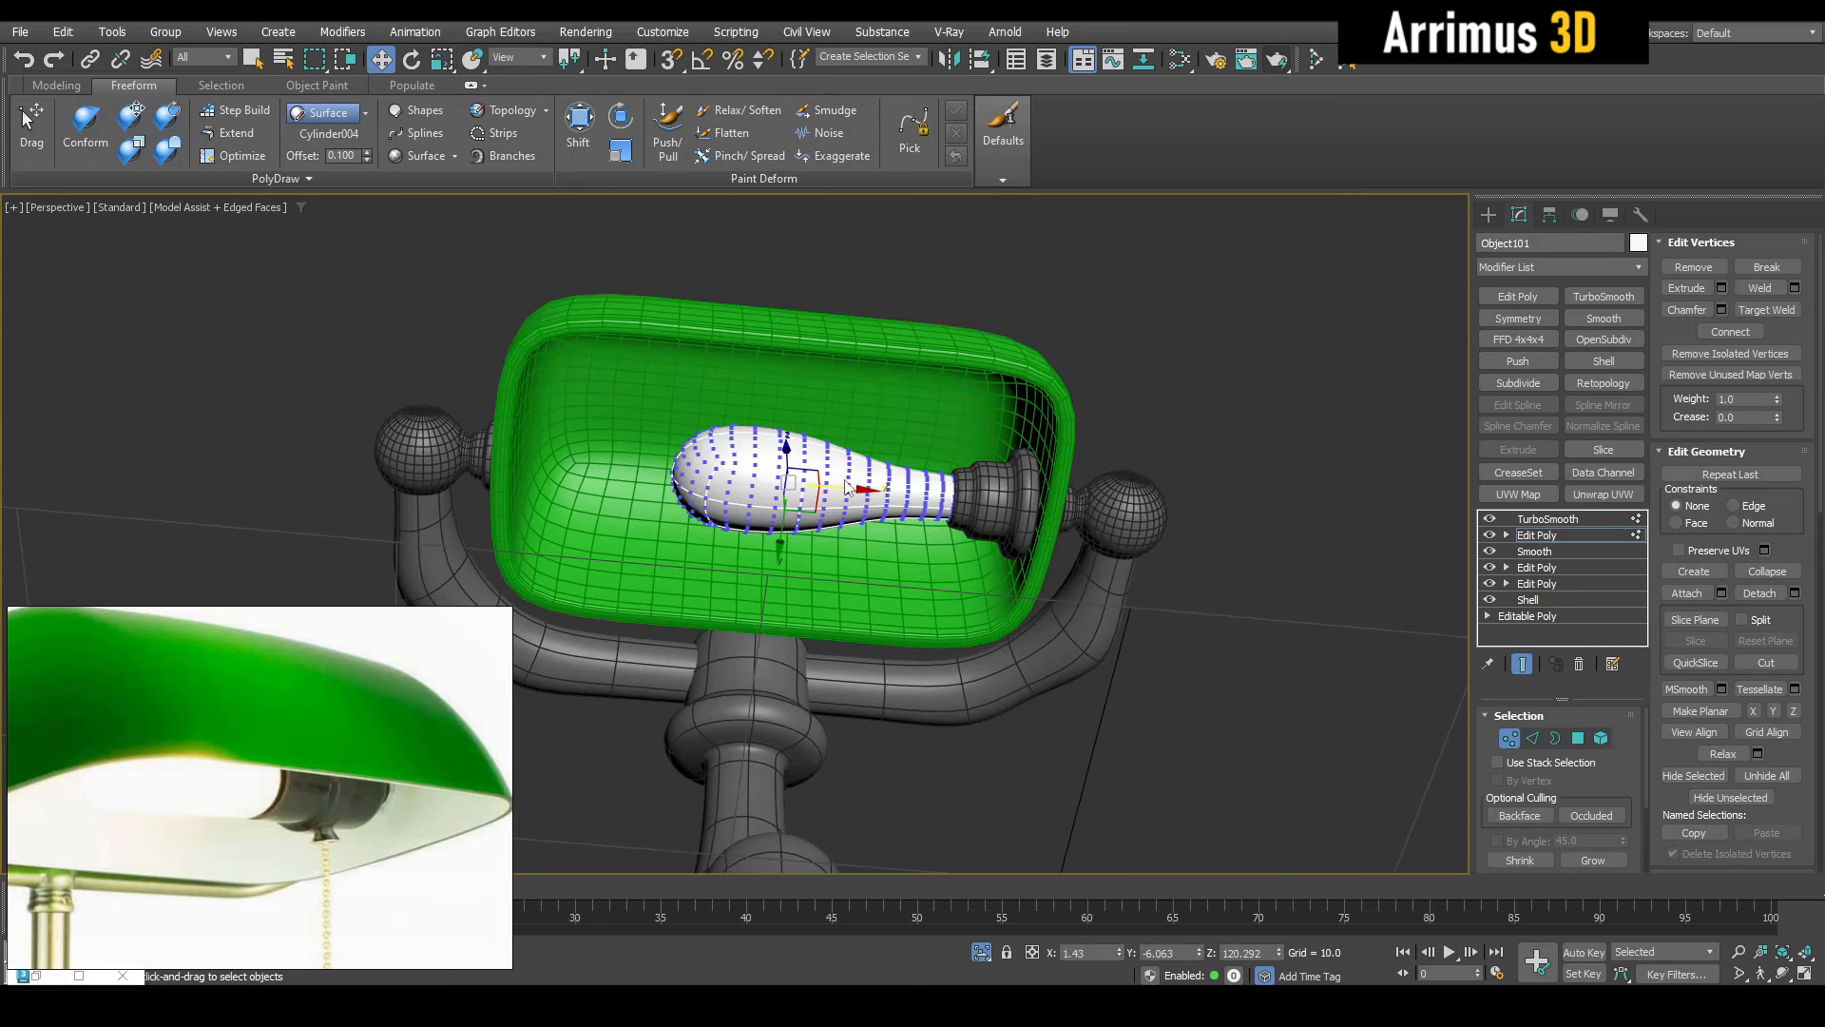
Insert an edge loop around the bulb's neck and position it close to the socket
key("d")
left_click(867, 399)
middle_click_drag(730, 412, 681, 407, "alt")
key("d")
scroll(898, 464, "up", 5)
key("d")
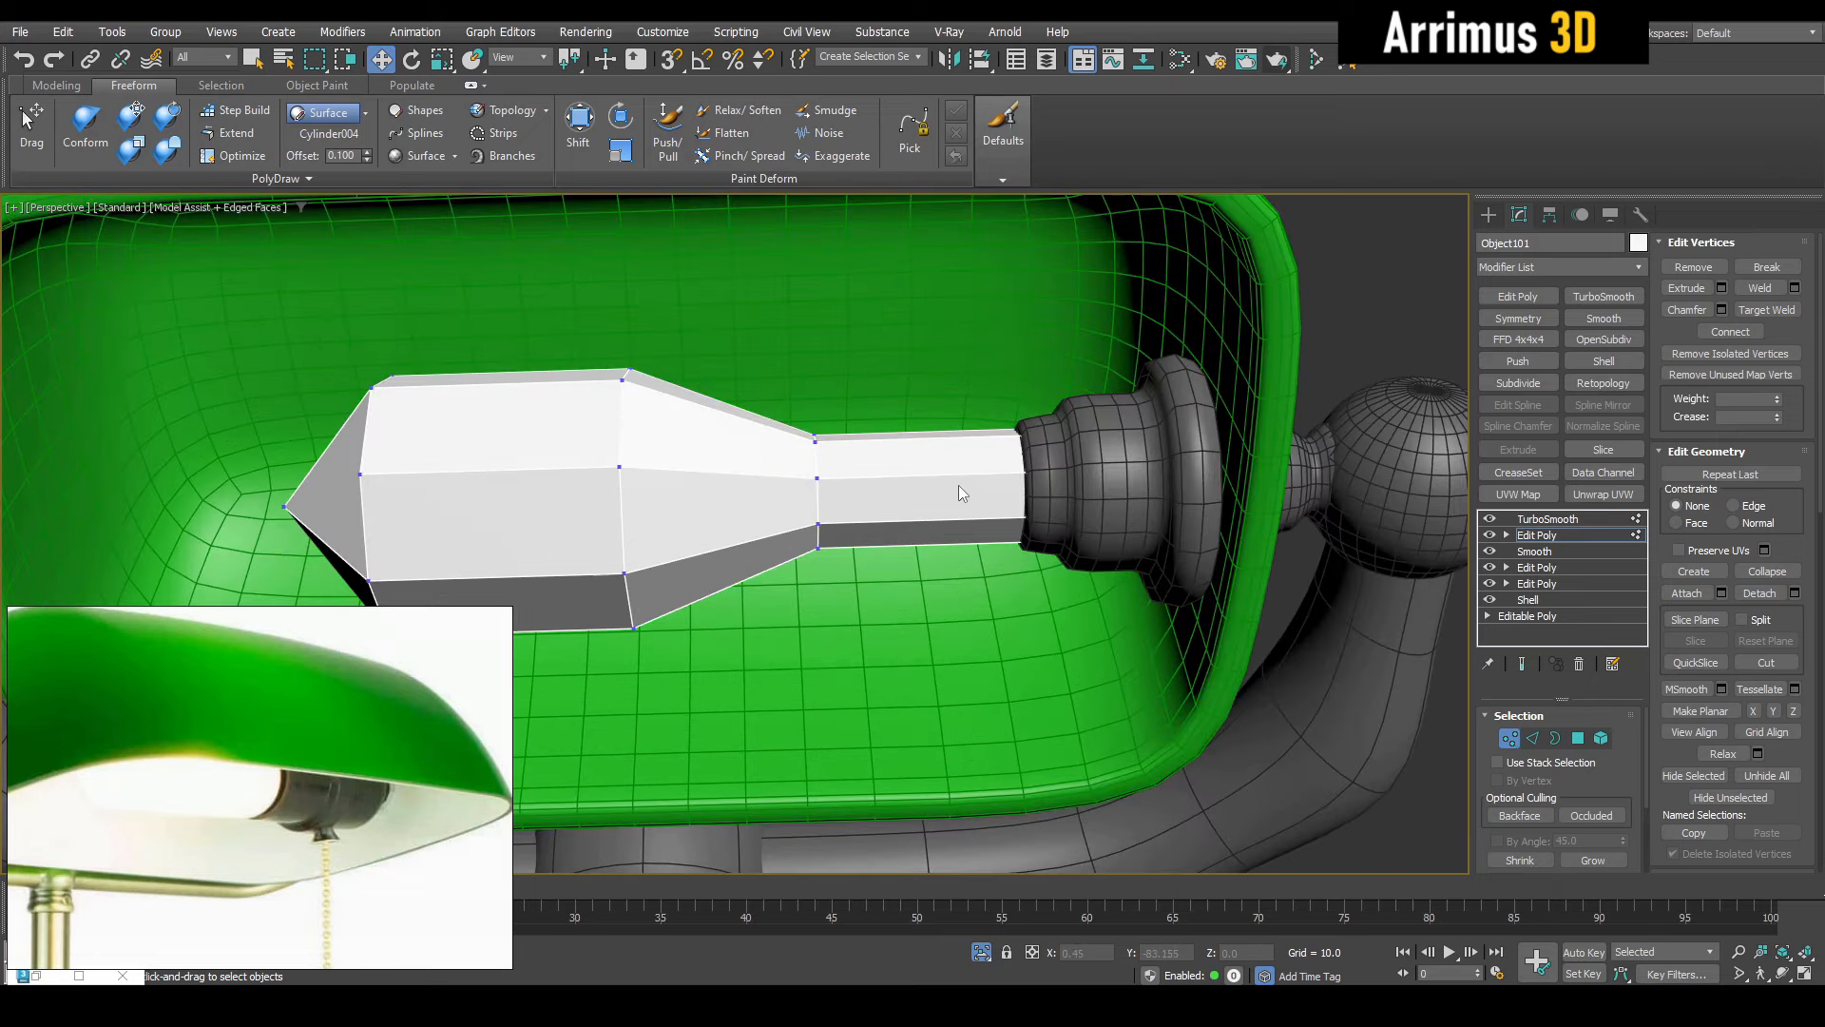
left_click(981, 488)
key("w")
middle_click_drag(916, 489, 1079, 475)
scroll(855, 425, "down", 3)
Move the ring of vertices at the bulb's shoulder along X toward the neck
key("1")
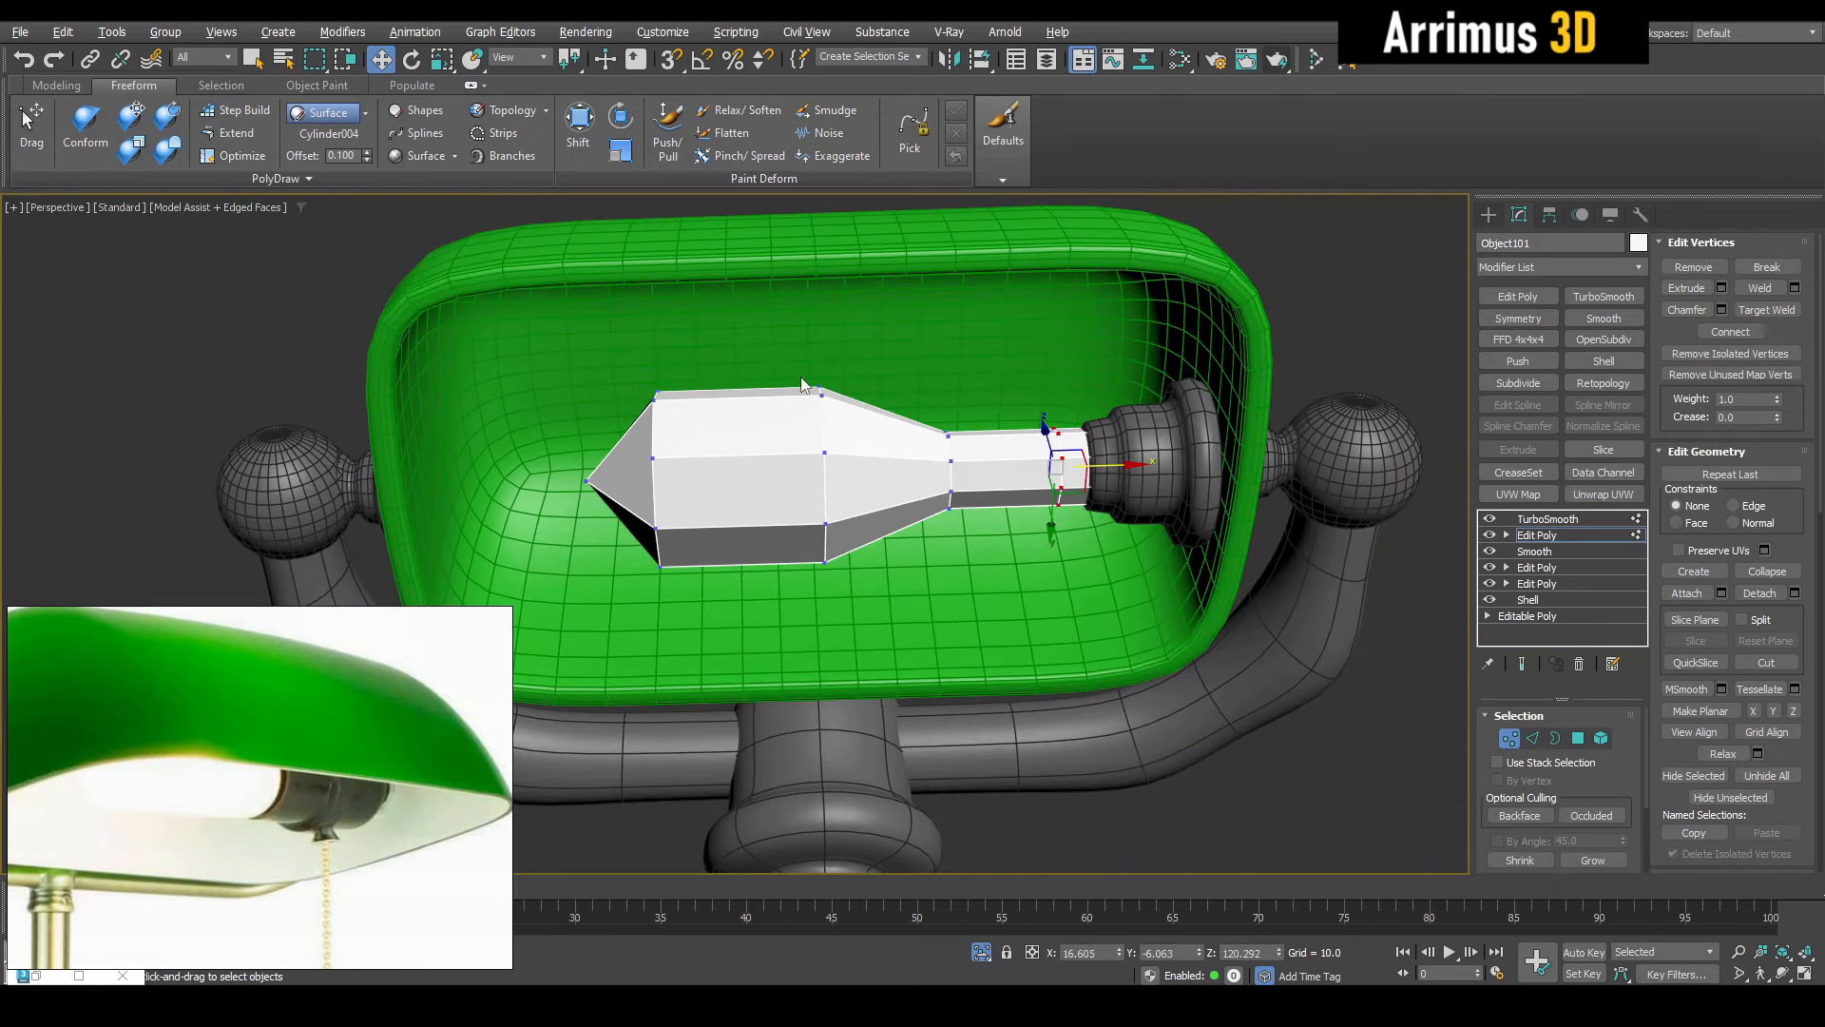
key("d")
left_click_drag(874, 472, 915, 470)
key("d")
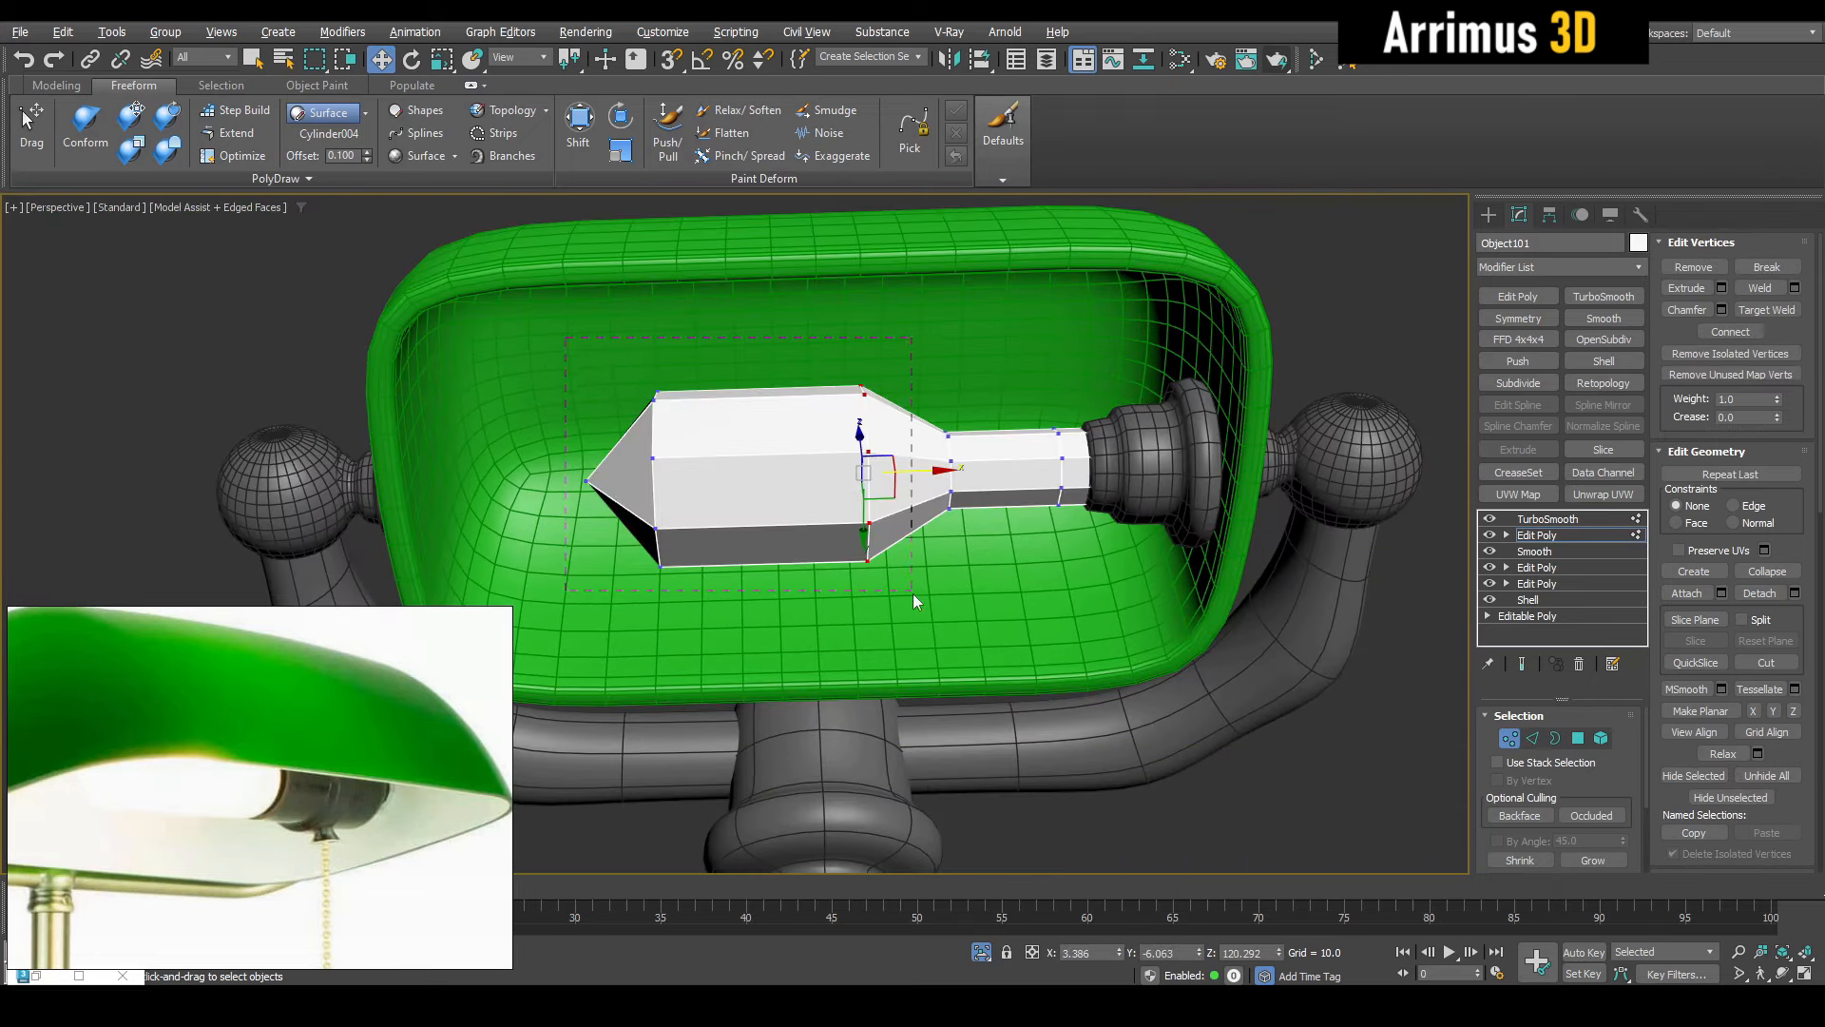
Select the bulb's body and tip vertices and scale them up into a rounder, fuller bulb
middle_click_drag(720, 443, 816, 530, "alt")
key("r")
mouse_move(842, 544)
left_mouse_down()
mouse_move(890, 578)
mouse_move(870, 564)
left_mouse_up()
key("d")
middle_click_drag(869, 563, 759, 476, "alt")
scroll(759, 475, "down", 5)
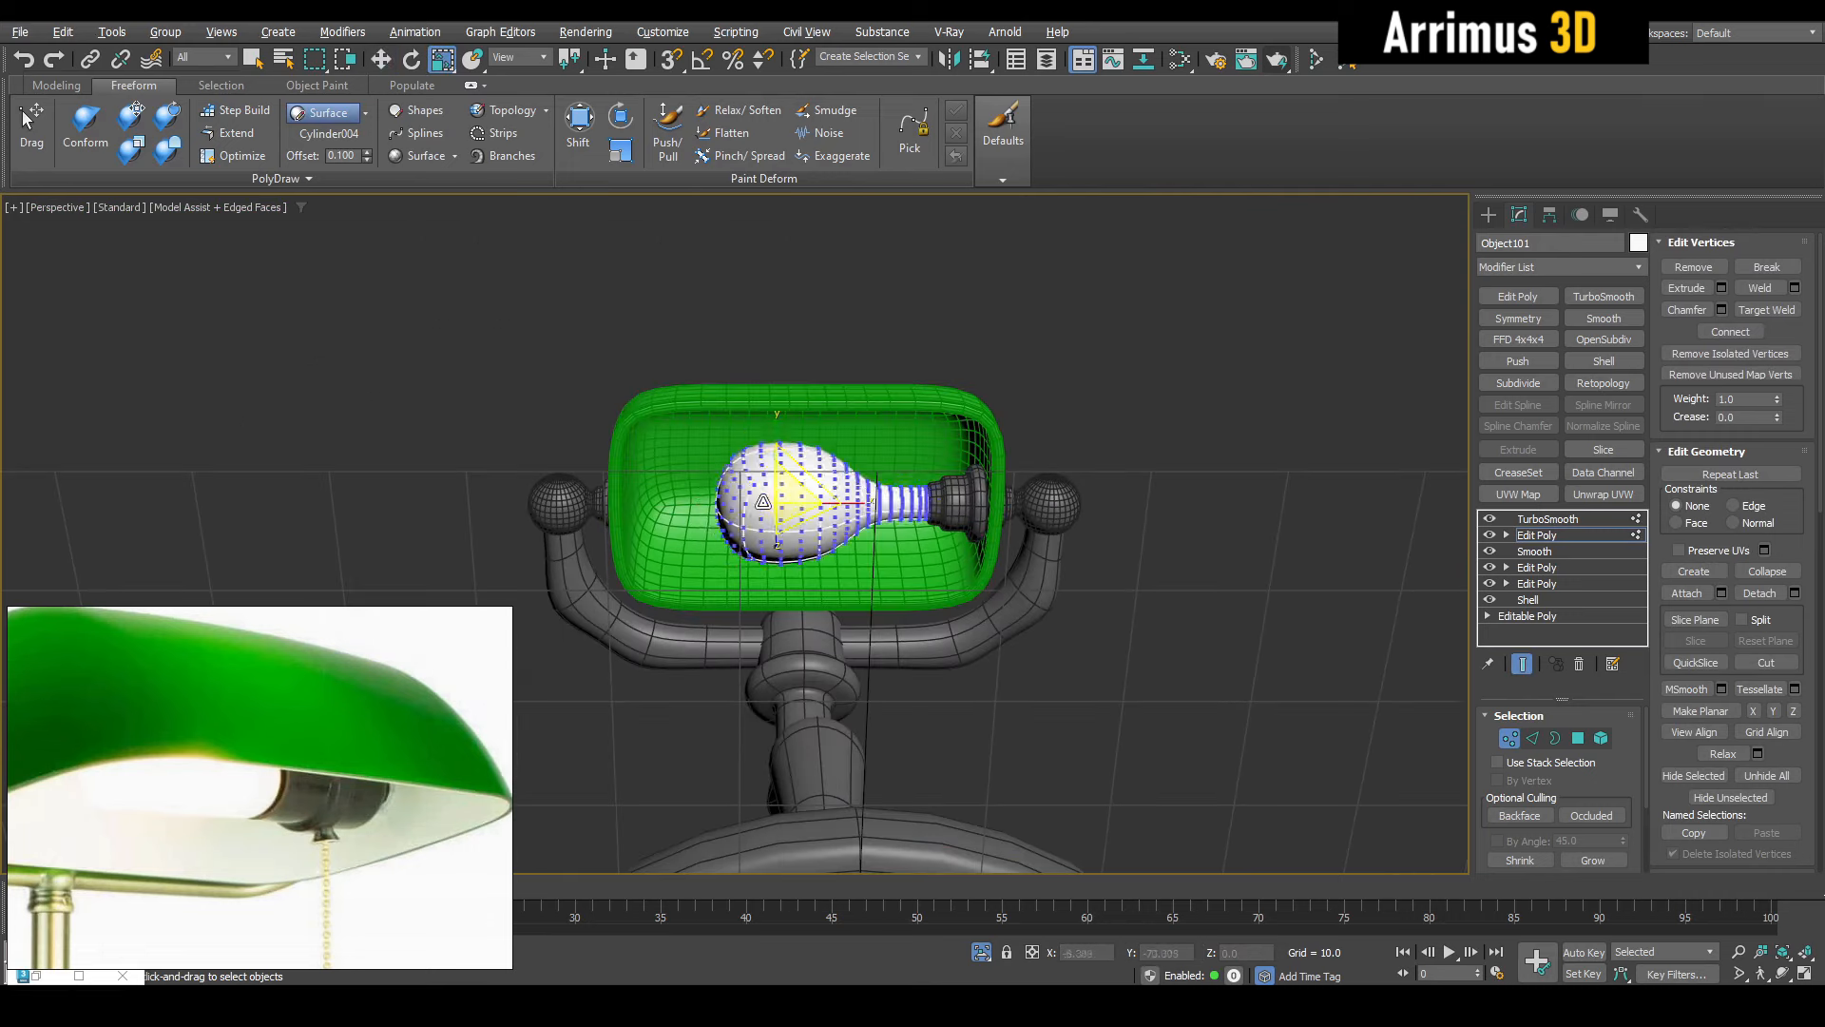
Shift the vertices at the bulb's closed end by about -1.7 along X, away from the socket
key("d")
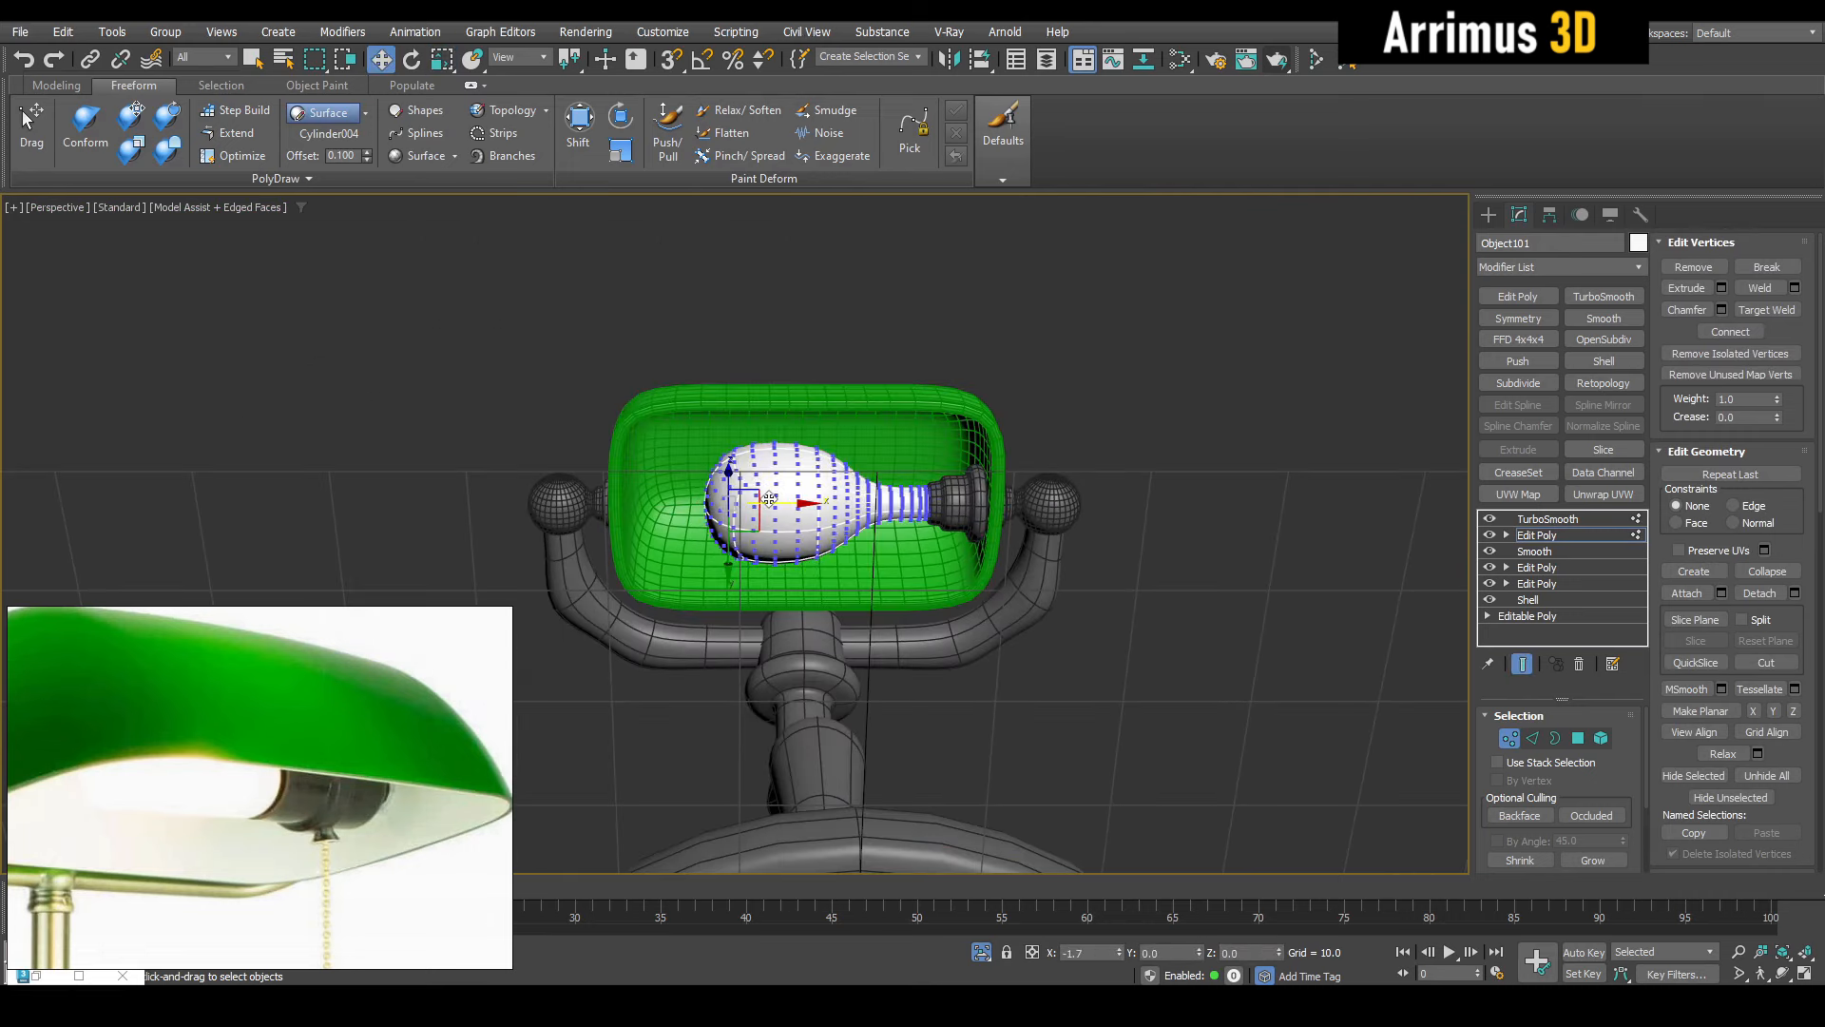
middle_click_drag(769, 499, 927, 556, "alt")
scroll(927, 556, "up", 5)
key("1")
key("q")
Examine the socket's unsmoothed mesh and compare the bulb and socket inside the shade with the reference photos
middle_click_drag(544, 784, 578, 718, "alt")
left_click(1005, 590)
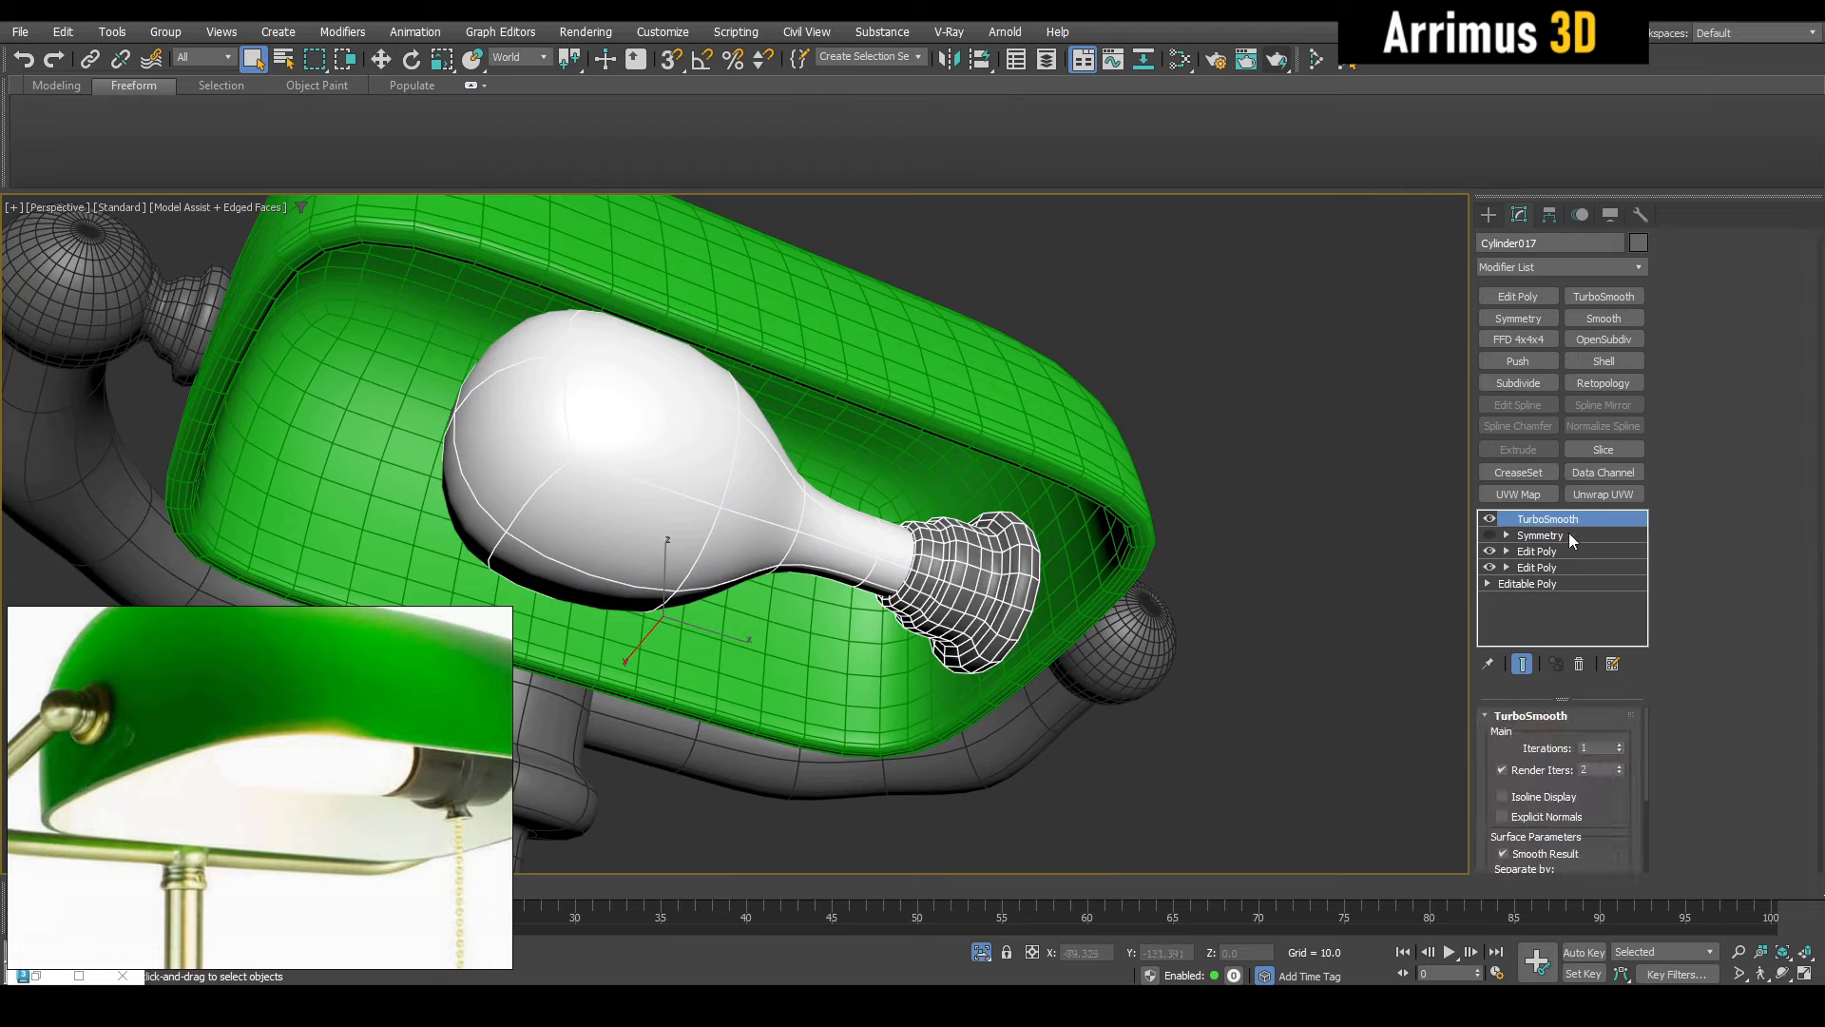
scroll(951, 551, "up", 3)
key("ctrl+e")
middle_click_drag(1091, 620, 1080, 582)
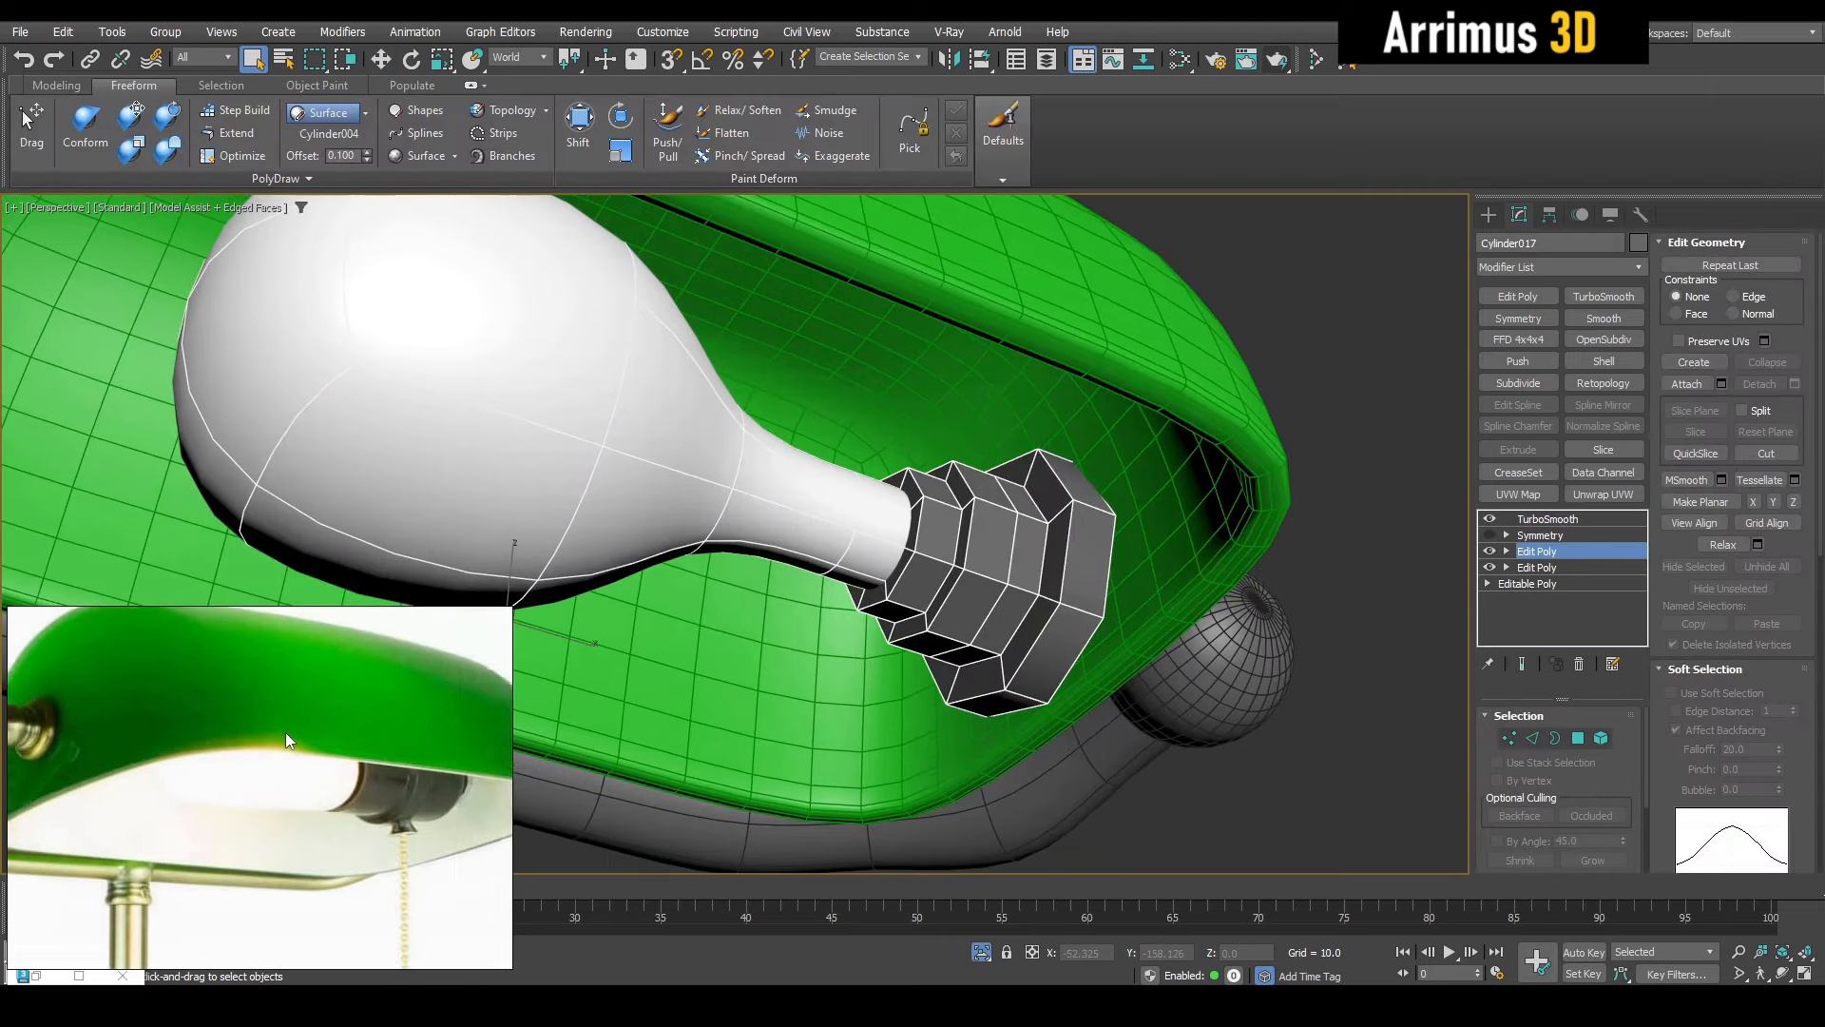
key("ctrl+e")
scroll(809, 650, "down", 5)
left_click(1022, 480)
middle_click_drag(1022, 480, 951, 537, "alt")
middle_click_drag(889, 563, 1001, 620)
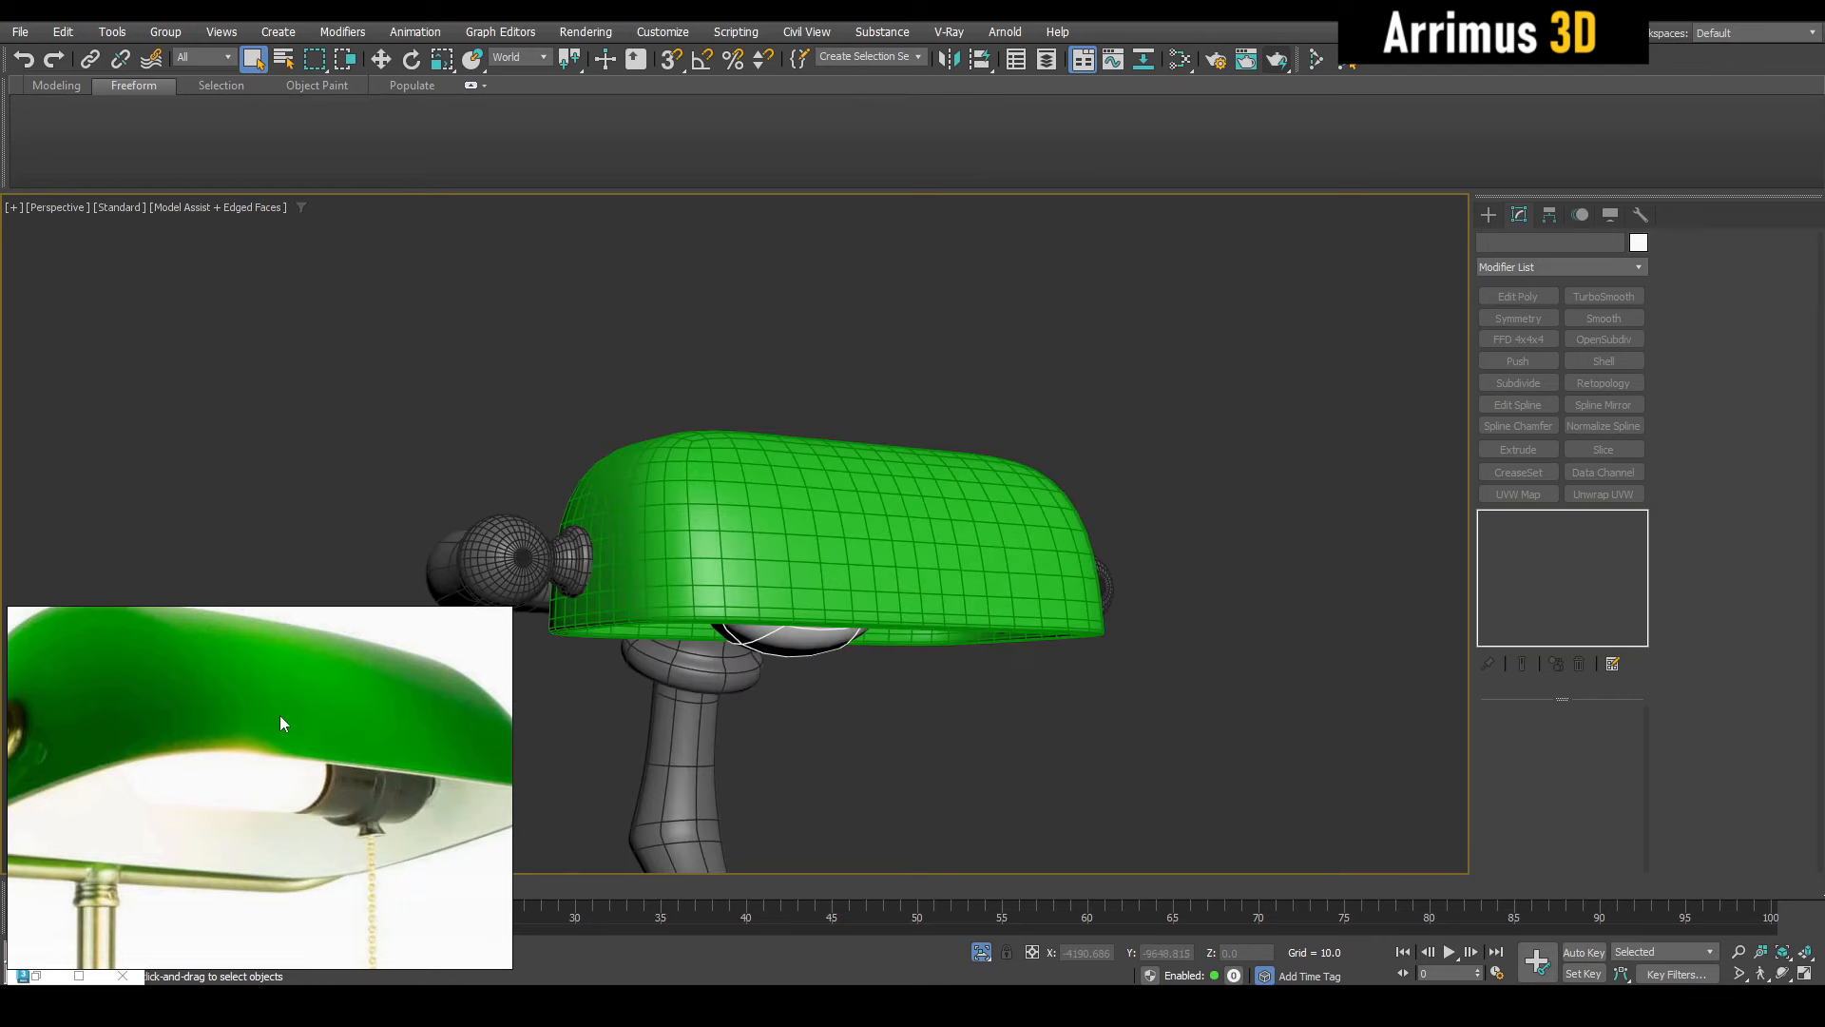
scroll(285, 715, "down", 6)
scroll(426, 697, "up", 3)
middle_click_drag(426, 698, 373, 668)
scroll(375, 670, "up", 3)
middle_click_drag(772, 699, 775, 620, "alt")
Add an Edit Poly modifier beneath the bulb's TurboSmooth and adjust the bulb's body polygons with the smoothed result shown
left_click(777, 609)
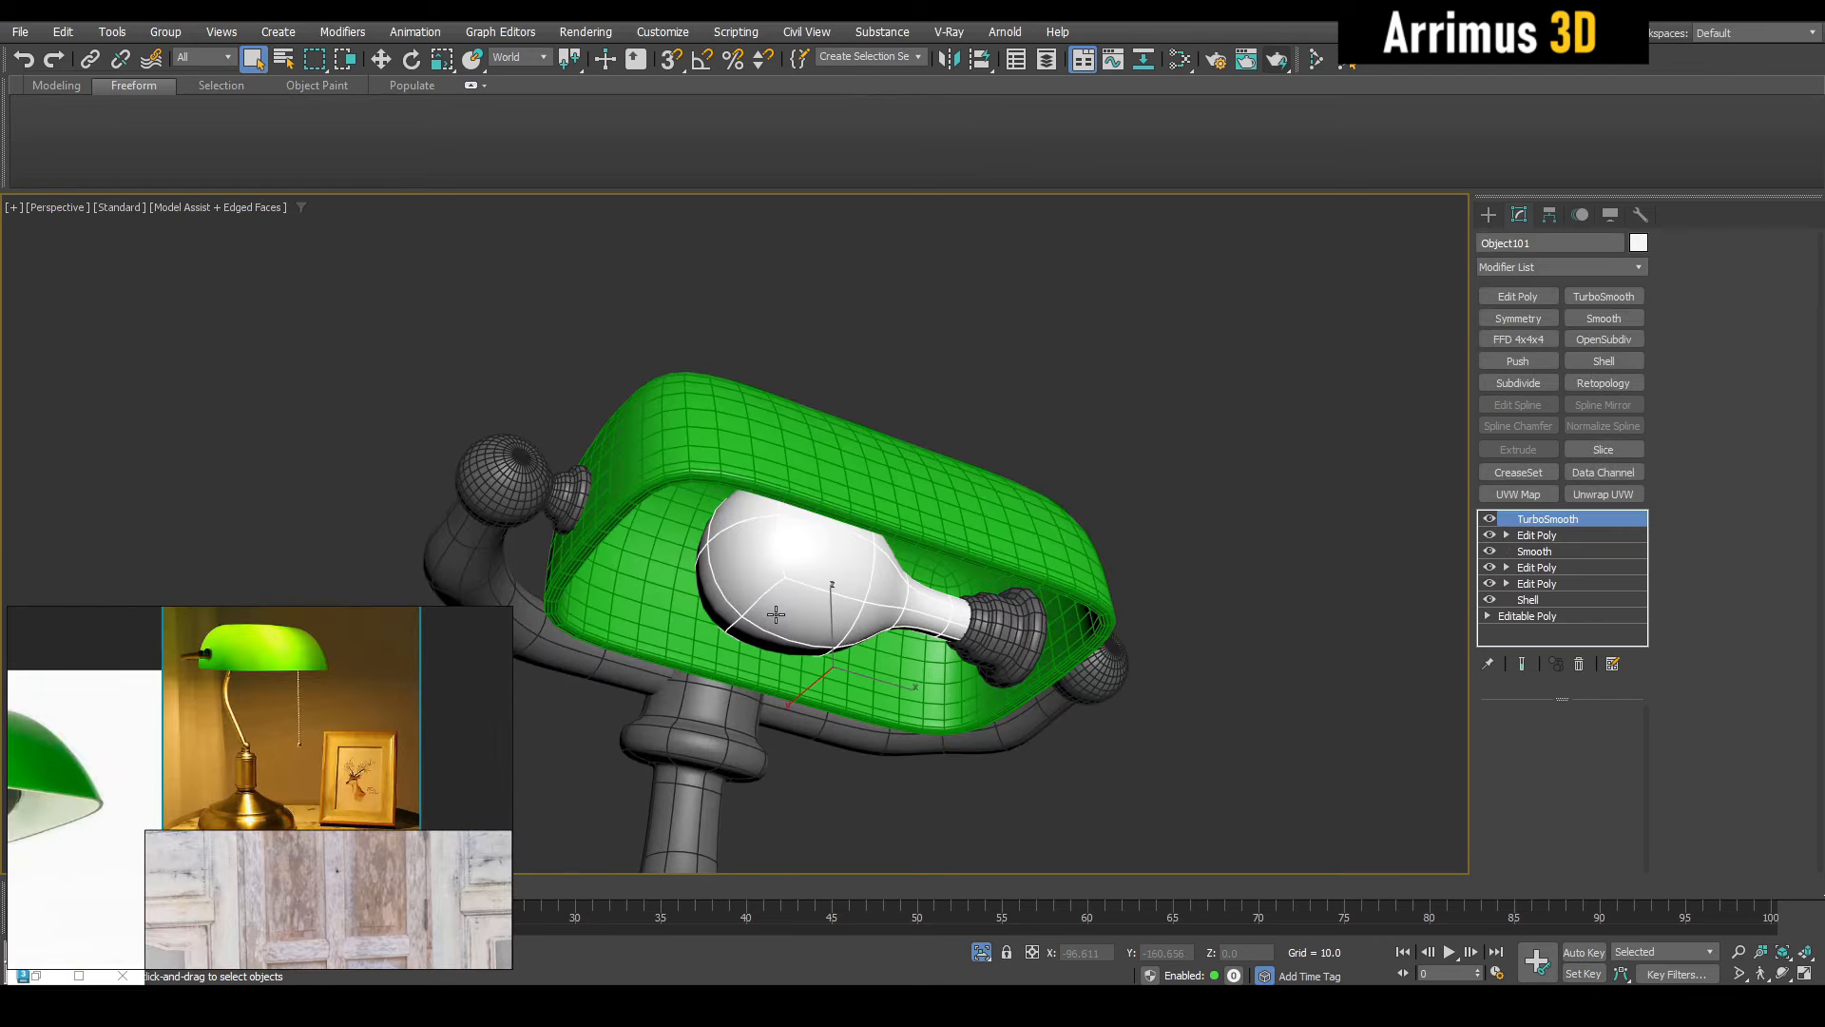
left_click(1538, 538)
scroll(857, 576, "up", 2)
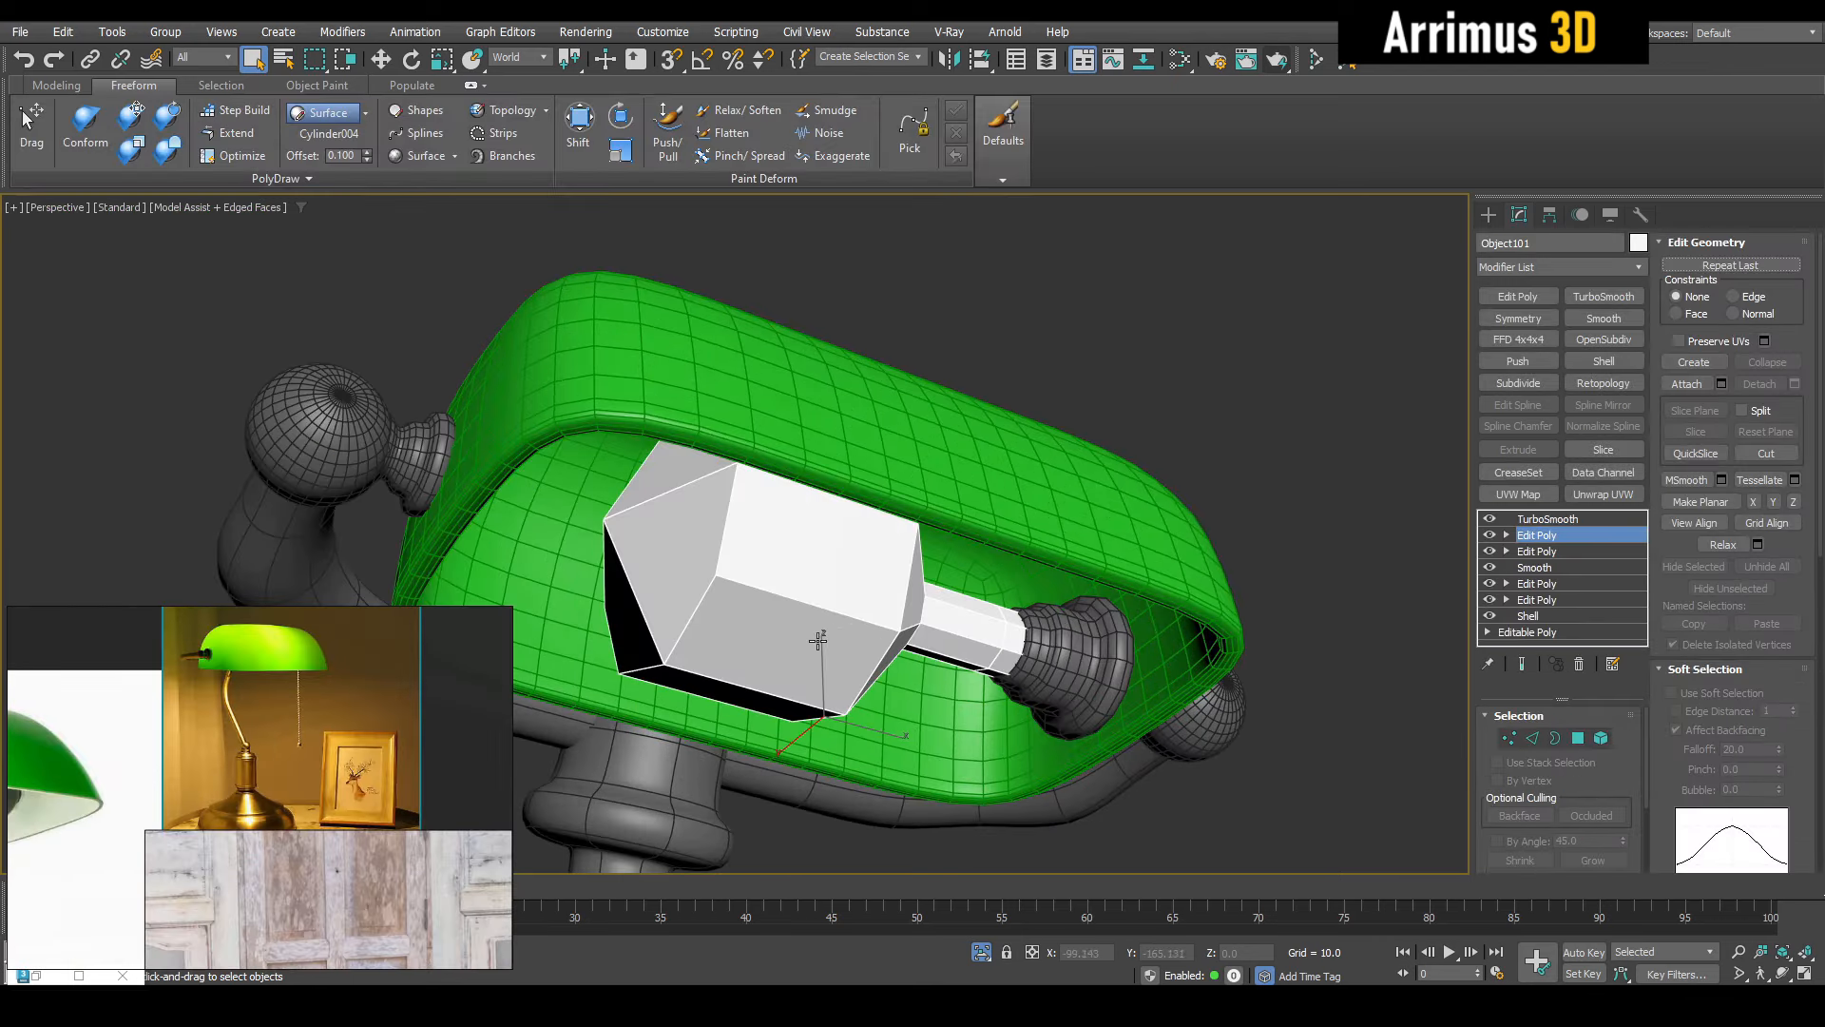
key("4")
middle_click_drag(798, 596, 829, 582, "alt")
left_click(1522, 664)
left_click_drag(789, 563, 756, 568)
key("4")
key("q")
Select a polygon on the bulb, grow the selection over the neighbouring polygons and adjust their fit inside the shade
middle_click_drag(852, 562, 901, 496, "alt")
left_click(909, 578)
left_click(1538, 538)
left_click(1518, 297)
key("4")
left_click(900, 501)
key("w")
left_click(1589, 861)
left_click_drag(927, 538, 927, 563)
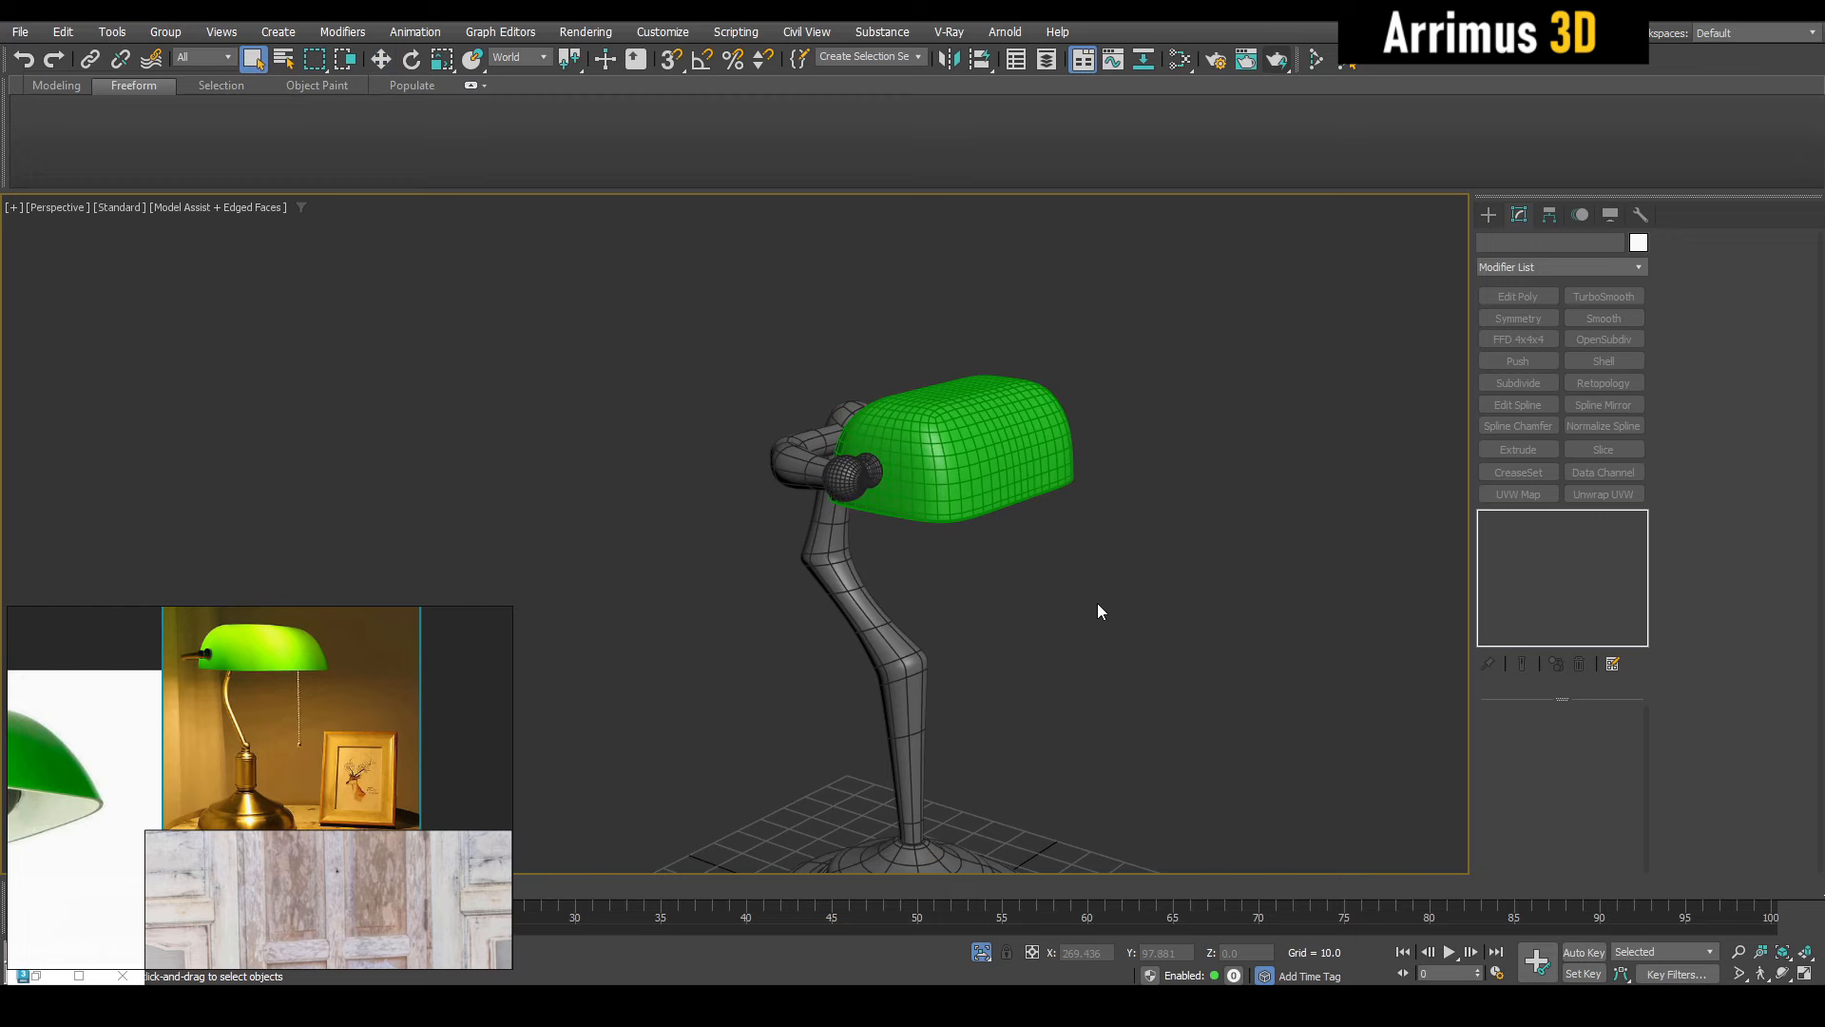
Inspect the whole lamp without edged faces and study the pull chain in the reference photo
key("F4")
scroll(1065, 552, "up", 4)
middle_click_drag(1023, 481, 1004, 420, "alt")
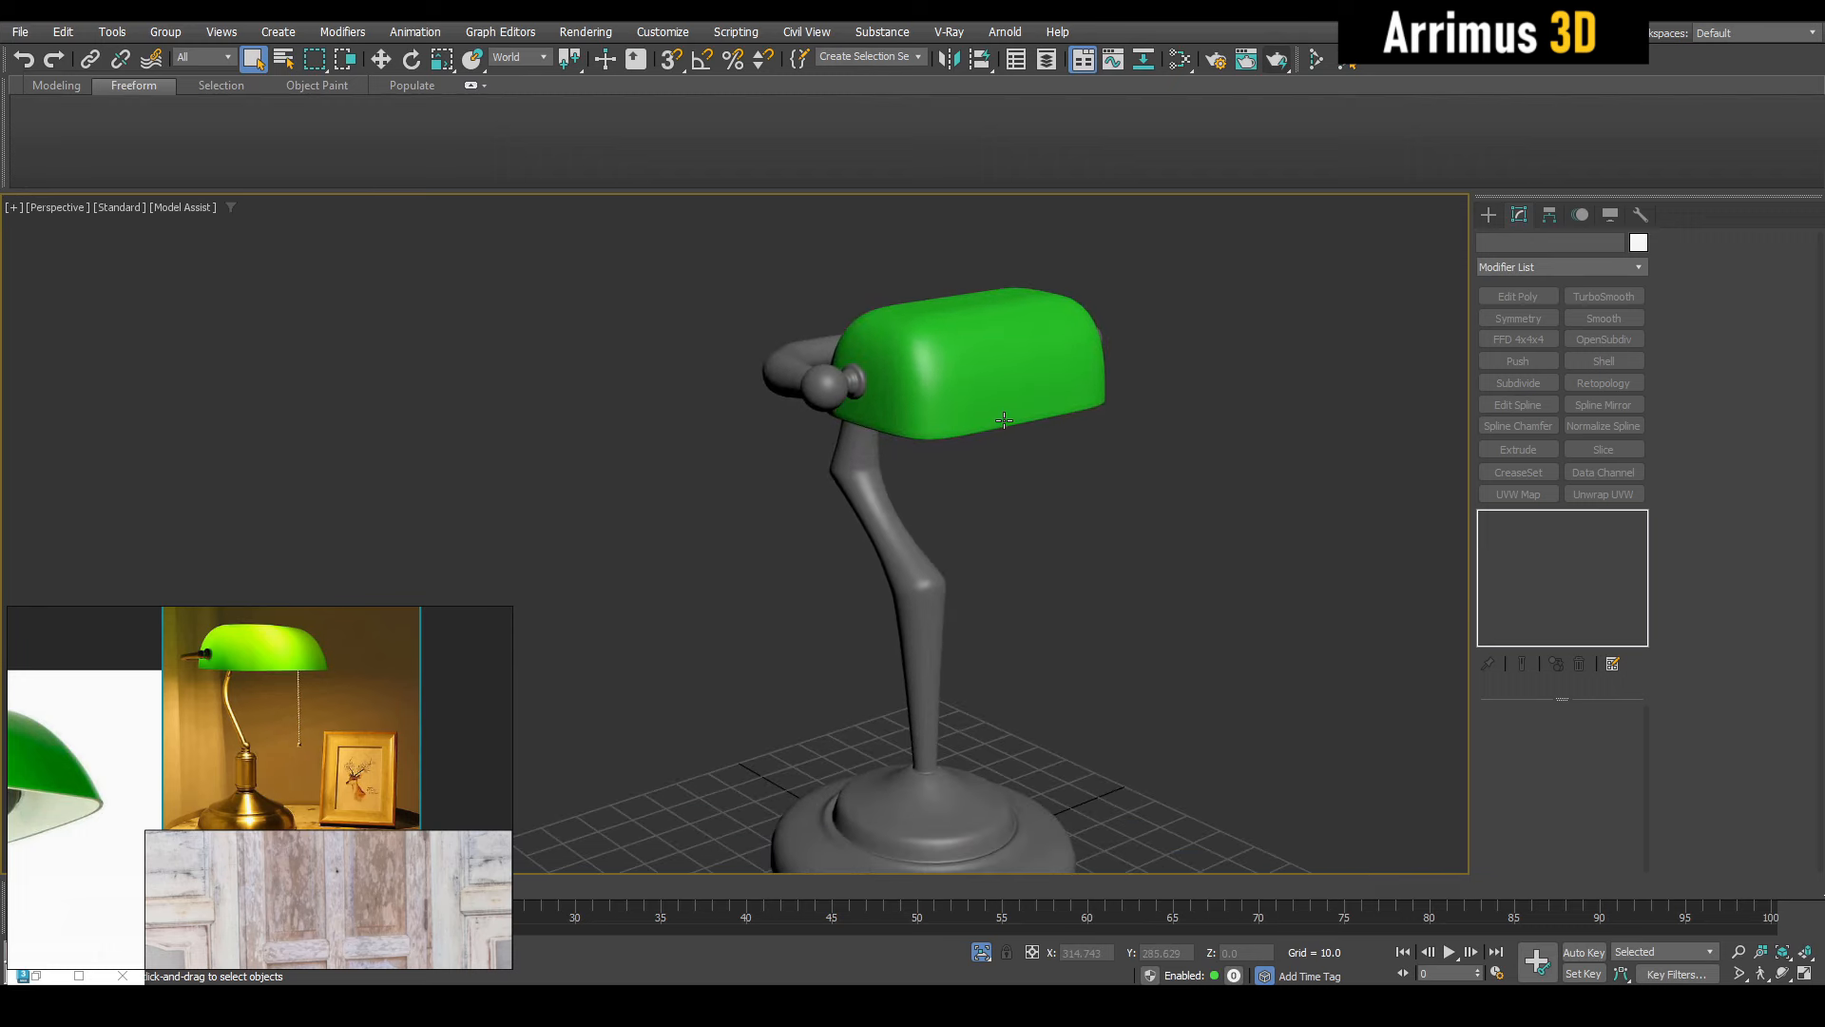
middle_click_drag(906, 517, 650, 575, "alt")
scroll(314, 670, "up", 6)
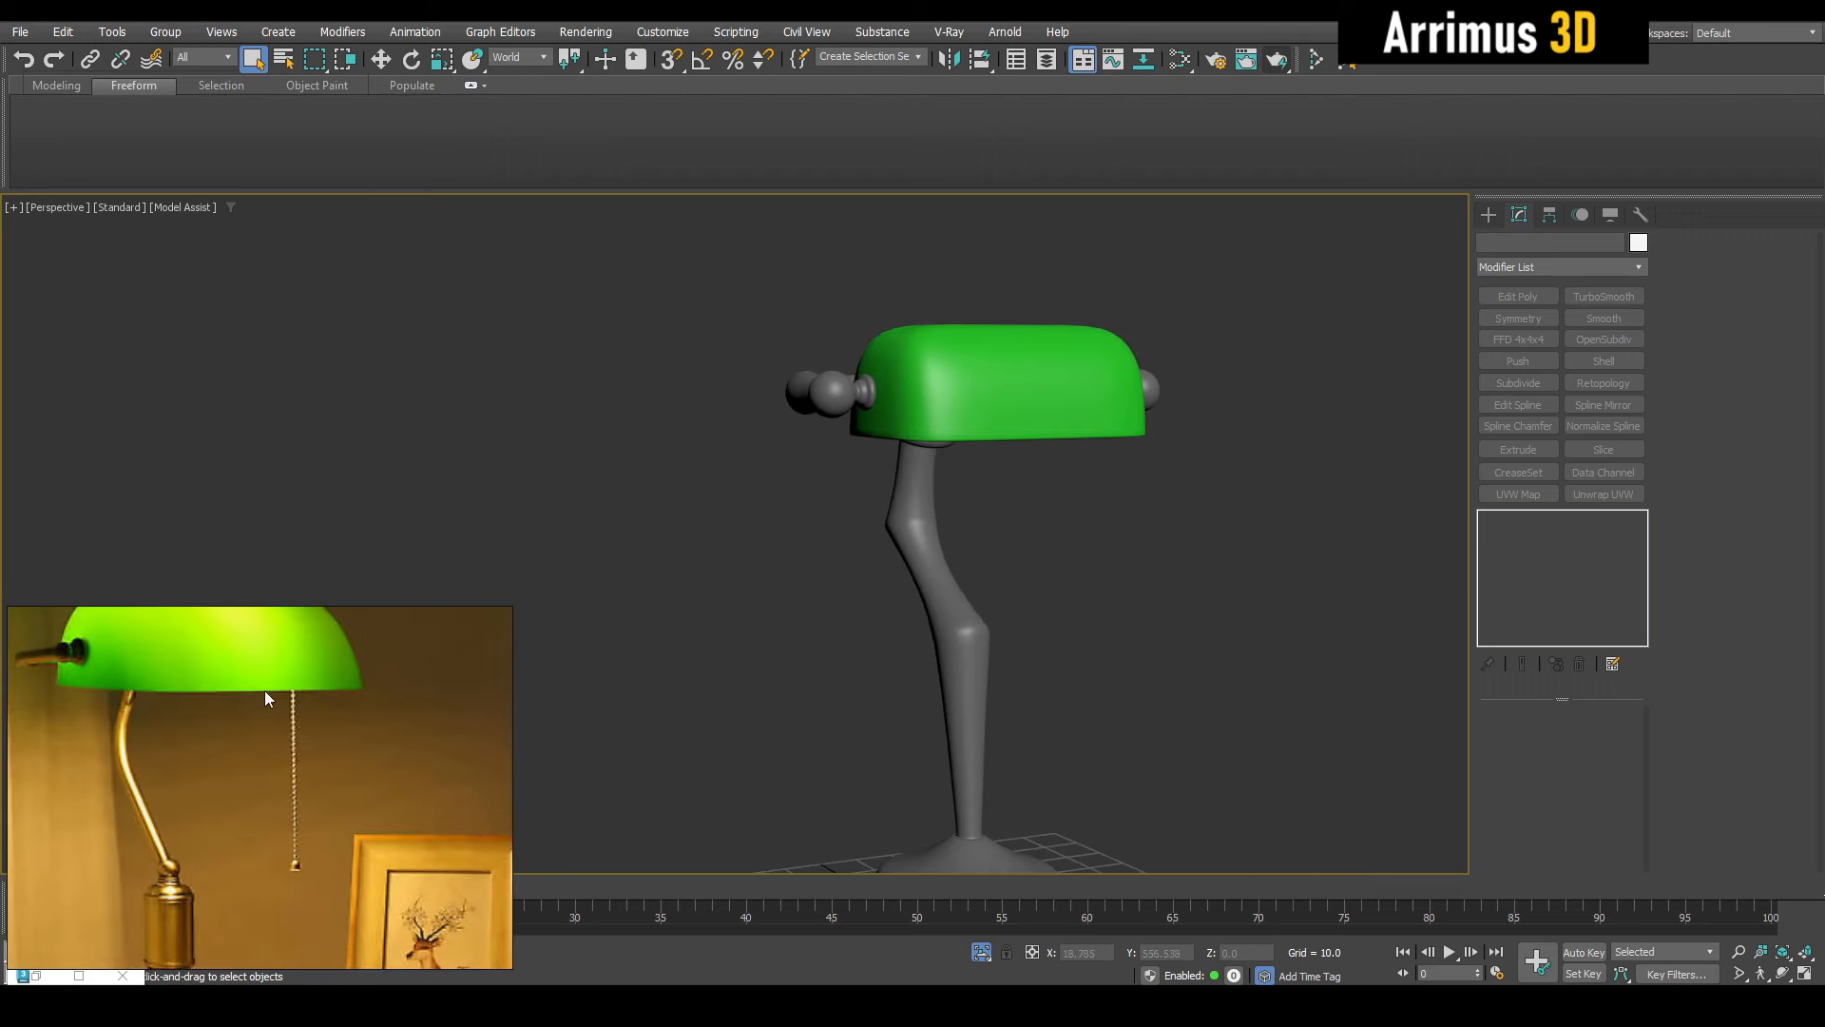
scroll(295, 796, "down", 2)
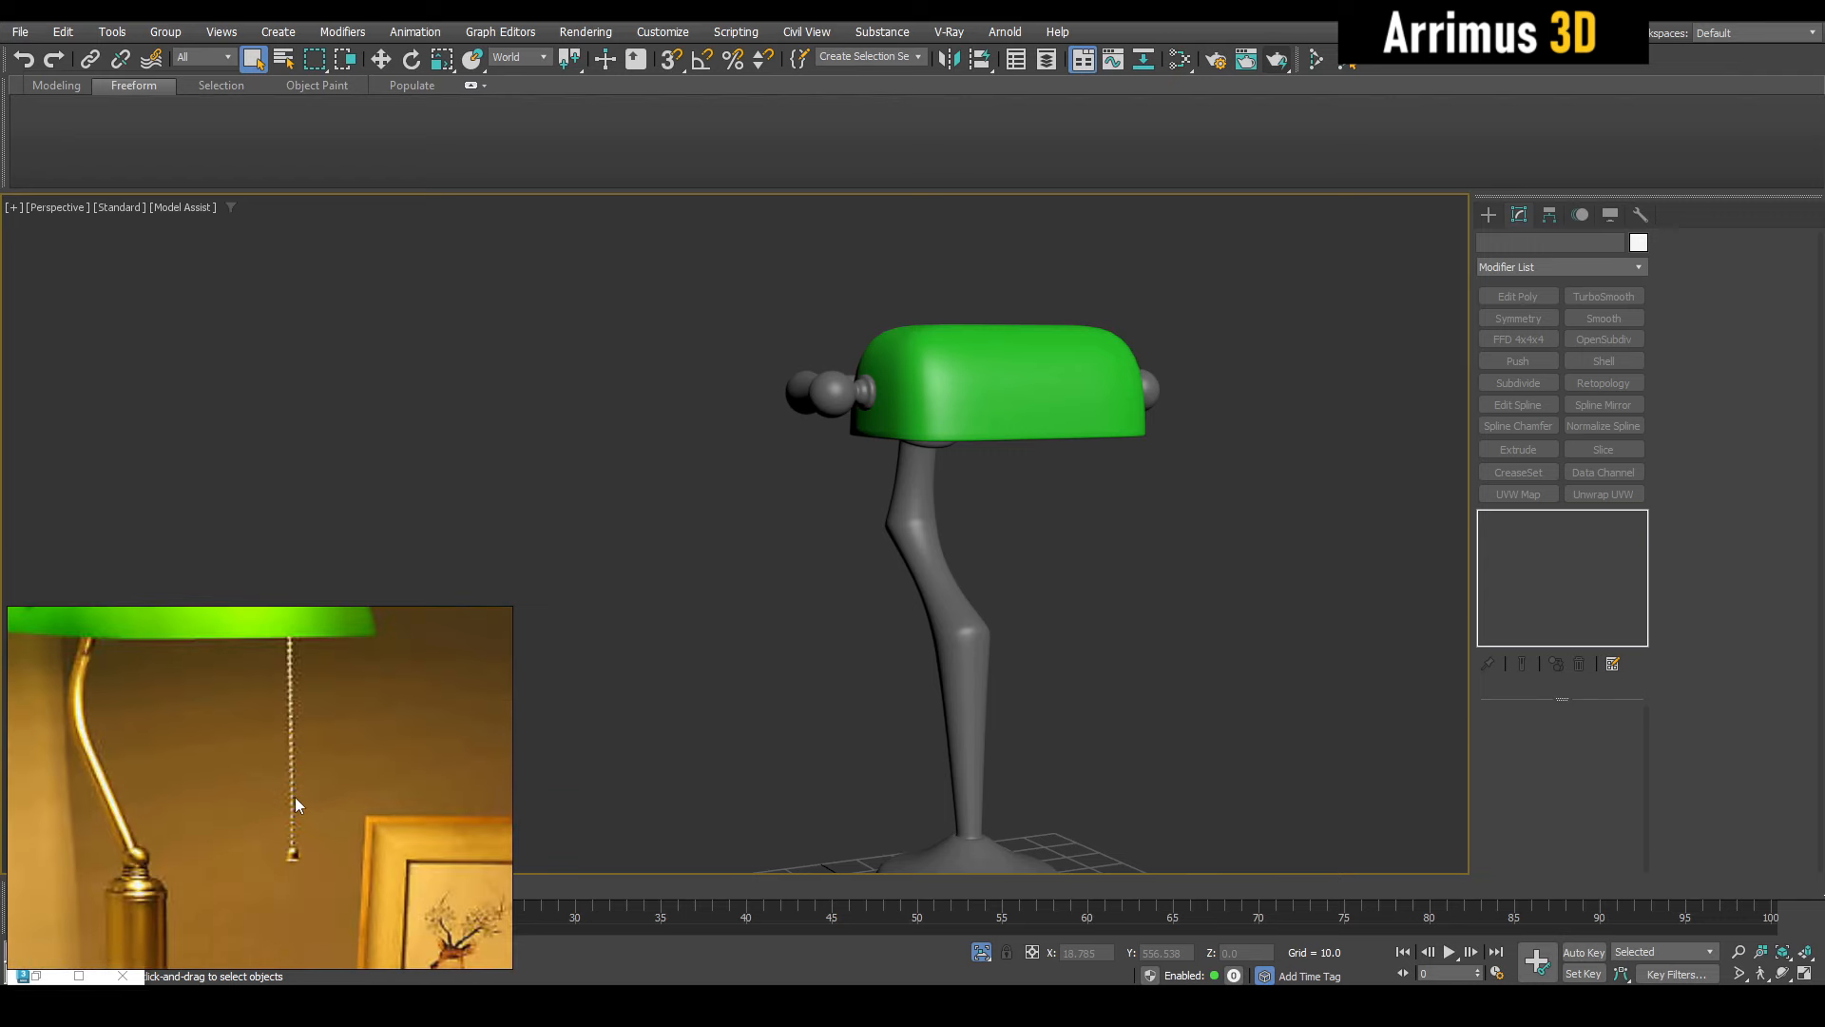
middle_click_drag(1093, 570, 990, 681, "alt")
scroll(713, 352, "up", 5)
key("F4")
middle_click_drag(714, 352, 709, 584)
key("F4")
key("F4")
middle_click_drag(996, 636, 970, 612)
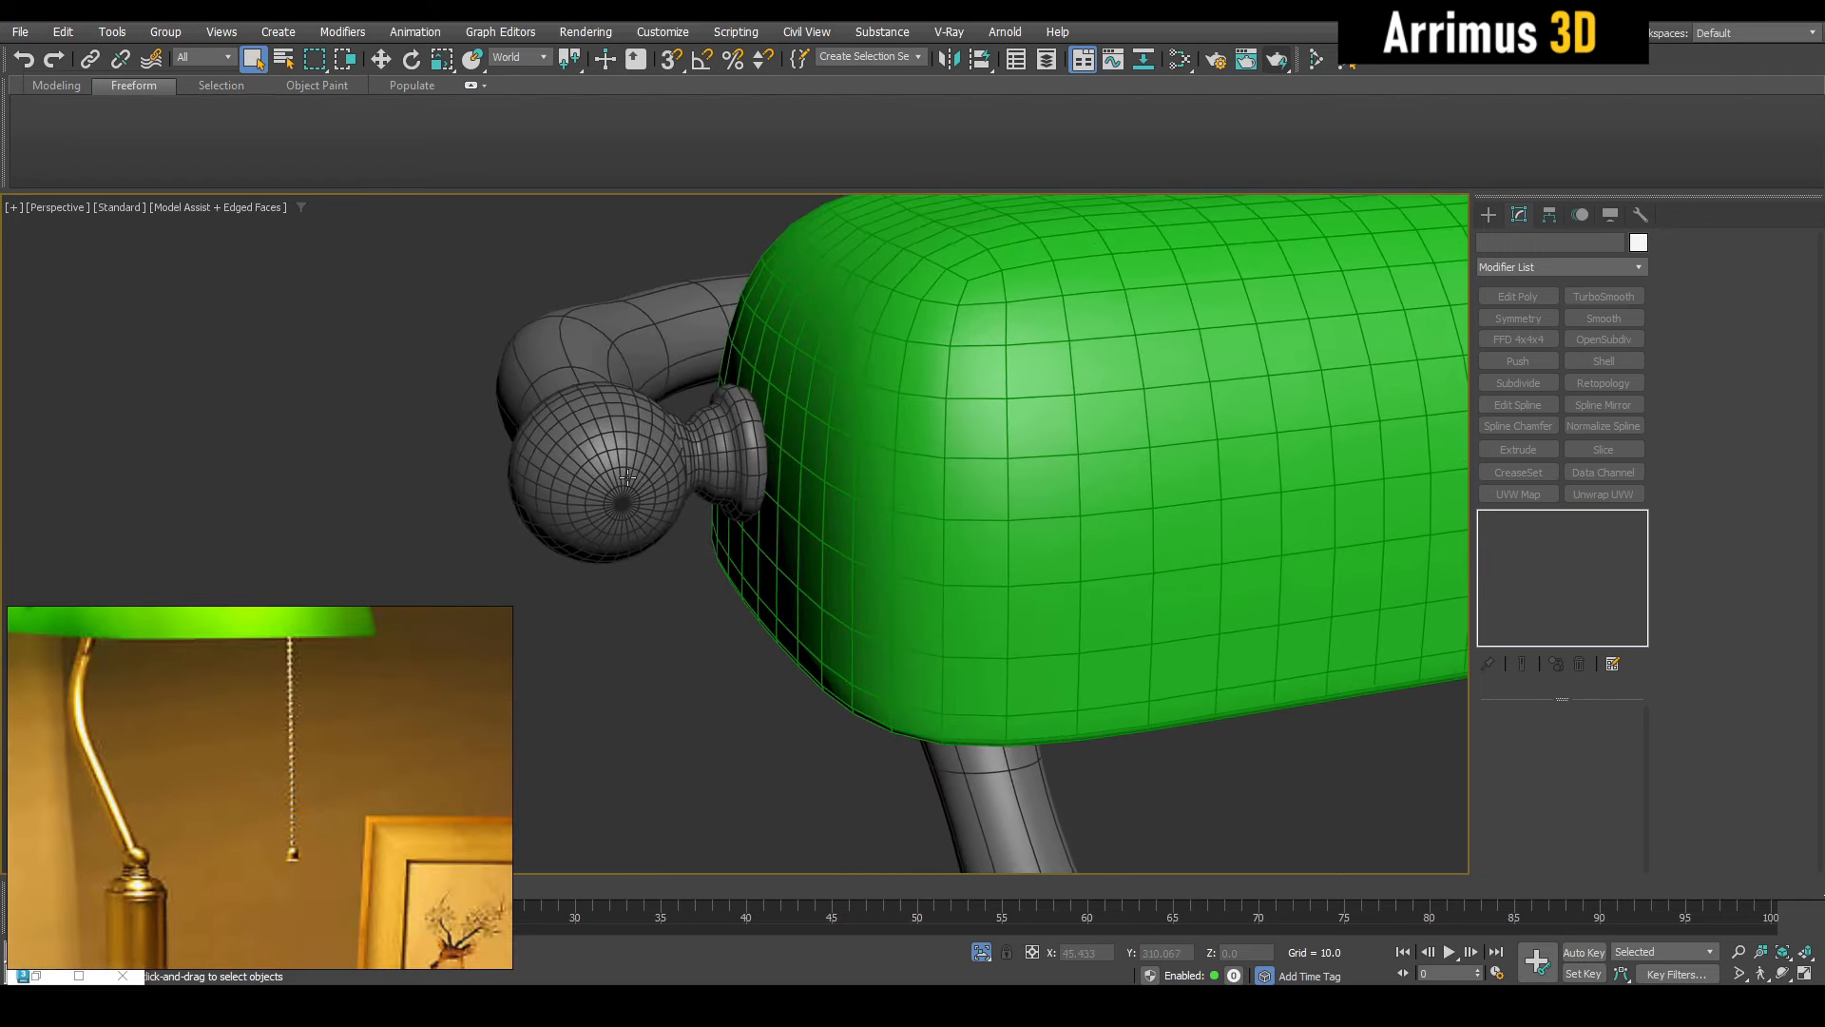
left_click(642, 495)
key("w")
scroll(704, 514, "down", 3)
middle_click_drag(787, 557, 828, 534)
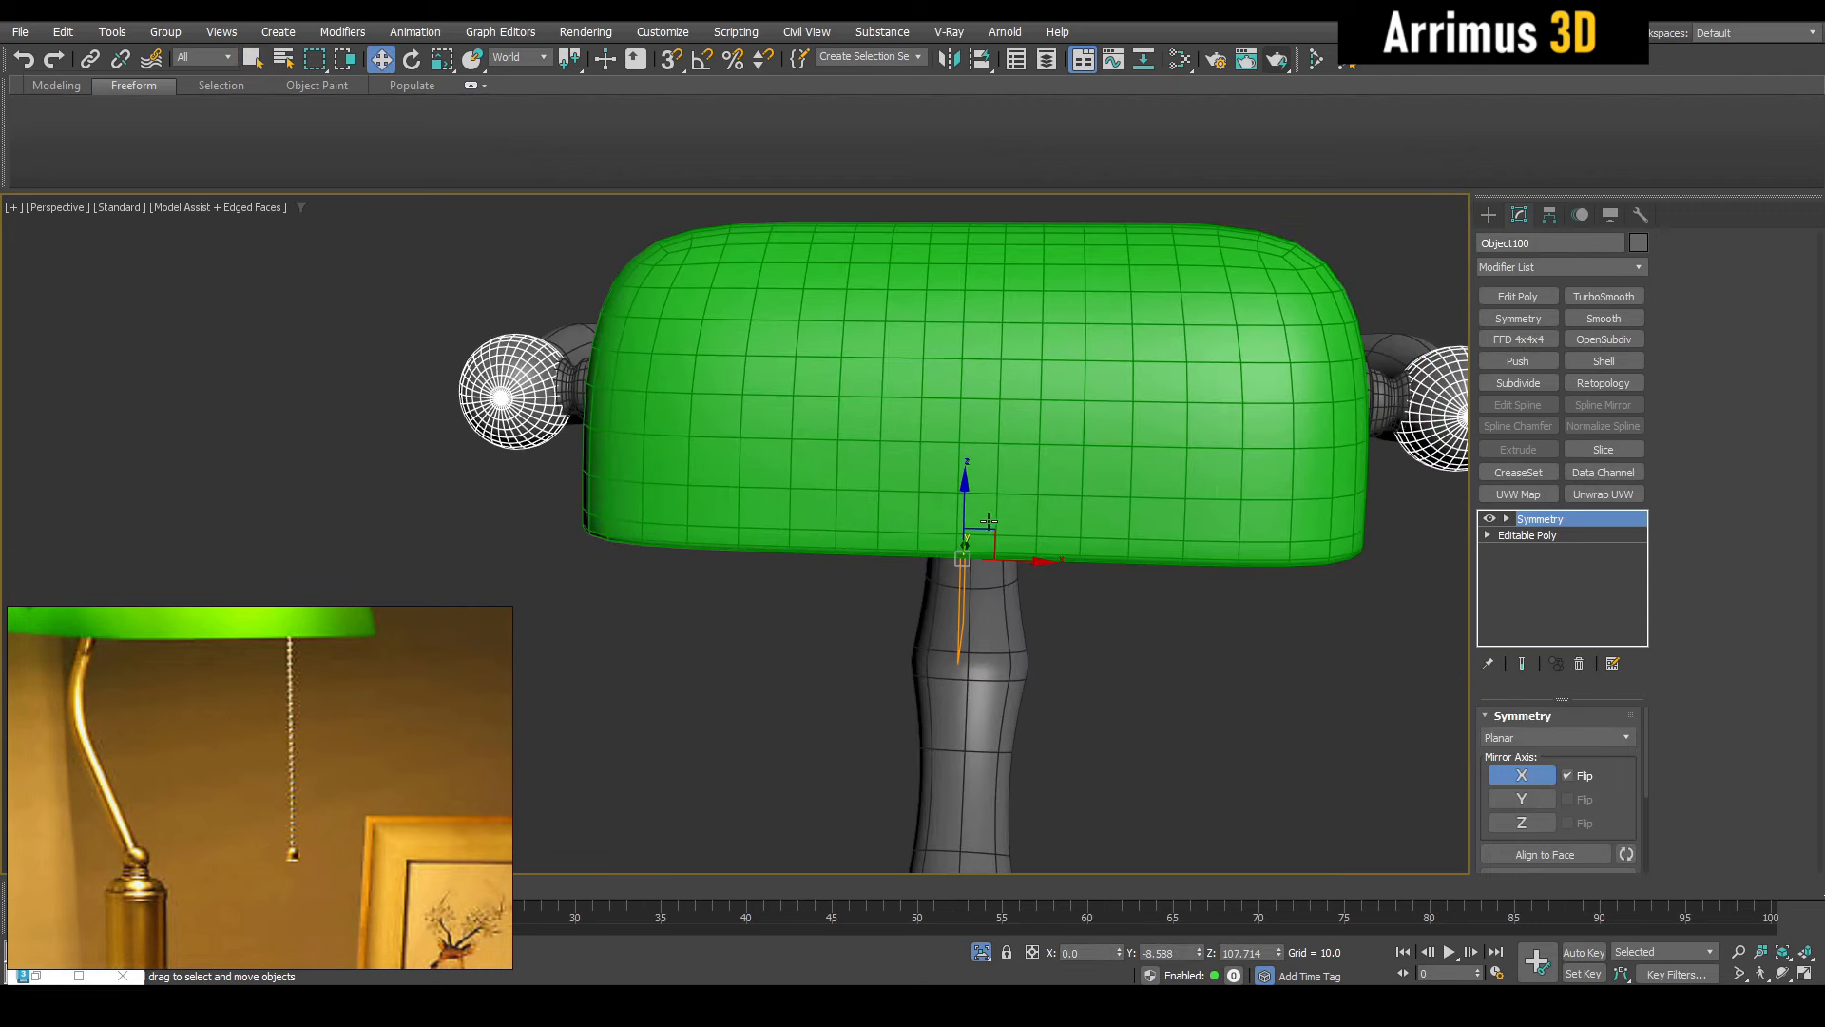
left_click_drag(1025, 502, 1197, 672, "ctrl+shift")
left_click(988, 581)
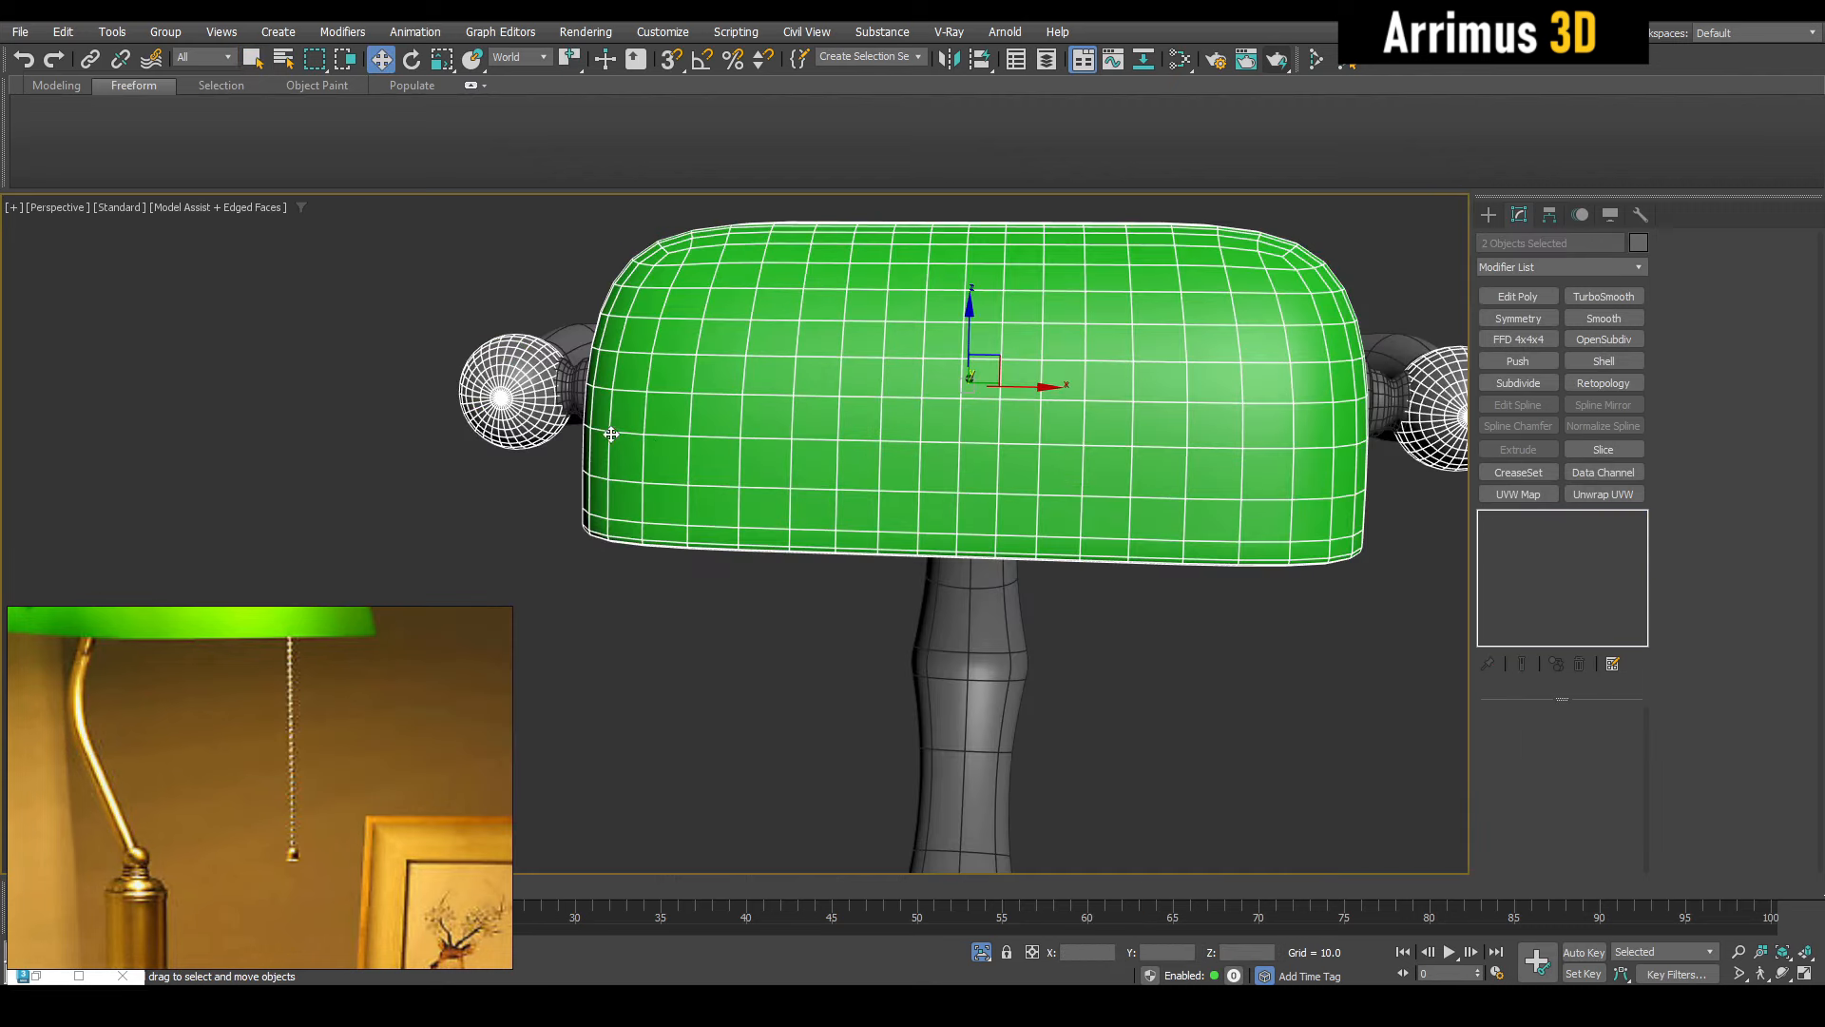
left_click(526, 389)
left_click_drag(990, 528, 1088, 646, "shift")
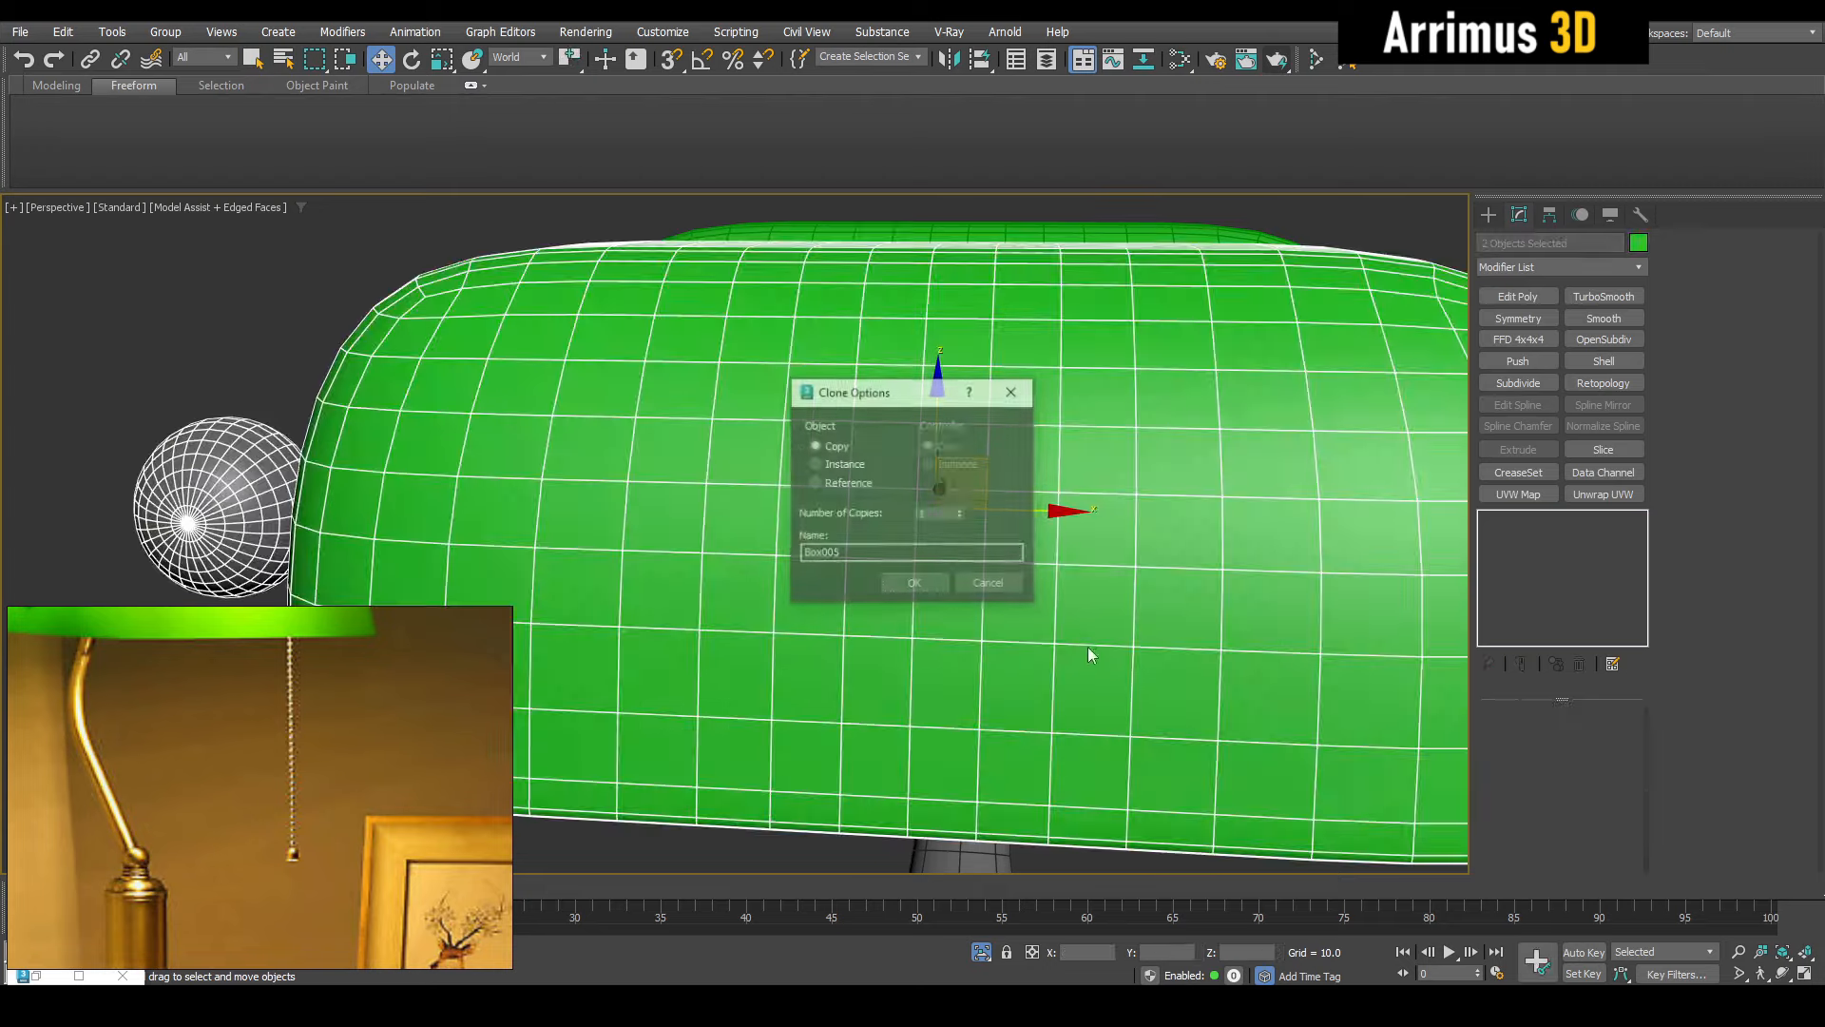
left_click(998, 586)
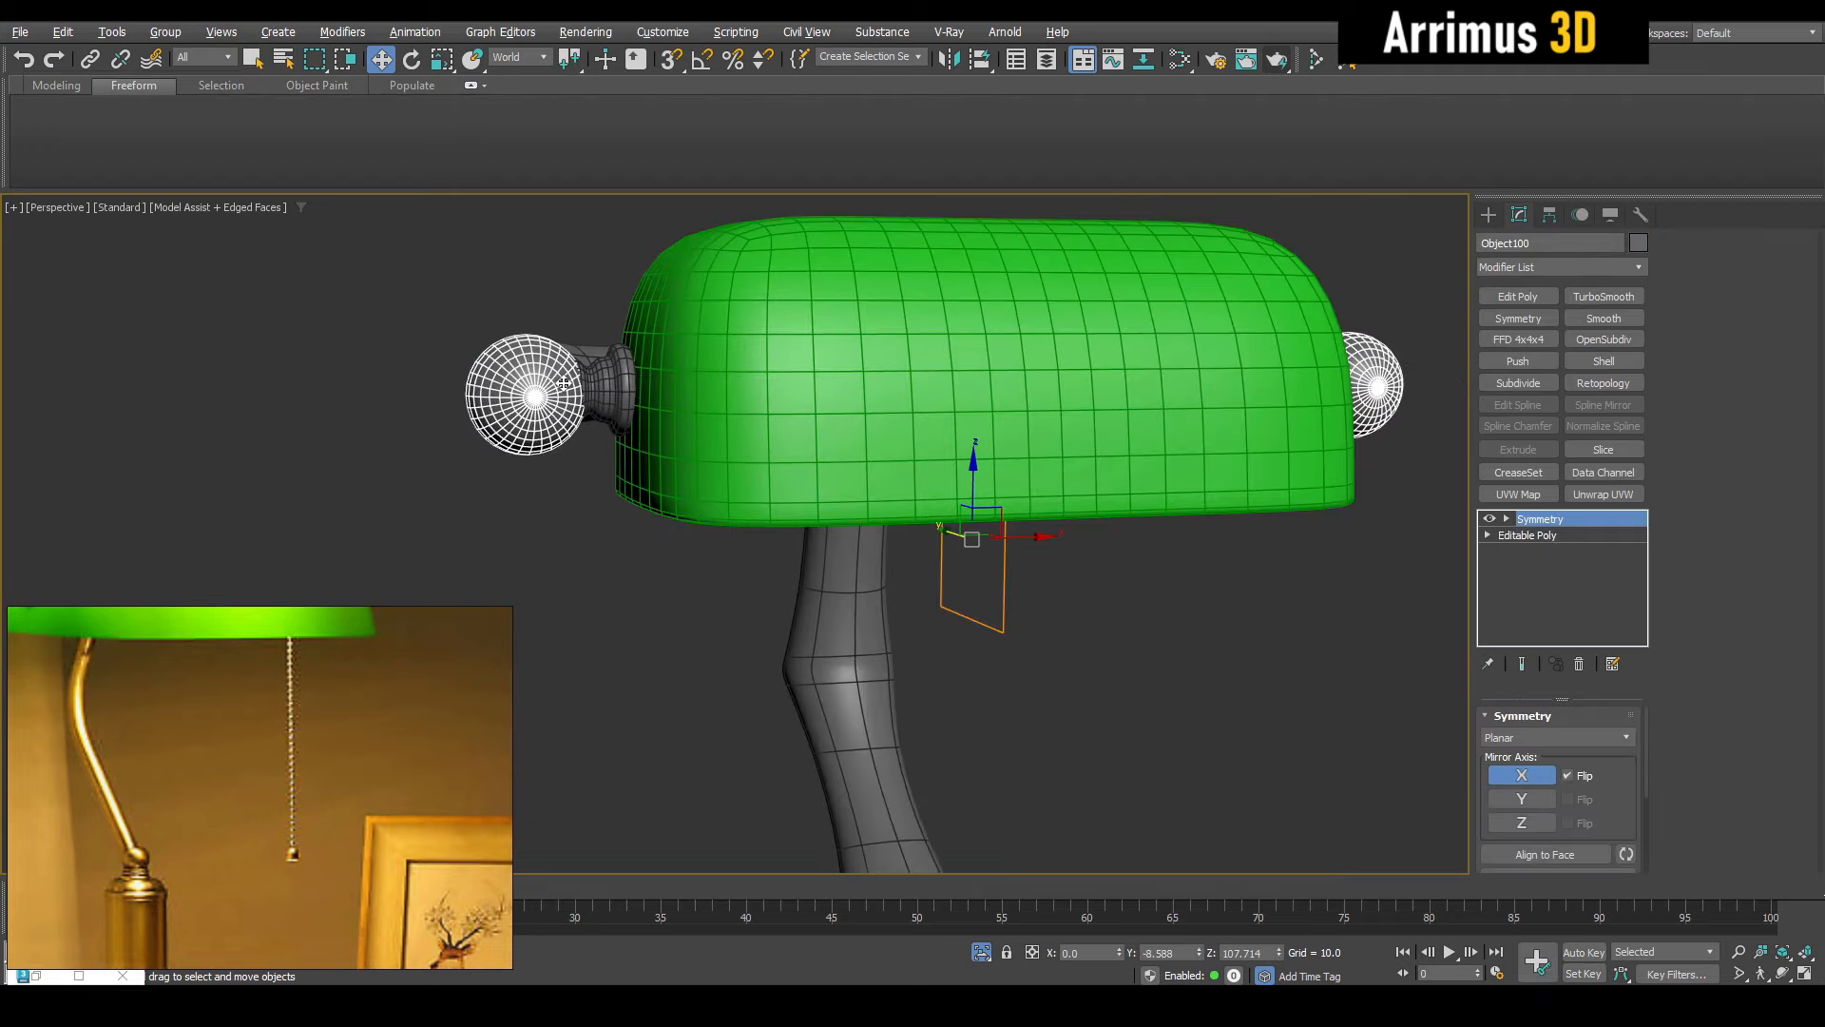
left_click_drag(997, 514, 1051, 601, "shift")
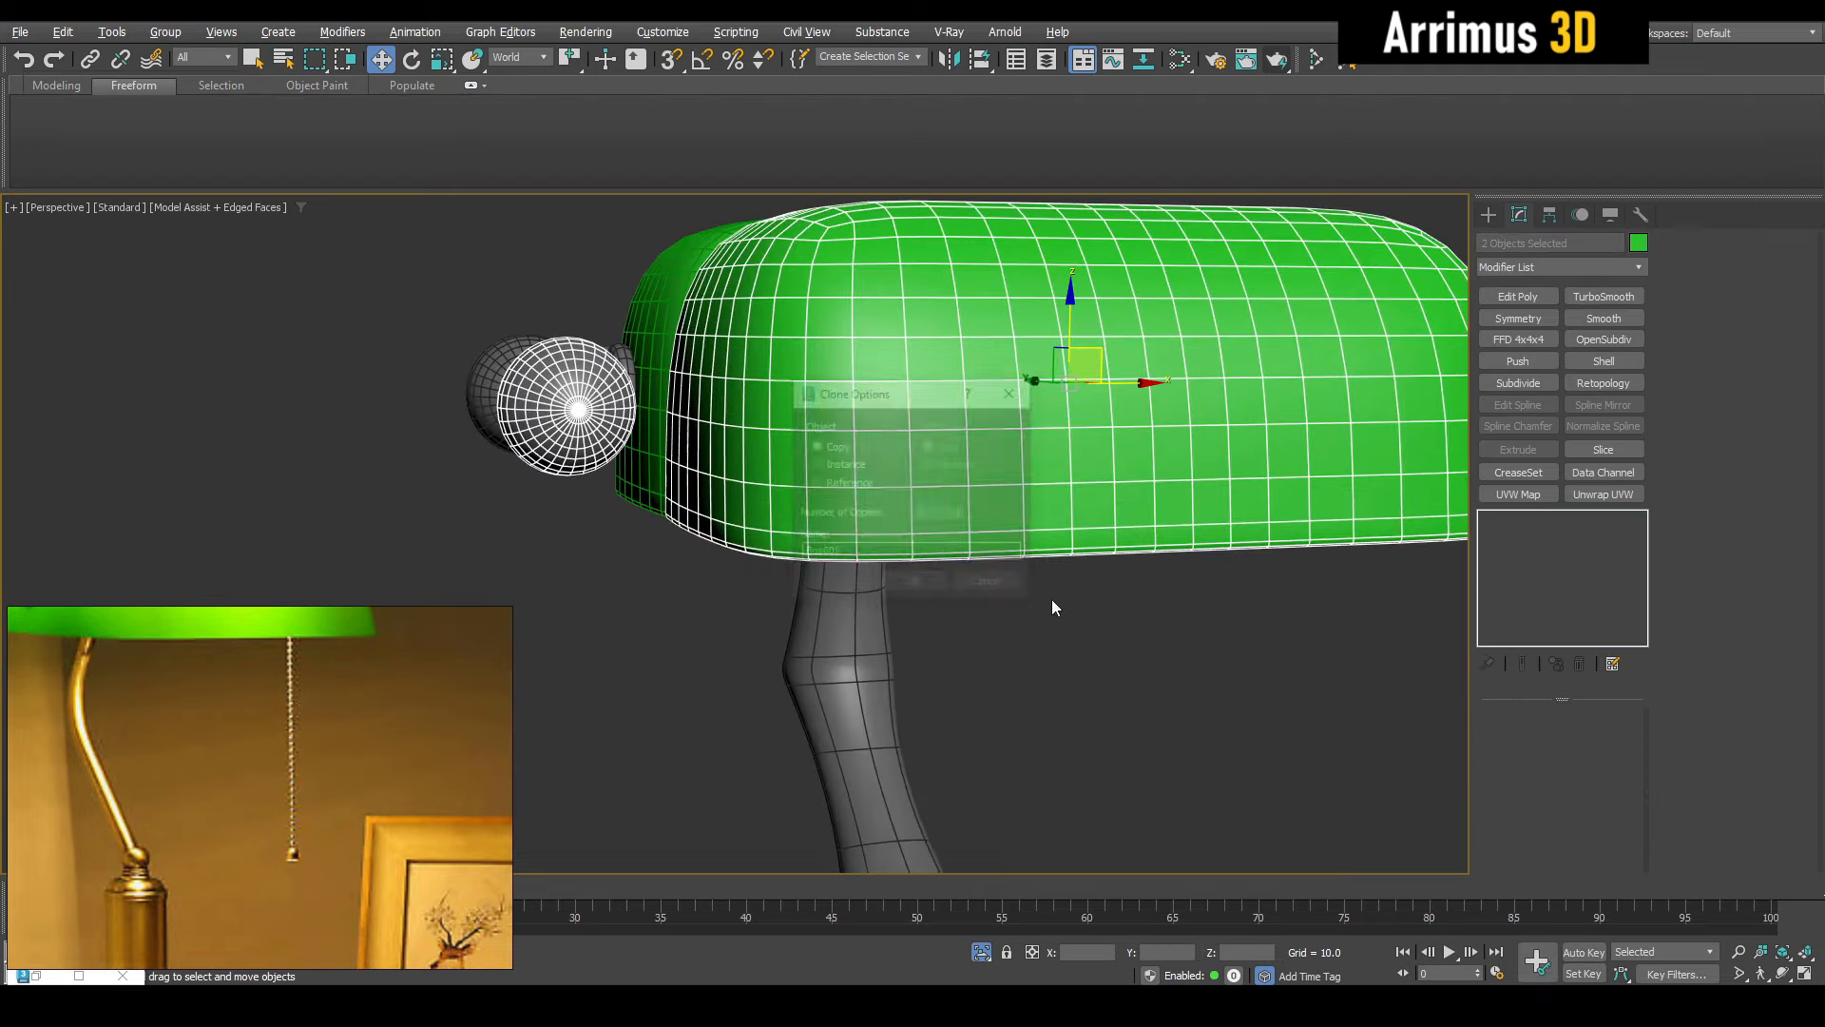
left_click(991, 584)
key("ctrl+z")
left_click(656, 561)
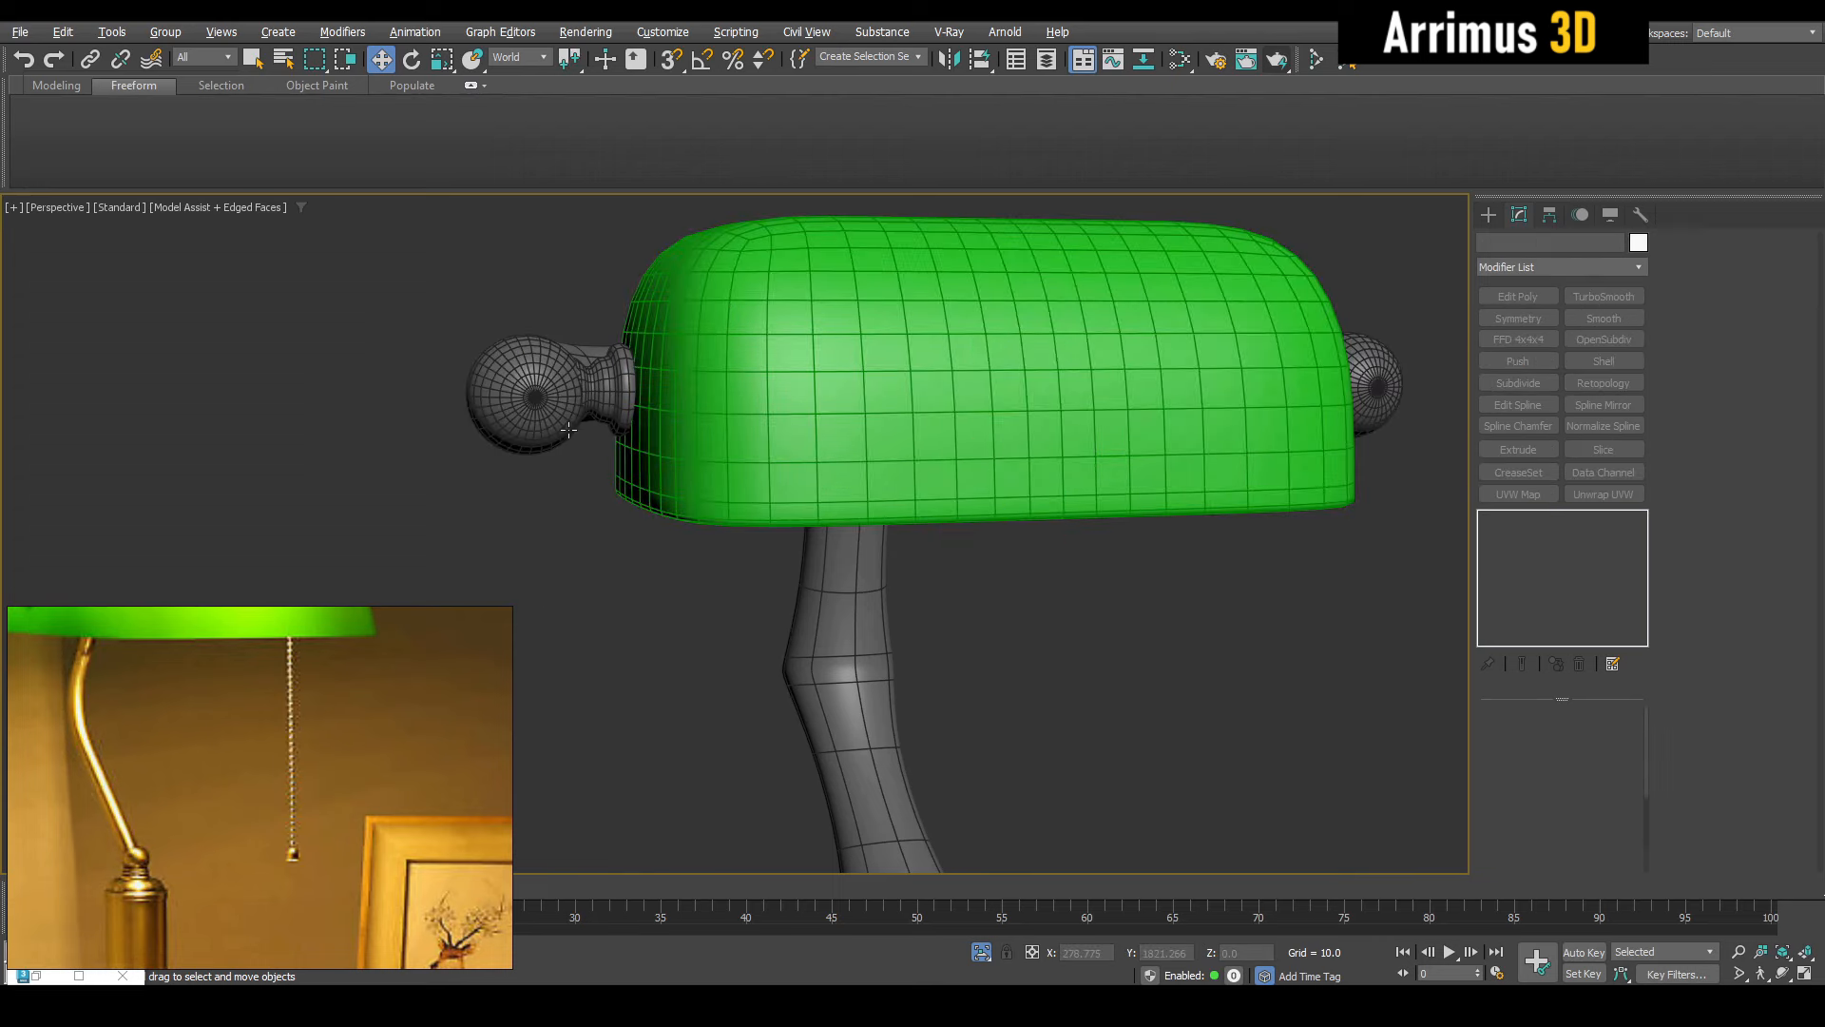
Copy the ball at the end of the lamp's arm and delete the Symmetry modifier from the copy
left_click(568, 428)
middle_click_drag(983, 481, 979, 522, "alt")
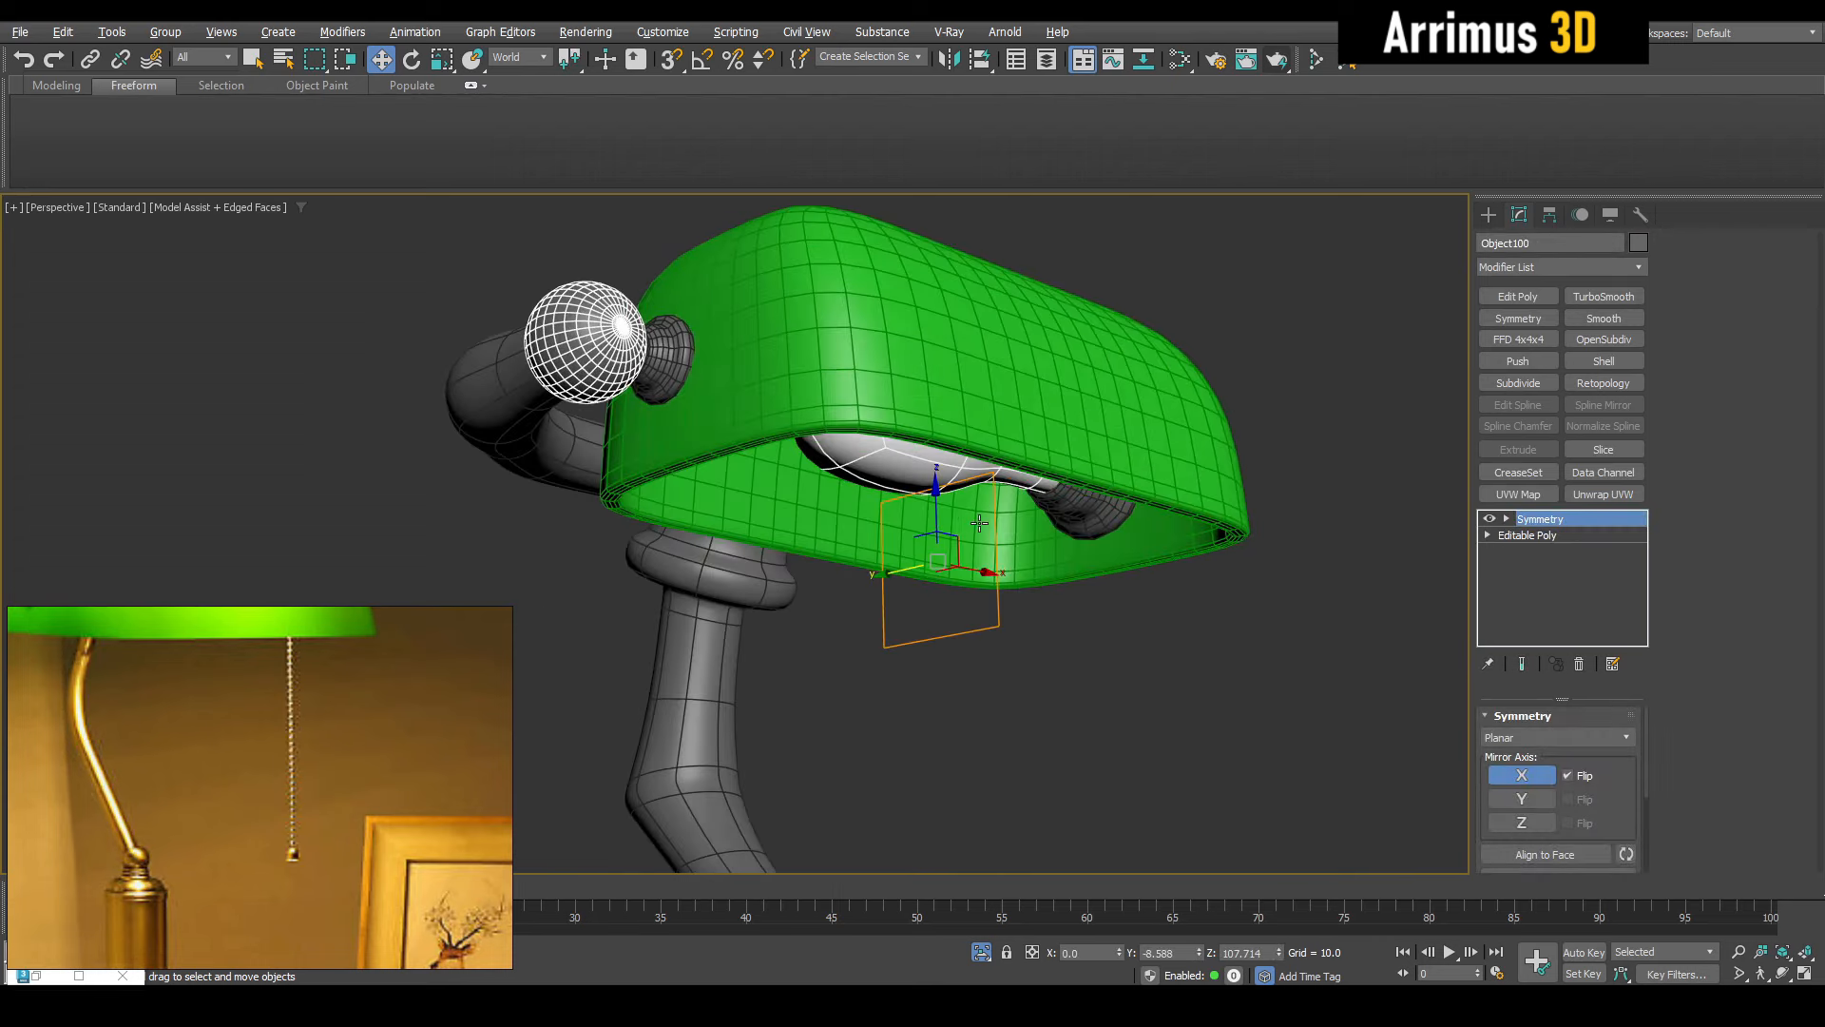
left_click_drag(973, 522, 924, 568, "shift")
left_click(913, 574)
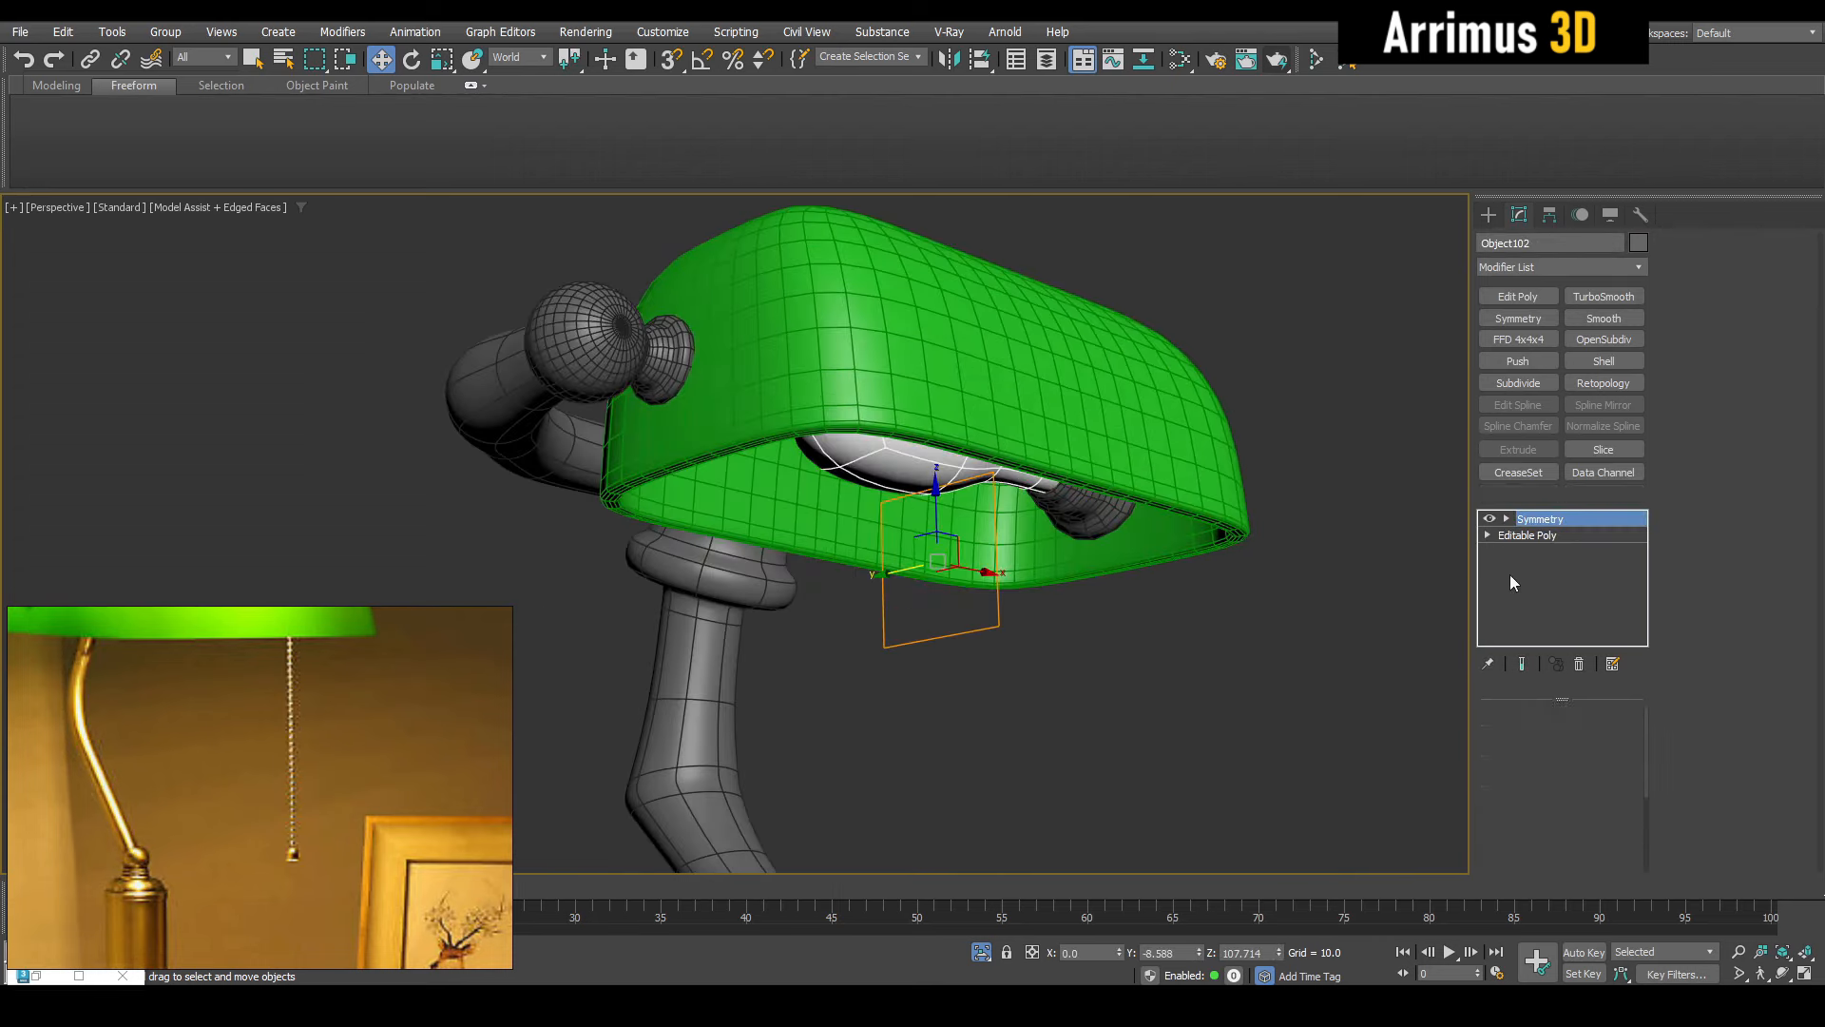
right_click(1548, 527)
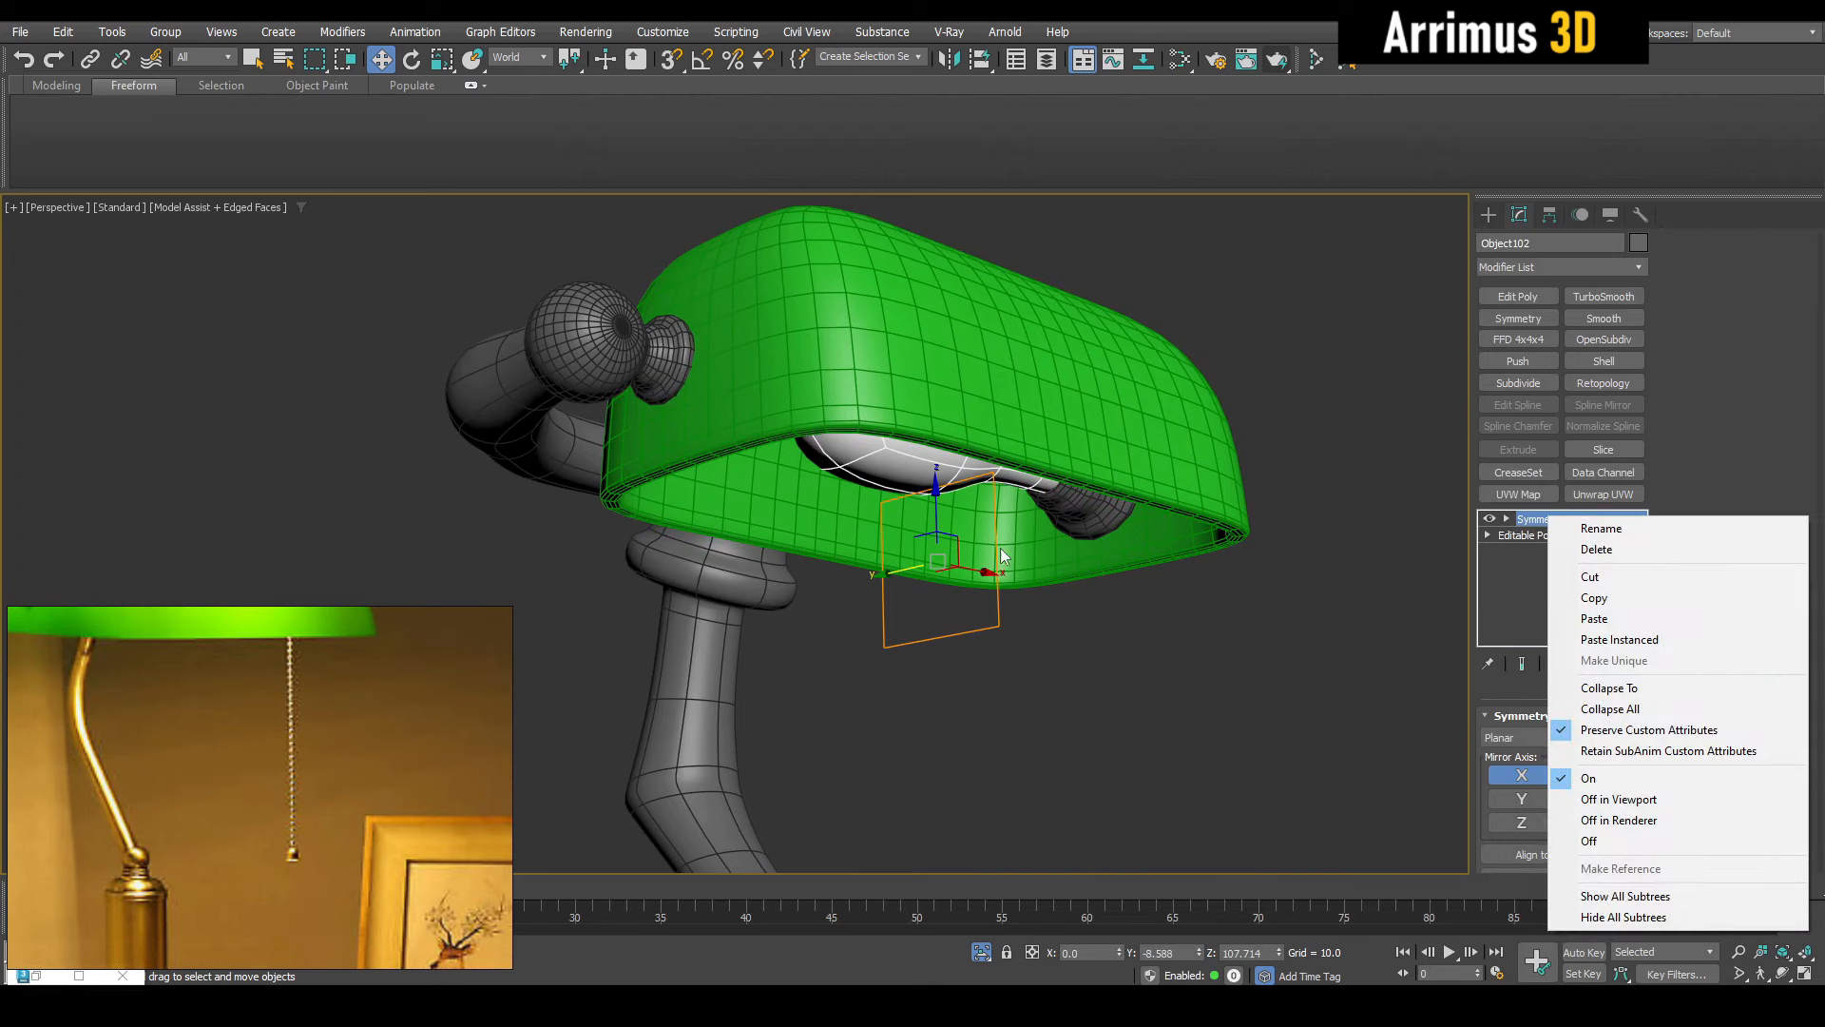
left_click(1597, 550)
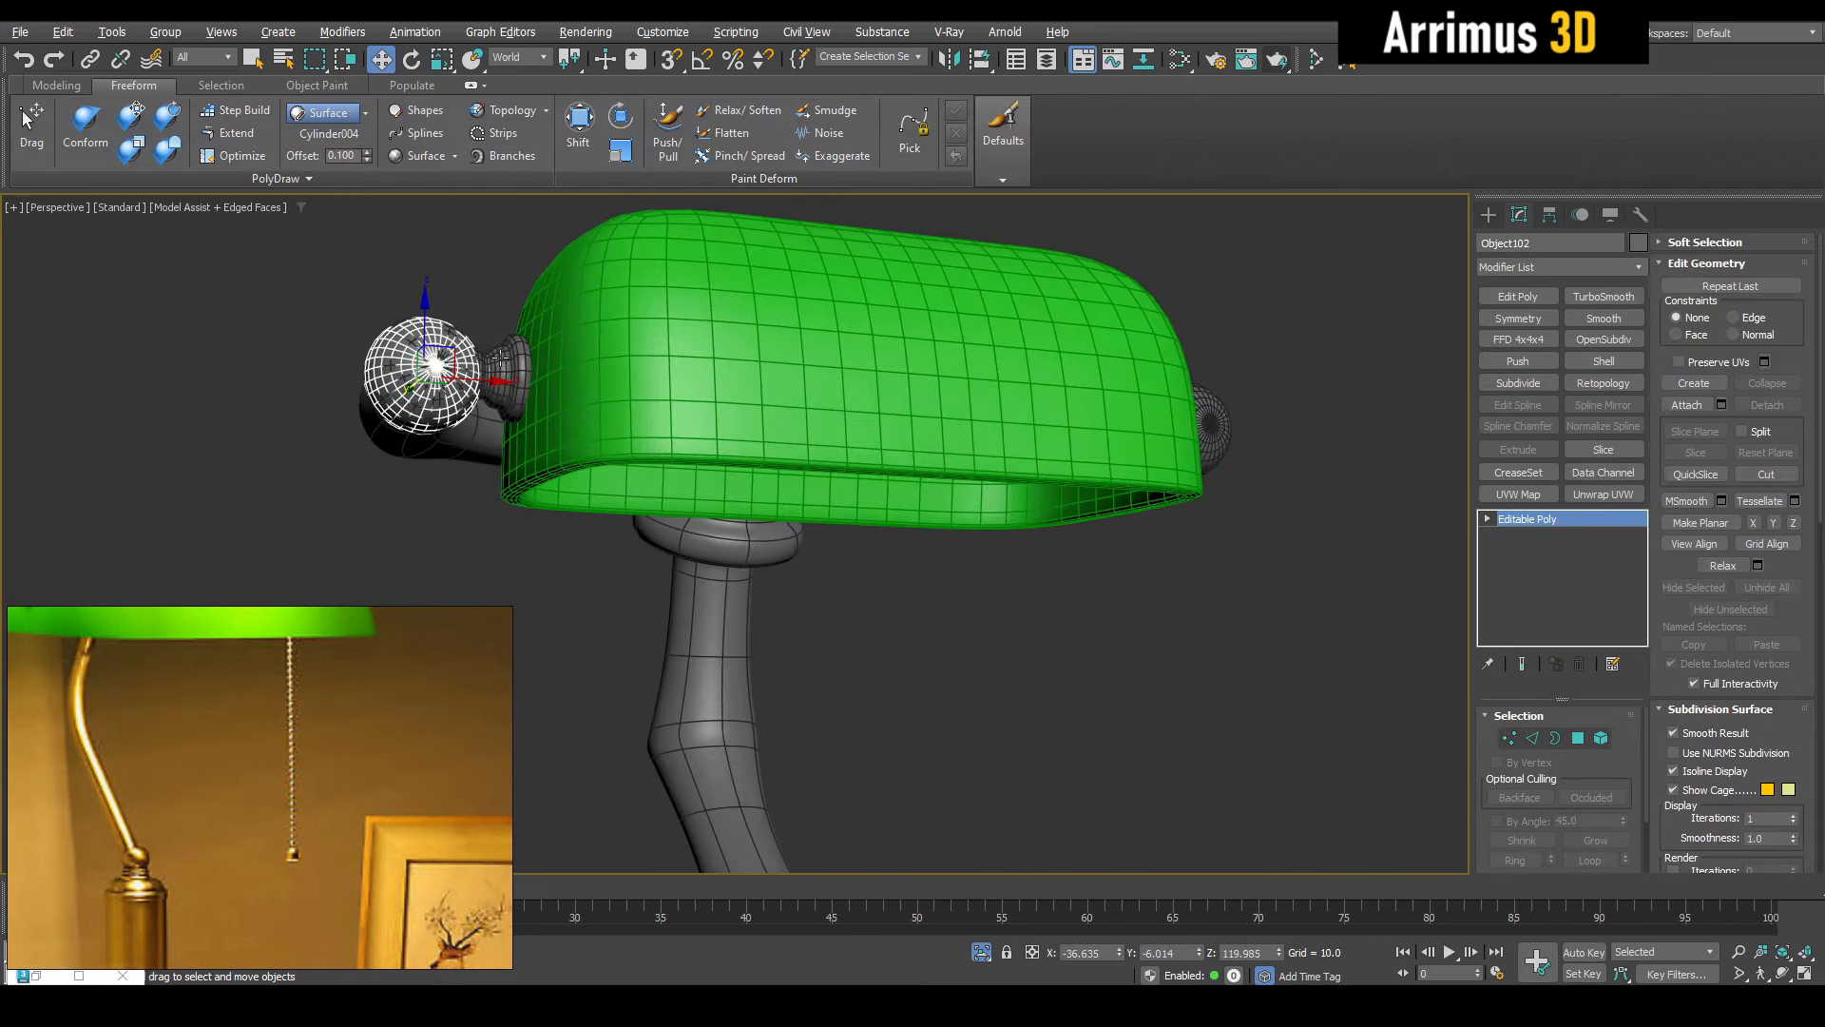
Move the copied ball below the shade and retopologize it with a face count of 25
left_click_drag(447, 340, 1021, 556)
key("z")
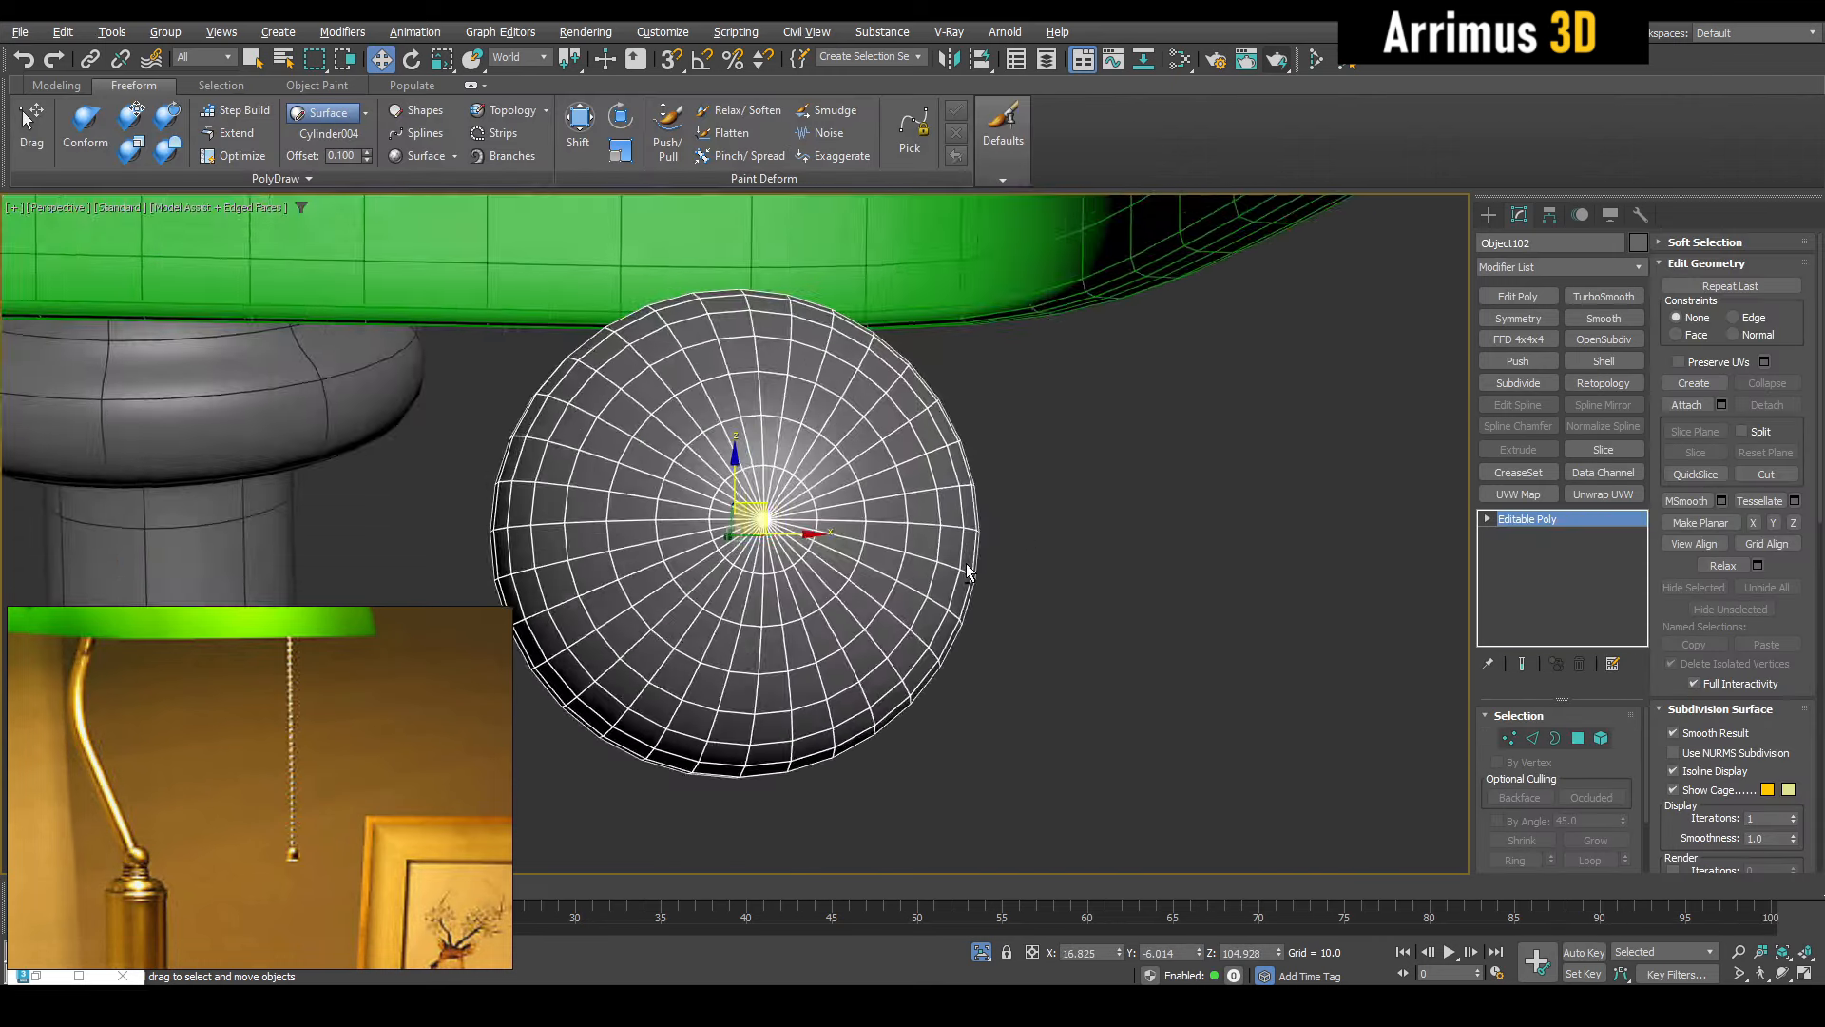
left_click(1603, 383)
type("2")
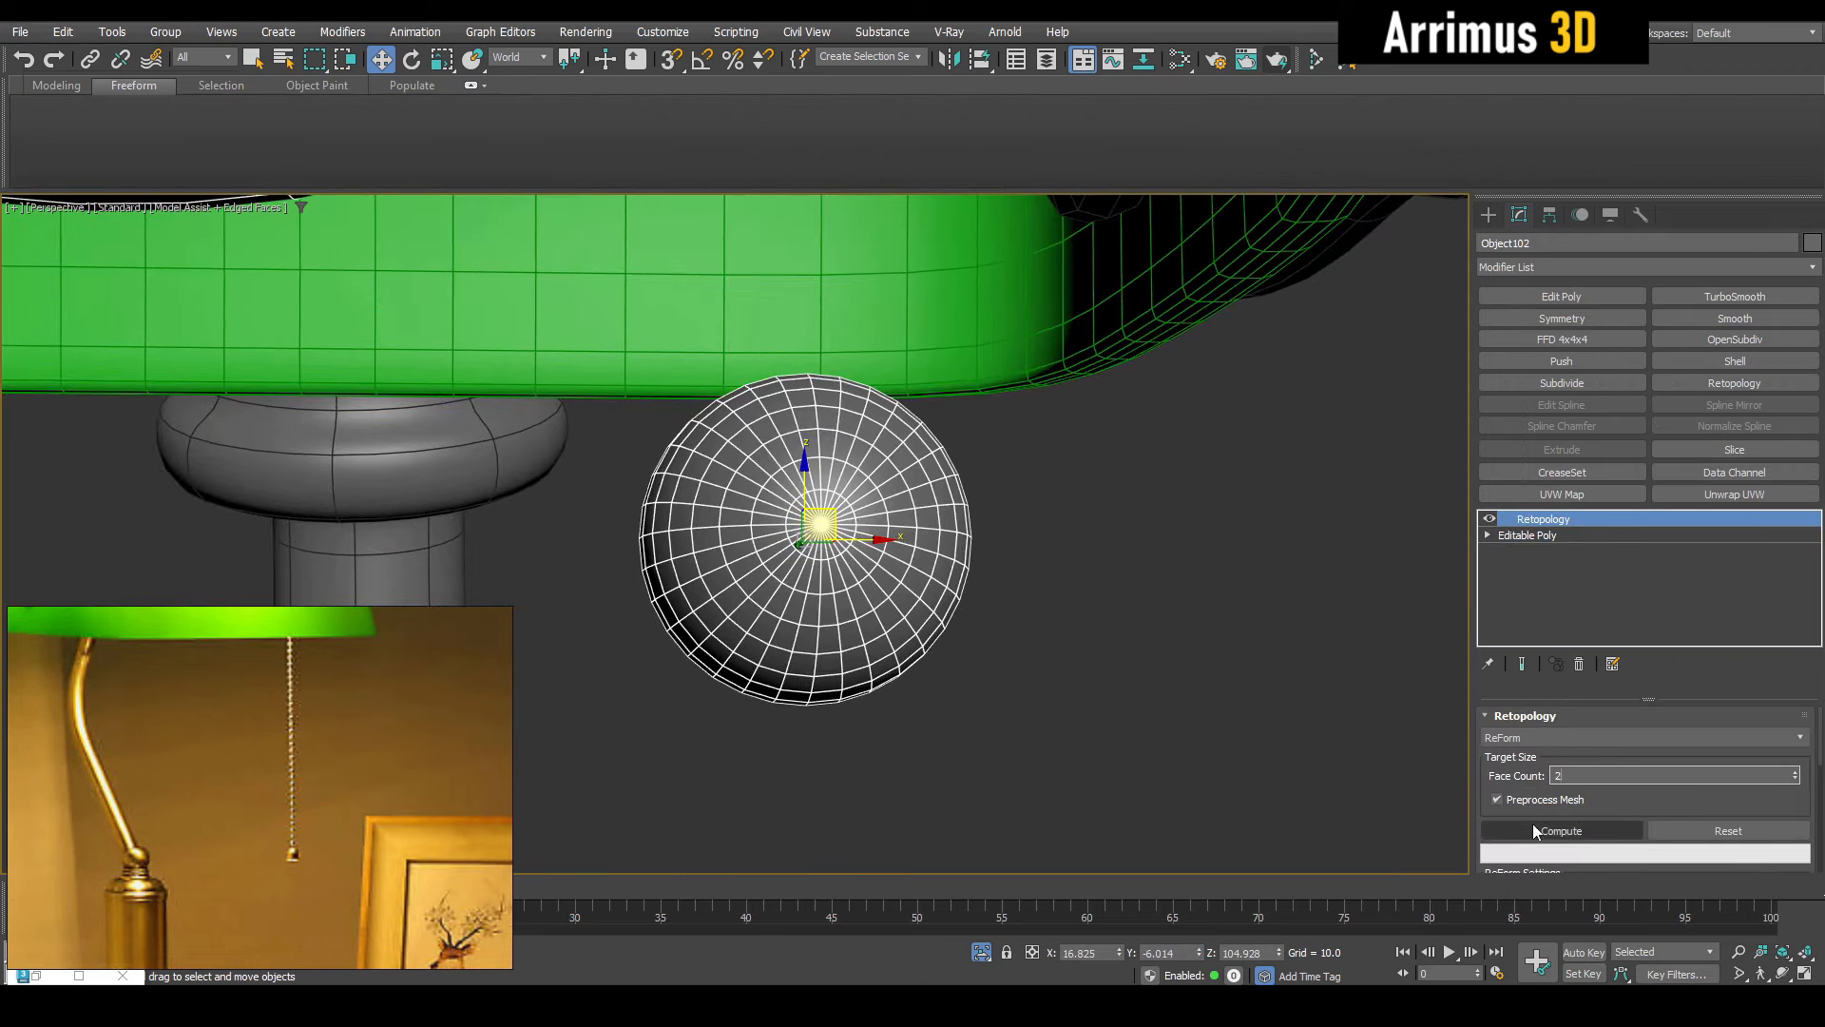
type("5")
left_click(1535, 827)
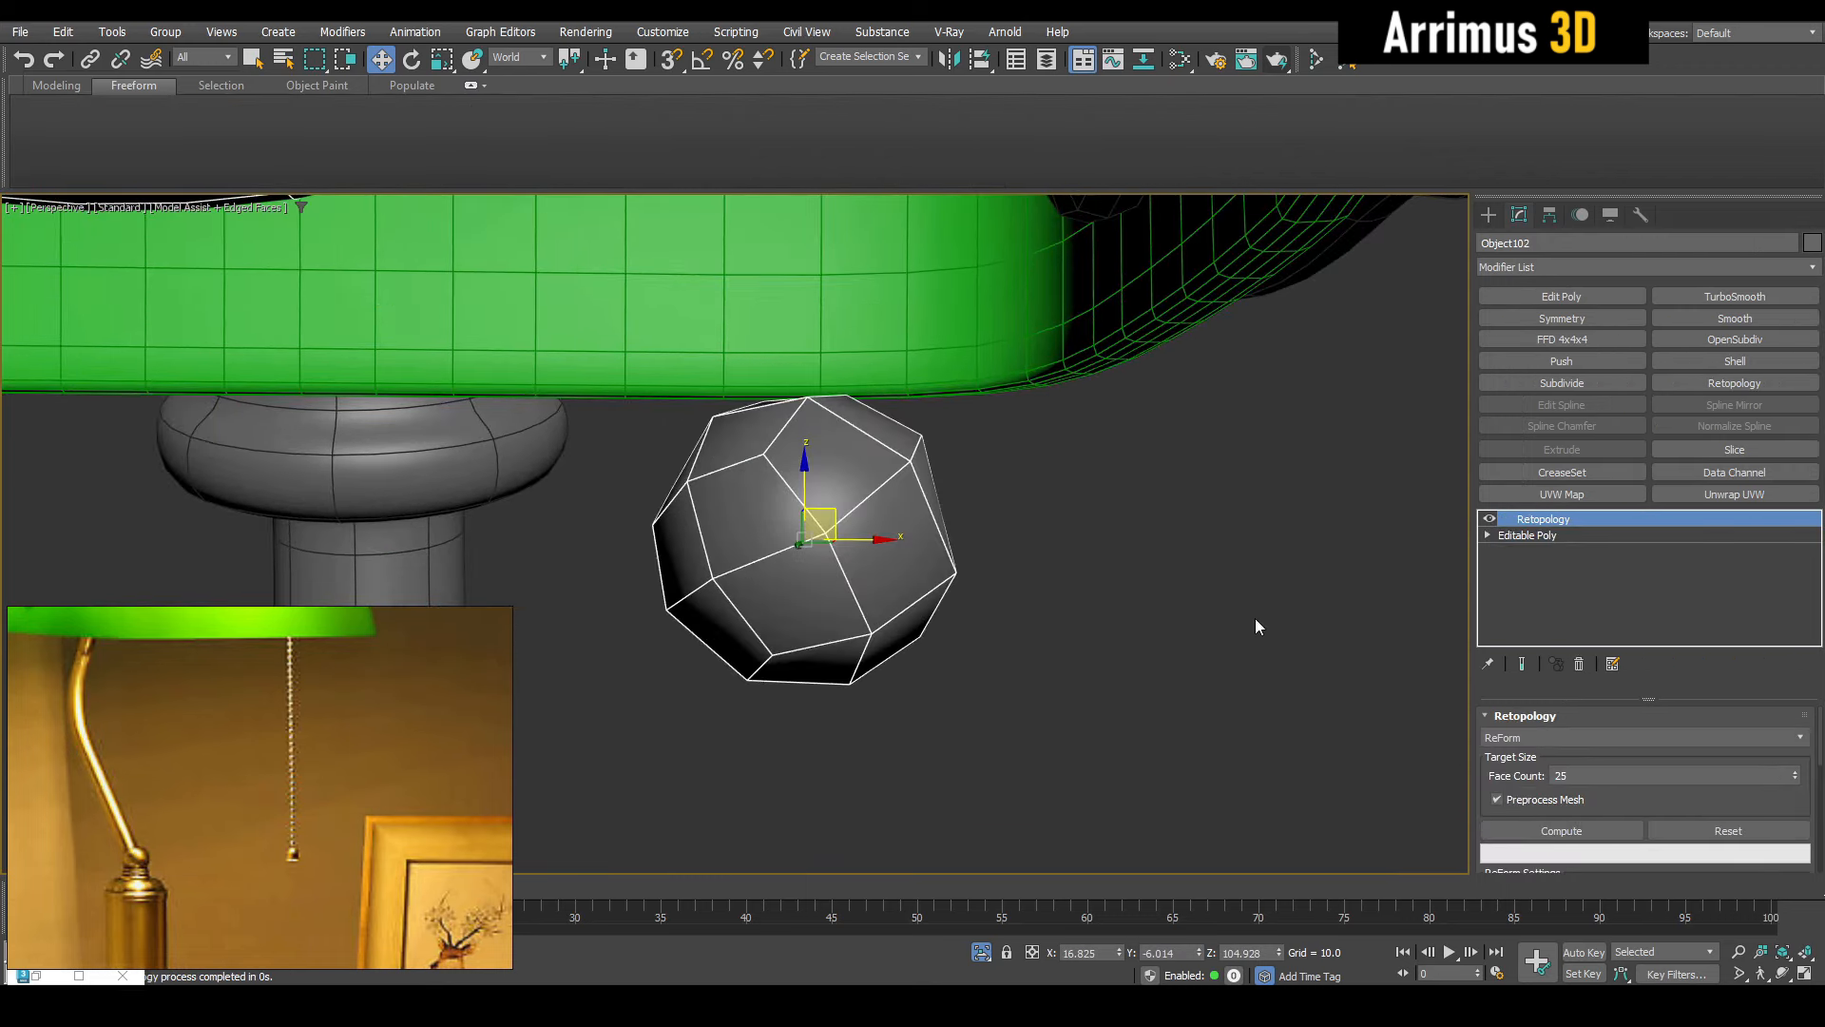
Try a TurboSmooth modifier on the retopologized ball and delete it again
left_click(1711, 297)
key("z")
middle_click_drag(1187, 498, 1149, 483, "alt")
right_click(1522, 522)
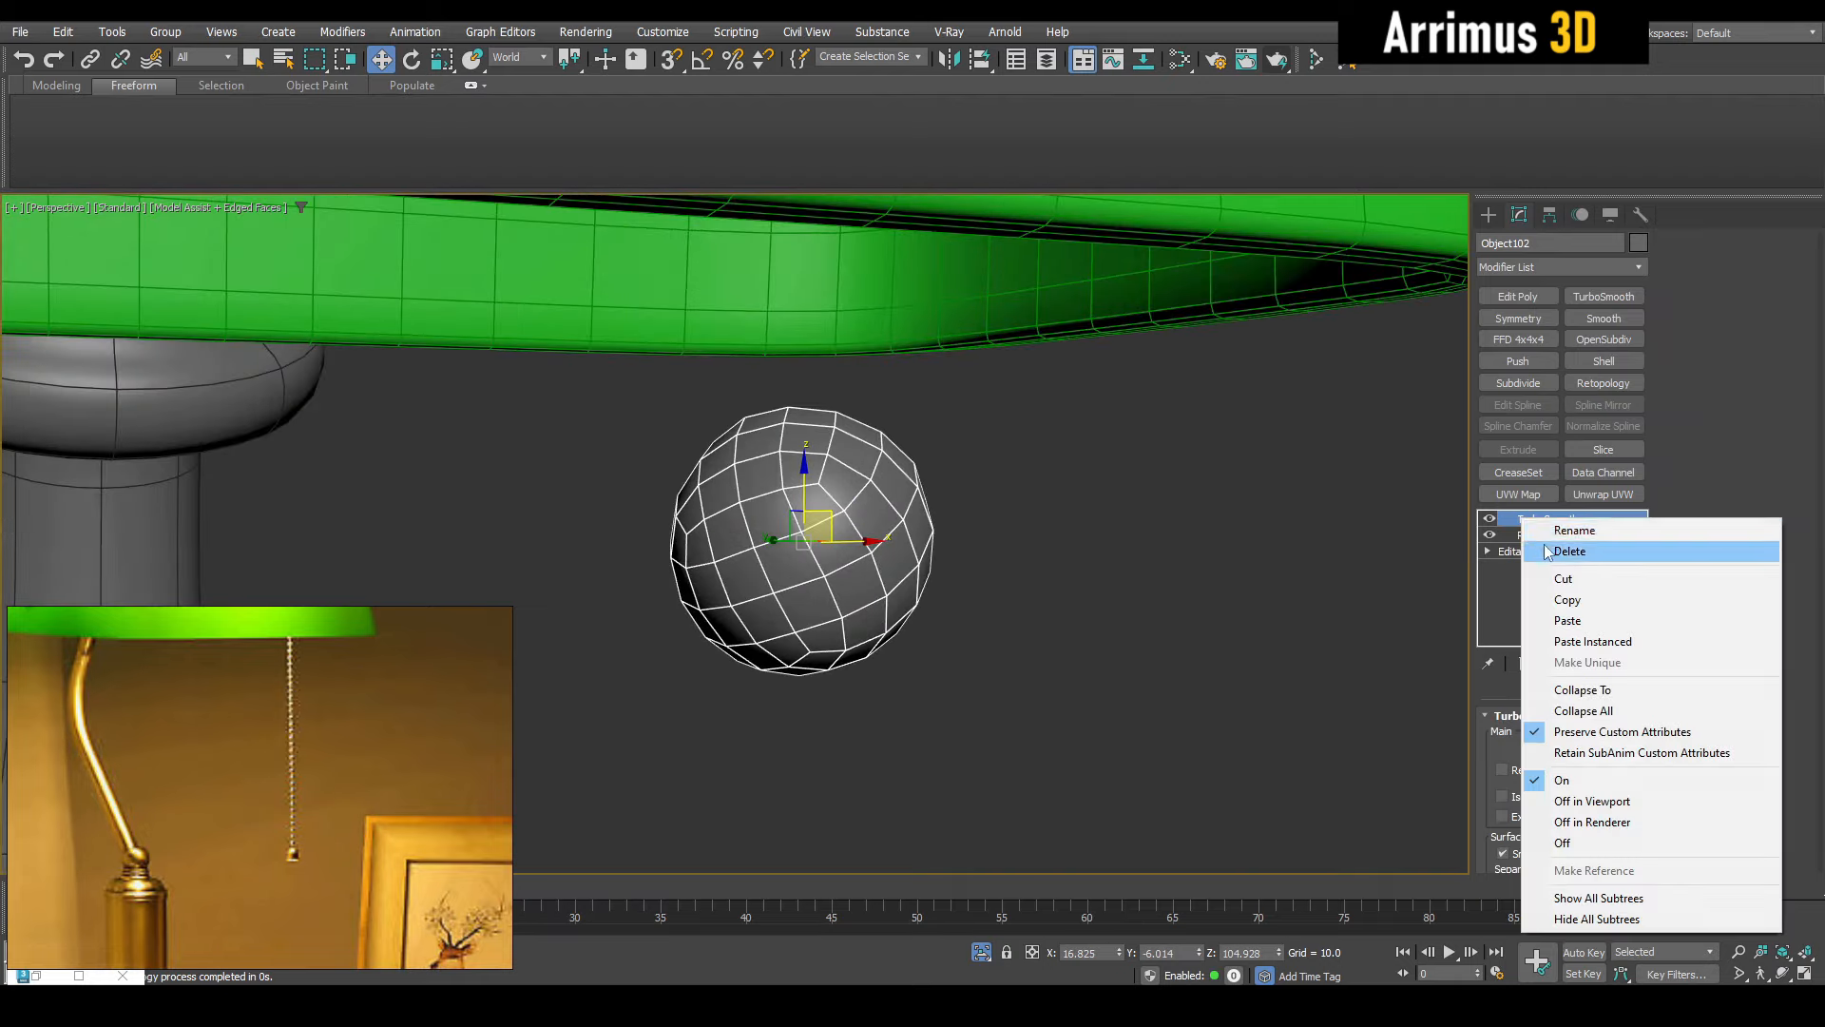
left_click(1568, 549)
Collapse the ball's Retopology modifier into its mesh and add an Edit Poly modifier
right_click(1539, 519)
left_click(1602, 696)
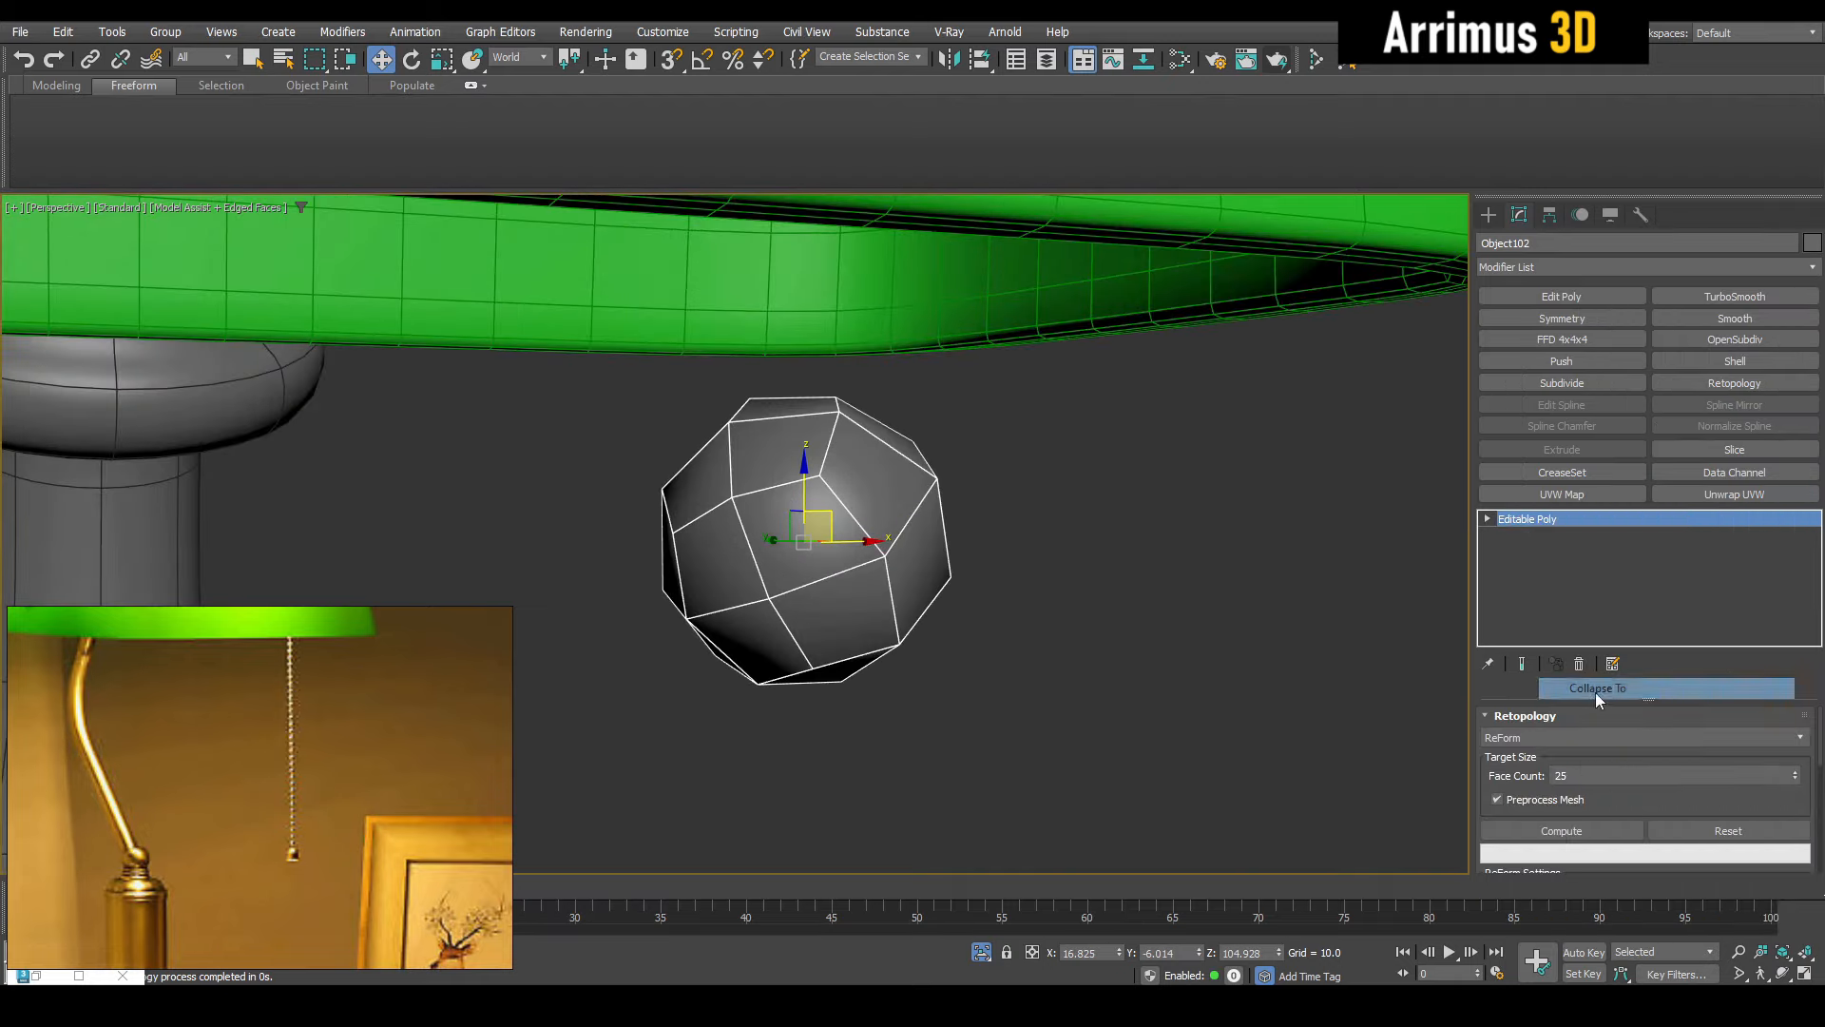
middle_click_drag(1169, 561, 1136, 550, "alt")
key("shift+e")
Bring the low-poly ball close to the shade and scale it down to the size of a pull-chain bead
middle_click_drag(998, 511, 912, 476, "alt")
scroll(912, 477, "down", 4)
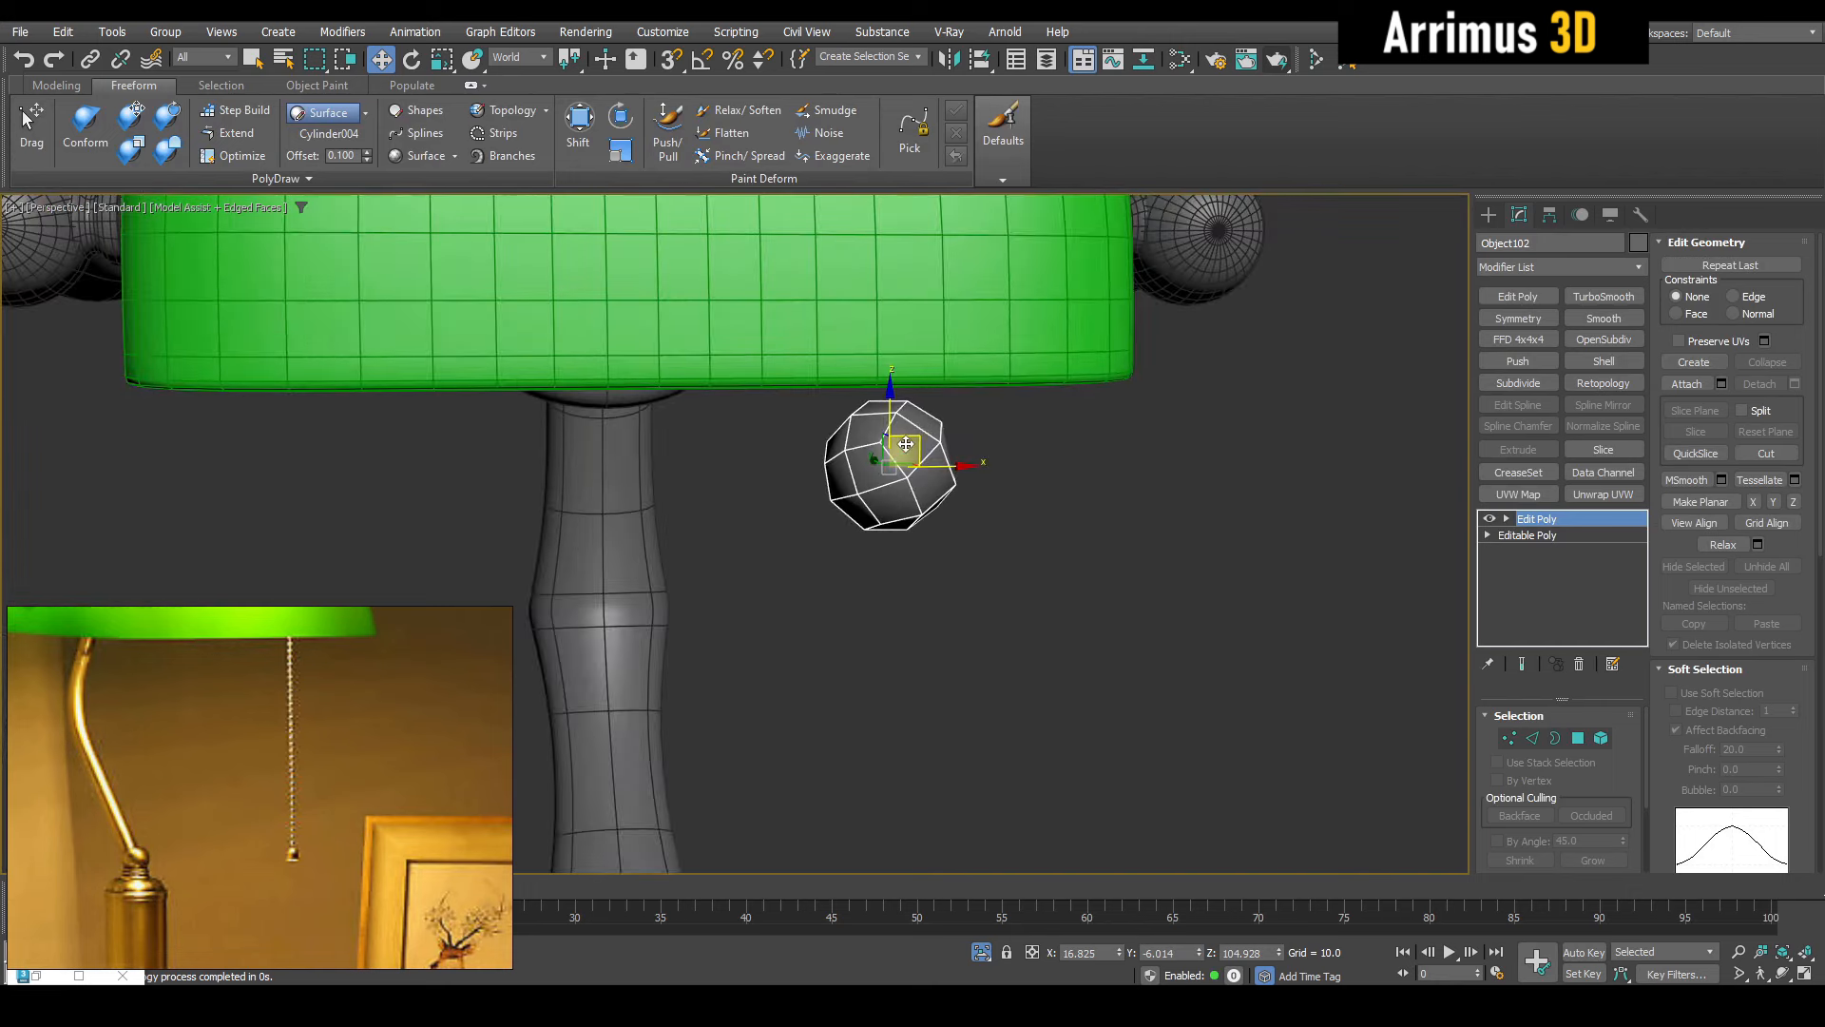
left_click_drag(910, 444, 939, 416)
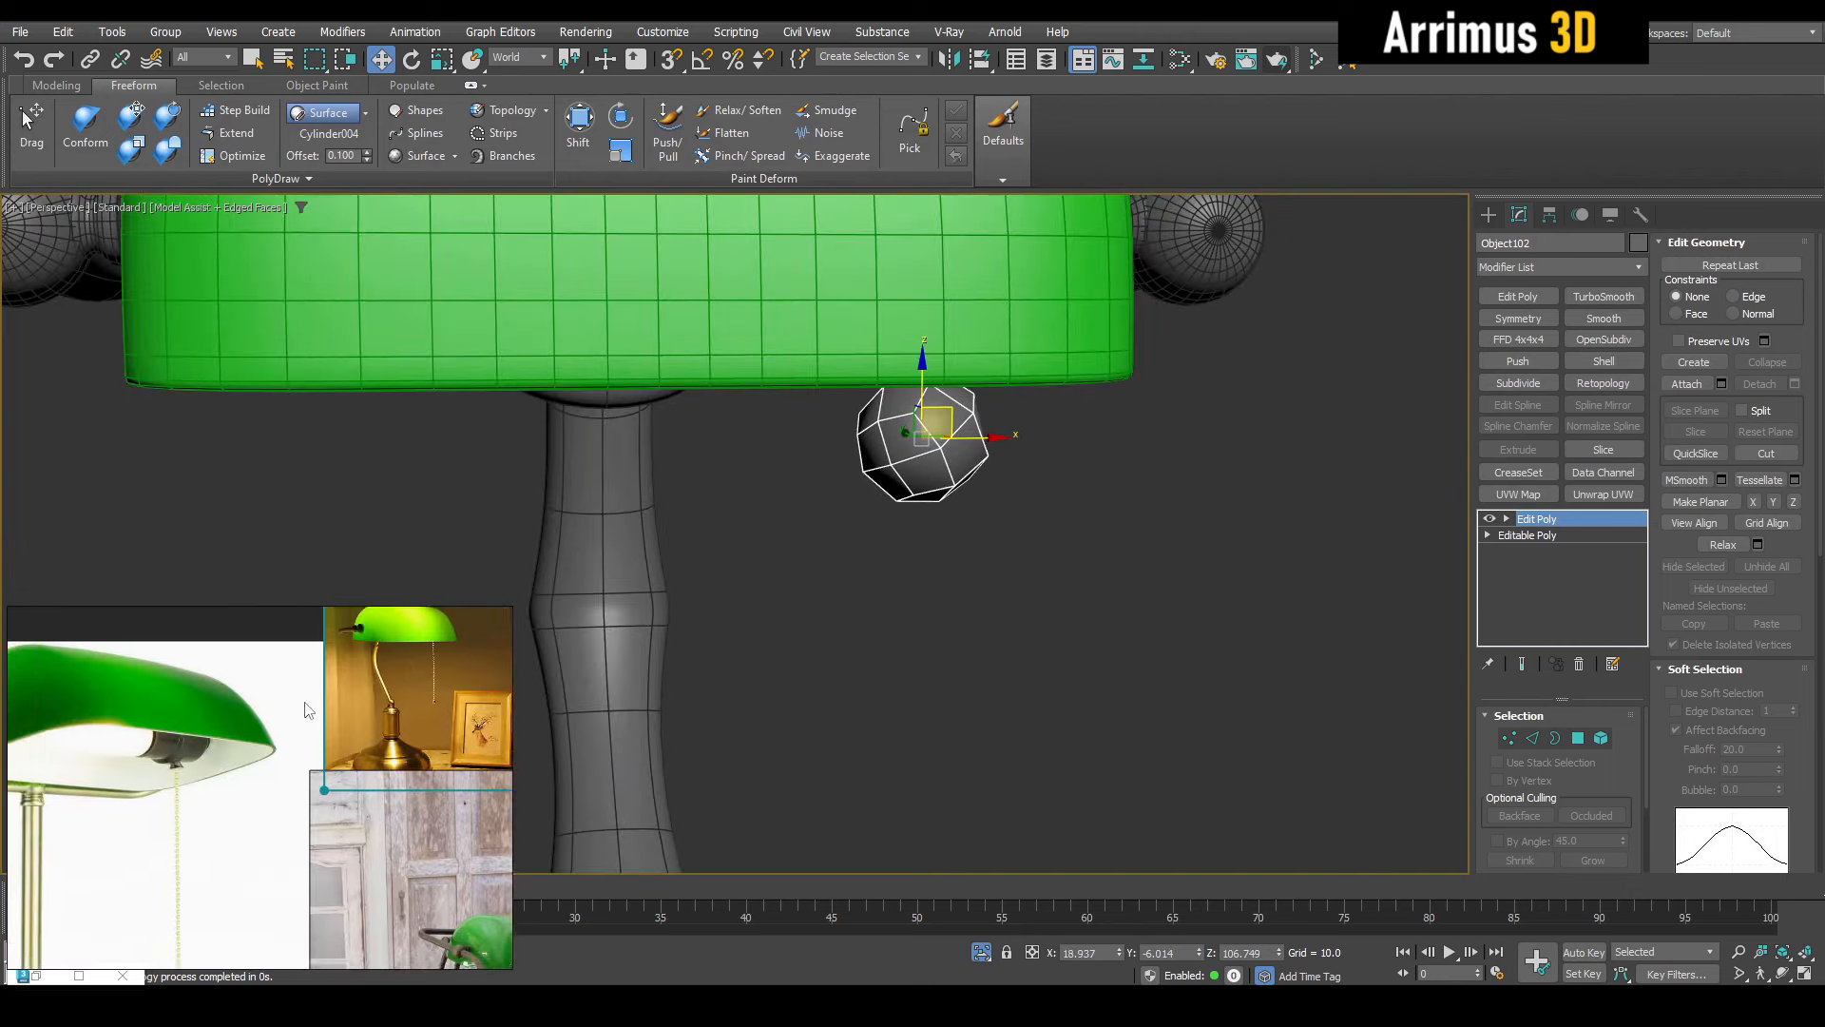
middle_click_drag(757, 664, 951, 533, "alt")
key("r")
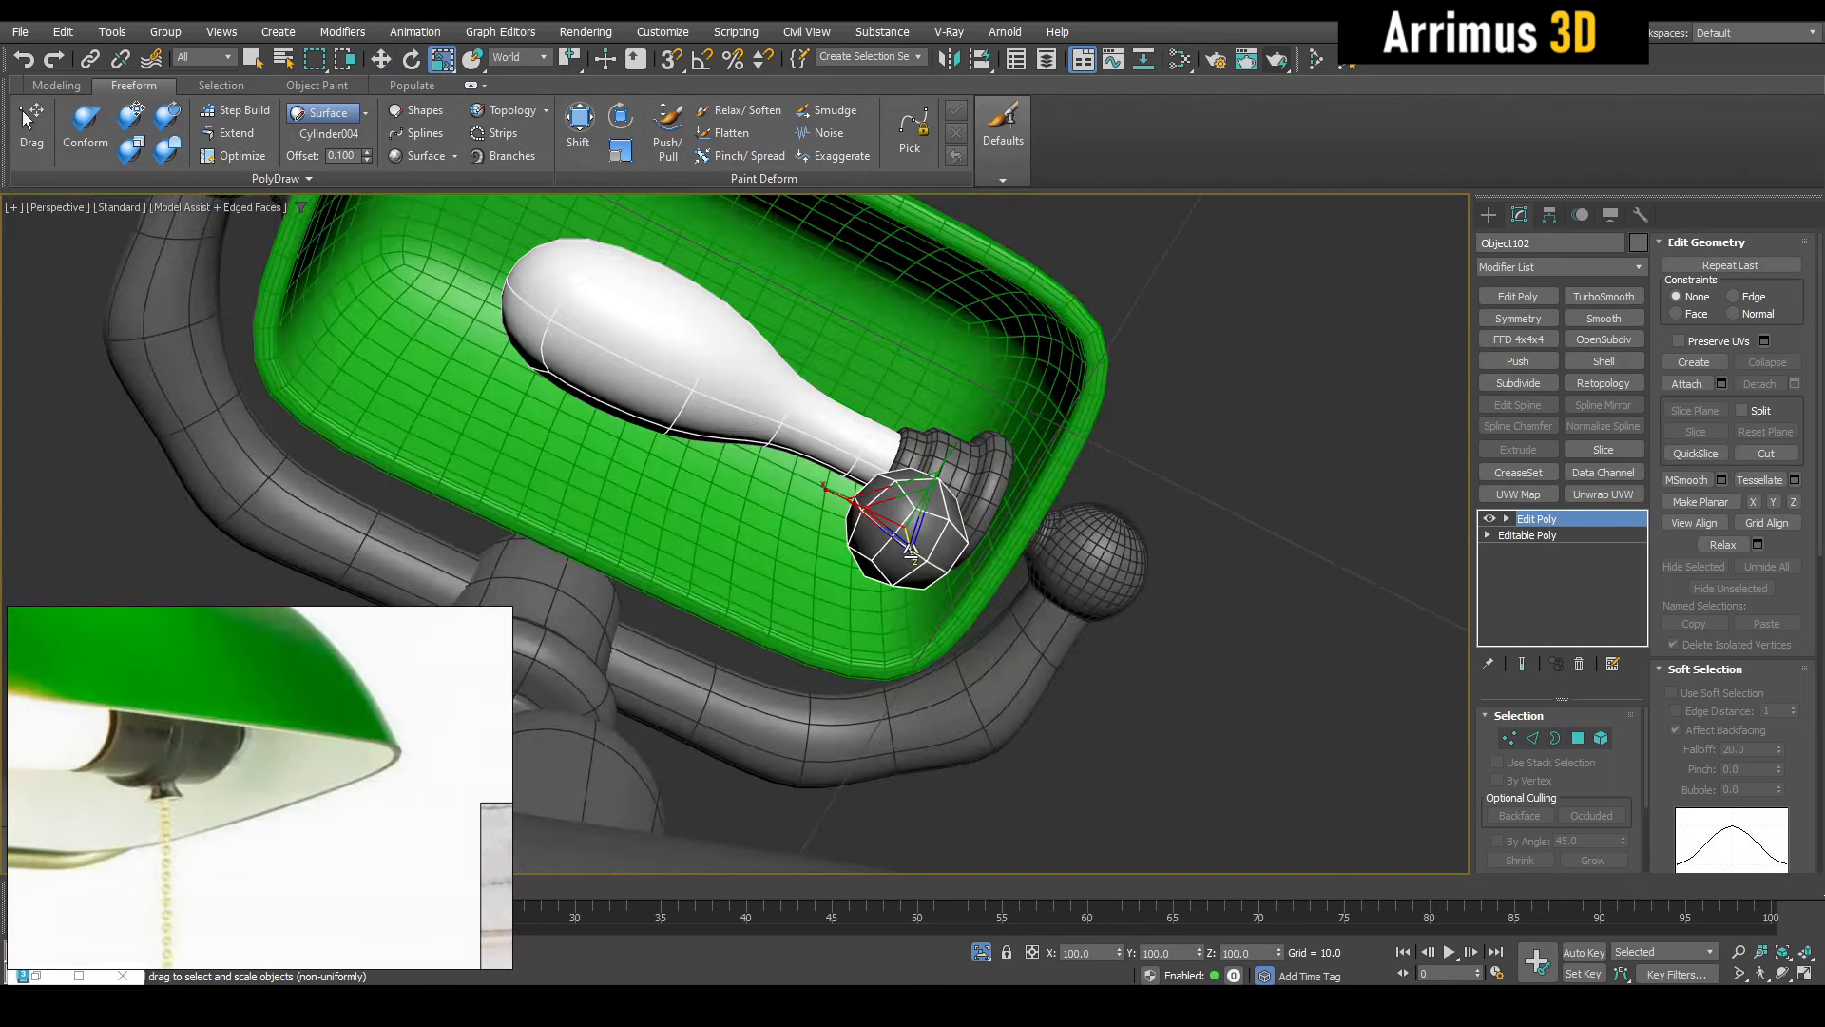
right_click(1120, 952)
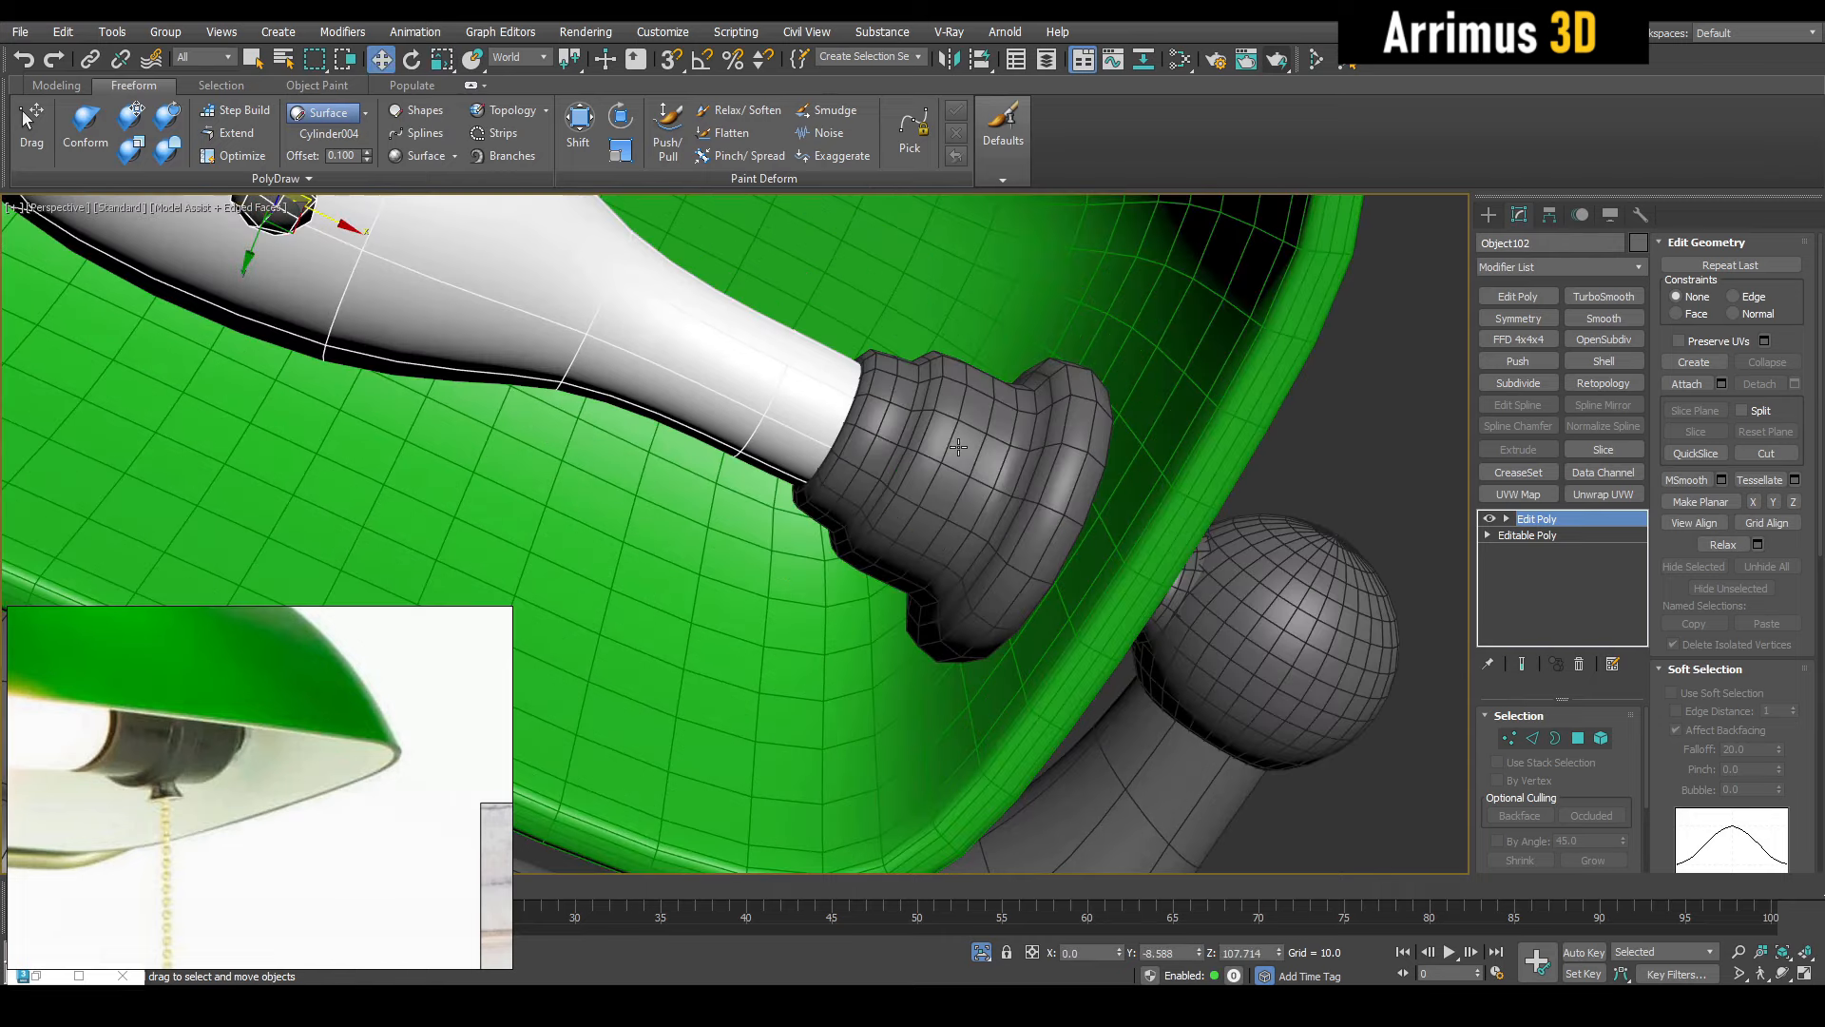
Move the small bead along the bulb to its socket and raise it to the socket's height
middle_click_drag(959, 452, 951, 520, "alt")
scroll(600, 360, "down", 5)
middle_click_drag(570, 395, 562, 478)
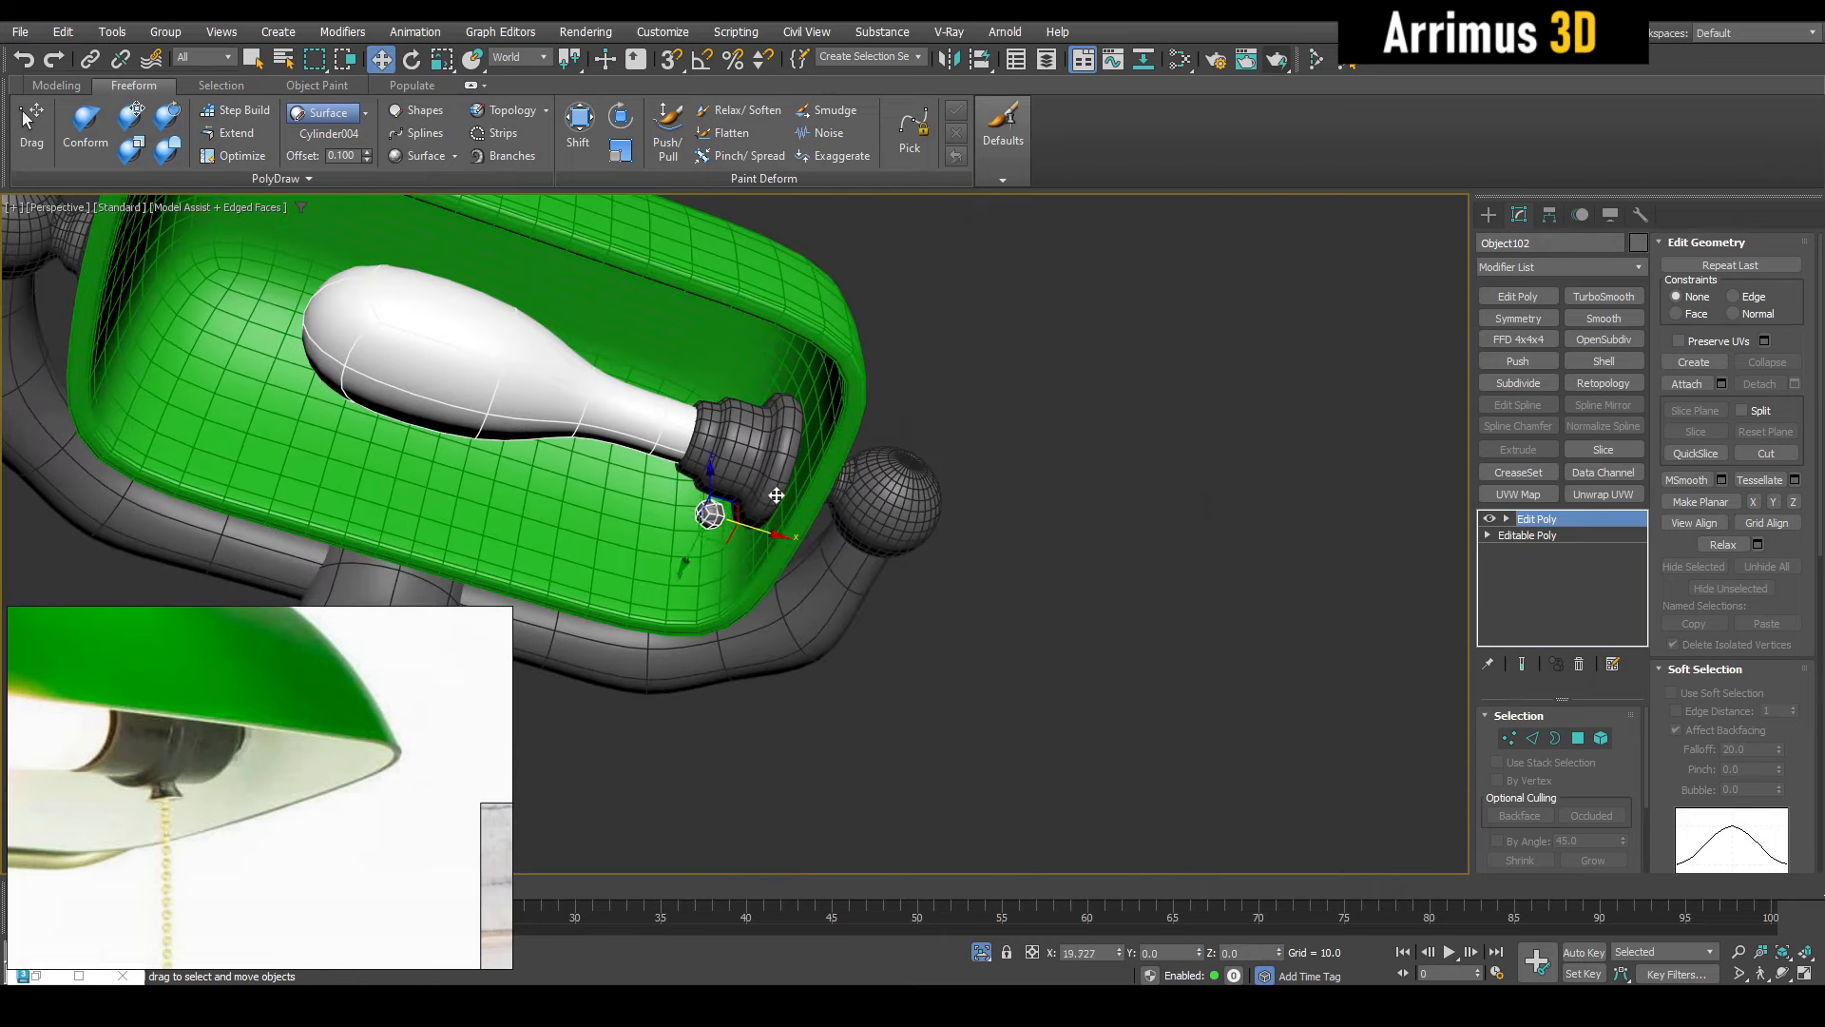
key("z")
middle_click_drag(807, 497, 786, 522, "alt")
scroll(784, 513, "down", 8)
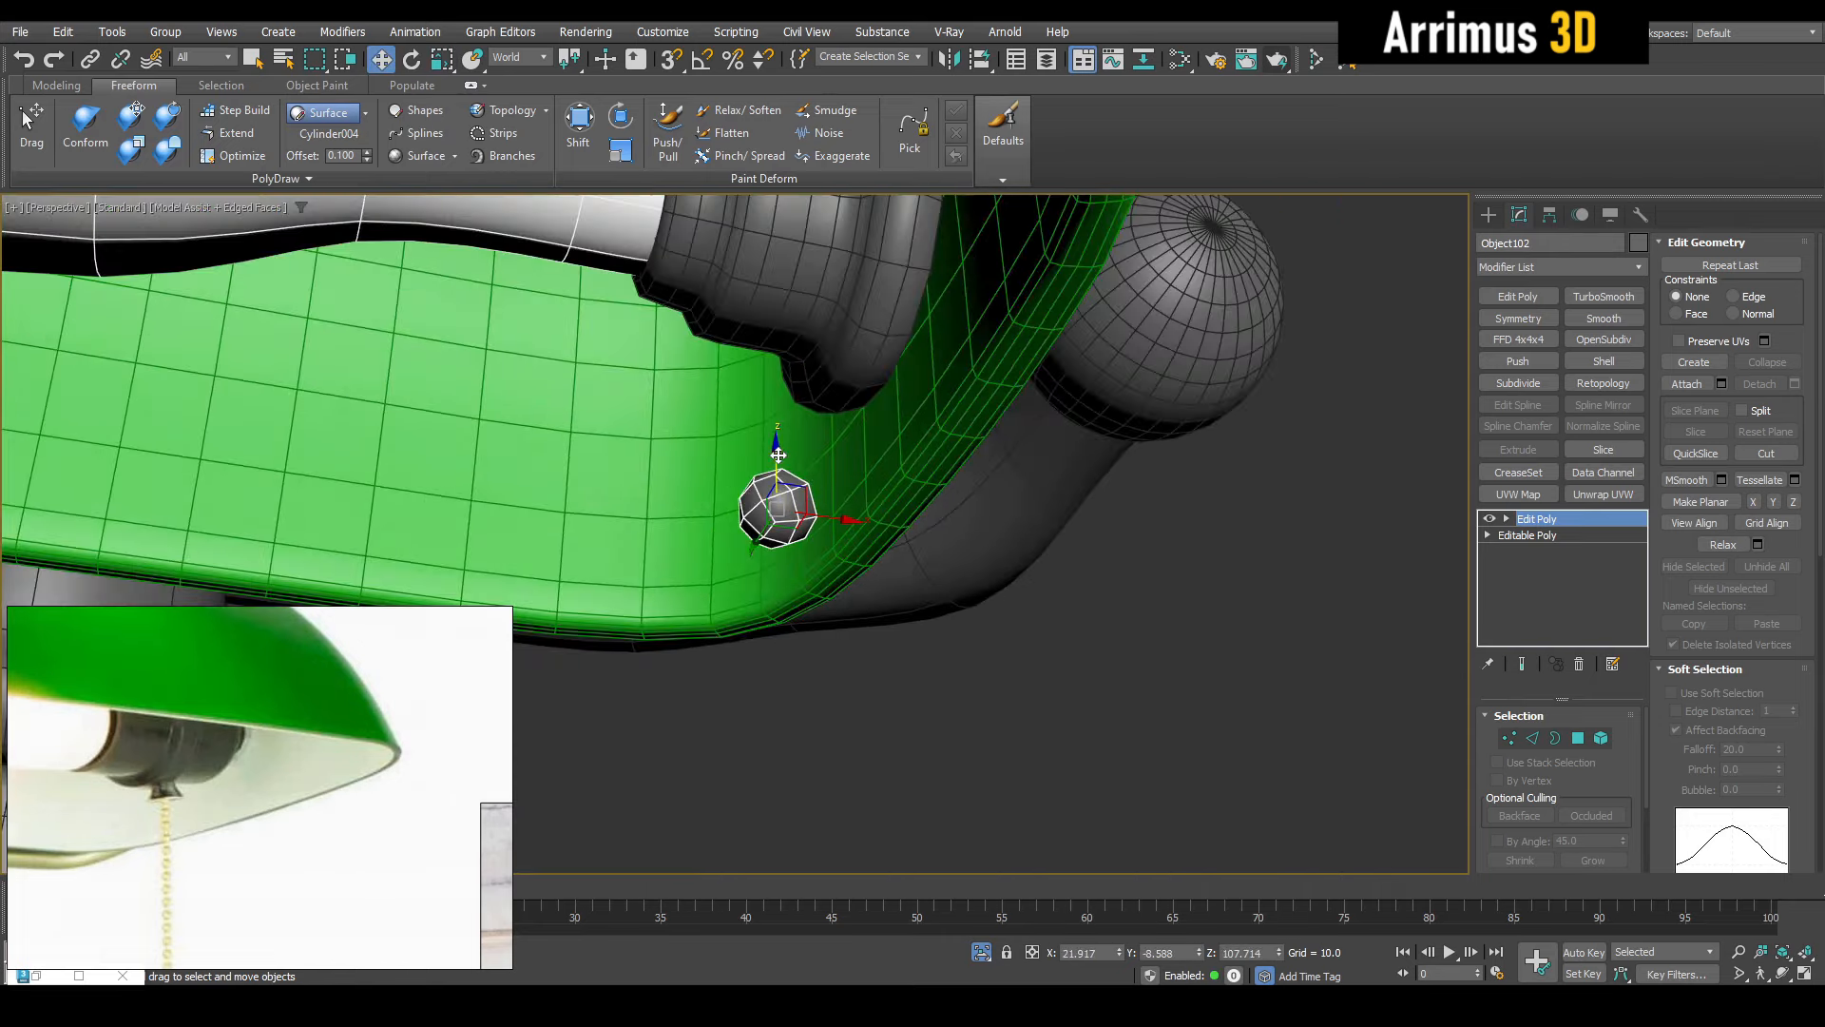
left_click_drag(775, 450, 771, 252)
middle_click_drag(765, 228, 860, 409, "alt")
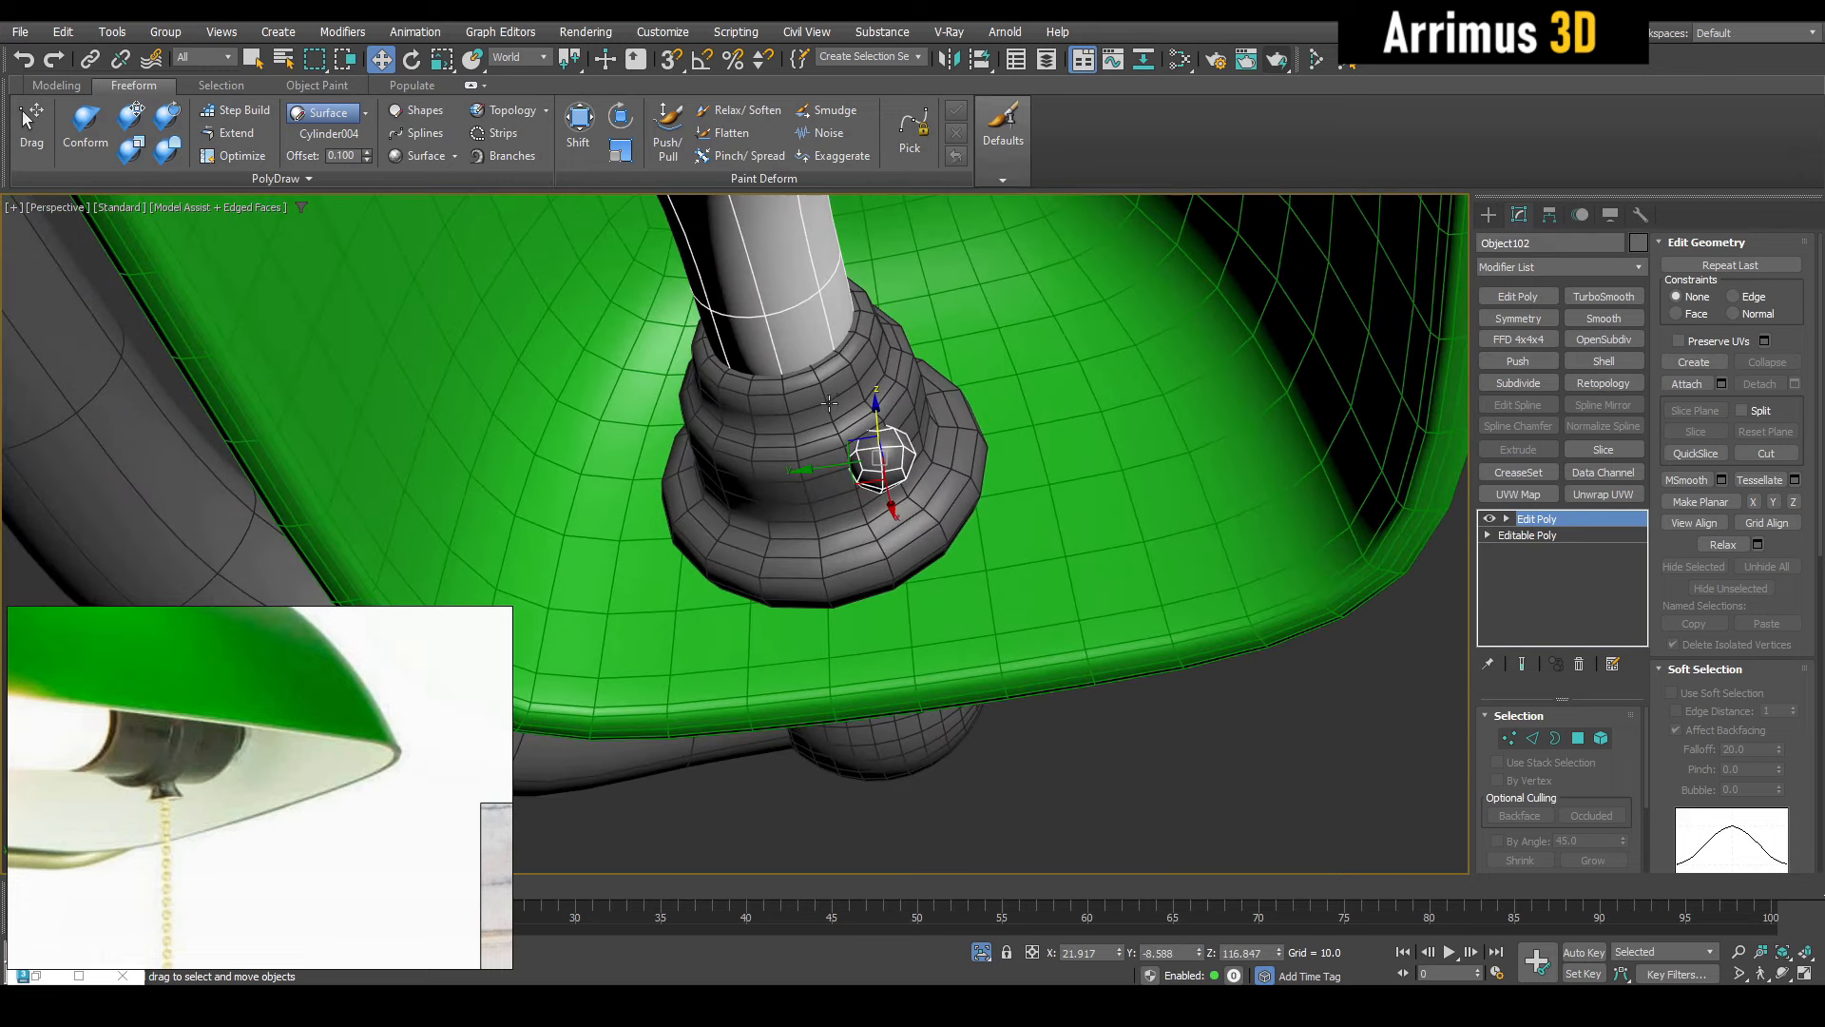
Align the bead with the bulb's socket
left_click(822, 404)
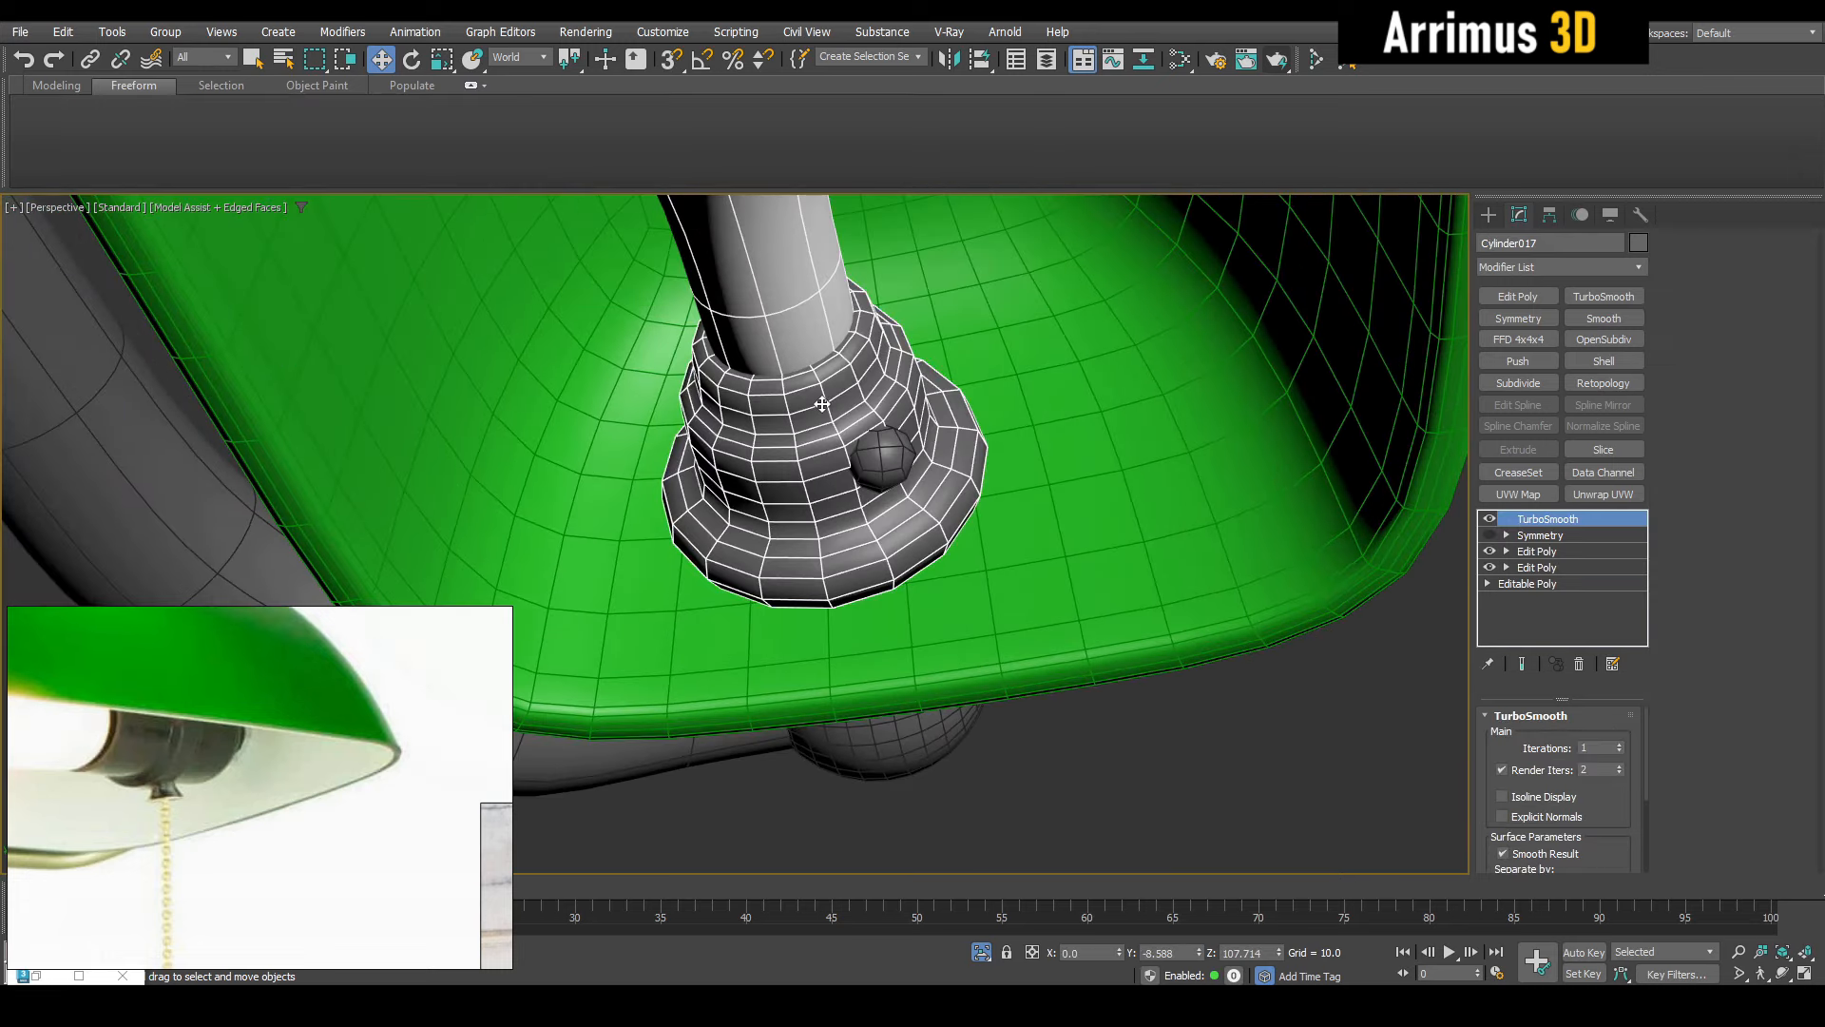
left_click(890, 447)
key("alt+a")
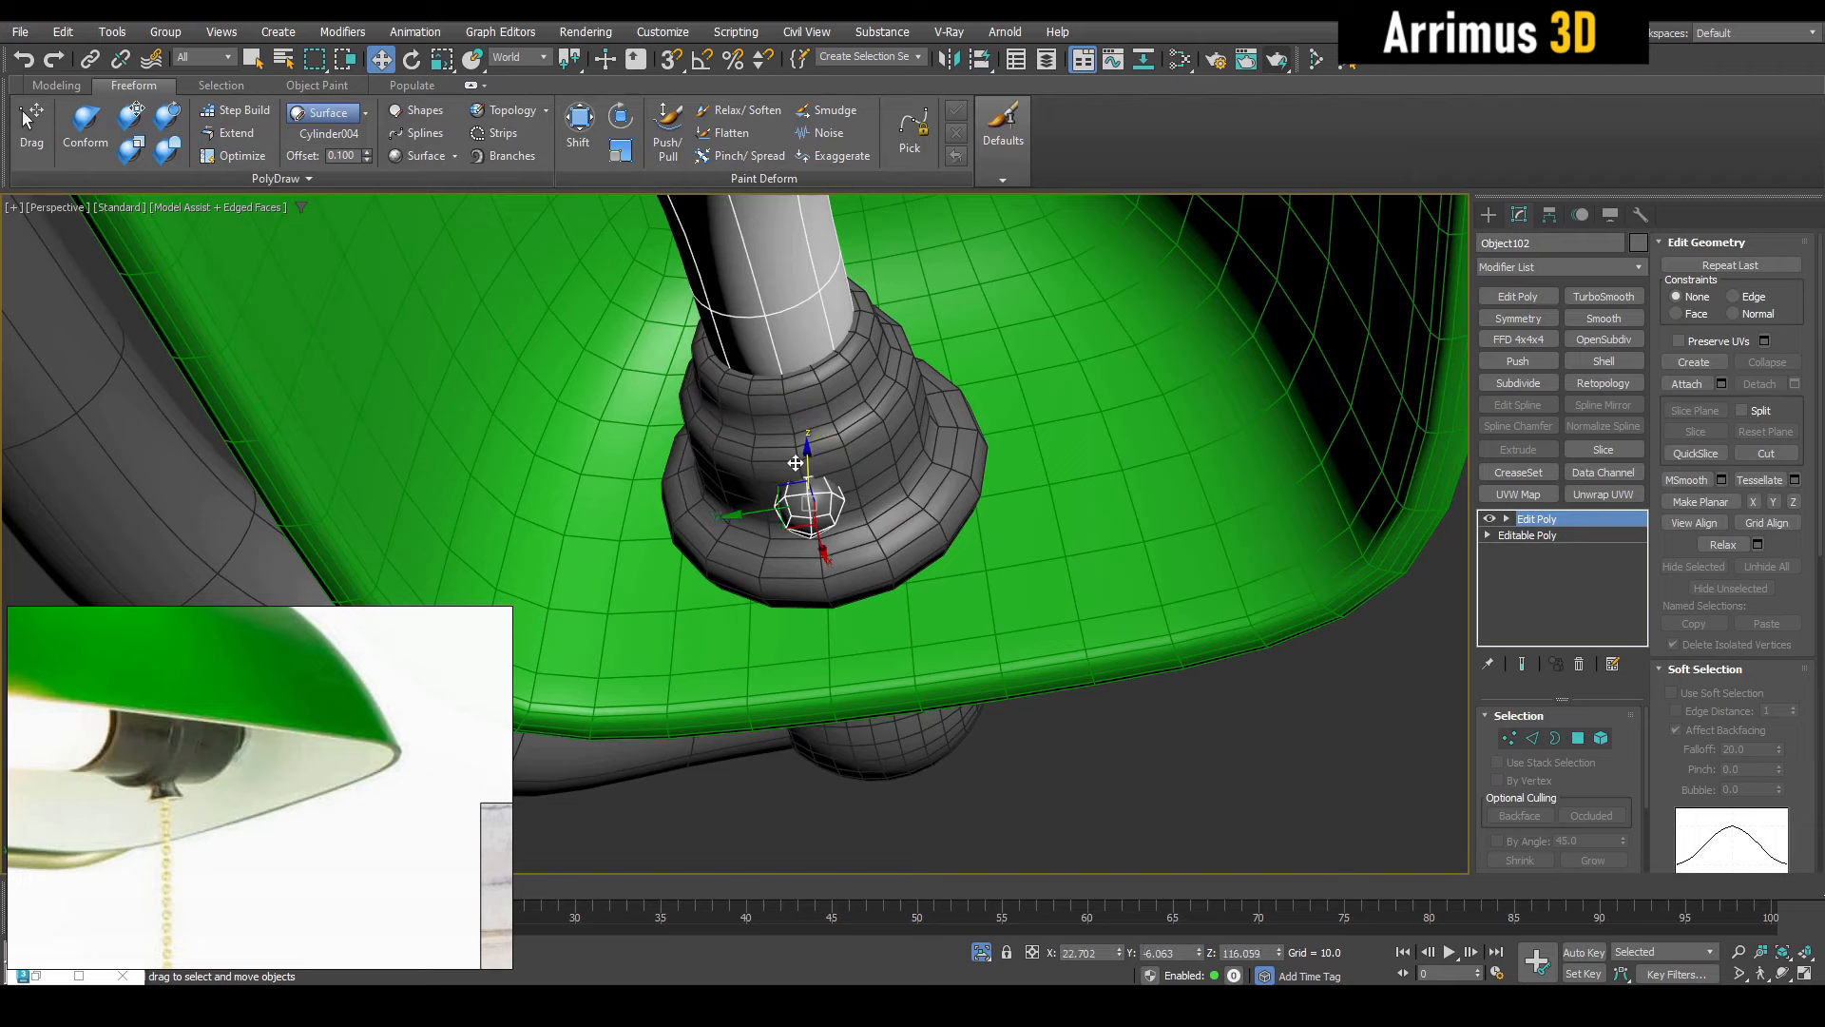
Create an 8-sided cylinder about 6.2 in radius and 15.3 high beside the lamp
middle_click_drag(796, 463, 813, 495, "alt")
middle_click_drag(813, 495, 888, 459)
middle_click_drag(889, 459, 1060, 666)
middle_click_drag(1060, 665, 937, 716)
key("c")
scroll(1103, 718, "down", 6)
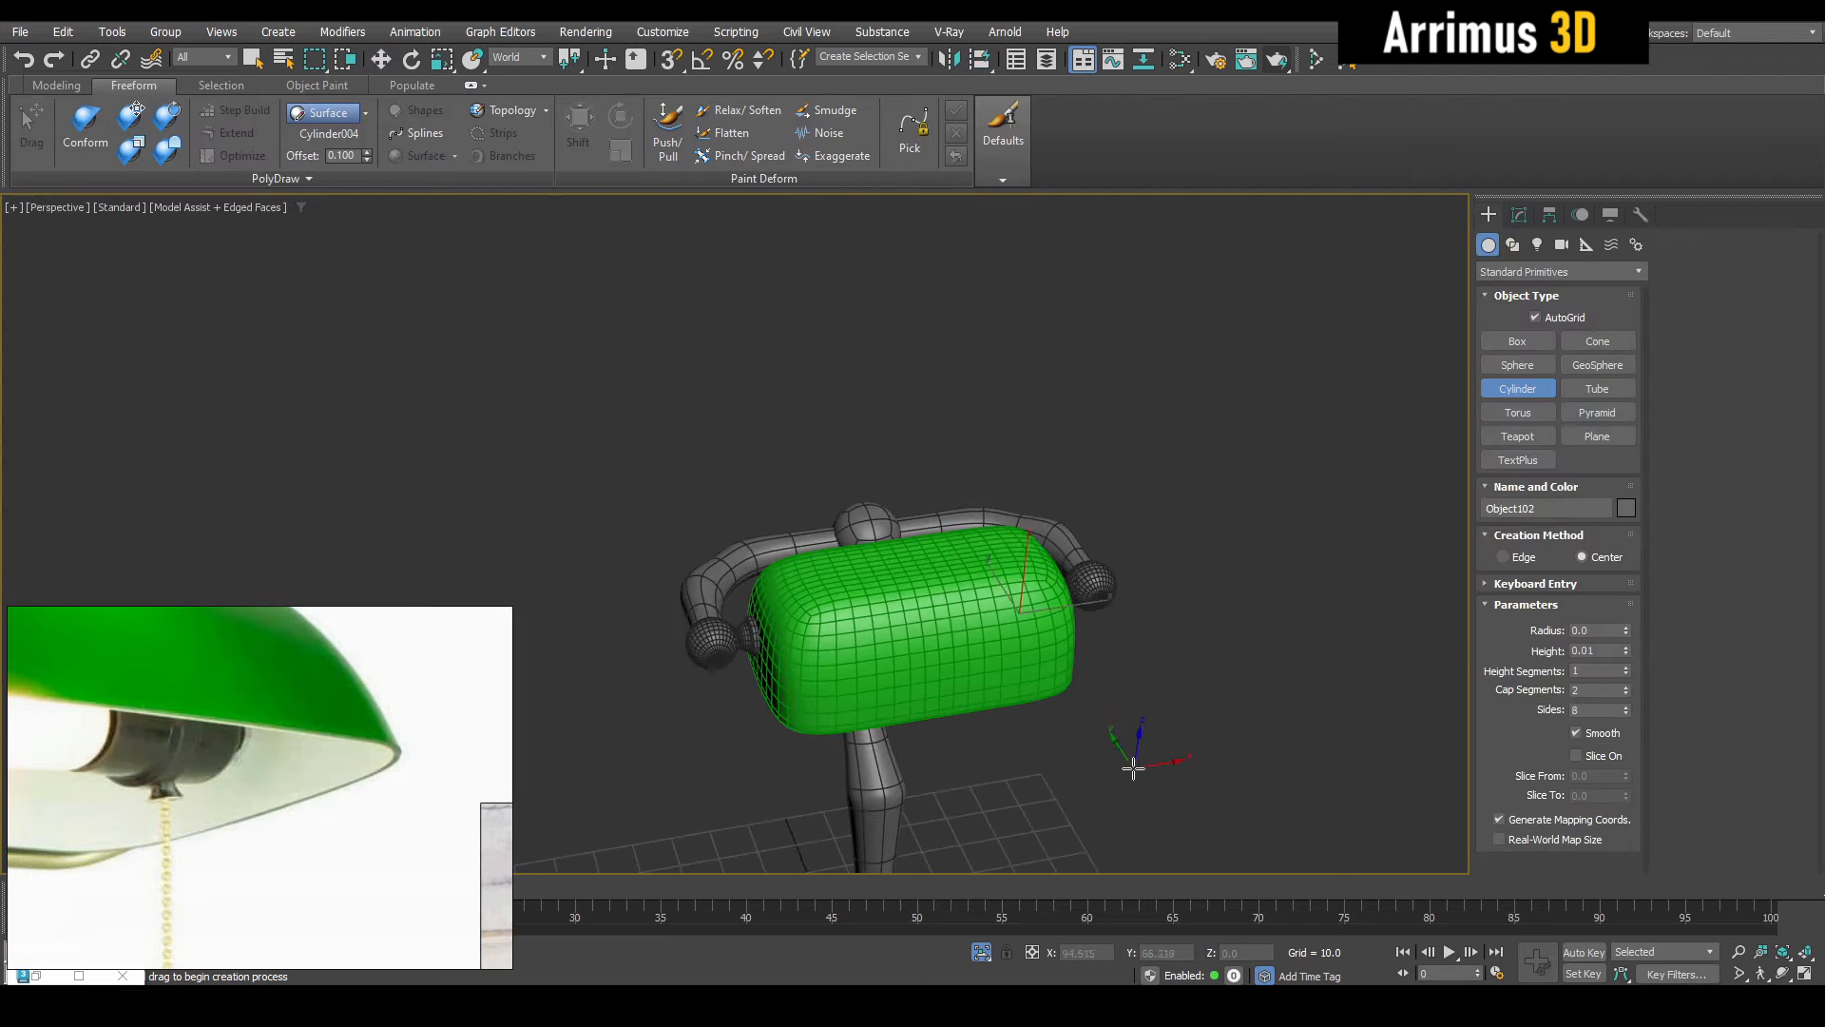
left_click_drag(1133, 768, 1127, 753)
left_click(1128, 697)
key("w")
Align the new cylinder to the bead on the socket and give it a dark object color
middle_click_drag(1112, 684, 1027, 532, "alt")
scroll(1026, 579, "up", 8)
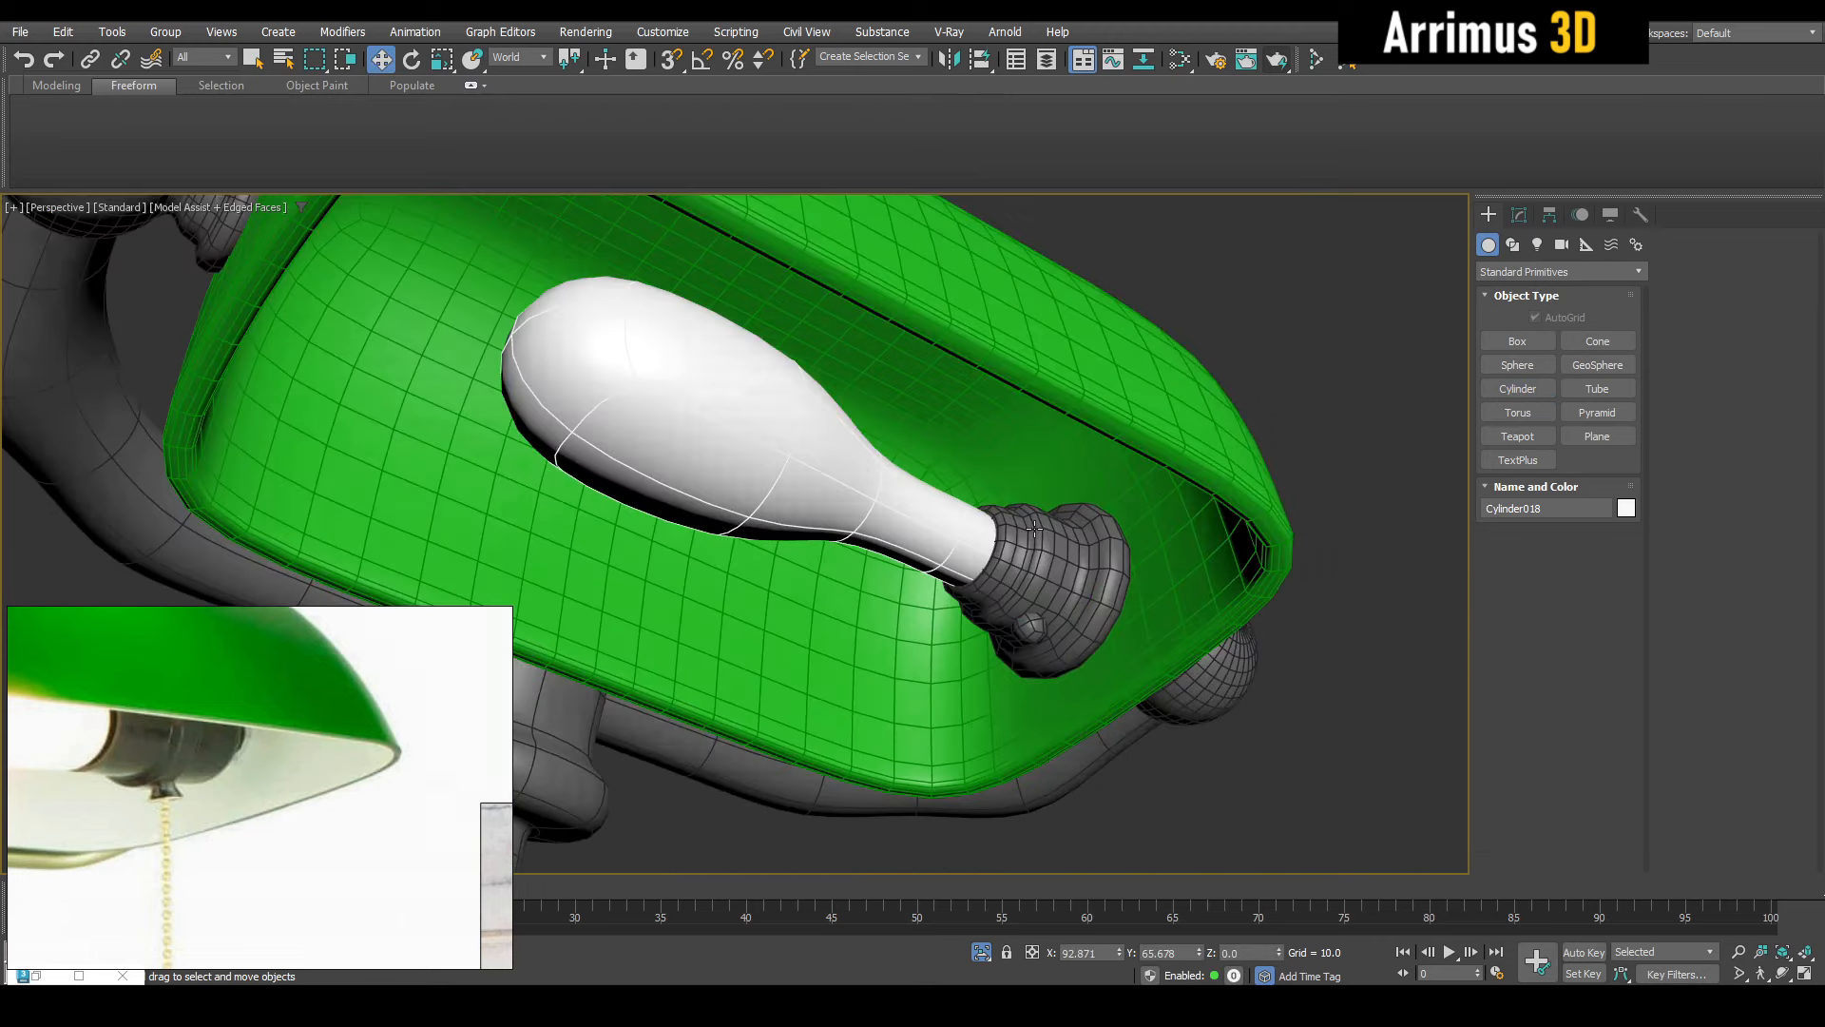
key("shift+a")
left_click(1020, 677)
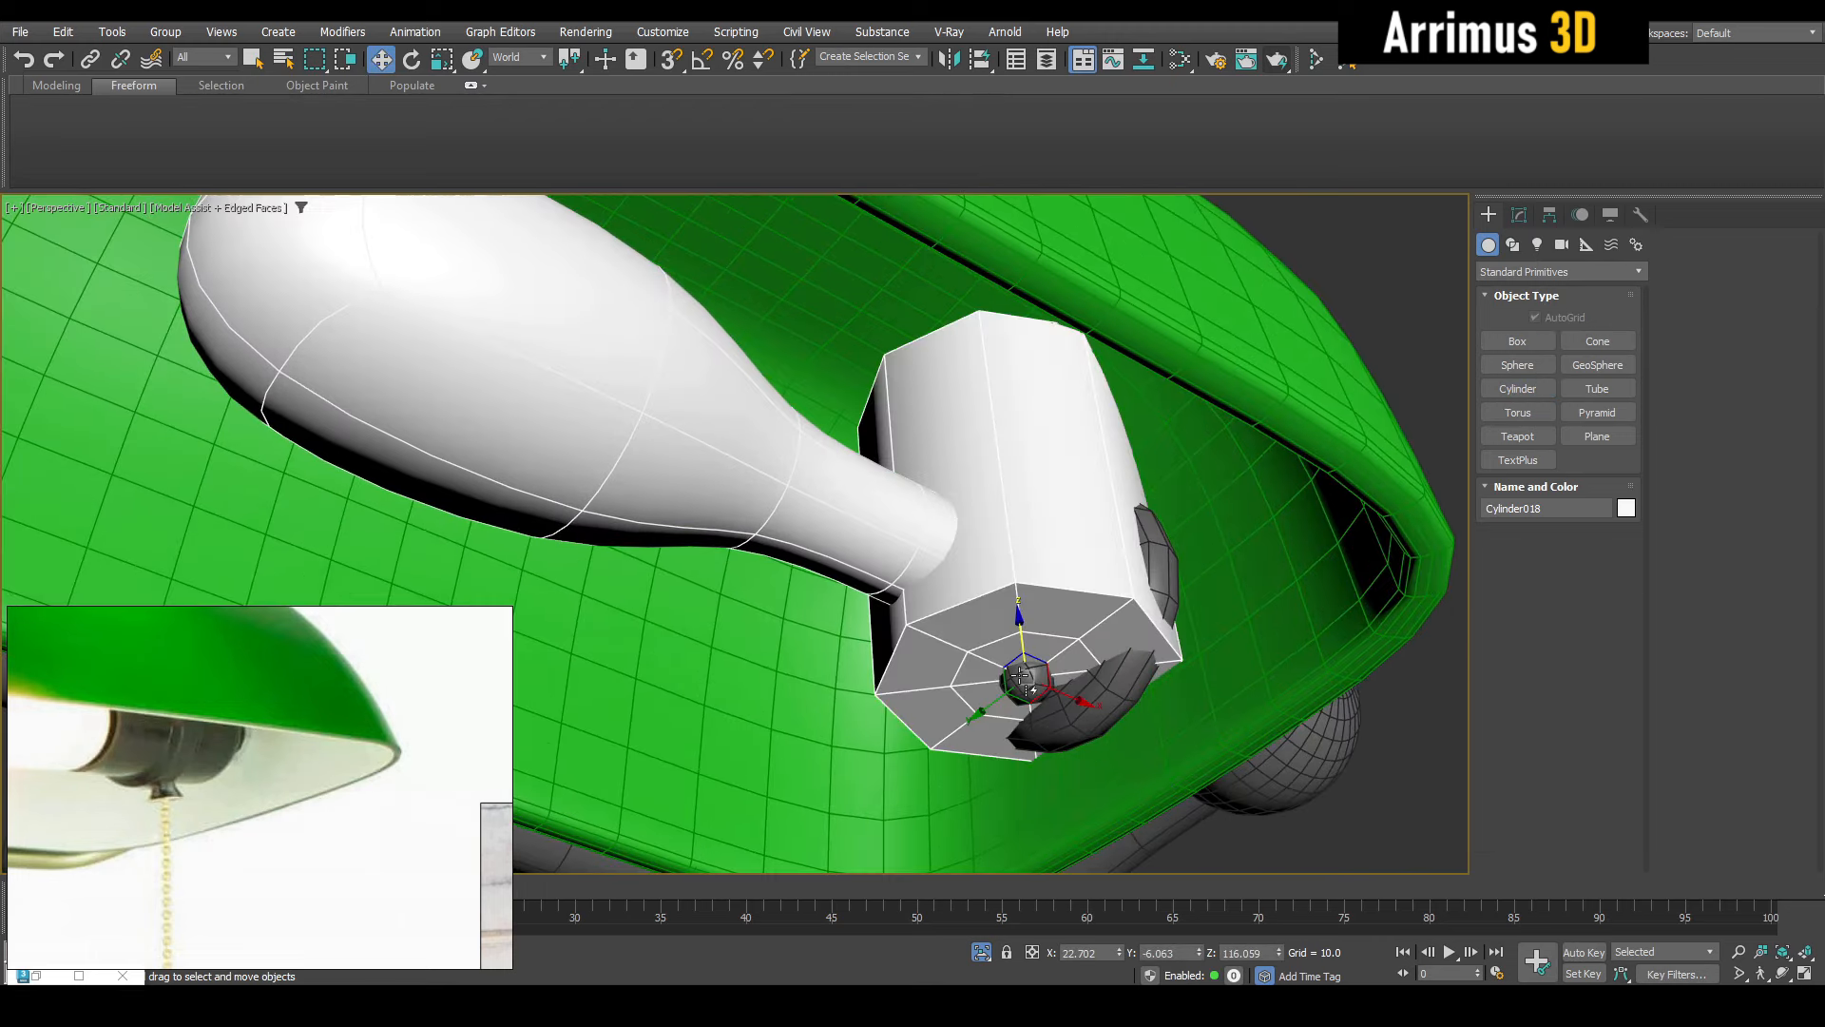
left_click(1519, 217)
left_click(1638, 243)
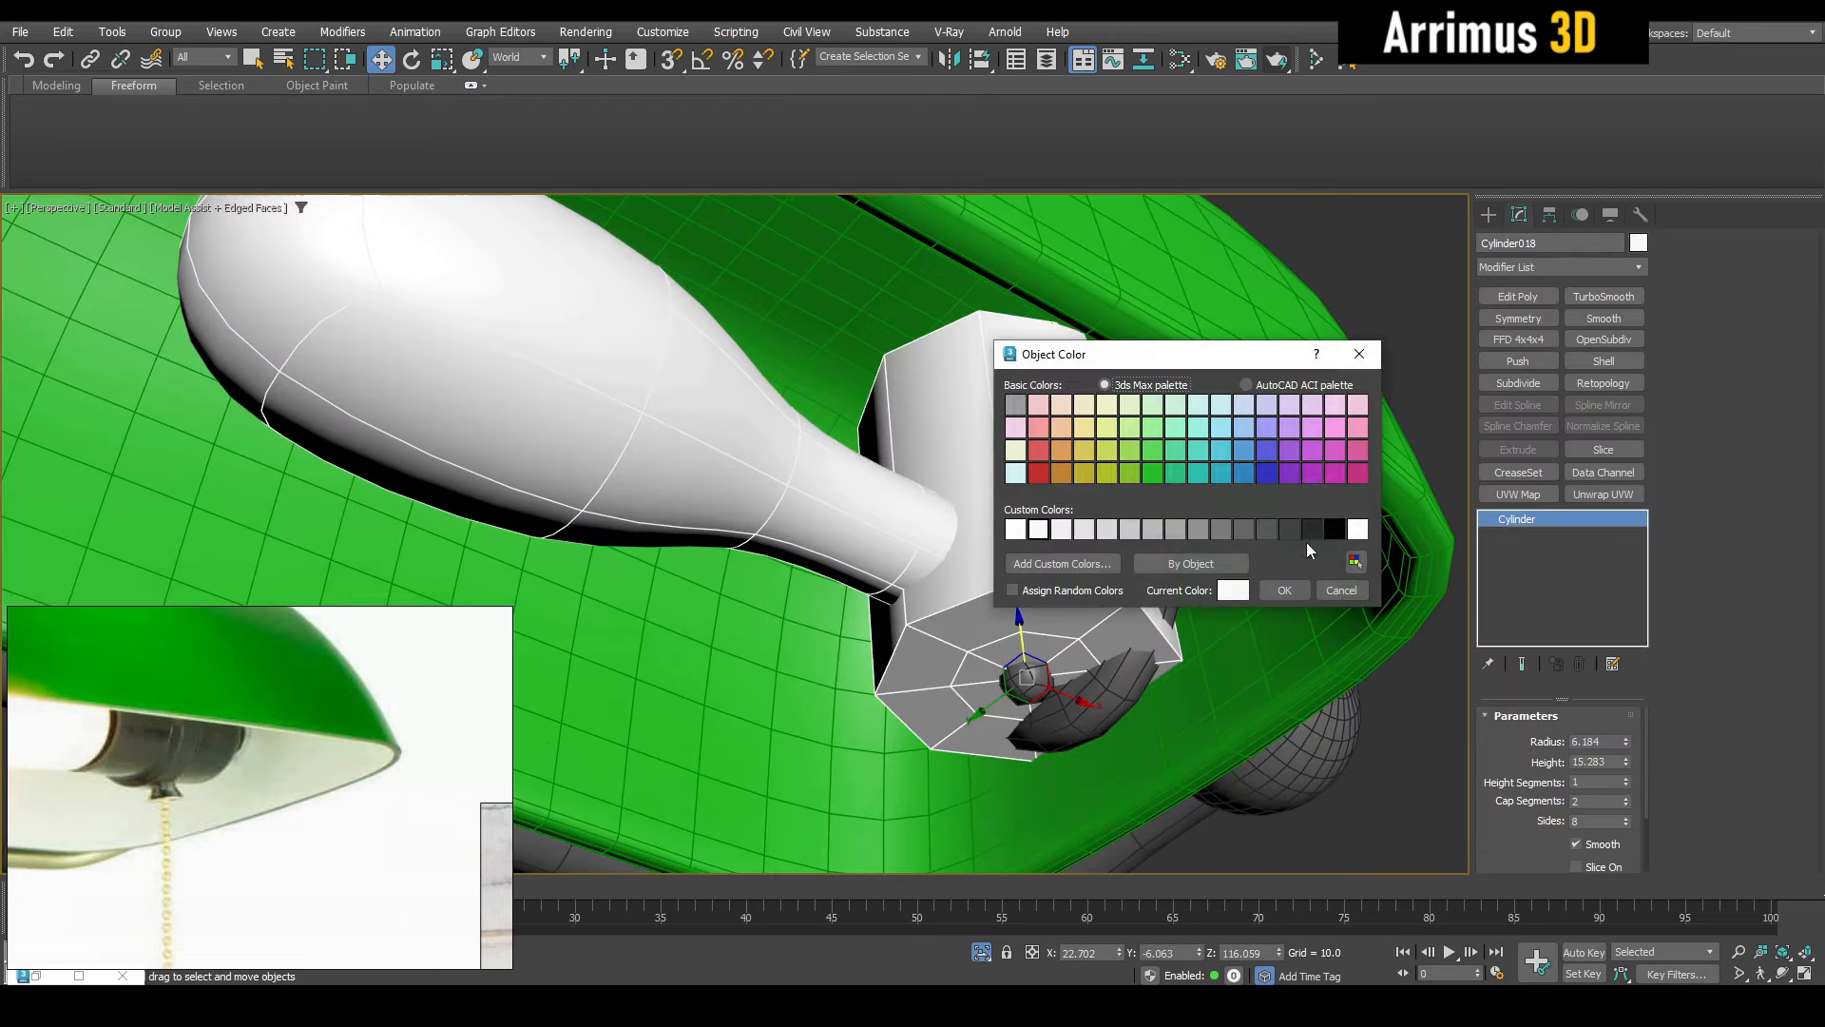
left_click(1283, 590)
Set the cylinder's radius to 1.484 and height to 5, and lower it so it protrudes beneath the socket
left_click_drag(1627, 741, 1612, 836)
type("5")
key("Return")
middle_click_drag(1069, 638, 1106, 603)
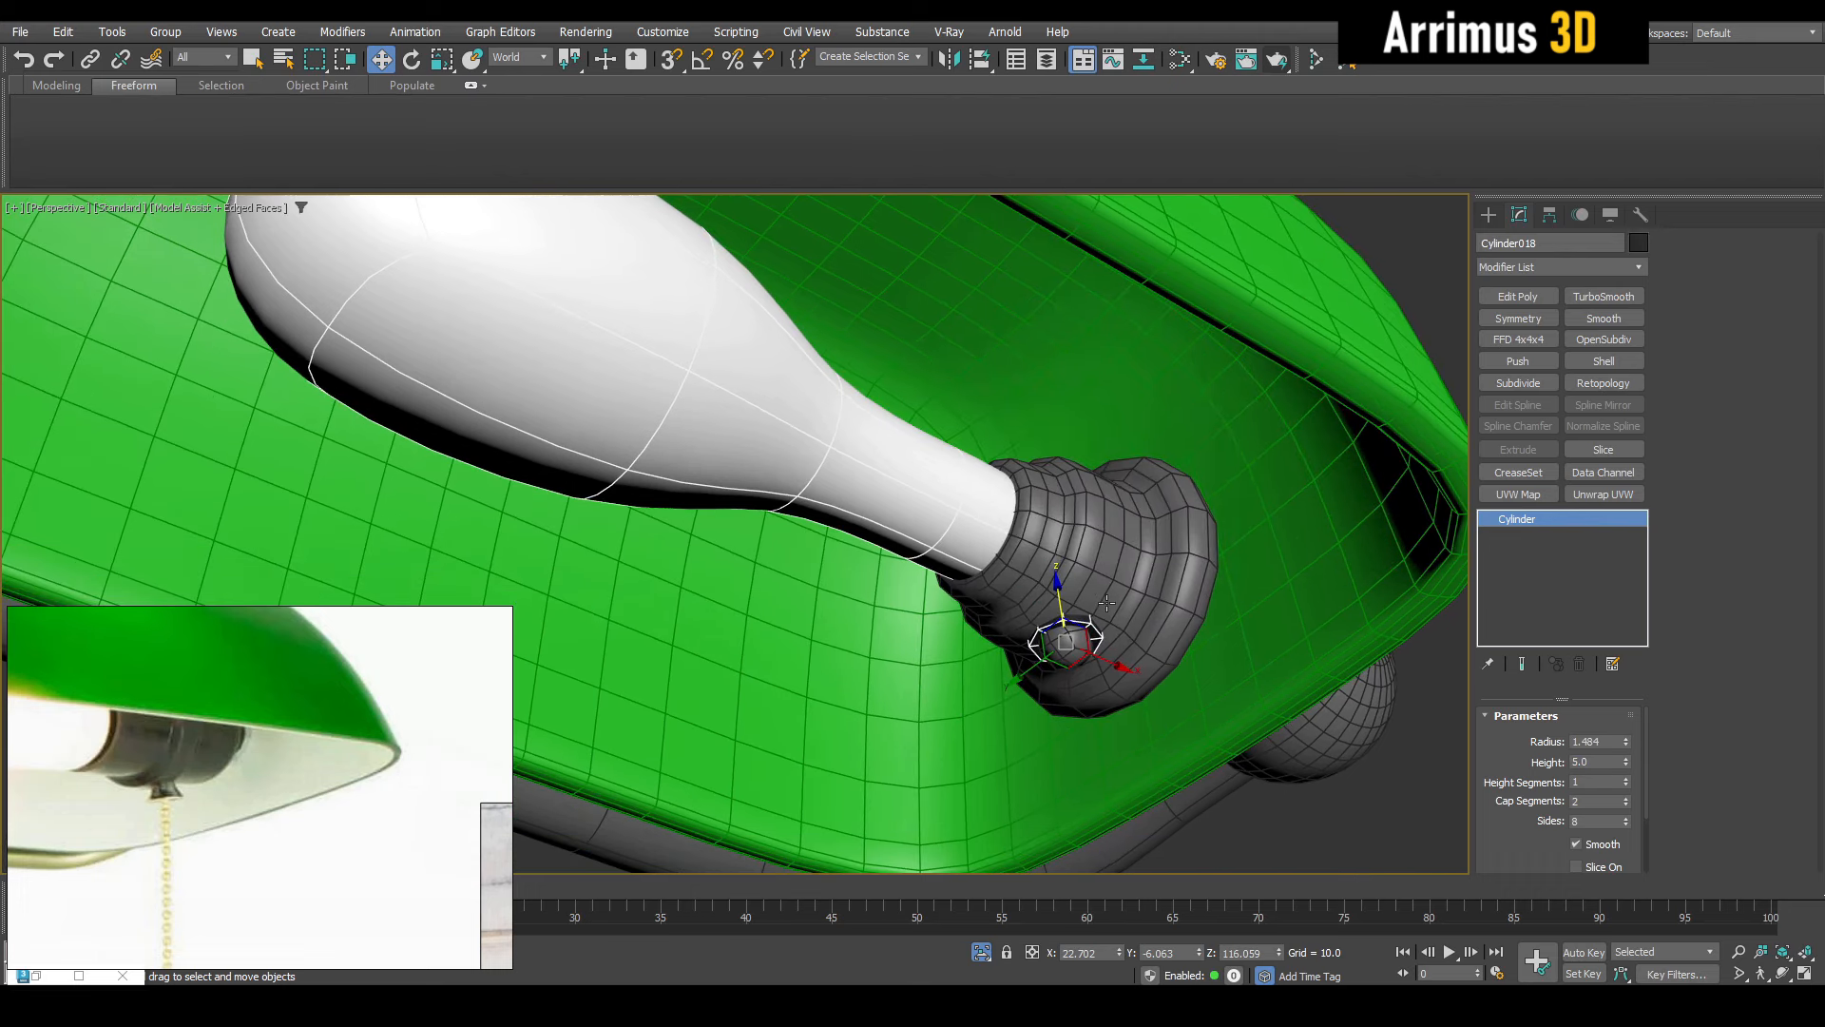
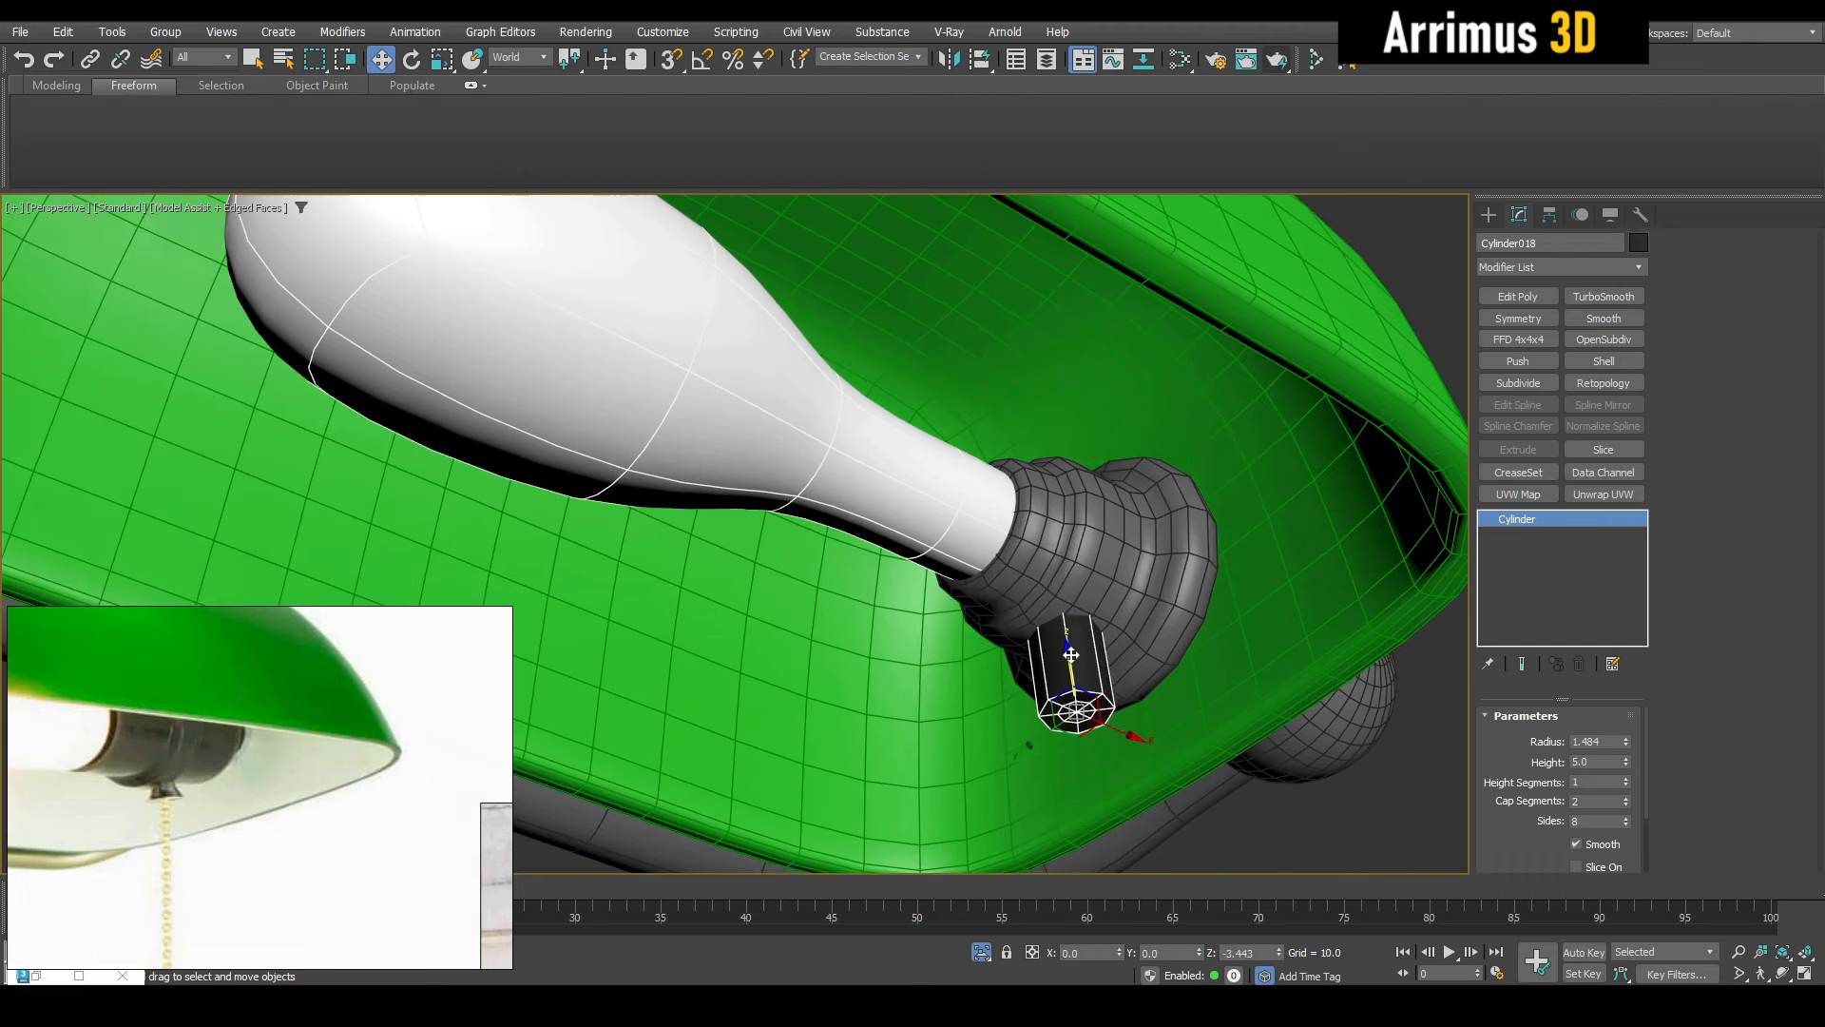
Select the bead hidden inside the small cylinder and lower it to the cylinder's open lower end
key("q")
left_click_drag(954, 505, 1230, 731)
left_click(1074, 542, "alt")
left_click(674, 518, "alt")
middle_click_drag(1340, 837, 1204, 700)
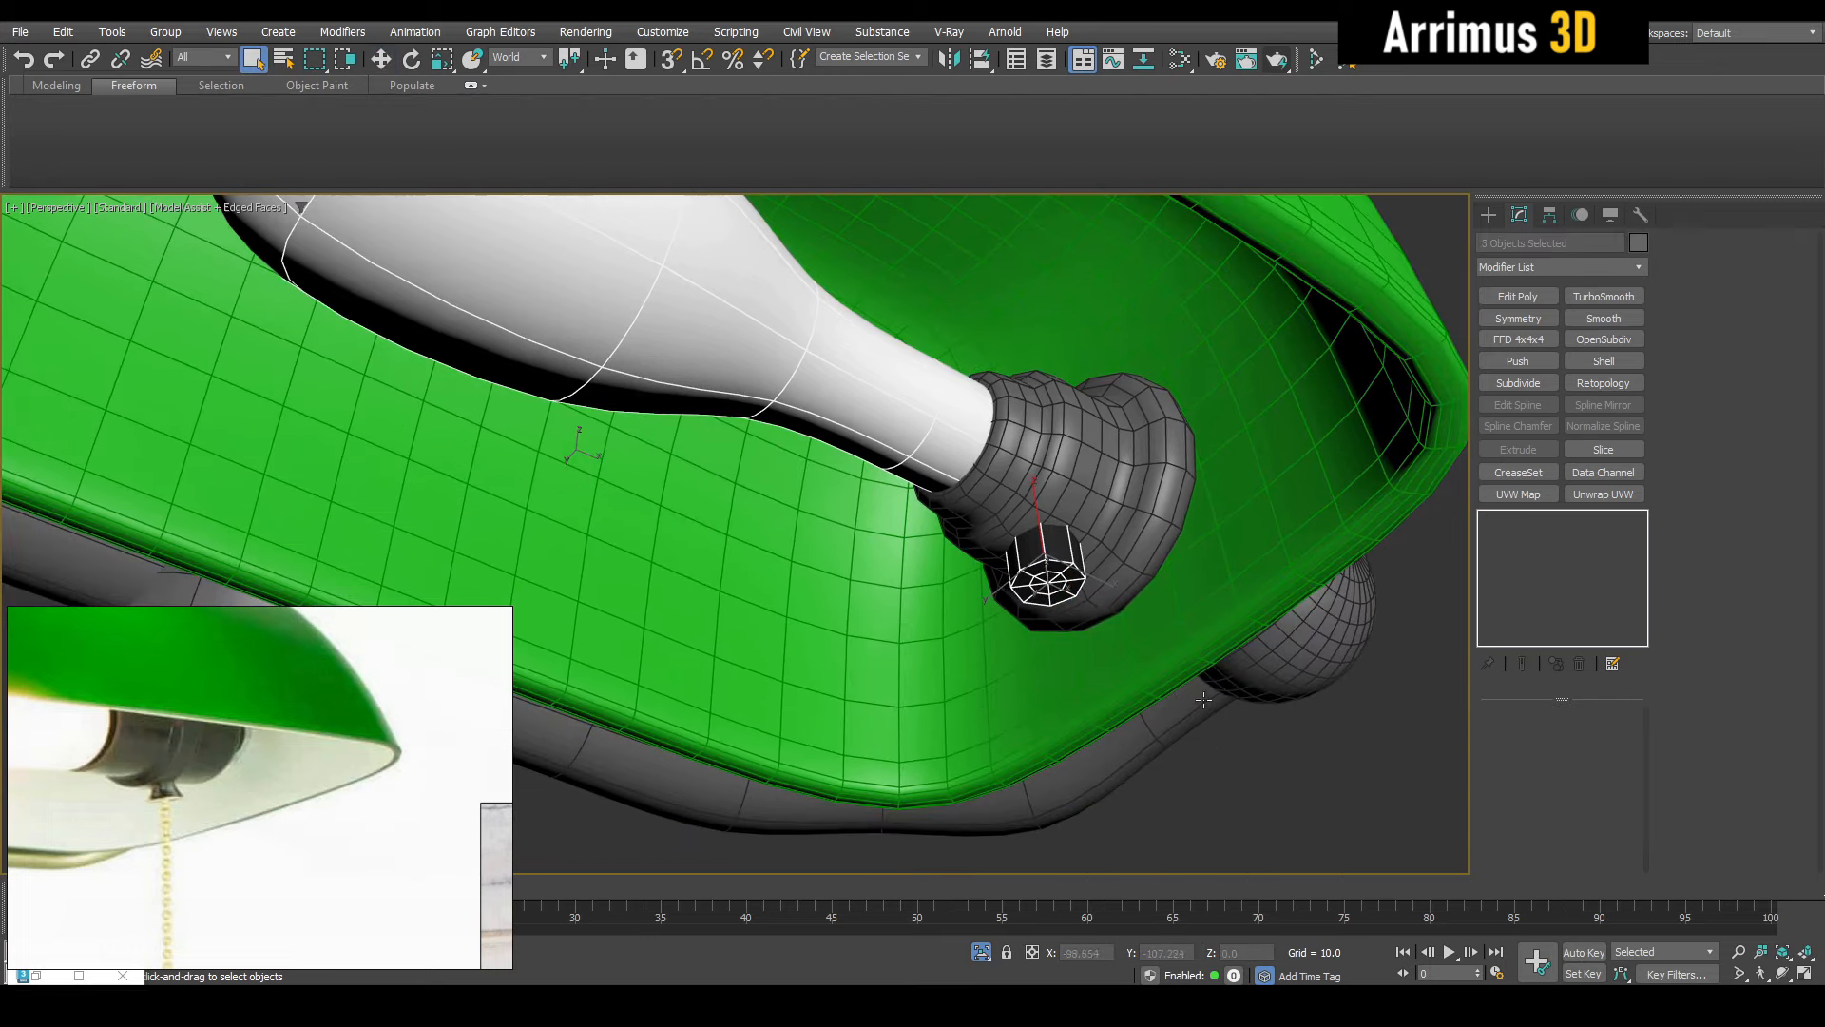
key("w")
middle_click_drag(1055, 561, 1023, 507, "alt")
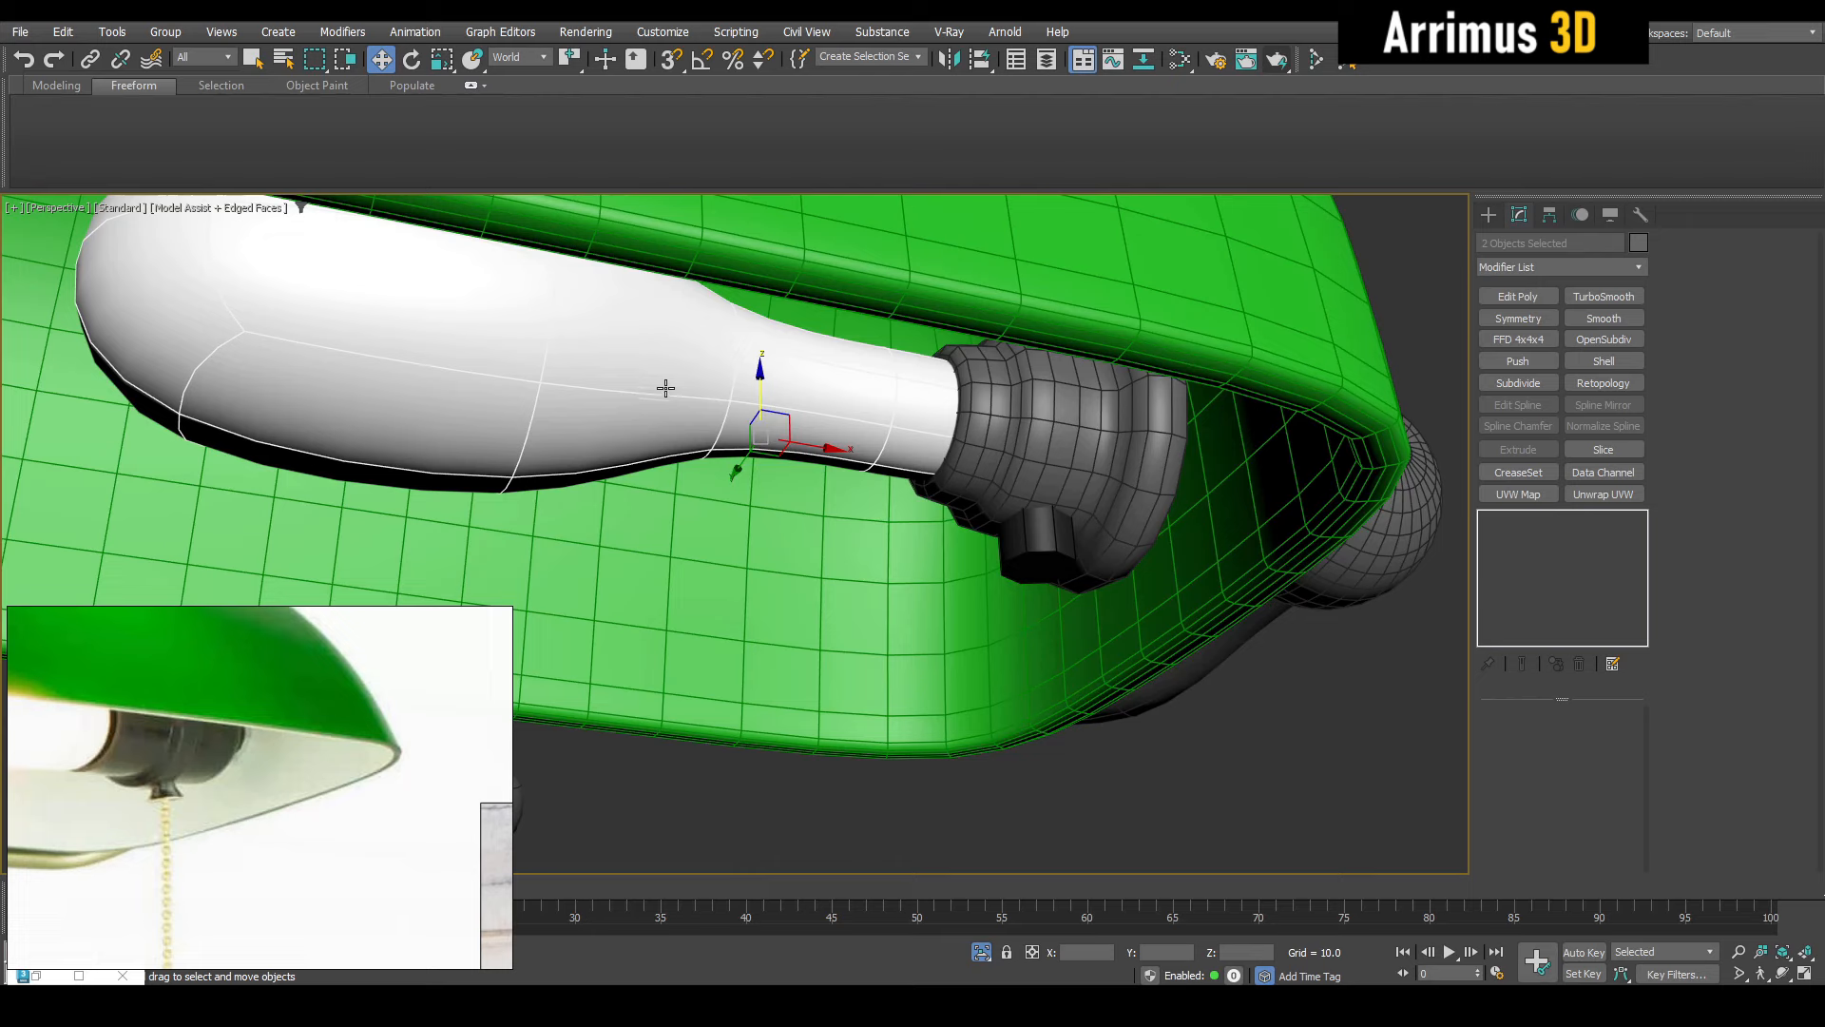
scroll(621, 514, "down", 6)
left_click(648, 494)
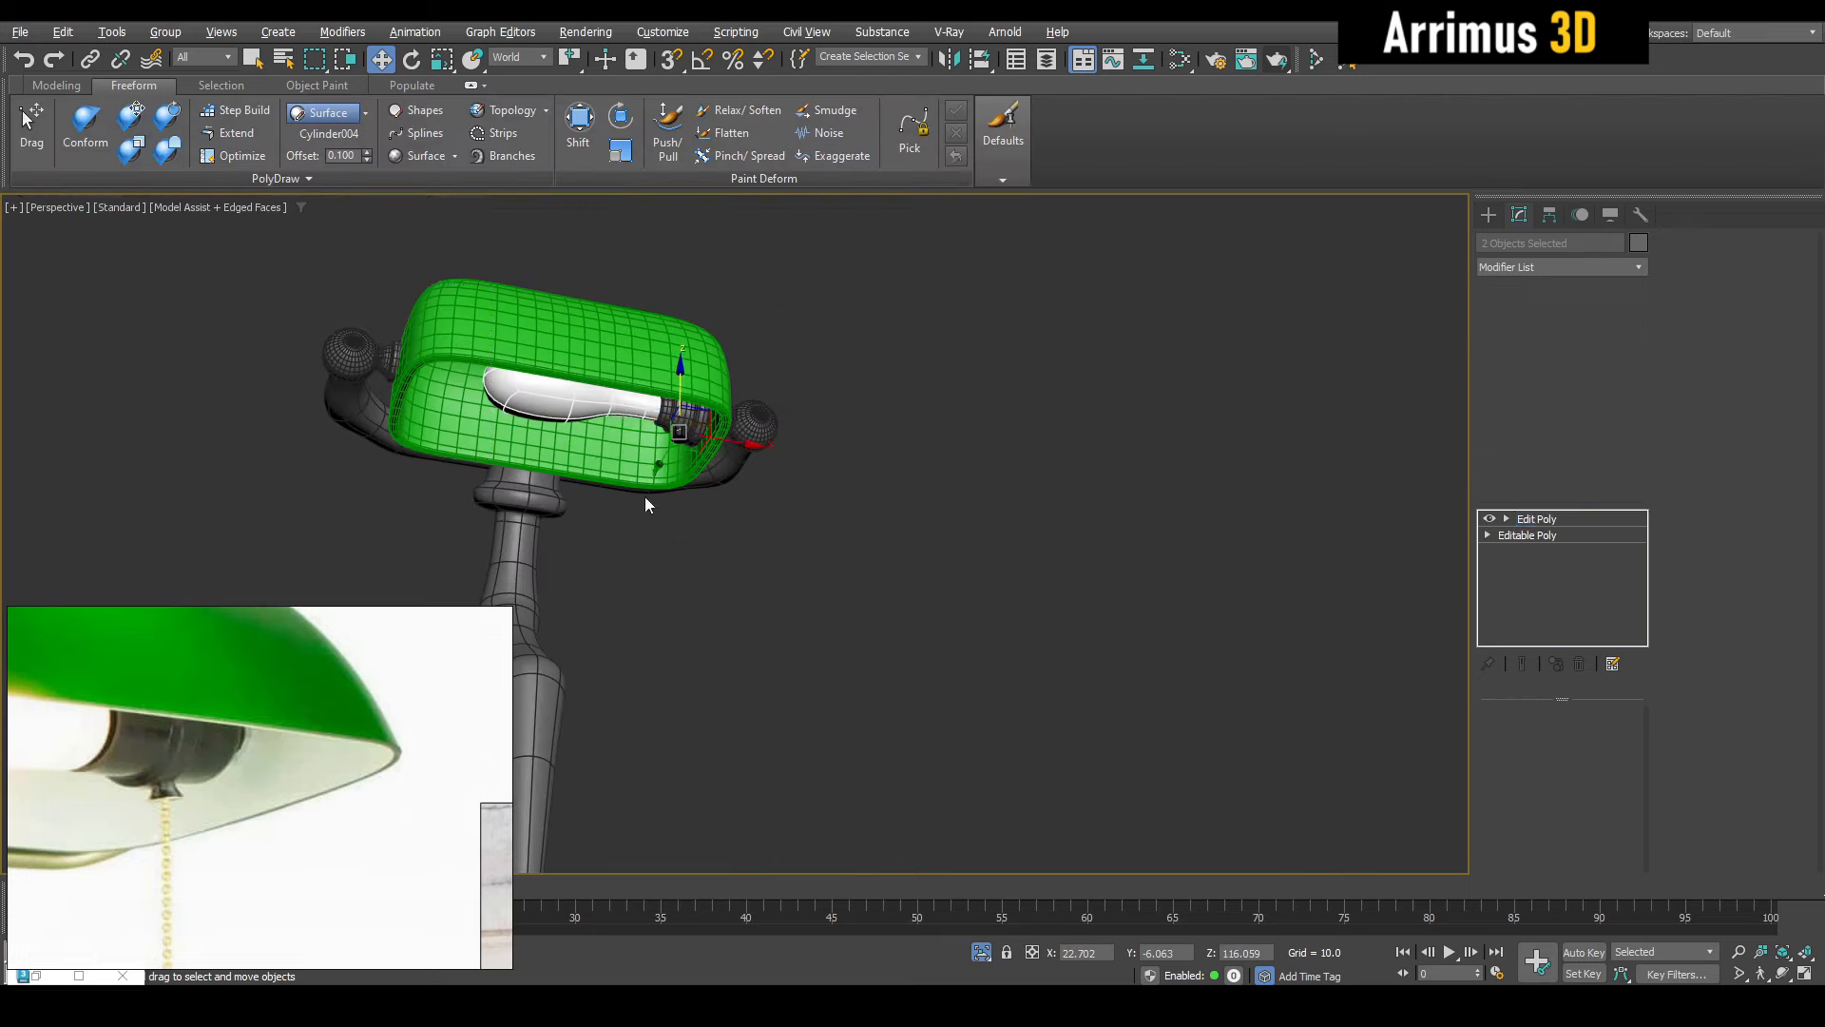
key("z")
left_click_drag(755, 514, 753, 656)
Compare the bead and cylinder under the socket with the pull chain in the reference photos
scroll(751, 655, "down", 5)
middle_click_drag(747, 658, 773, 568)
scroll(331, 749, "down", 8)
scroll(390, 738, "up", 3)
scroll(388, 736, "up", 5)
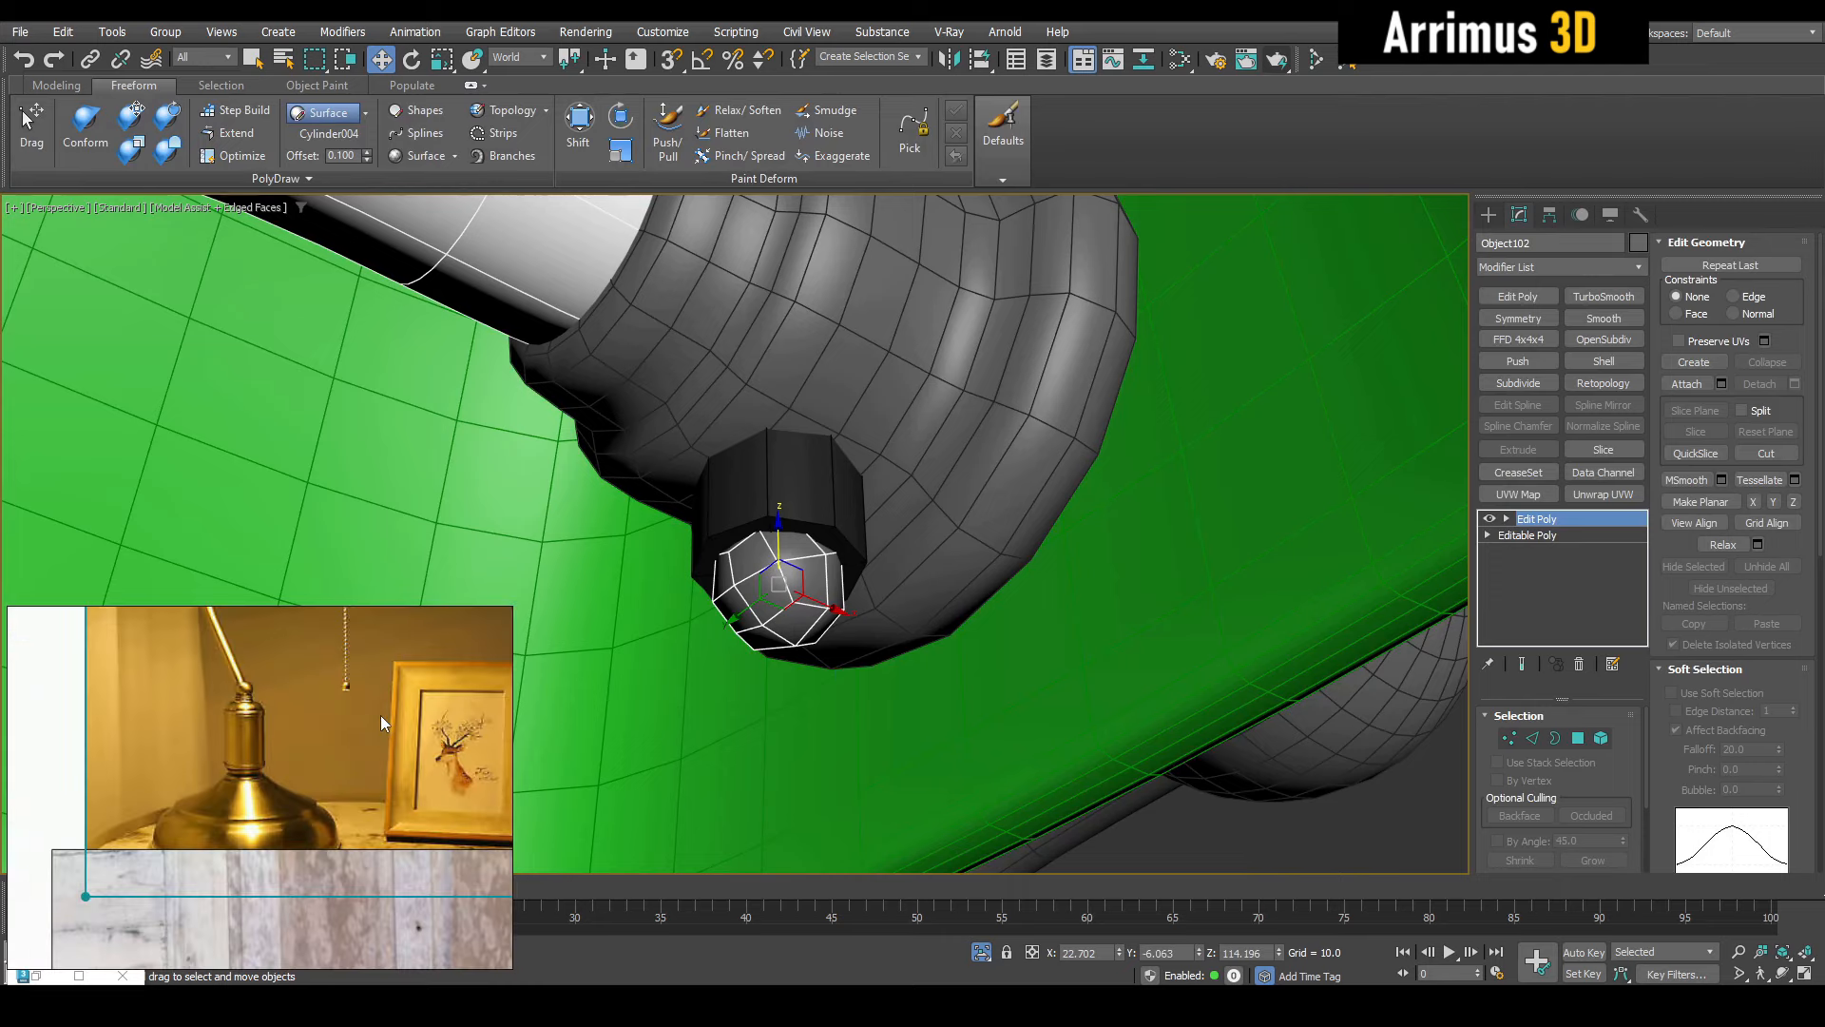
middle_click_drag(380, 714, 384, 825)
scroll(384, 825, "up", 1)
scroll(814, 687, "down", 8)
middle_click_drag(871, 600, 849, 661, "alt")
middle_click_drag(849, 661, 847, 561)
scroll(856, 548, "up", 7)
scroll(844, 544, "up", 7)
scroll(848, 560, "down", 2)
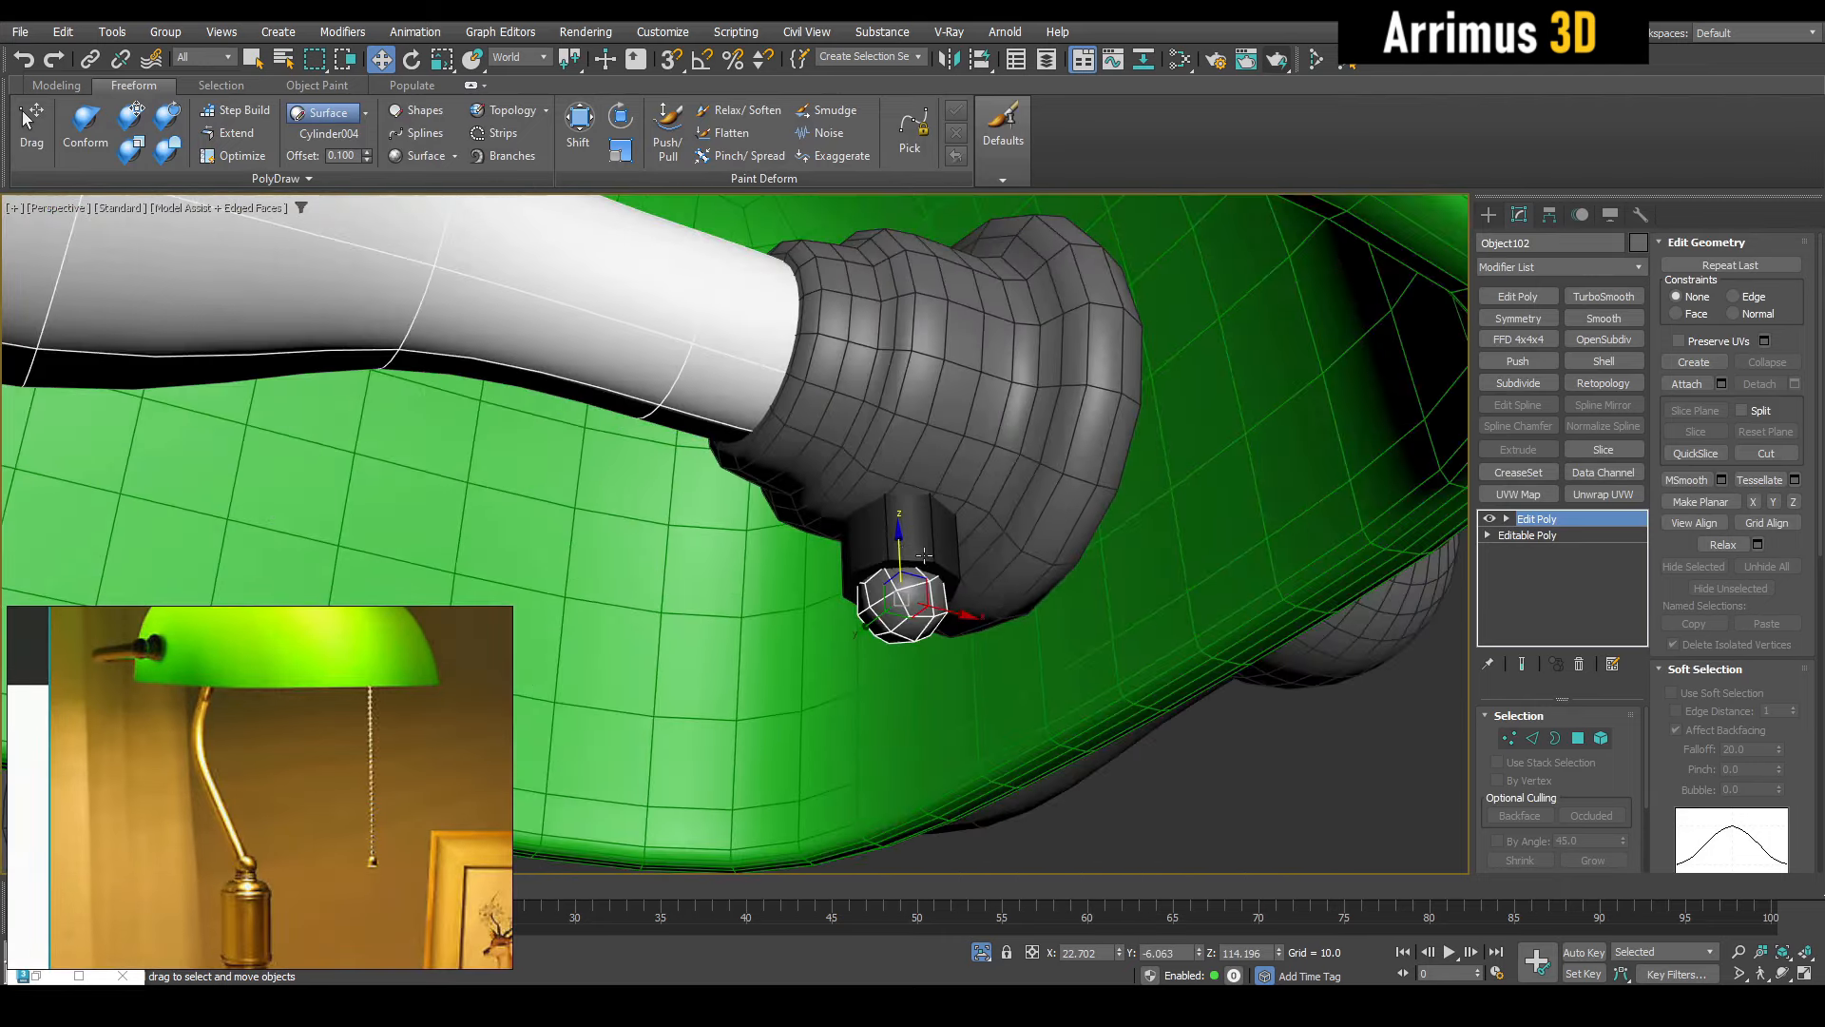
Isolate the bead and clone it straight downward as 35 copies spaced one bead apart
key("alt+q")
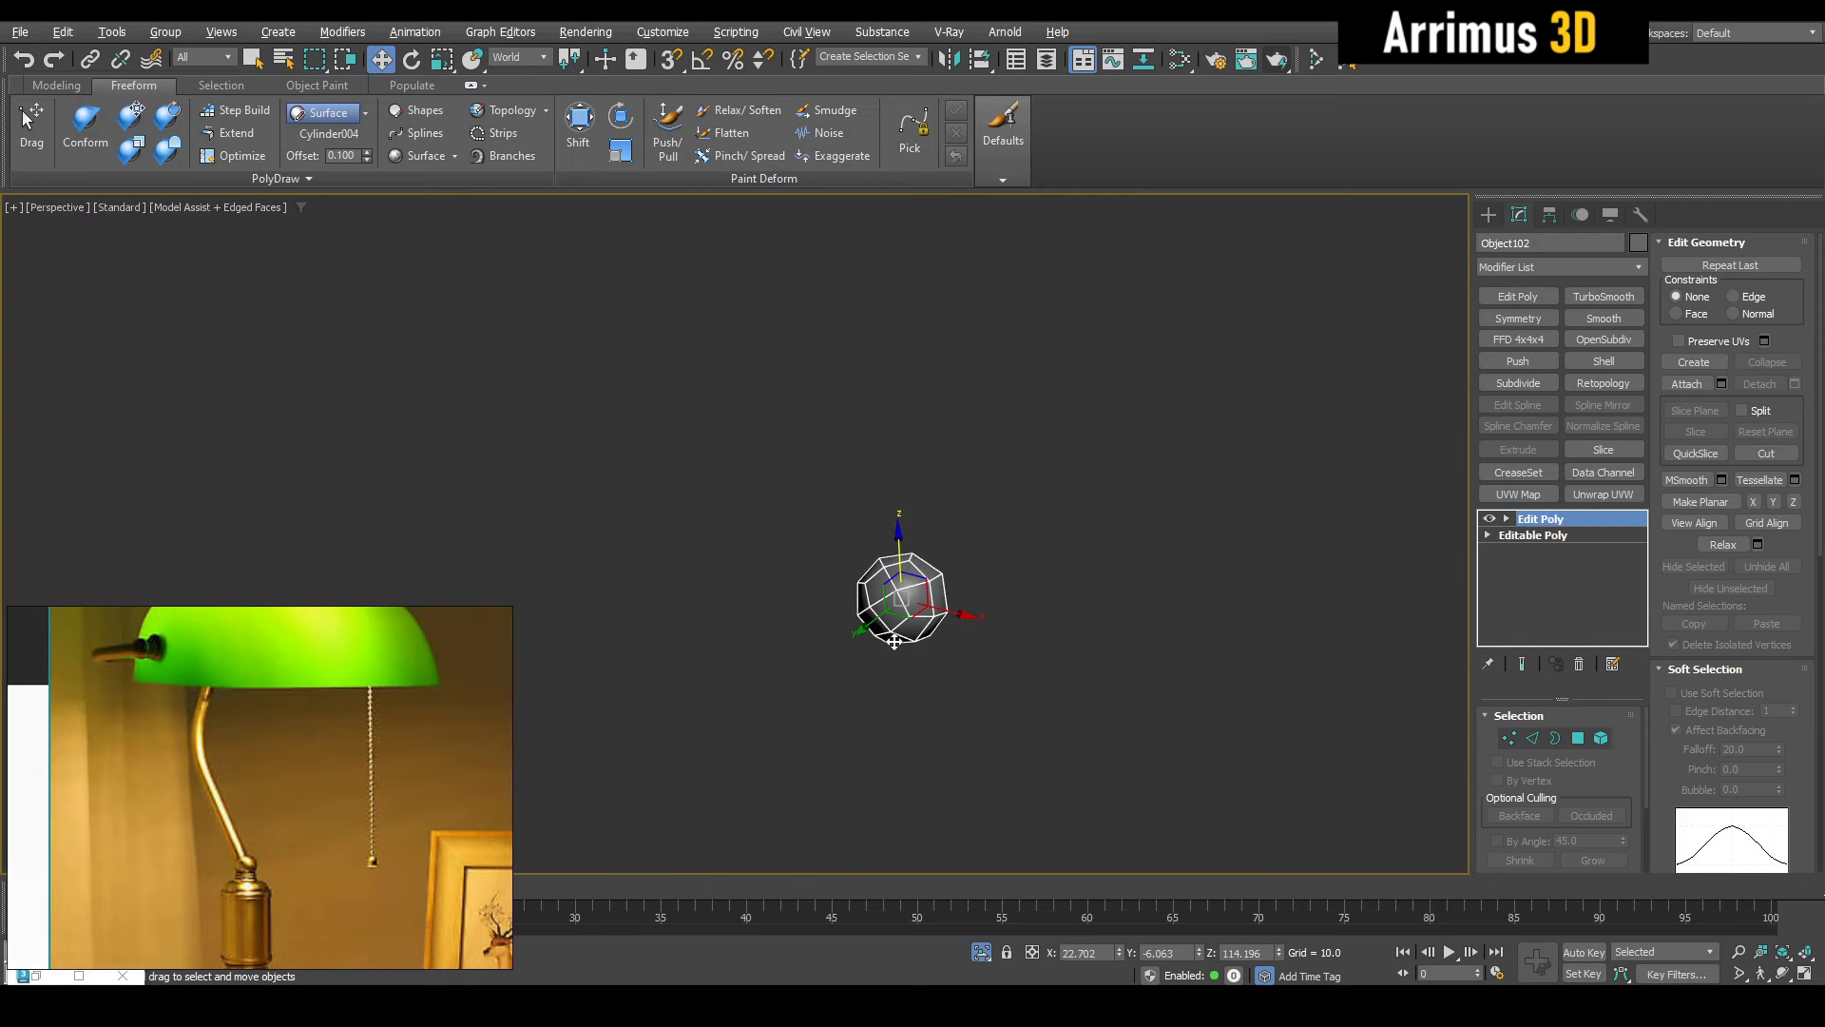
left_click_drag(894, 642, 883, 620, "shift")
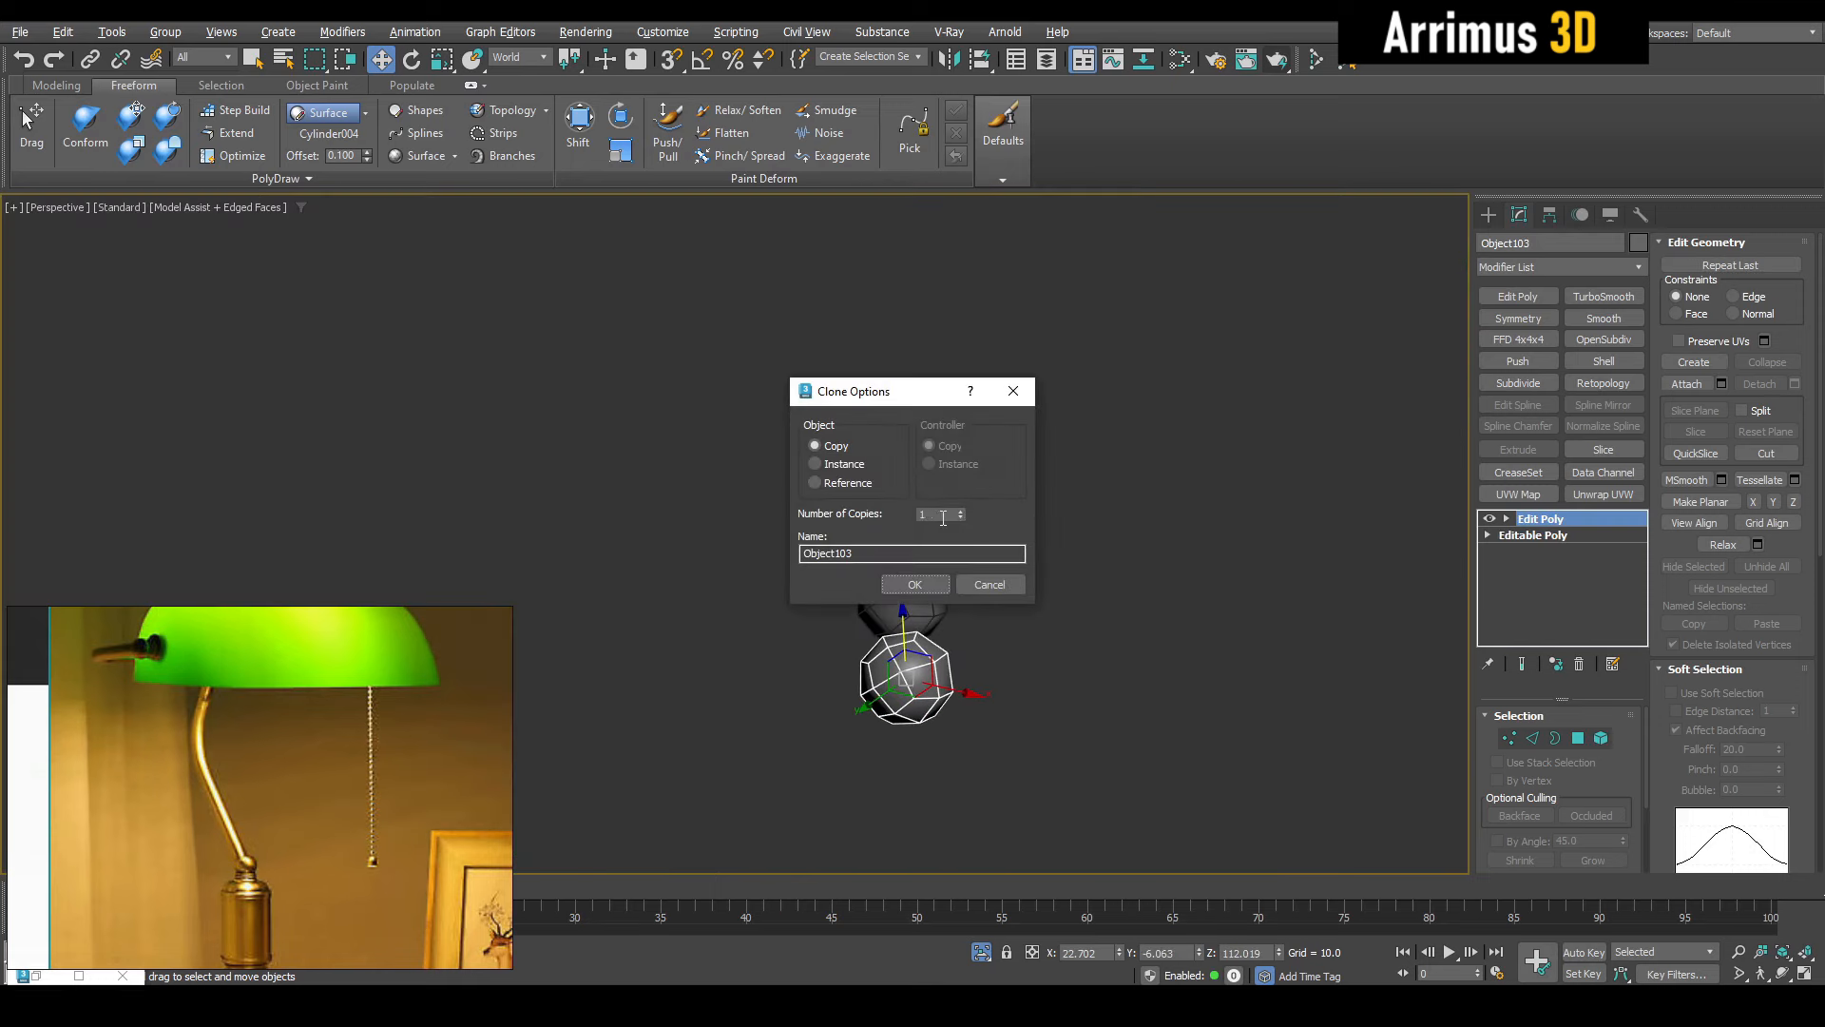
type("35")
left_click(905, 588)
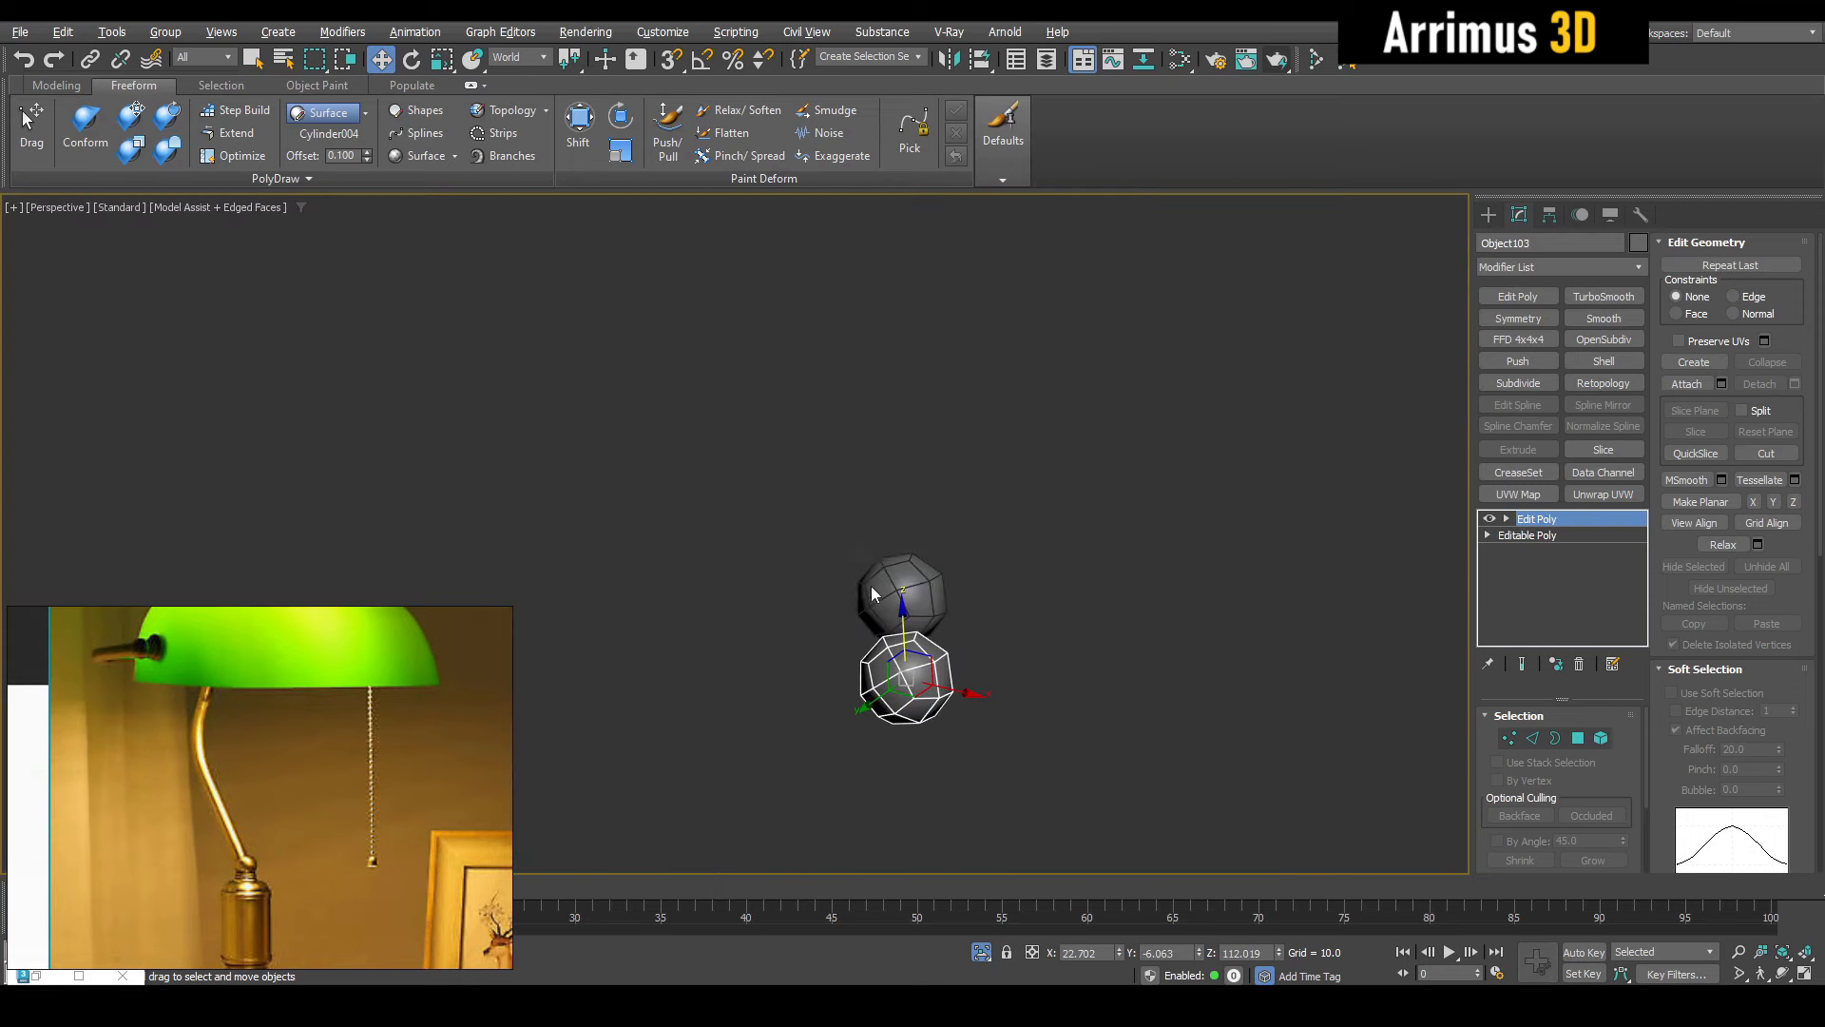
Select all the beads of the chain and exit isolation to show the whole lamp
scroll(872, 572, "down", 10)
key("q")
left_click_drag(871, 569, 886, 695)
key("alt+q")
scroll(886, 695, "up", 10)
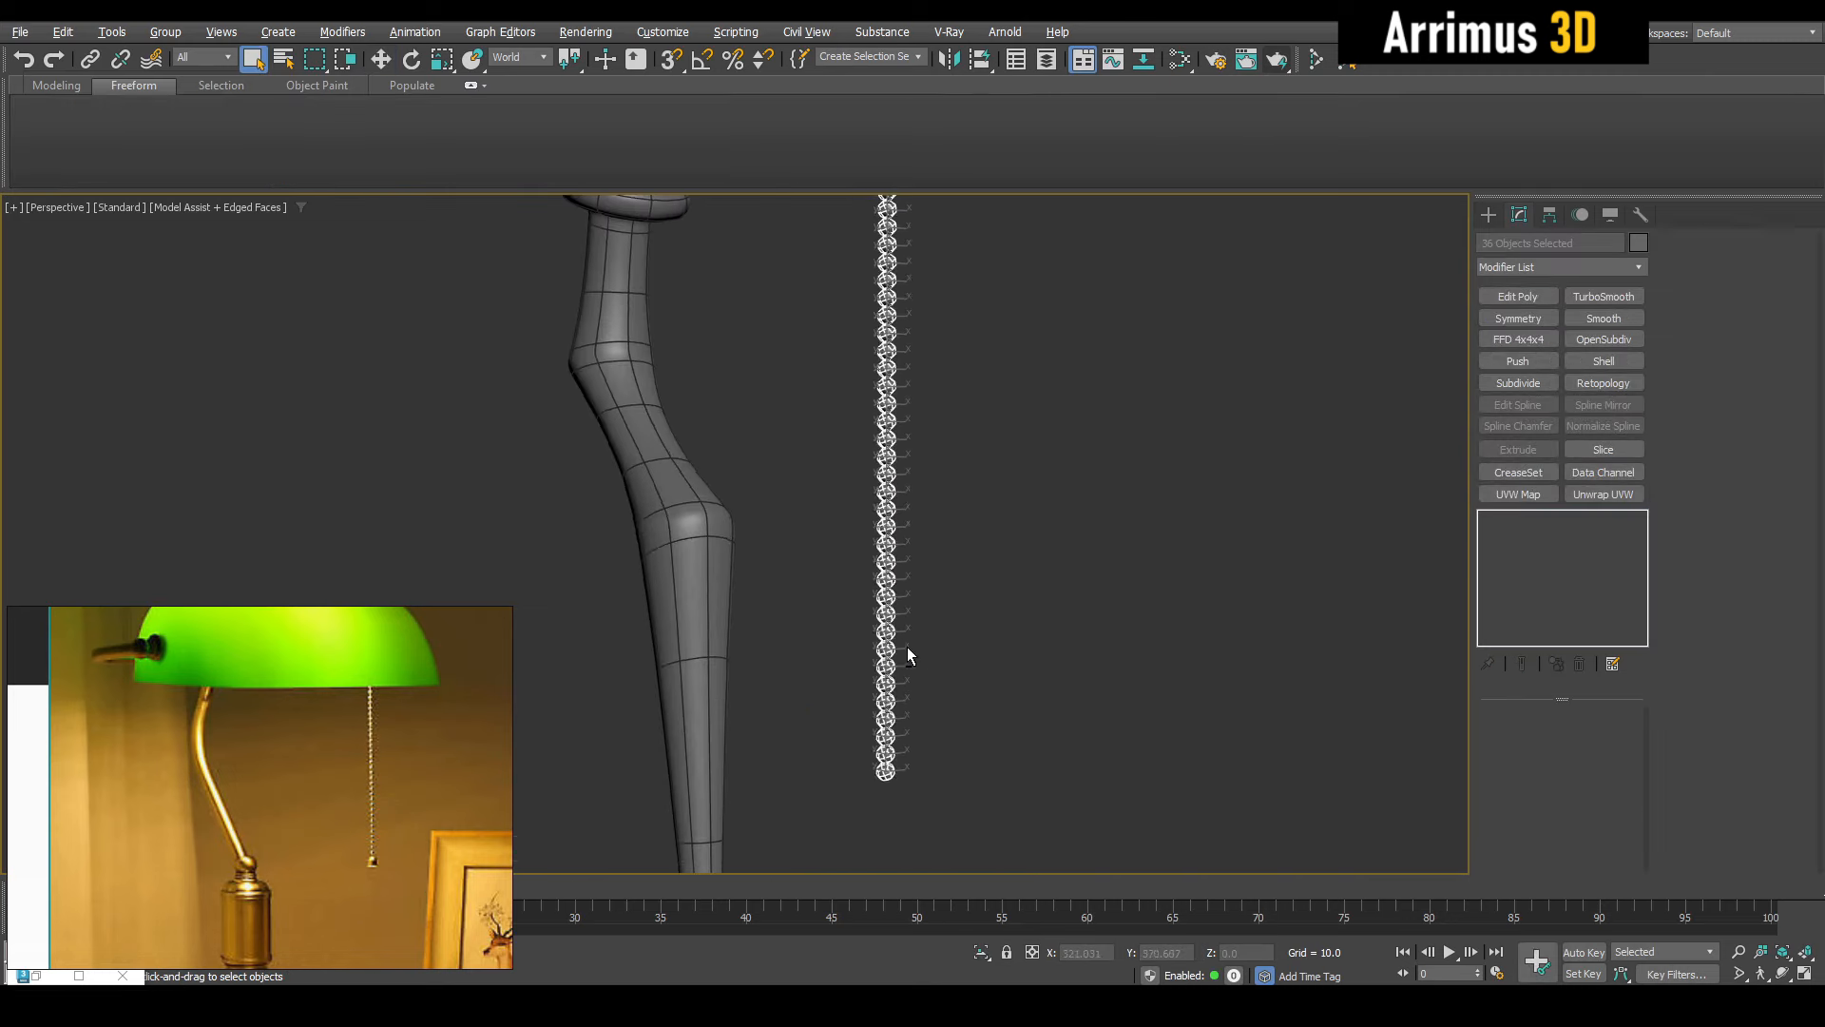
Check the pull chain's length against the lamp and the reference photo, and isolate the beads
scroll(351, 706, "down", 5)
scroll(916, 706, "up", 3)
scroll(918, 708, "down", 4)
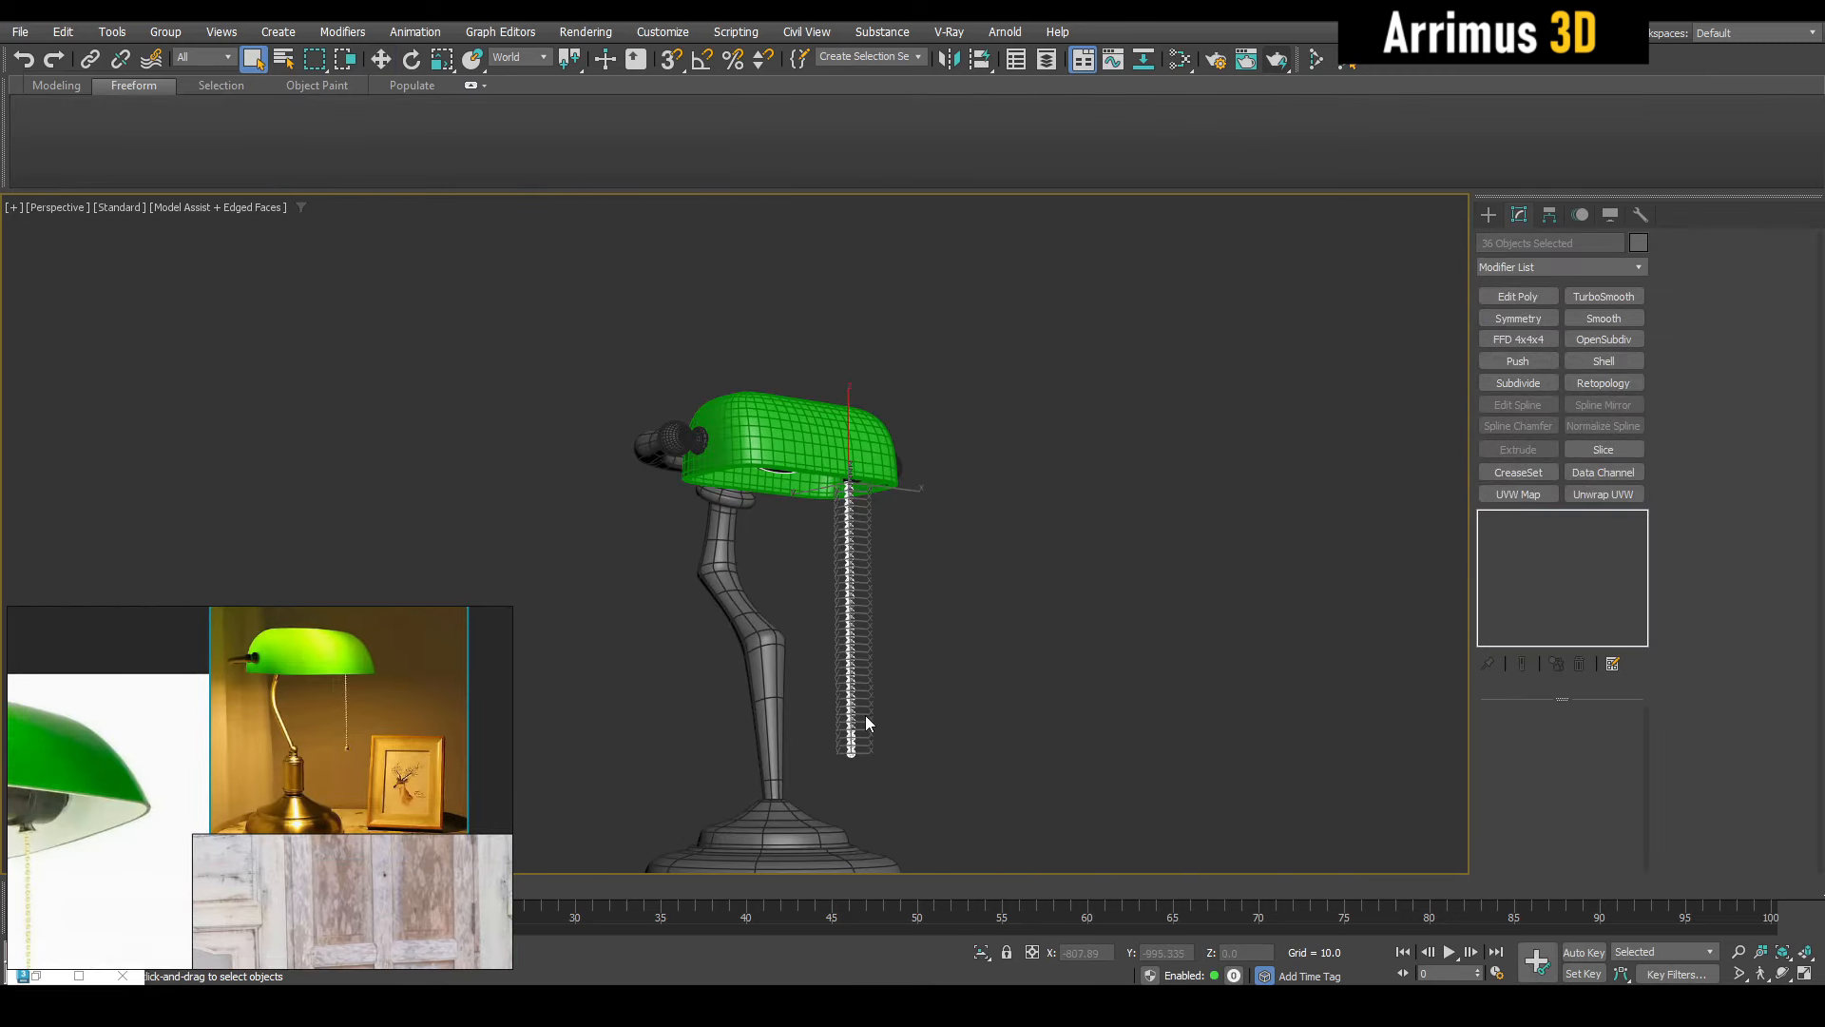
scroll(866, 719, "up", 3)
left_click_drag(909, 603, 909, 601, "alt")
middle_click_drag(909, 601, 911, 639, "alt")
key("alt+q")
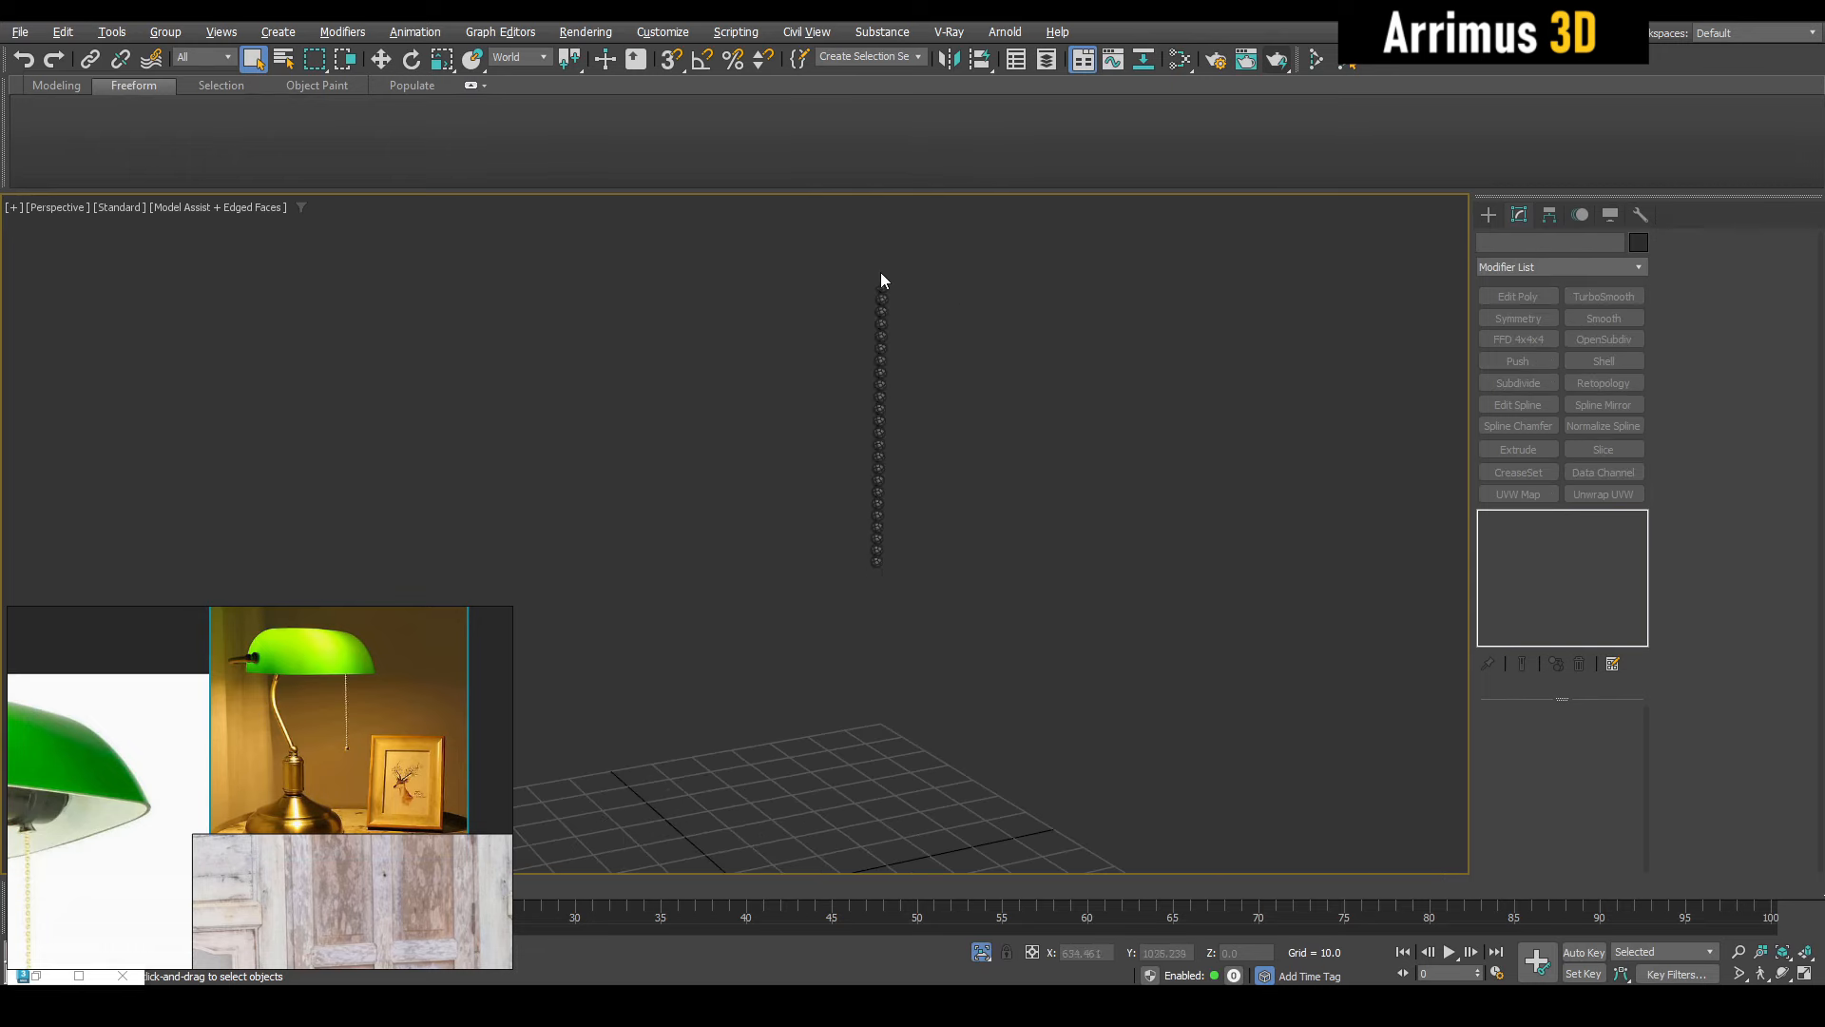
Attach all the other beads to the topmost bead so the pull chain becomes a single object
left_click(882, 283)
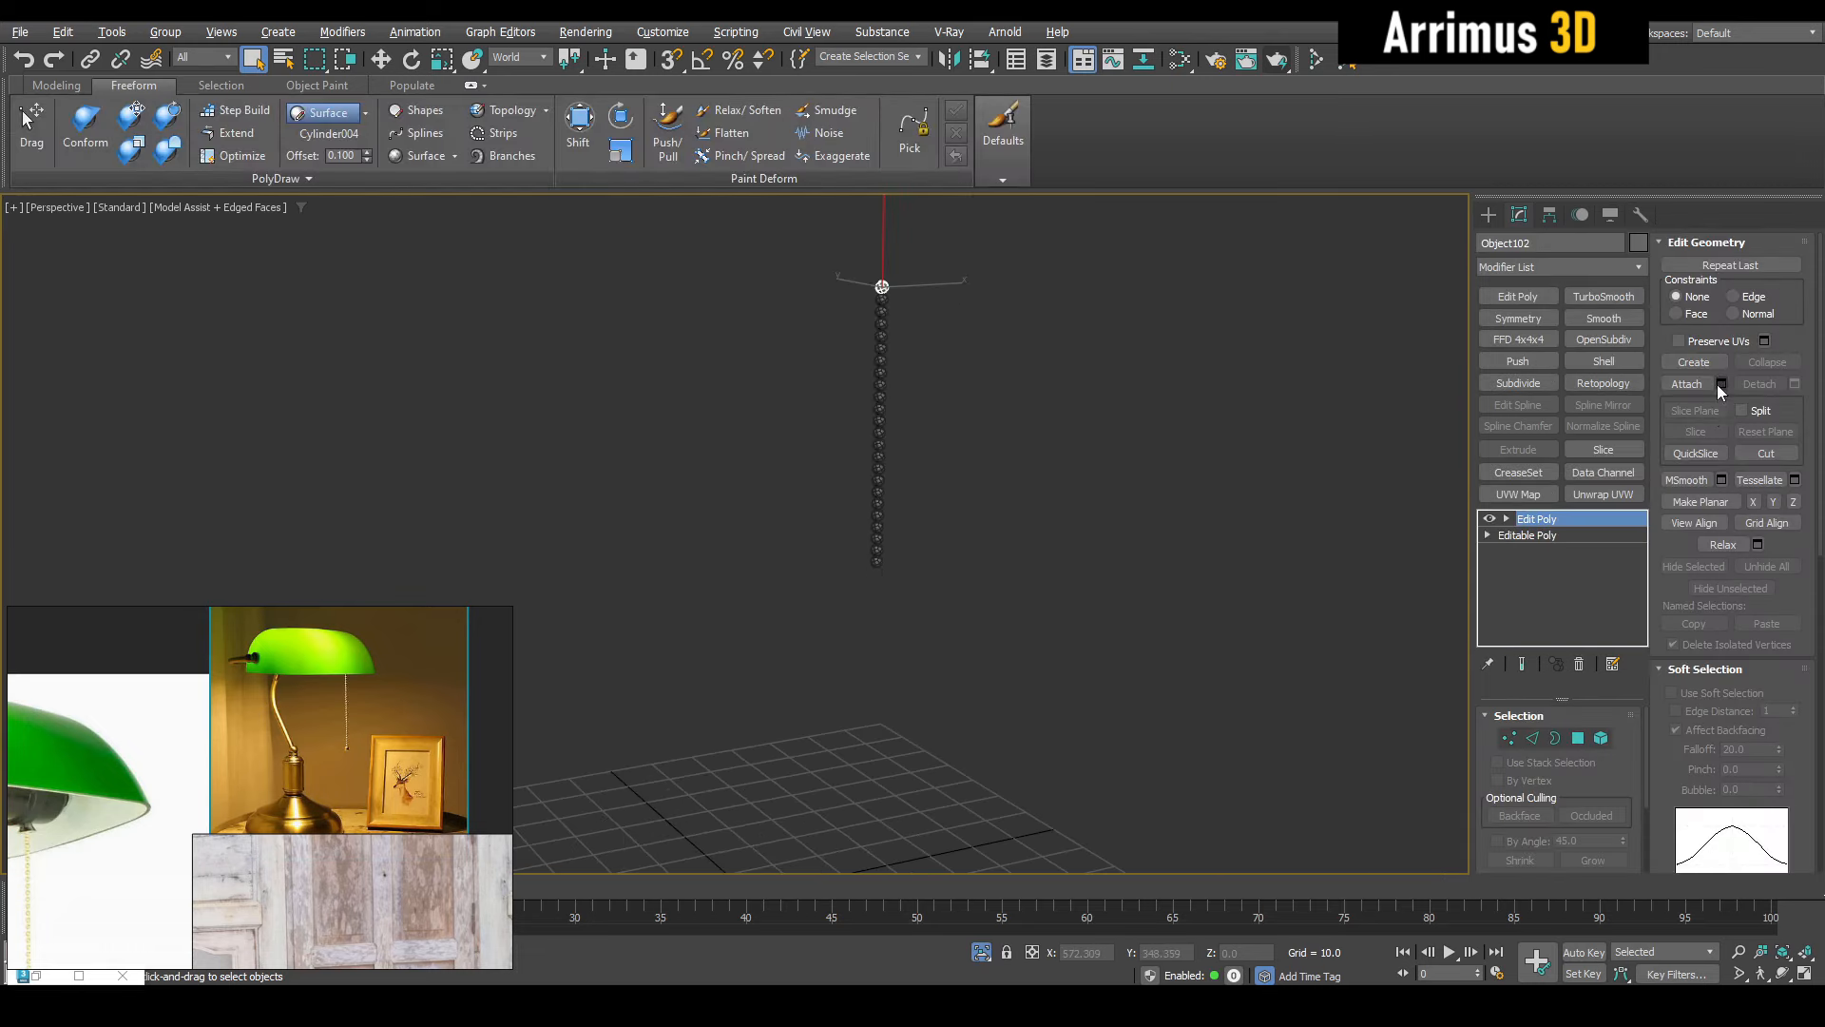
left_click(19, 153)
left_click(119, 203)
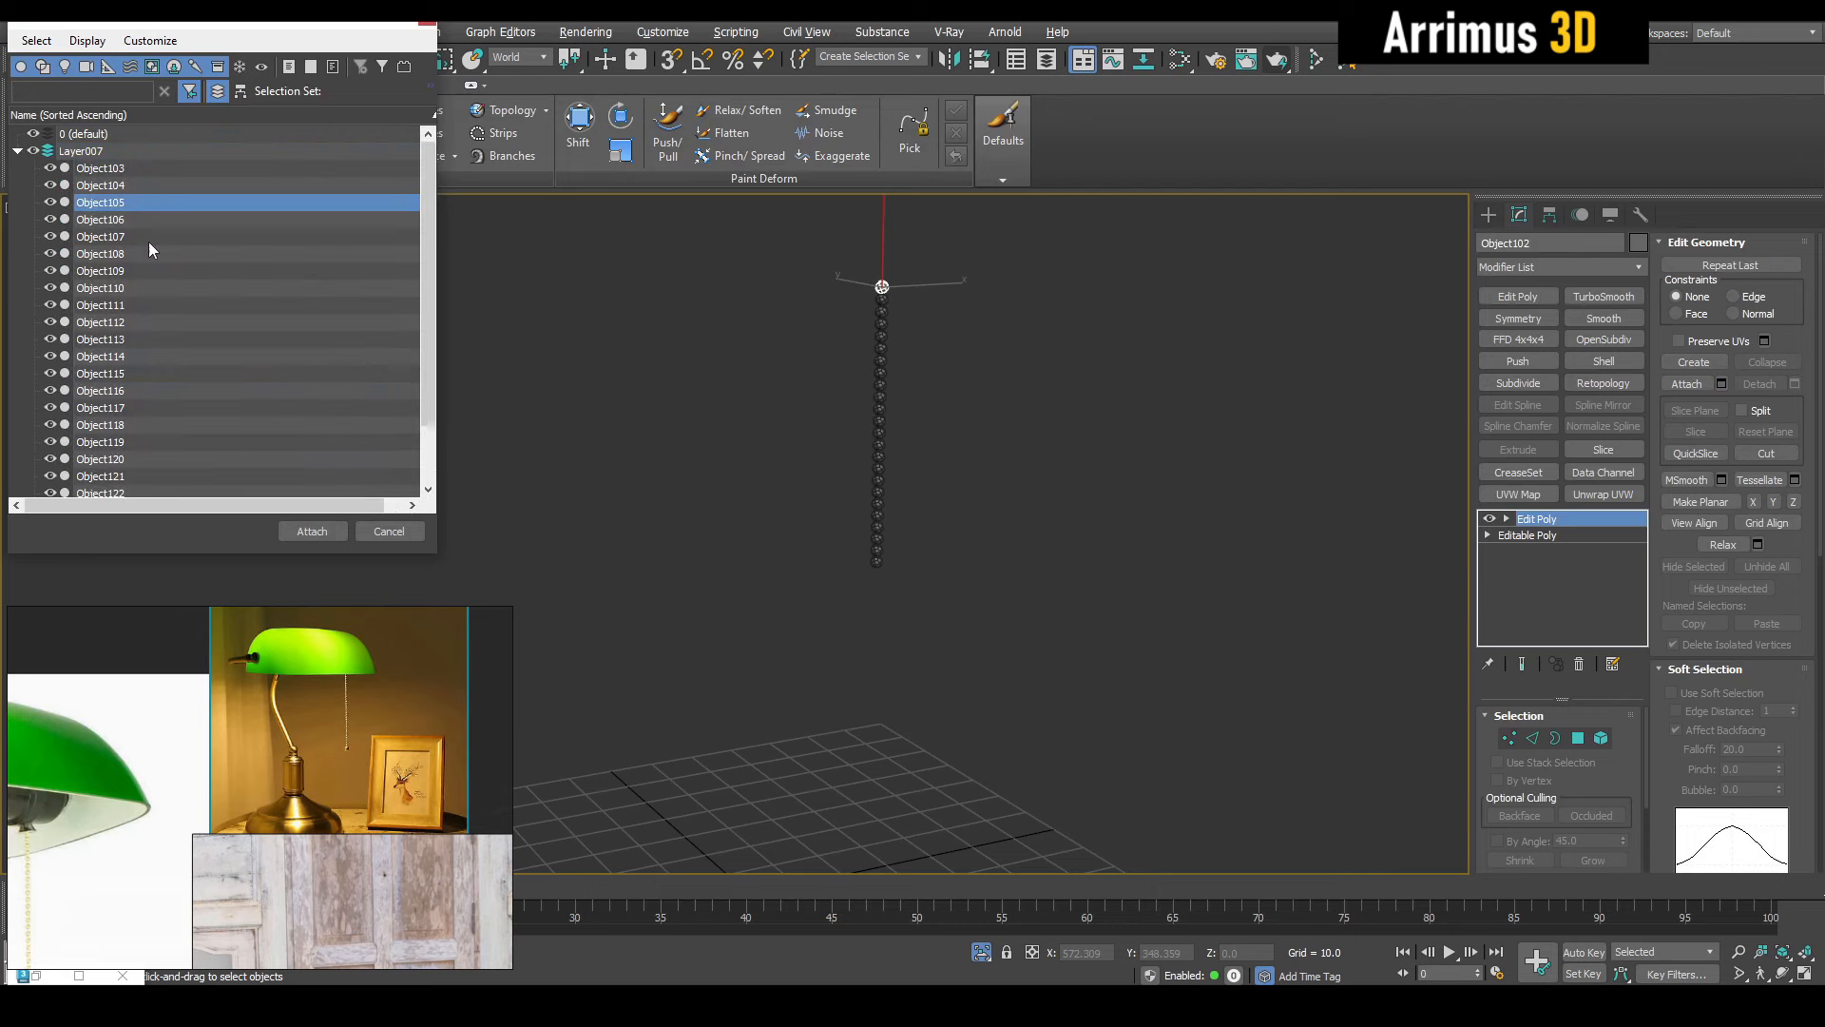
key("ctrl+a")
left_click(291, 536)
Select the lowest bead element of the chain and scale it up uniformly into a larger end ball
middle_click_drag(867, 578, 894, 313)
key("z")
scroll(827, 408, "up", 5)
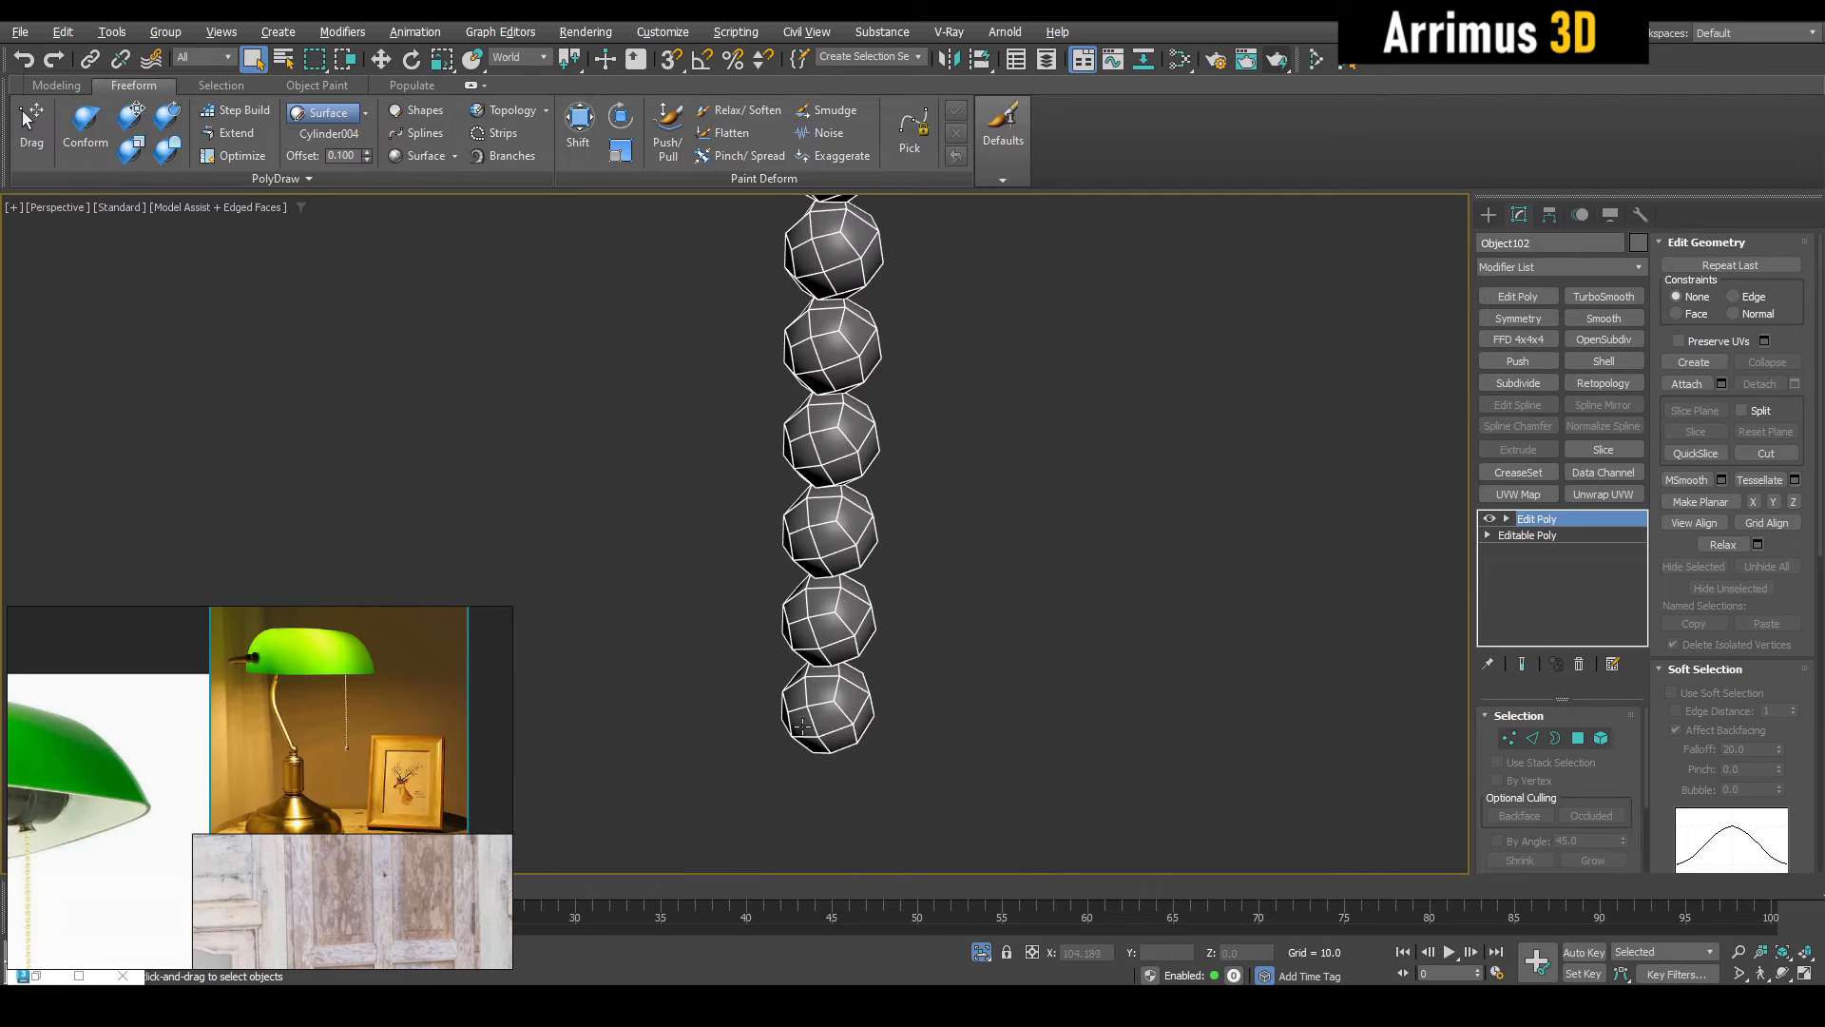
key("5")
left_click(834, 705)
middle_click_drag(841, 698, 871, 647, "alt")
key("r")
mouse_move(871, 642)
left_mouse_down()
mouse_move(876, 559)
mouse_move(855, 631)
left_mouse_up()
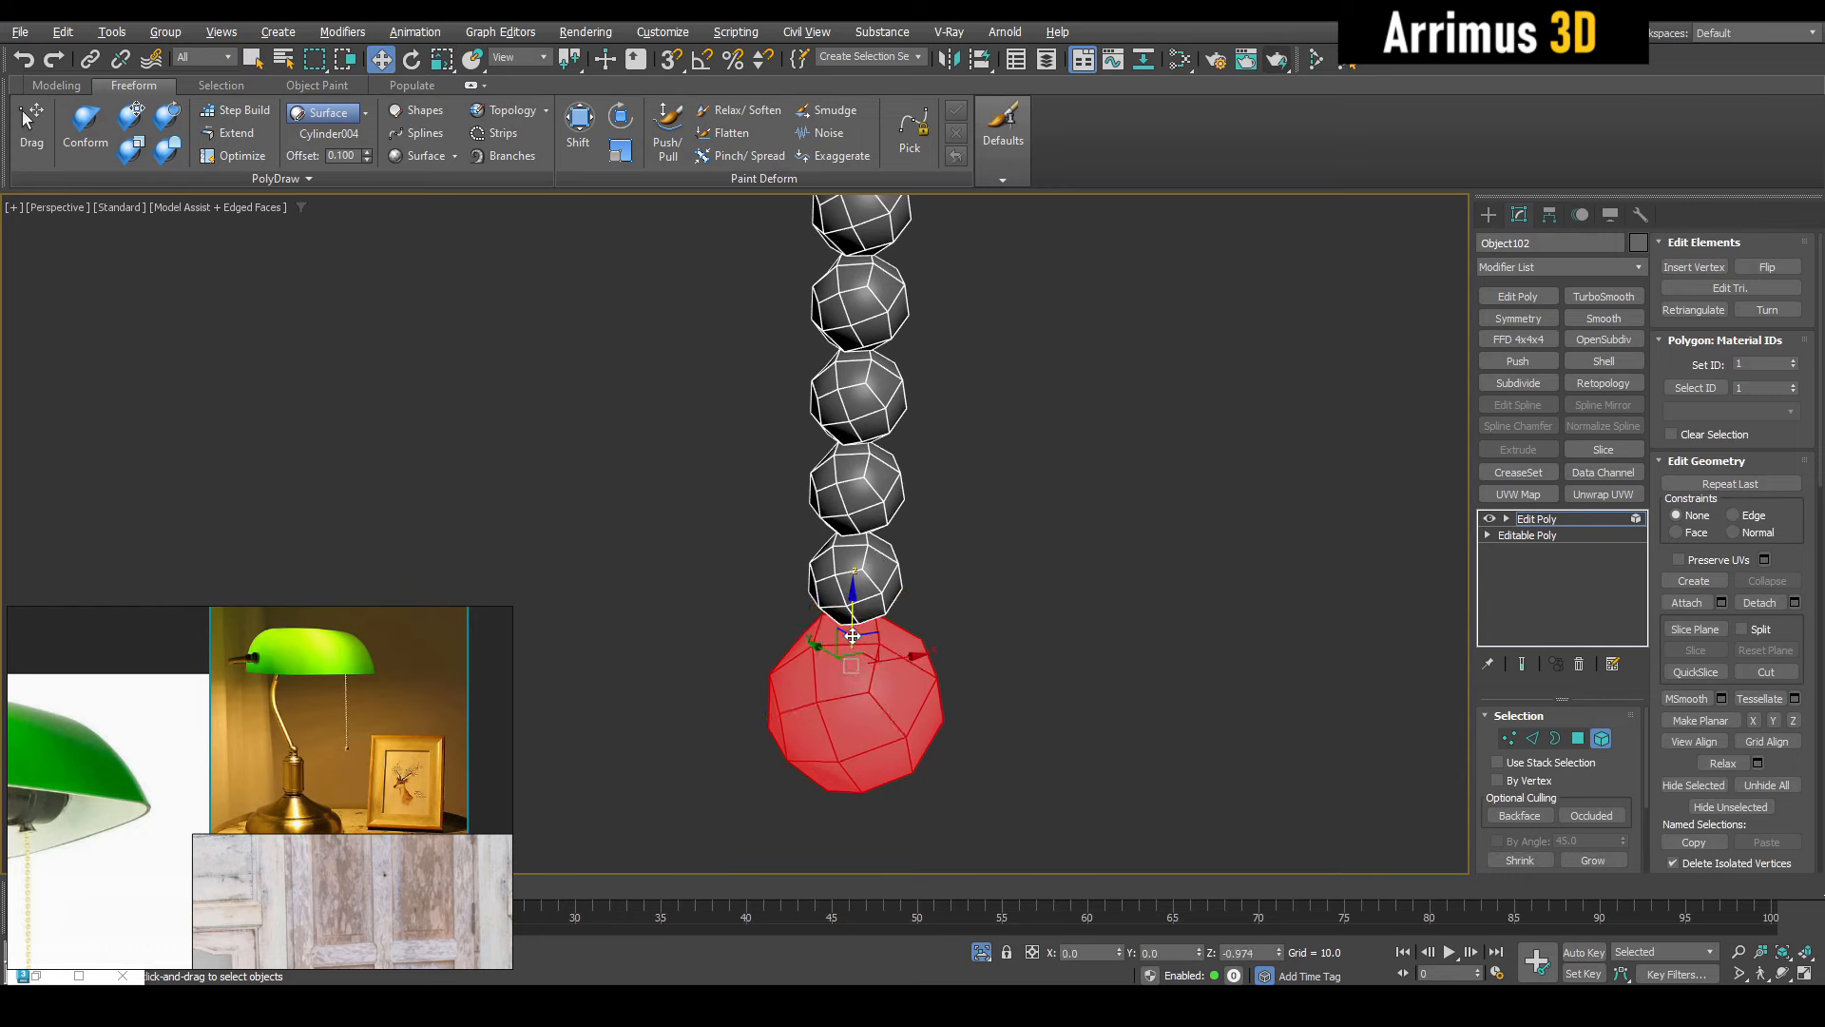
Enlarge the end ball further and move it down so it hangs just below the last small bead
scroll(855, 632, "down", 5)
key("r")
mouse_move(855, 632)
middle_mouse_down("alt")
mouse_move(868, 643)
mouse_move(832, 651)
middle_mouse_up("alt")
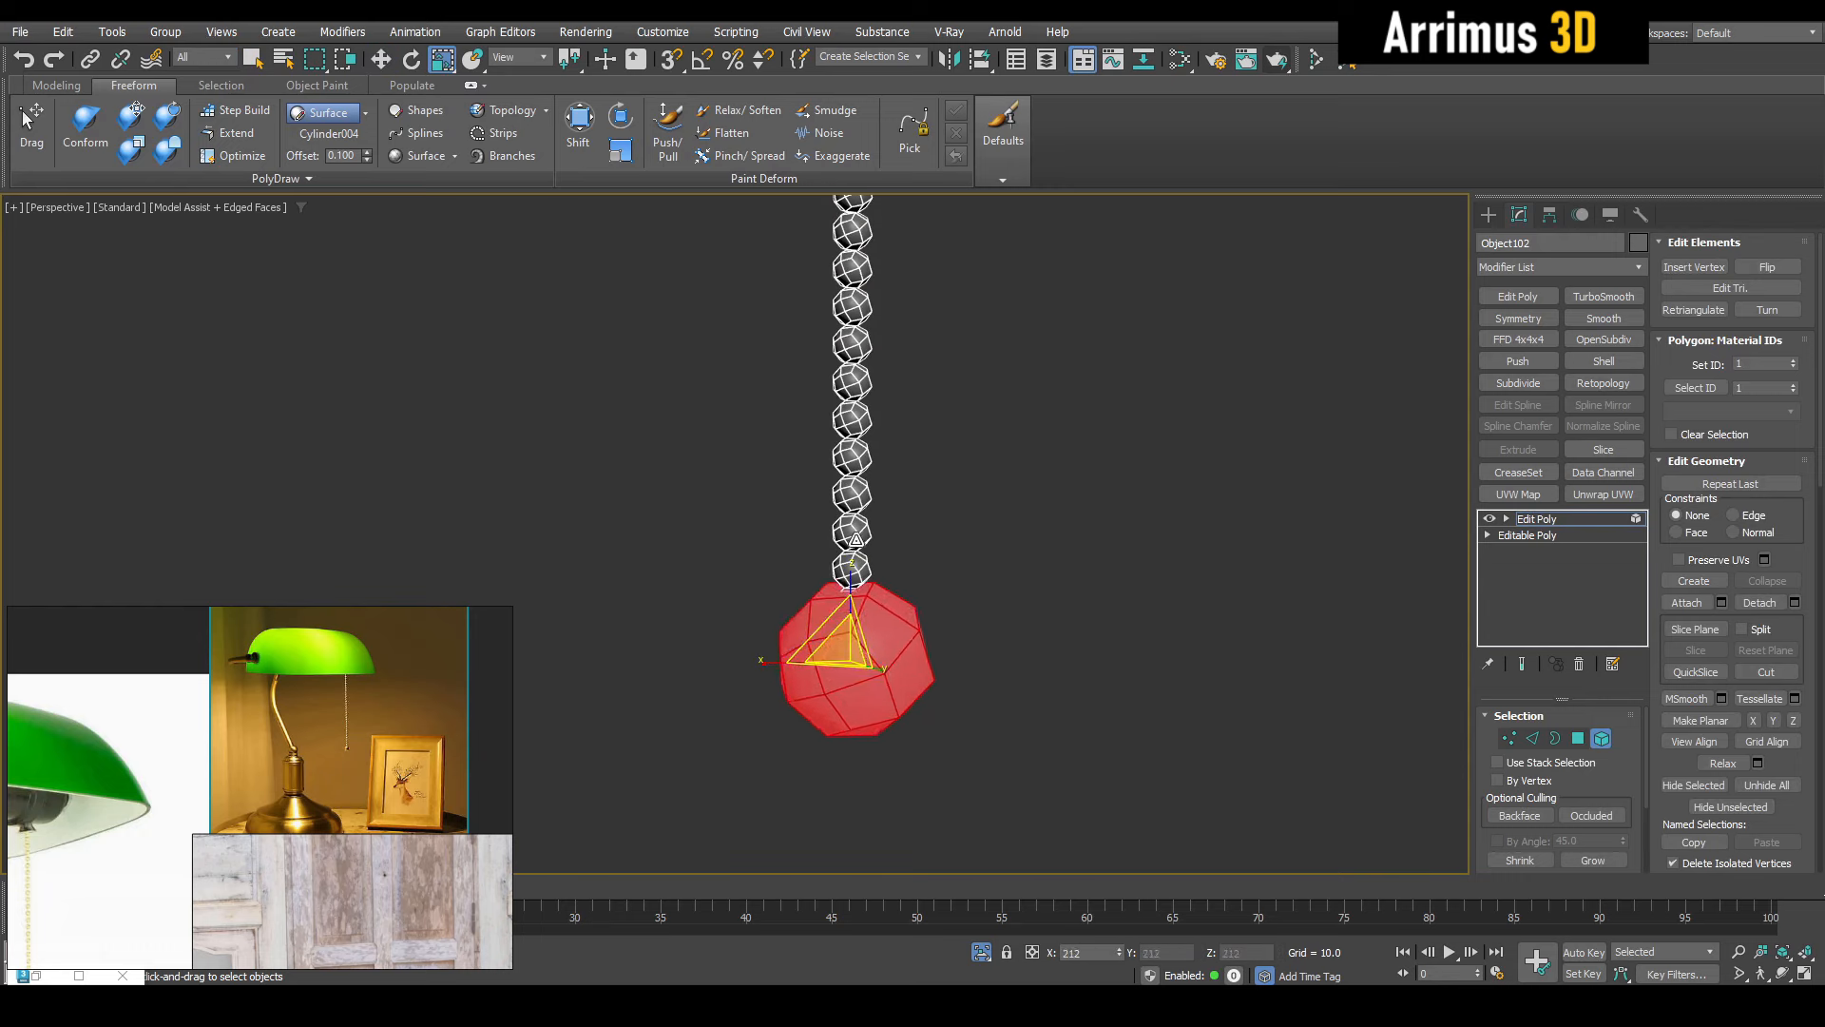
key("w")
scroll(844, 608, "up", 5)
left_click_drag(834, 699, 842, 766)
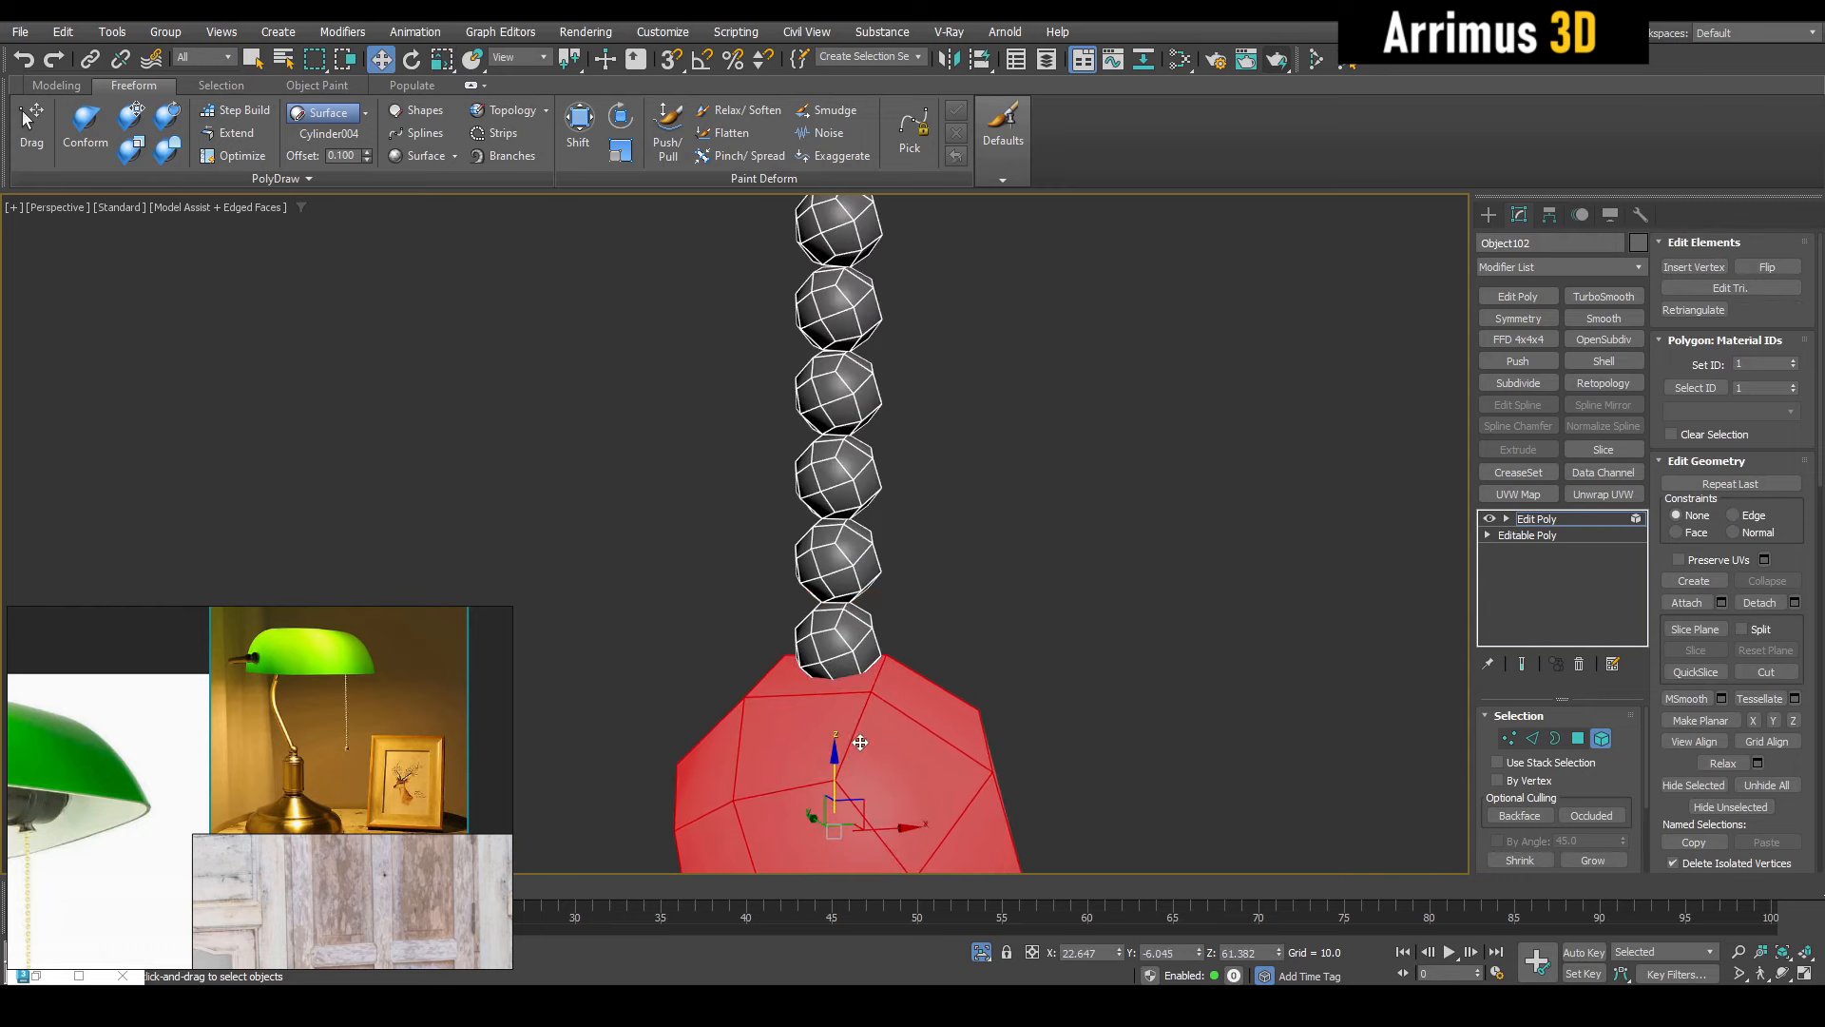
scroll(965, 656, "down", 5)
Exit element editing and add TurboSmooth to the chain with render iterations set to 2
key("5")
key("q")
left_click(1597, 298)
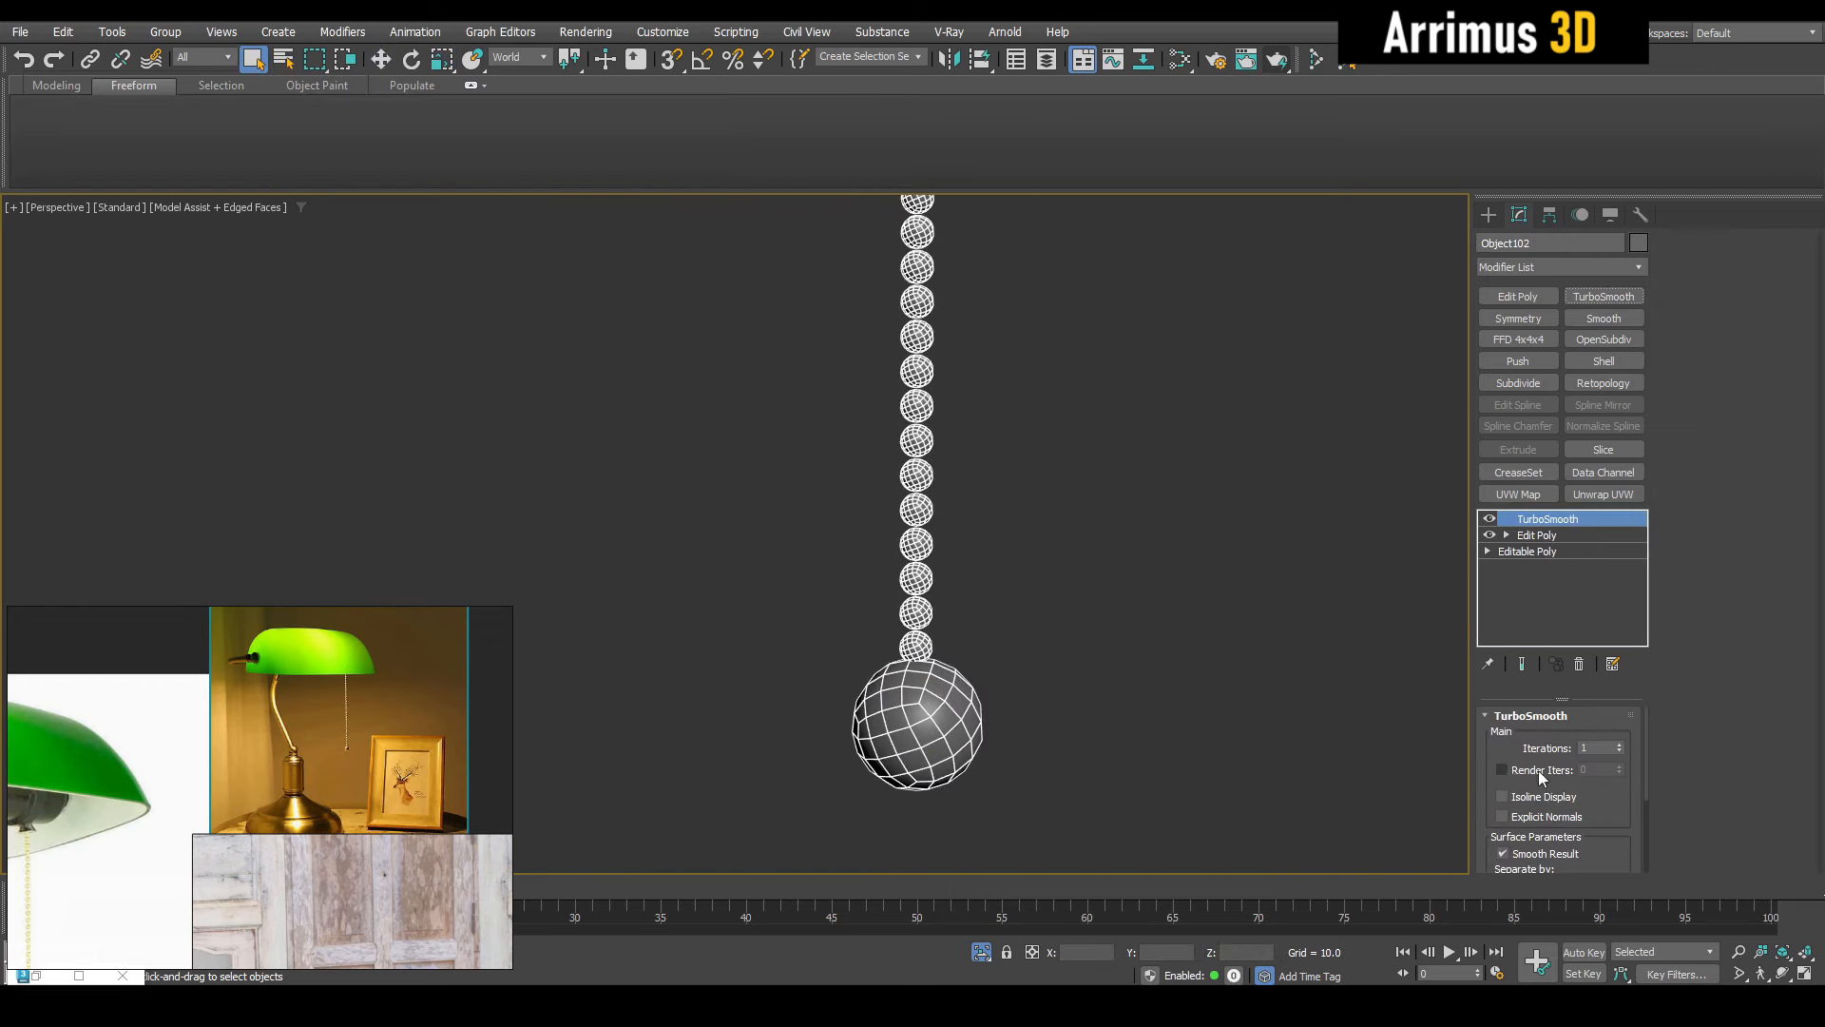
left_click(1538, 770)
double_click(1603, 768)
type("2")
middle_click_drag(1170, 675, 1103, 827)
scroll(858, 360, "up", 5)
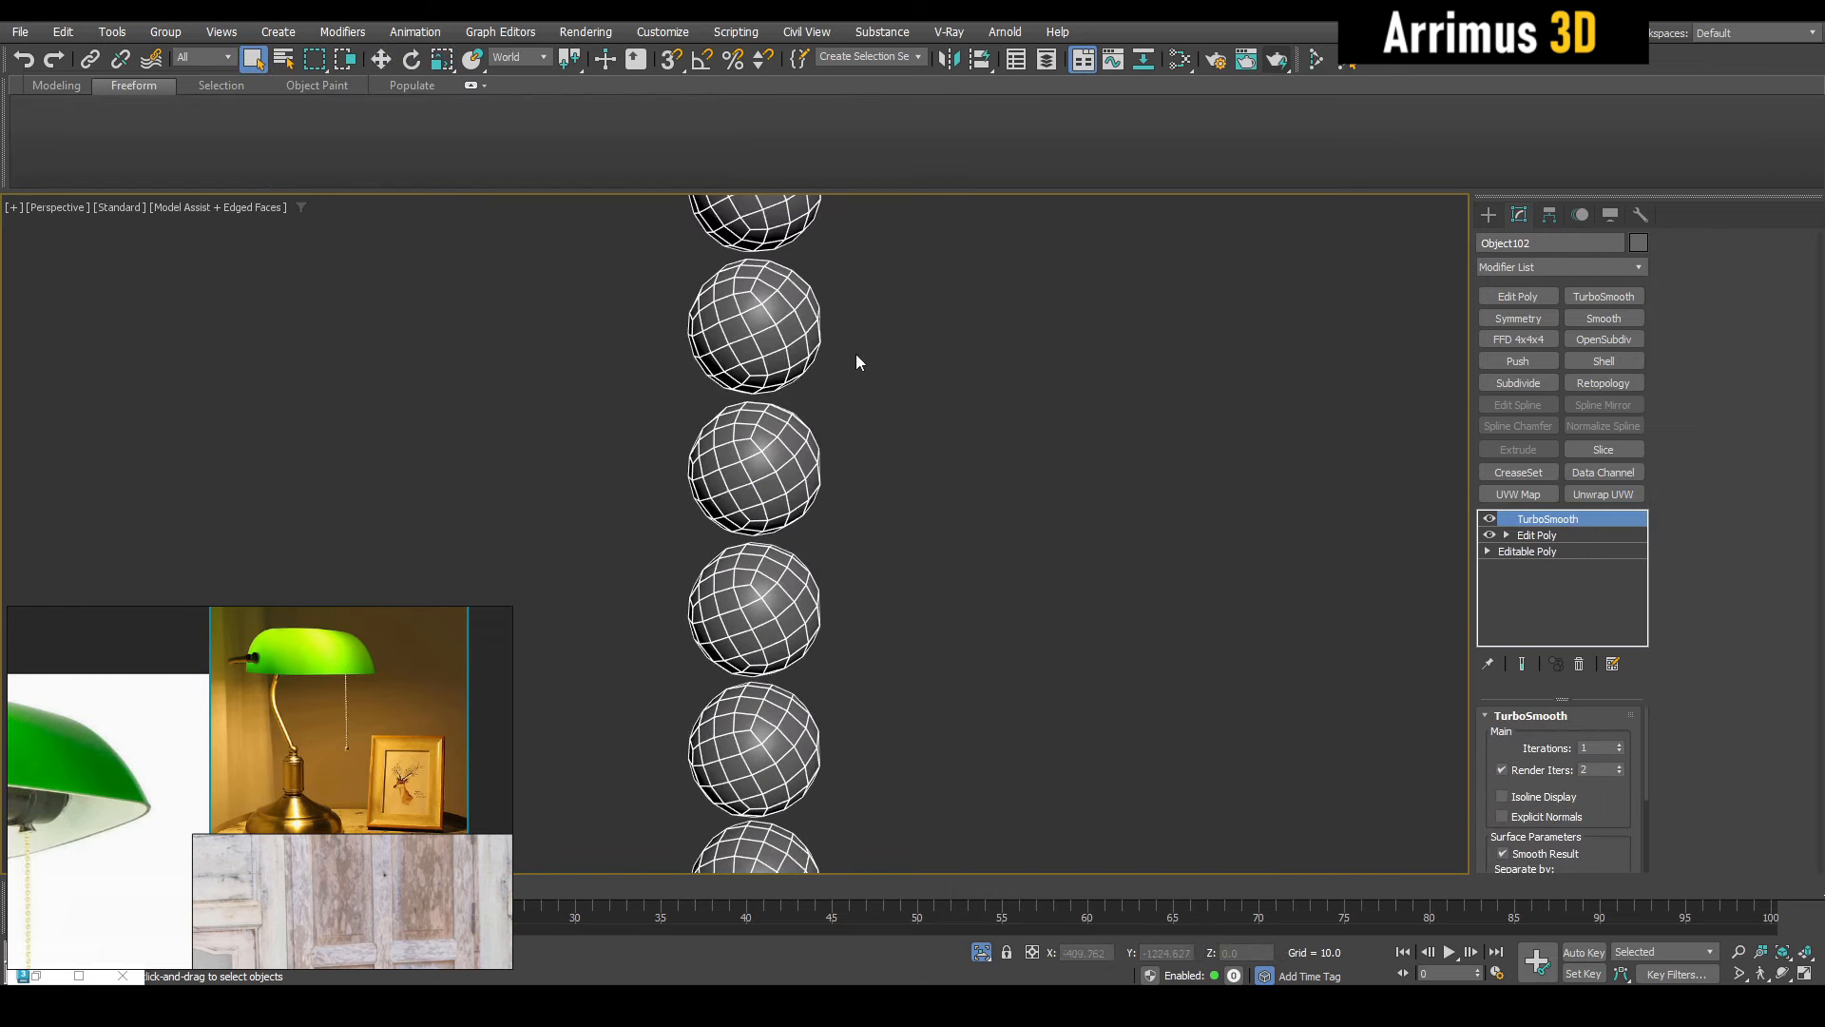
Insert a Push modifier beneath the chain's TurboSmooth and set its push value to 0.6 so the beads touch
left_click(1565, 535)
left_click(1519, 362)
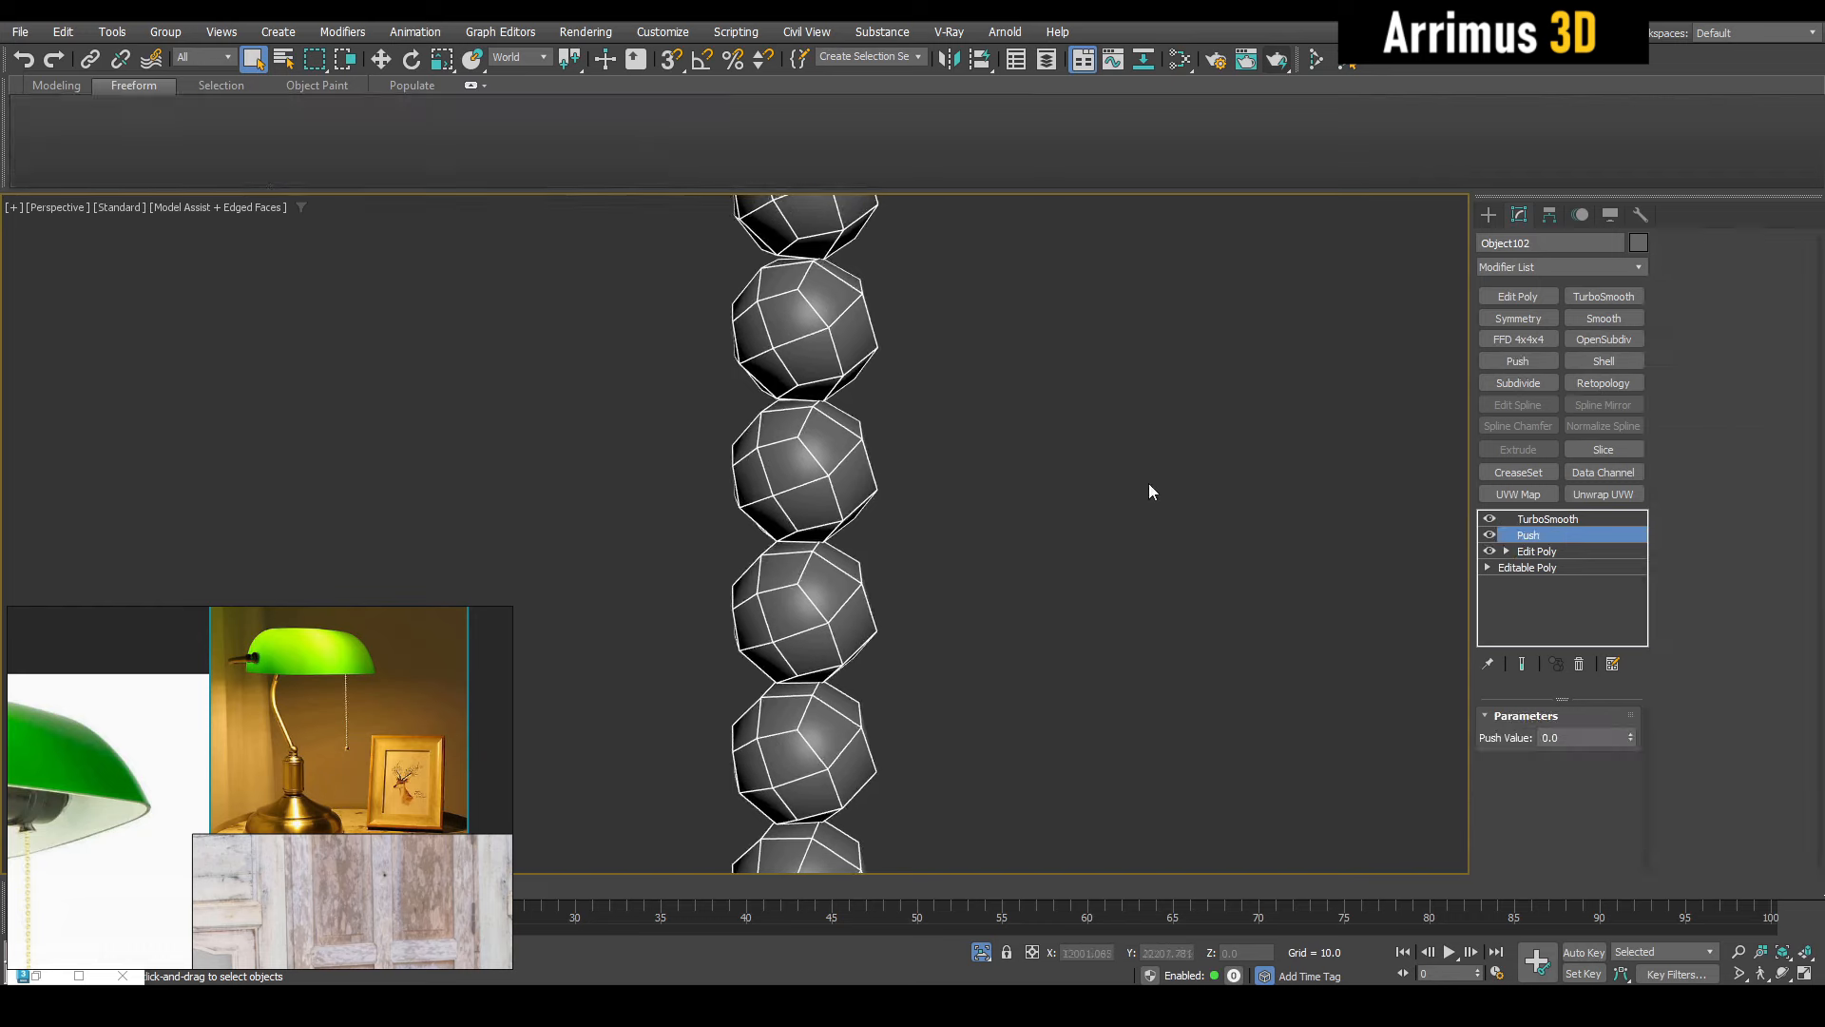
left_click(1521, 663)
left_click(1630, 732)
left_click(1631, 732)
left_click(1631, 732)
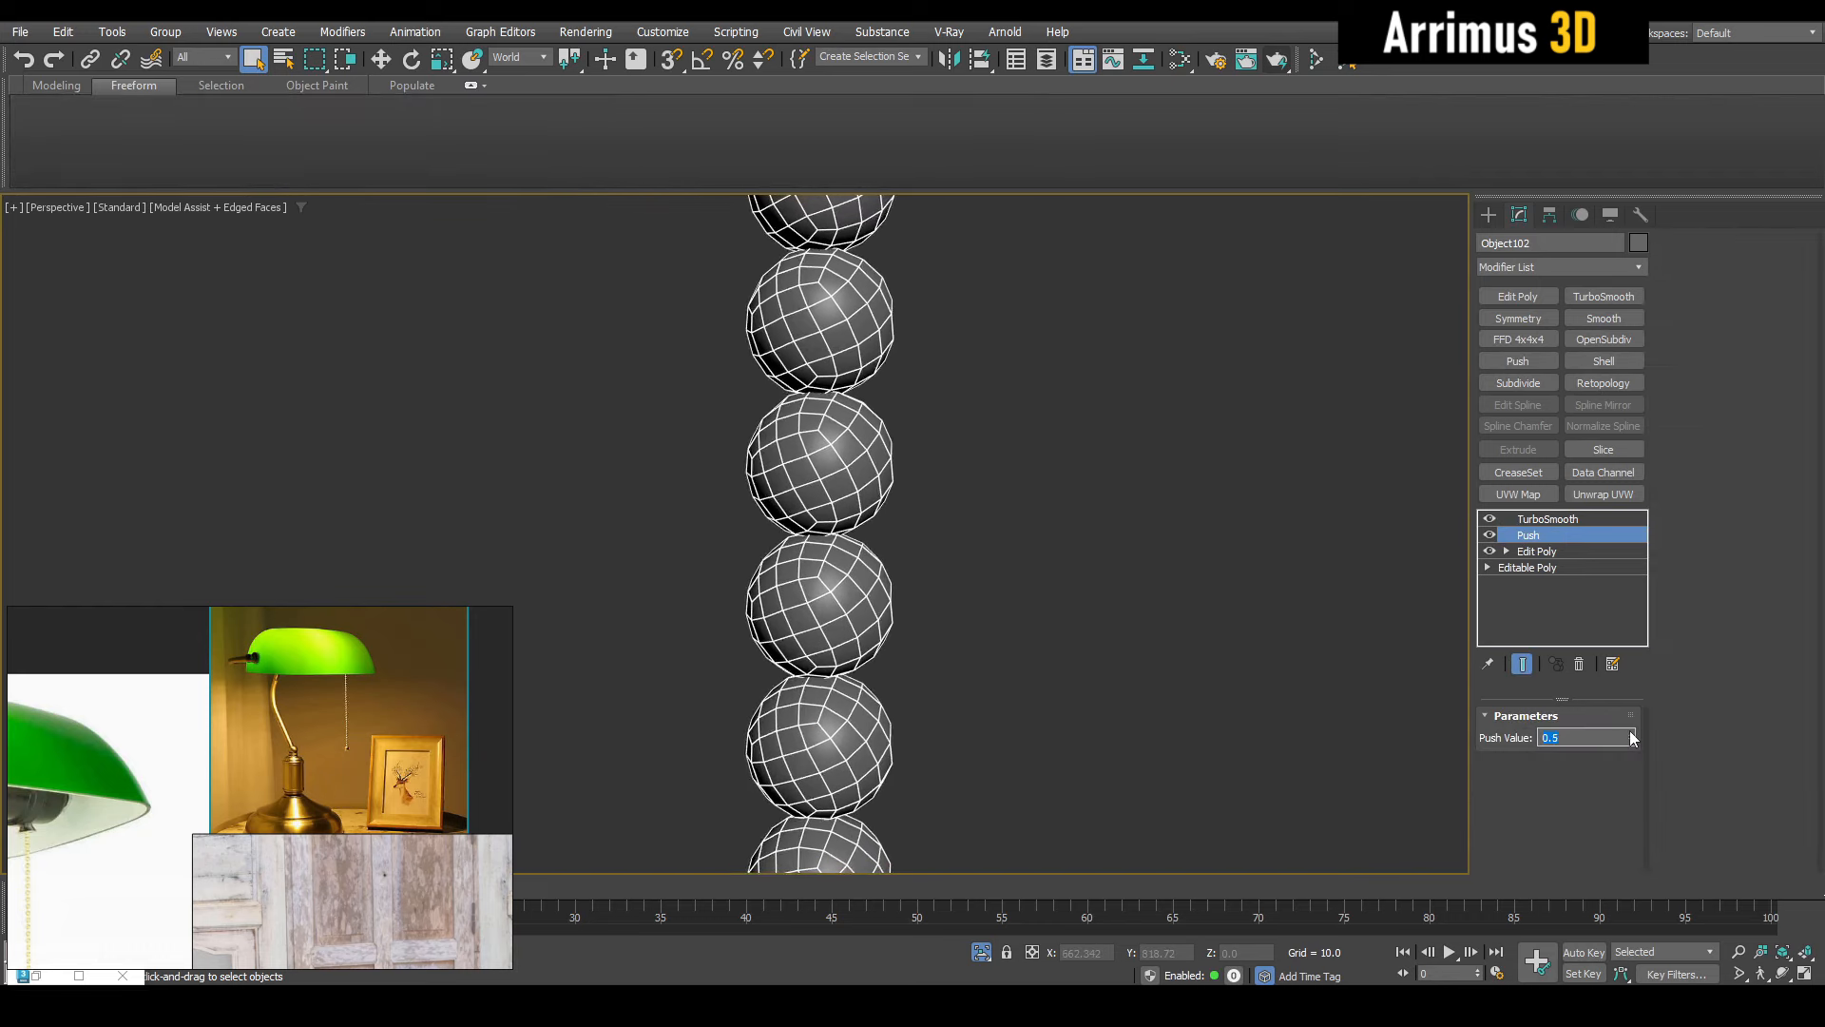
left_click(1630, 732)
middle_click_drag(1171, 599, 1060, 425)
Exit isolation and delete the surplus separate beads hanging below the end ball, keeping the joined chain
scroll(1155, 575, "down", 5)
scroll(1069, 476, "down", 8)
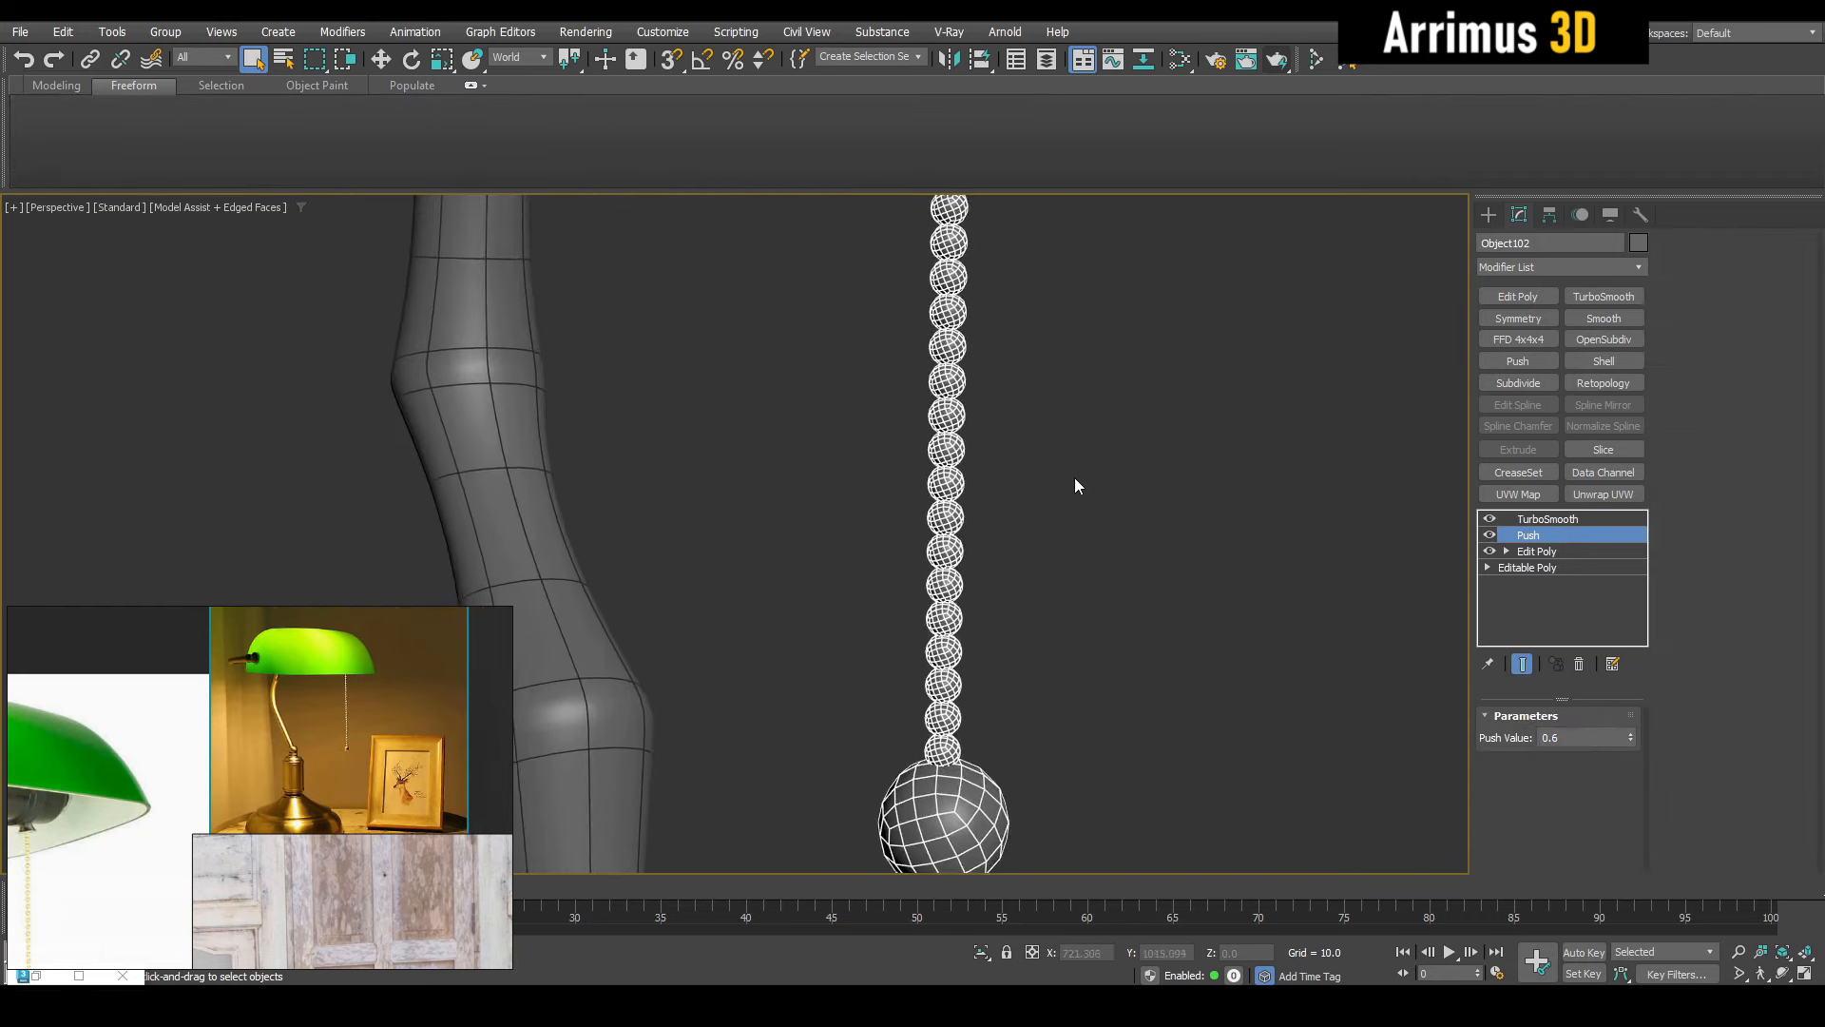
scroll(1028, 560, "up", 10)
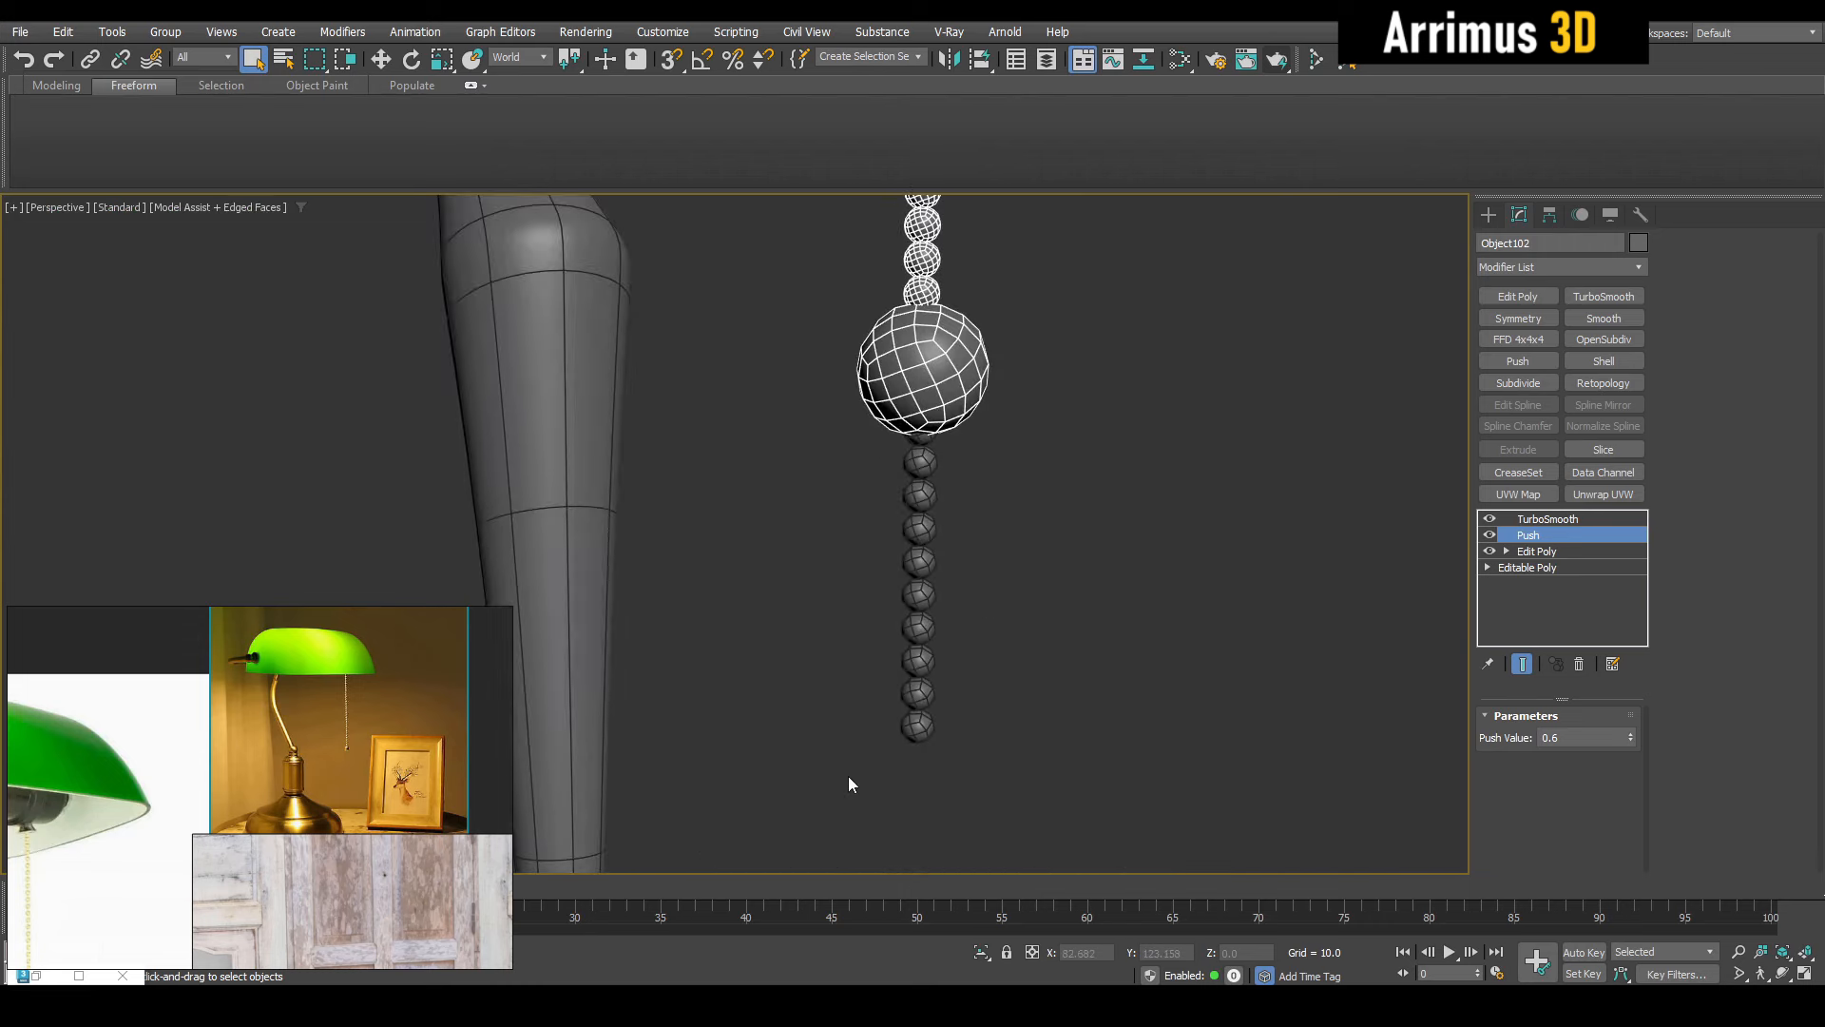
left_click_drag(849, 776, 1005, 396)
left_click(920, 344, "alt")
key("Delete")
middle_click_drag(920, 345, 924, 524)
left_click(924, 528)
scroll(1045, 380, "down", 3)
Select the shade, its rear arm and fittings, and the pull chain, leaving out the stem and base
middle_click_drag(1135, 257, 1000, 514)
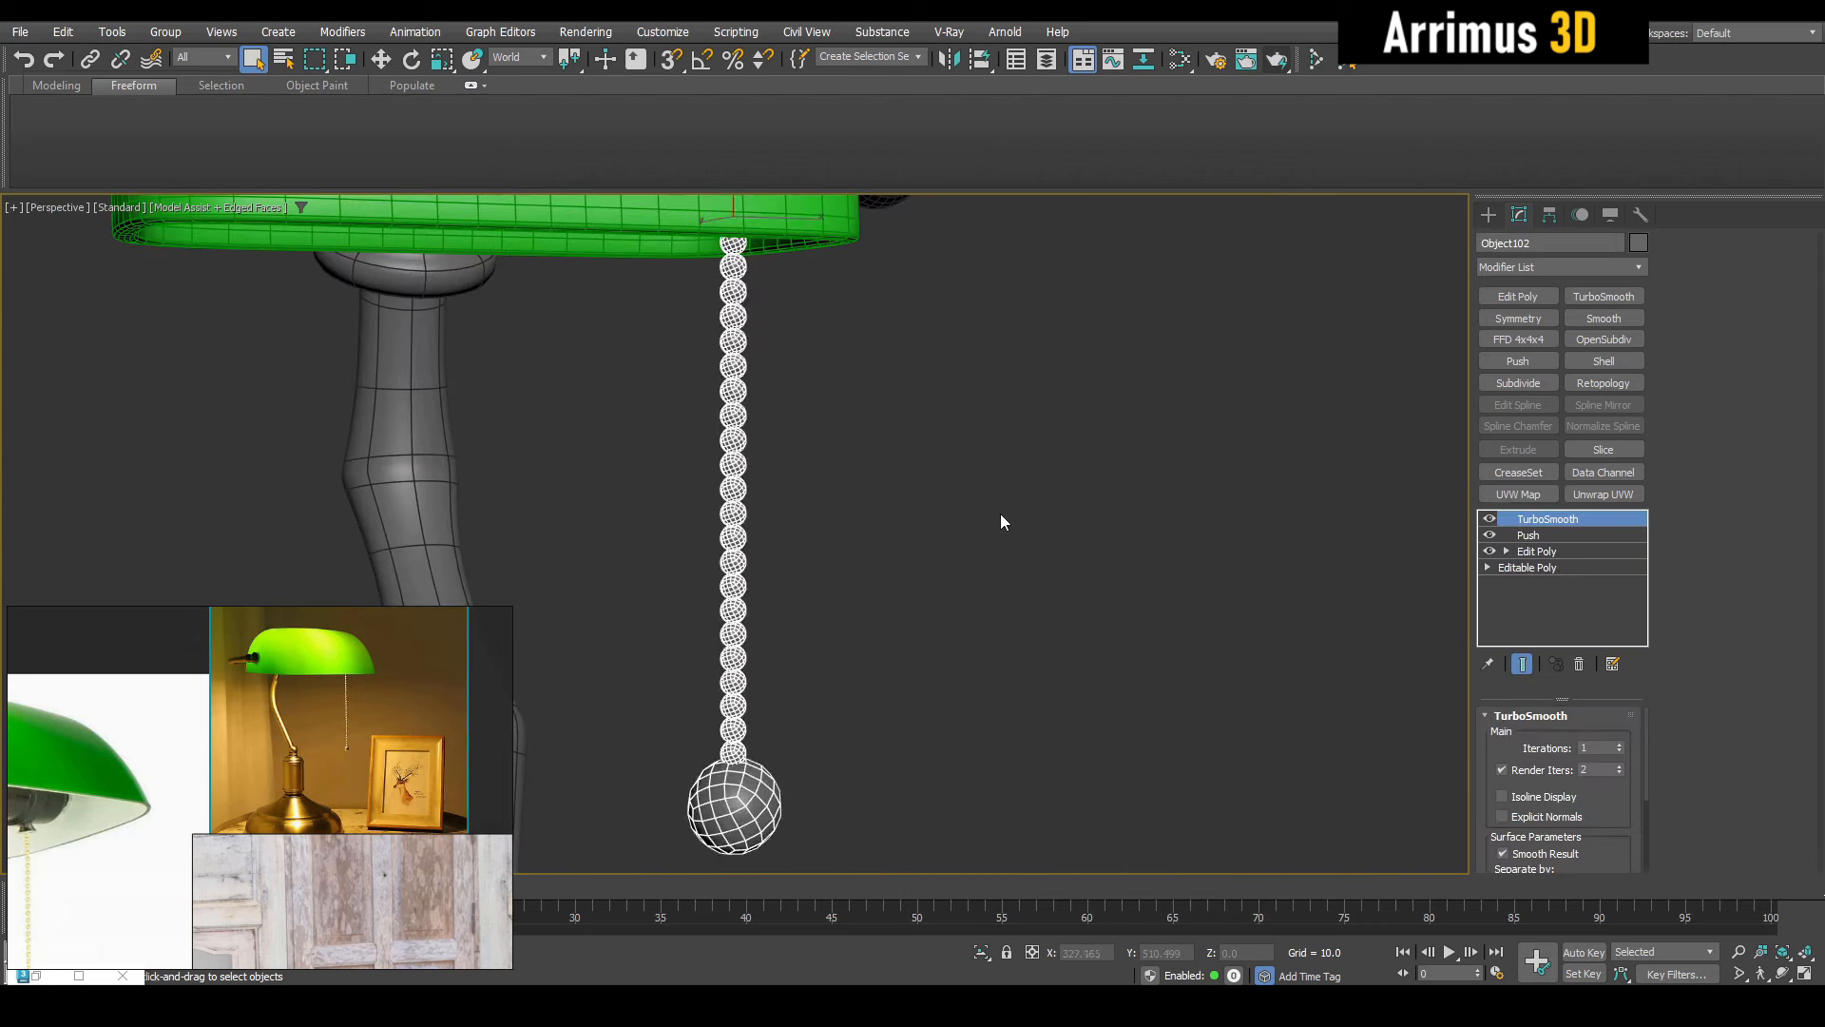
left_click(1006, 522)
key("F4")
scroll(843, 517, "down", 8)
middle_click_drag(843, 517, 898, 433, "alt")
key("F4")
scroll(836, 418, "up", 2)
left_click_drag(624, 342, 998, 808)
left_click_drag(745, 708, 847, 821, "alt")
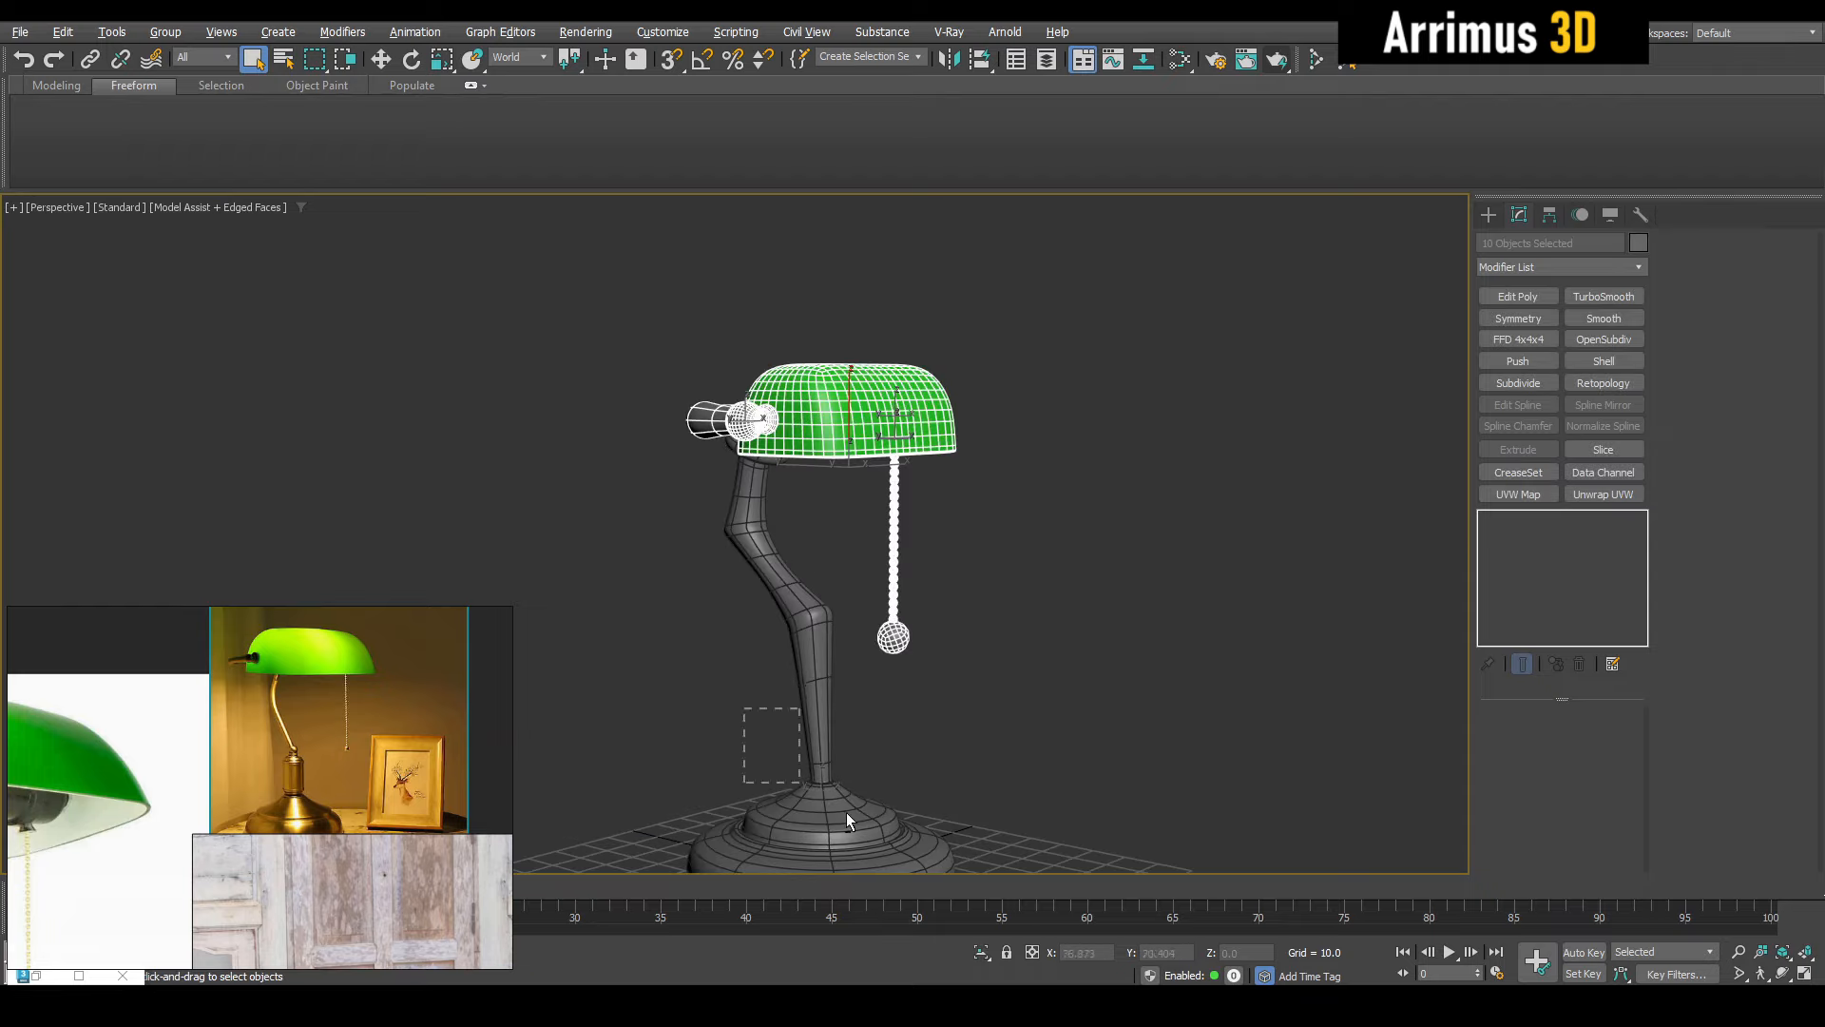
Try to stretch the selected shade, arm and chain along a single axis
middle_click_drag(849, 820, 779, 492, "alt")
key("F4")
key("r")
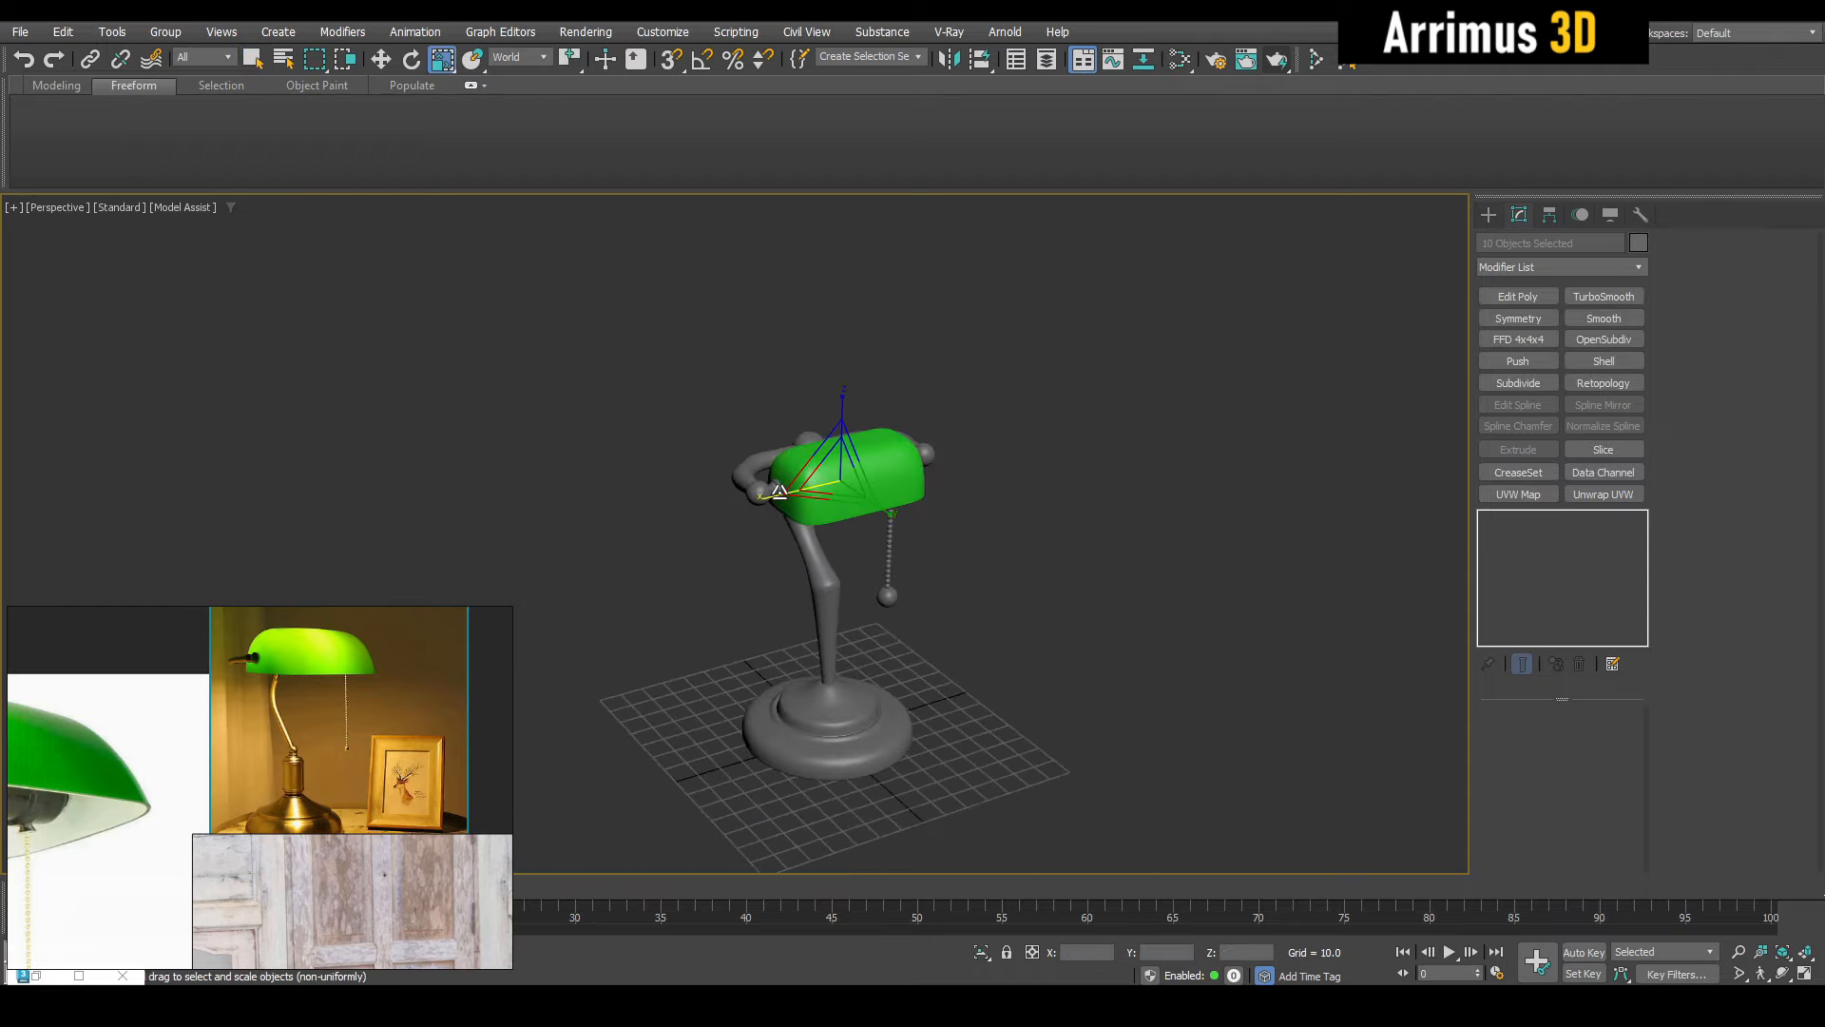
left_click_drag(780, 491, 700, 502)
middle_click_drag(700, 502, 785, 604, "alt")
key("ctrl+z")
Scale up the selected shade, arm and chain uniformly and move them back into line with the stem
left_click_drag(850, 486, 858, 419)
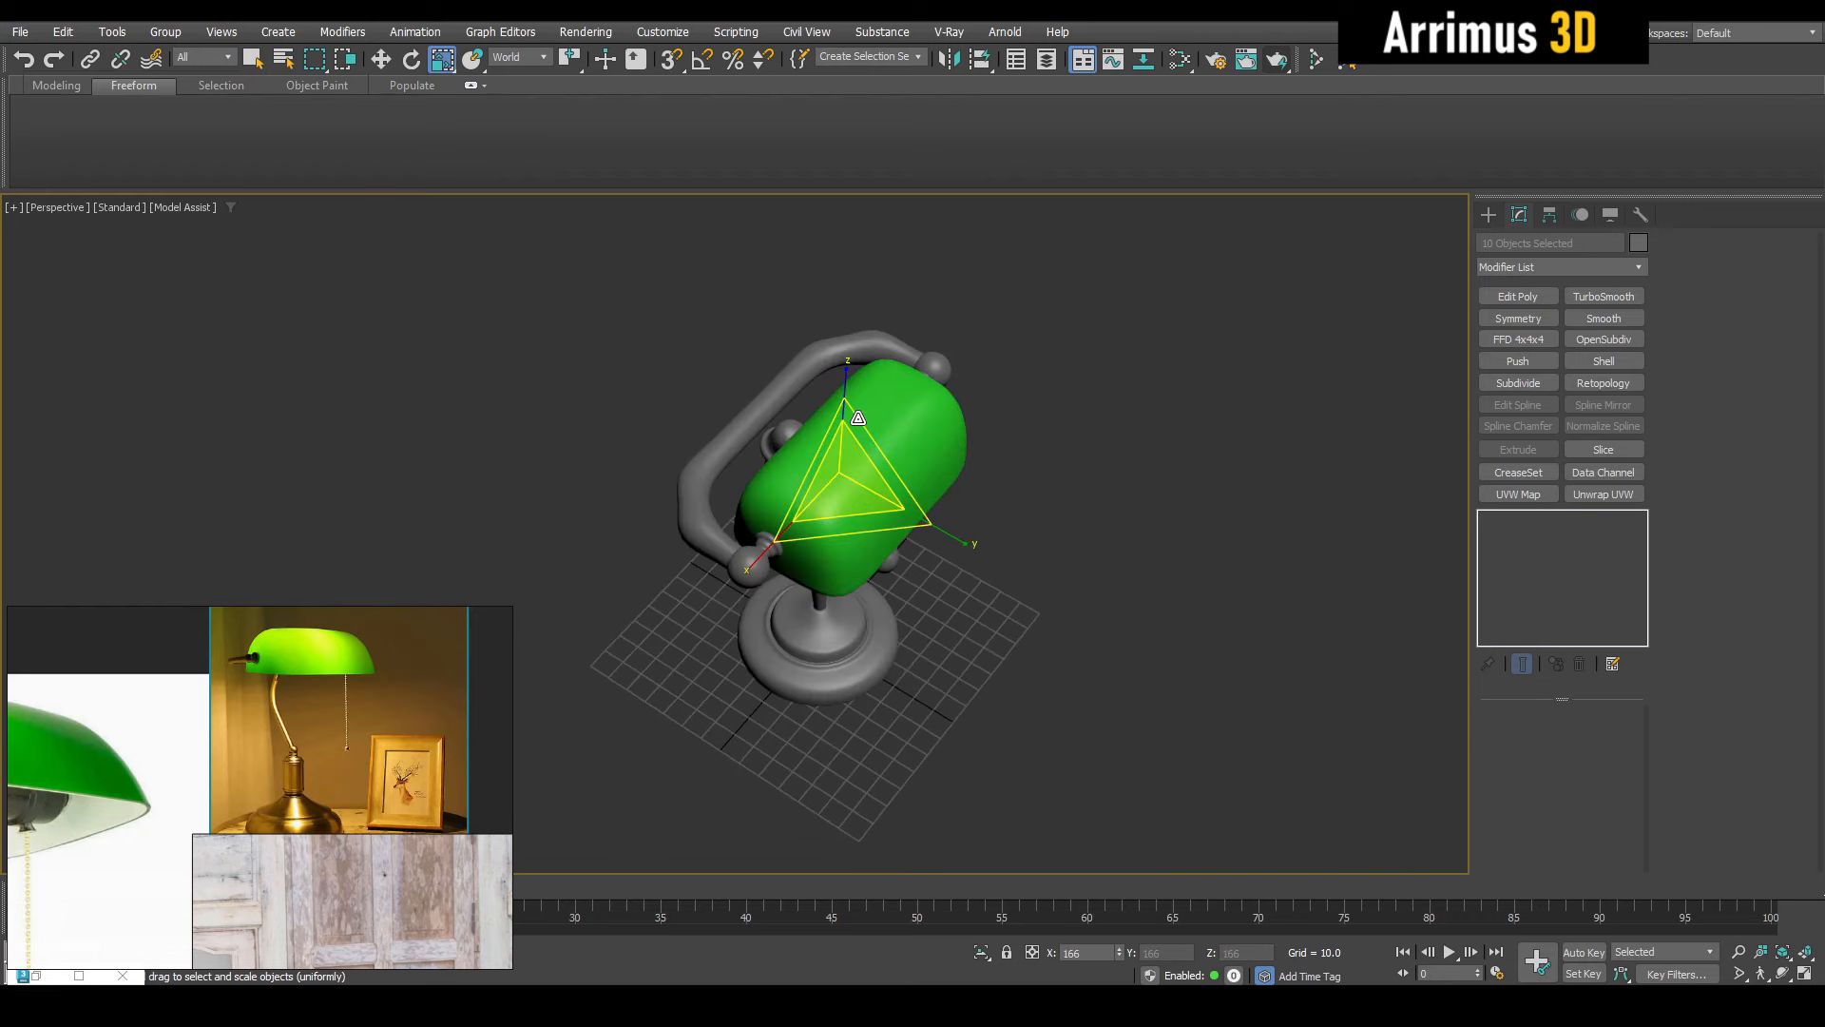
middle_click_drag(859, 418, 763, 423, "alt")
key("w")
key("r")
key("w")
scroll(844, 397, "up", 4)
left_click_drag(743, 480, 818, 497)
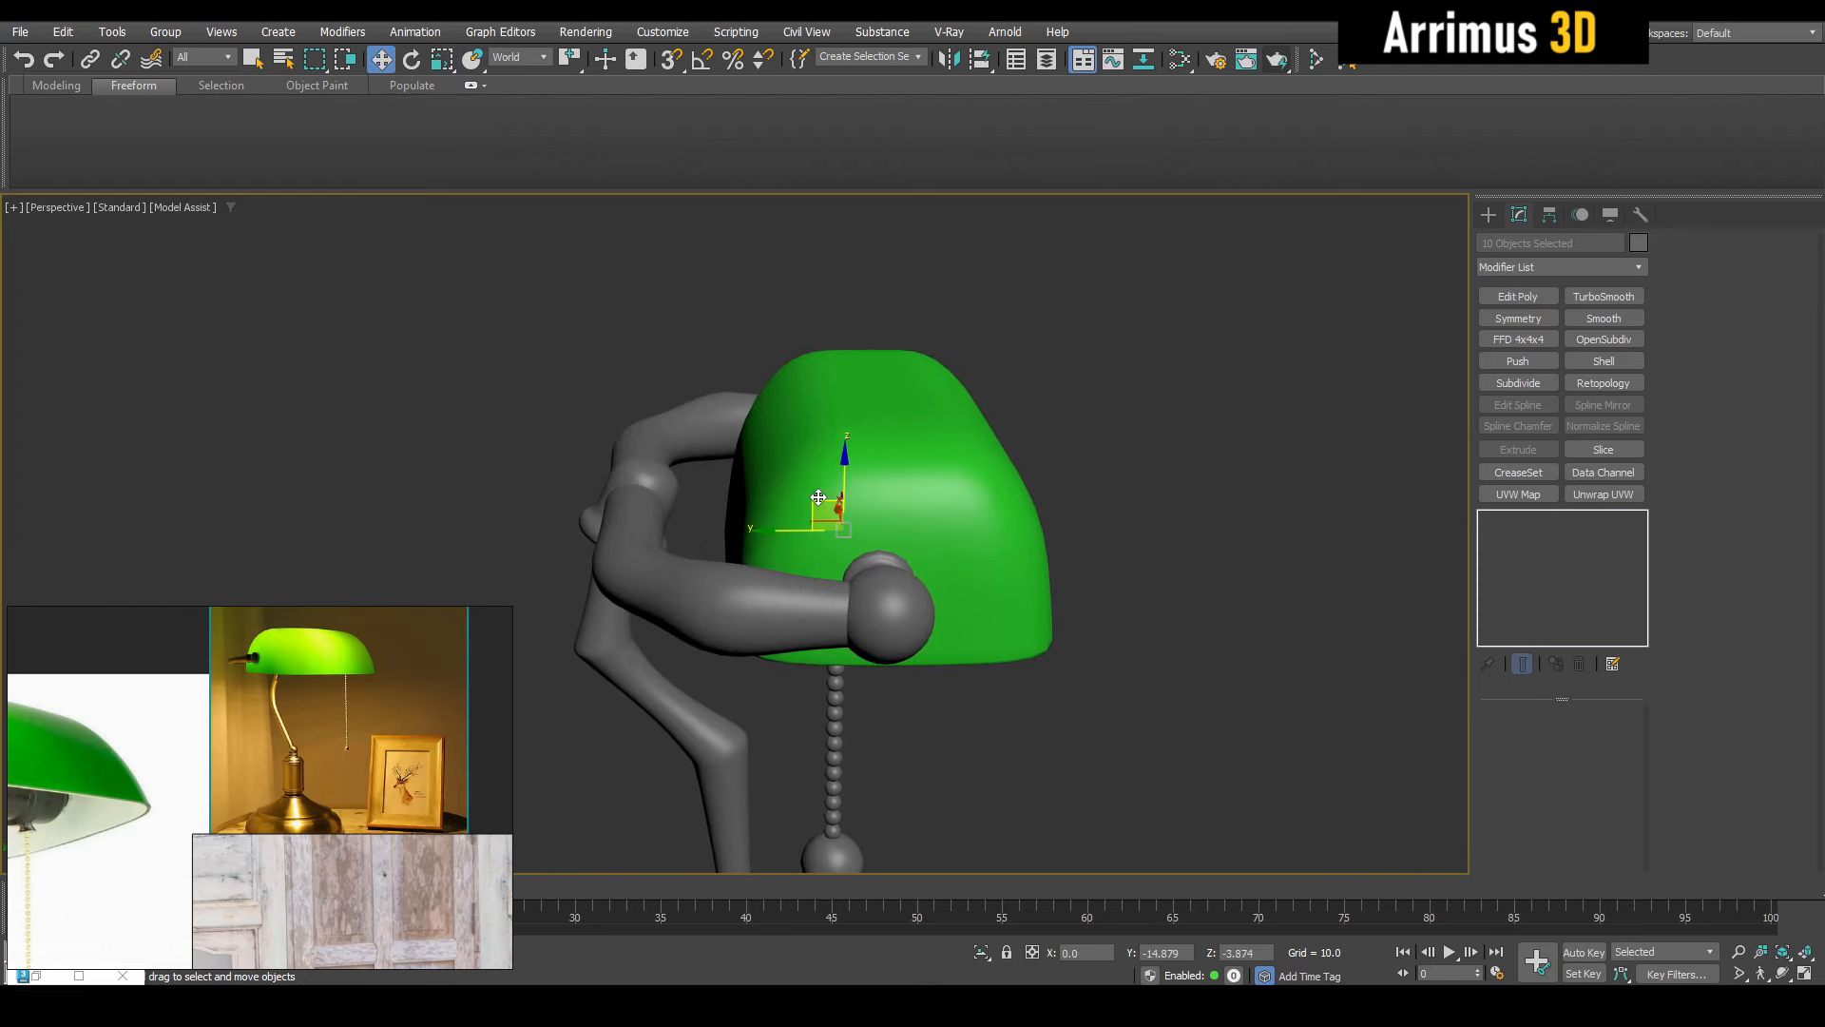
Add an Edit Poly modifier above the rear arm's Symmetry and scale down the arm's middle vertices at the stem knob
middle_click_drag(818, 497, 725, 546, "alt")
scroll(725, 467, "up", 4)
key("F4")
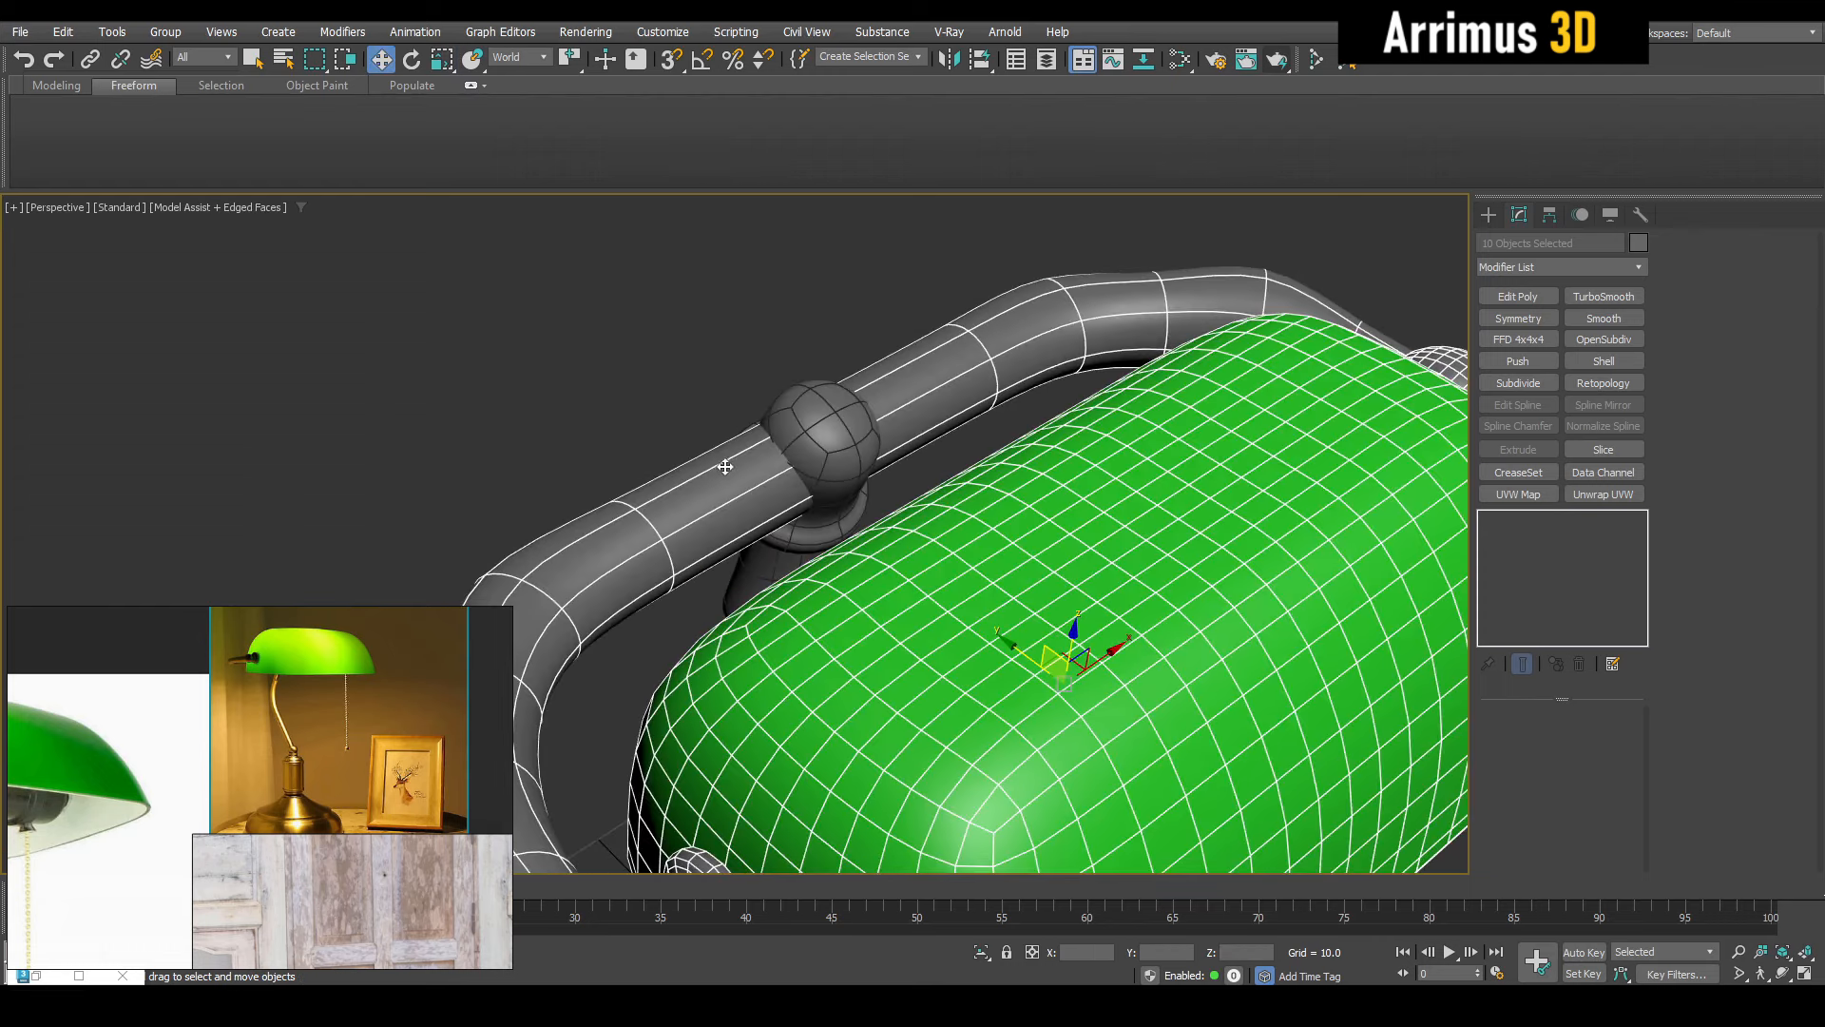
left_click(729, 471)
left_click(1545, 539)
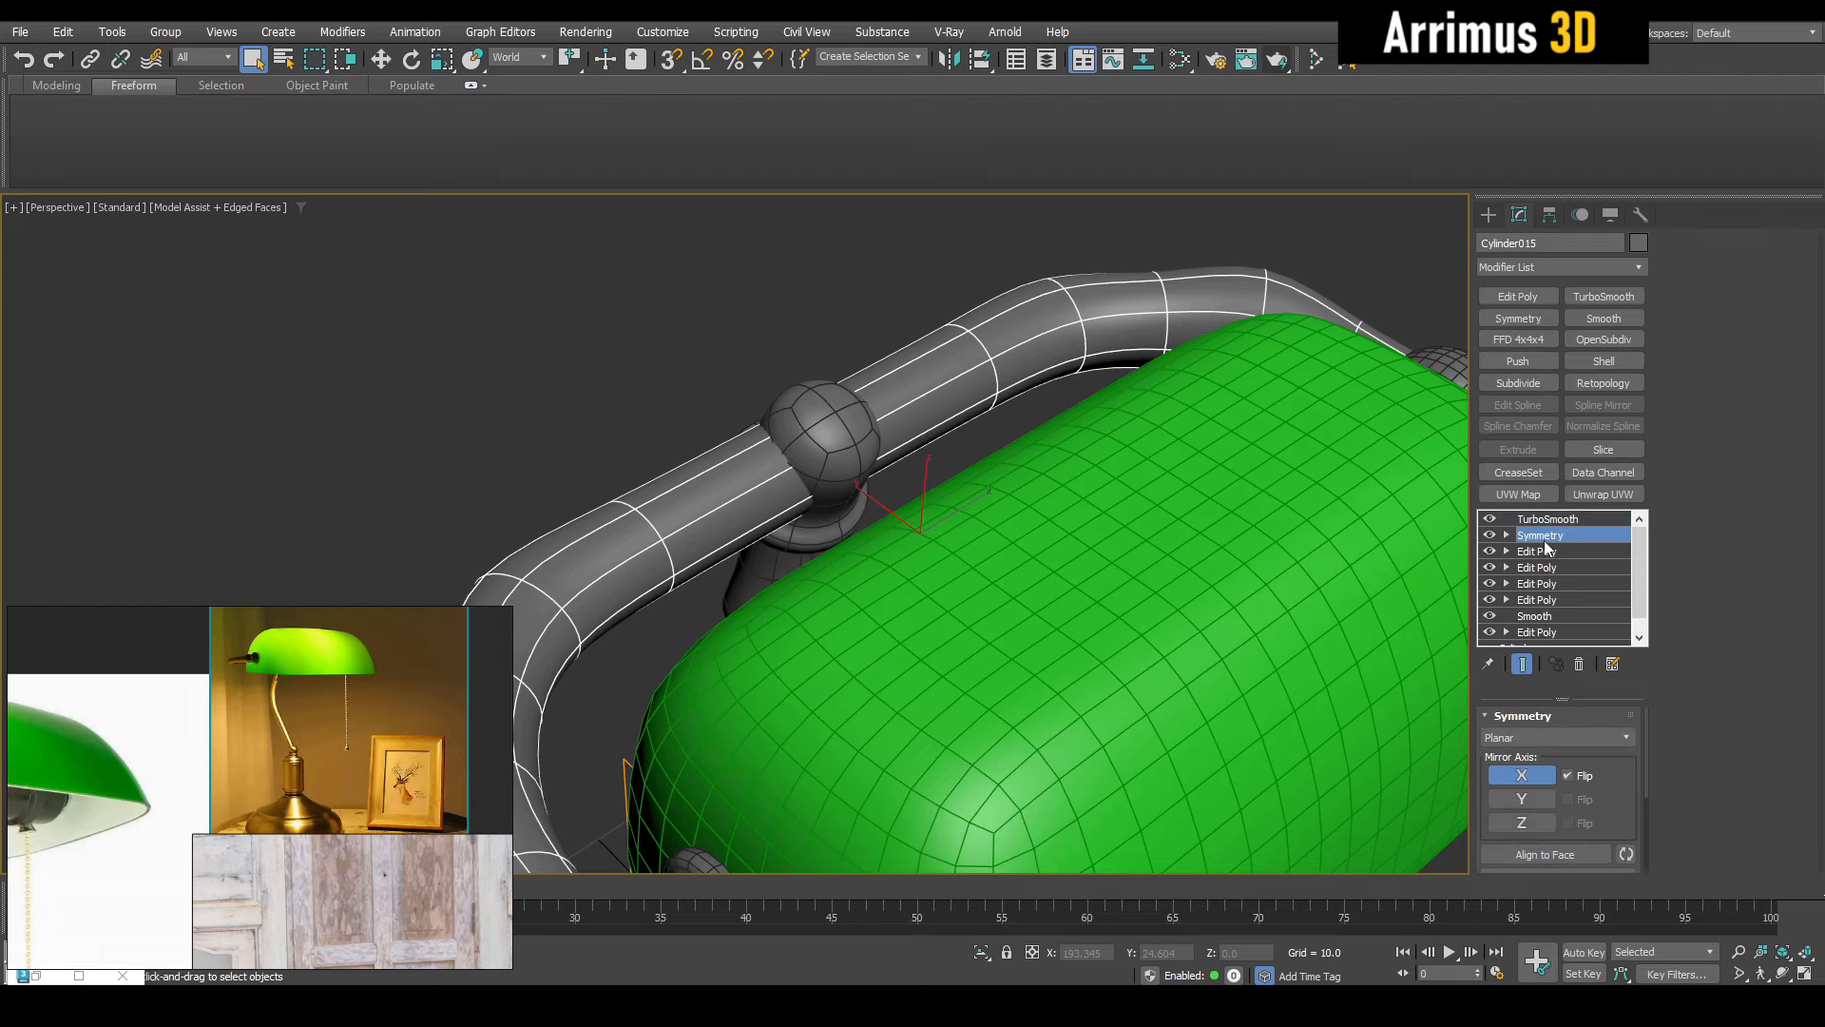
left_click(1518, 297)
key("1")
middle_click_drag(872, 352, 792, 365, "alt")
left_click_drag(953, 645, 953, 645)
middle_click_drag(953, 645, 893, 529, "alt")
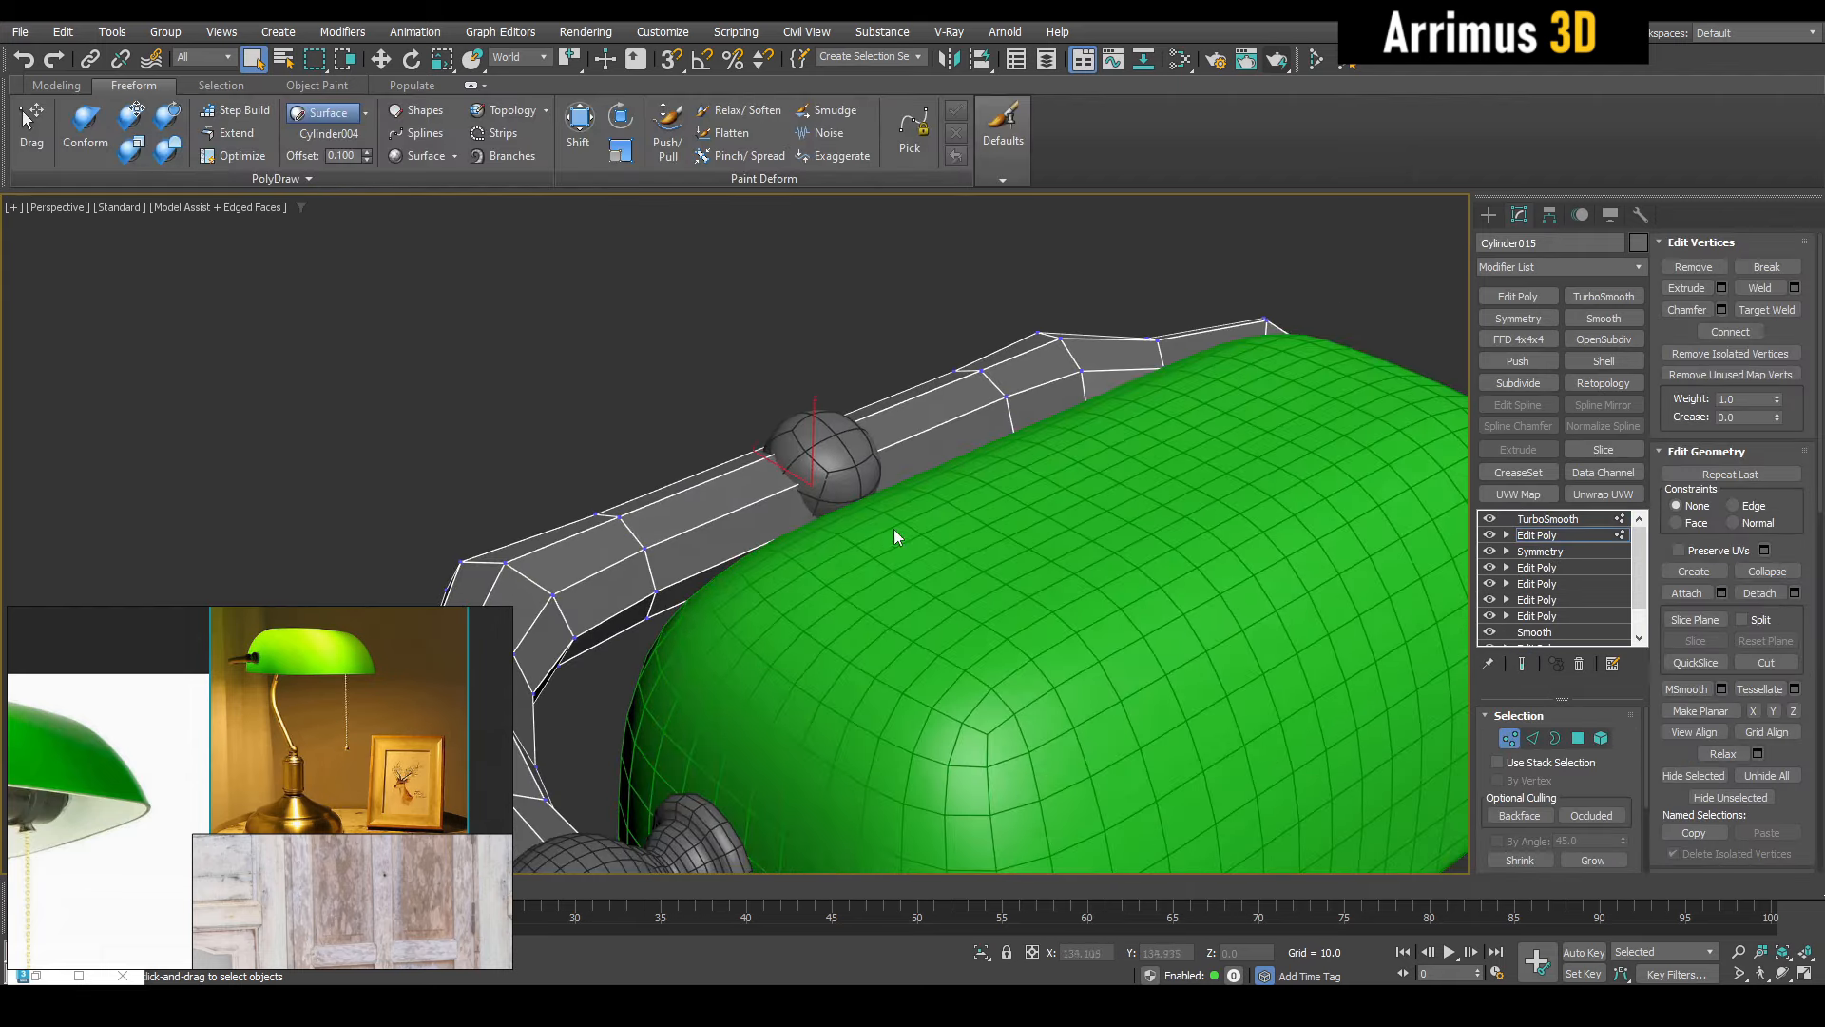
left_click_drag(807, 488, 815, 560)
middle_click_drag(810, 567, 742, 622, "alt")
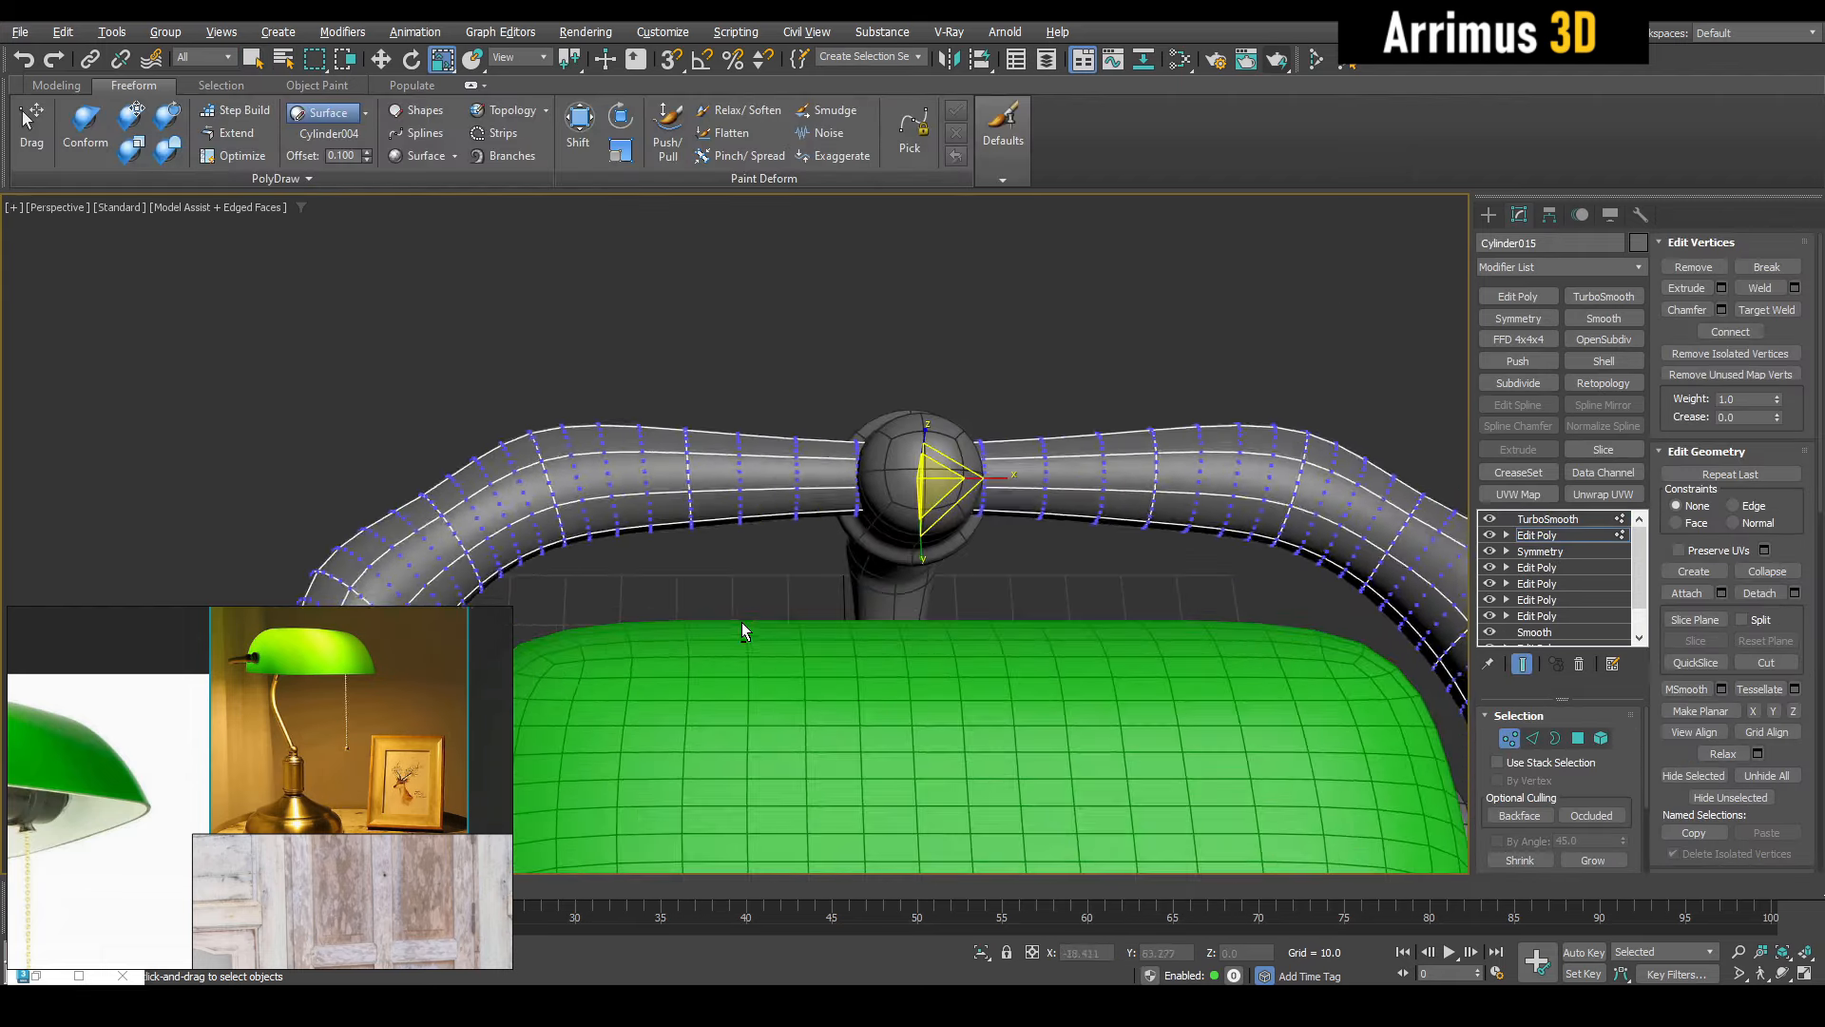
Select the vertex rings on both sides of the stem knob and scale them down to slim the arm
key("grave")
left_click_drag(623, 326, 704, 576)
left_click_drag(1208, 635, 1209, 636, "ctrl")
middle_click_drag(960, 532, 867, 483, "alt")
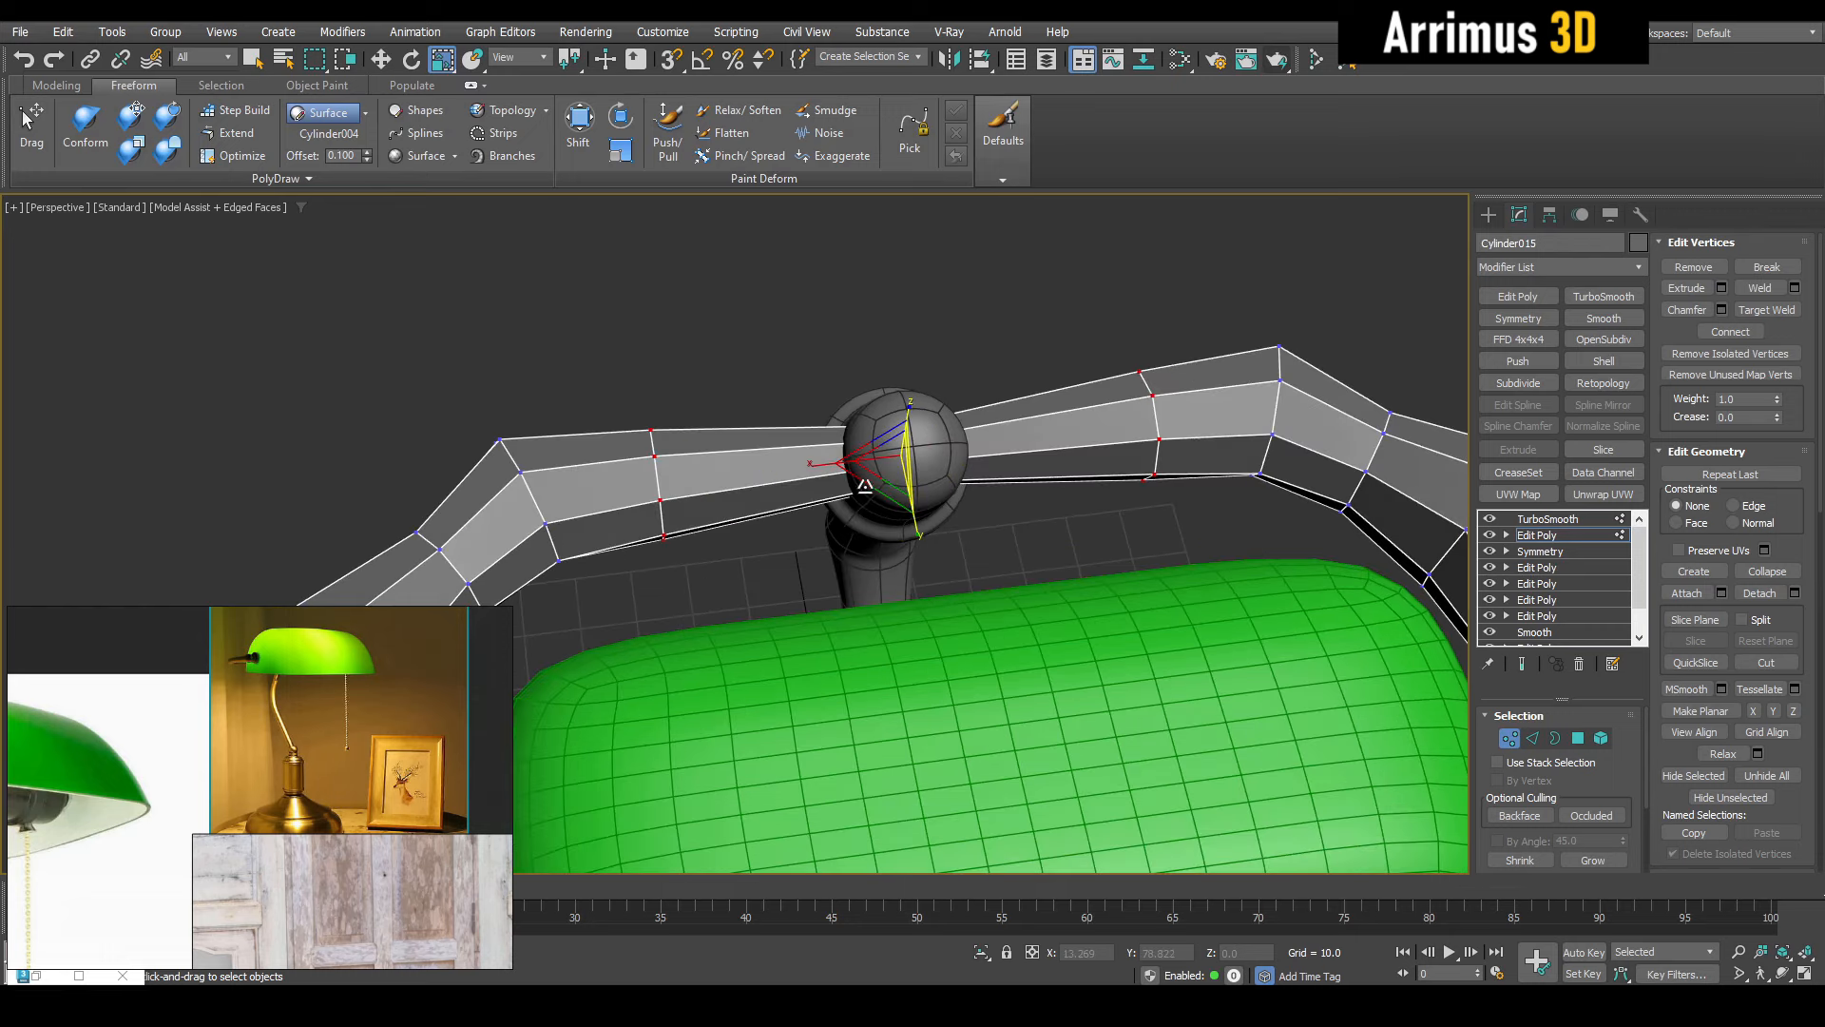
left_click_drag(869, 473, 891, 513)
key("grave")
key("grave")
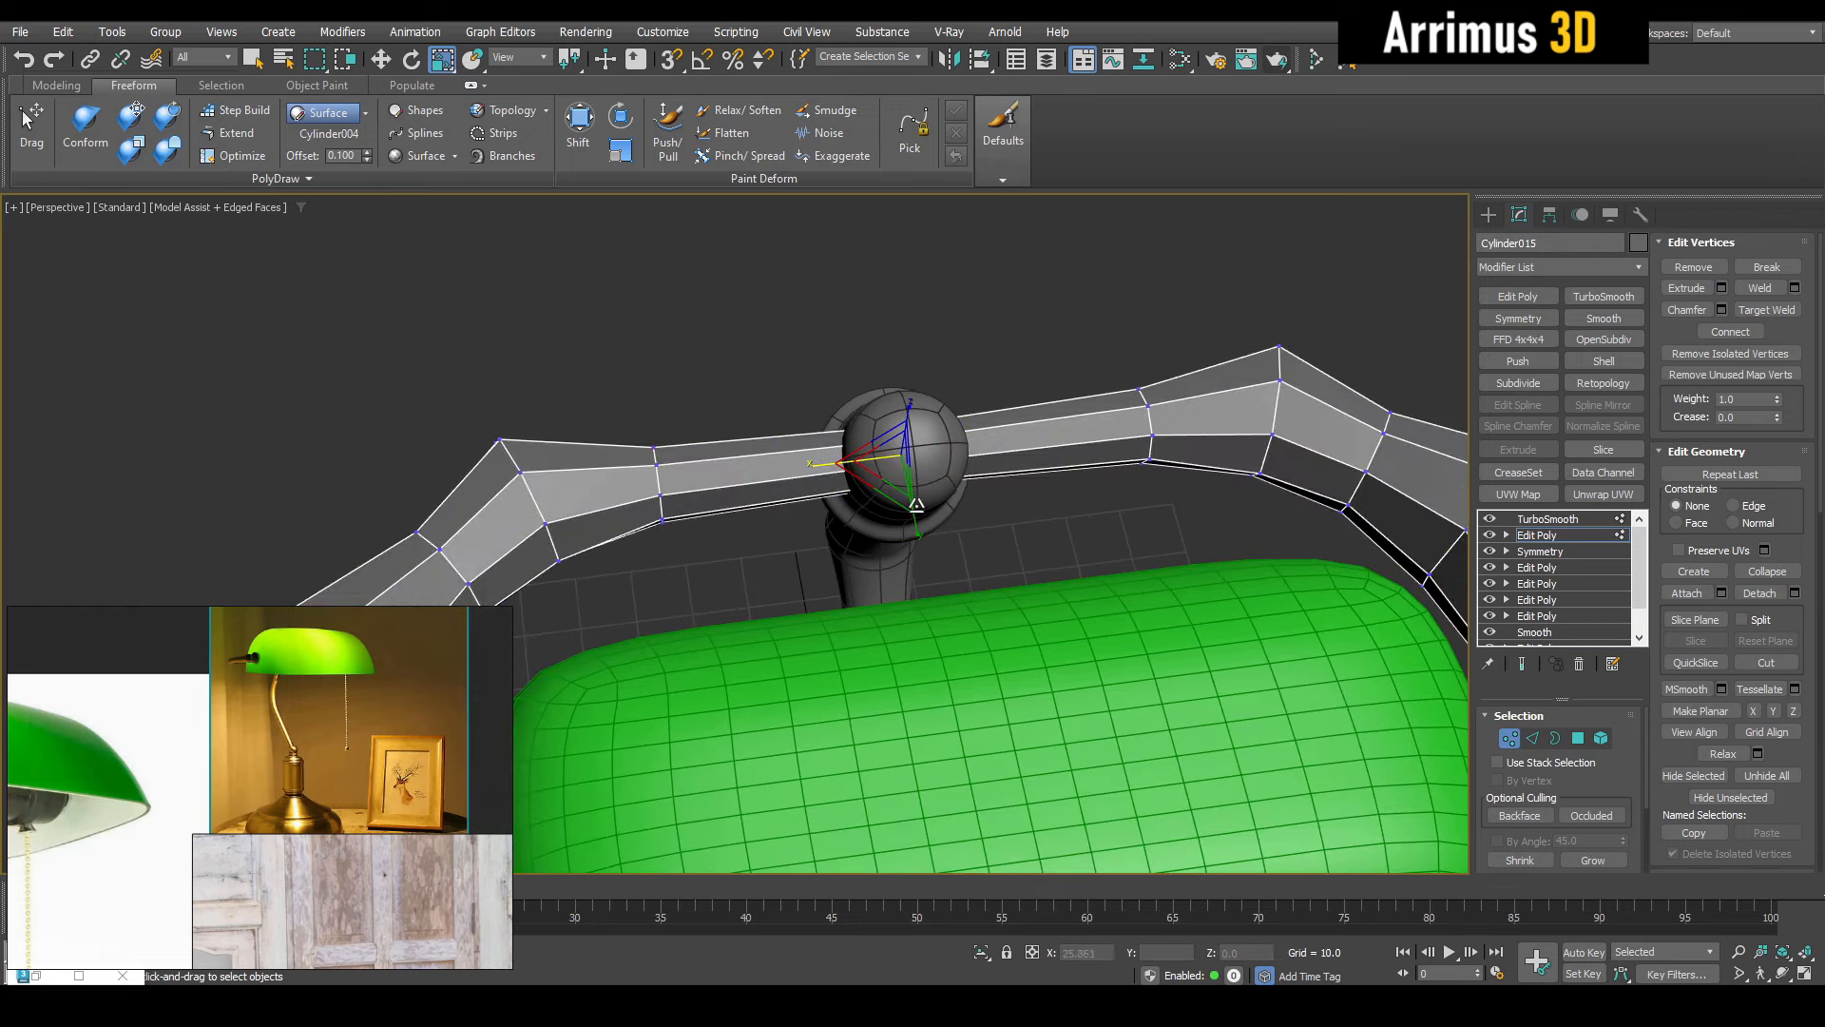
left_click_drag(881, 469, 891, 506)
Exit vertex editing and examine the tapered rear arm in plain shading without edges
key("grave")
scroll(893, 511, "down", 5)
middle_click_drag(766, 466, 936, 383)
key("1")
key("q")
left_click(860, 458)
key("F4")
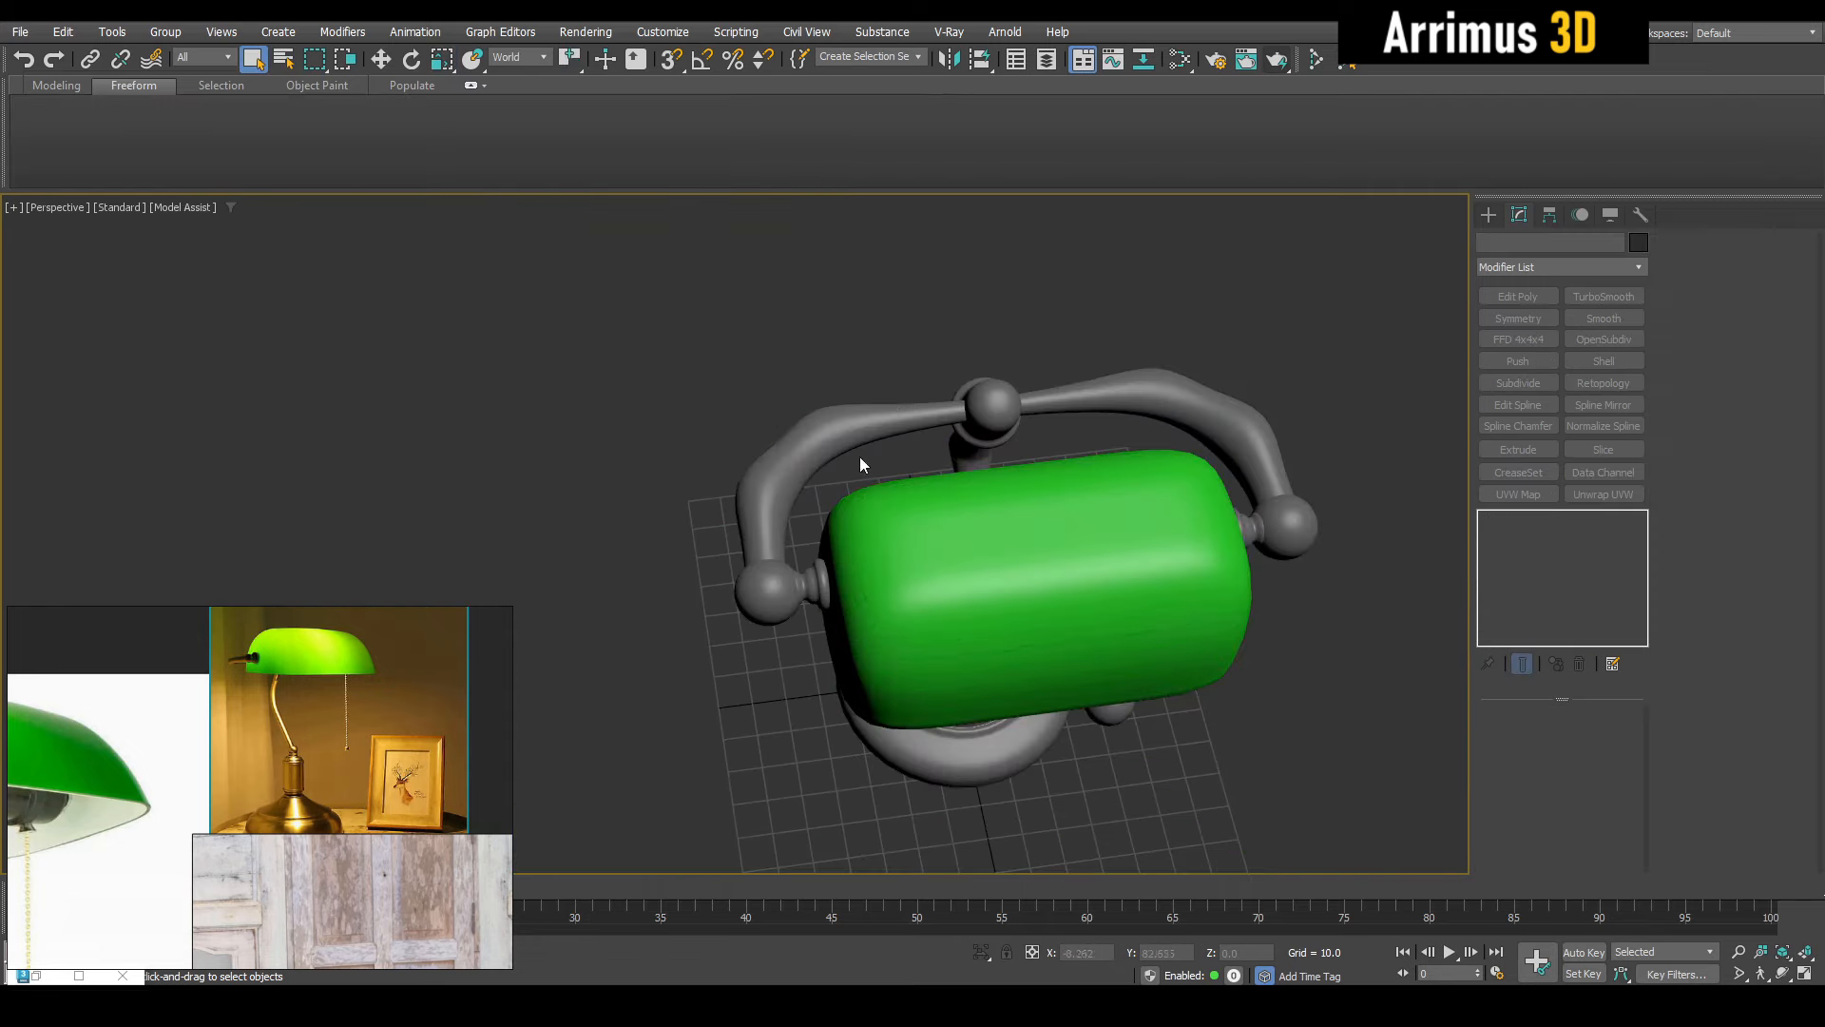
Add further Edit Poly modifiers beneath the rear arm's TurboSmooth and remove one half of the arm, keeping the other for editing
left_click(860, 454)
key("F4")
left_click(1538, 535)
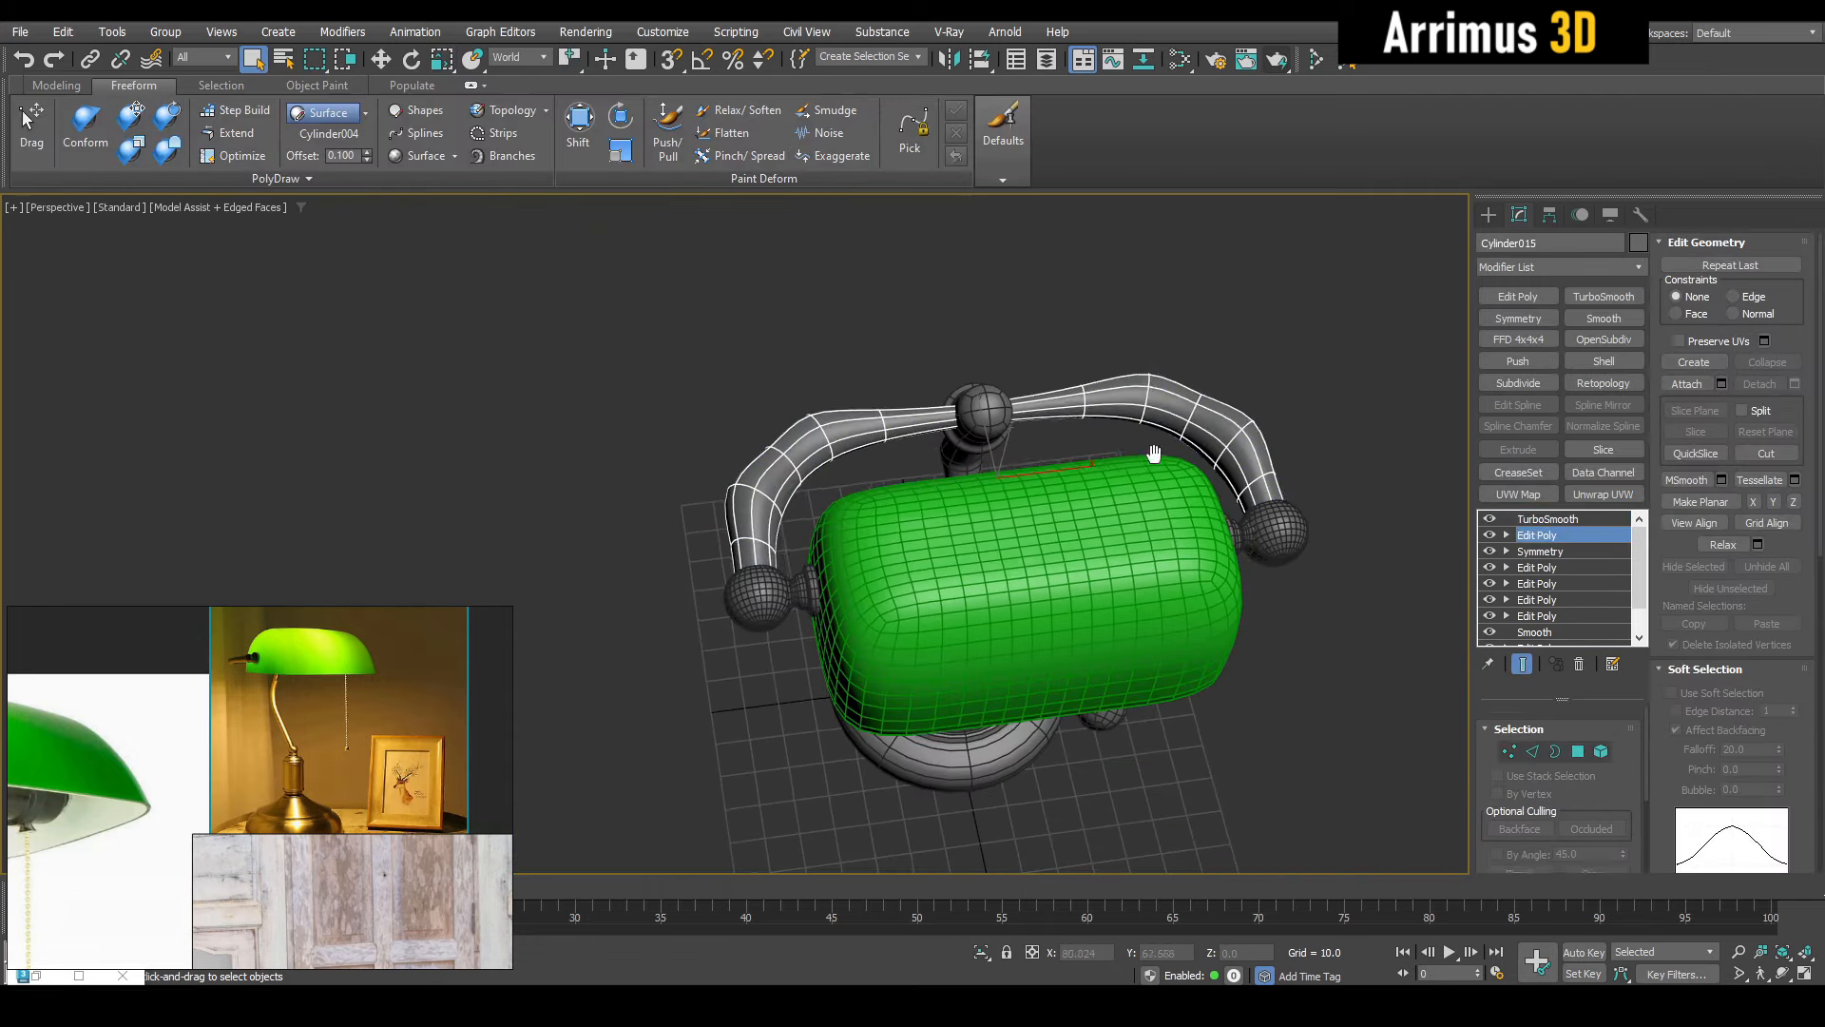
key("ctrl+a")
left_click(1241, 440)
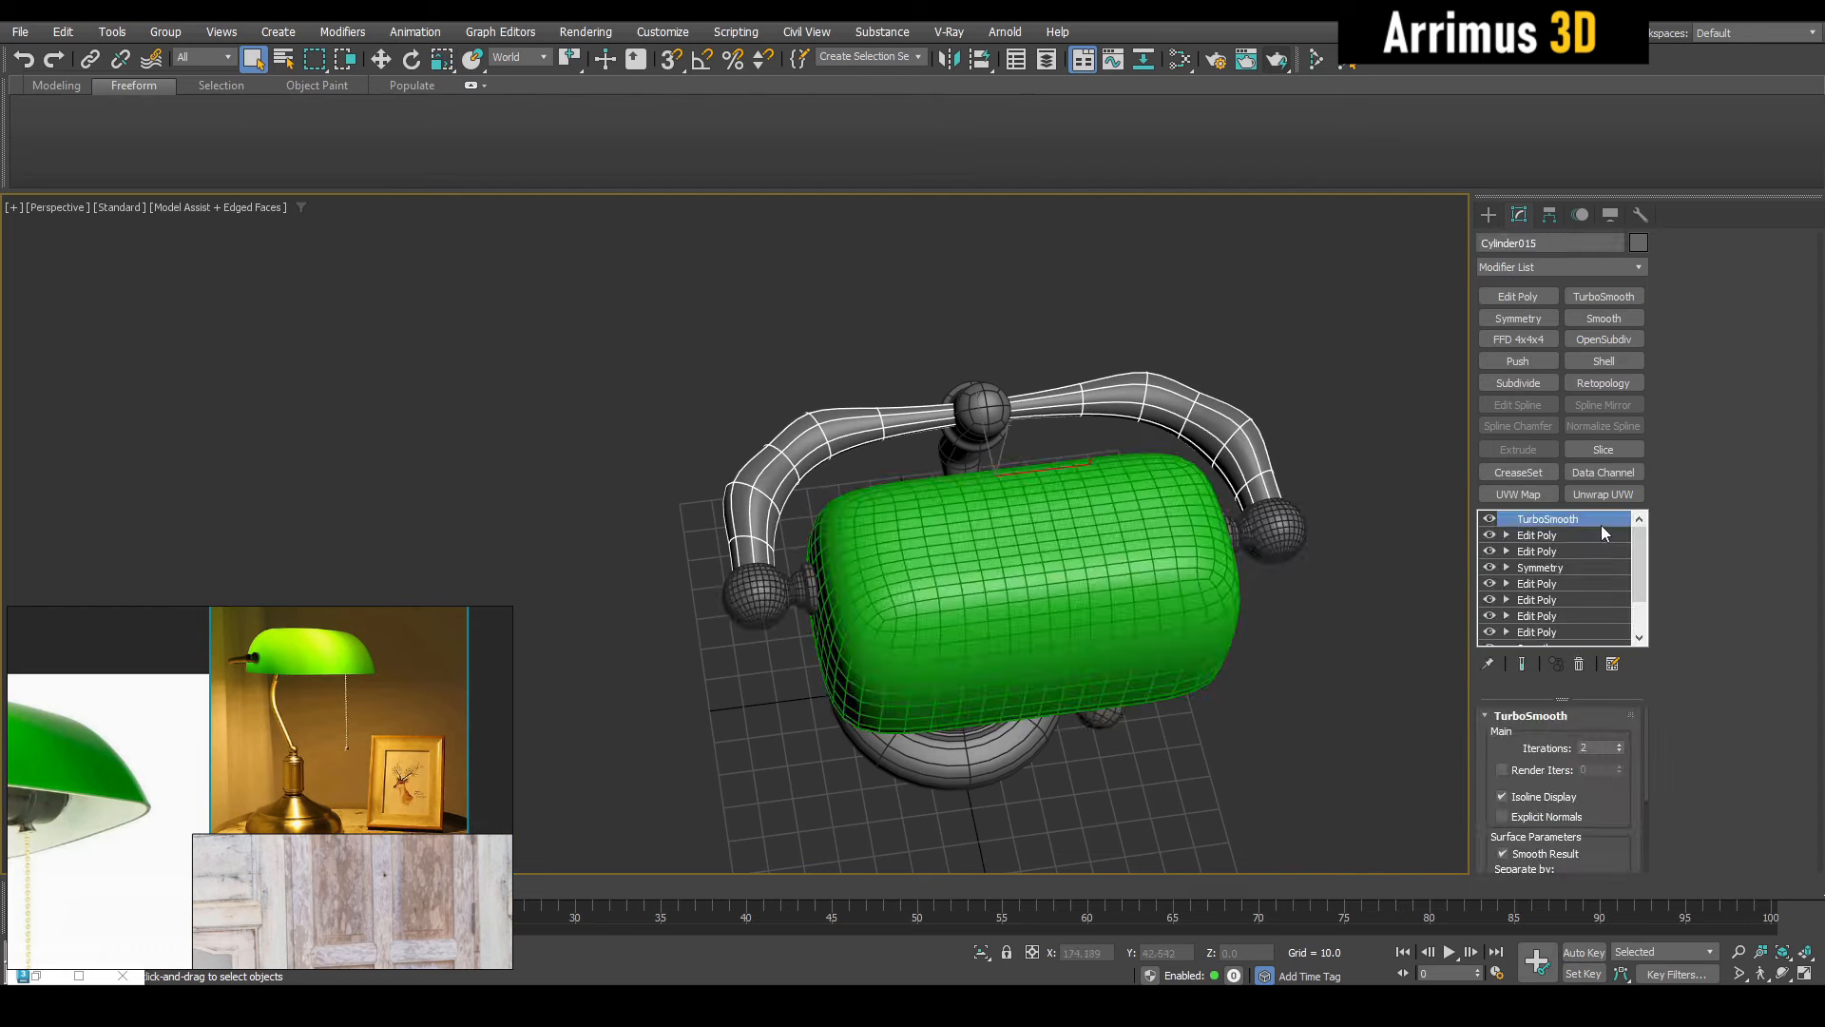
left_click(1565, 549)
left_click(1580, 538)
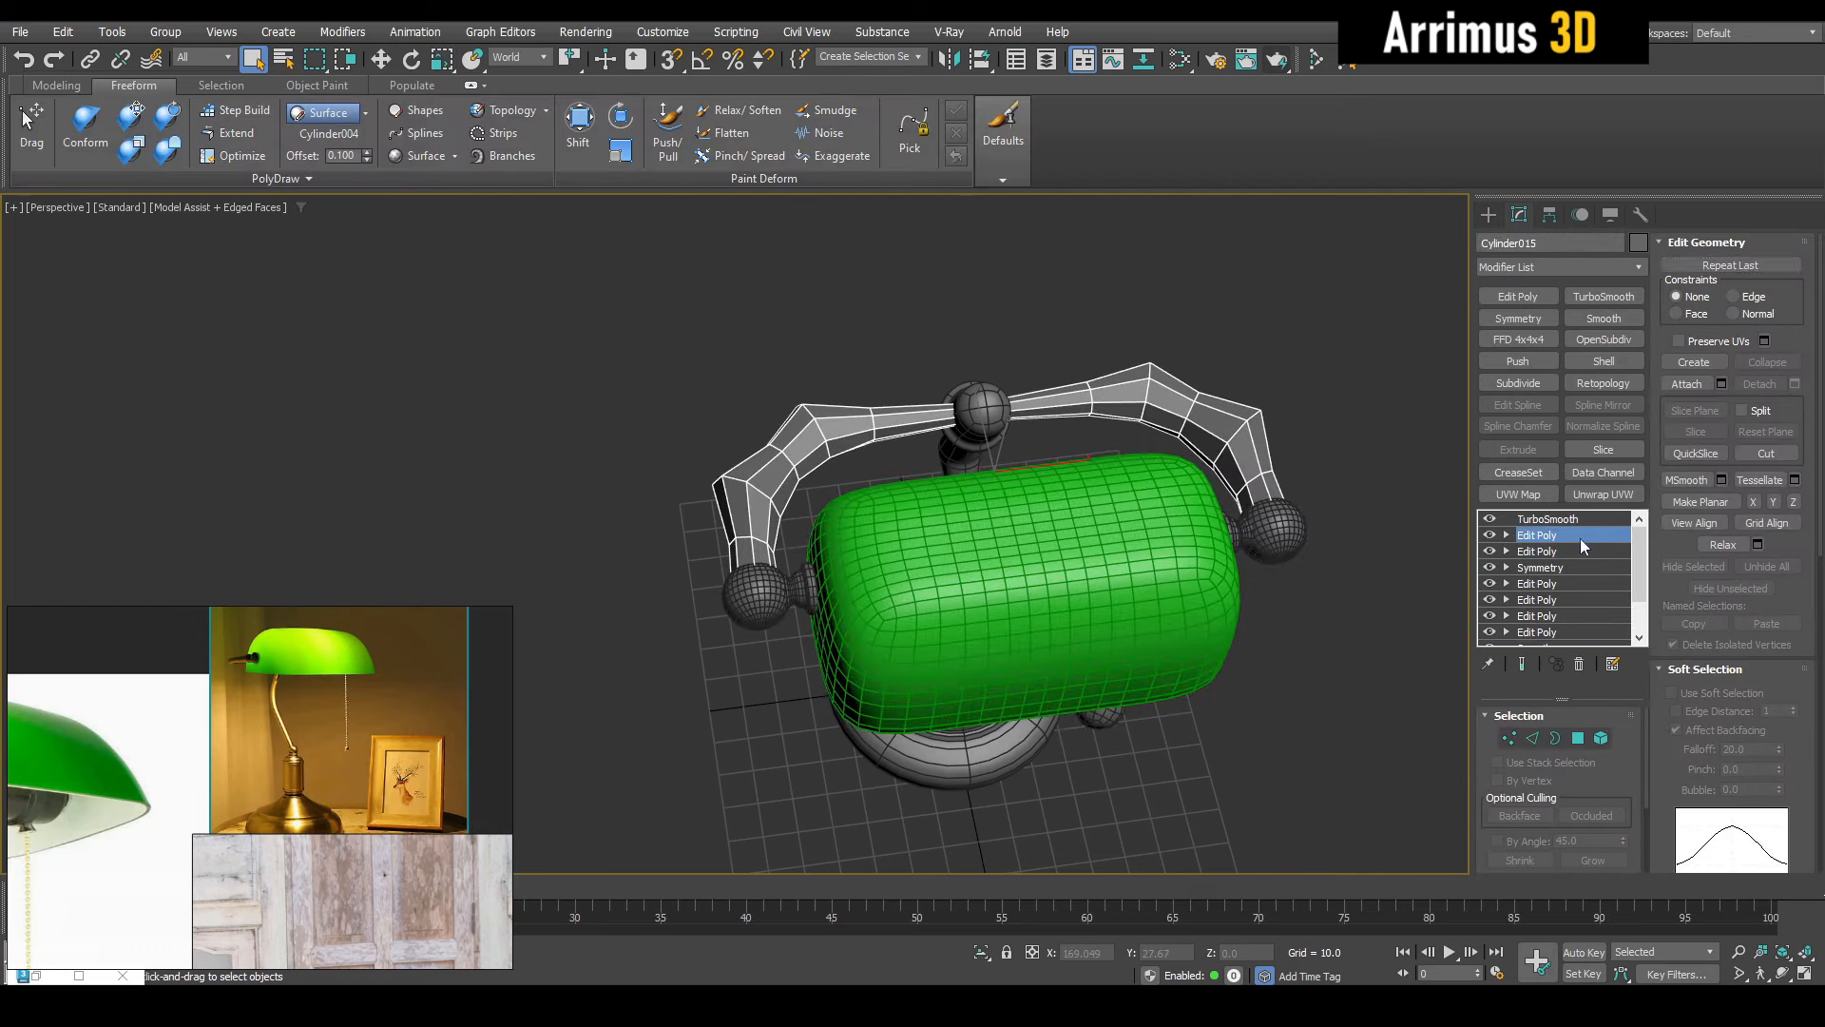
left_click(1518, 296)
key("1")
scroll(754, 514, "up", 5)
mouse_move(756, 521)
middle_mouse_down("alt")
mouse_move(786, 581)
mouse_move(789, 518)
middle_mouse_up("alt")
Scale down the edge loops at the arm's inner bend and at the middle of its curved section
key("2")
key("r")
left_click_drag(740, 527, 762, 571)
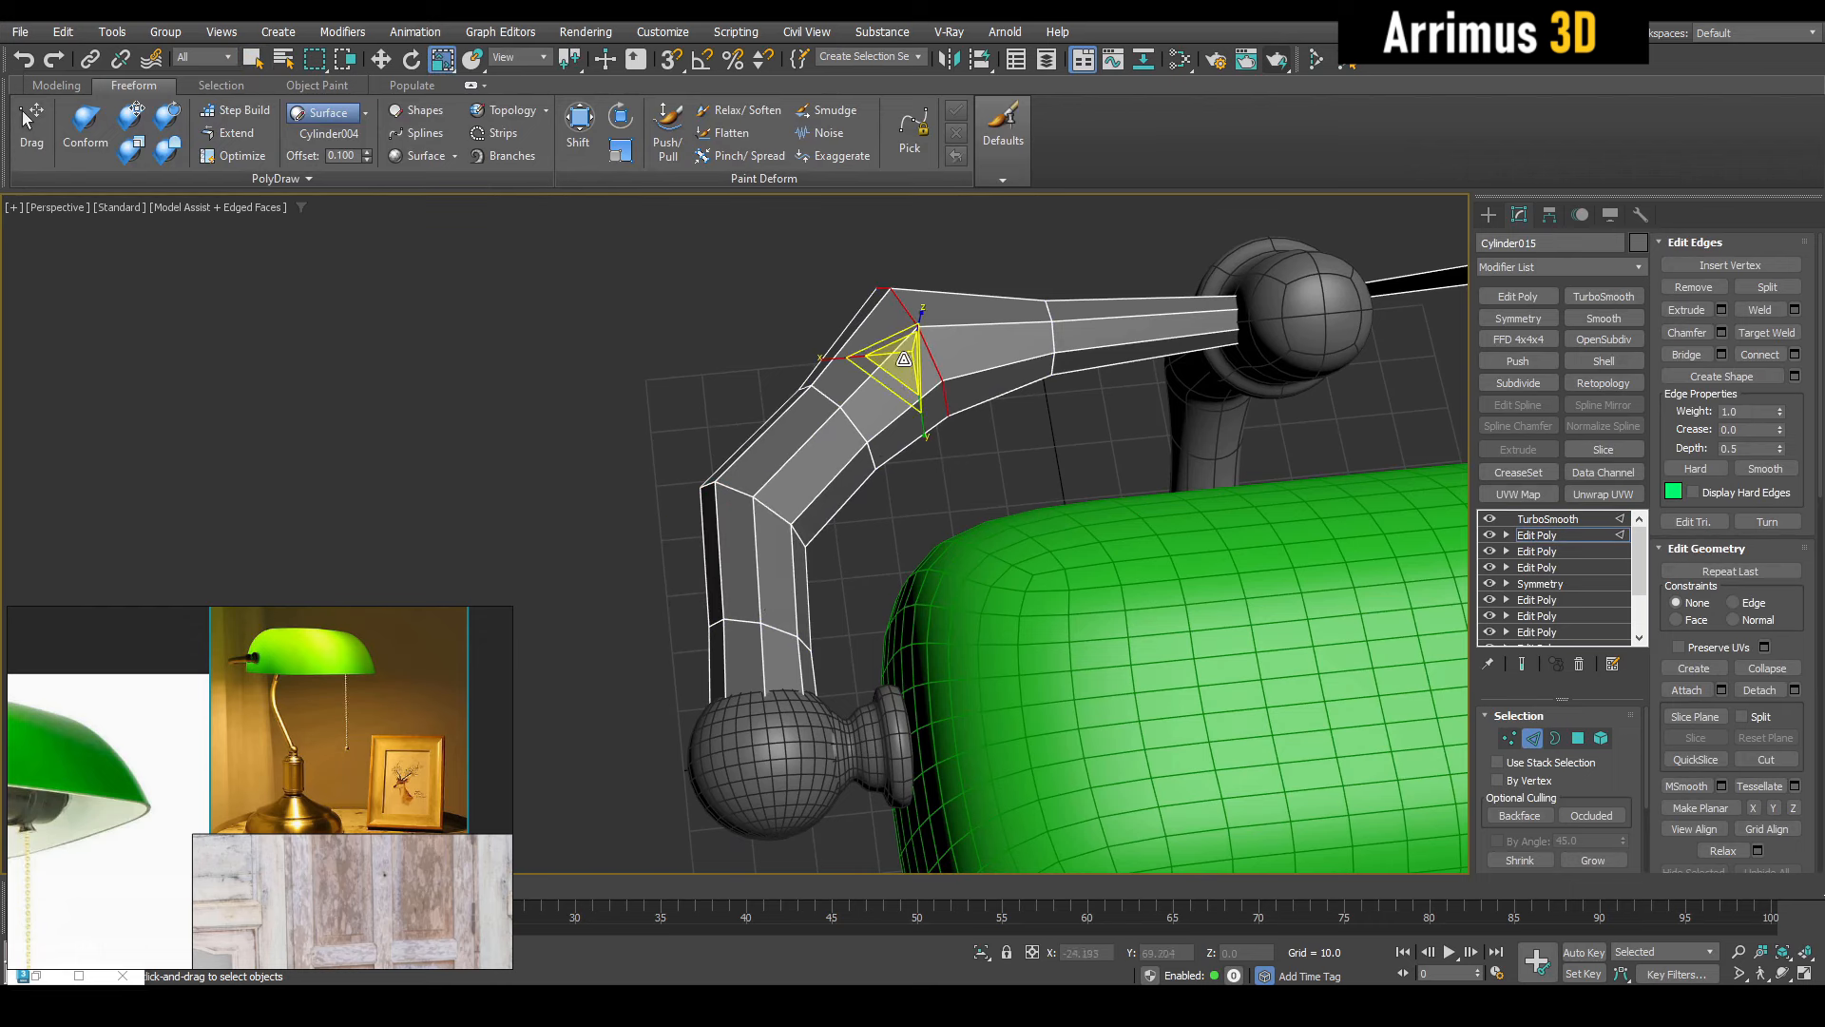
left_click_drag(903, 360, 854, 555)
key("grave")
key("grave")
key("w")
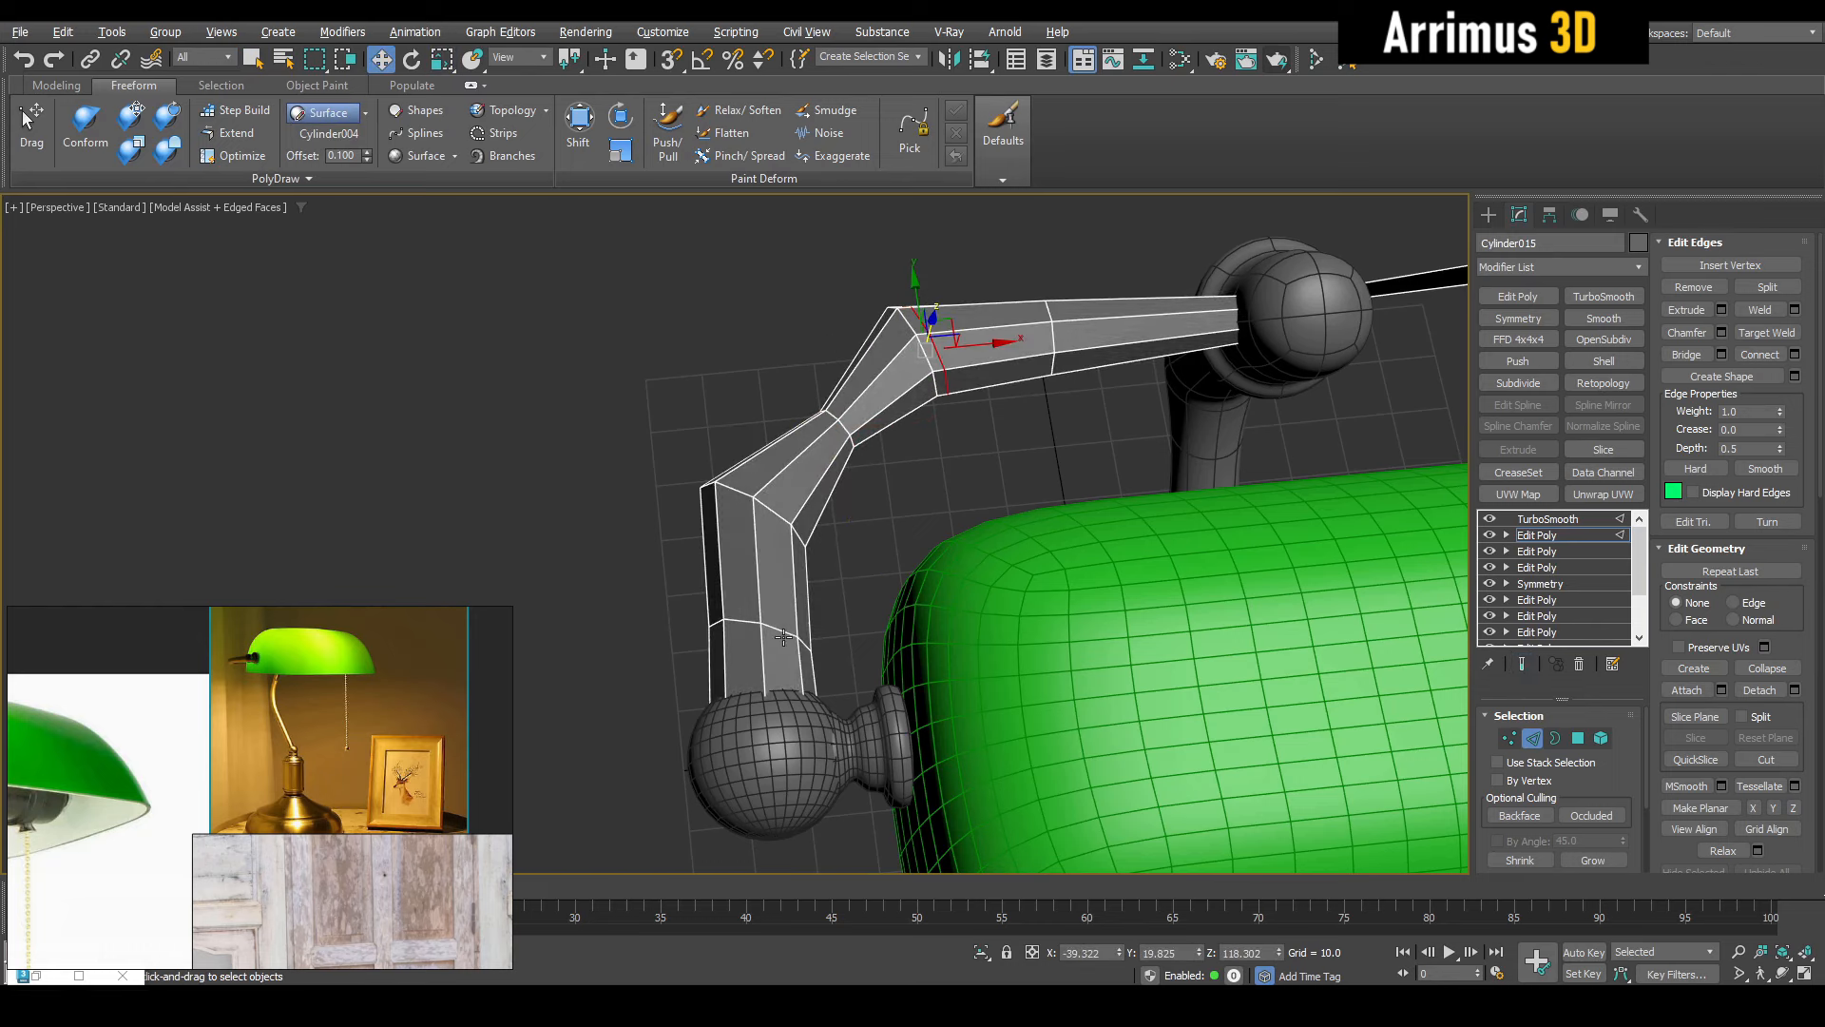
Reposition the arm's vertex ring near the end ball and scale it down to taper the tube toward the ball
middle_click_drag(781, 629, 777, 591)
key("1")
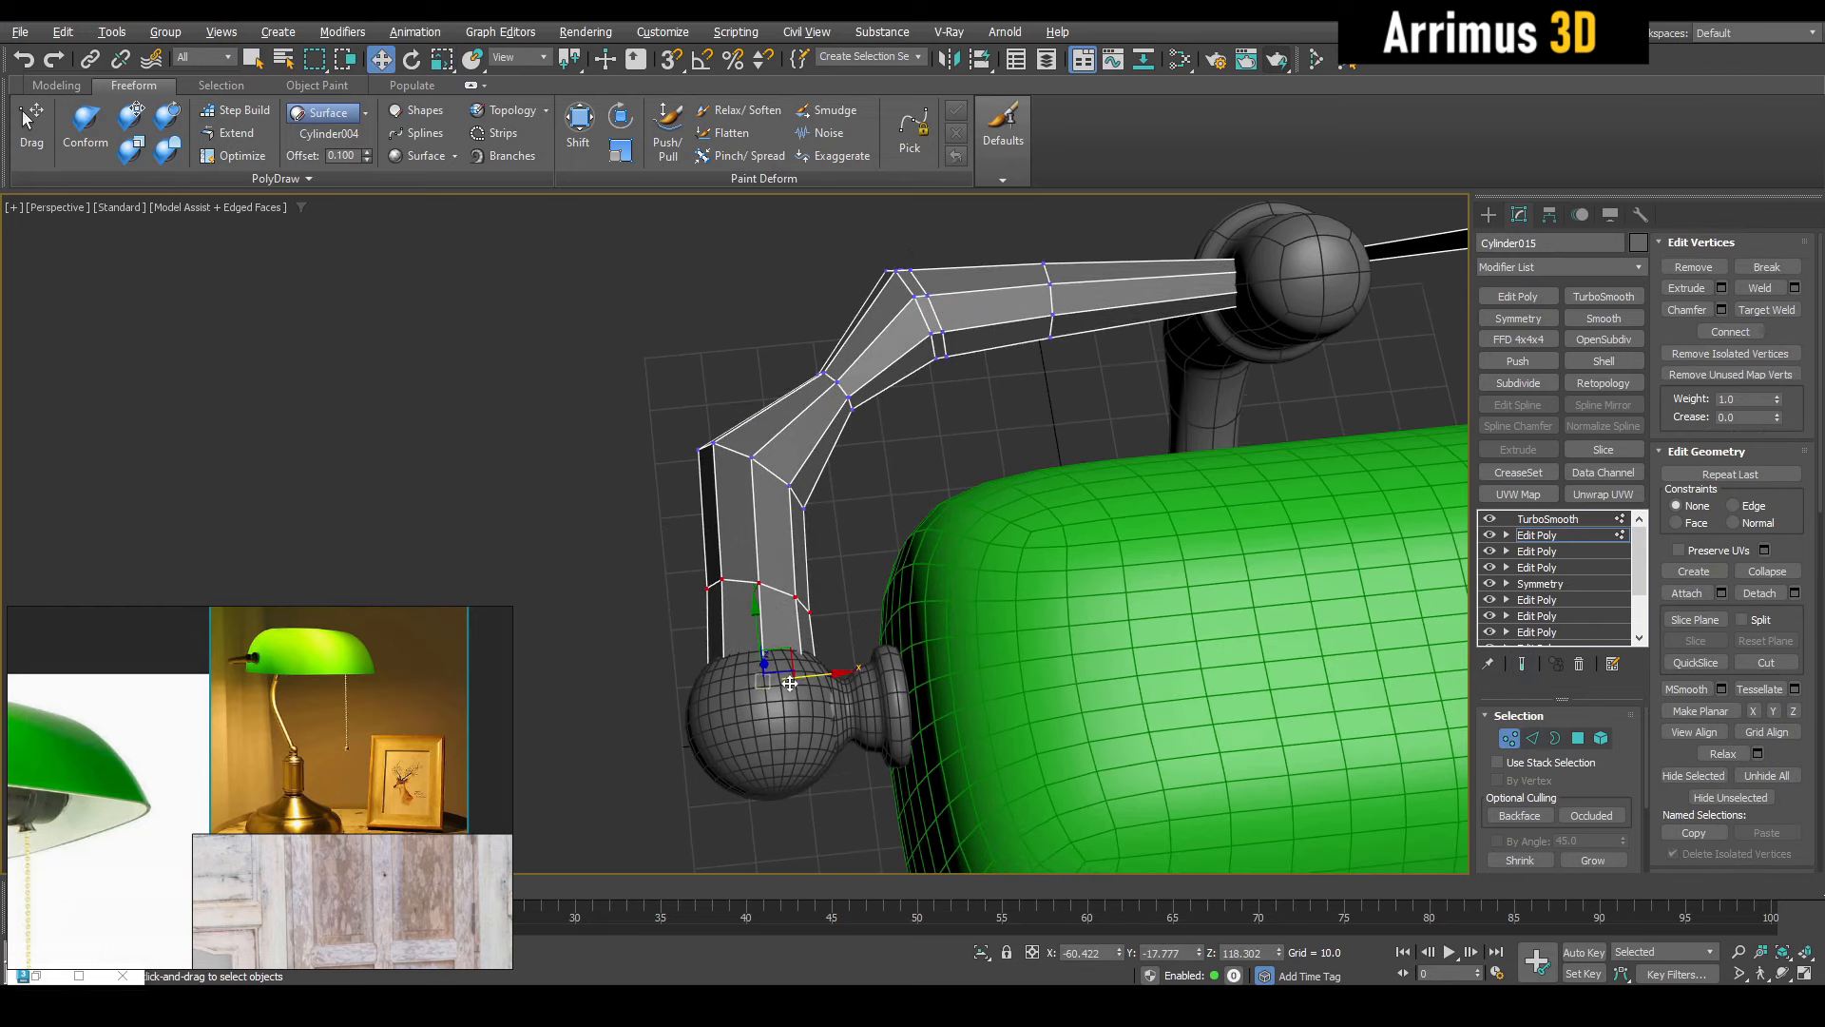
left_click_drag(760, 685, 775, 756)
key("grave")
key("grave")
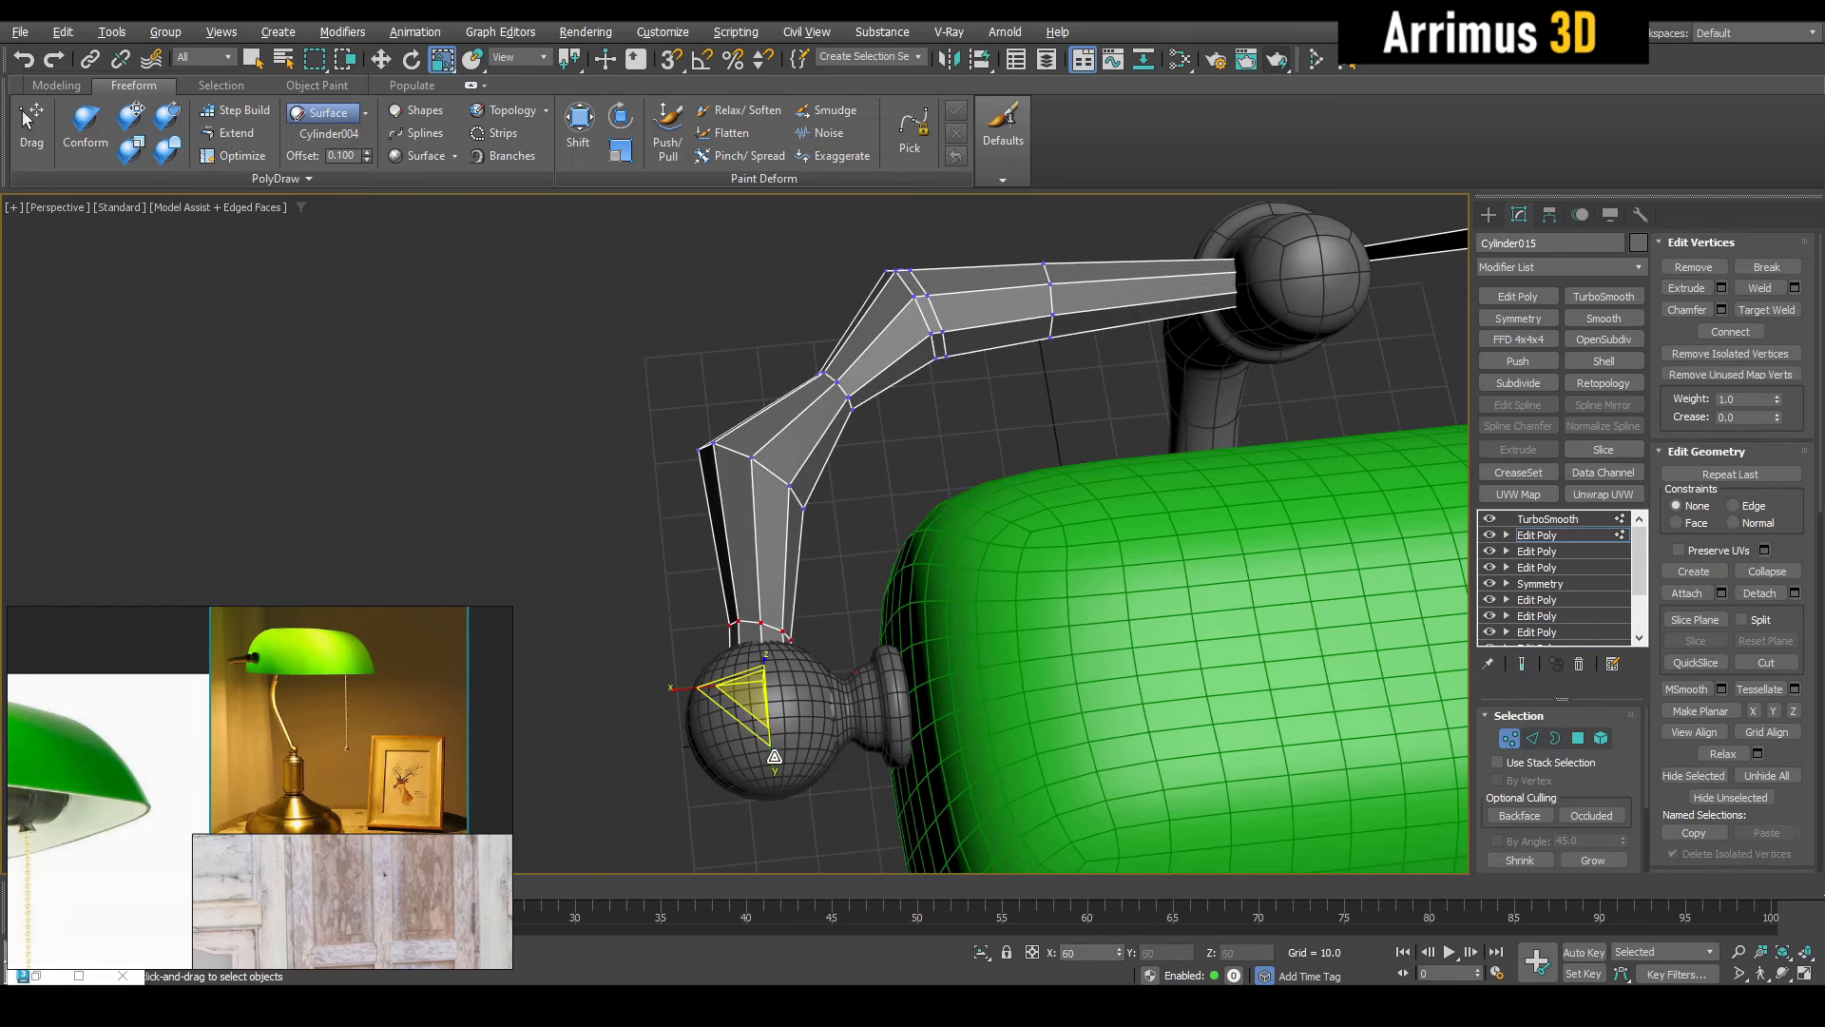
middle_click_drag(772, 643, 776, 657, "alt")
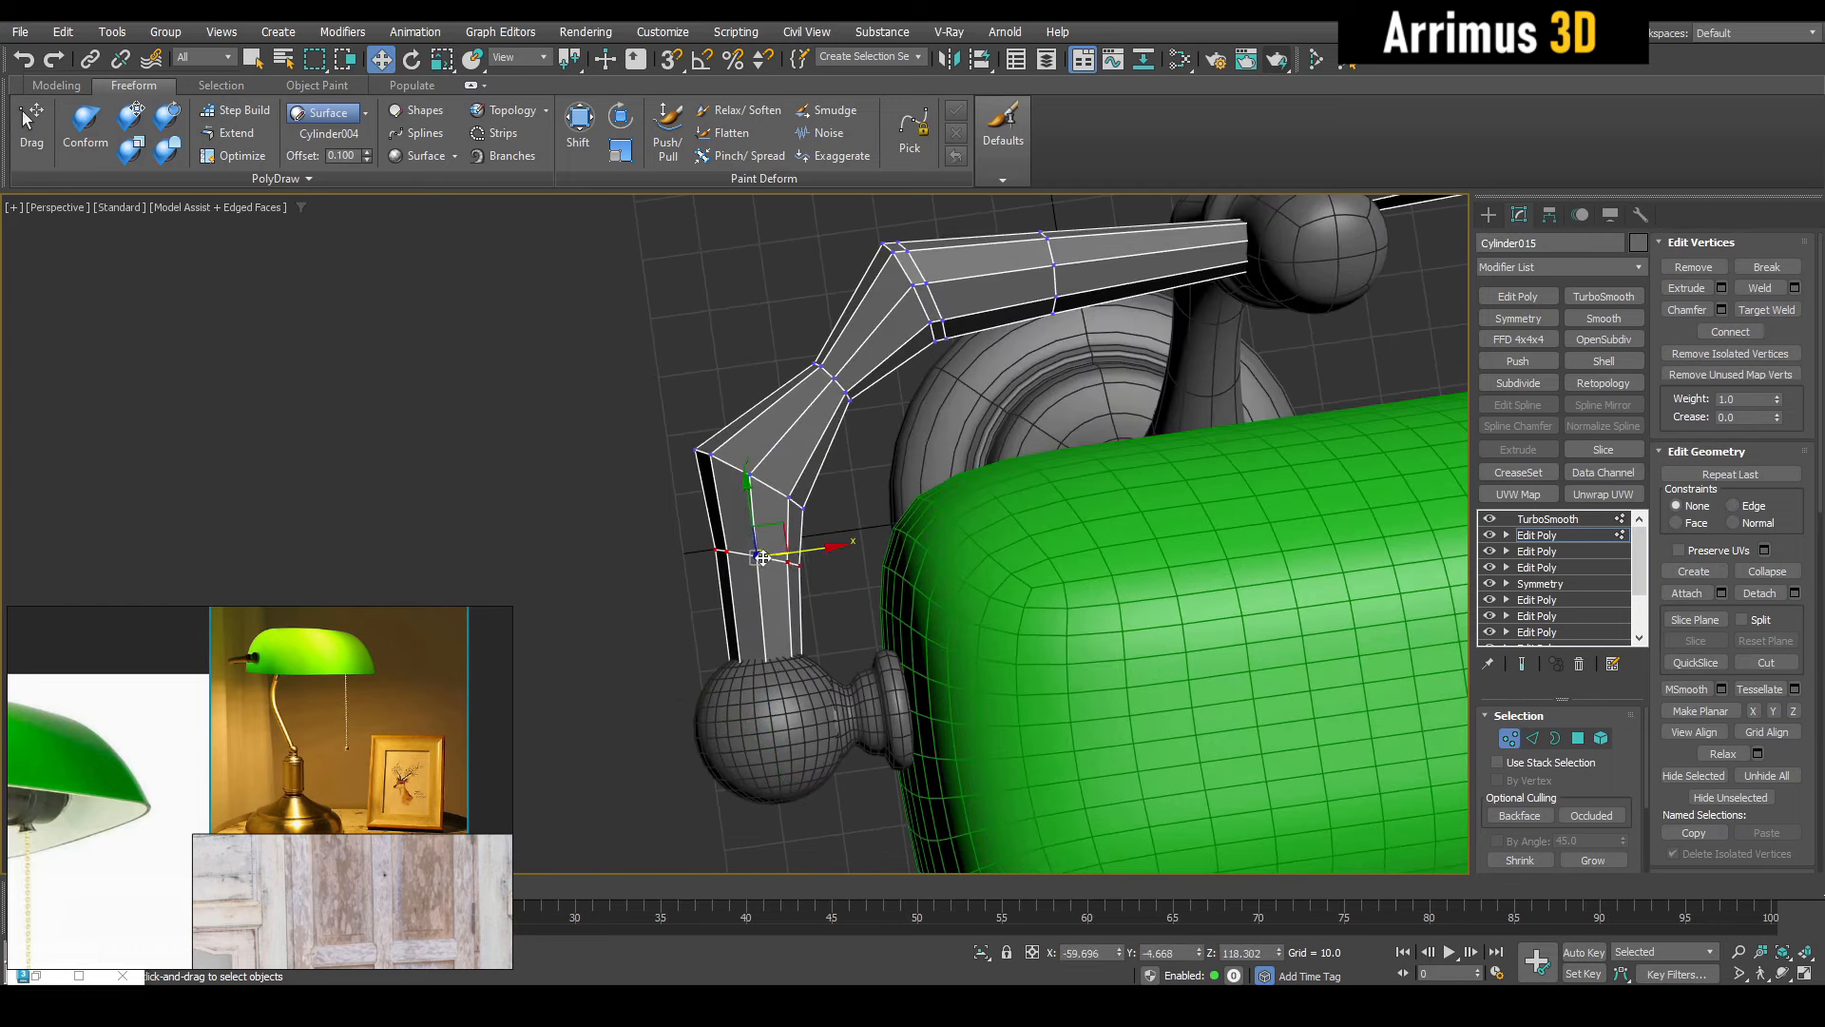
key("grave")
key("grave")
key("q")
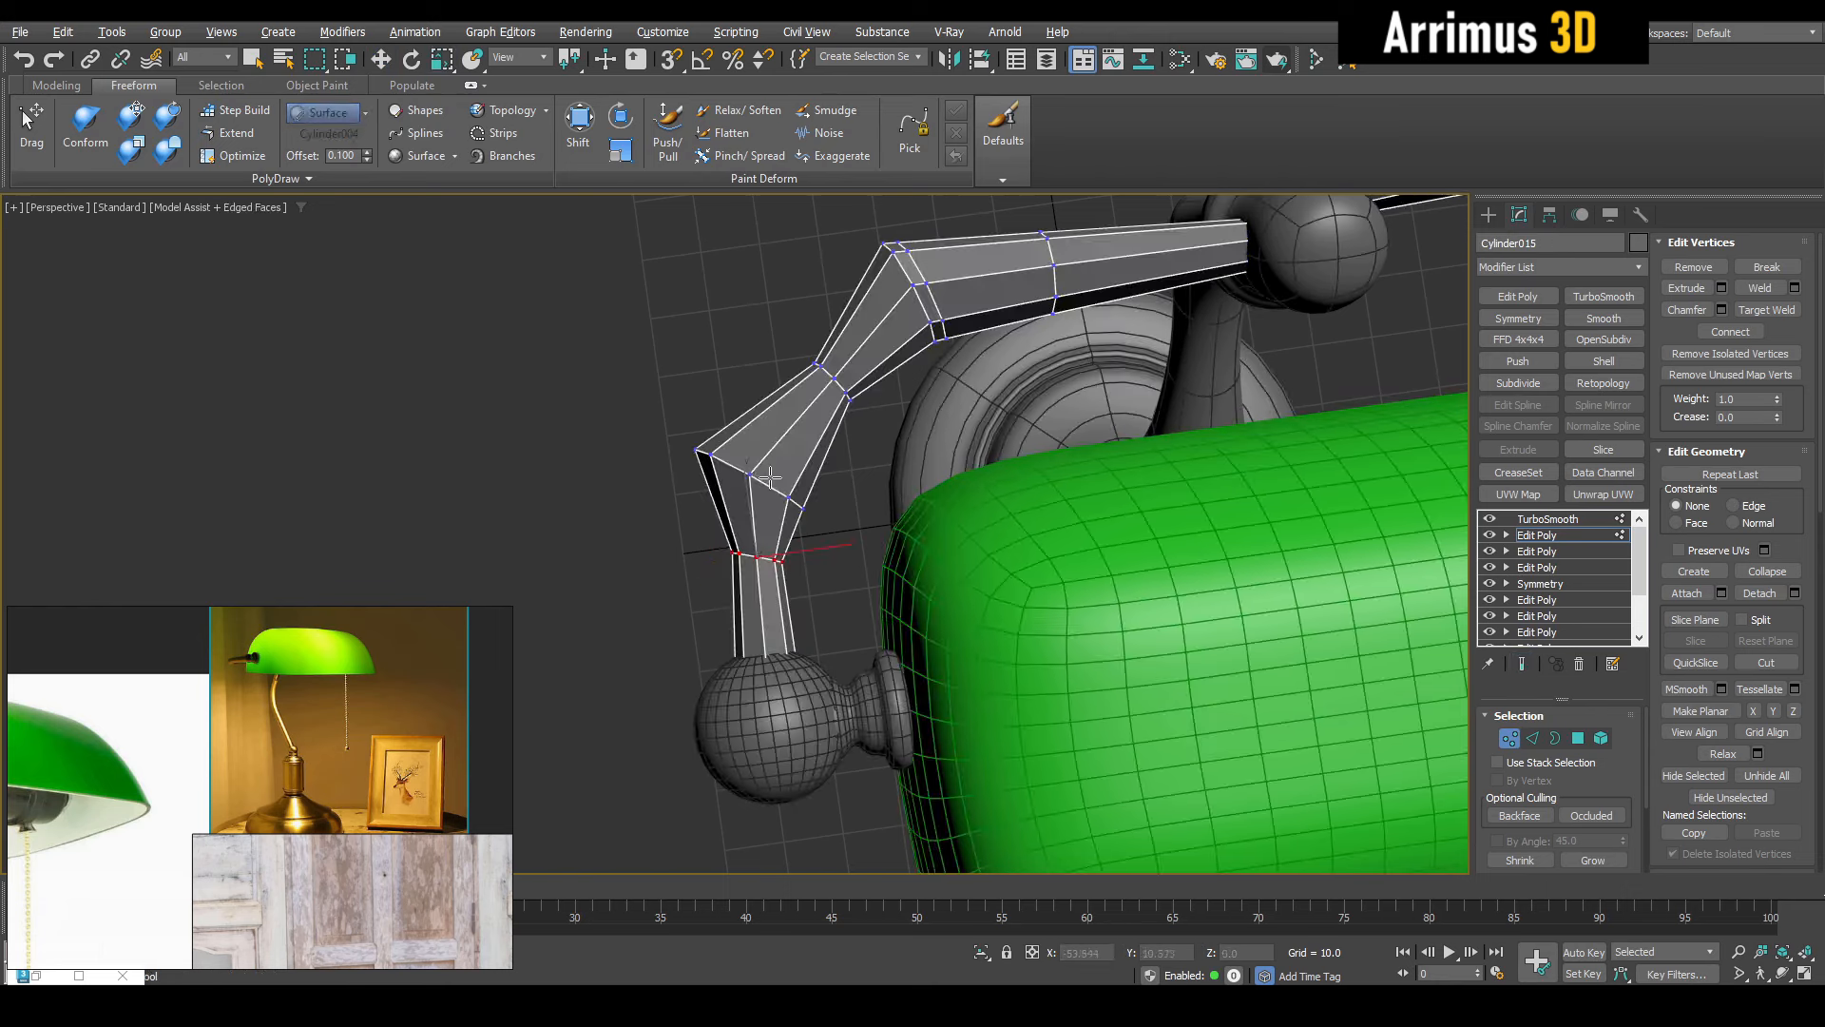
left_click(768, 462)
key("w")
key("grave")
Exit sub-object editing and mirror the reshaped half of the arm with a Symmetry modifier on the X axis, flipped
key("2")
key("q")
middle_click_drag(856, 517, 836, 457)
scroll(818, 558, "down", 2)
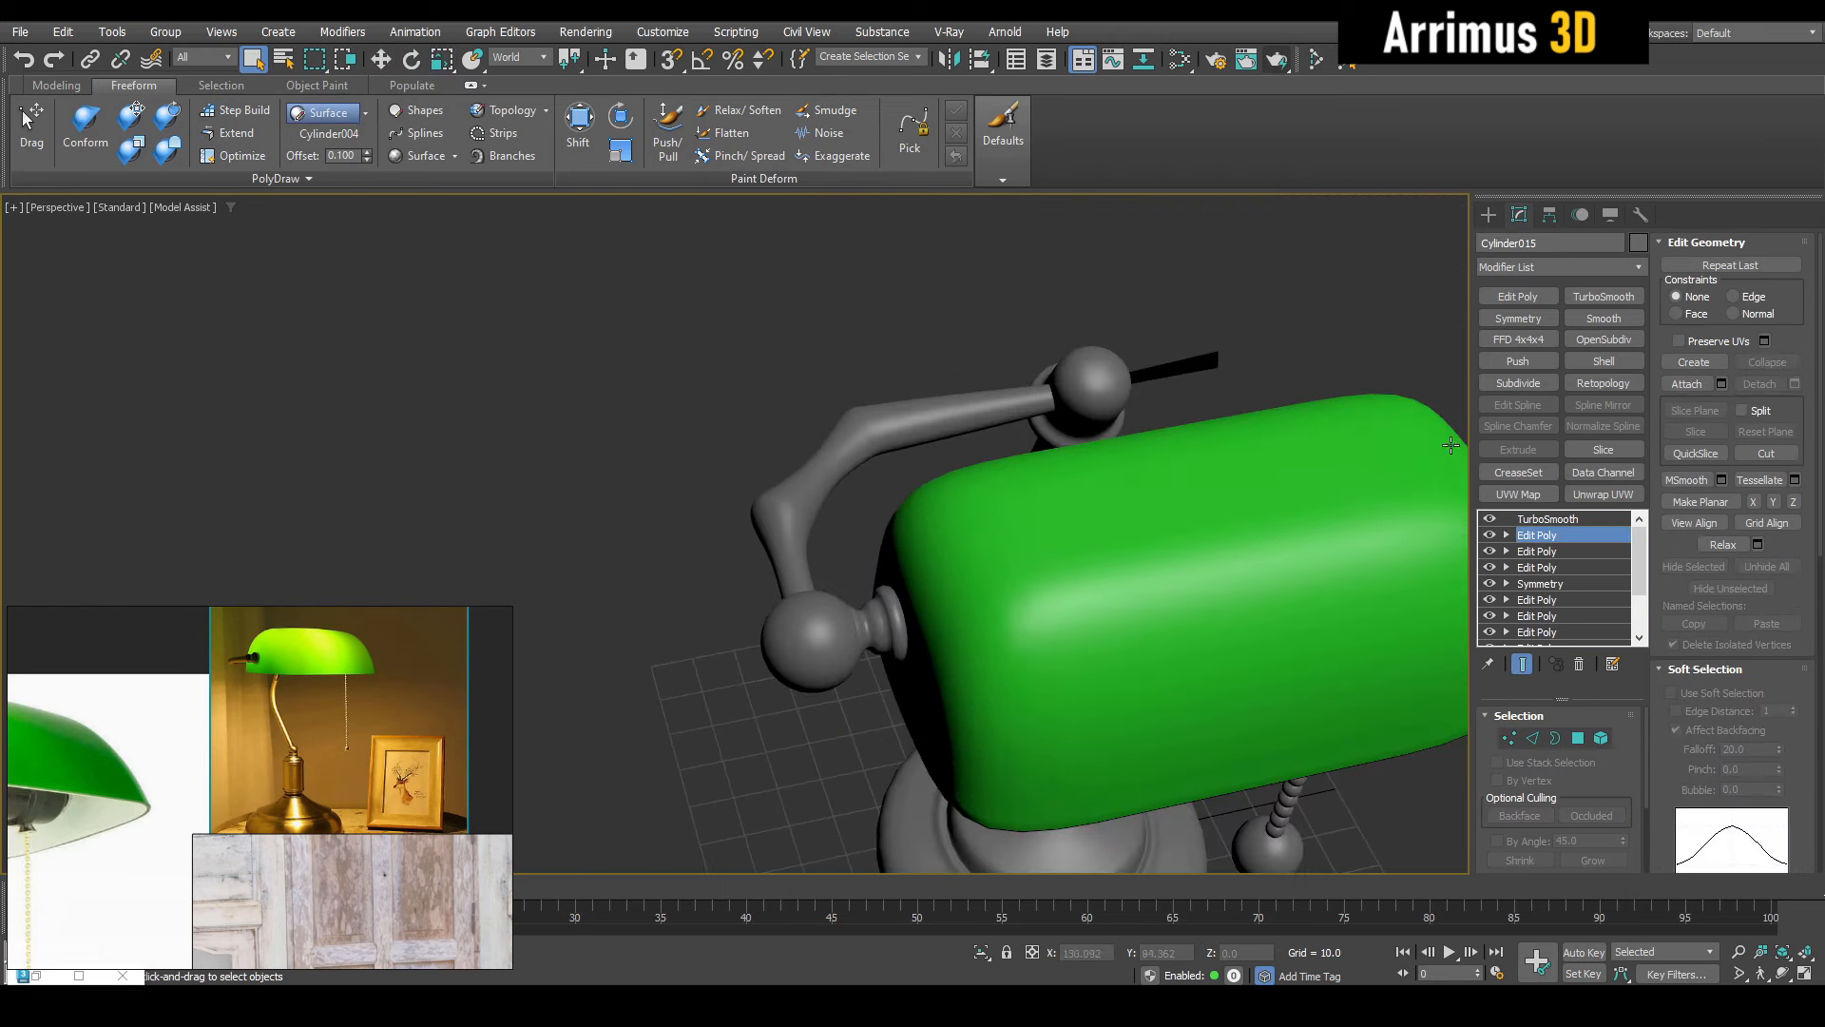
left_click(1518, 319)
left_click(1522, 776)
scroll(1550, 763, "down", 1)
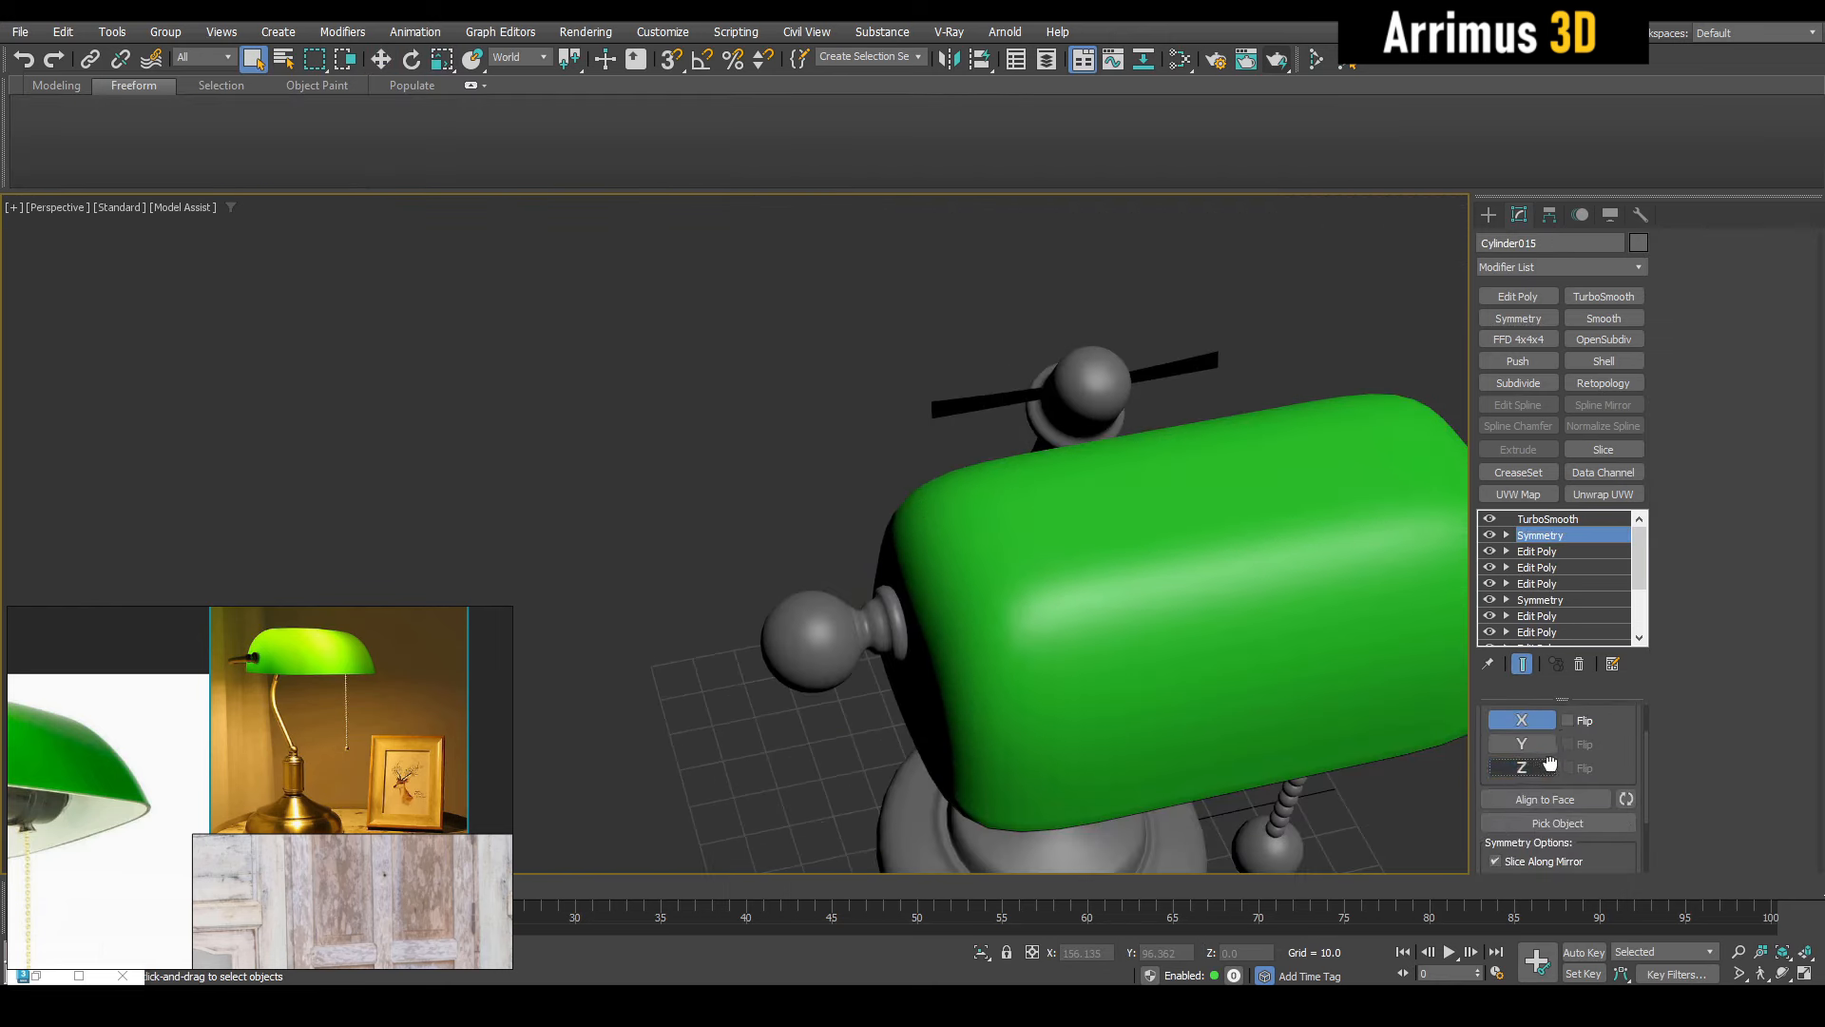
left_click(1570, 721)
middle_click_drag(1060, 644, 1094, 571, "alt")
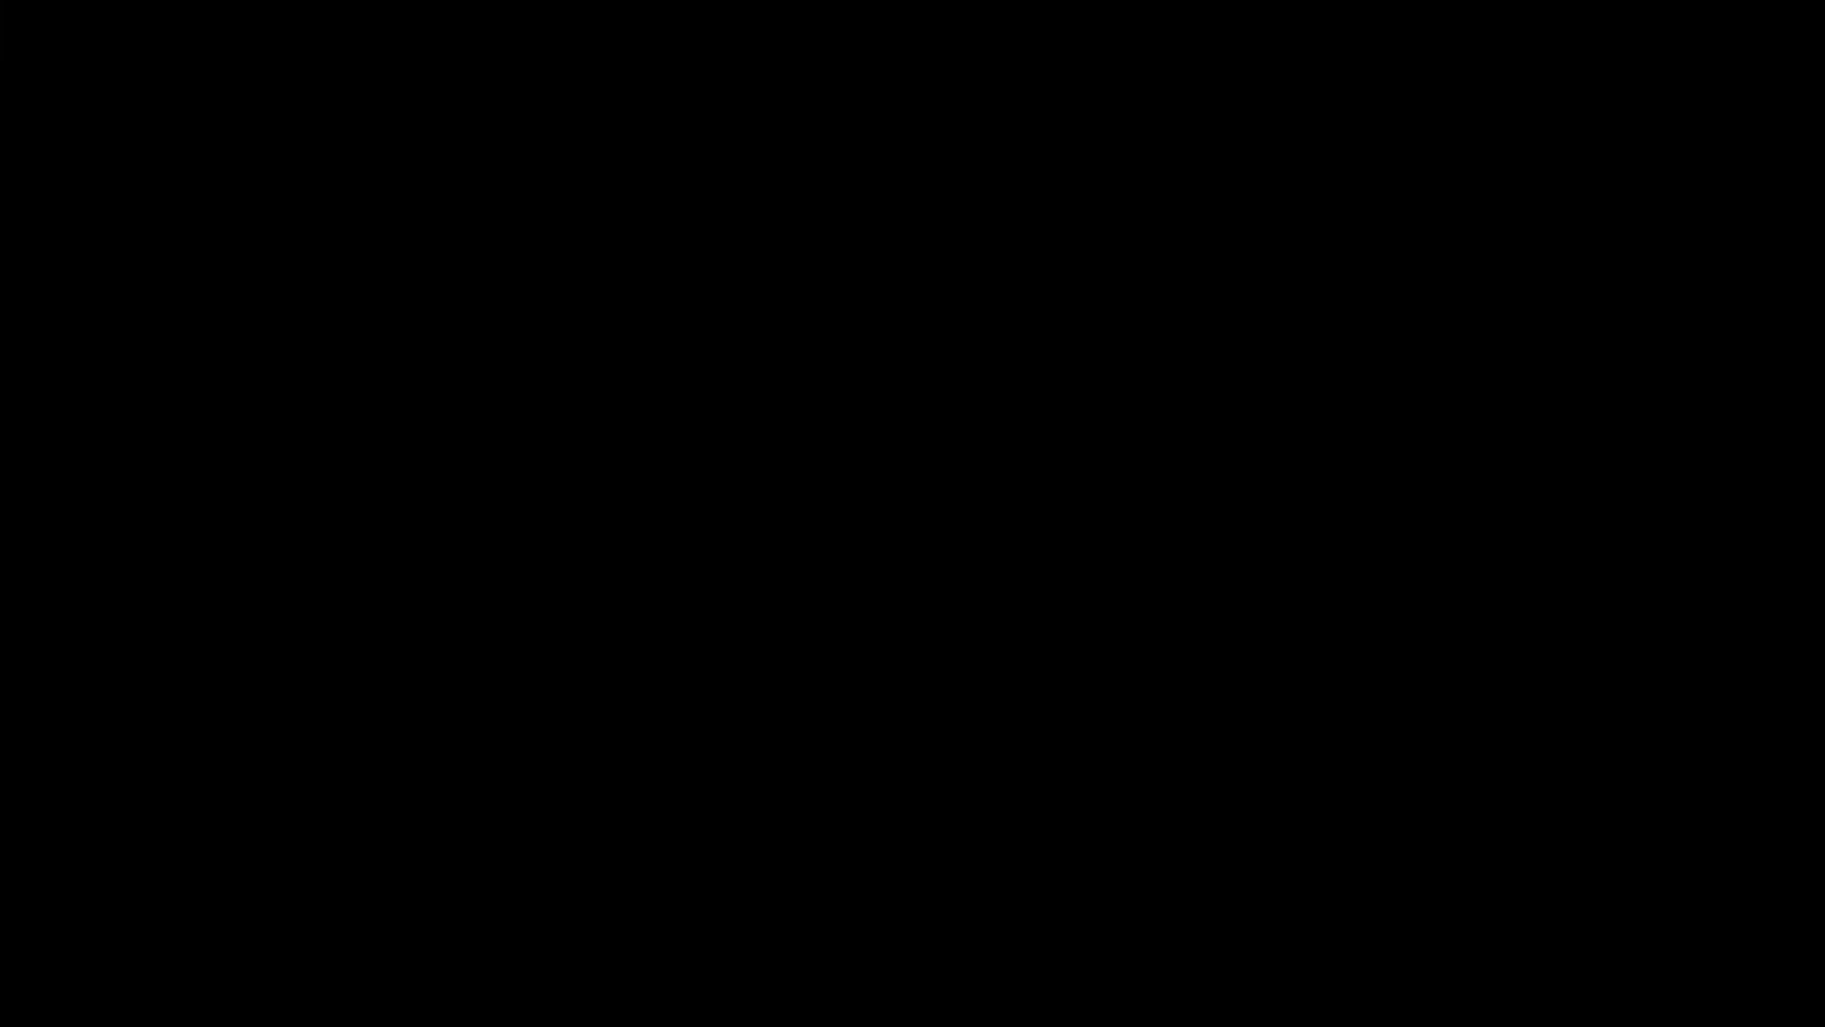